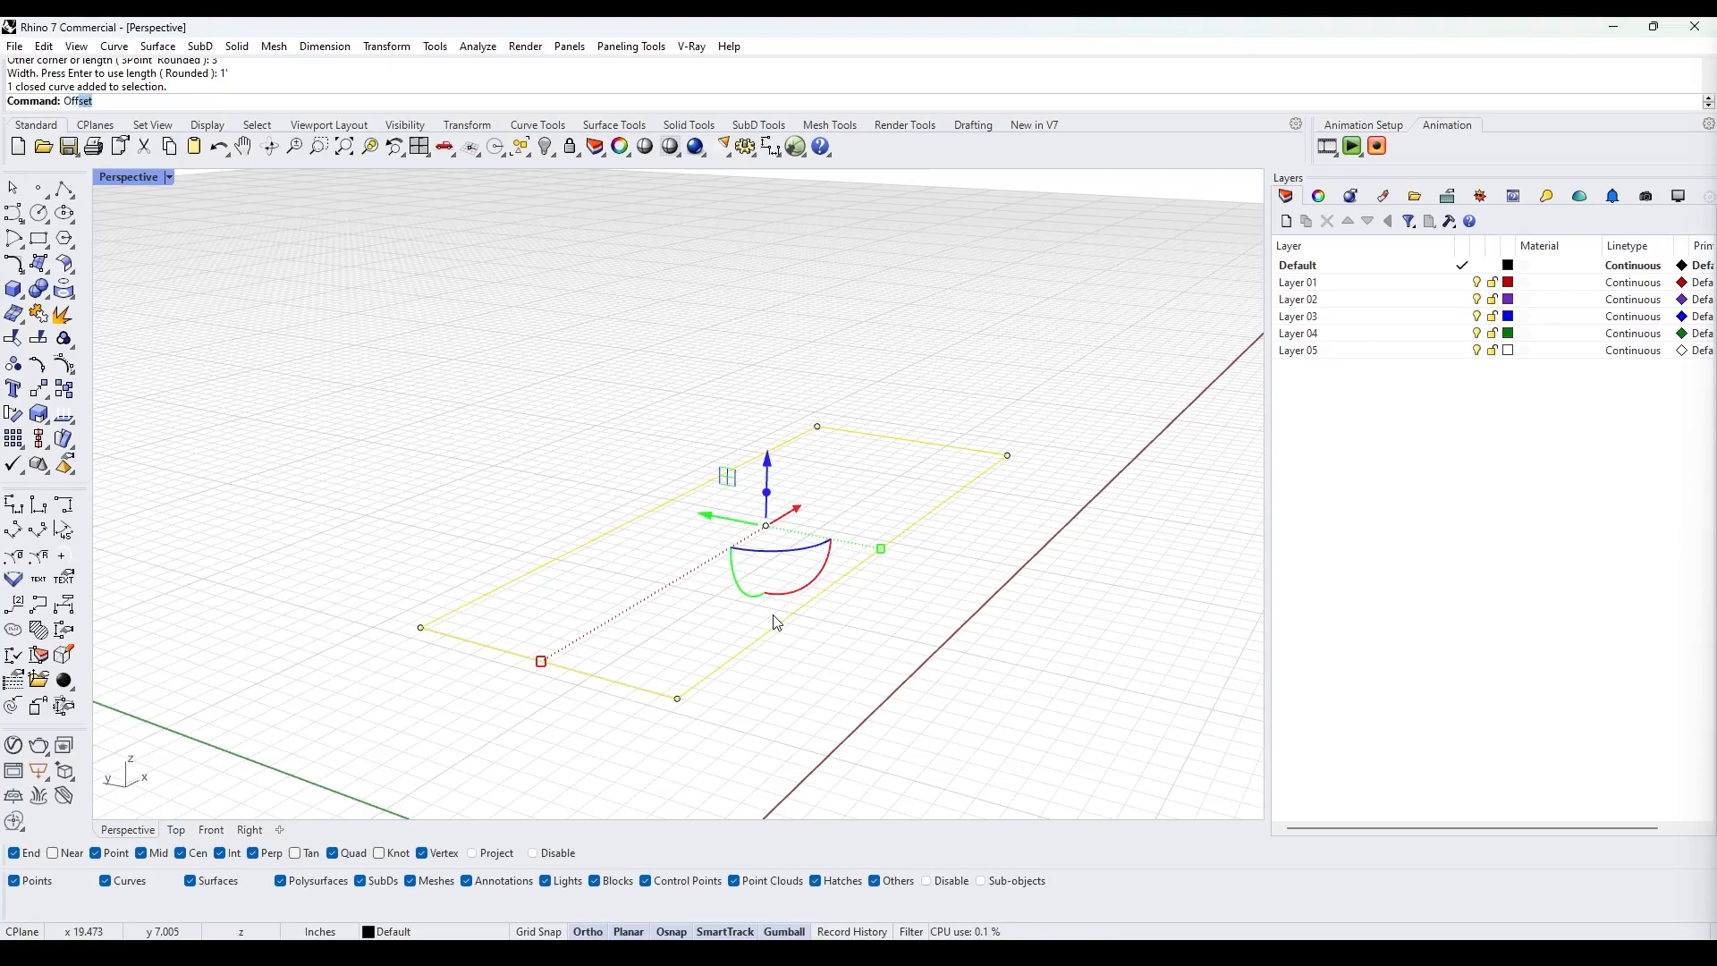
- Offset the selected rectangle inward by 1 inch
key("Return")
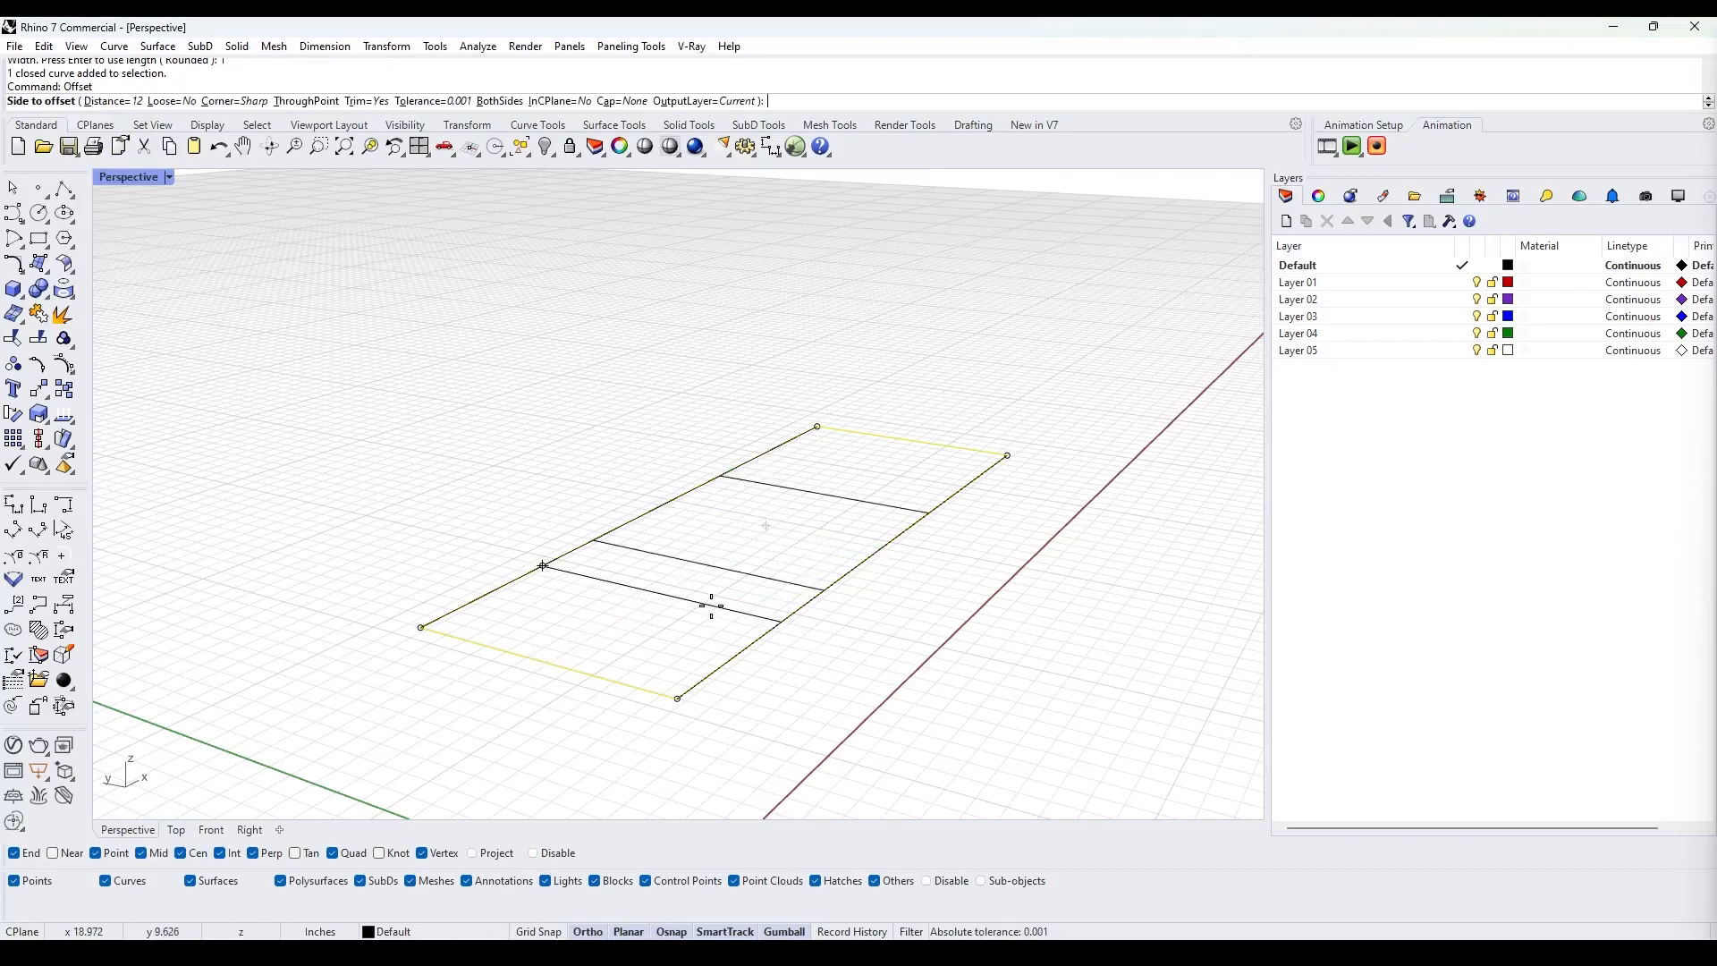
type("1")
key("Return")
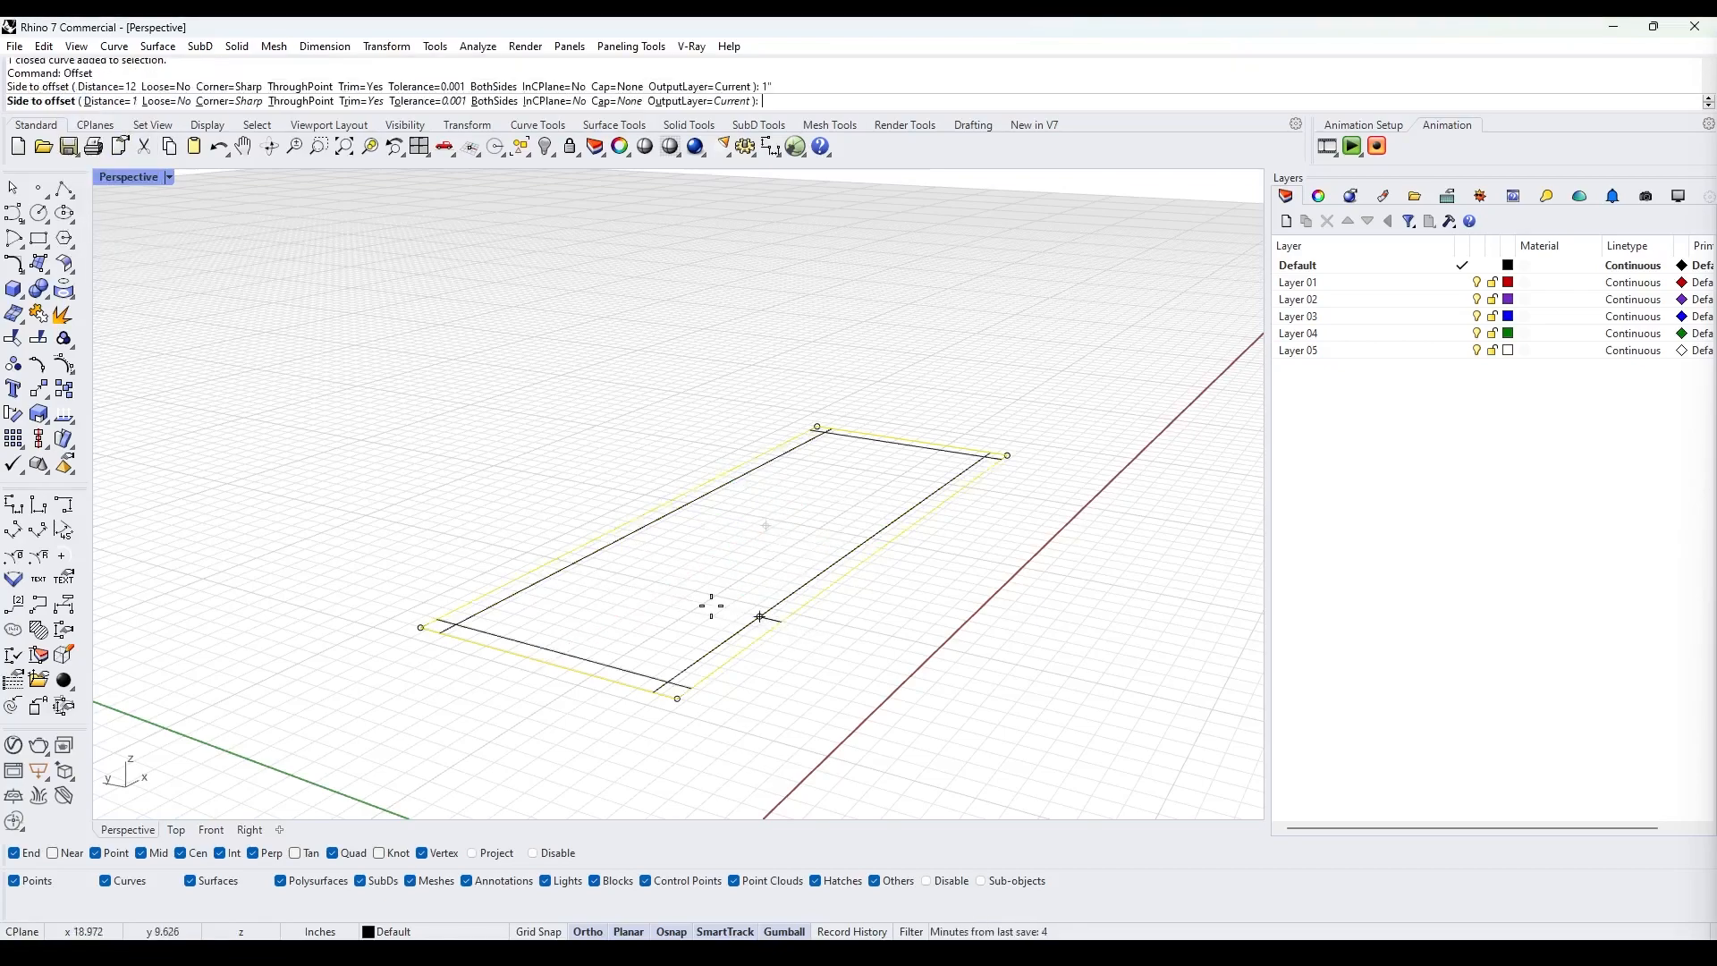
left_click(716, 612)
key("Escape")
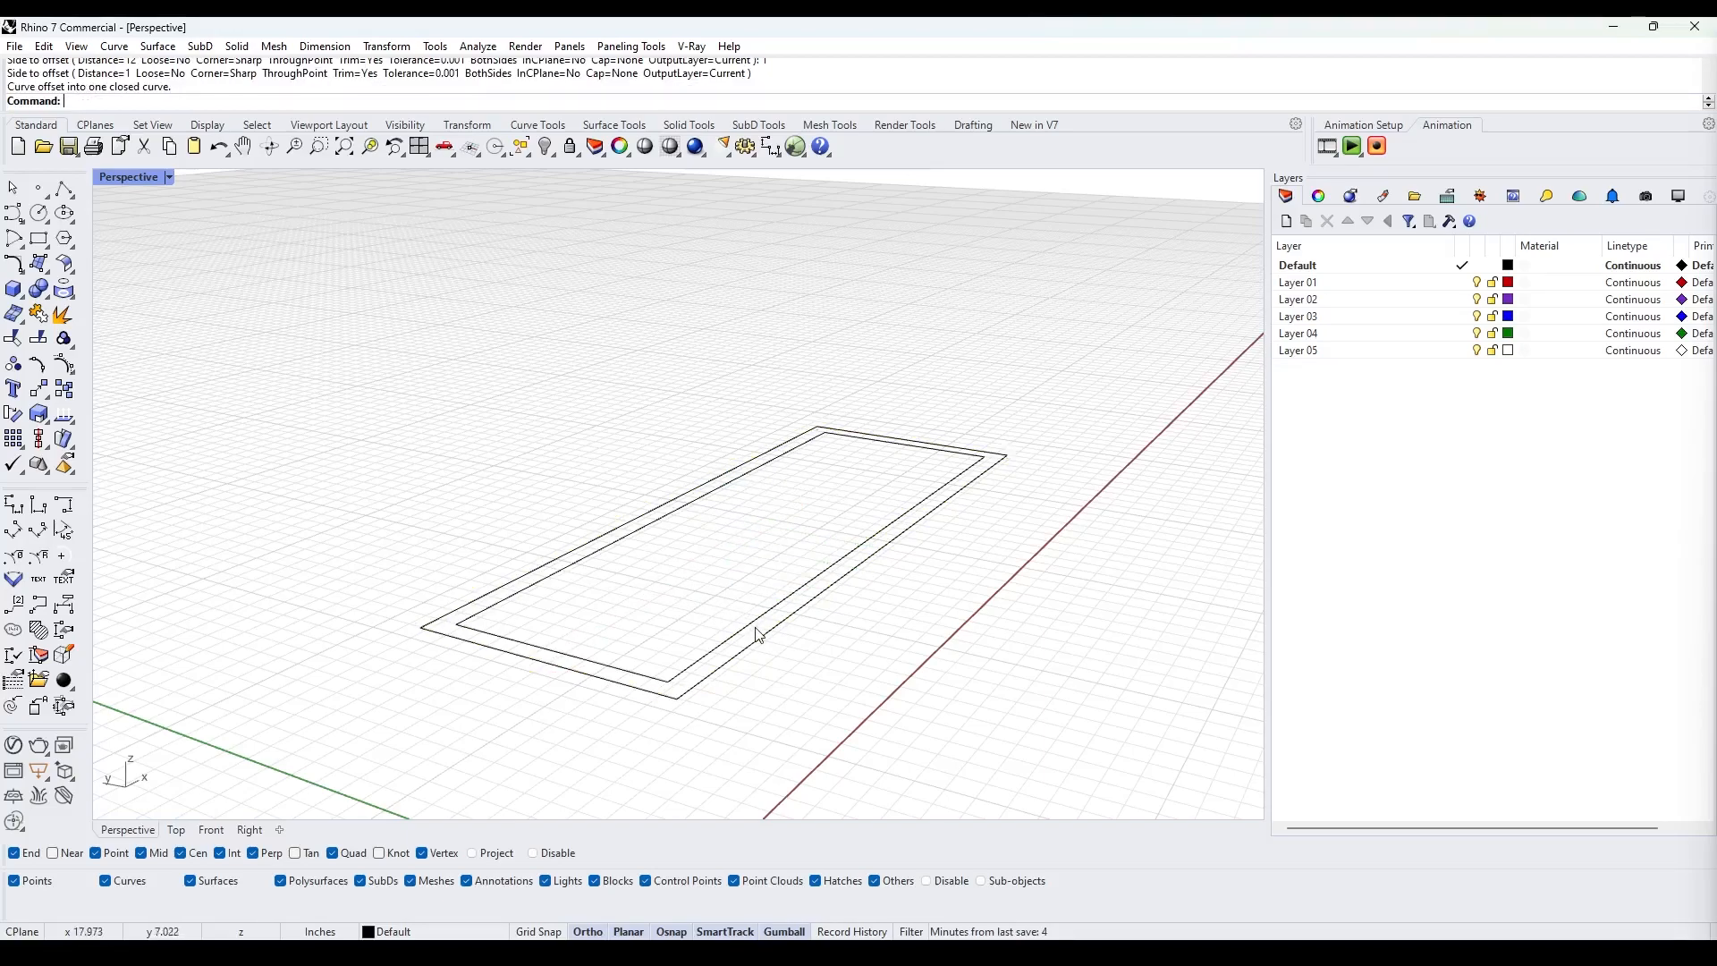
- Extrude the inner rectangle 2 inches upward into a closed solid box
left_click(757, 625)
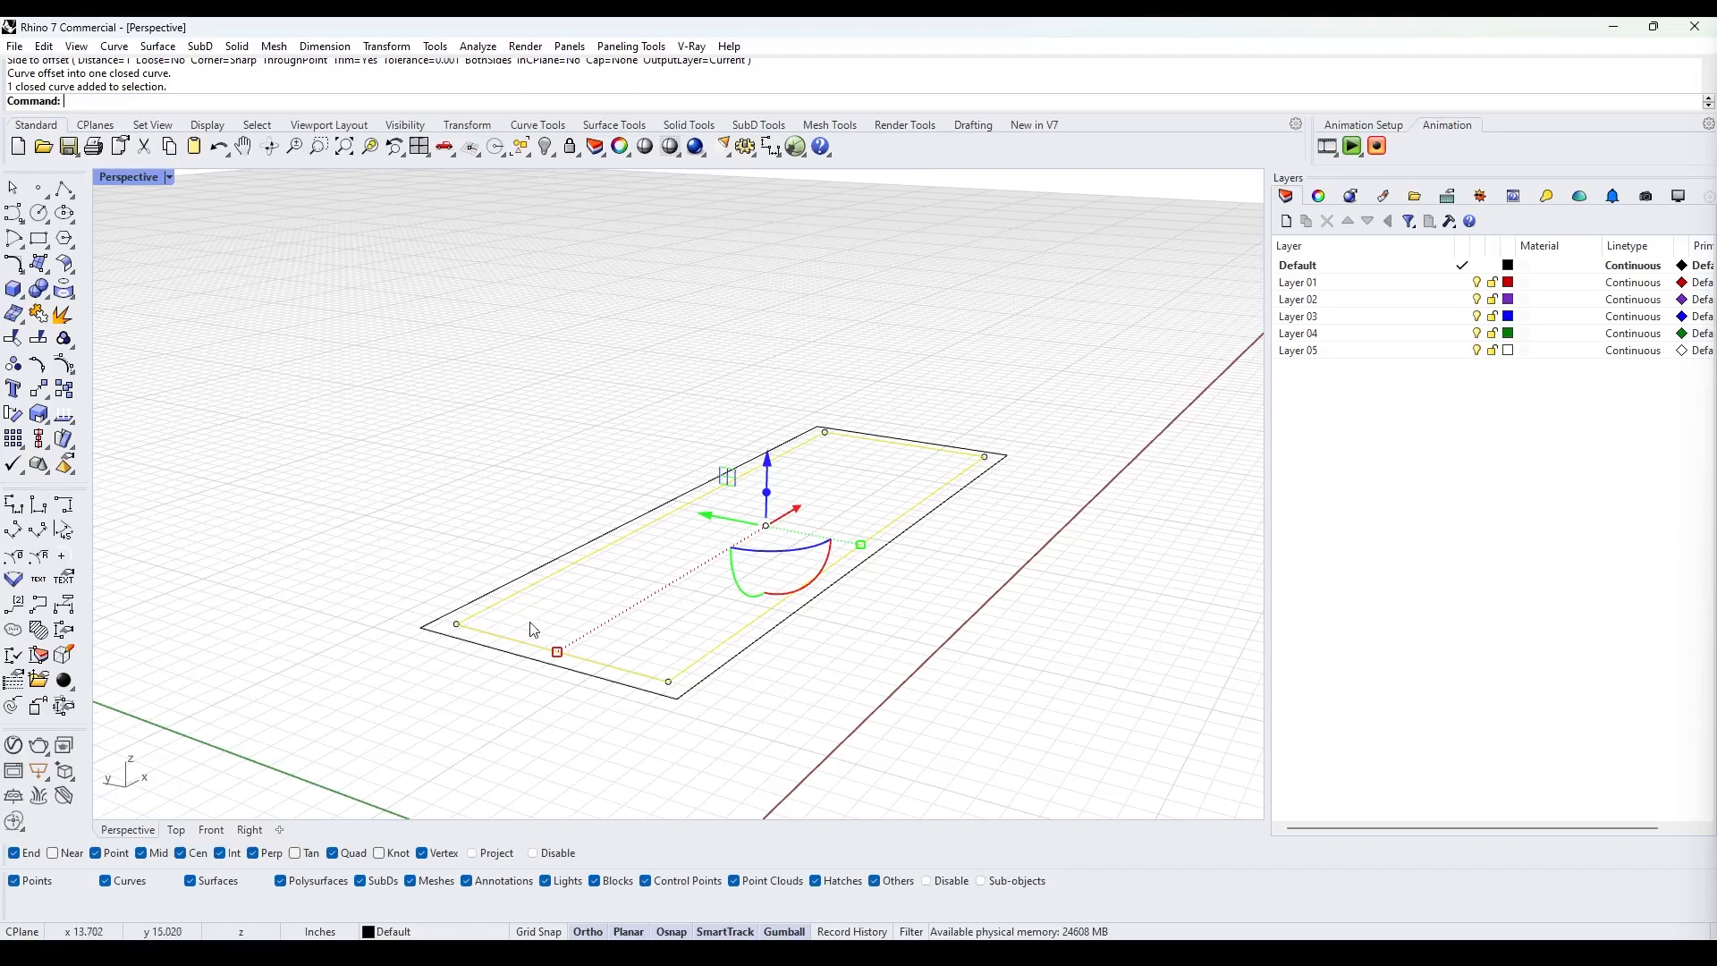
type("ExtrudeCrv")
key("Return")
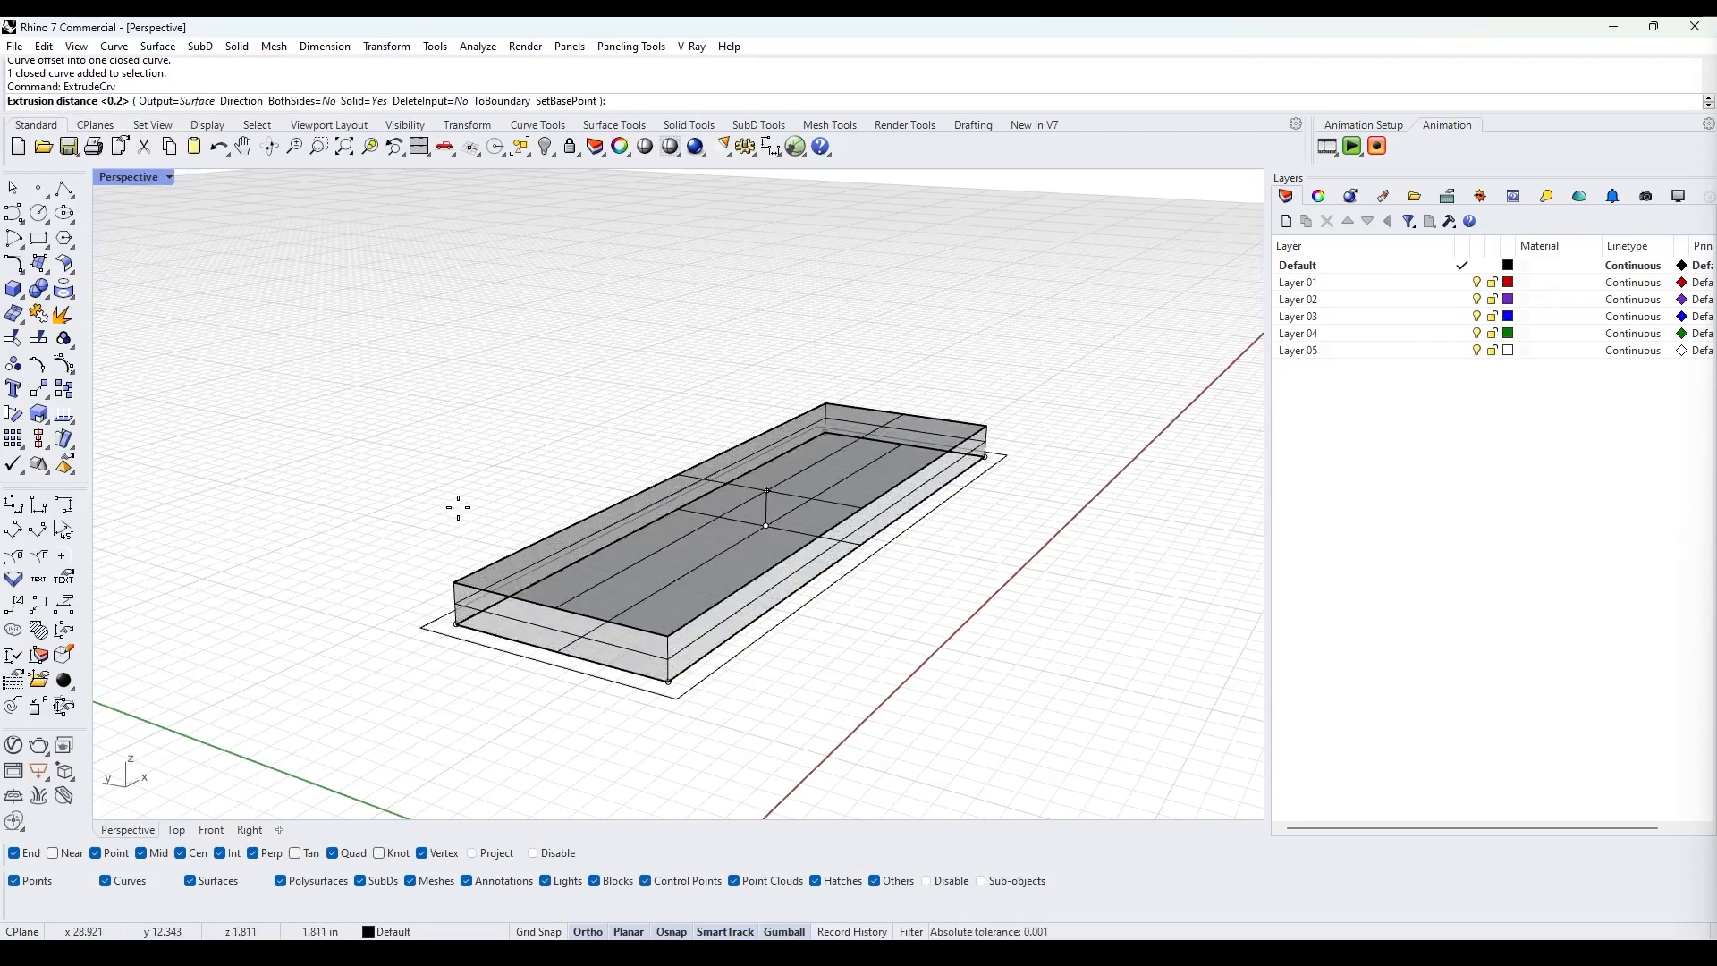
type("2\"")
key("Return")
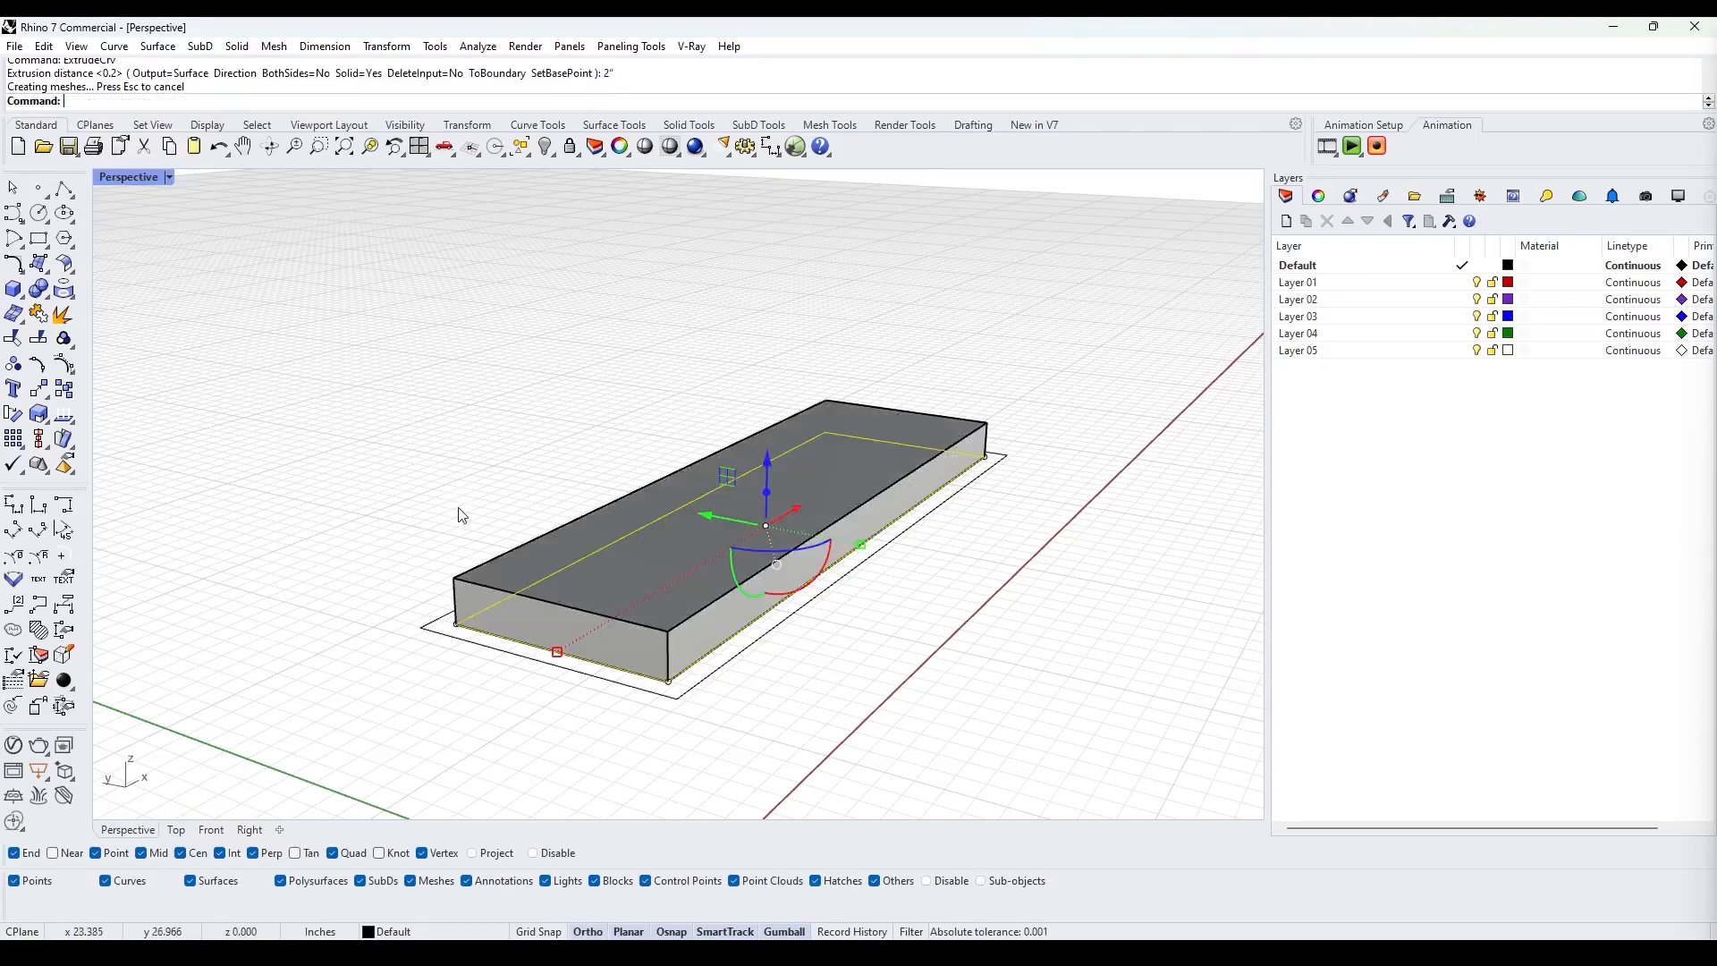
left_click(458, 509)
right_click_drag(538, 411, 744, 502)
scroll(468, 453, "down", 5)
scroll(744, 502, "up", 2)
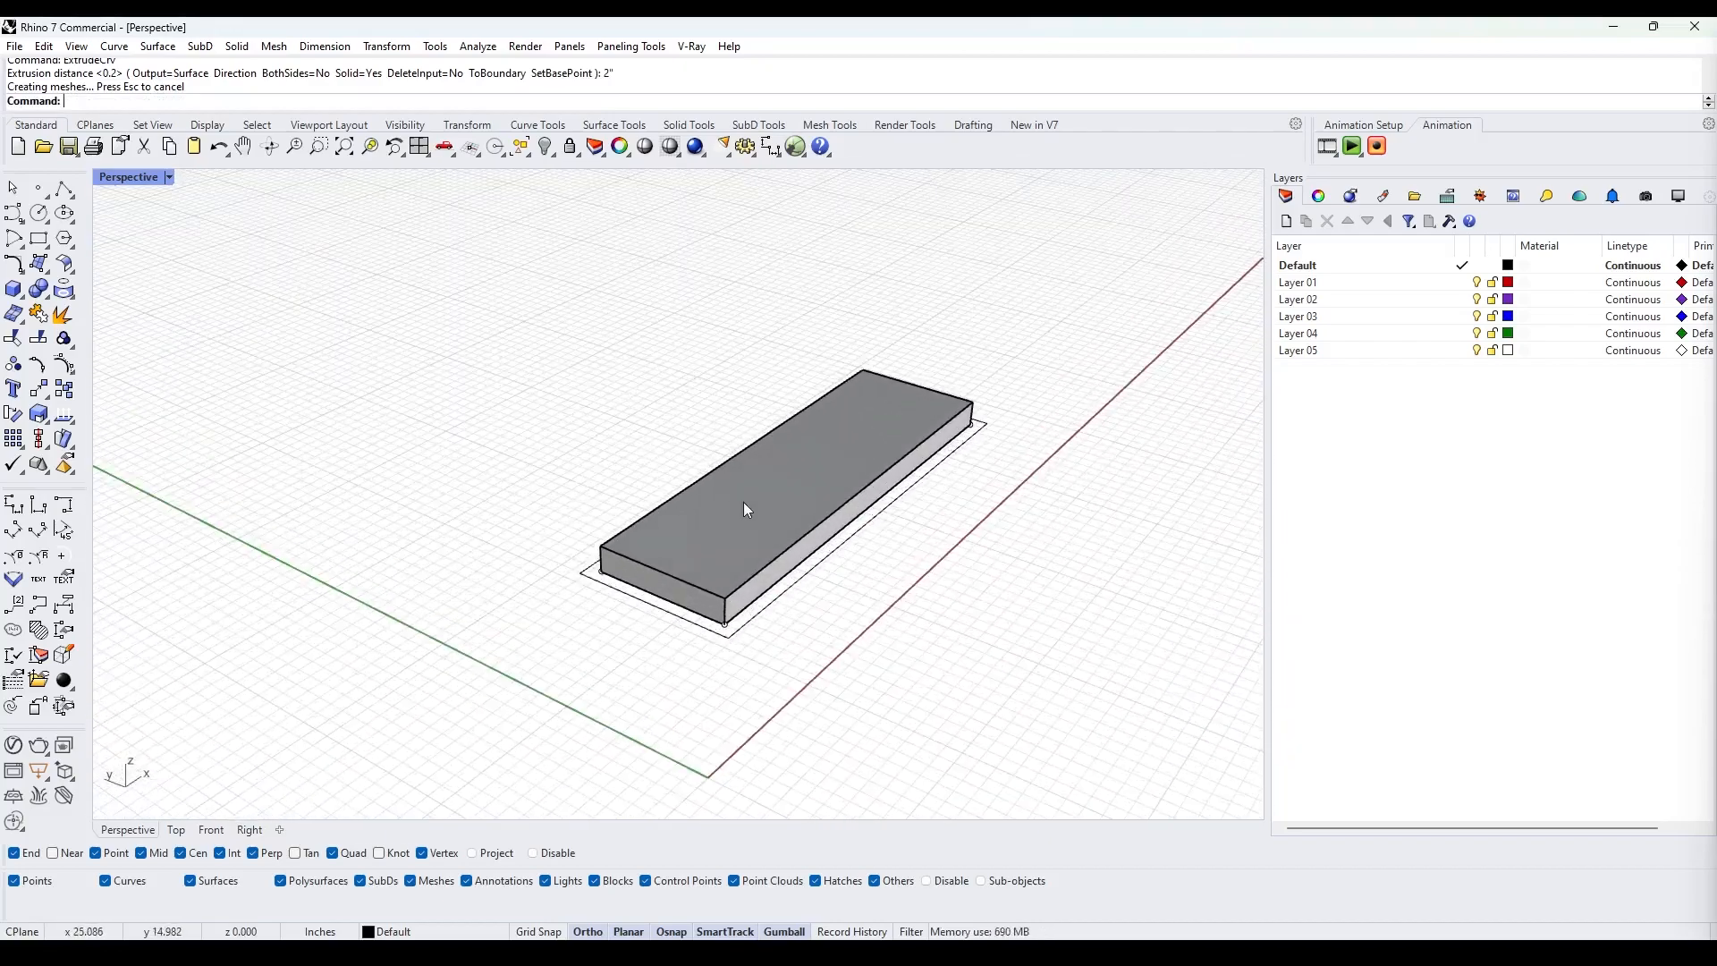
left_click(739, 507)
scroll(738, 506, "up", 2)
scroll(755, 485, "up", 3)
key("Escape")
scroll(764, 523, "down", 5)
left_click(768, 518)
scroll(776, 519, "up", 5)
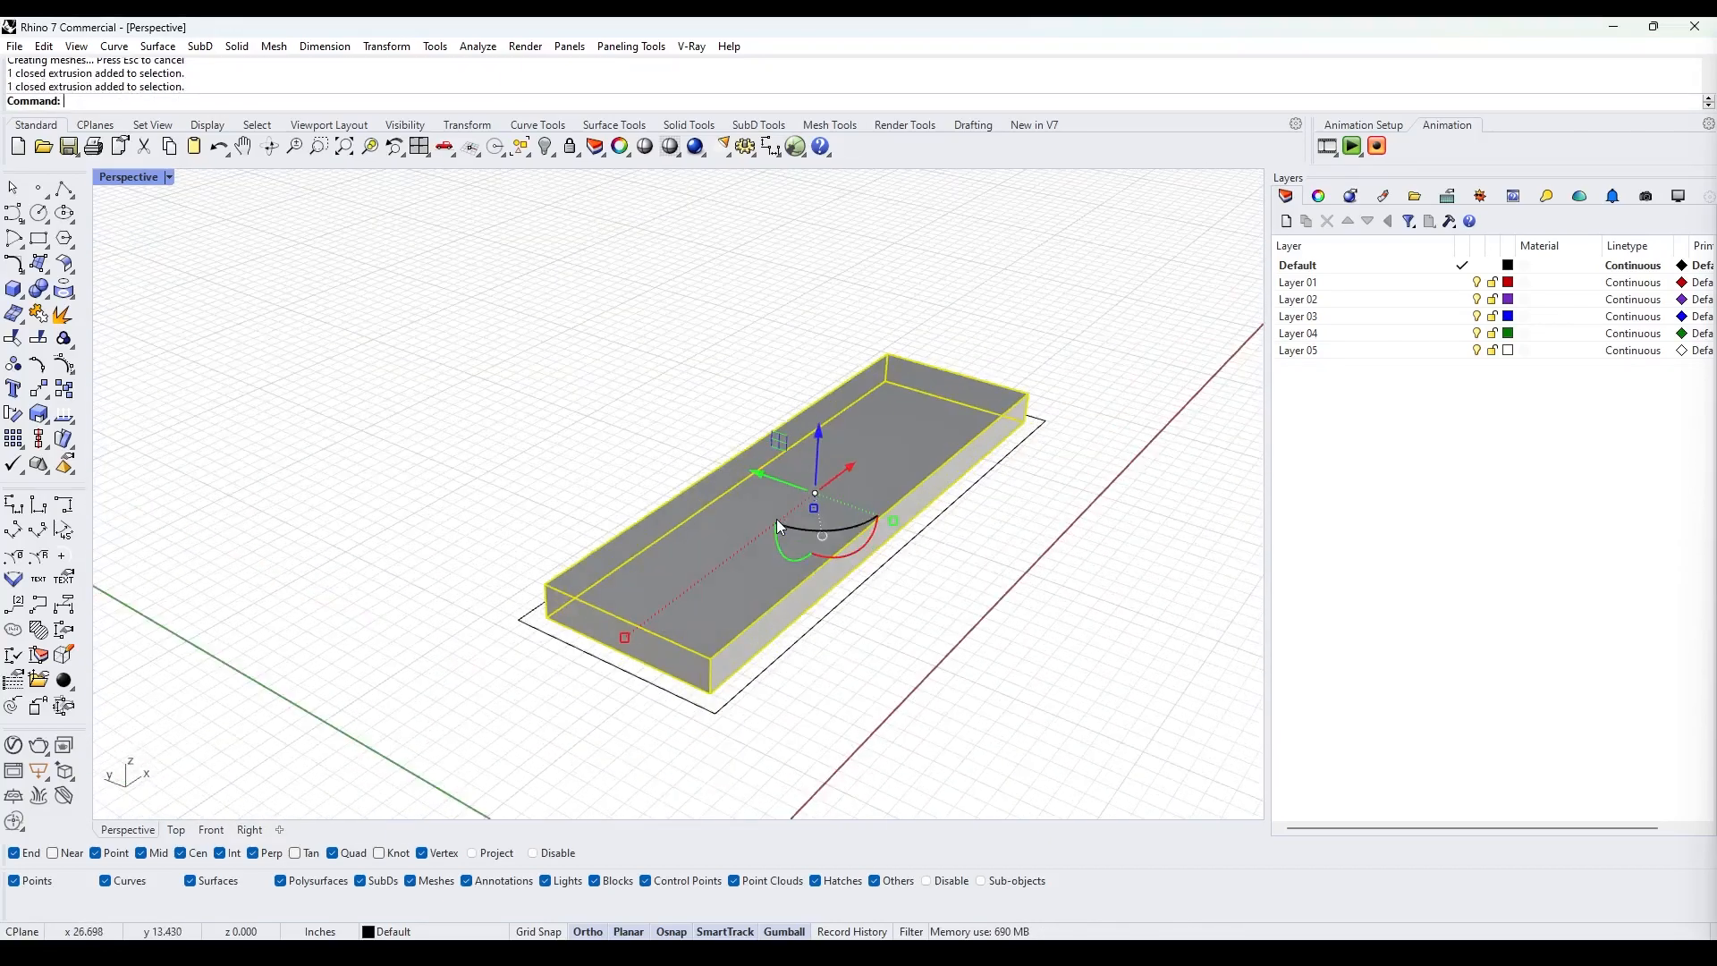
scroll(780, 524, "down", 3)
right_click_drag(783, 569, 803, 541, "shift")
scroll(866, 463, "up", 3)
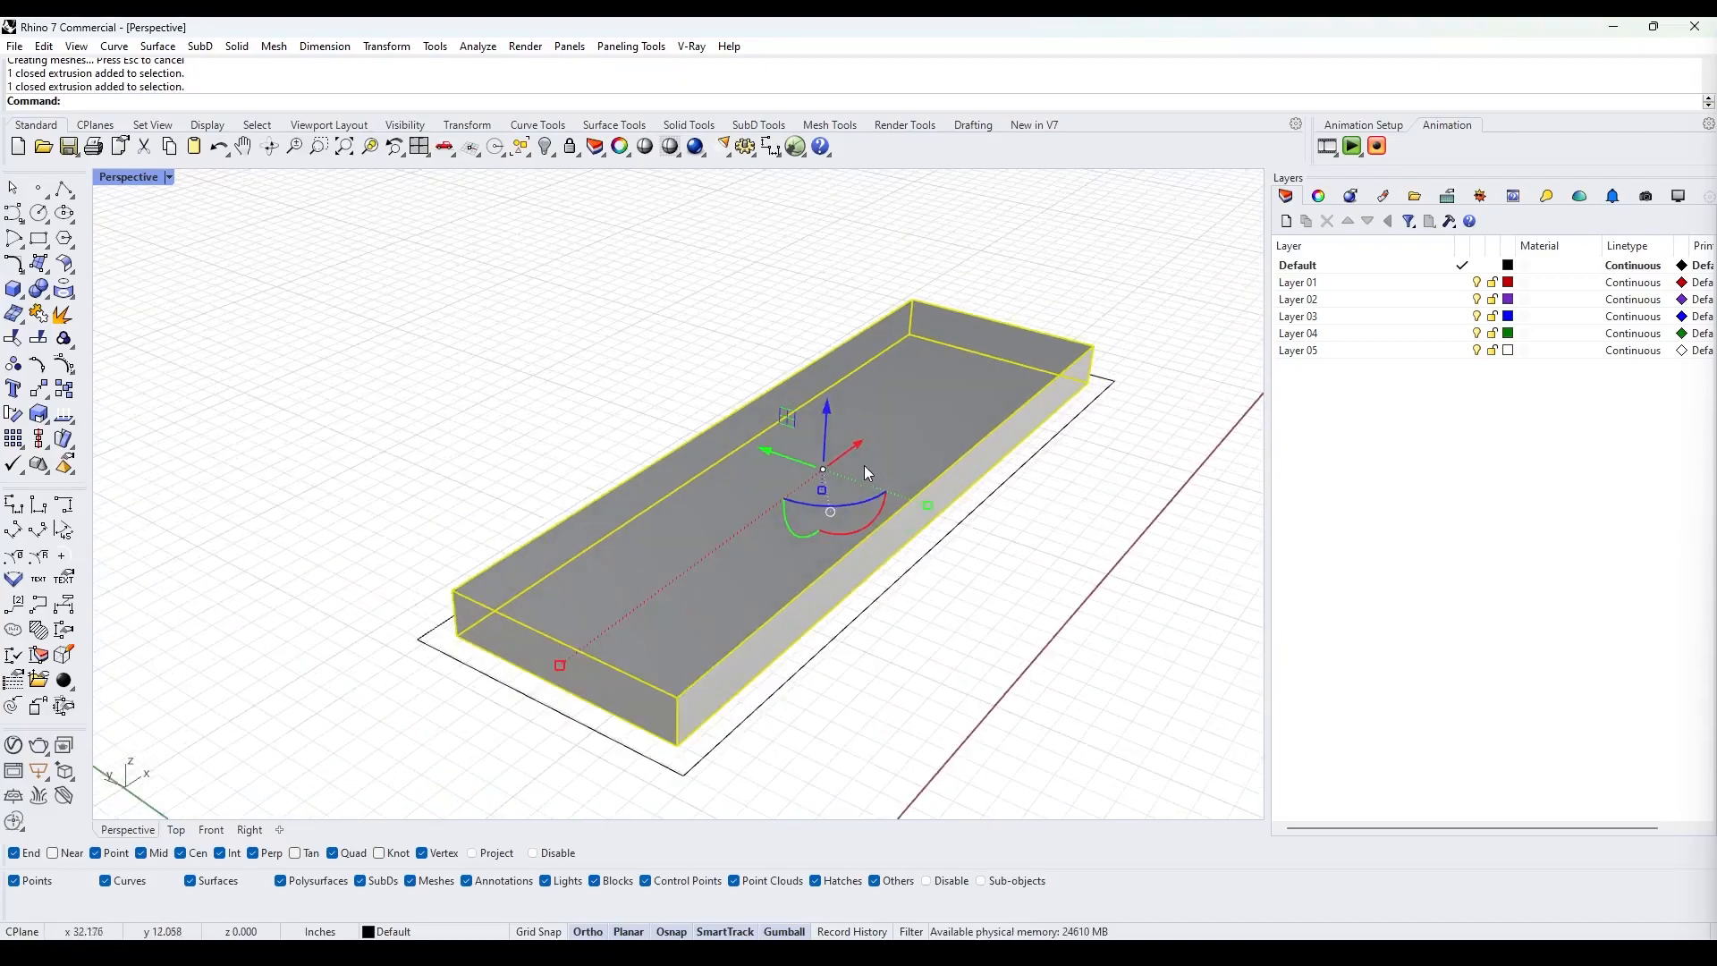
right_click_drag(885, 477, 874, 445, "shift")
key("Escape")
- Apply CageEdit to the box with a bounding-box cage in World coordinates, 4 points per direction, degree 3 and a Global region
left_click(696, 510)
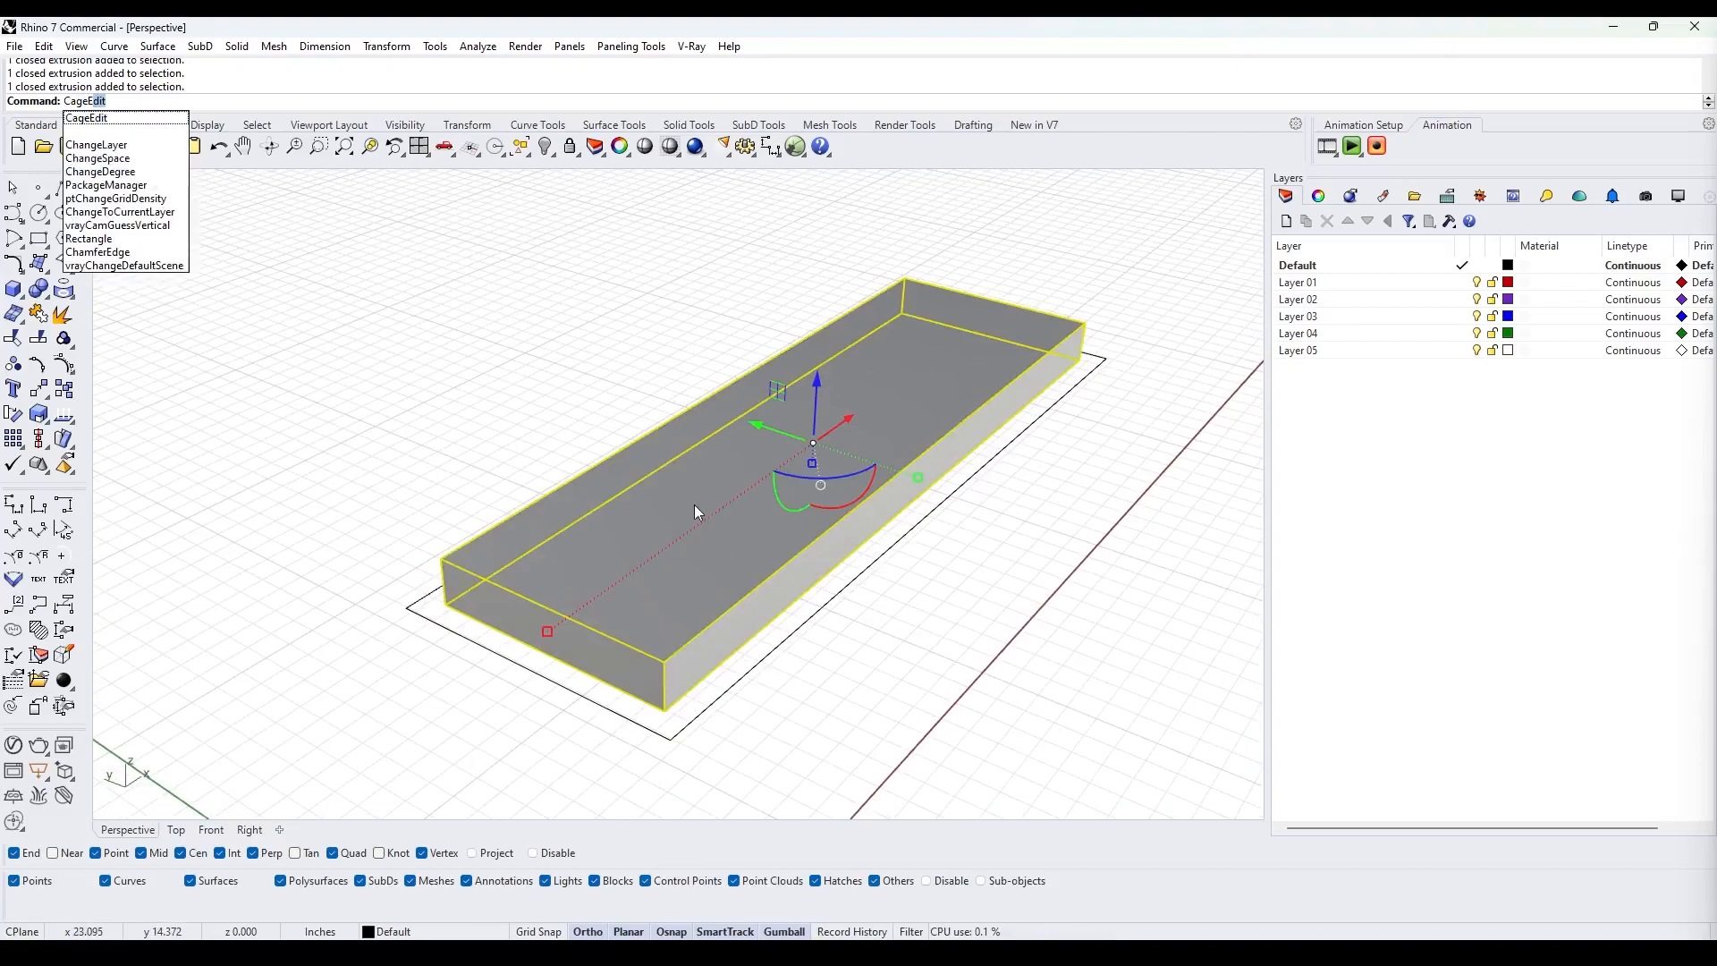
key("Escape")
key("Escape")
left_click(705, 530)
type("CageEdit")
key("Return")
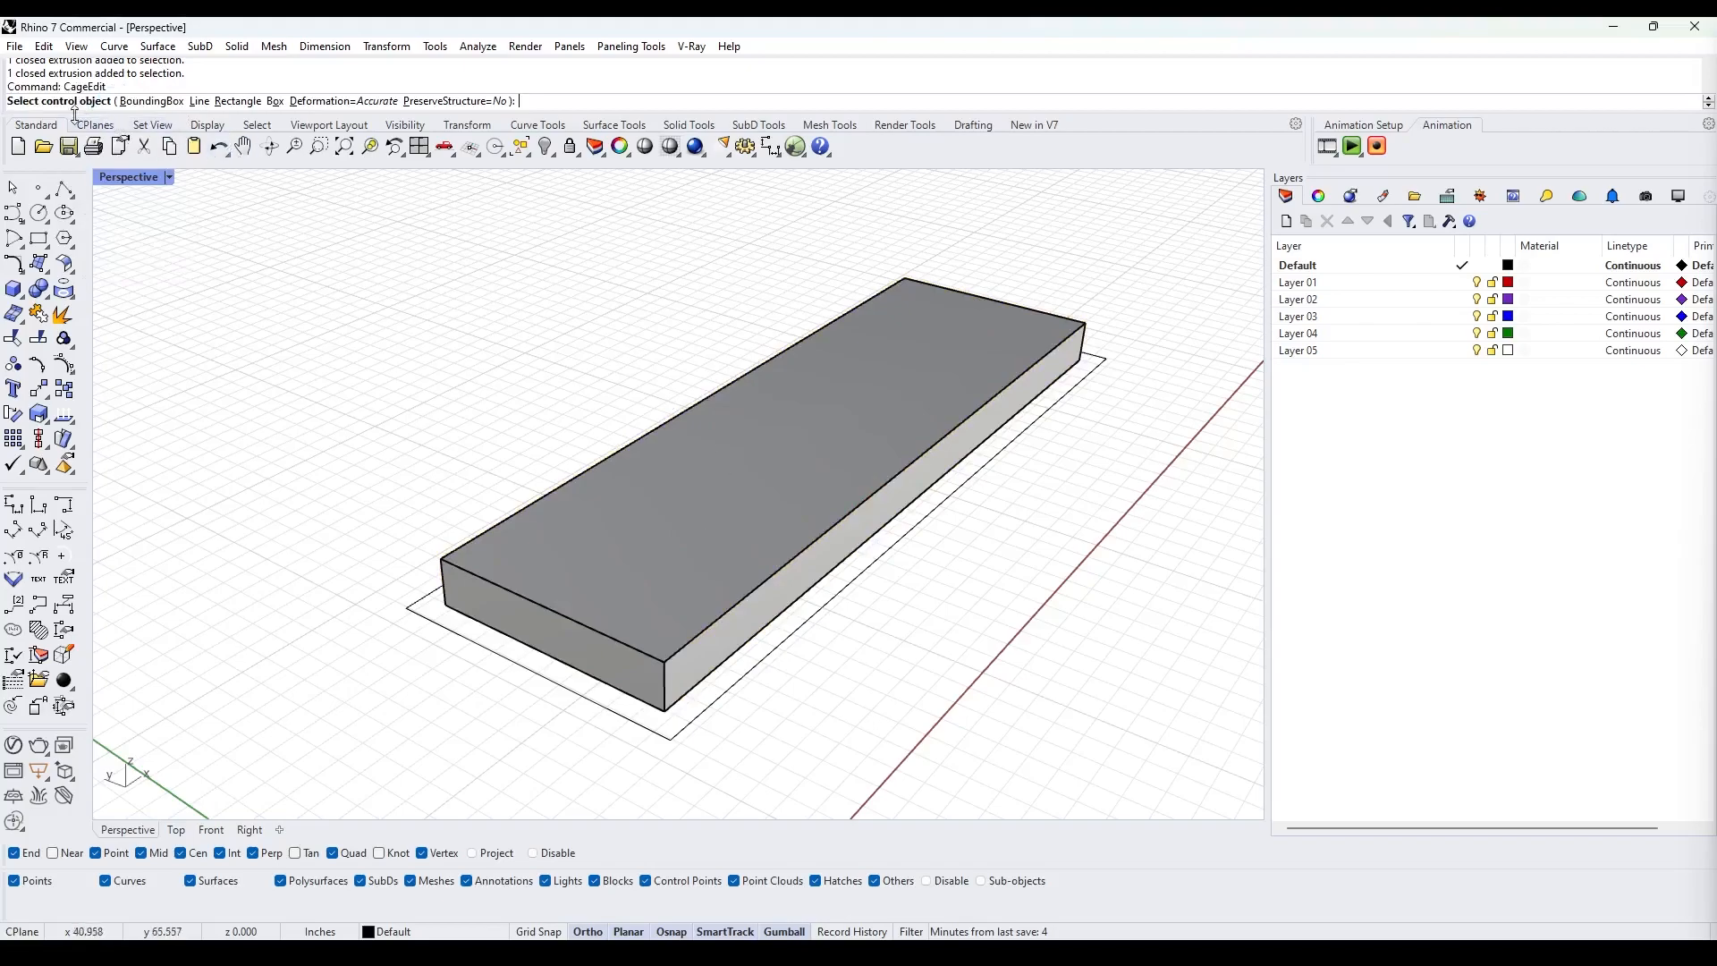
left_click(166, 103)
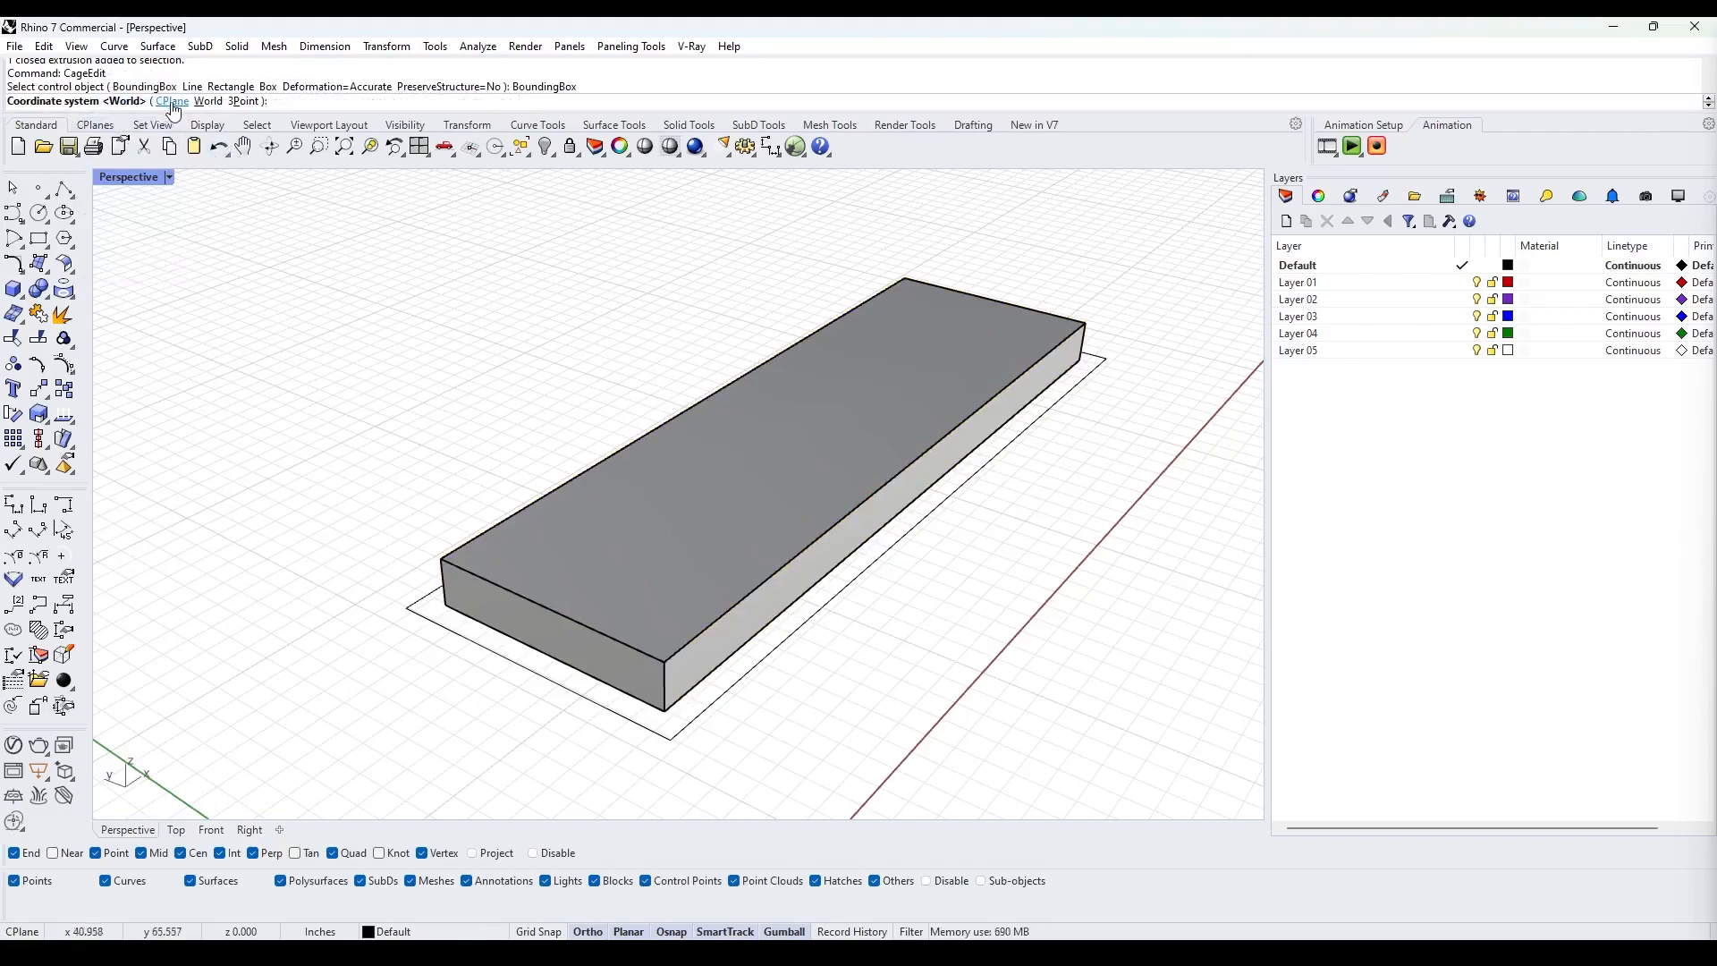
right_click(183, 251)
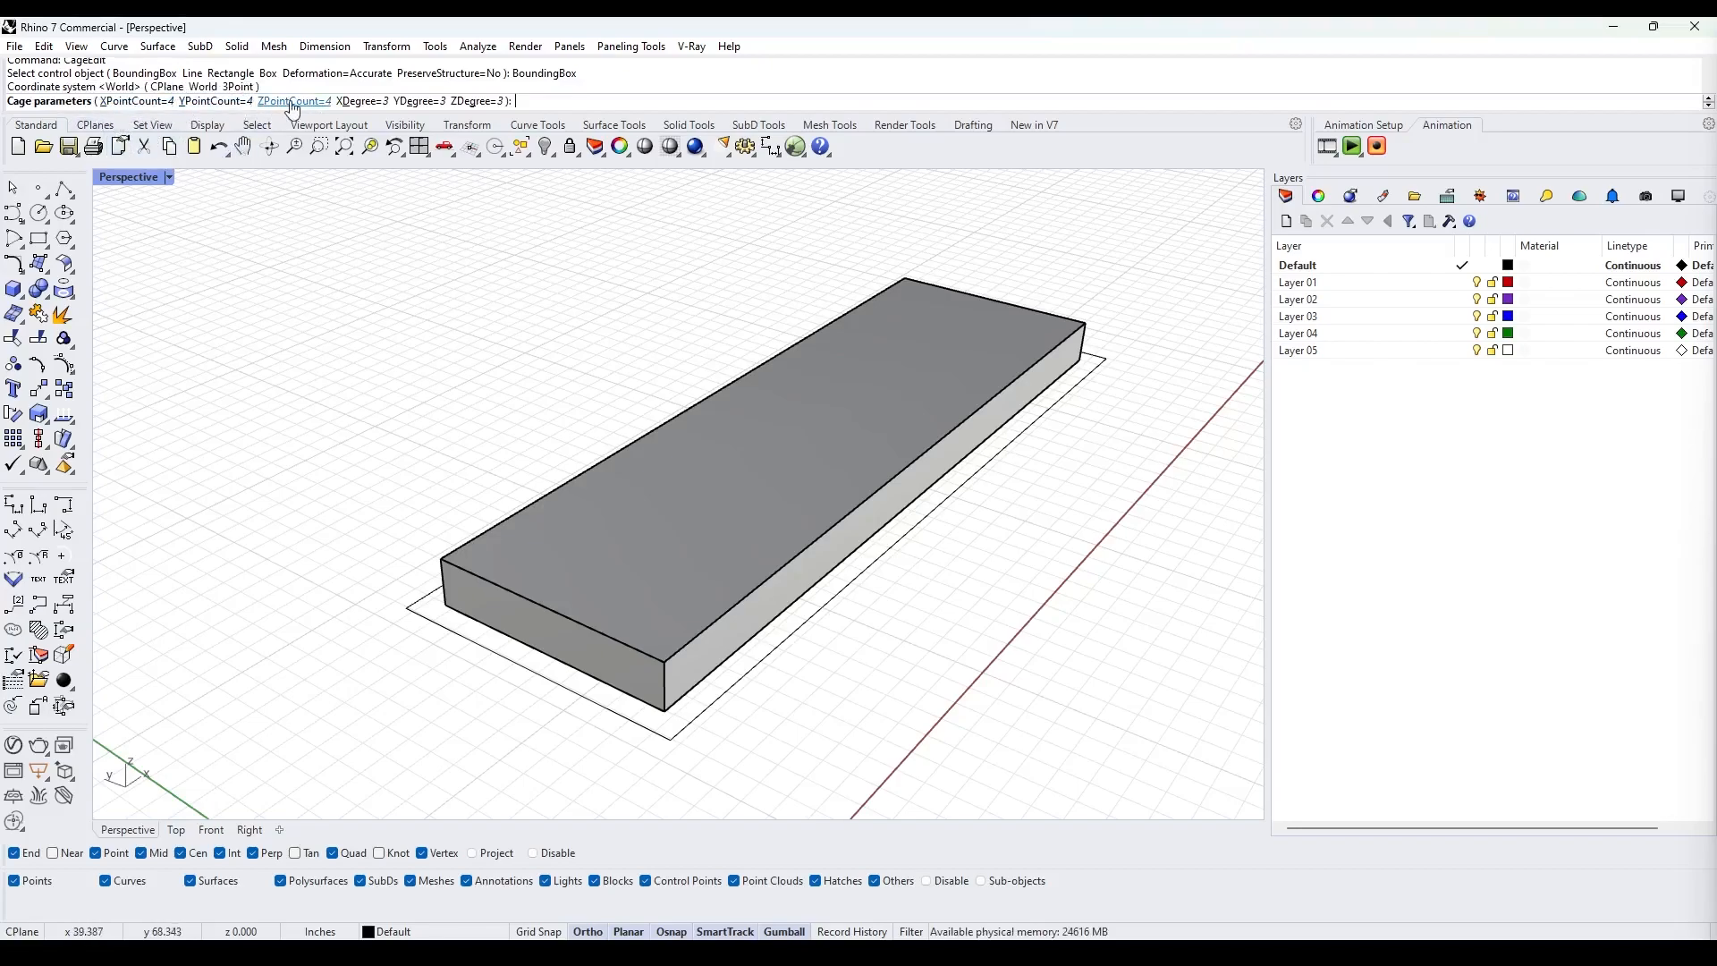
right_click(526, 336)
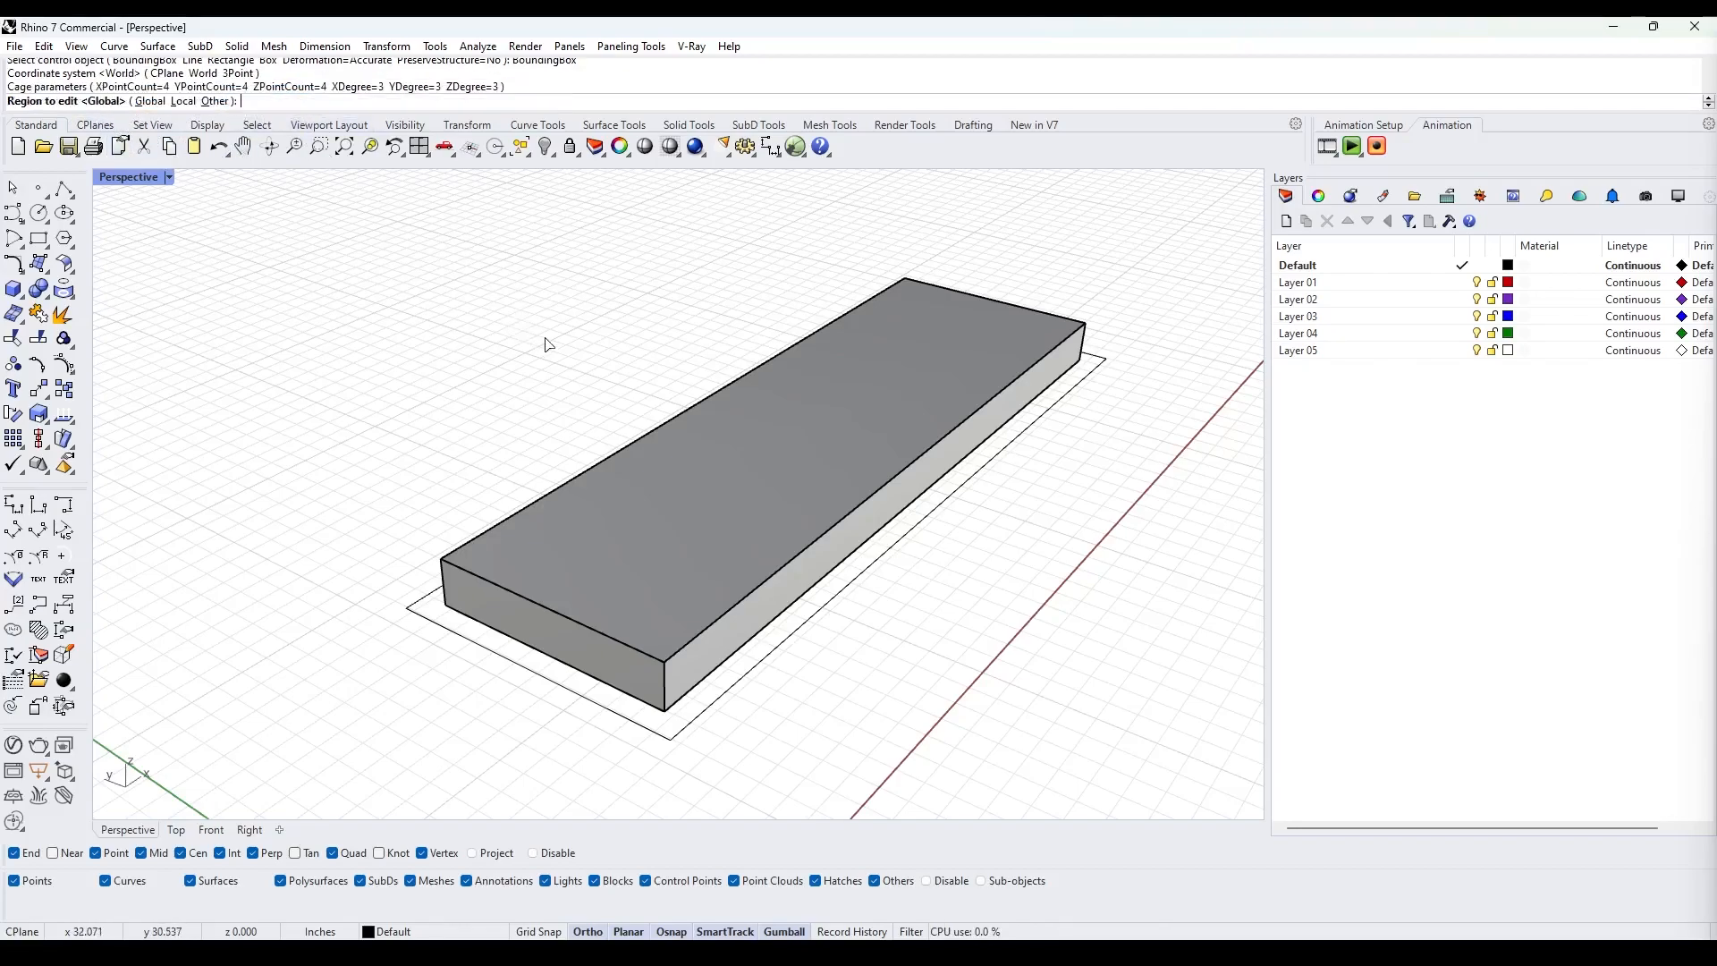
right_click(548, 345)
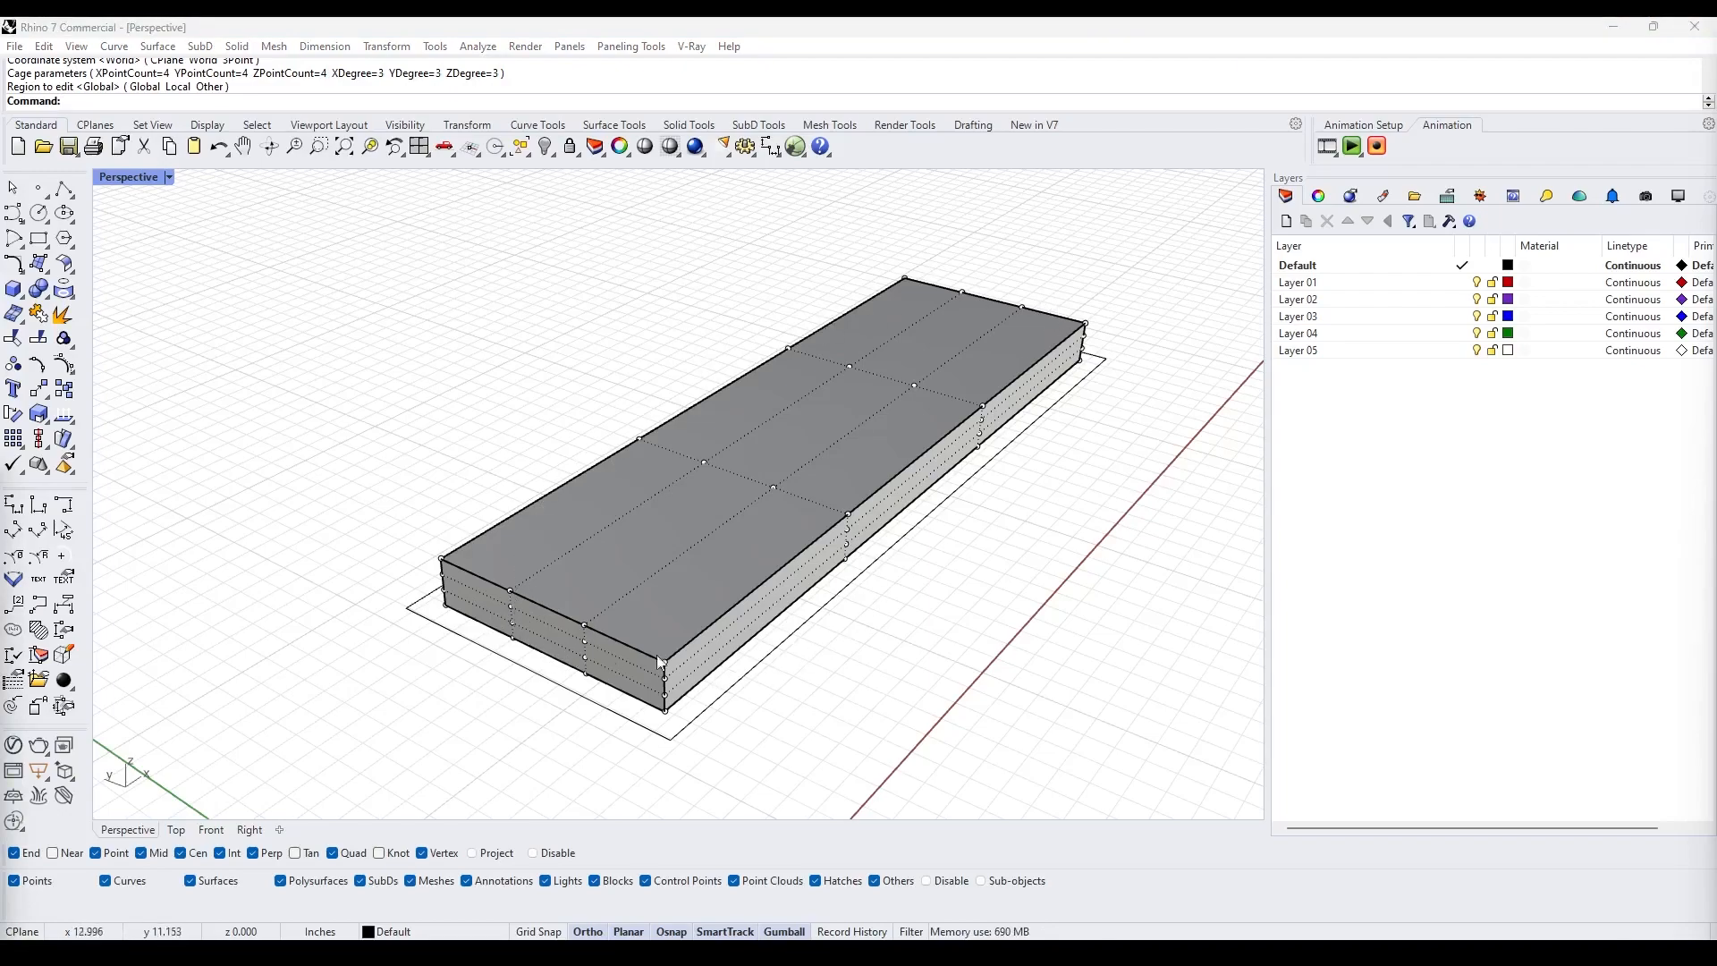
- Raise the two inner cage points nearest the front end of the box's top face to bulge the surface
left_click(773, 488)
left_click(704, 462, "shift")
mouse_move(701, 459)
left_mouse_down()
mouse_move(737, 414)
mouse_move(860, 374)
left_mouse_up()
left_click(599, 273)
mouse_move(750, 400)
right_mouse_down()
mouse_move(815, 342)
mouse_move(747, 402)
mouse_move(779, 386)
right_mouse_up()
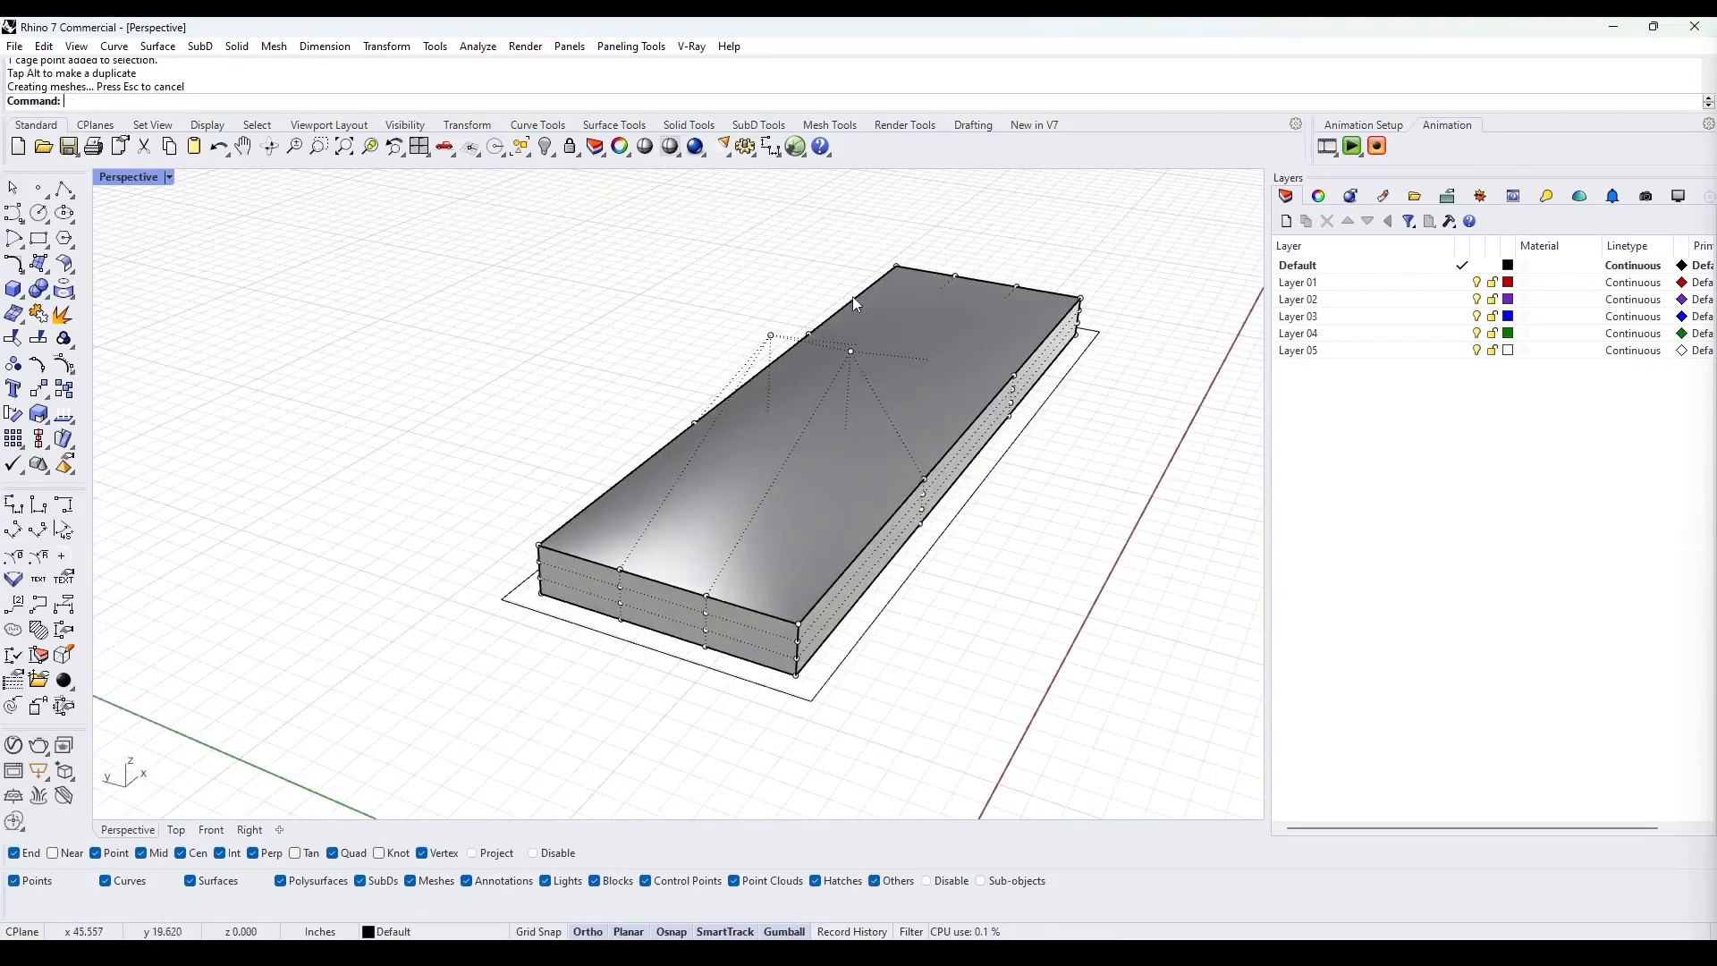
- Undo the cage point move and the cage edit on the box
key("ctrl+z")
key("ctrl+z")
left_click(856, 568)
key("Escape")
left_click(853, 574)
key("Escape")
- Start CageEdit on the box with a bounding-box control object in the CPlane coordinate system
left_click(818, 525)
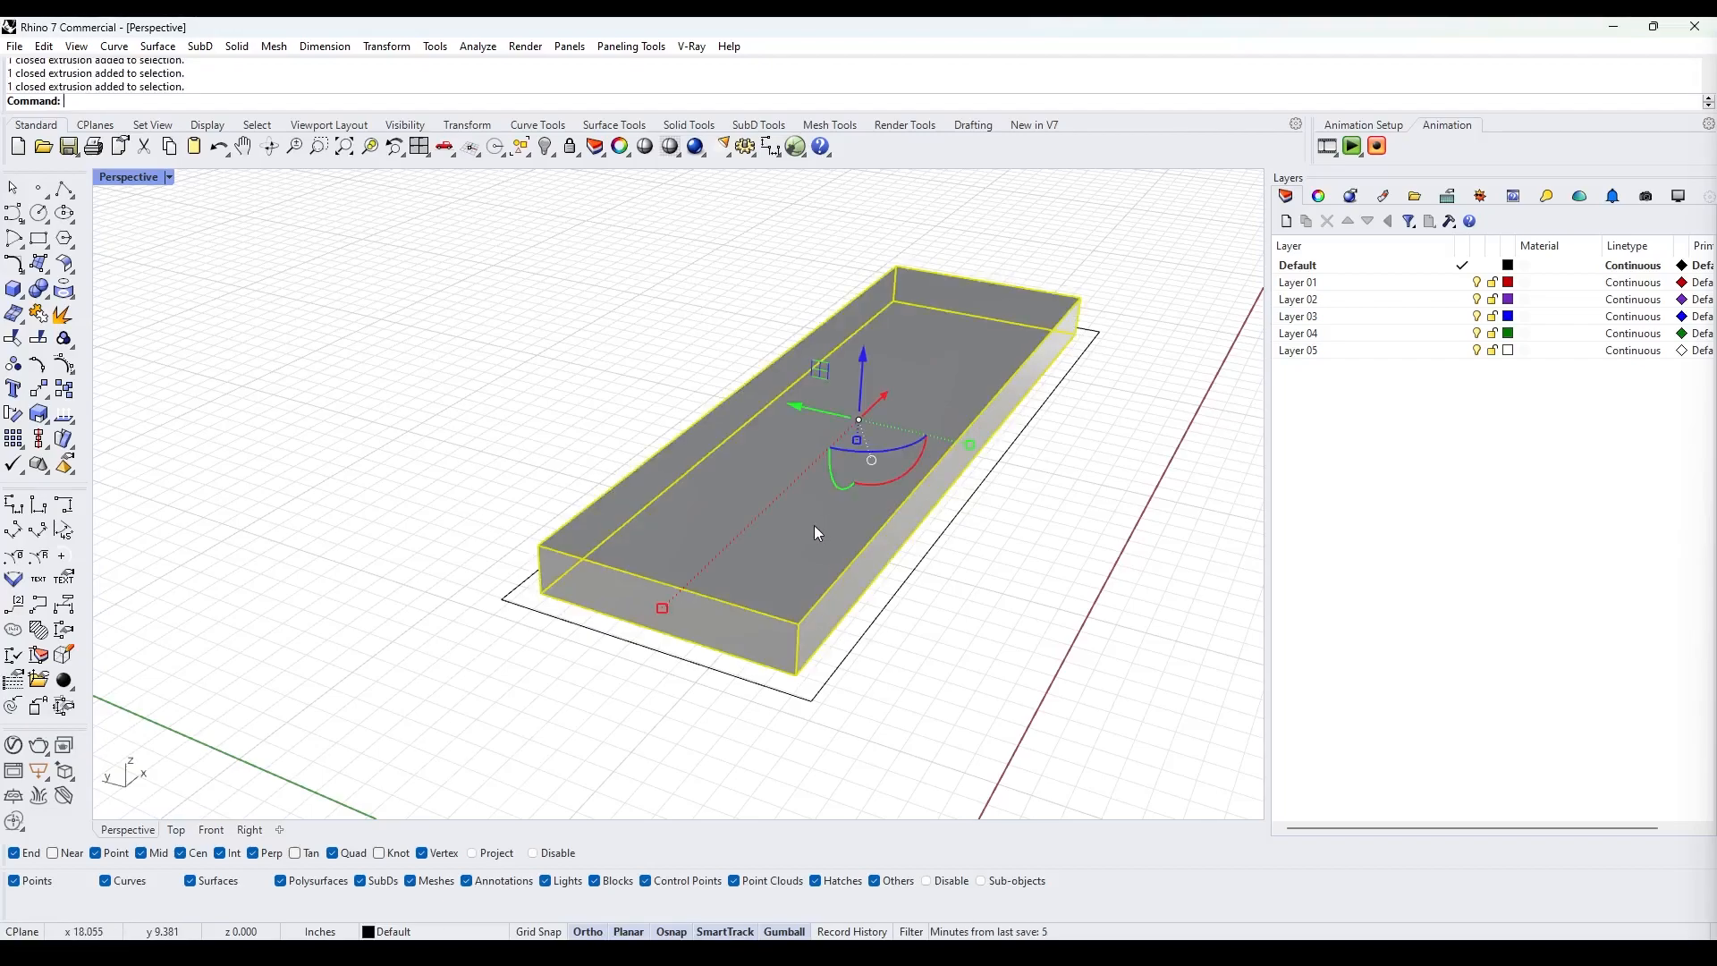
type("CageEdit")
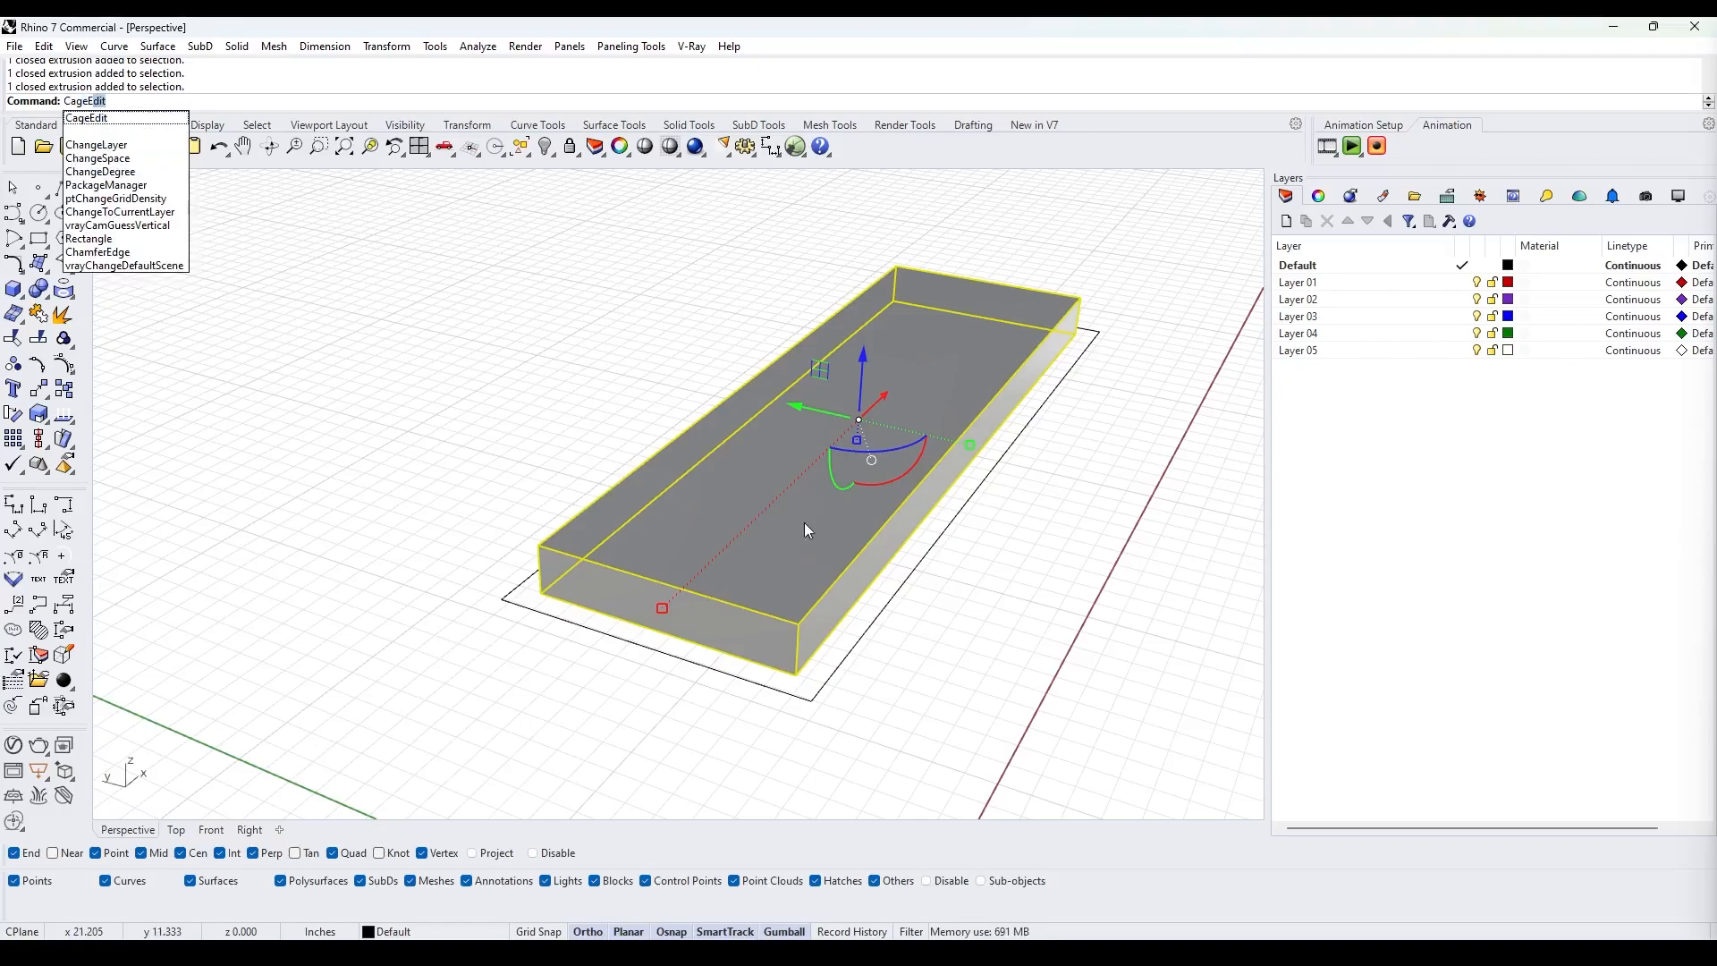
key("Return")
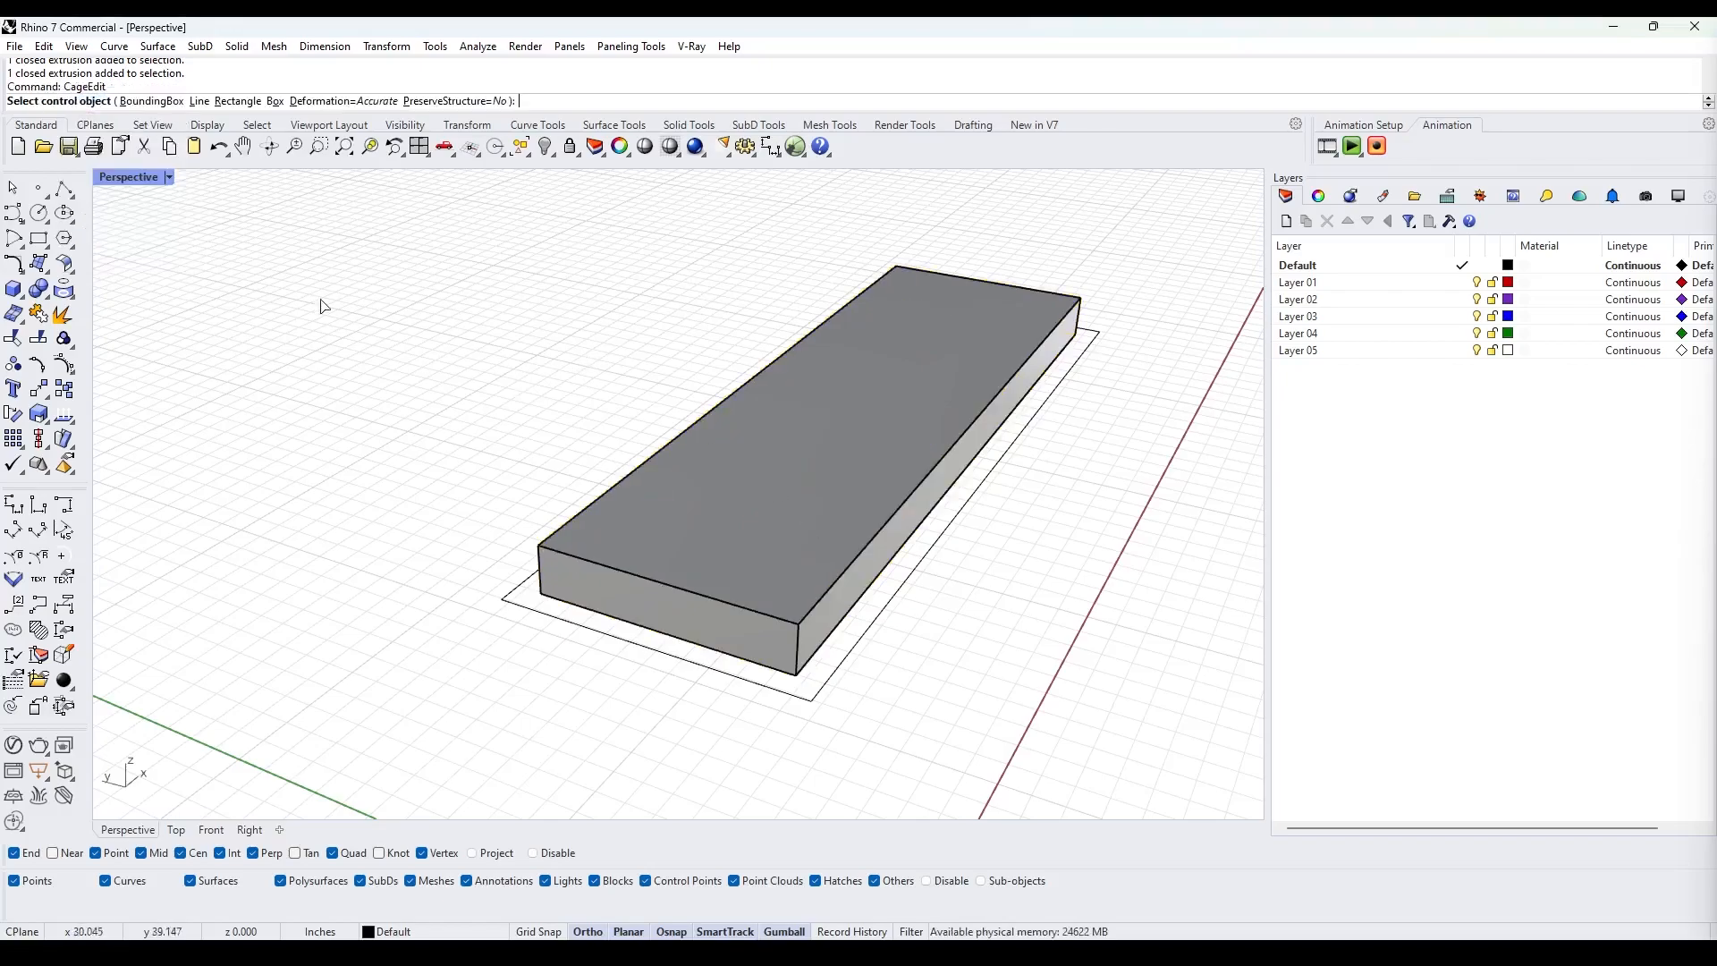
left_click(152, 101)
left_click(174, 102)
right_click_drag(644, 383, 487, 341)
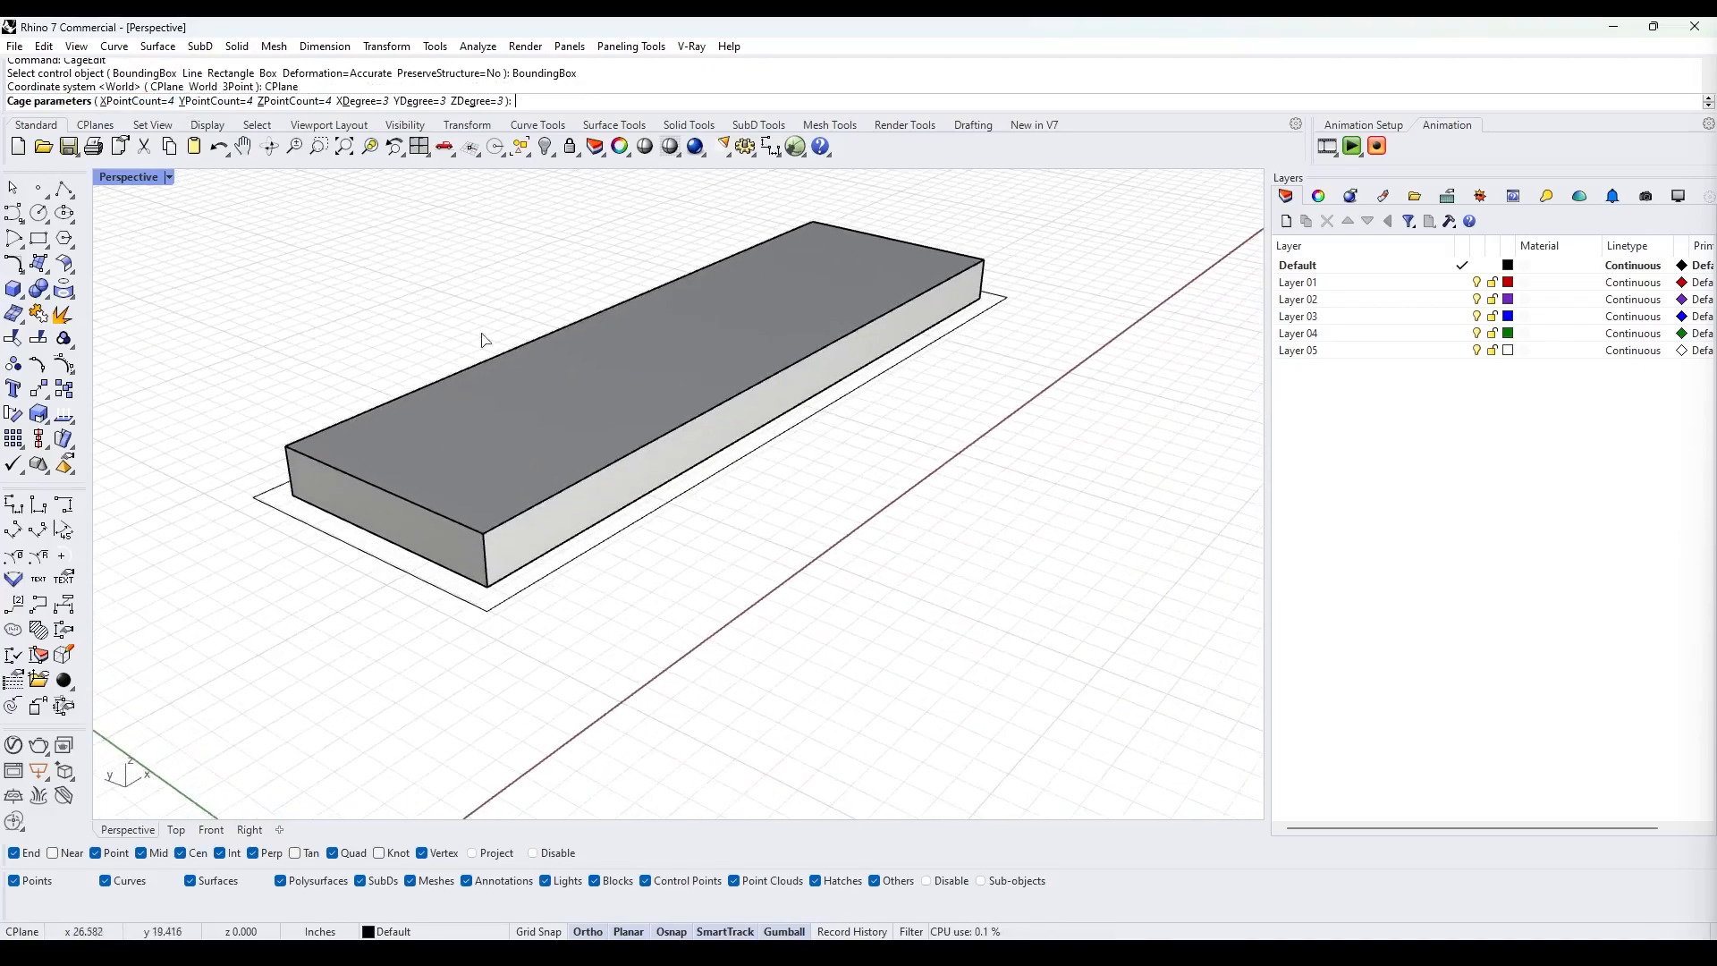
- Set the cage point counts to X 10, Y 5 and Z 2, and apply the cage with a Global edit region
left_click(136, 101)
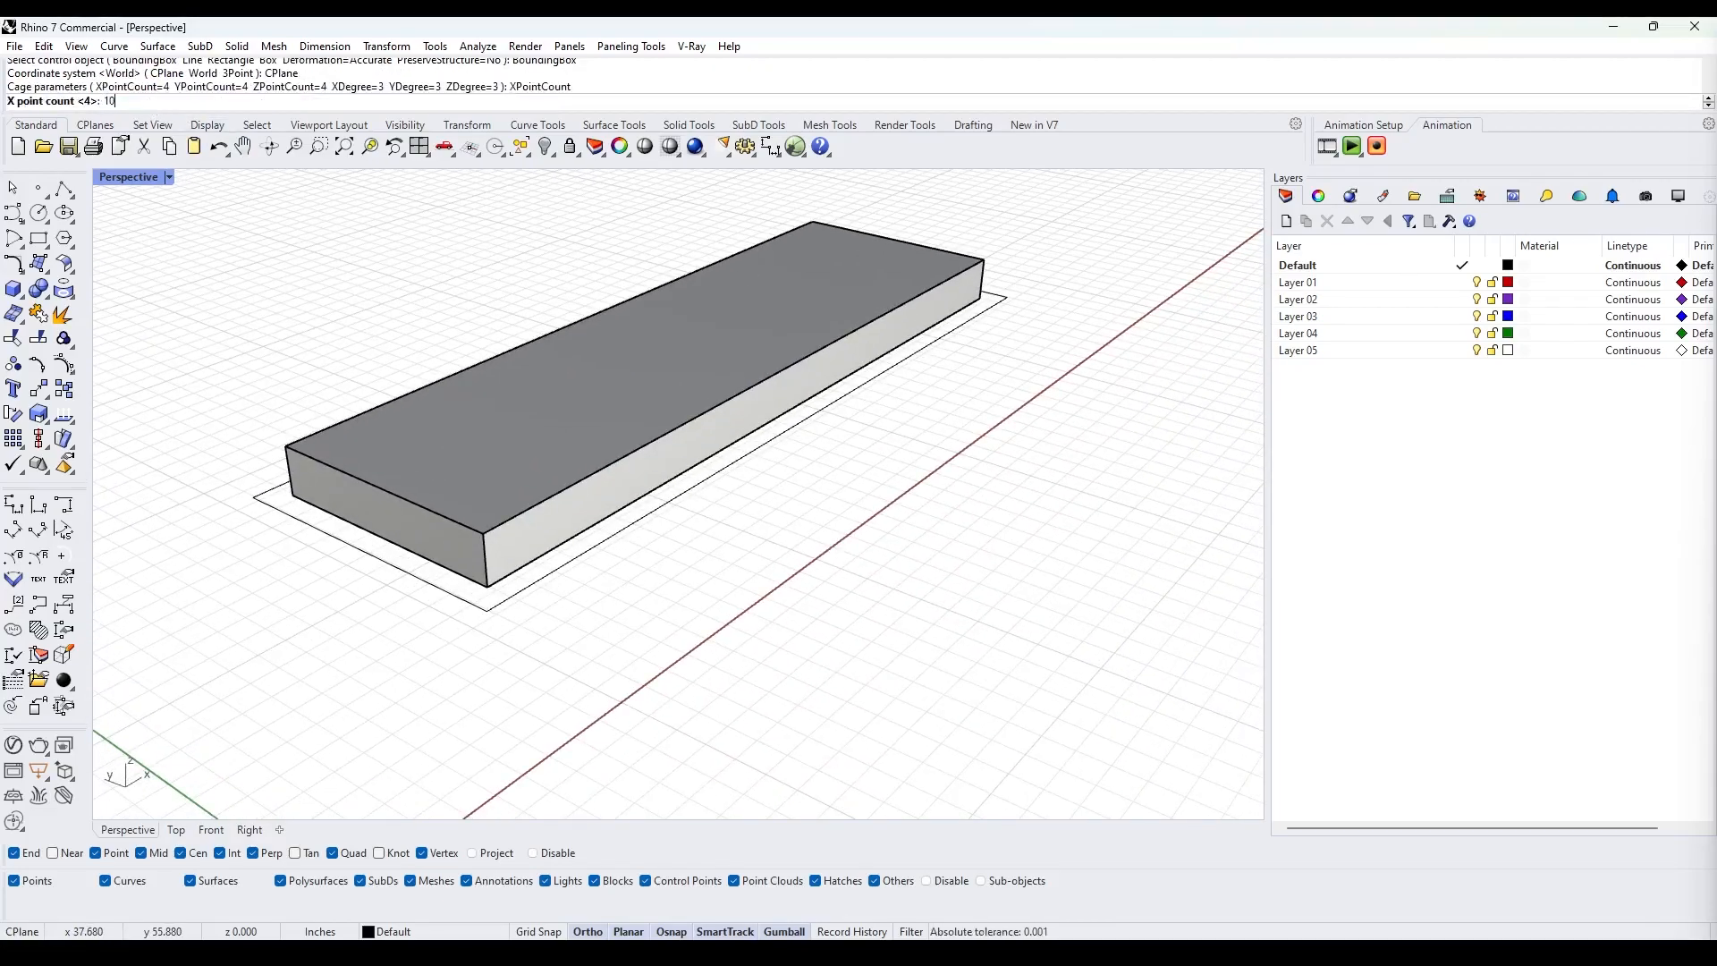
key("Return")
left_click(197, 101)
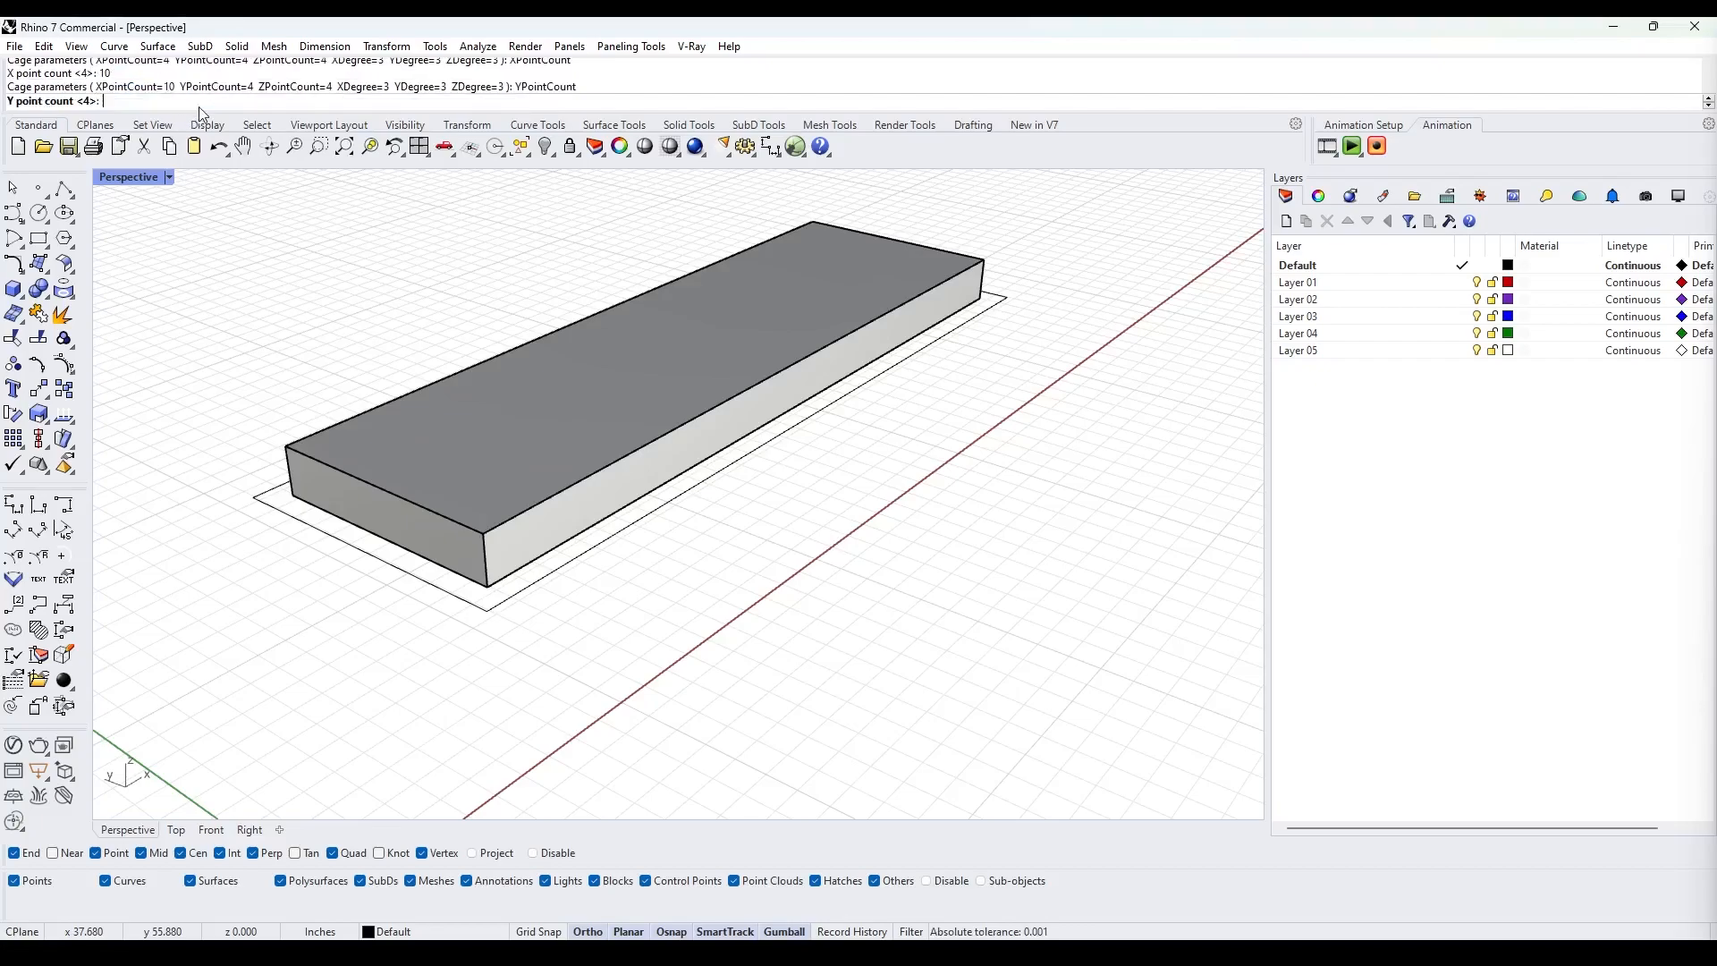
type("5")
key("Return")
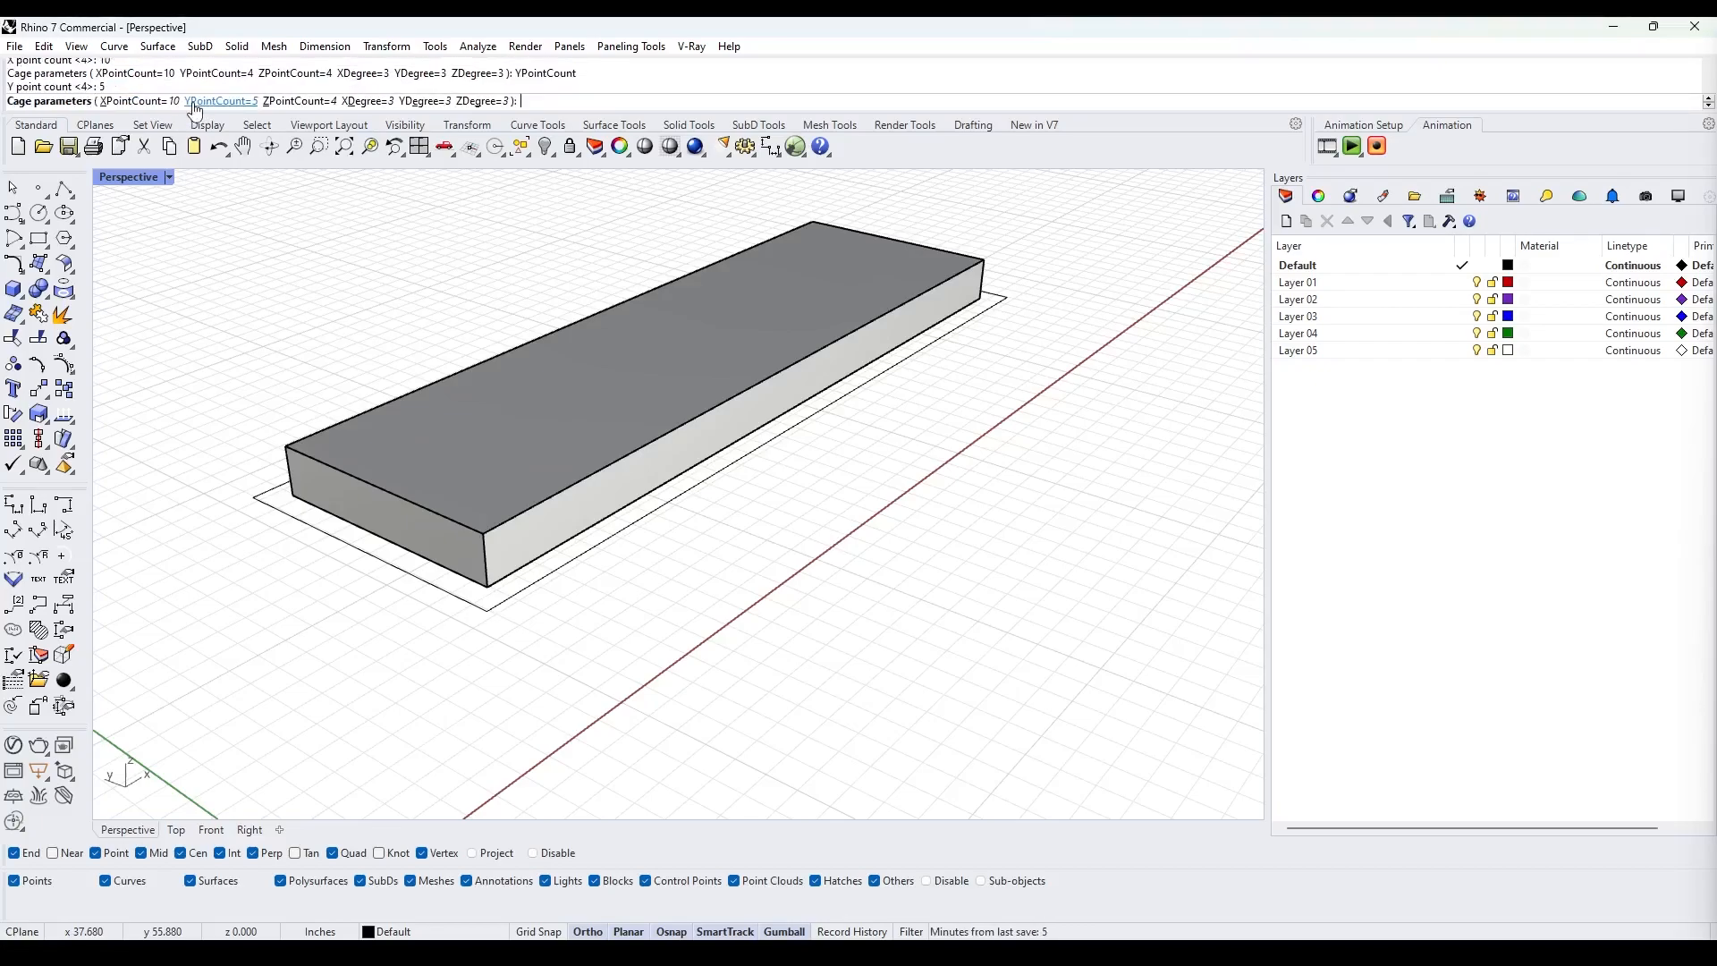
left_click(312, 102)
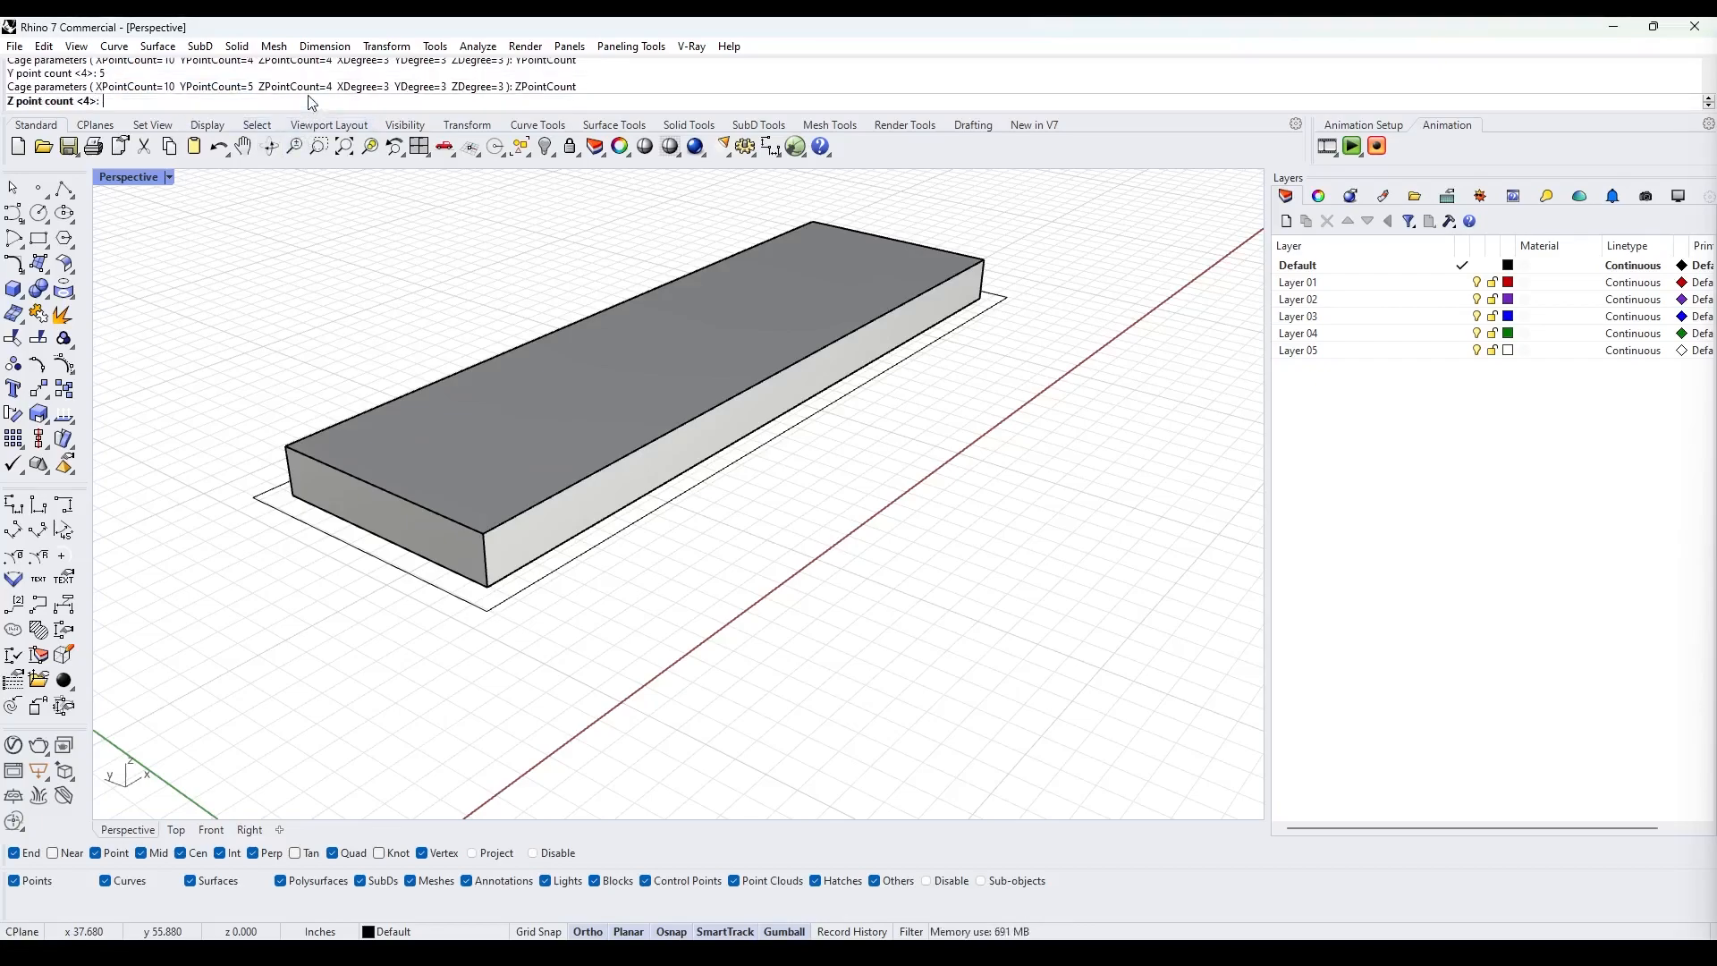
type("2")
key("Return")
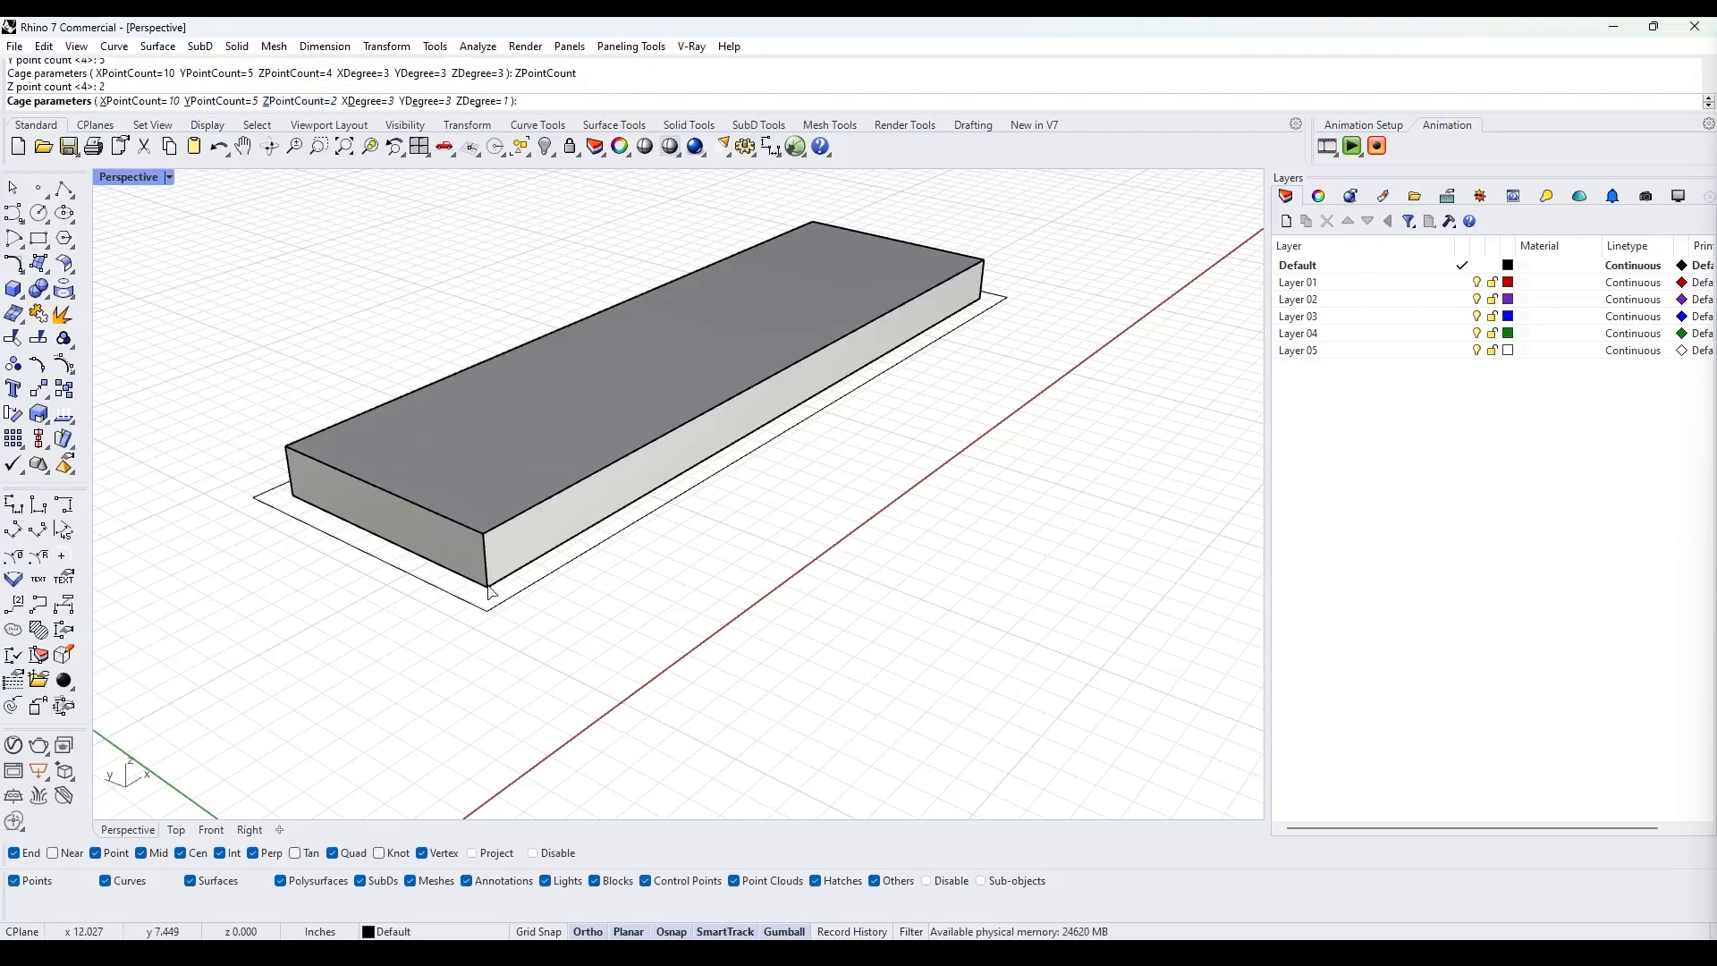
key("Return")
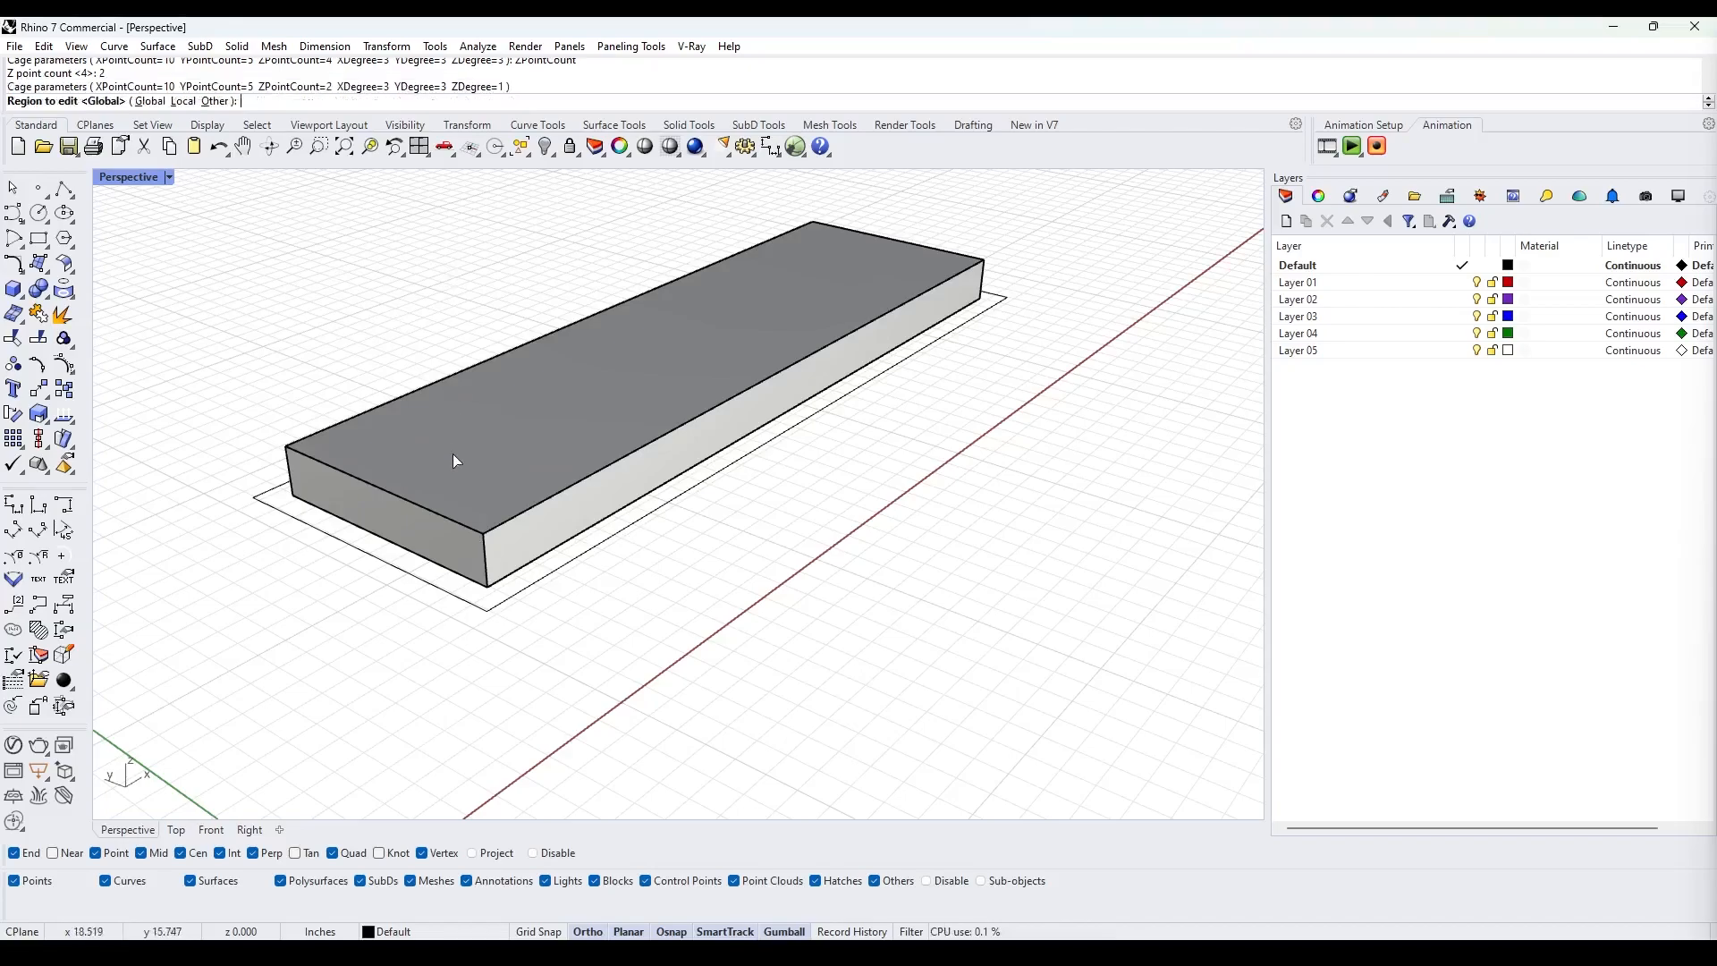
key("Return")
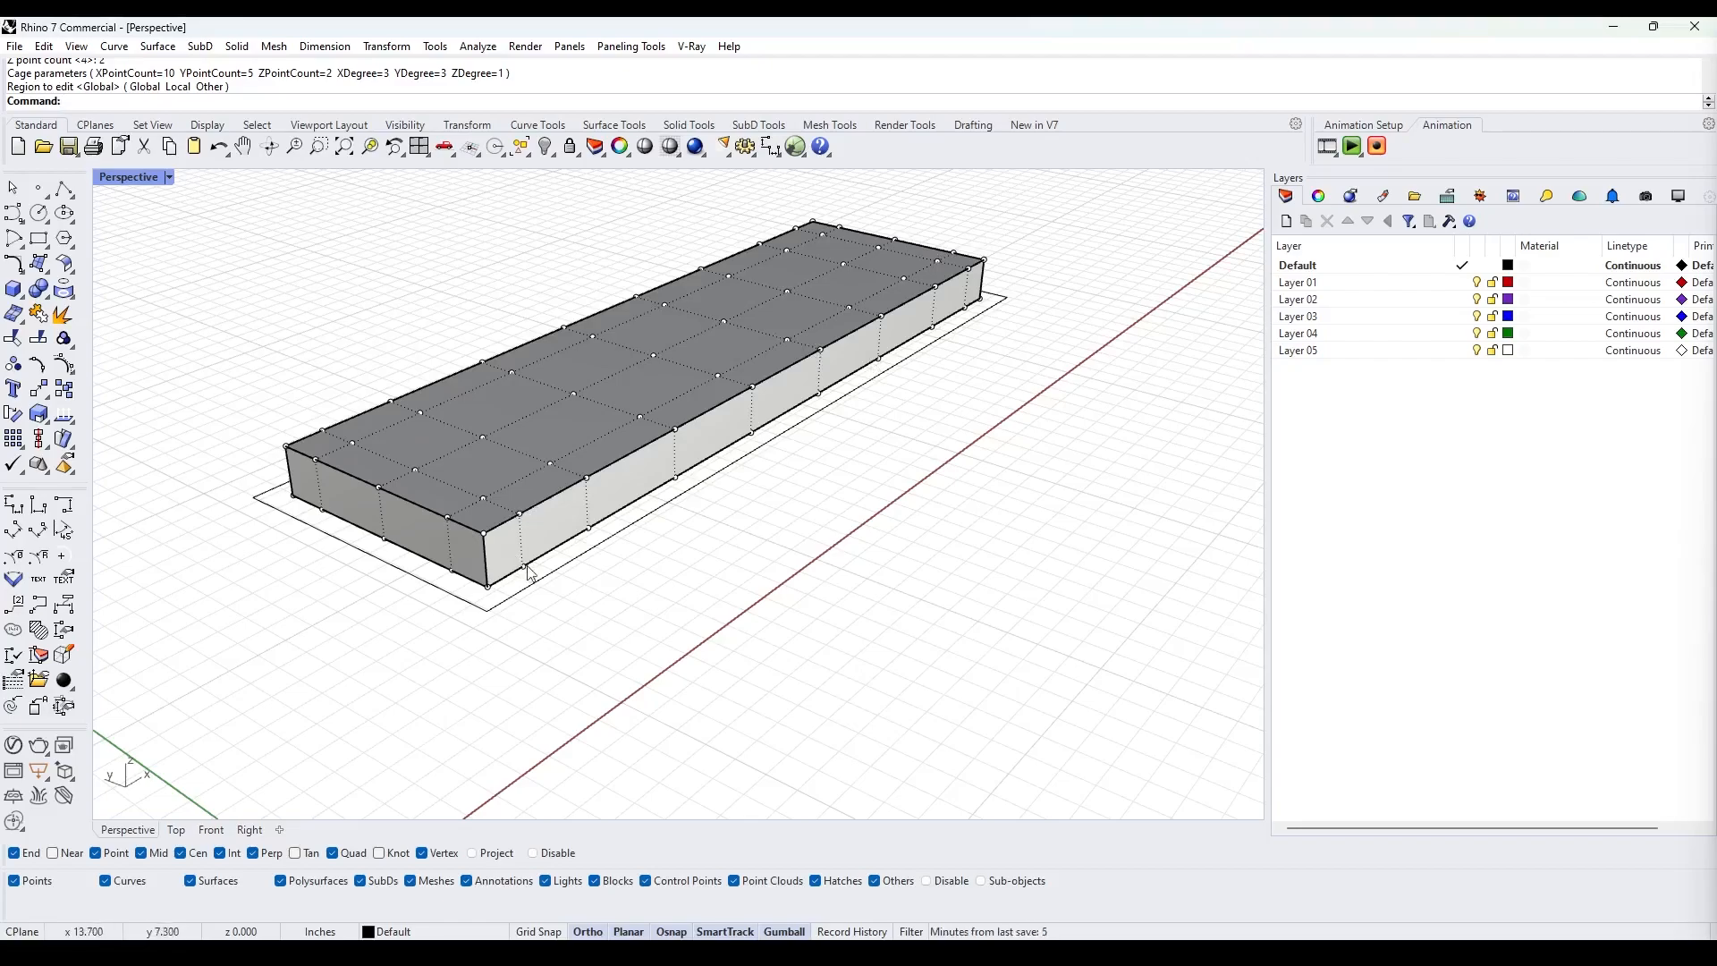
- Raise two neighbouring inner cage points near the front end of the box's top face to form a bump
left_click(483, 499)
left_click(484, 439, "shift")
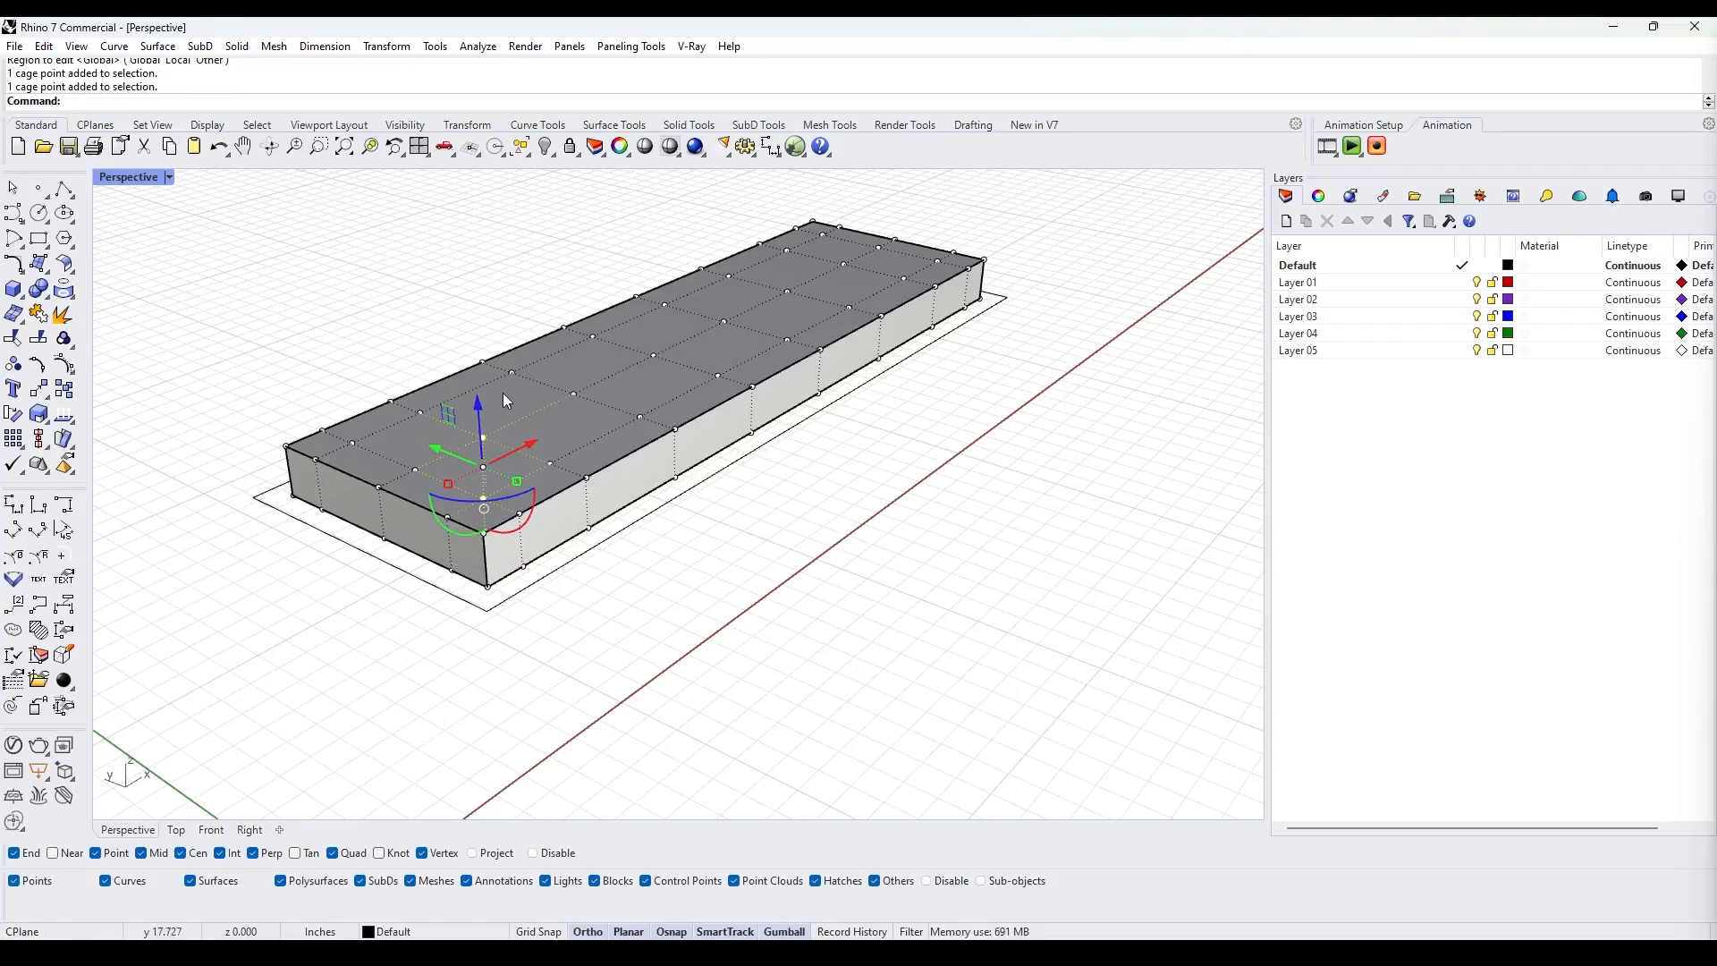
left_click_drag(487, 419, 524, 296)
- Lower two neighbouring inner cage points around the middle of the top face to form a dip
left_click(593, 336)
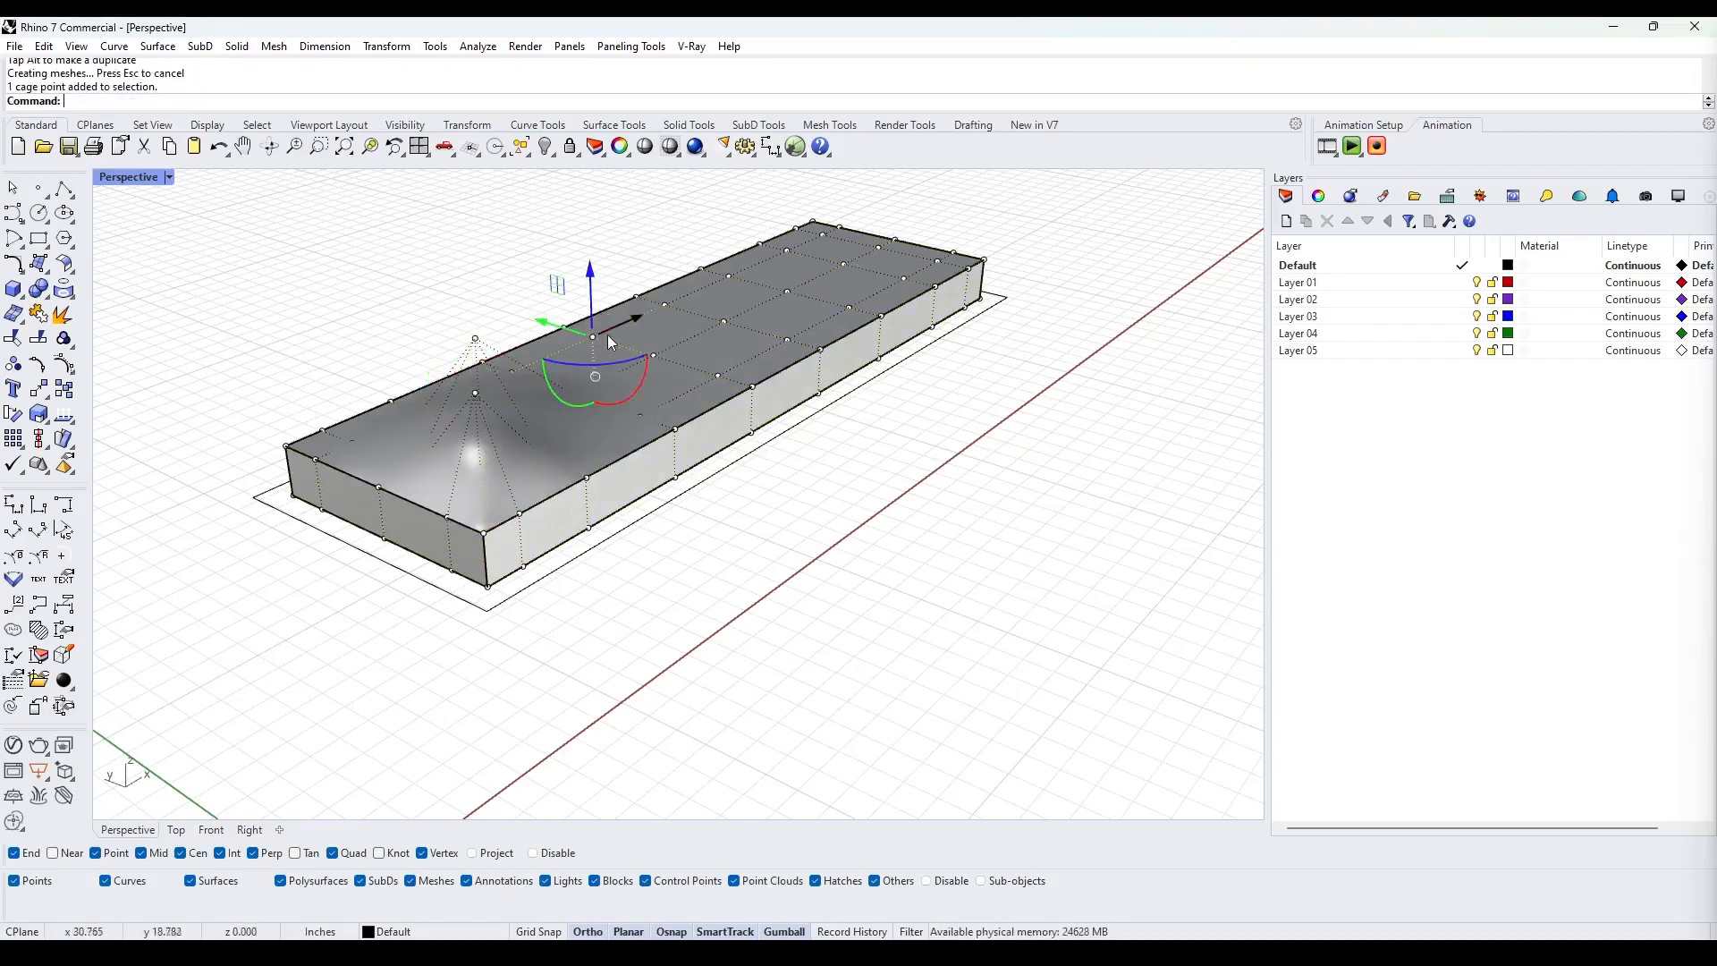
left_click(665, 305, "shift")
left_click_drag(632, 258, 636, 296)
left_click(534, 267)
- Raise two inner cage points toward the far end of the top face to form a second bump
left_click(788, 291)
left_click(723, 321, "shift")
left_click_drag(760, 266, 765, 205)
- Window-select groups of cage points along the box's edge and raise them to make the outline undulate
right_click_drag(779, 210, 518, 413, "shift")
scroll(416, 376, "up", 3)
right_click_drag(292, 308, 390, 318)
left_click_drag(305, 276, 376, 363)
right_click_drag(375, 294, 399, 287)
left_click_drag(373, 263, 504, 350)
left_click_drag(478, 292, 483, 237)
- Select further cage points from the other side of the box and adjust their heights to continue the wavy surface
mouse_move(483, 237)
right_mouse_down()
mouse_move(464, 410)
mouse_move(441, 353)
mouse_move(720, 366)
mouse_move(900, 349)
mouse_move(782, 325)
right_mouse_up()
left_click_drag(826, 317, 886, 349)
right_click_drag(475, 432, 840, 454, "shift")
mouse_move(626, 376)
right_mouse_down()
mouse_move(662, 387)
mouse_move(647, 381)
right_mouse_up()
left_click_drag(539, 359, 631, 470)
left_click_drag(609, 365, 610, 379)
mouse_move(820, 498)
right_mouse_down()
mouse_move(858, 522)
mouse_move(628, 556)
mouse_move(863, 589)
mouse_move(894, 572)
mouse_move(778, 575)
mouse_move(632, 617)
mouse_move(808, 537)
mouse_move(756, 468)
mouse_move(803, 367)
mouse_move(815, 270)
mouse_move(787, 340)
mouse_move(630, 481)
mouse_move(899, 485)
mouse_move(933, 340)
mouse_move(1027, 272)
mouse_move(728, 381)
mouse_move(850, 342)
mouse_move(780, 280)
right_mouse_up()
left_click(793, 424)
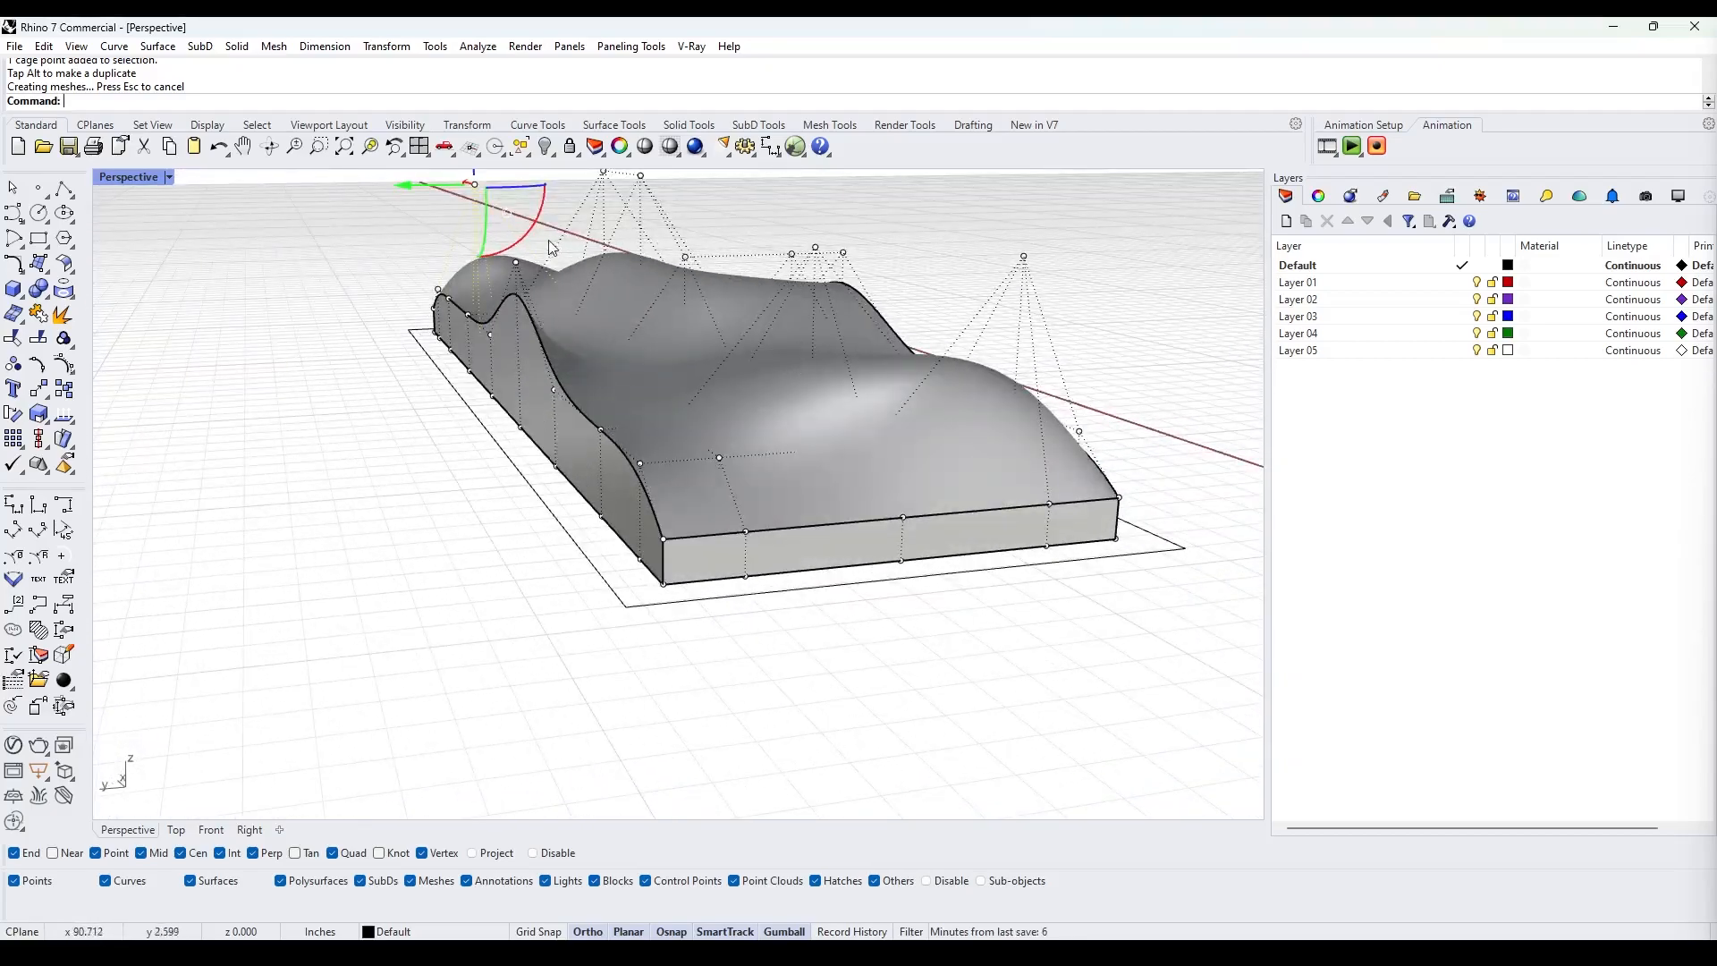
mouse_move(914, 553)
right_mouse_down()
mouse_move(794, 542)
mouse_move(814, 501)
mouse_move(799, 379)
mouse_move(762, 410)
mouse_move(762, 348)
mouse_move(755, 483)
mouse_move(894, 402)
mouse_move(776, 454)
mouse_move(859, 438)
mouse_move(907, 299)
mouse_move(820, 288)
mouse_move(797, 315)
right_mouse_up()
scroll(952, 354, "down", 3)
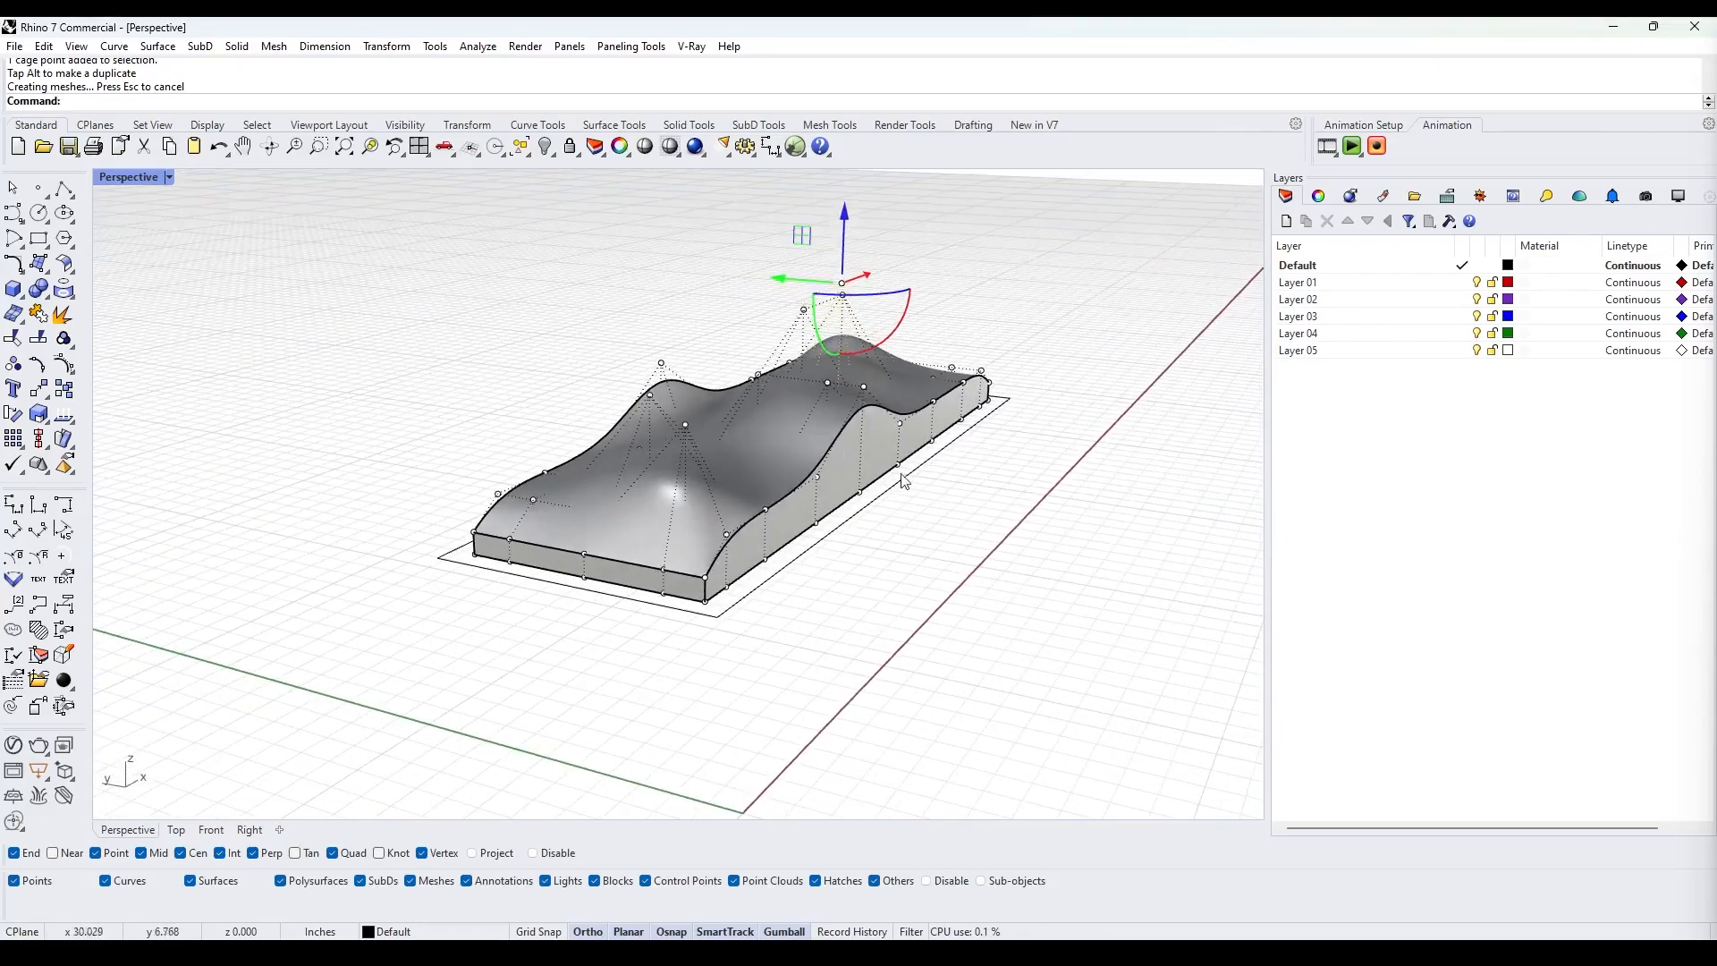
- Turn off the cage points, reselect the control cage, show its points again and select one on the near long edge
left_click(901, 479)
key("Escape")
key("Escape")
left_click(864, 411)
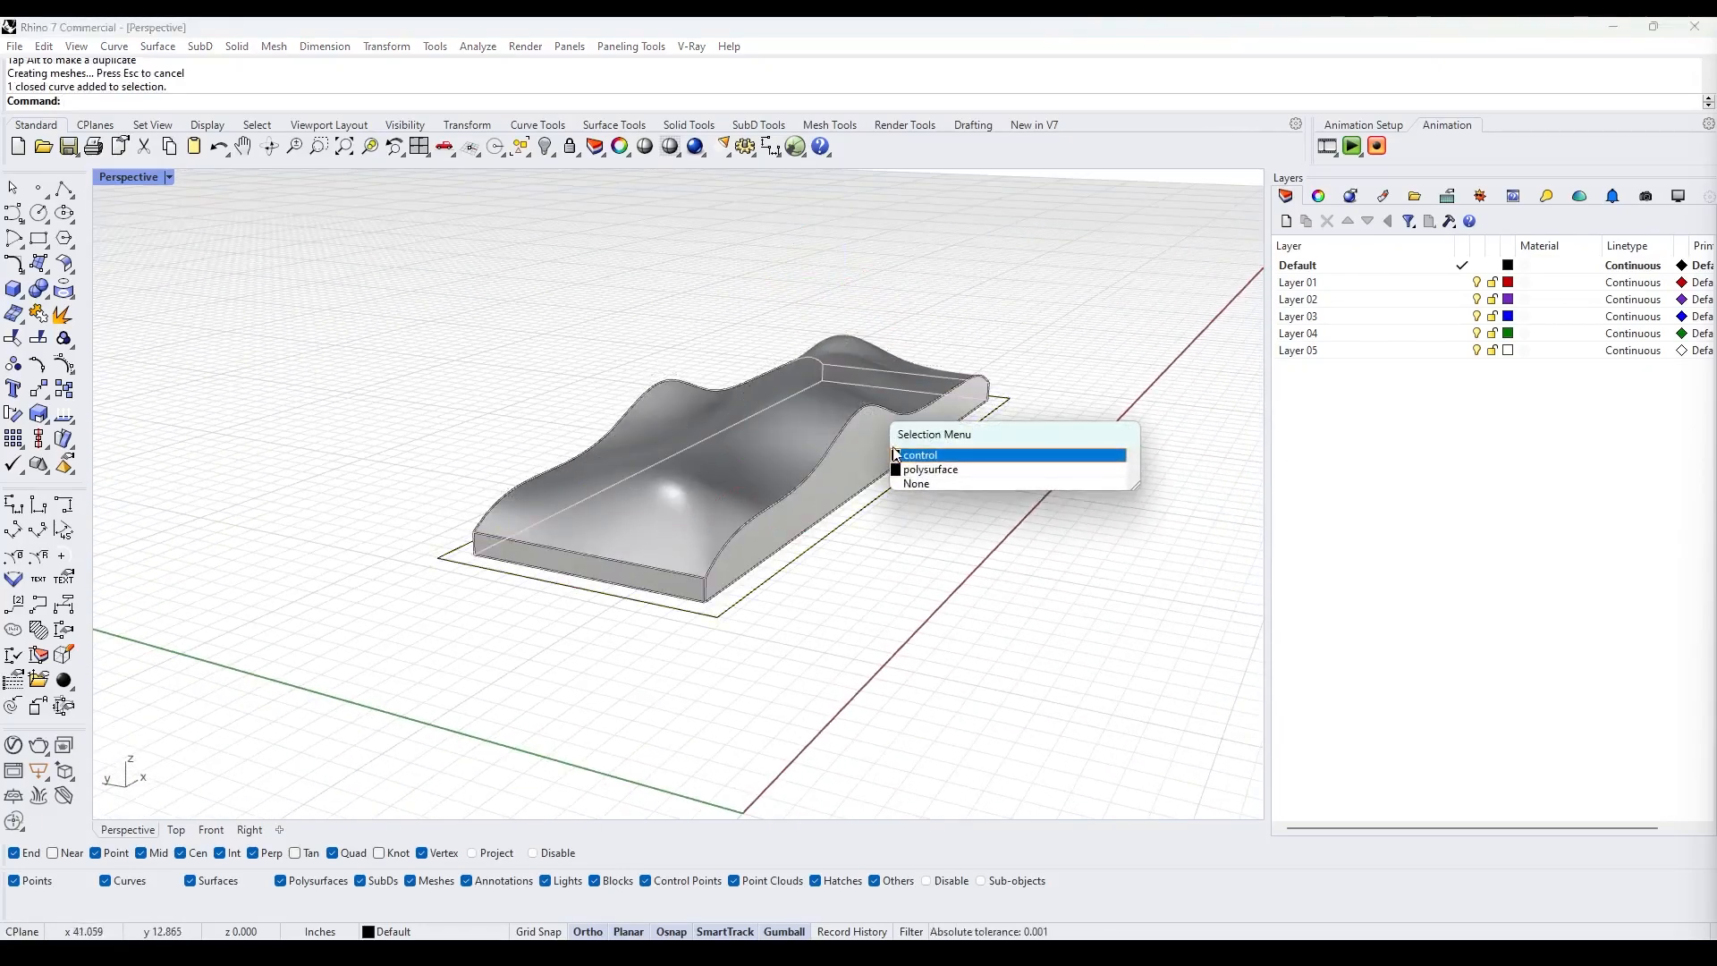
left_click(910, 457)
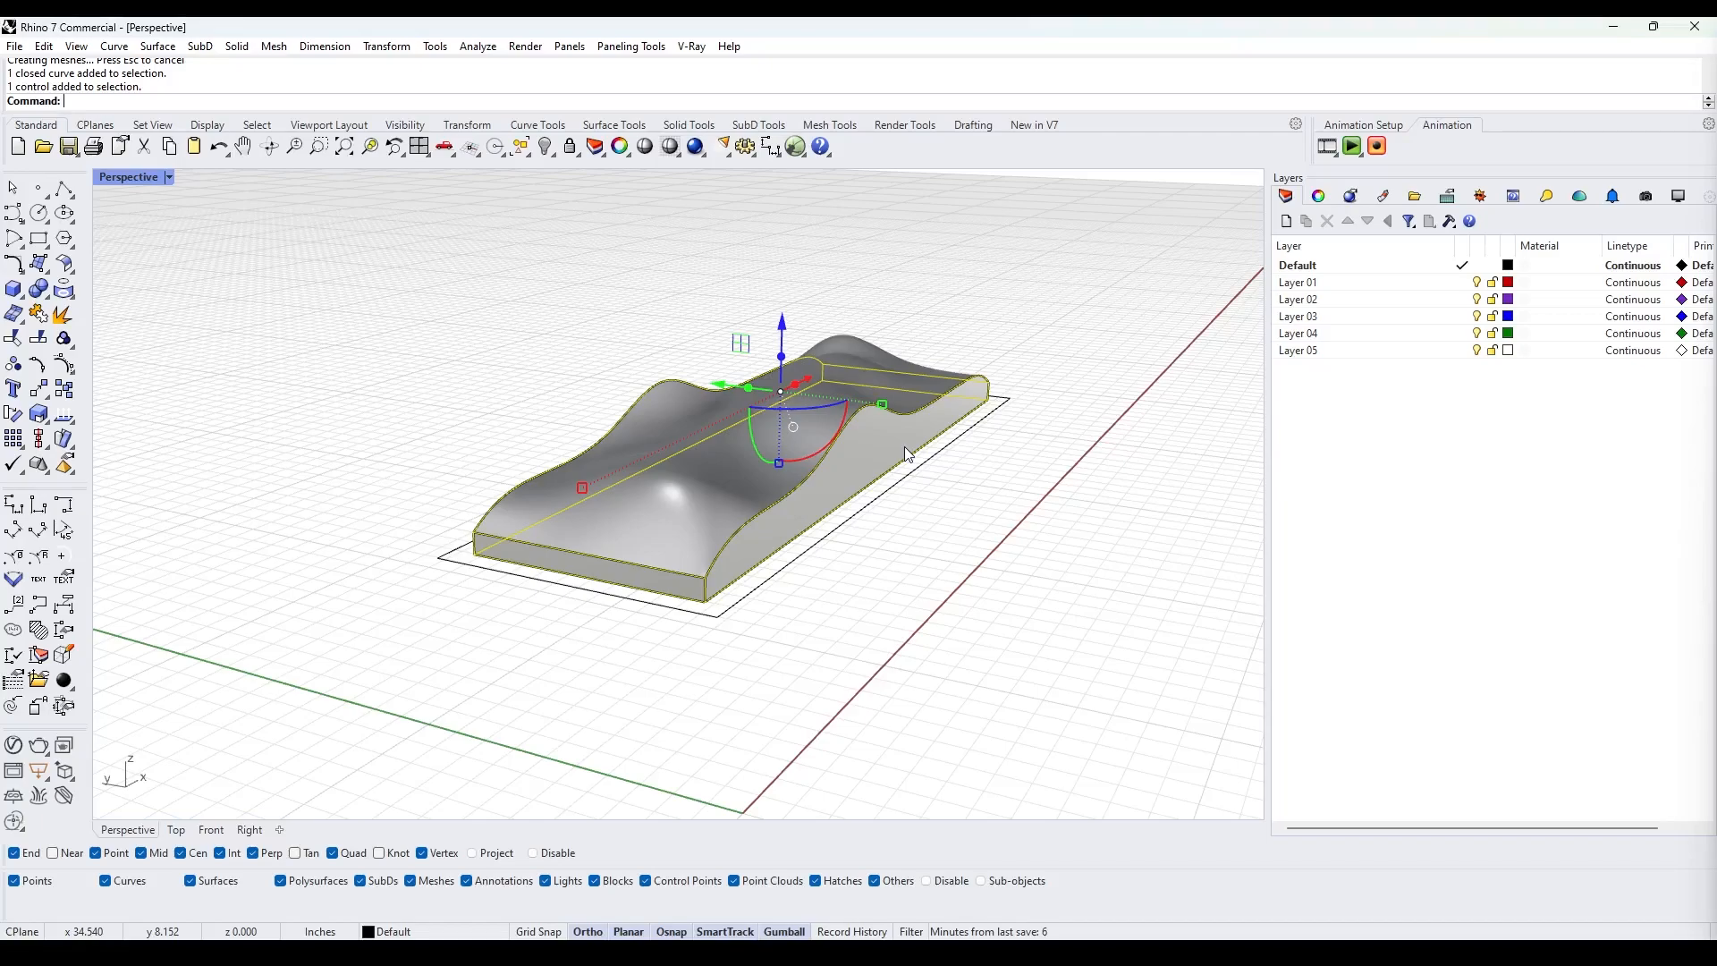
key("F10")
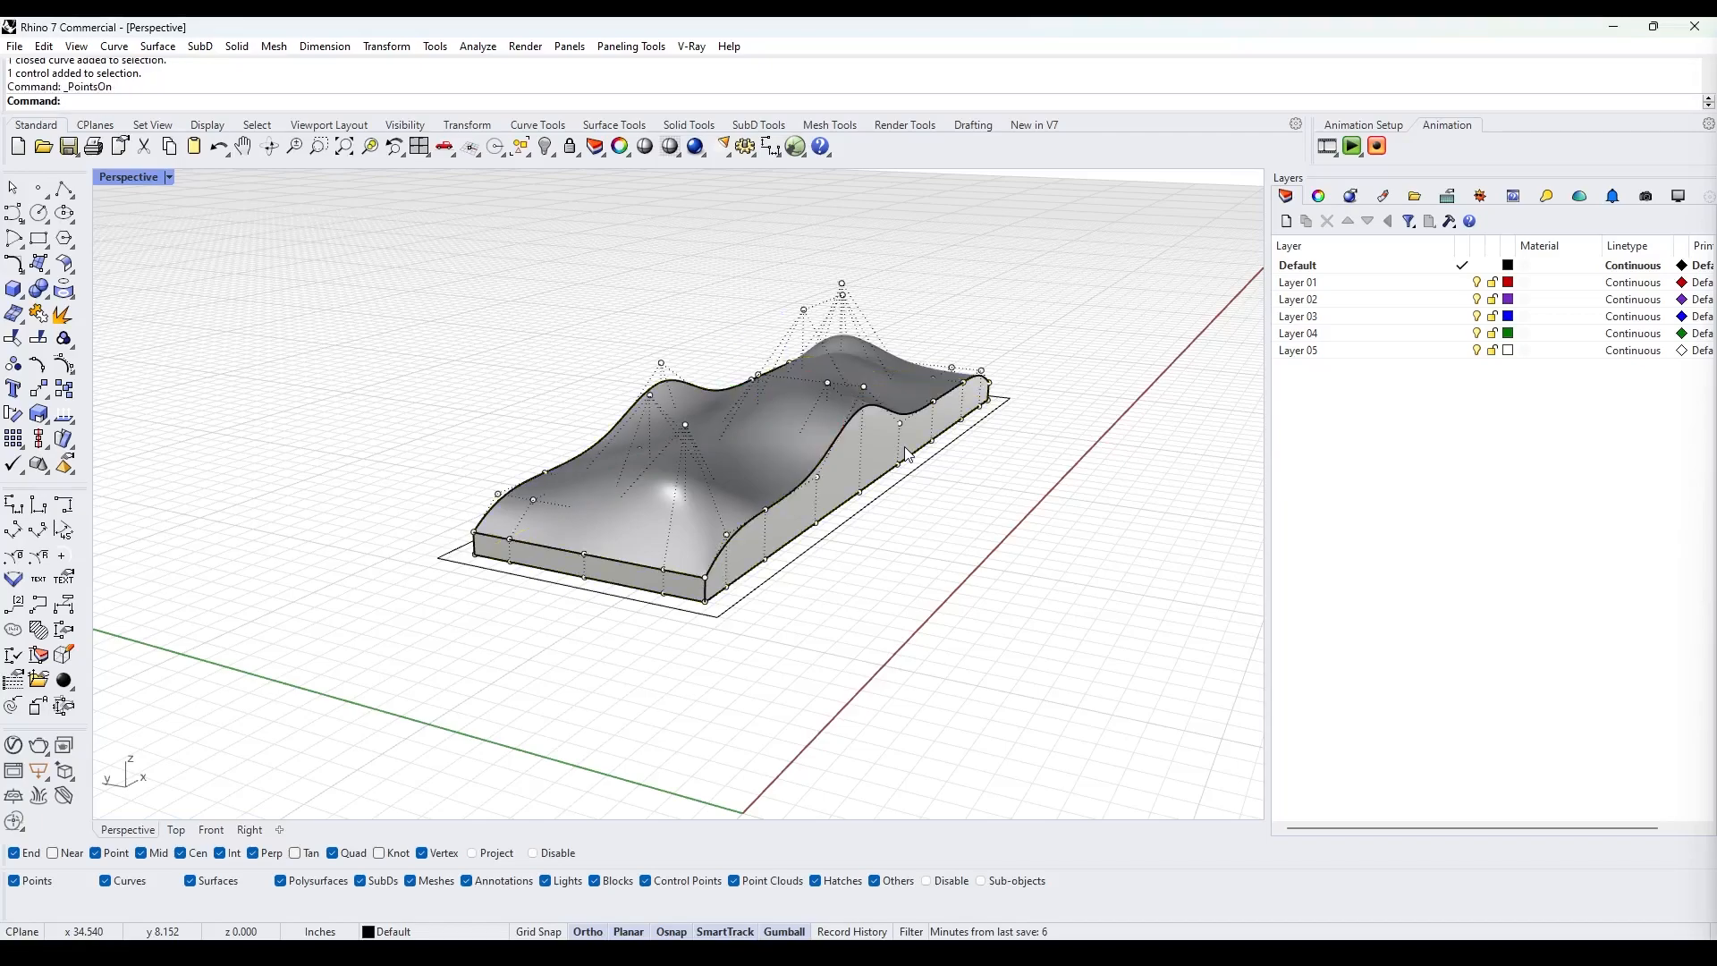
left_click(774, 512)
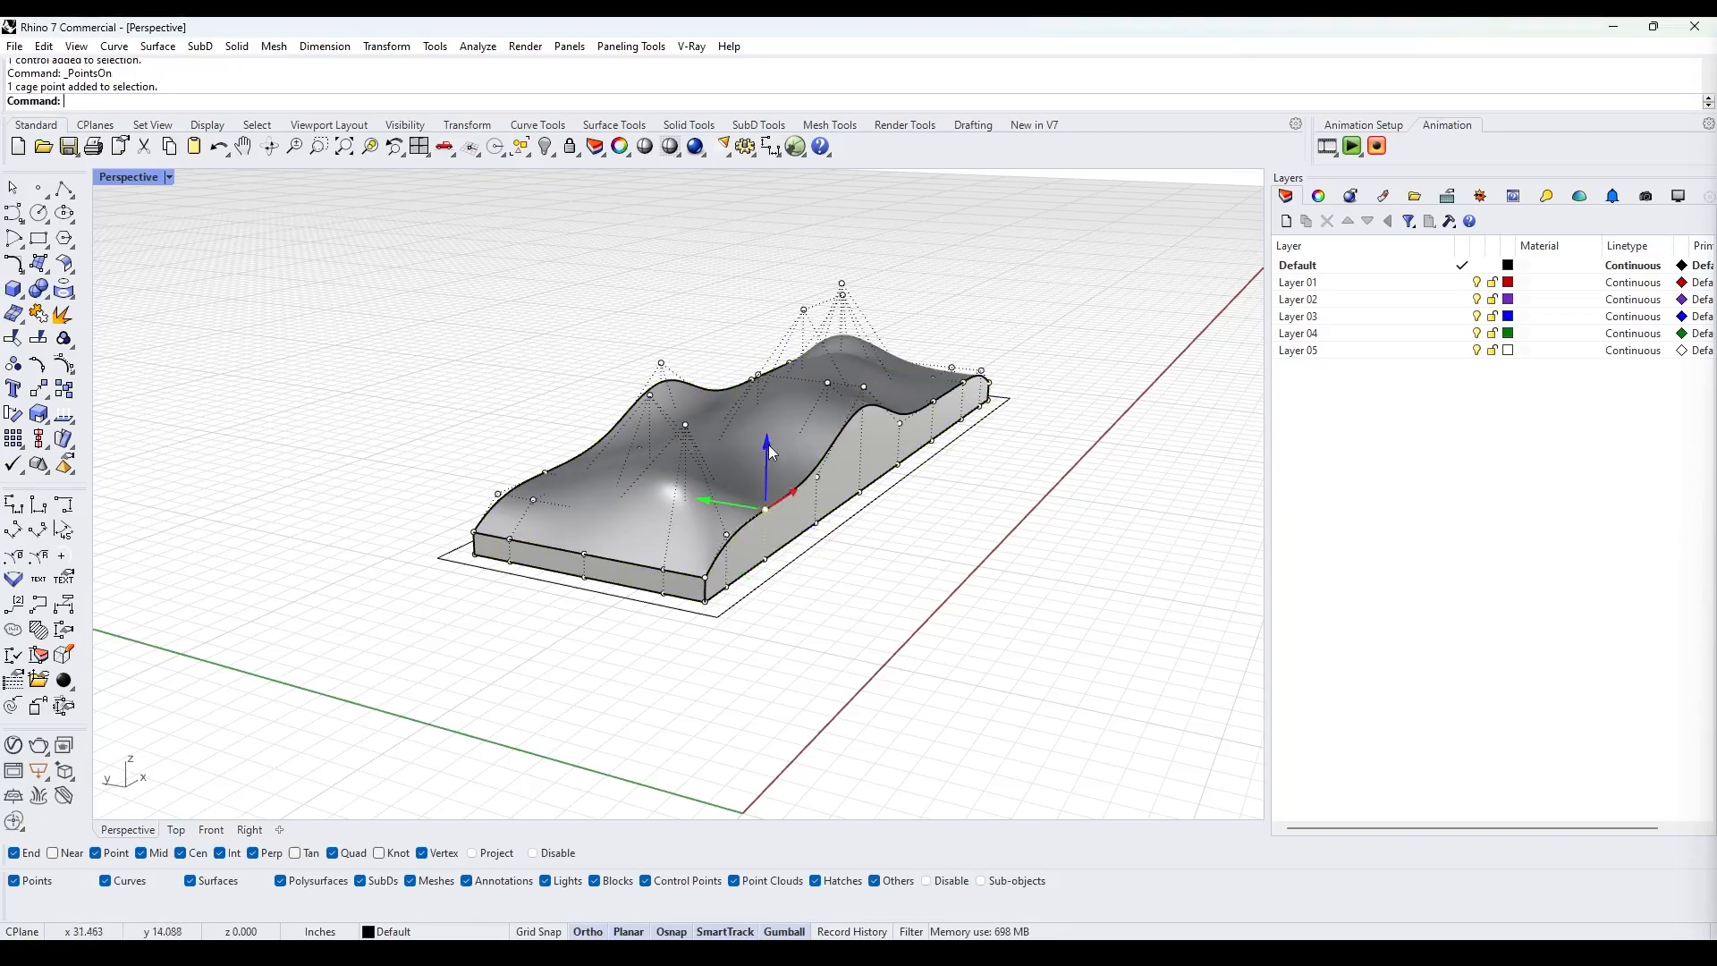
- Undo a trial raise of the selected edge cage point, window-select a row of cage points and lower them slightly
left_click_drag(774, 513, 774, 394)
key("ctrl+z")
right_click_drag(950, 467, 959, 422)
left_click_drag(843, 315, 858, 465)
right_click_drag(857, 466, 871, 425)
left_click_drag(876, 350, 874, 355)
- Window-select another group of cage points from the opposite side of the form, lower them slightly and clear the selection
right_click_drag(1015, 429, 533, 409)
left_click_drag(686, 321, 743, 439)
right_click_drag(743, 438, 736, 449)
left_click_drag(701, 344, 702, 356)
left_click(845, 348)
right_click_drag(1029, 393, 637, 440)
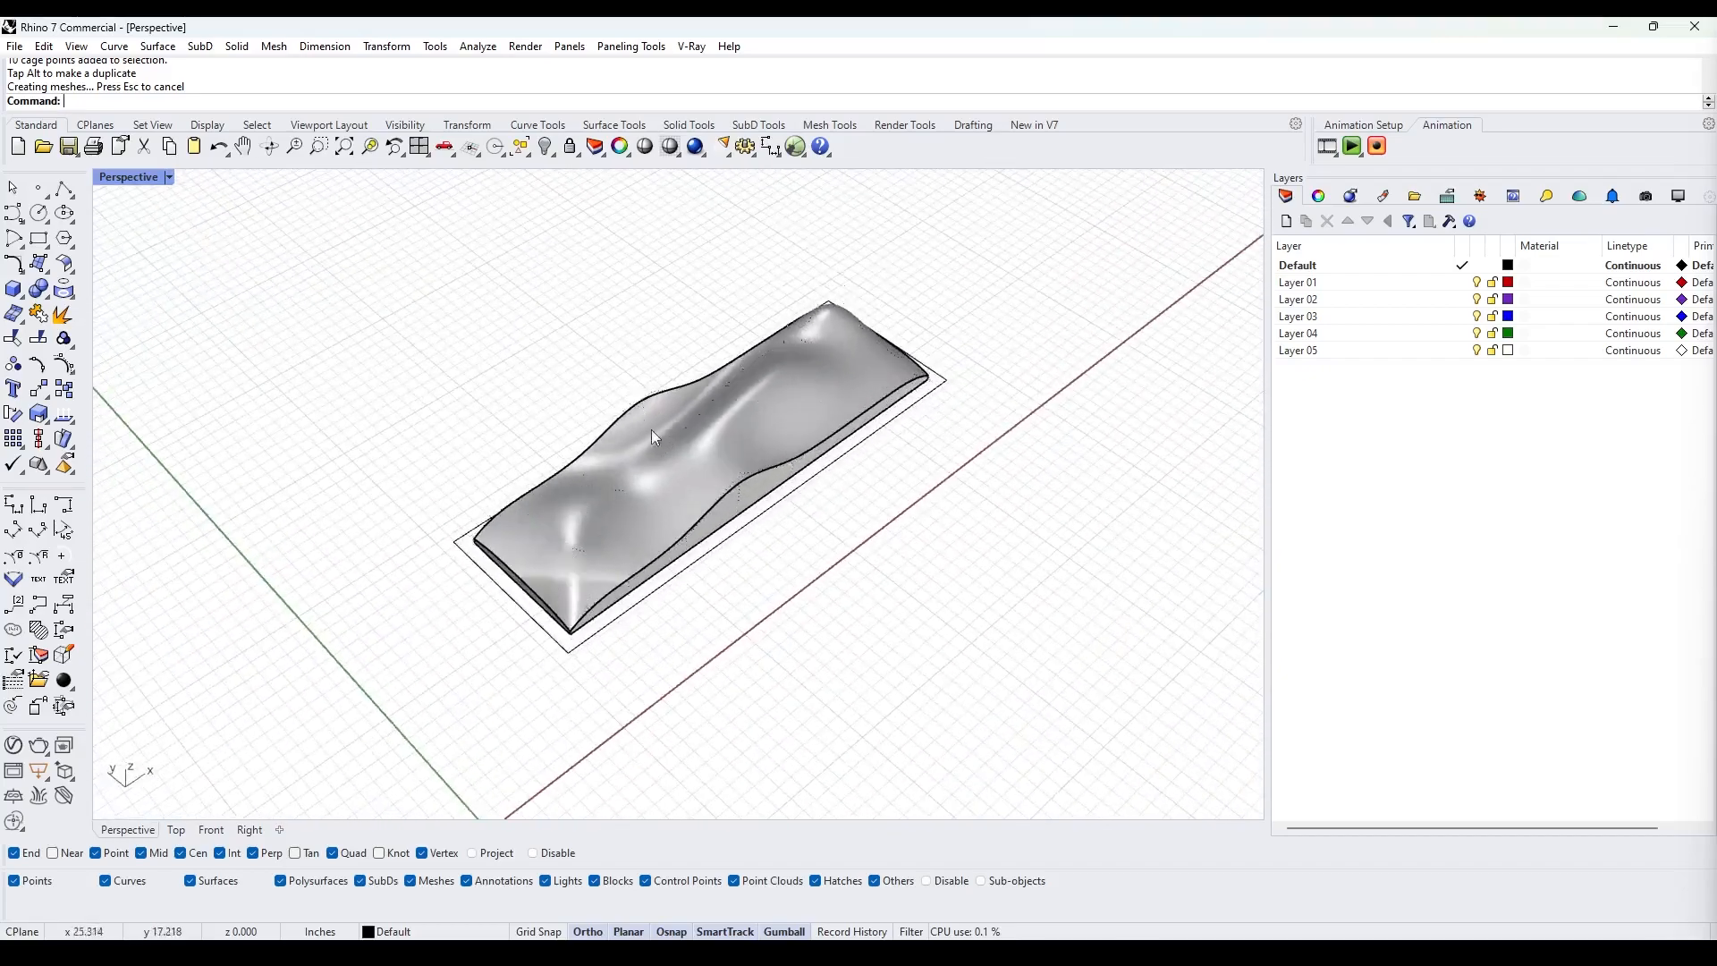
- Extrude the outer rectangle 1" downward as a solid base beneath the undulating form using ExtrudeCrv
scroll(586, 610, "up", 4)
right_click_drag(586, 610, 511, 628)
left_click(715, 401)
right_click_drag(757, 427, 569, 626)
key("Escape")
left_click(554, 650)
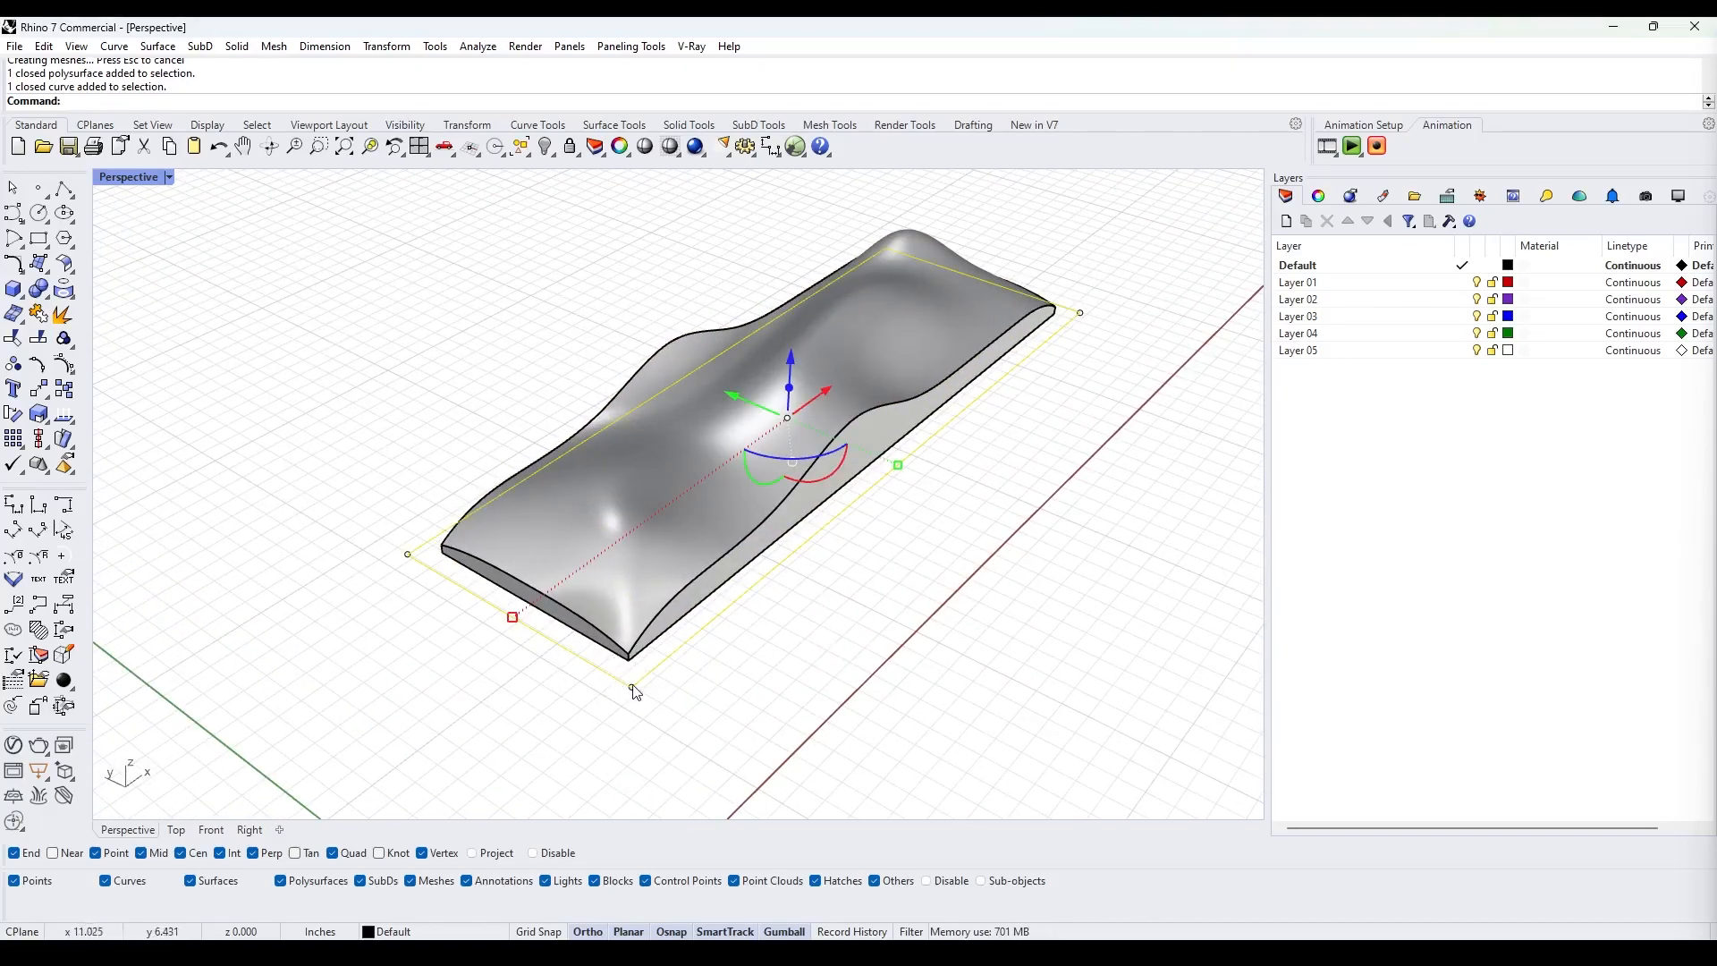
type("ExtrudeCrv")
key("Return")
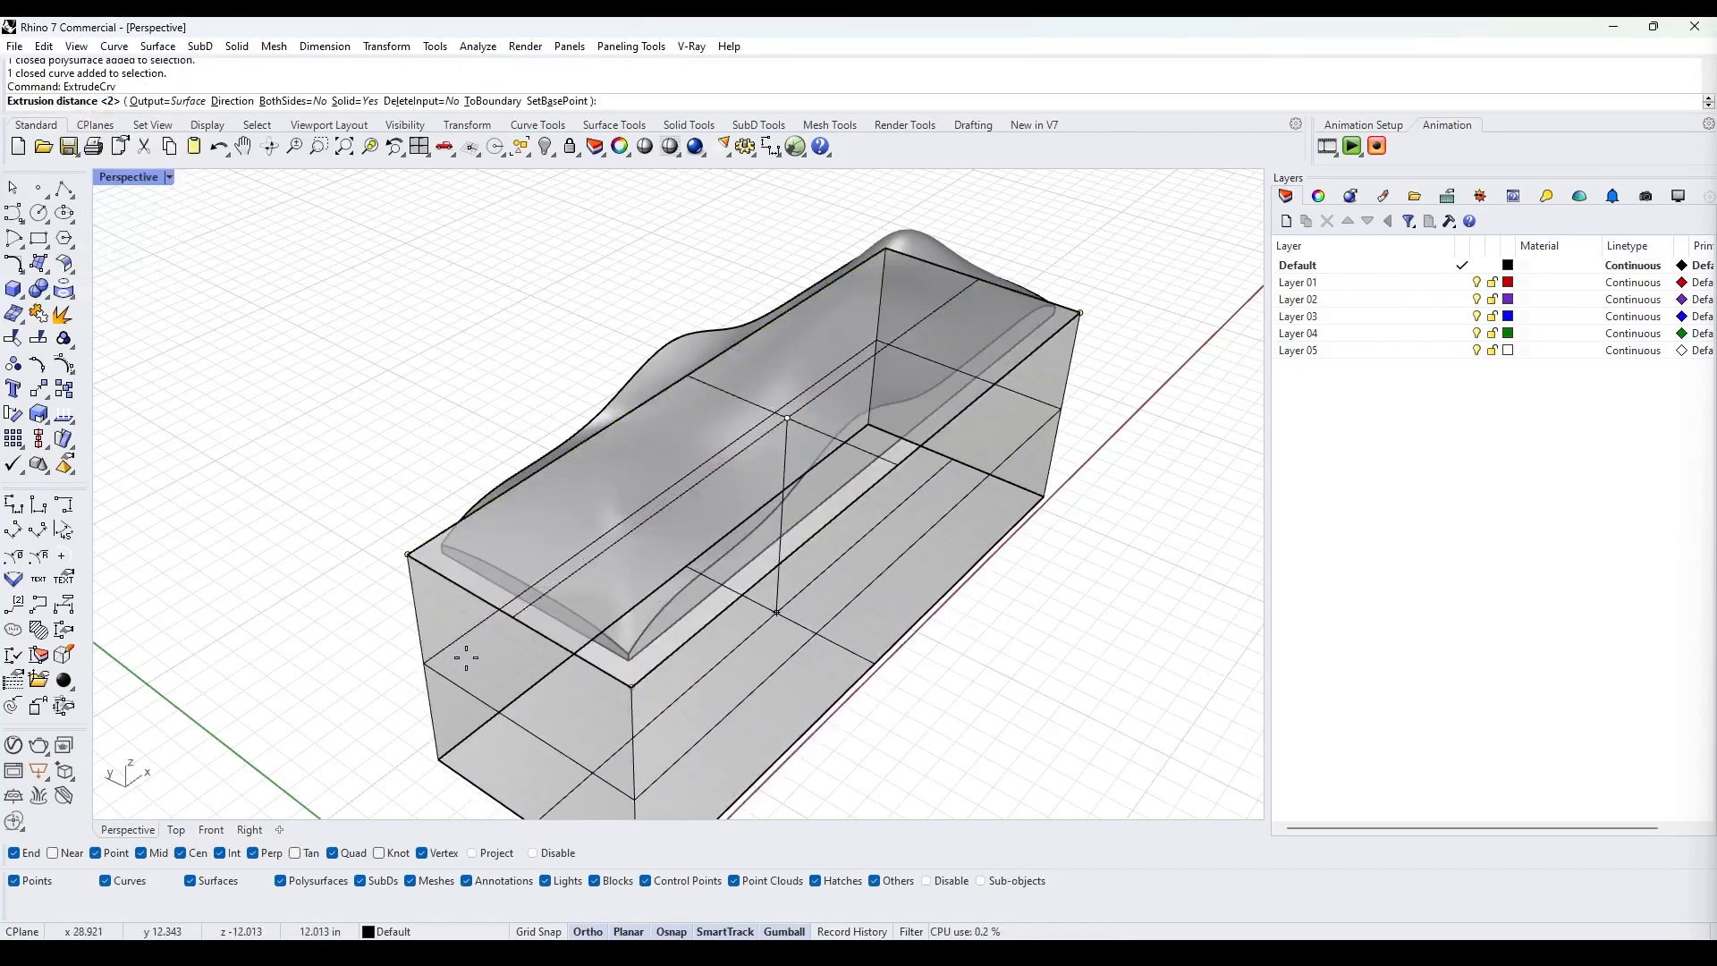
type("1\"")
key("Return")
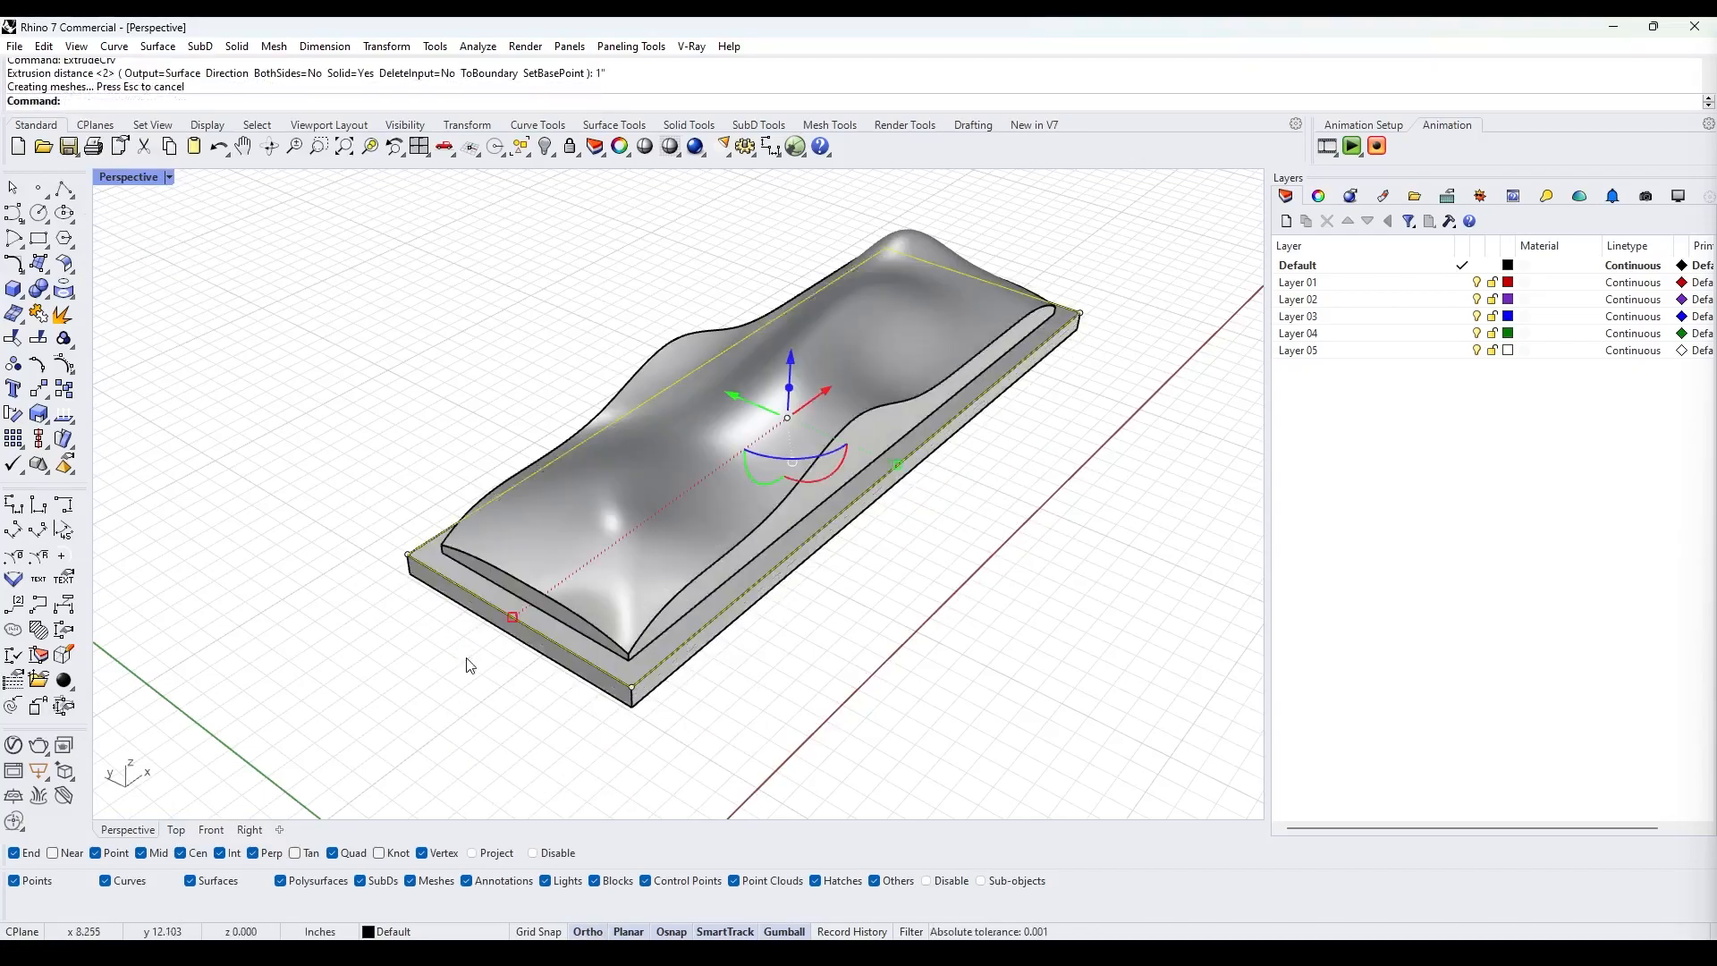
- Delete the outer and inner construction rectangles around the undulating form, keeping both solids
key("Delete")
scroll(663, 543, "up", 2)
left_click(474, 619)
left_click(510, 656)
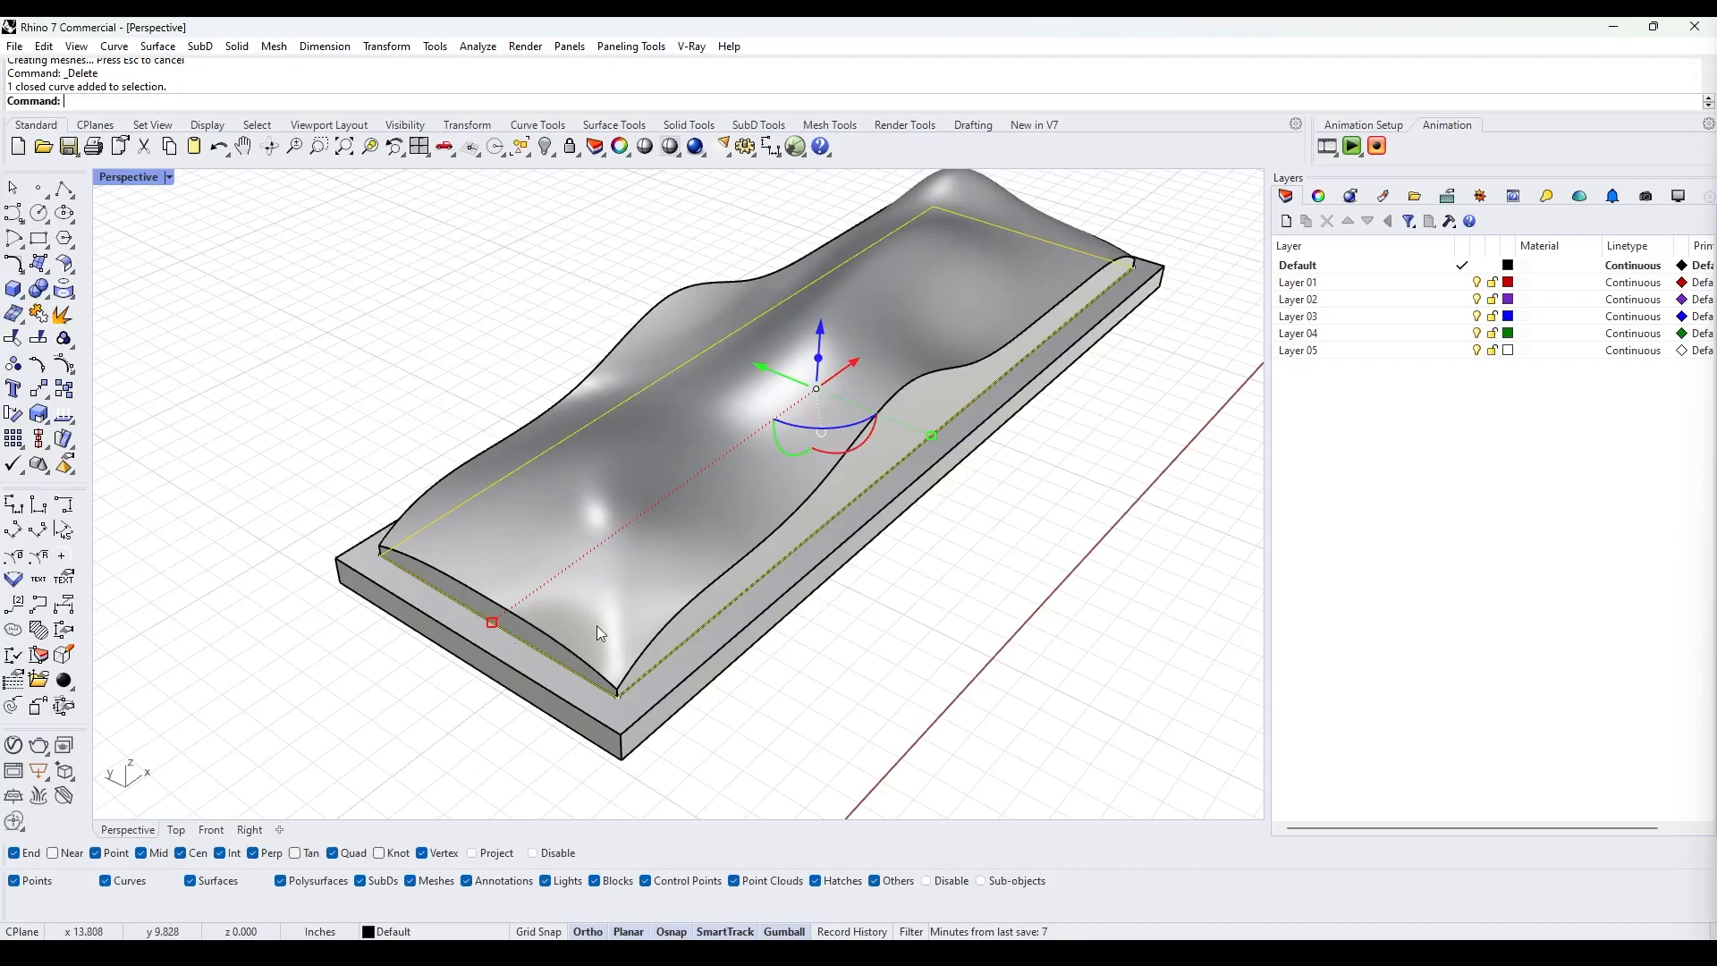
key("Delete")
mouse_move(786, 517)
right_mouse_down()
mouse_move(683, 556)
mouse_move(805, 498)
mouse_move(809, 470)
right_mouse_up()
scroll(683, 563, "up", 2)
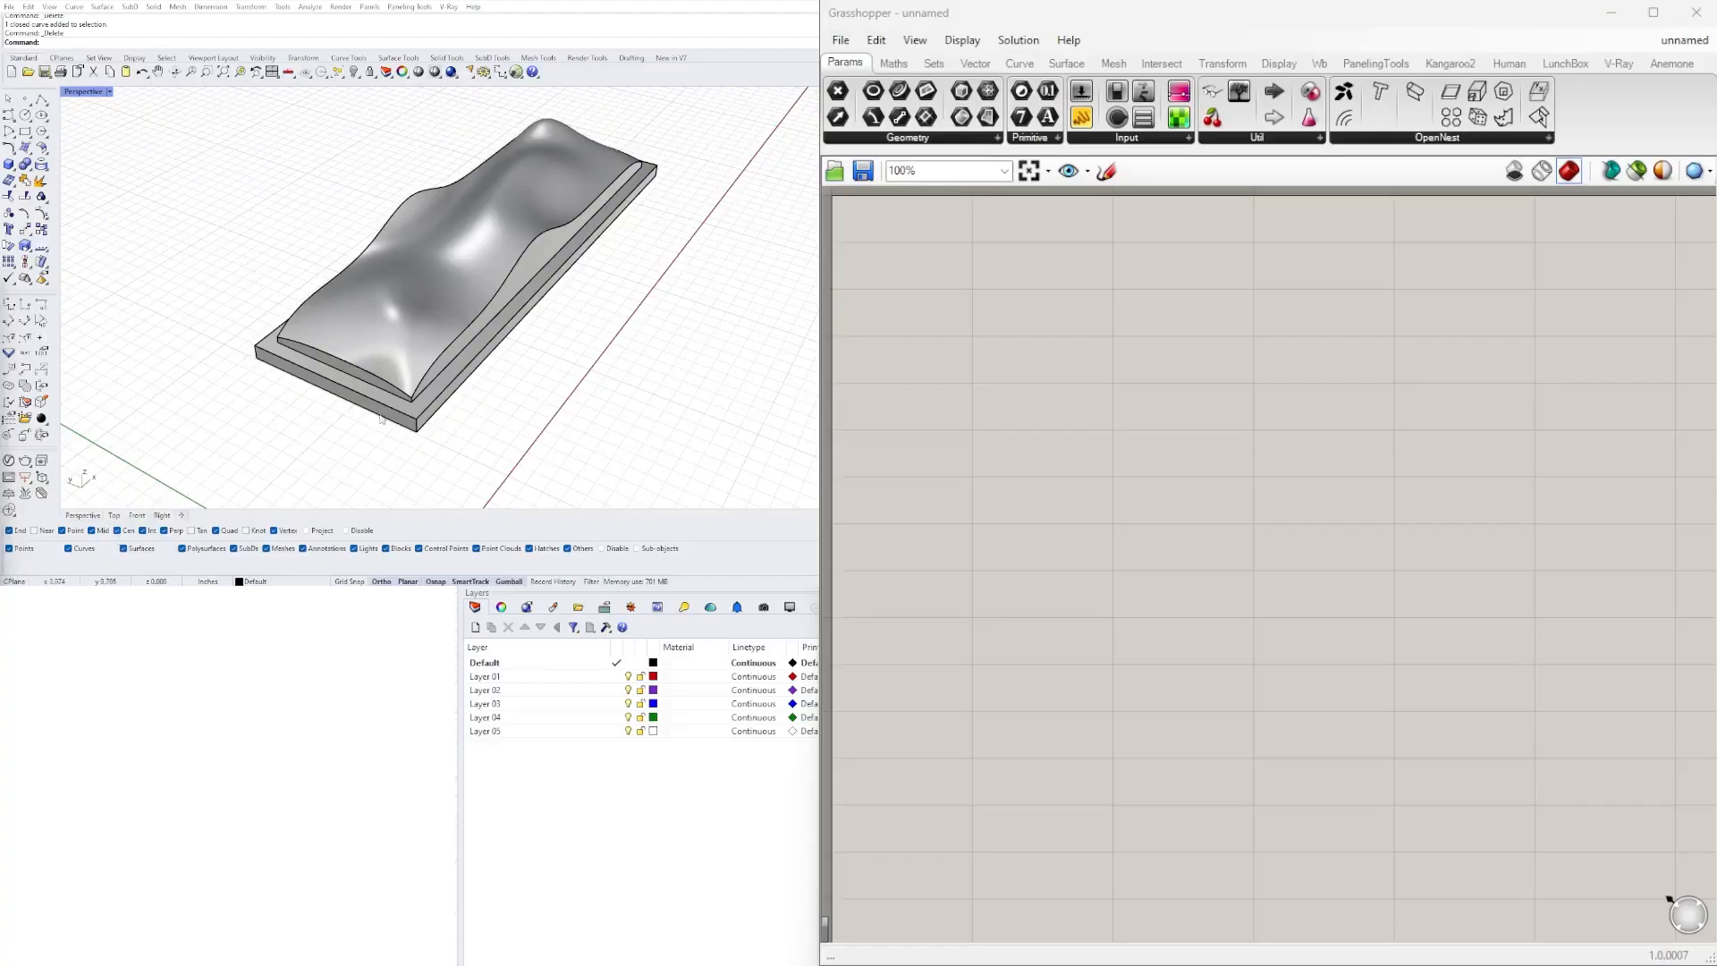
right_click_drag(572, 305, 524, 319)
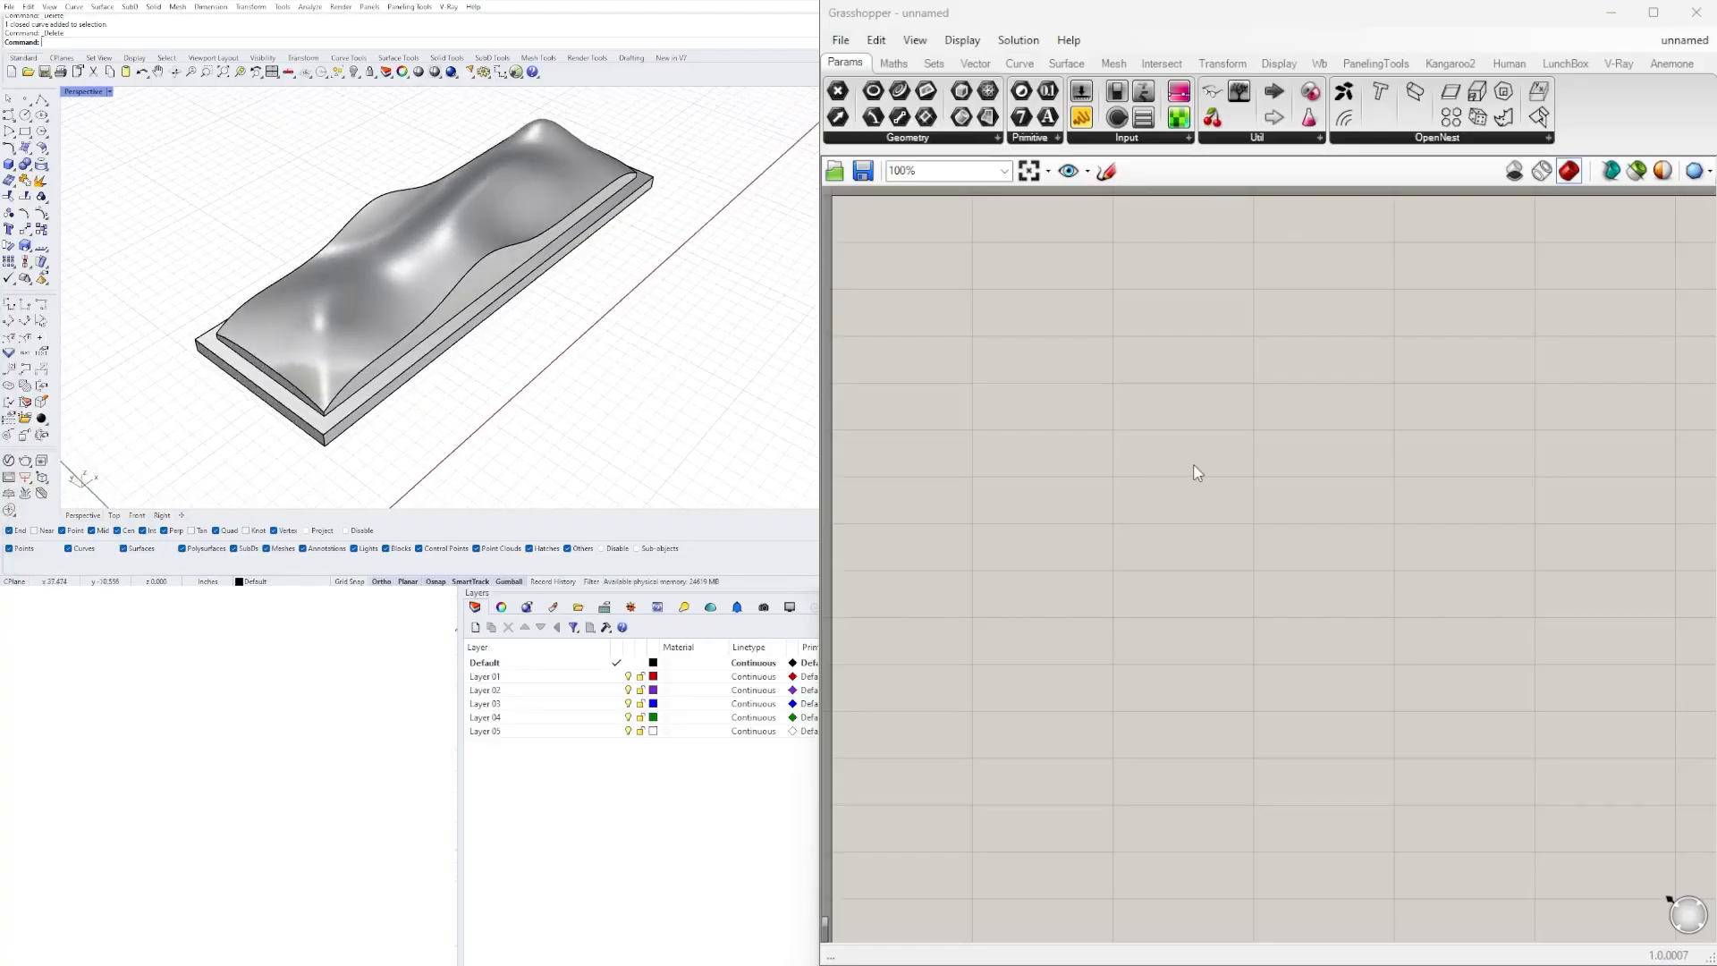
left_click(840, 40)
mouse_move(872, 40)
left_click(848, 62)
left_click(514, 221)
mouse_move(482, 310)
right_mouse_down()
mouse_move(549, 307)
mouse_move(506, 328)
mouse_move(487, 282)
right_mouse_up()
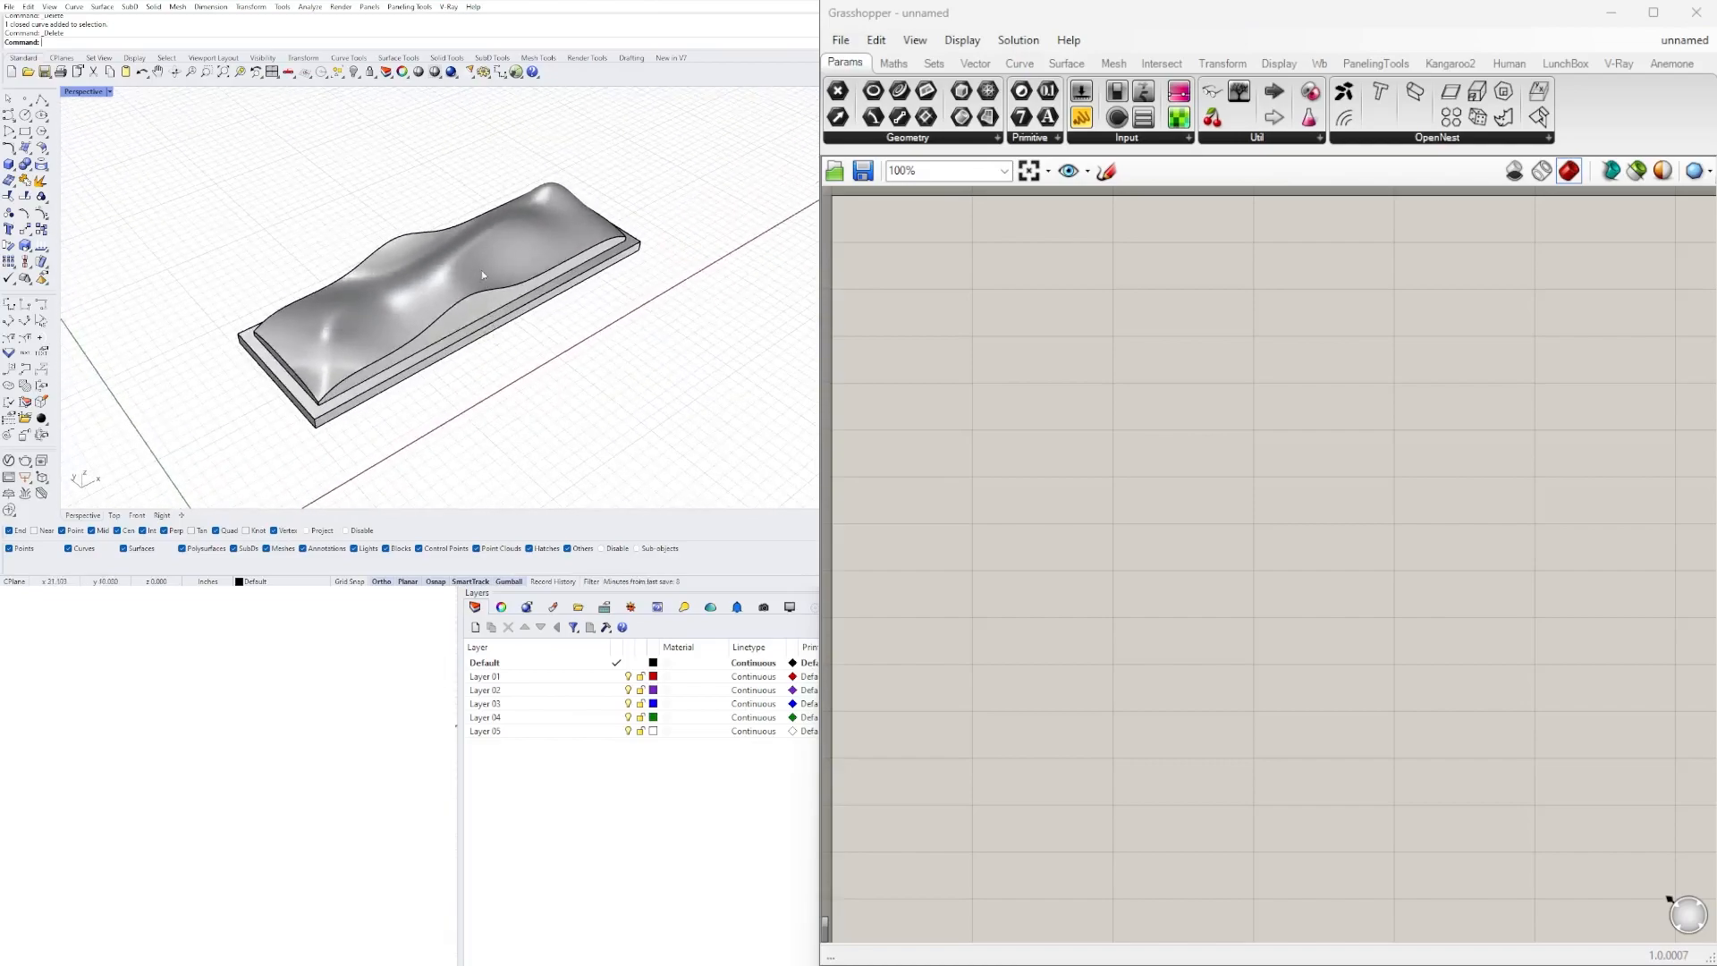
- Switch to Grasshopper and place a Brep parameter on the empty canvas
double_click(978, 374)
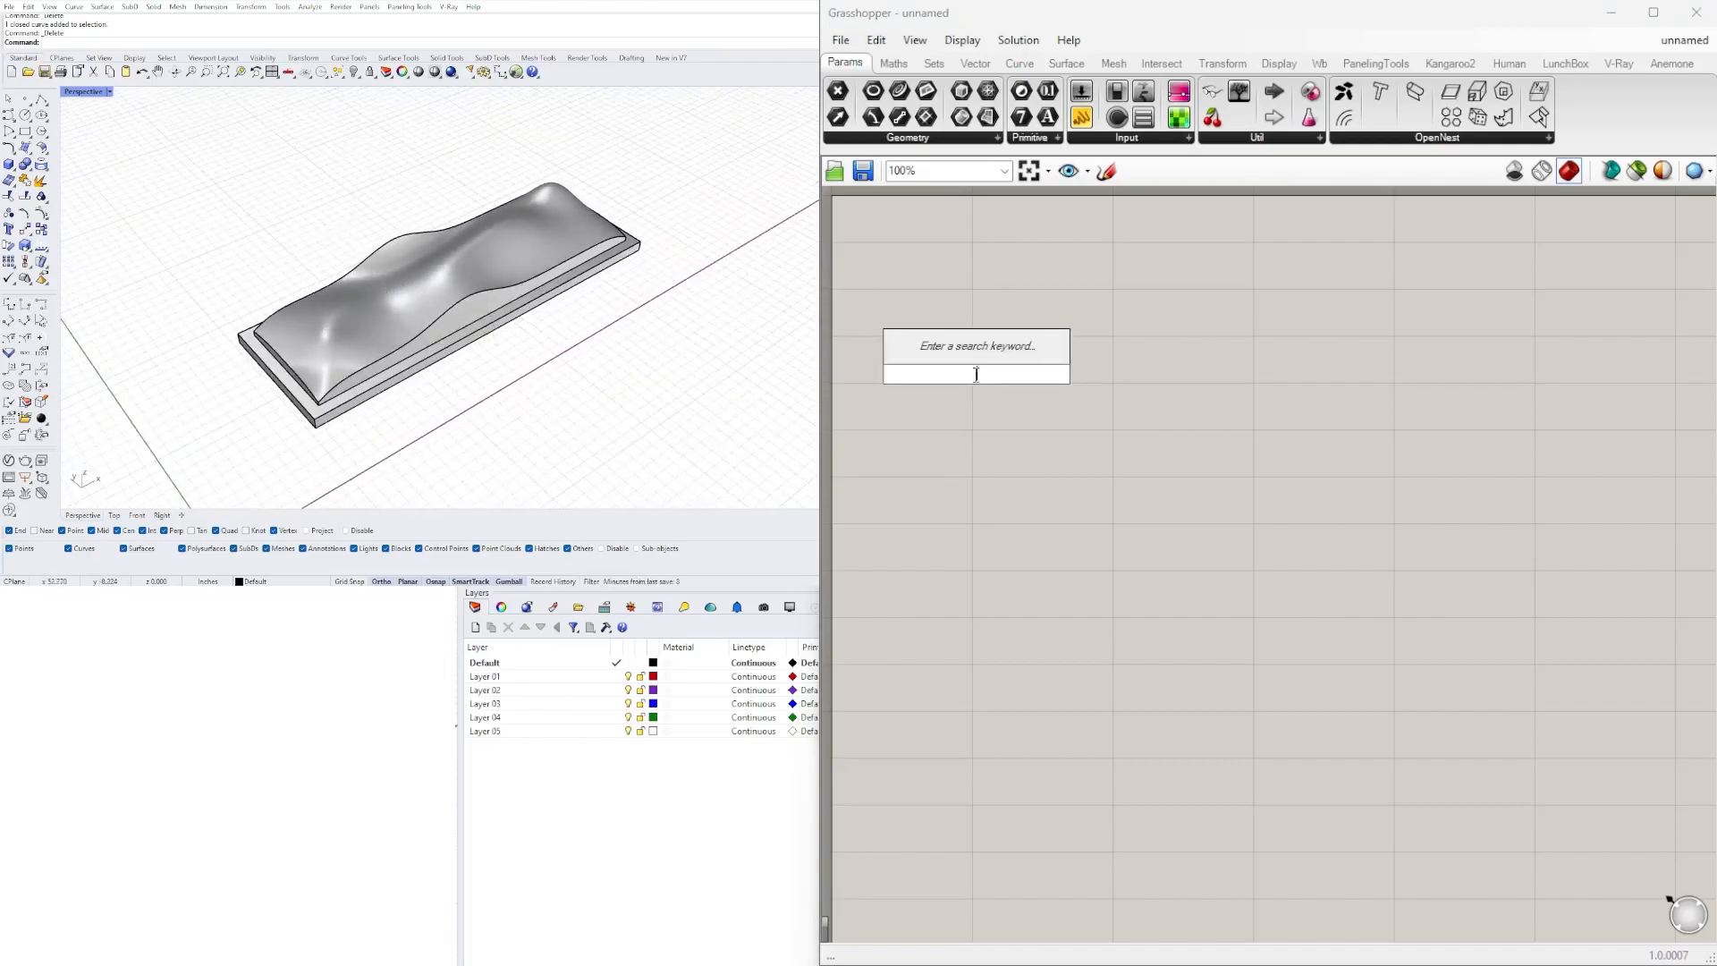
type("BRE")
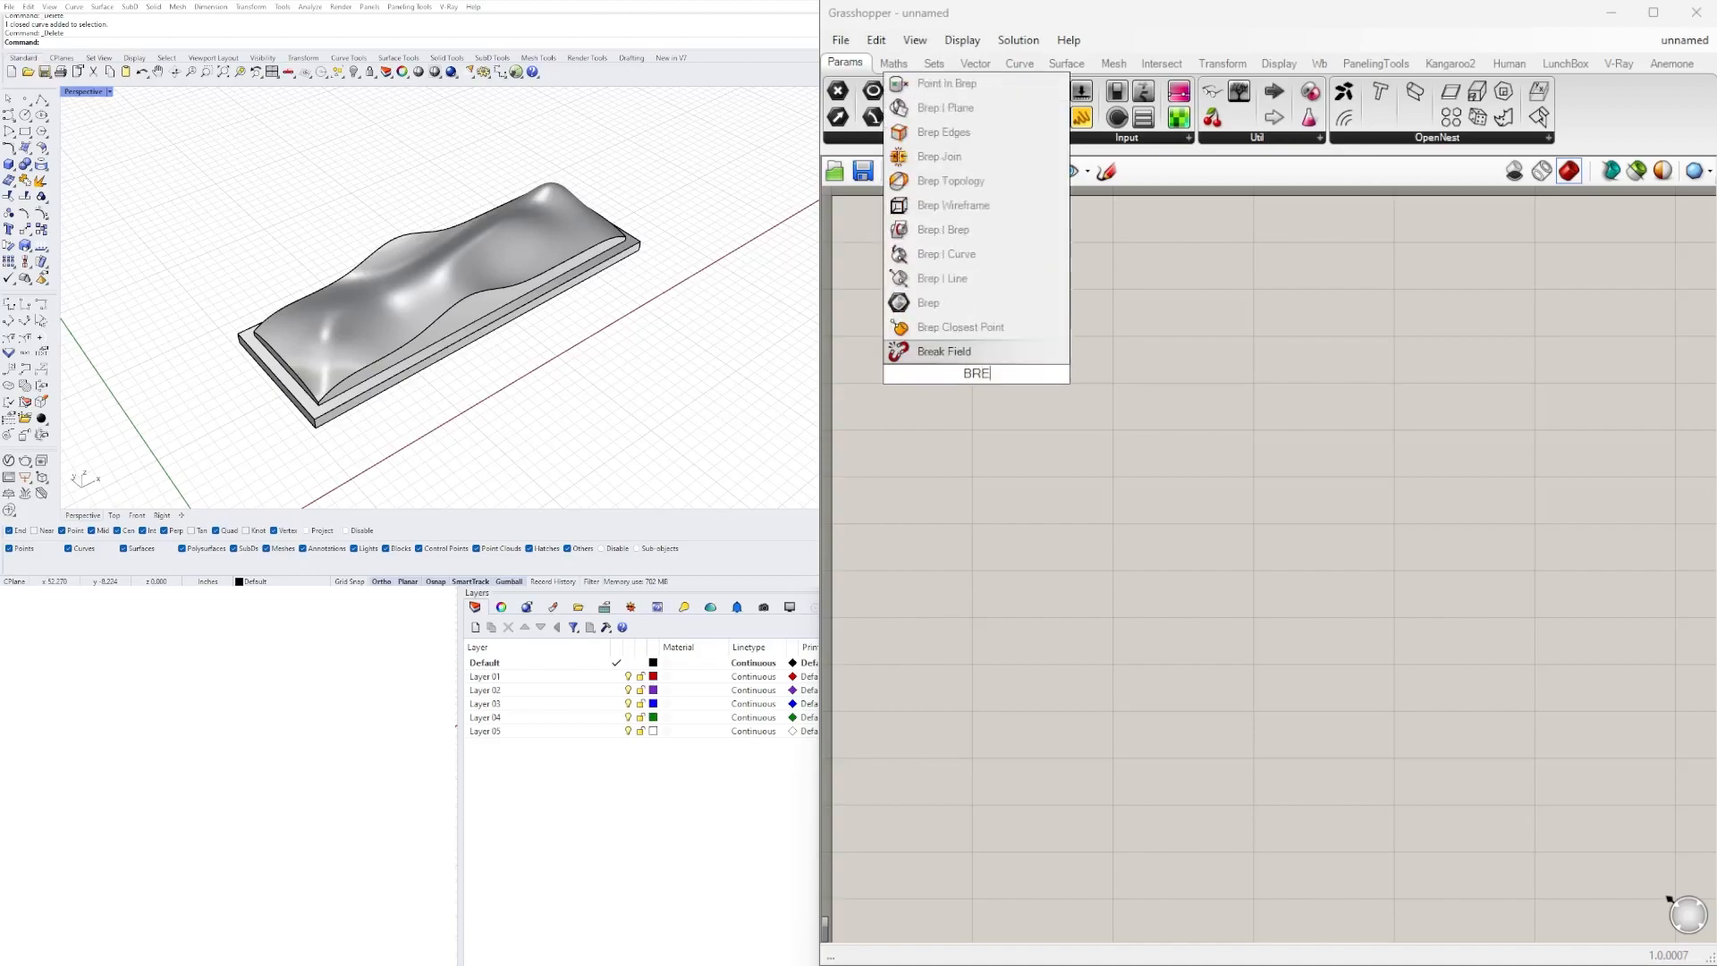
type("P")
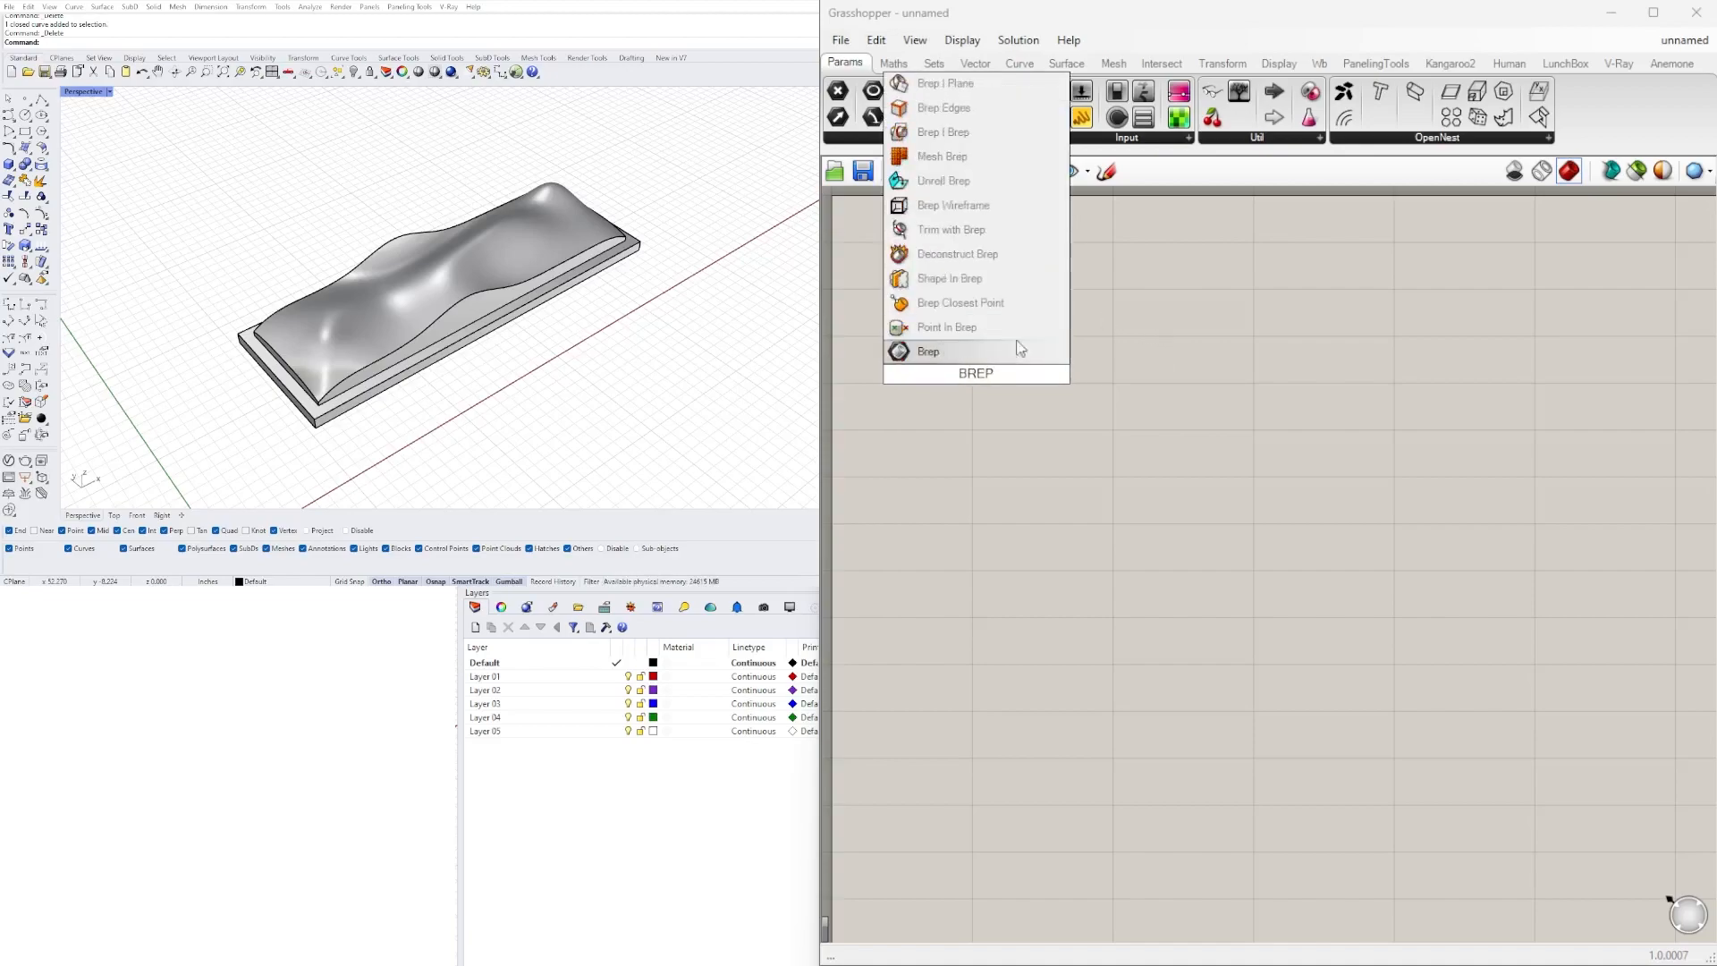
left_click(959, 352)
left_click_drag(977, 377, 1082, 339)
left_click(1074, 404)
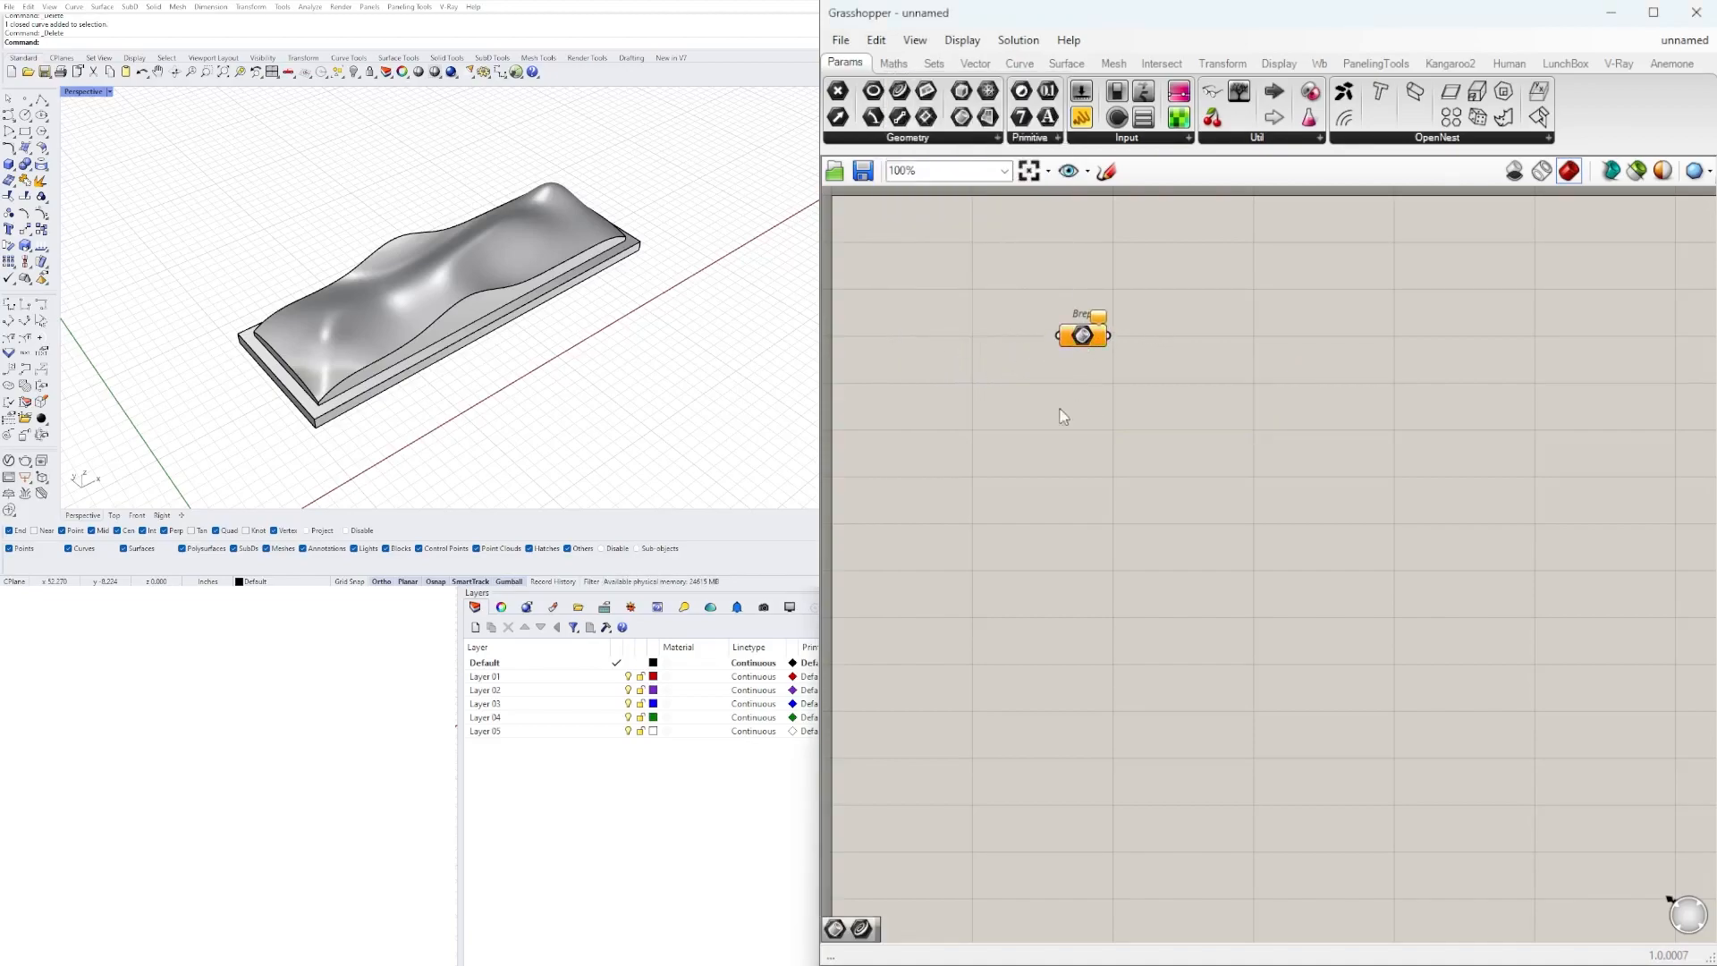
- Assign the undulating solid to the Brep parameter as a single Brep
left_click(485, 243)
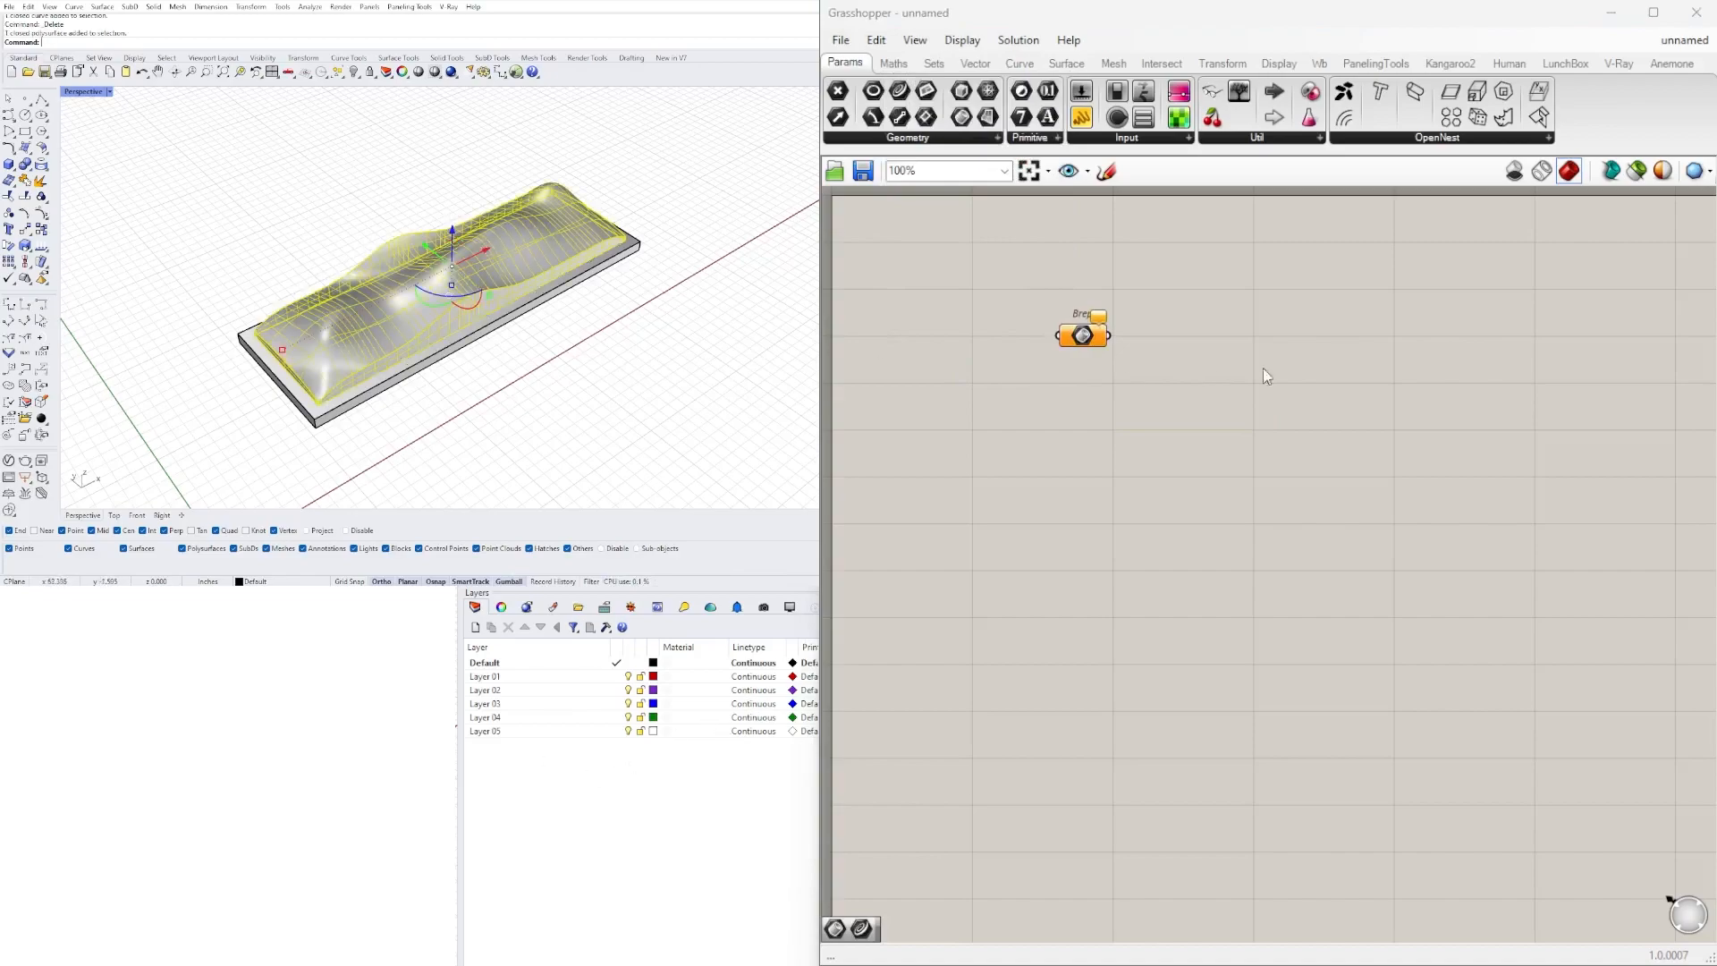
right_click(1081, 335)
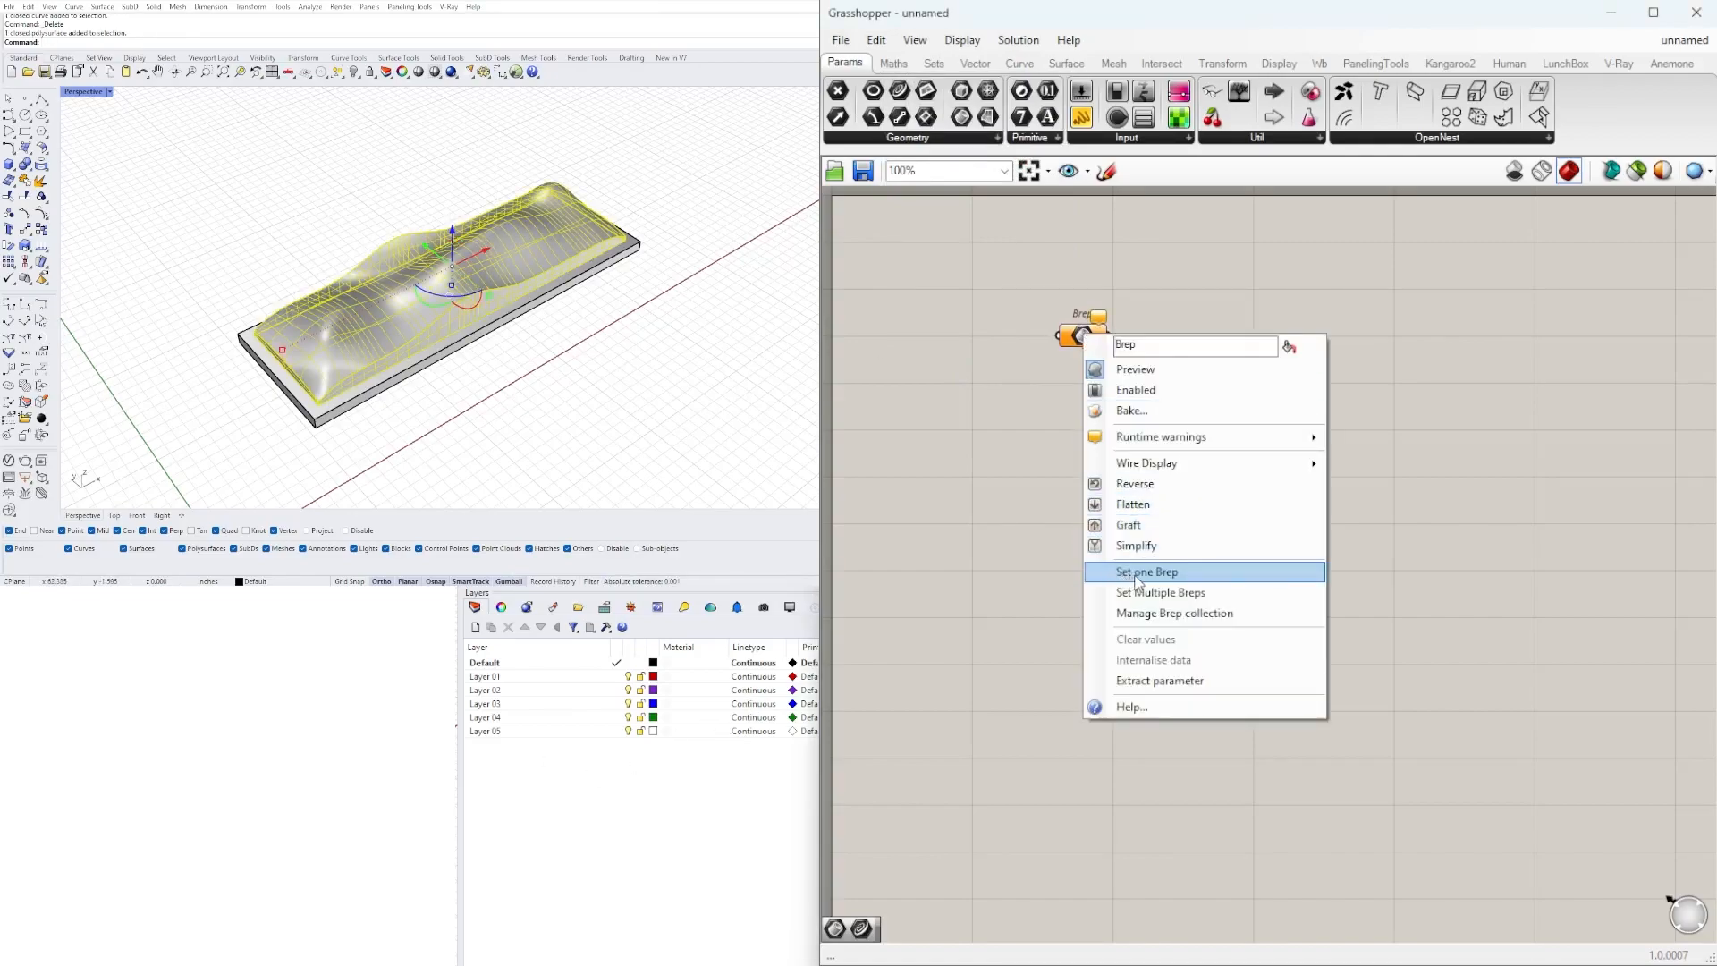
left_click(1137, 577)
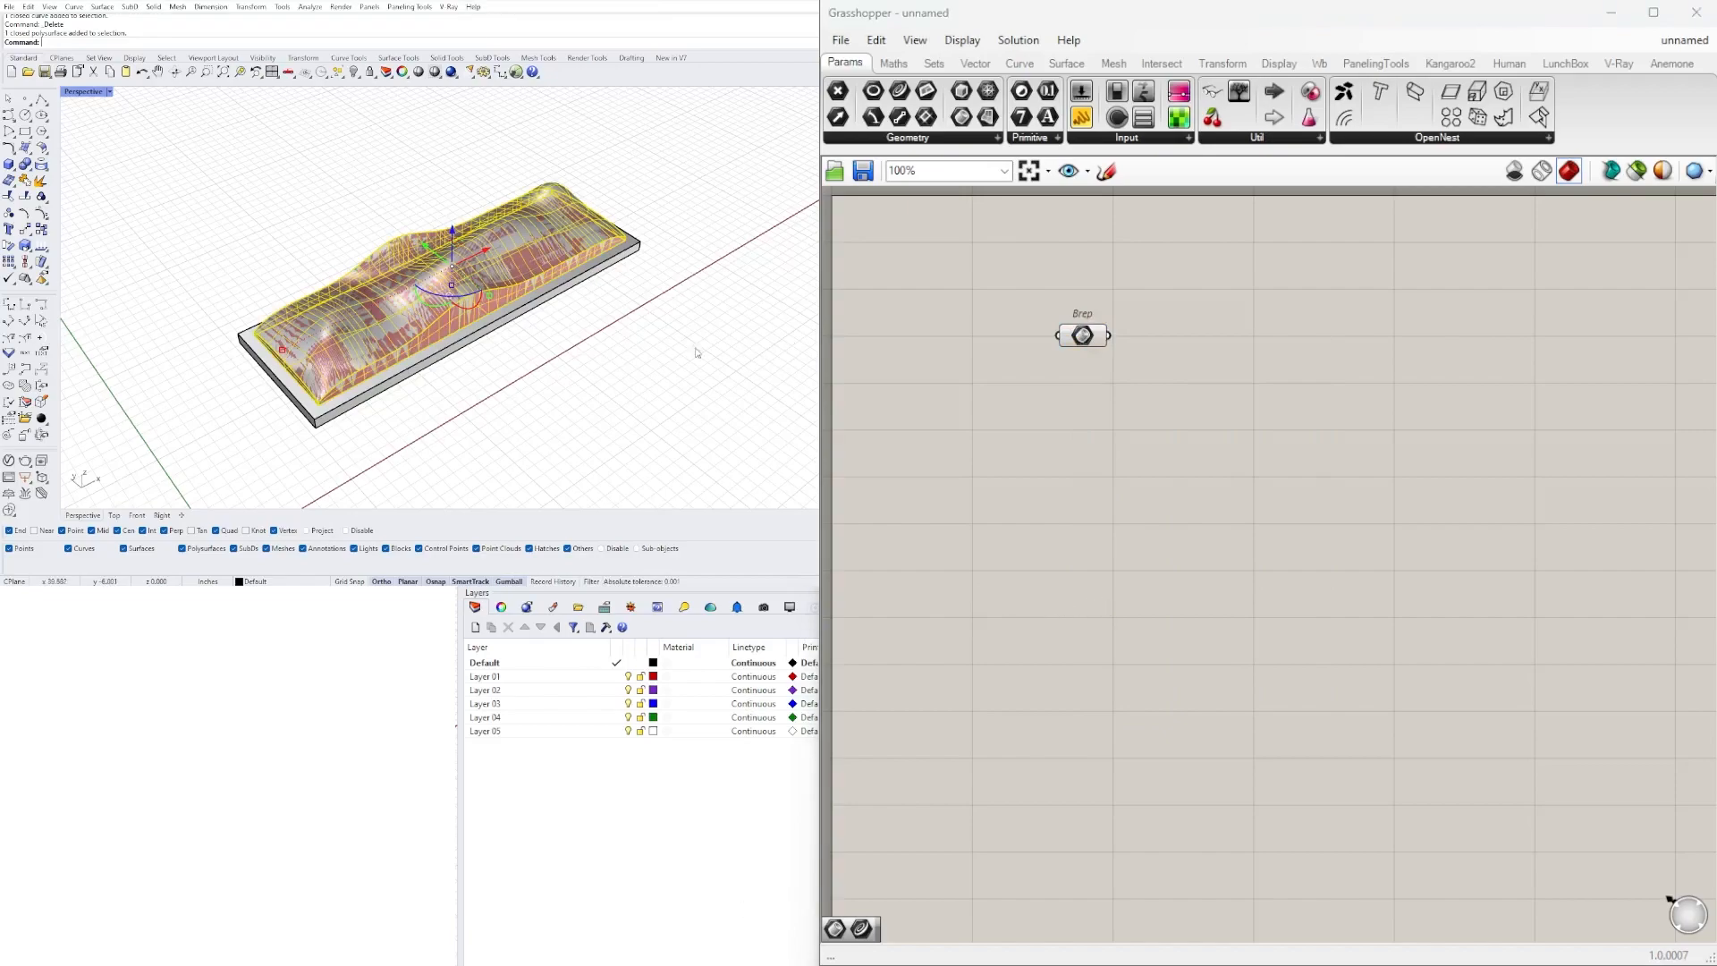
- Hide the original undulating solid and its control cage in Rhino, leaving the Grasshopper preview and the base
left_click(557, 247)
key("ctrl+h")
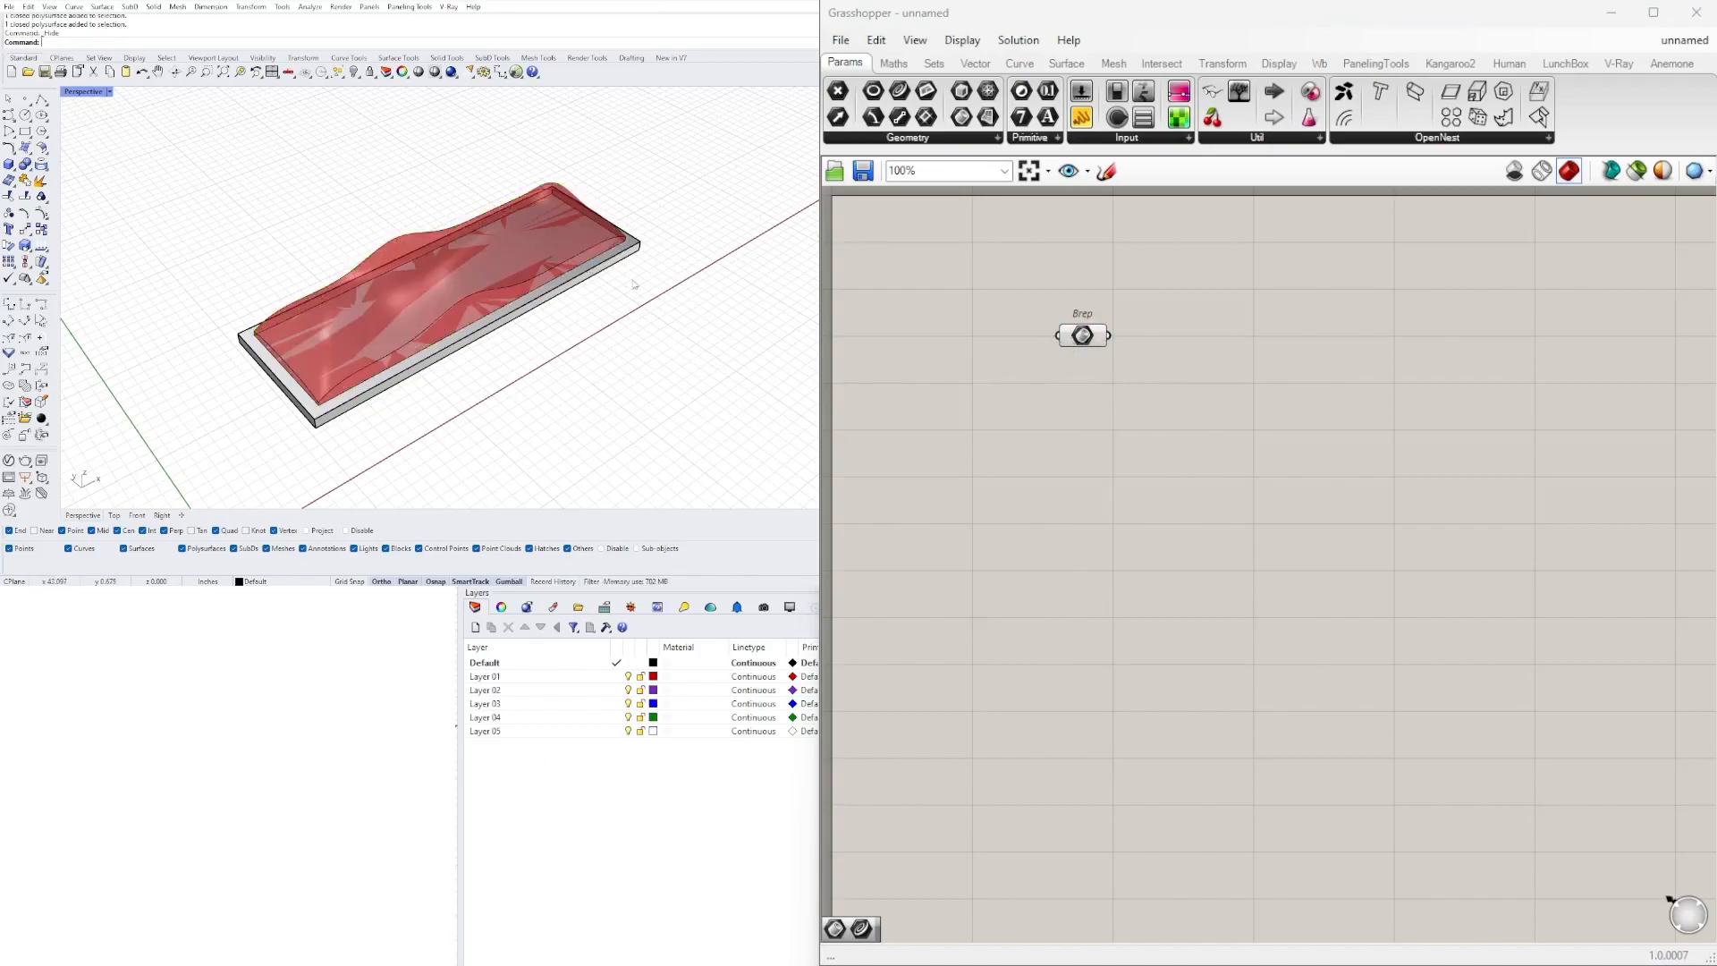
scroll(465, 306, "up", 5)
right_click_drag(508, 295, 497, 295)
left_click(1084, 337)
right_click_drag(680, 286, 511, 266)
left_click(527, 279)
key("ctrl+h")
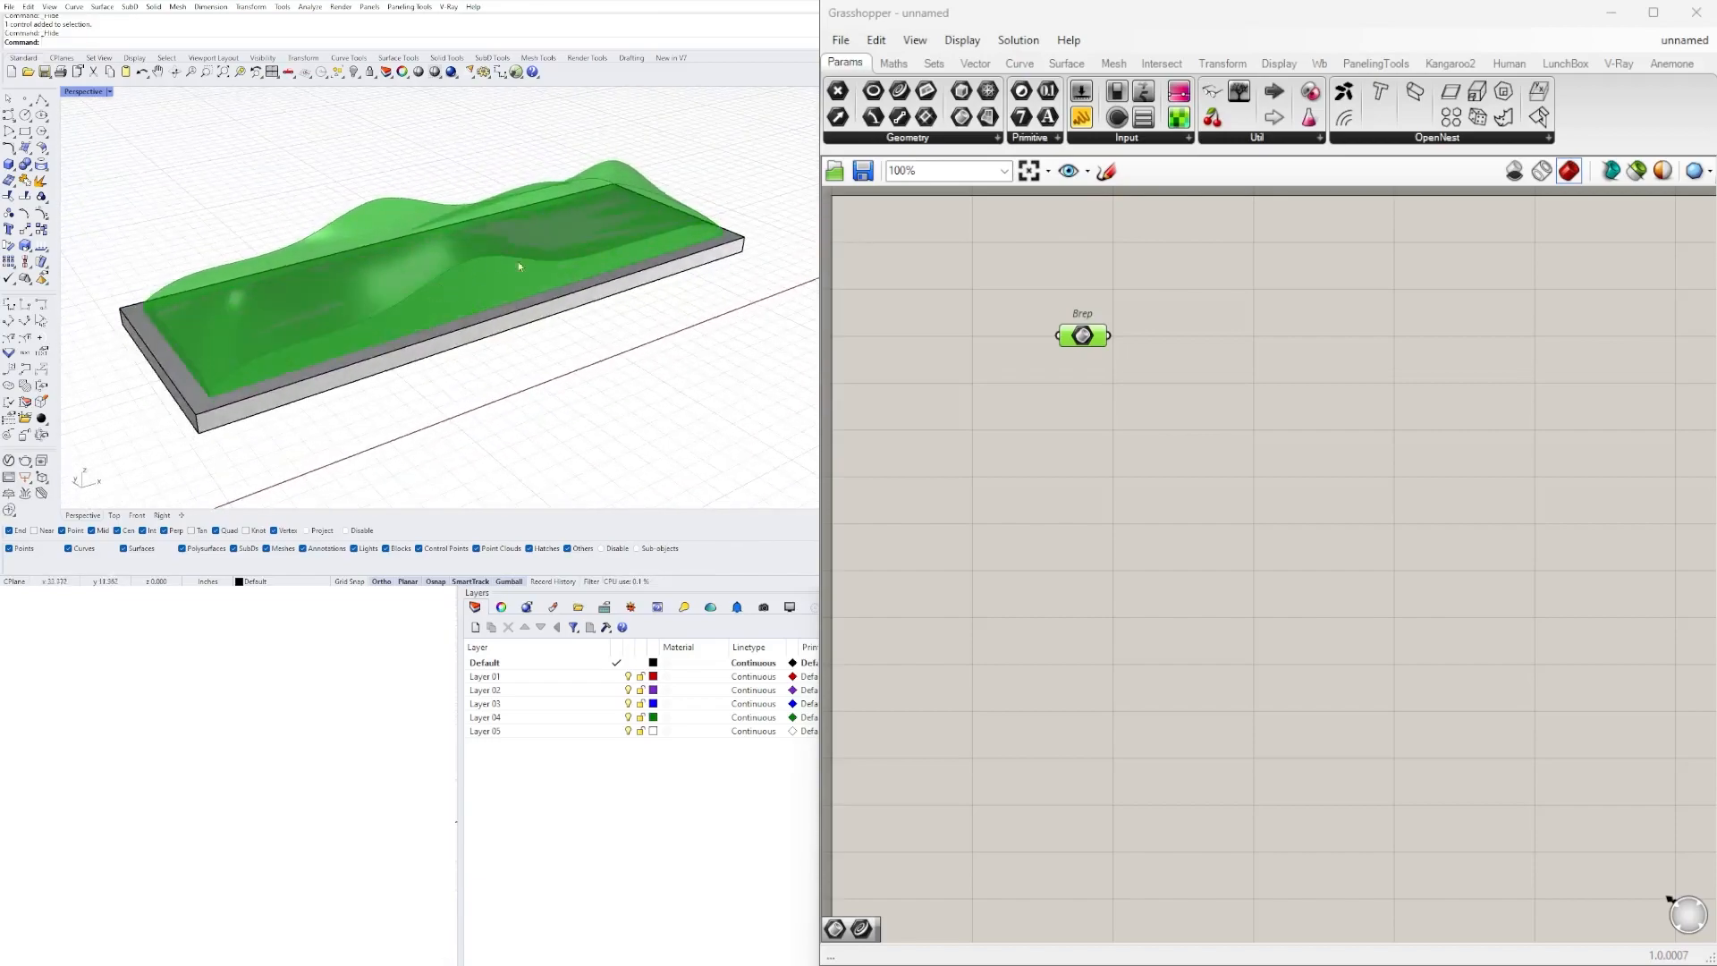
right_click_drag(683, 222, 594, 243)
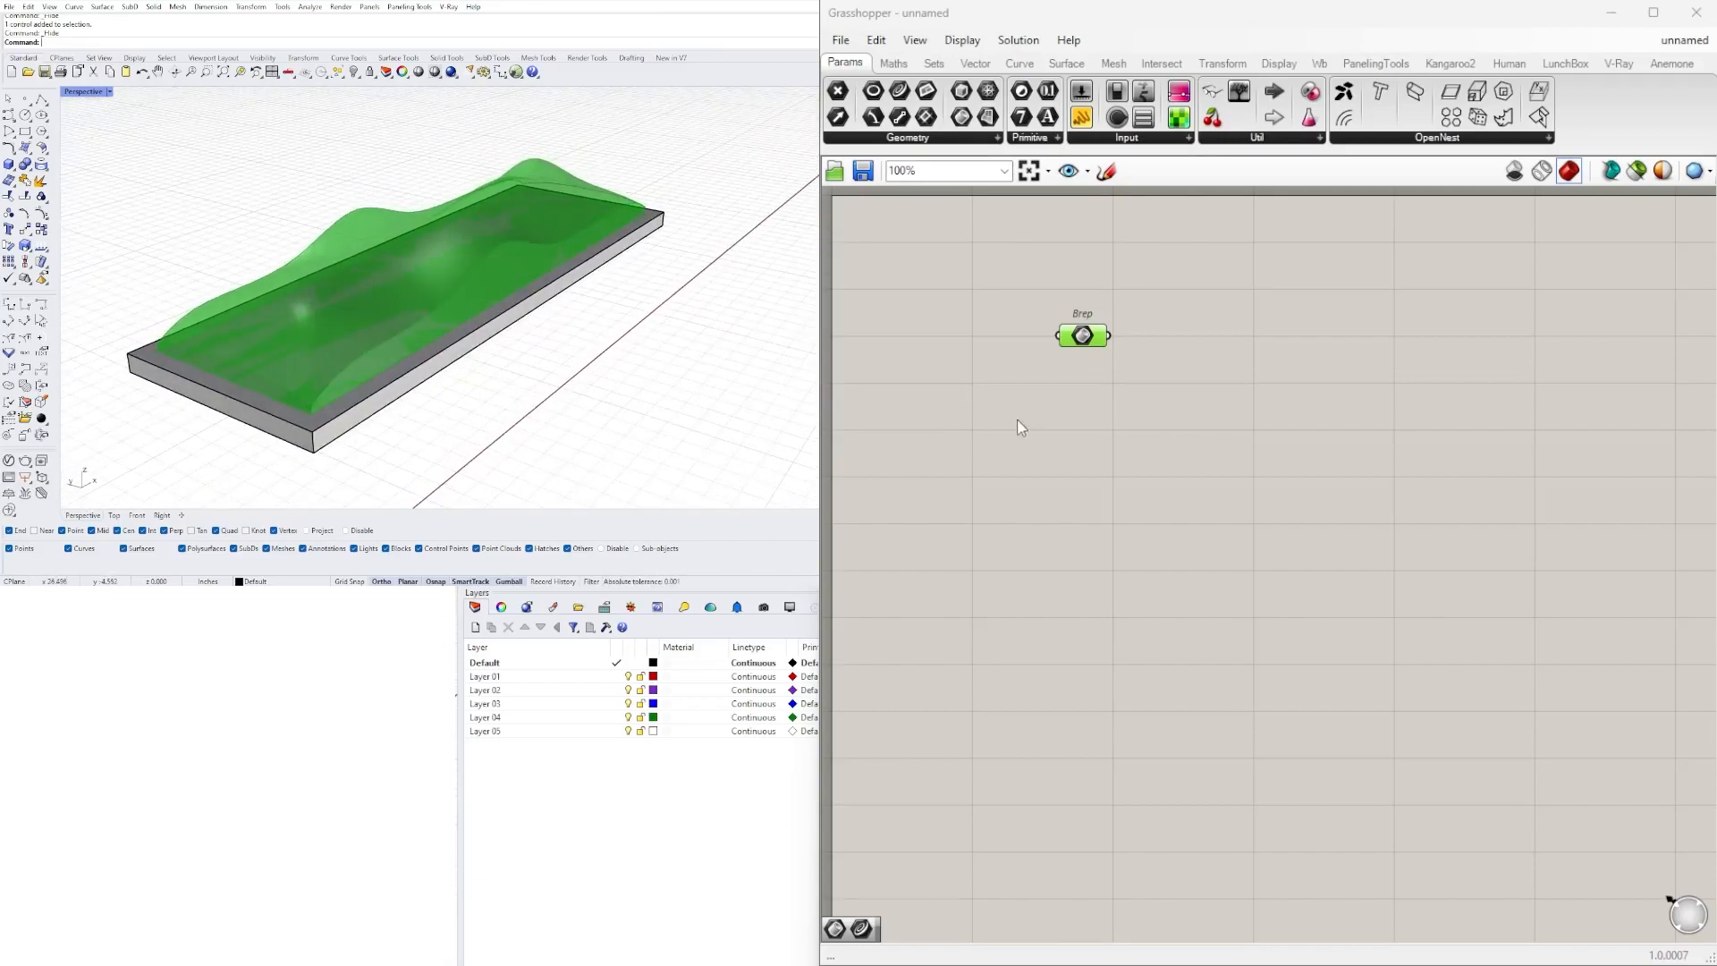
- Add a Brep Contour component beside the Brep parameter and connect the Brep to its Shape input
left_click_drag(1085, 344, 1006, 327)
right_click_drag(608, 330, 520, 340)
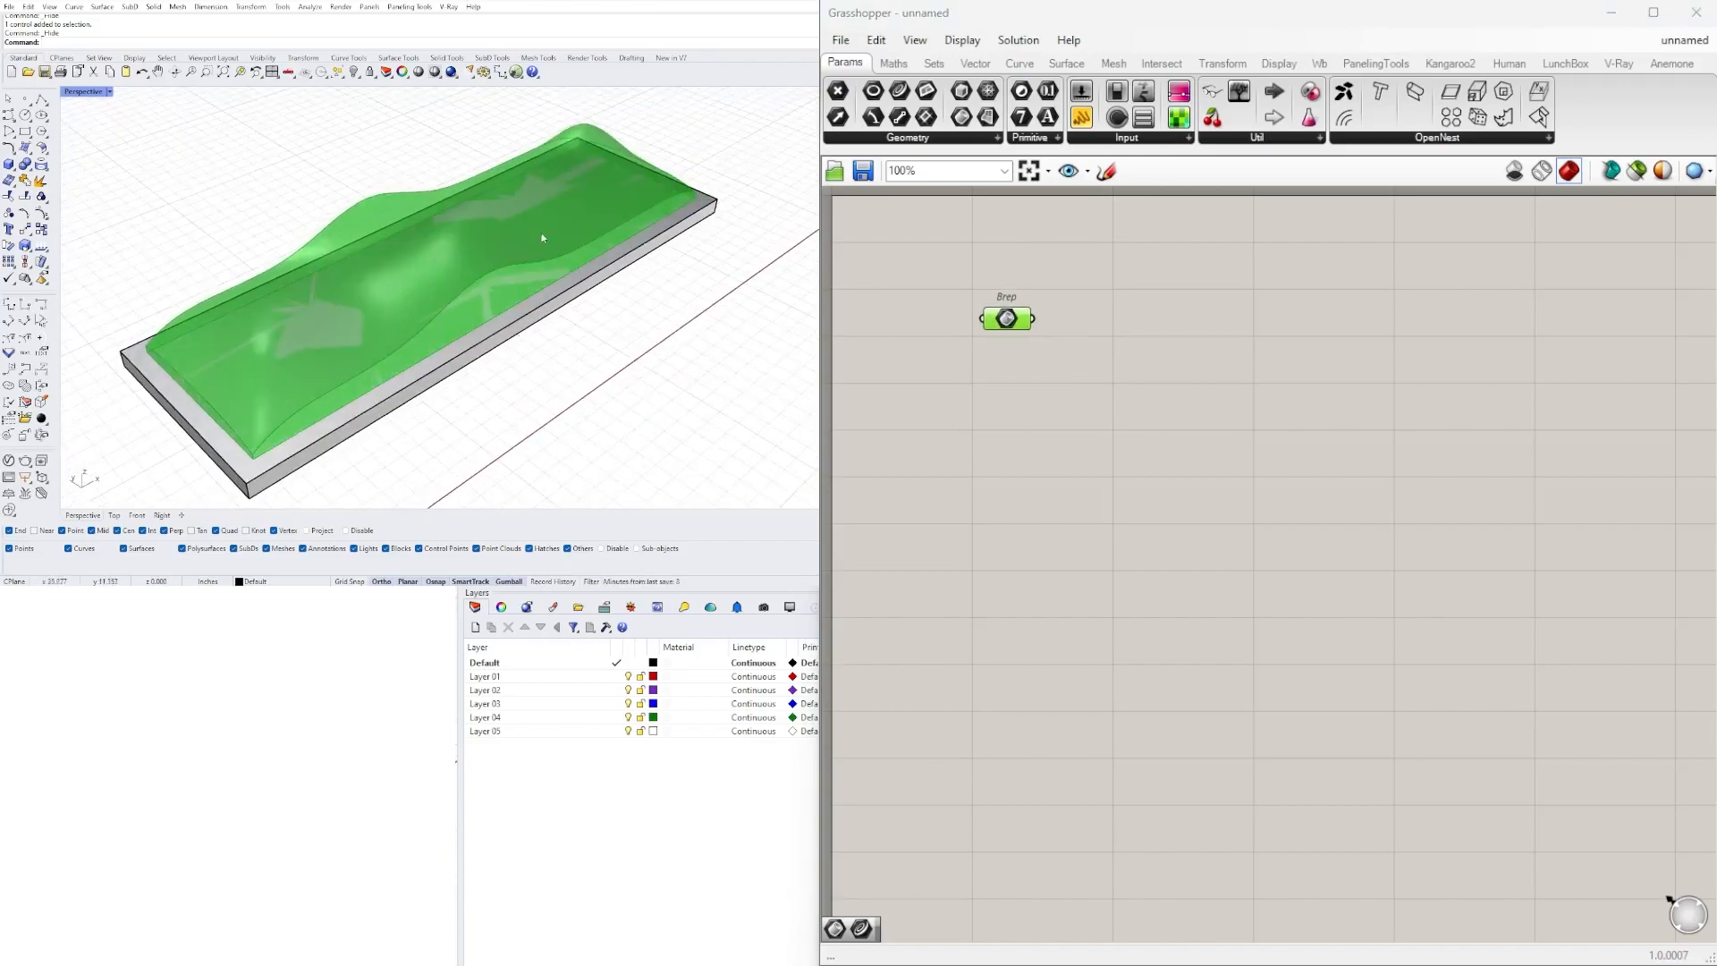
left_click_drag(1016, 316, 1157, 416)
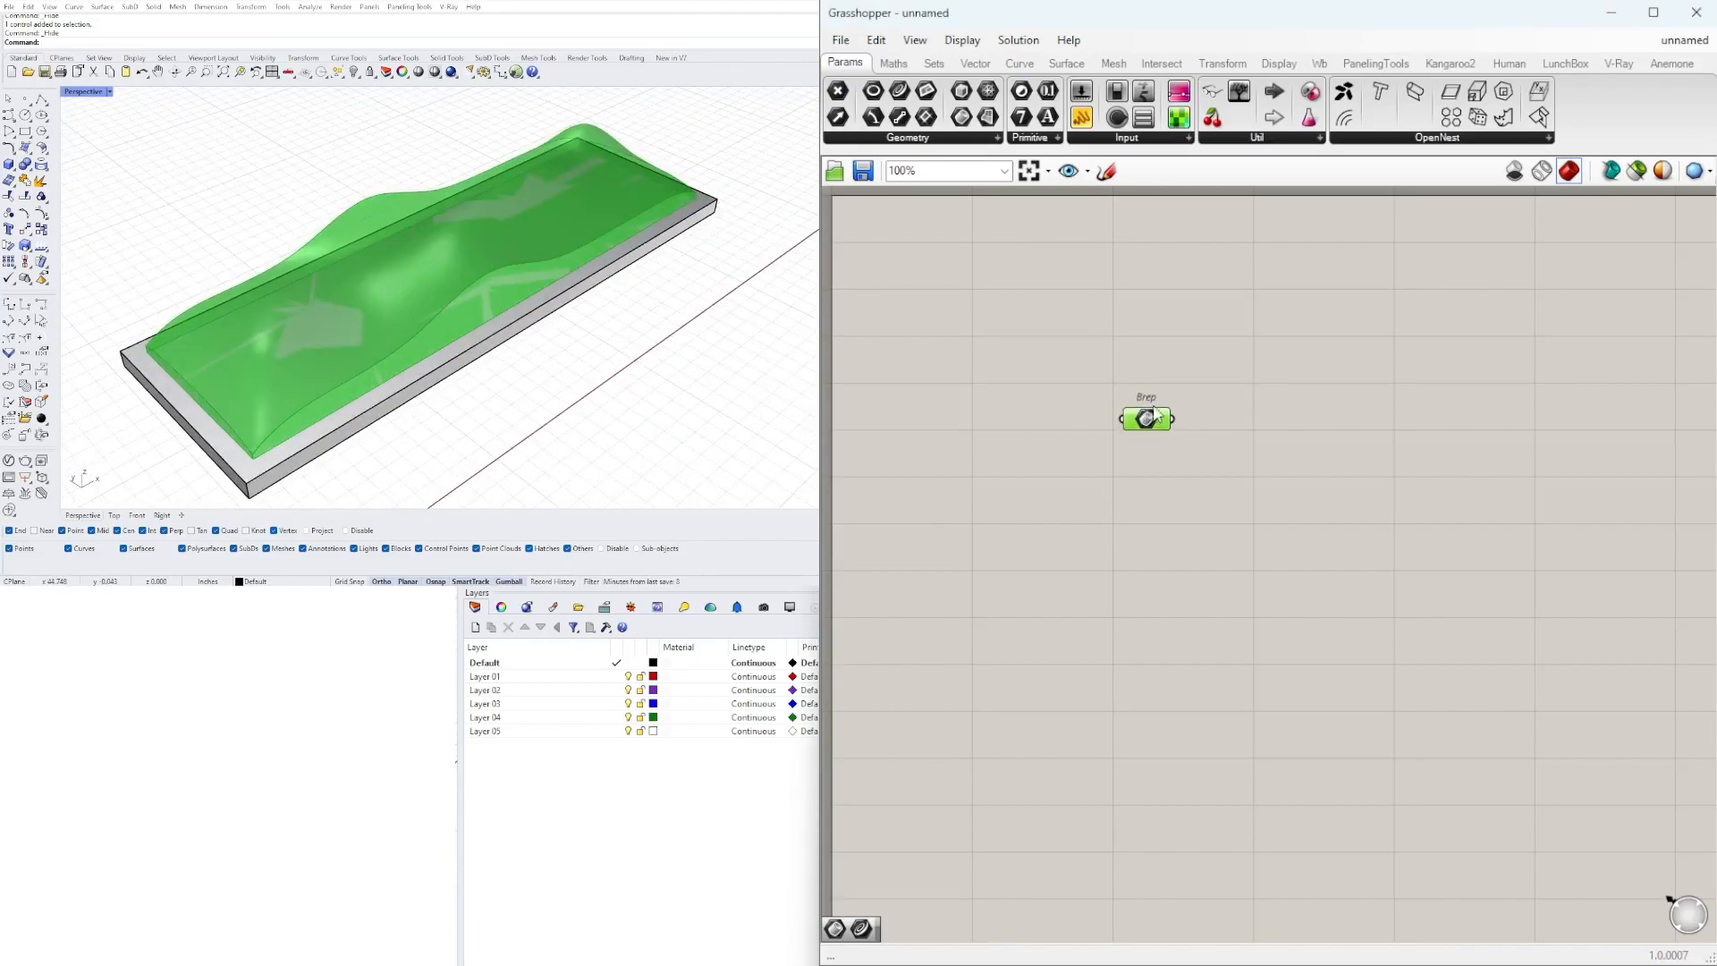
double_click(1352, 456)
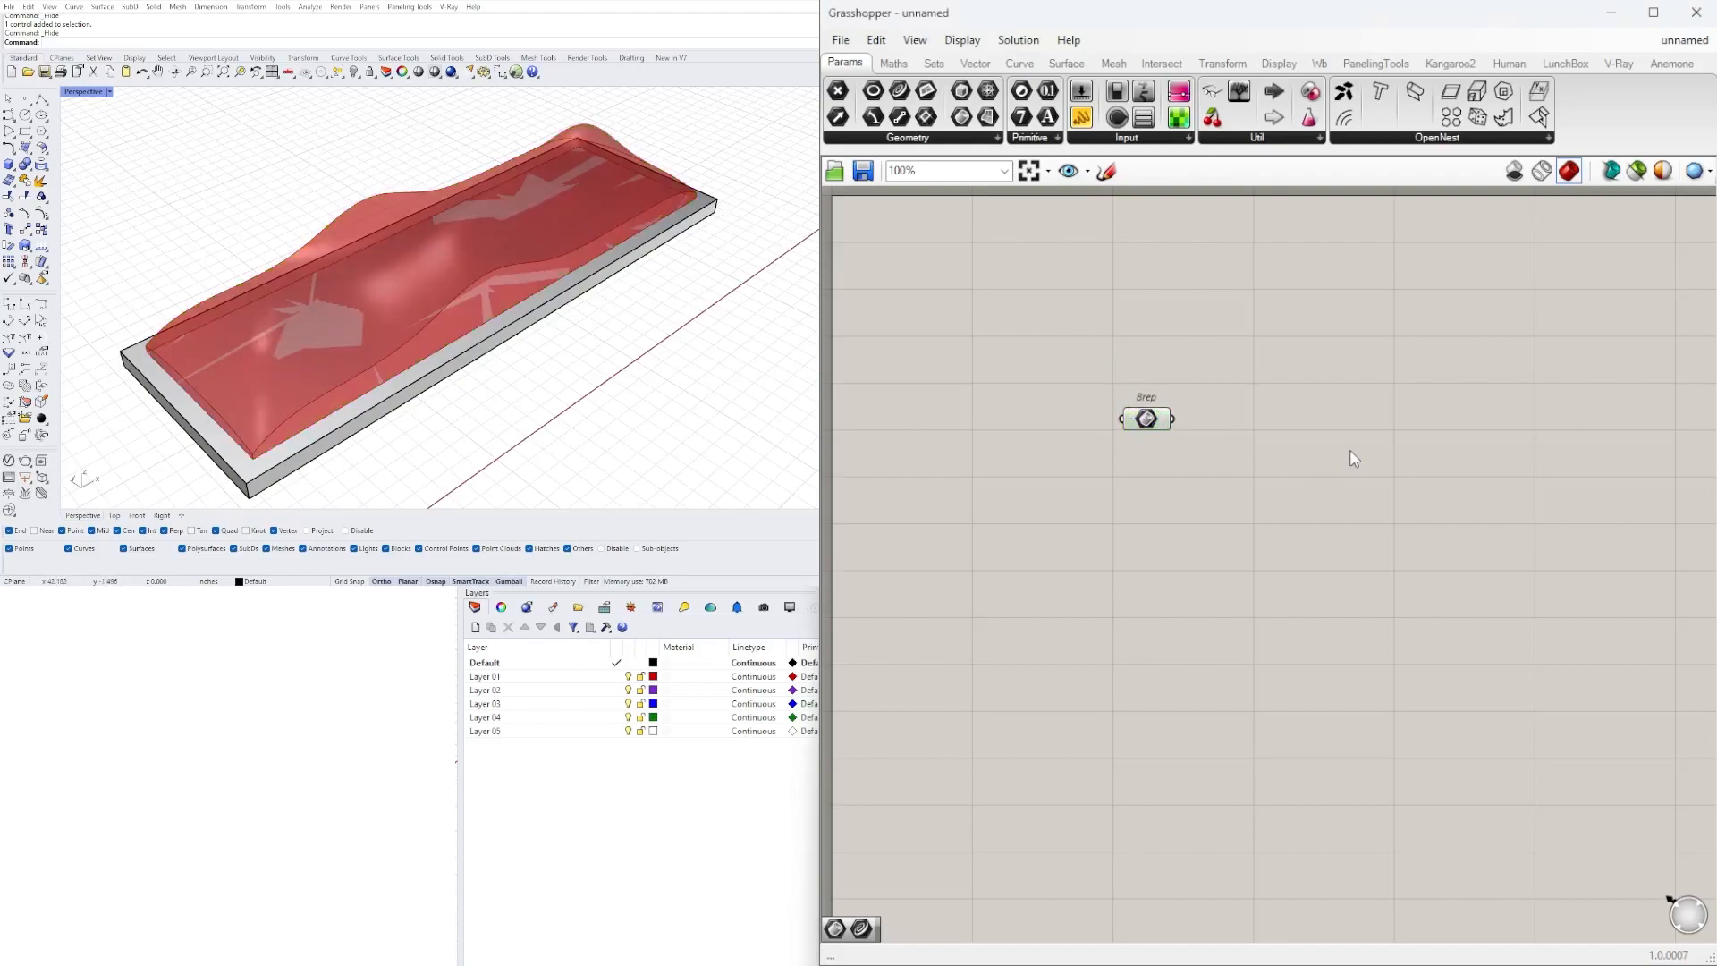
type("CONTOUR")
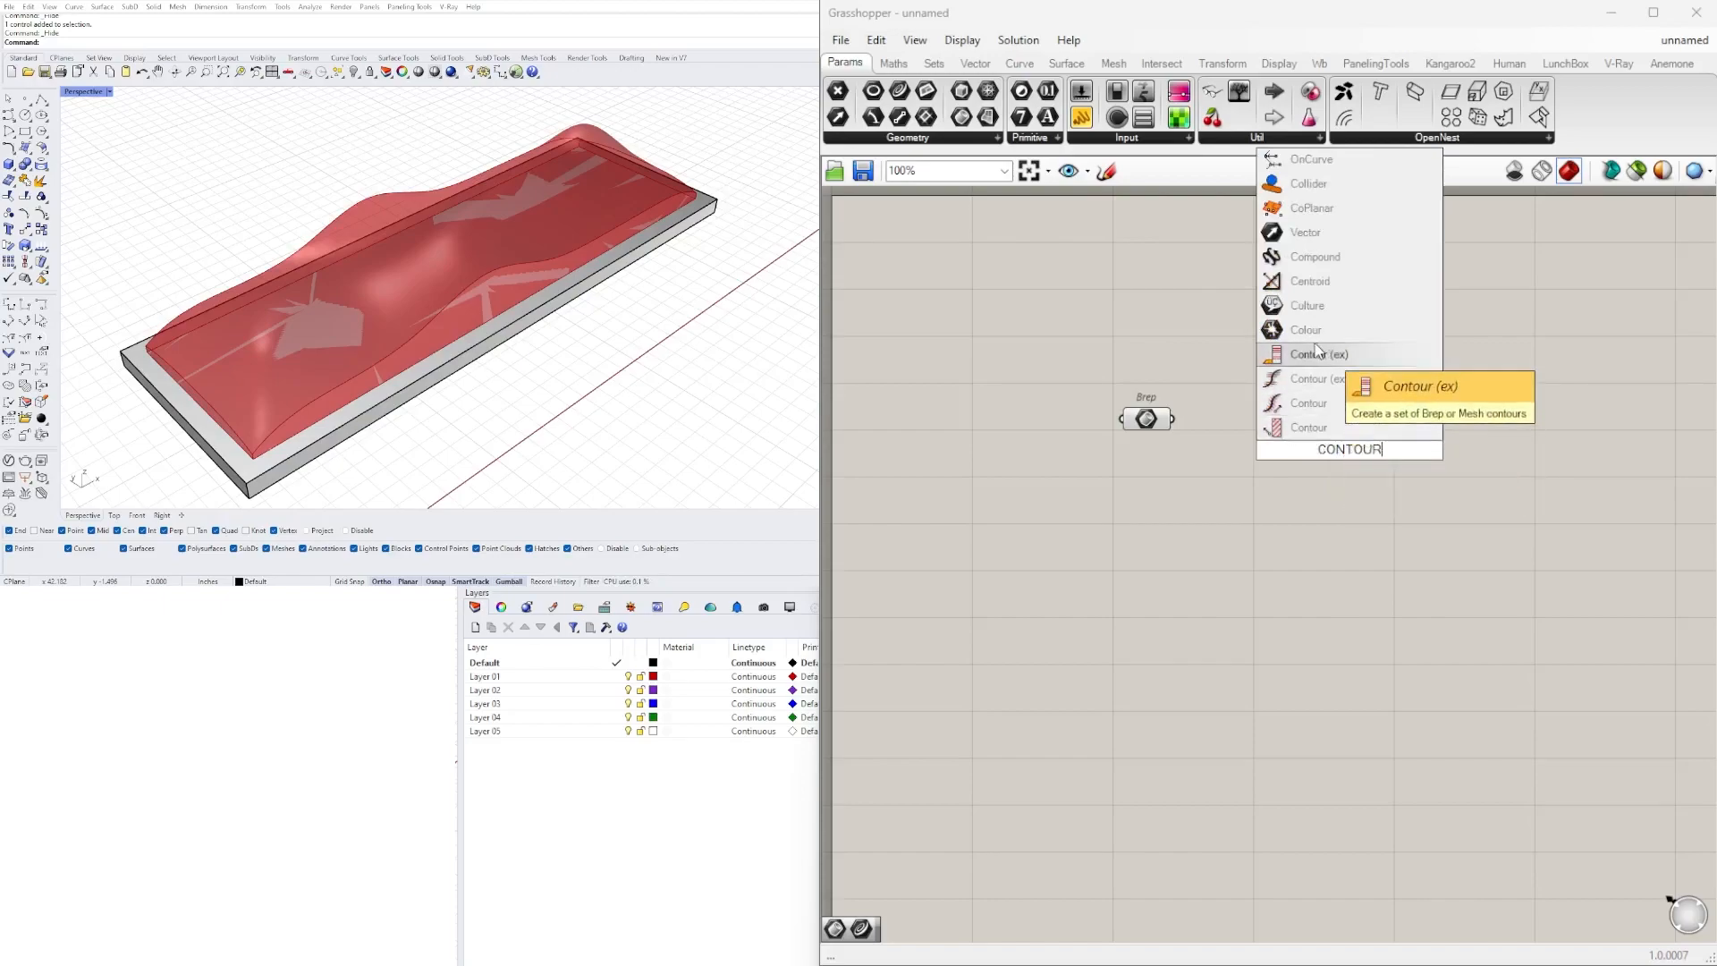
left_click(1302, 426)
left_click(1147, 421)
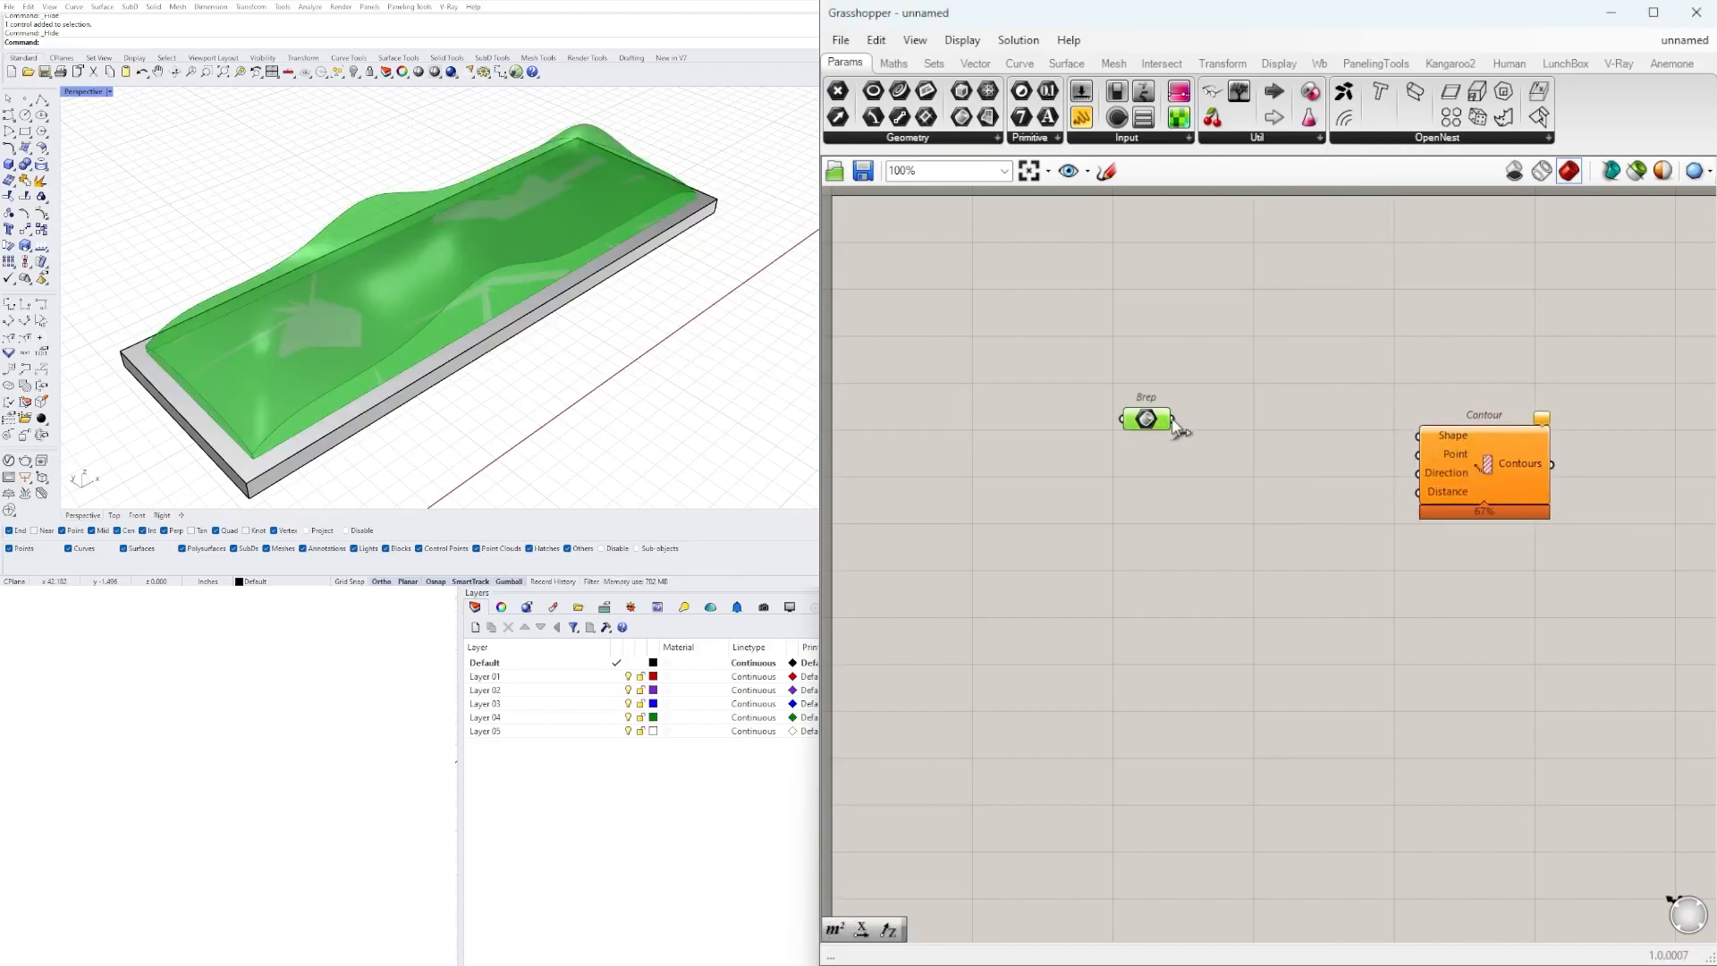
left_click_drag(1180, 420, 1452, 491)
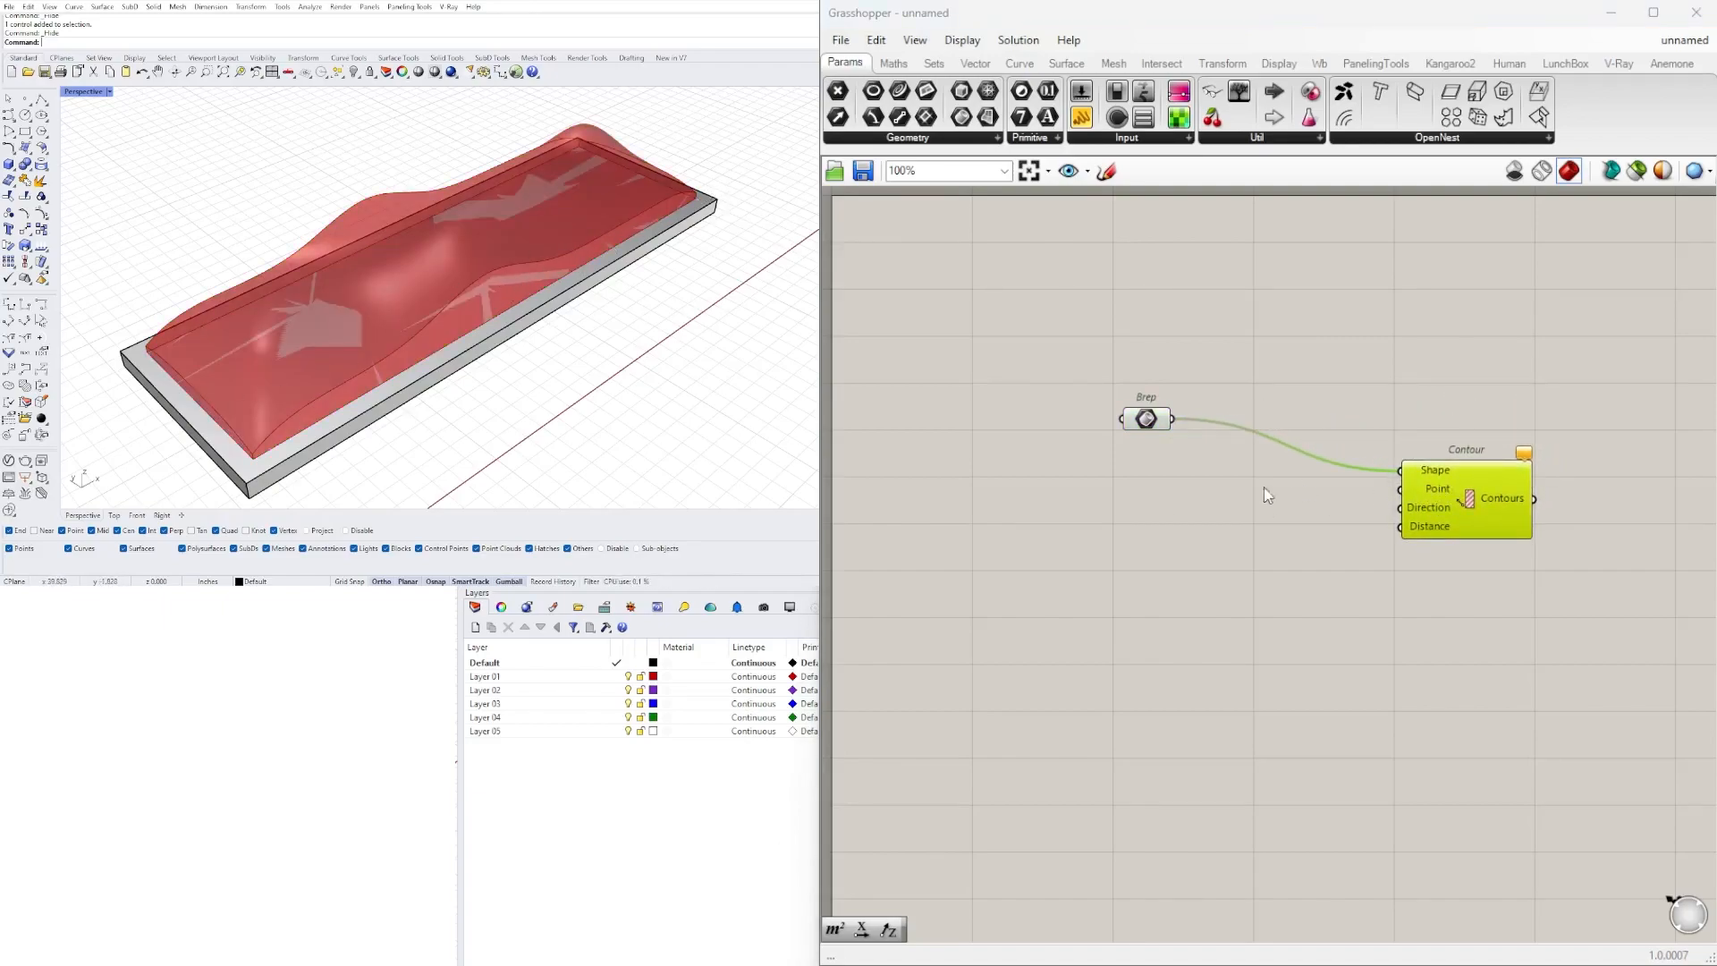
- Add an Area component, feed the Brep into its Geometry input and place it above the wire to Contour
double_click(1184, 490)
type("area")
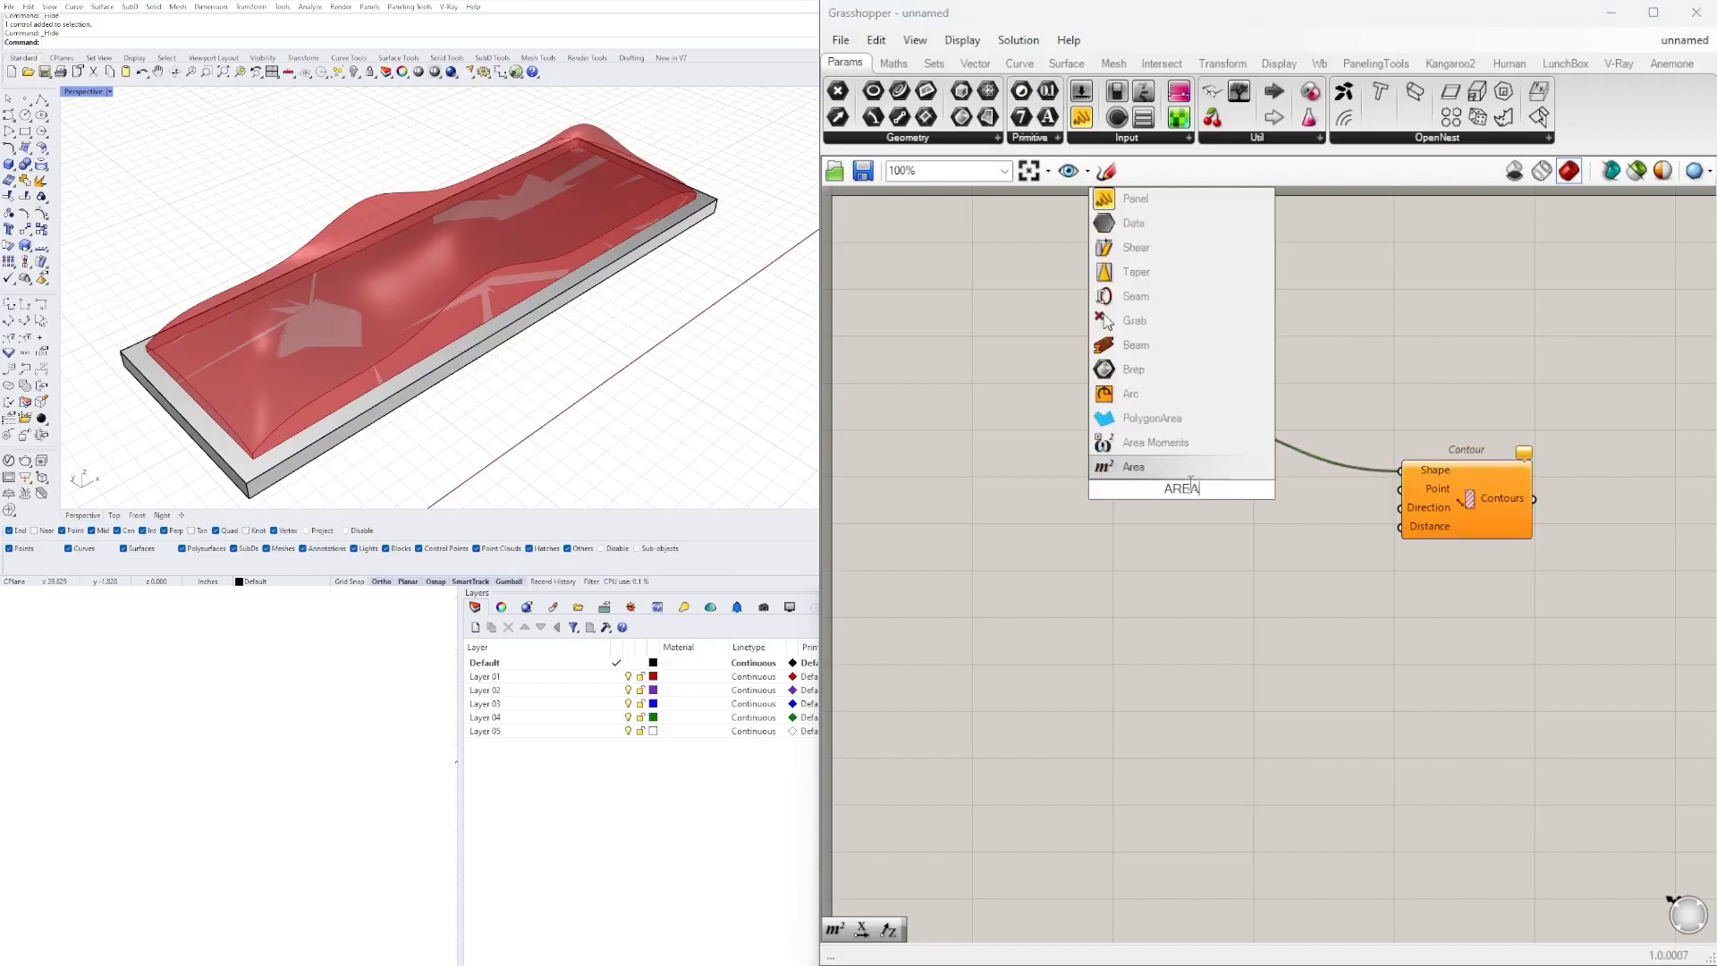
key("Return")
left_click_drag(1201, 499, 1253, 518)
left_click_drag(1173, 420, 1173, 502)
left_click_drag(1229, 509, 1270, 365)
- Connect the Area component's Centroid output to the Contour component's Point input
right_click_drag(1440, 424, 1289, 430)
left_click_drag(1352, 476, 1485, 454)
left_click(1177, 378)
left_click(1463, 447)
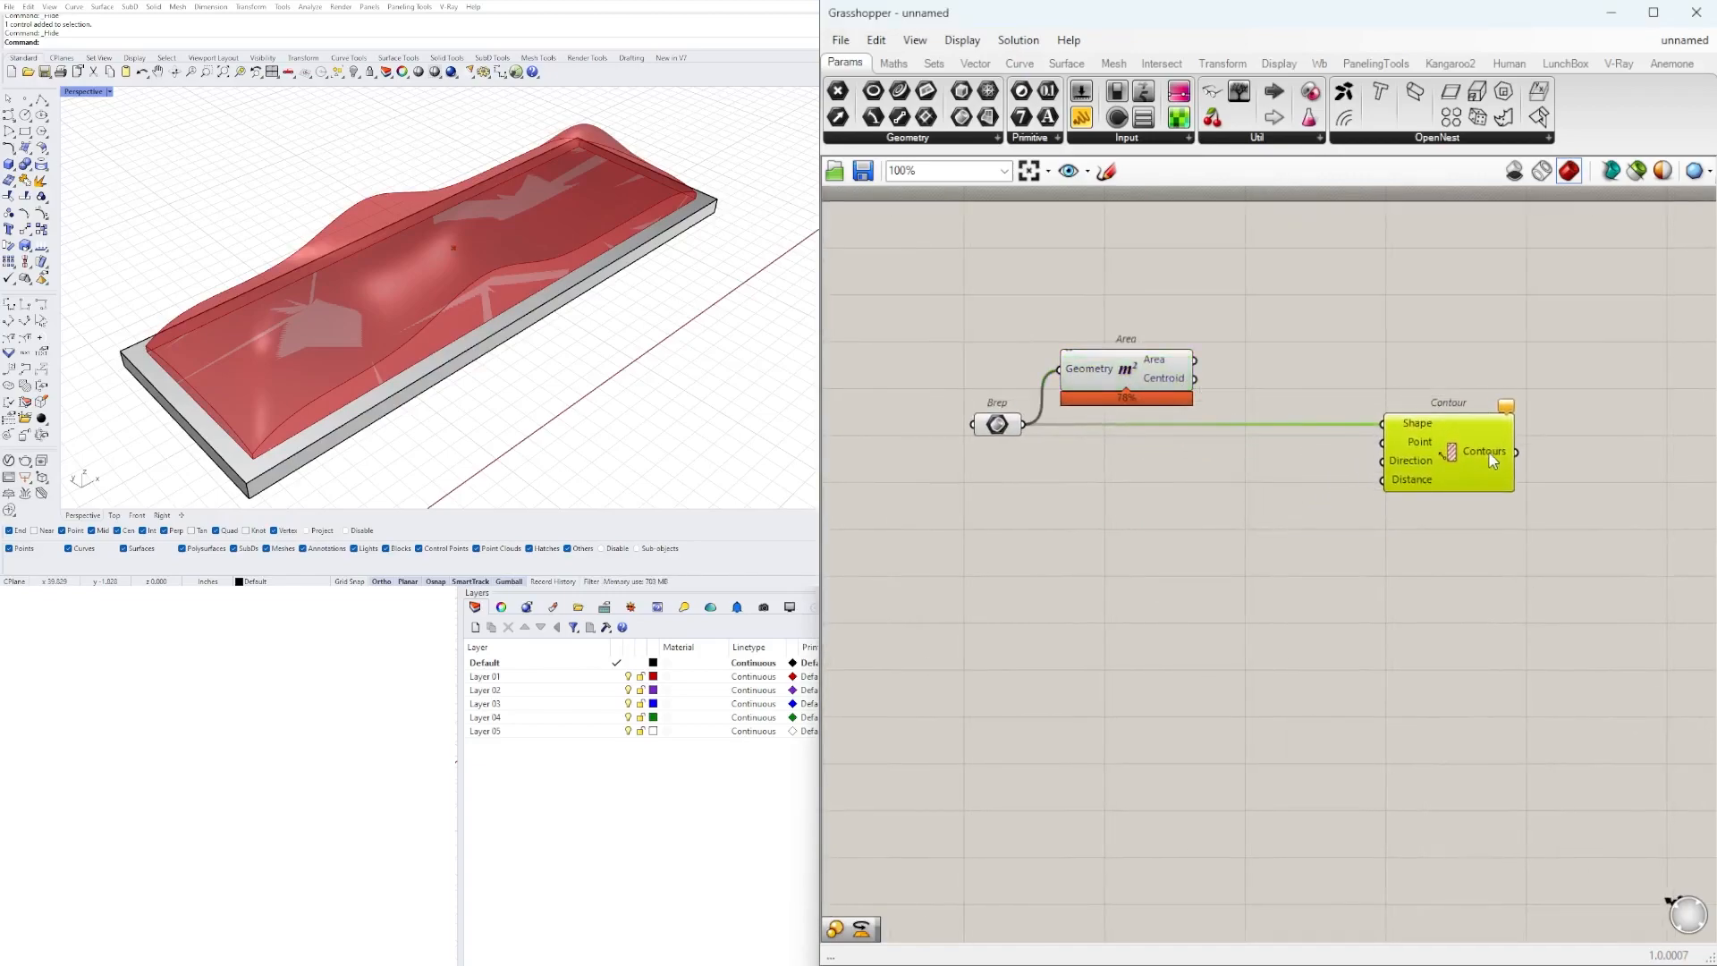
left_click_drag(1194, 386, 1380, 445)
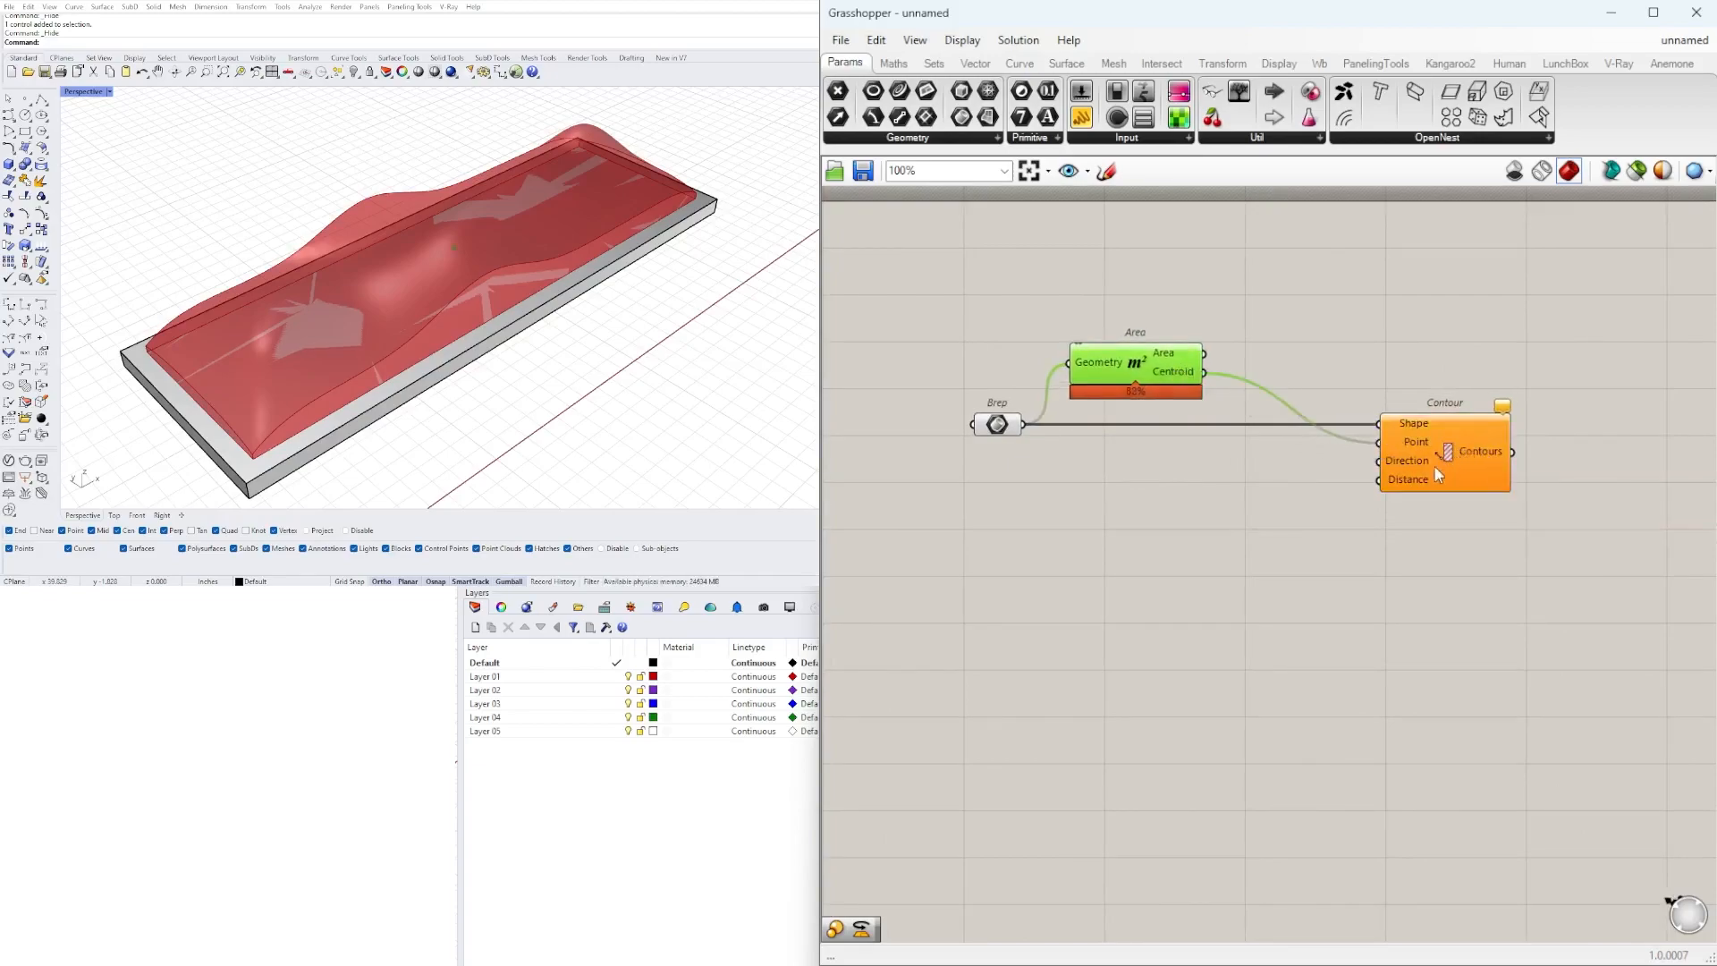
- Add a Unit X vector and connect it to the Contour component's Direction input
double_click(1172, 510)
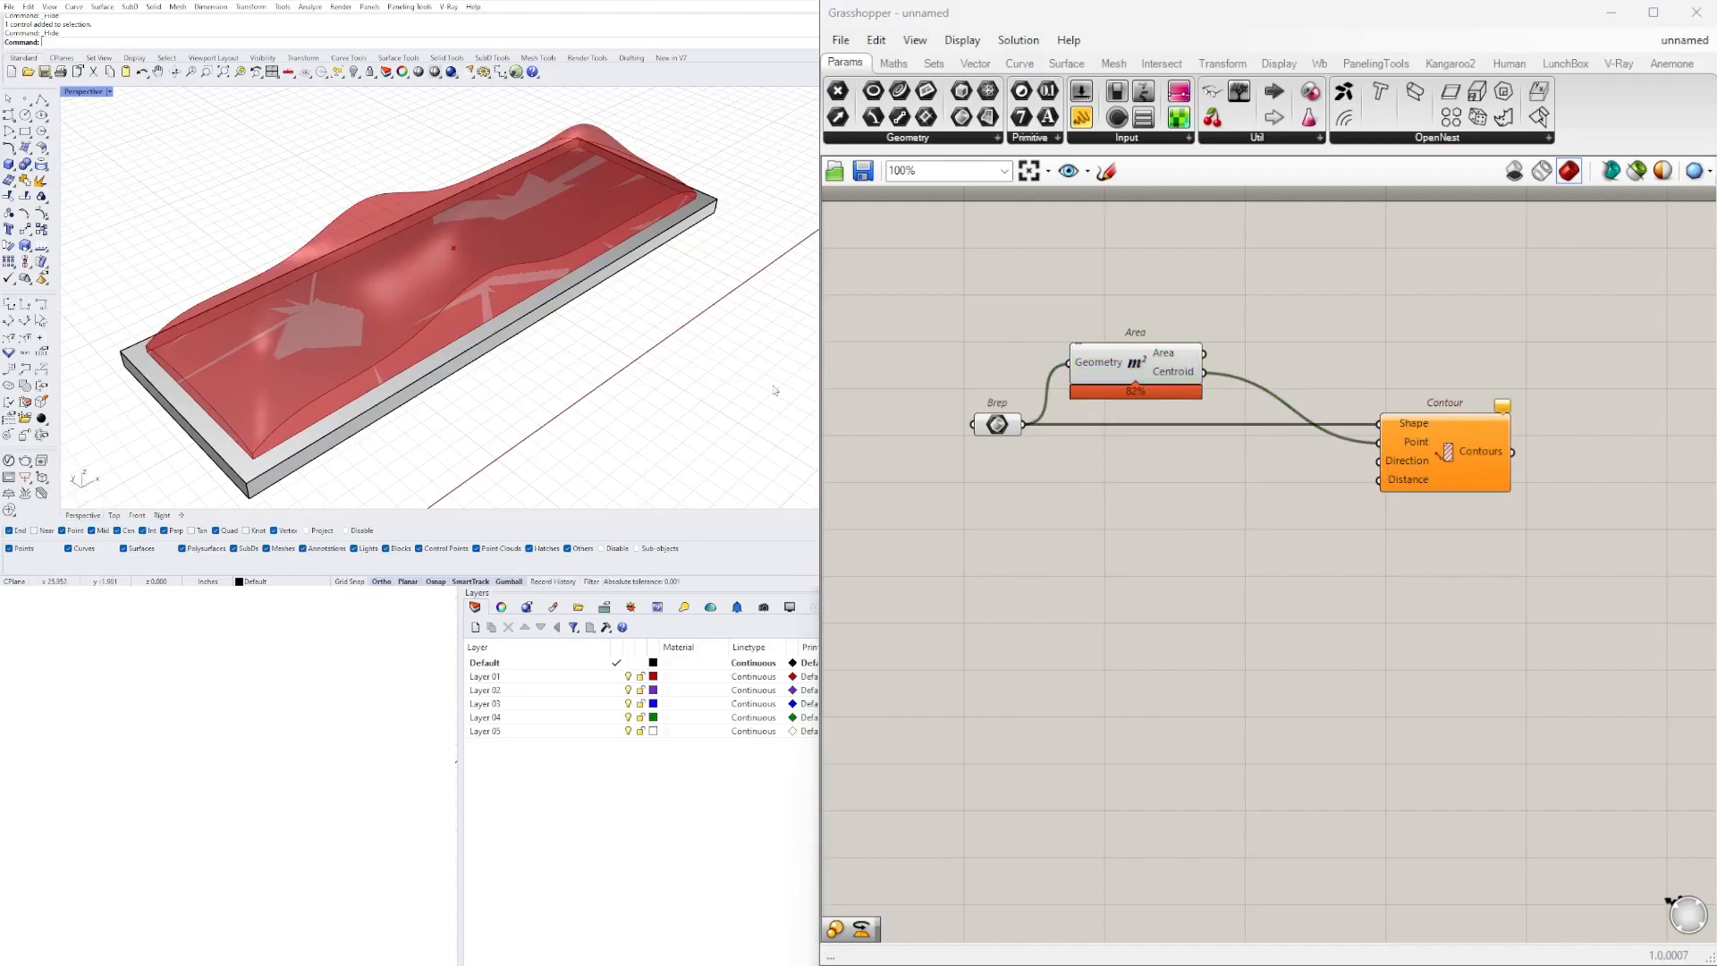
double_click(1148, 523)
type("x")
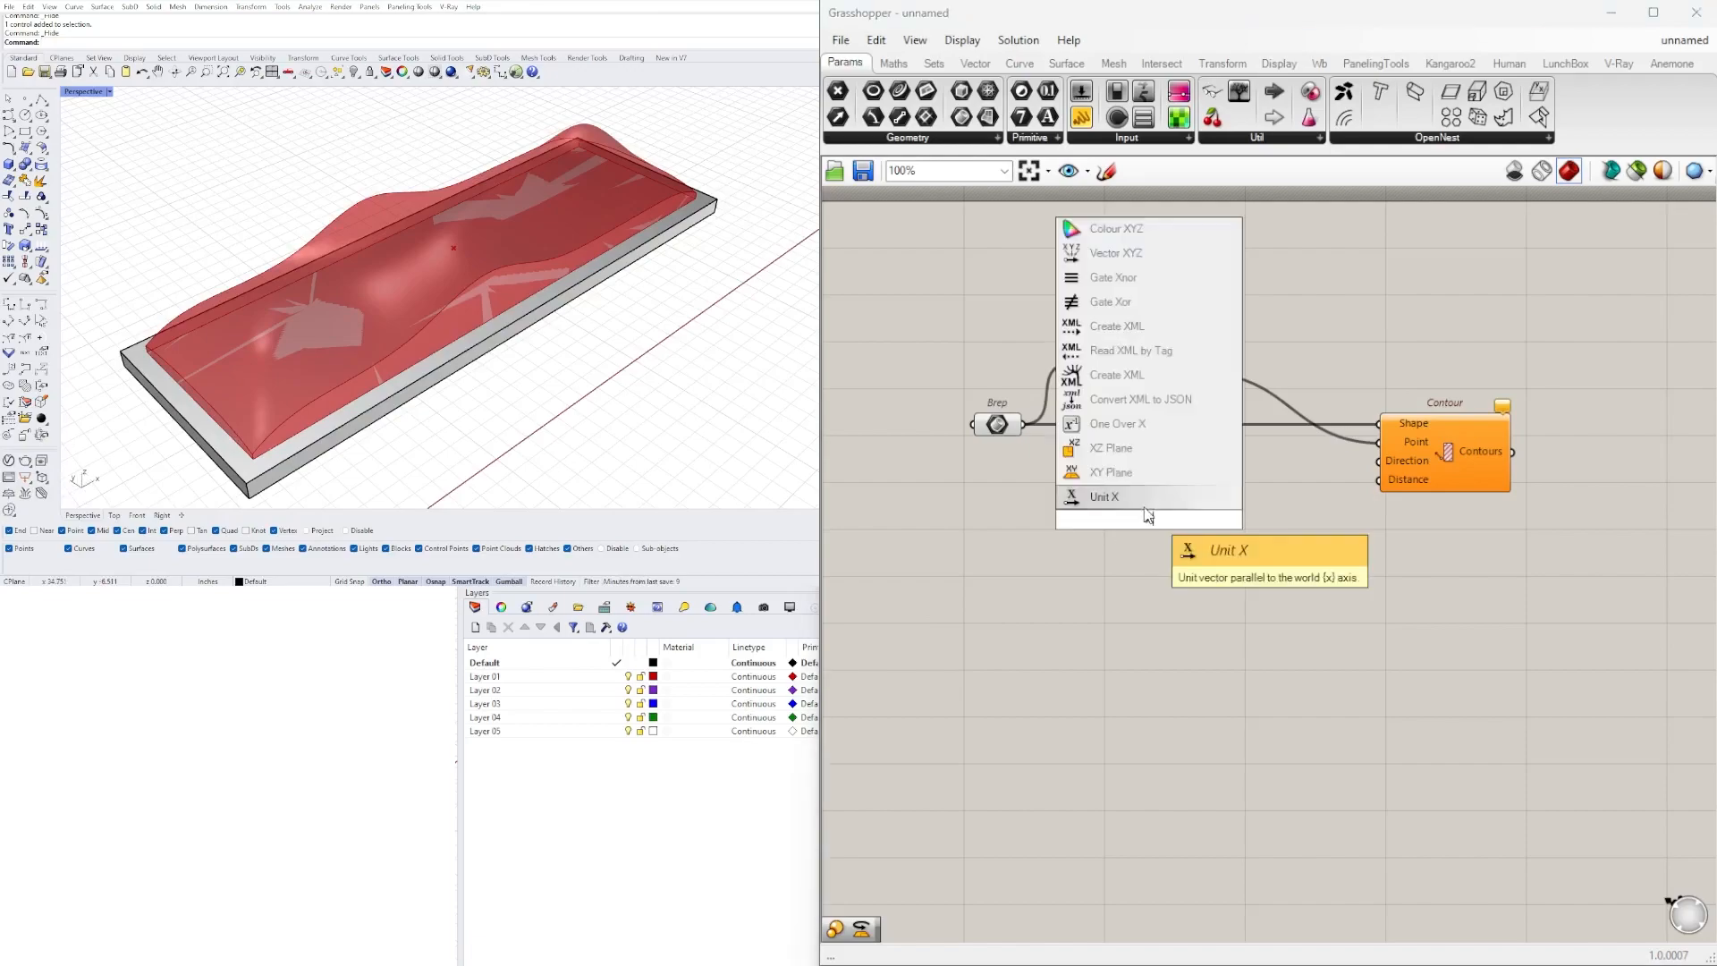
left_click(1143, 496)
left_click_drag(1173, 516, 1376, 461)
left_click(1148, 593)
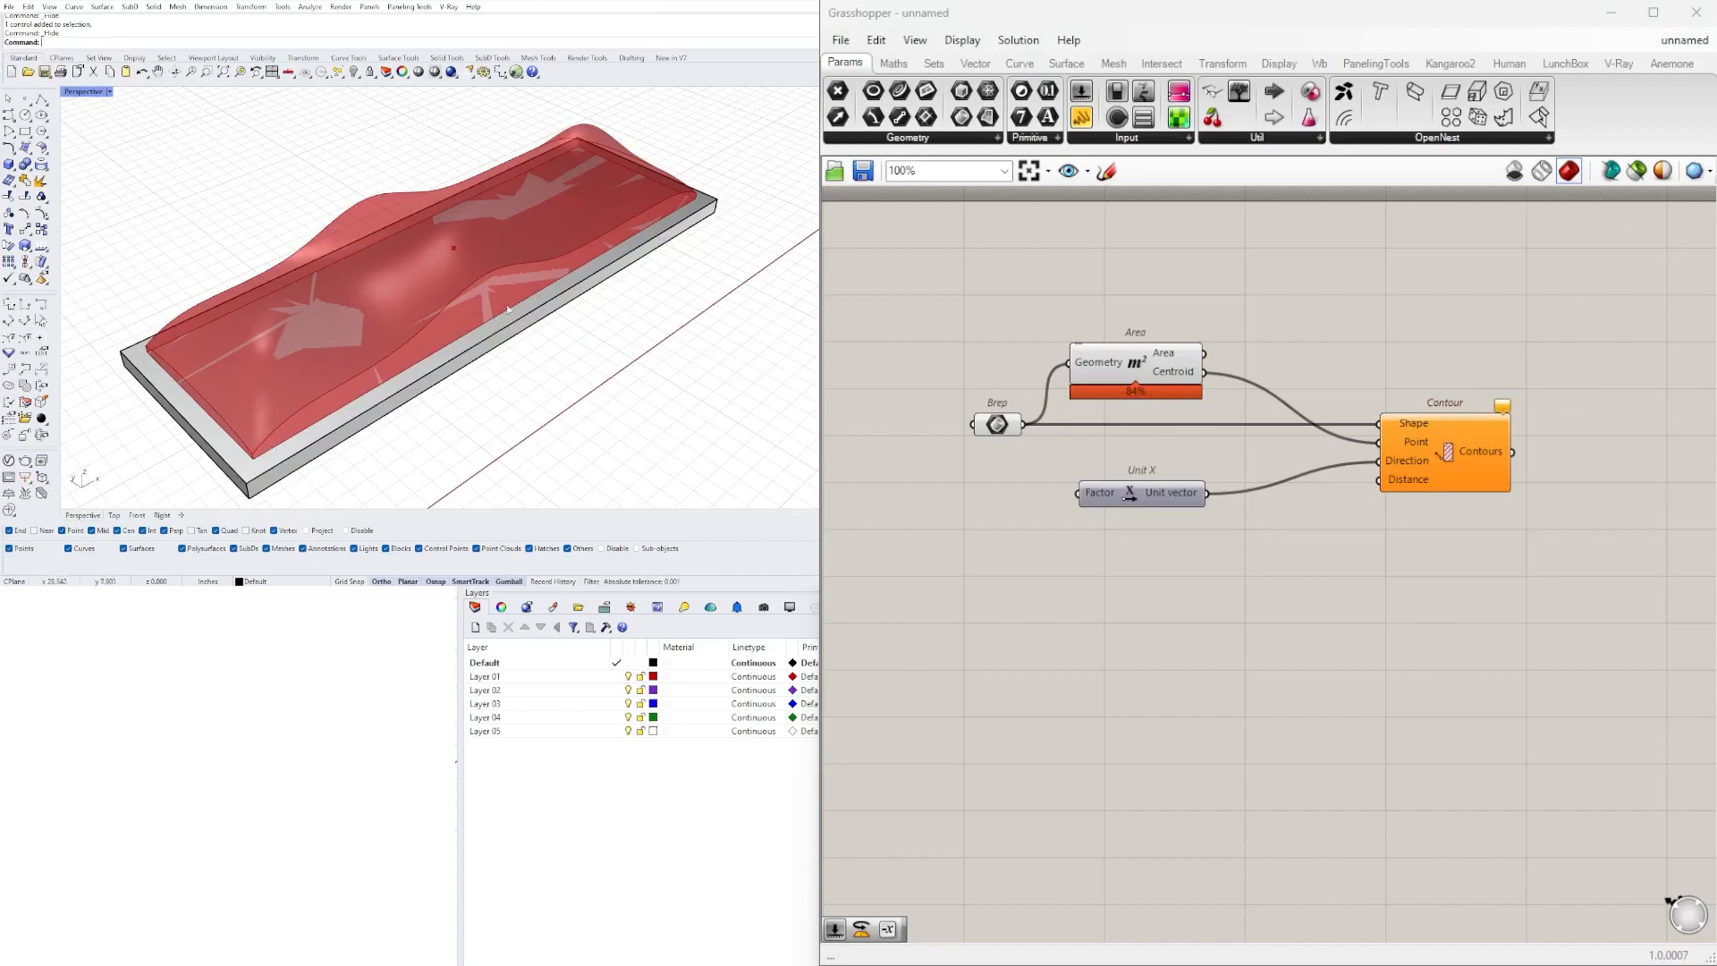
- Add a number slider set to 0.5, connect it to Contour's Distance input and place it beneath Unit X
double_click(1124, 599)
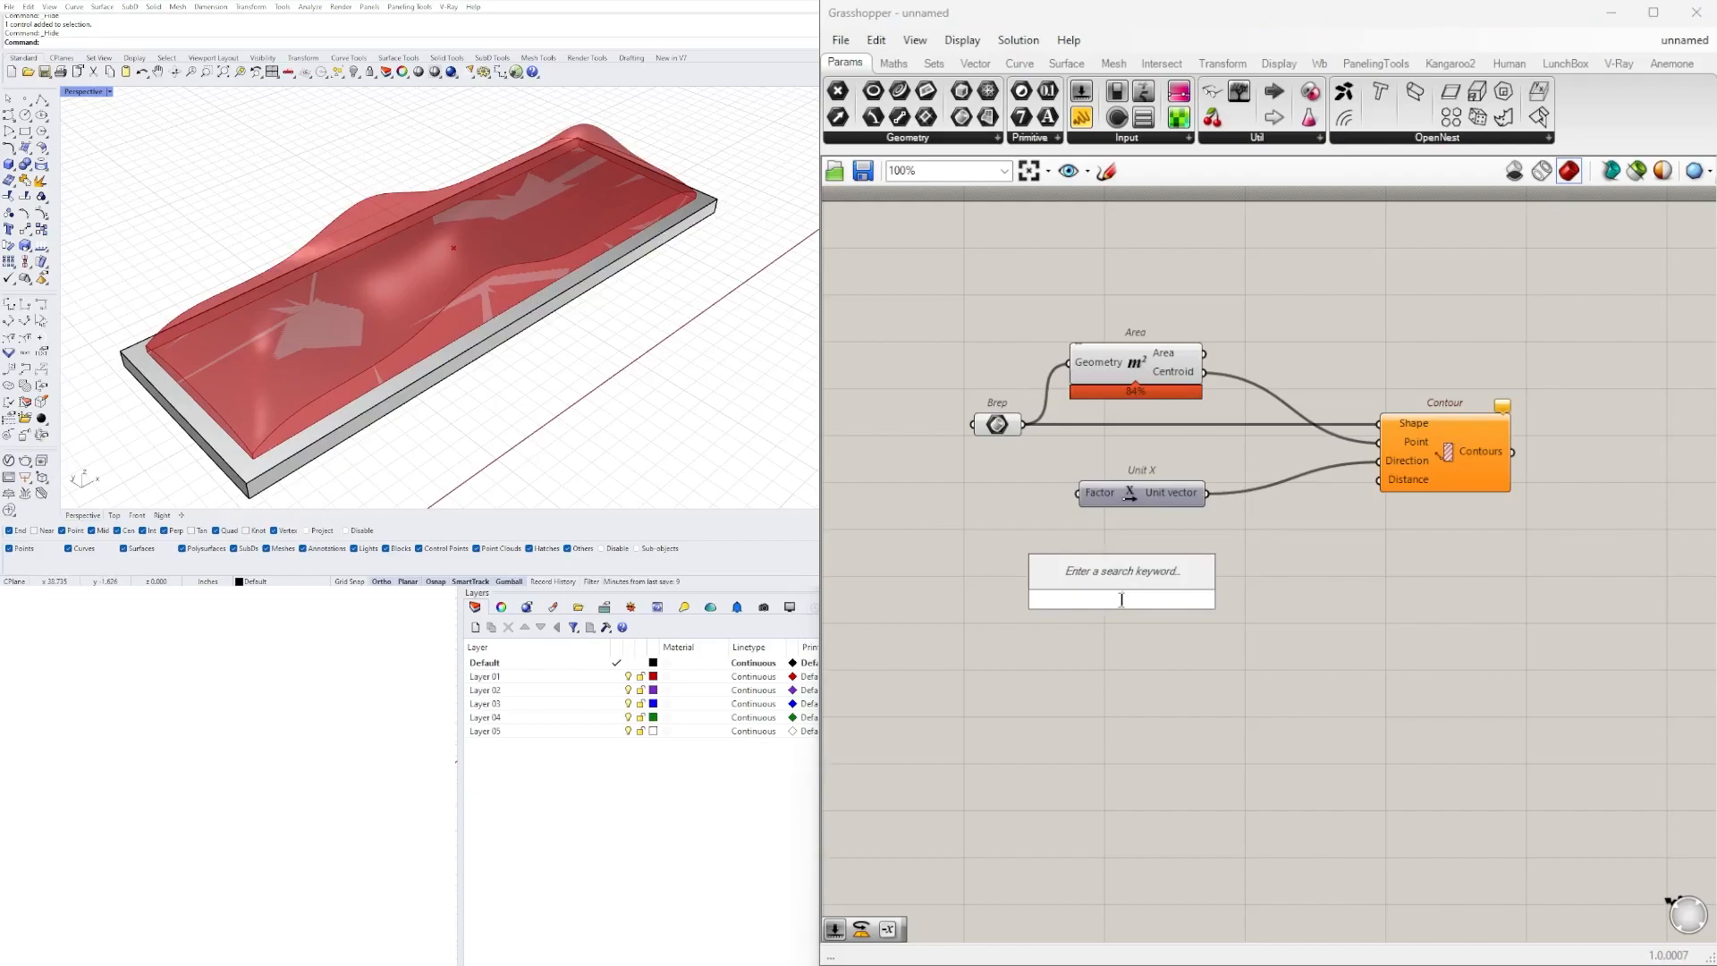
type(".5")
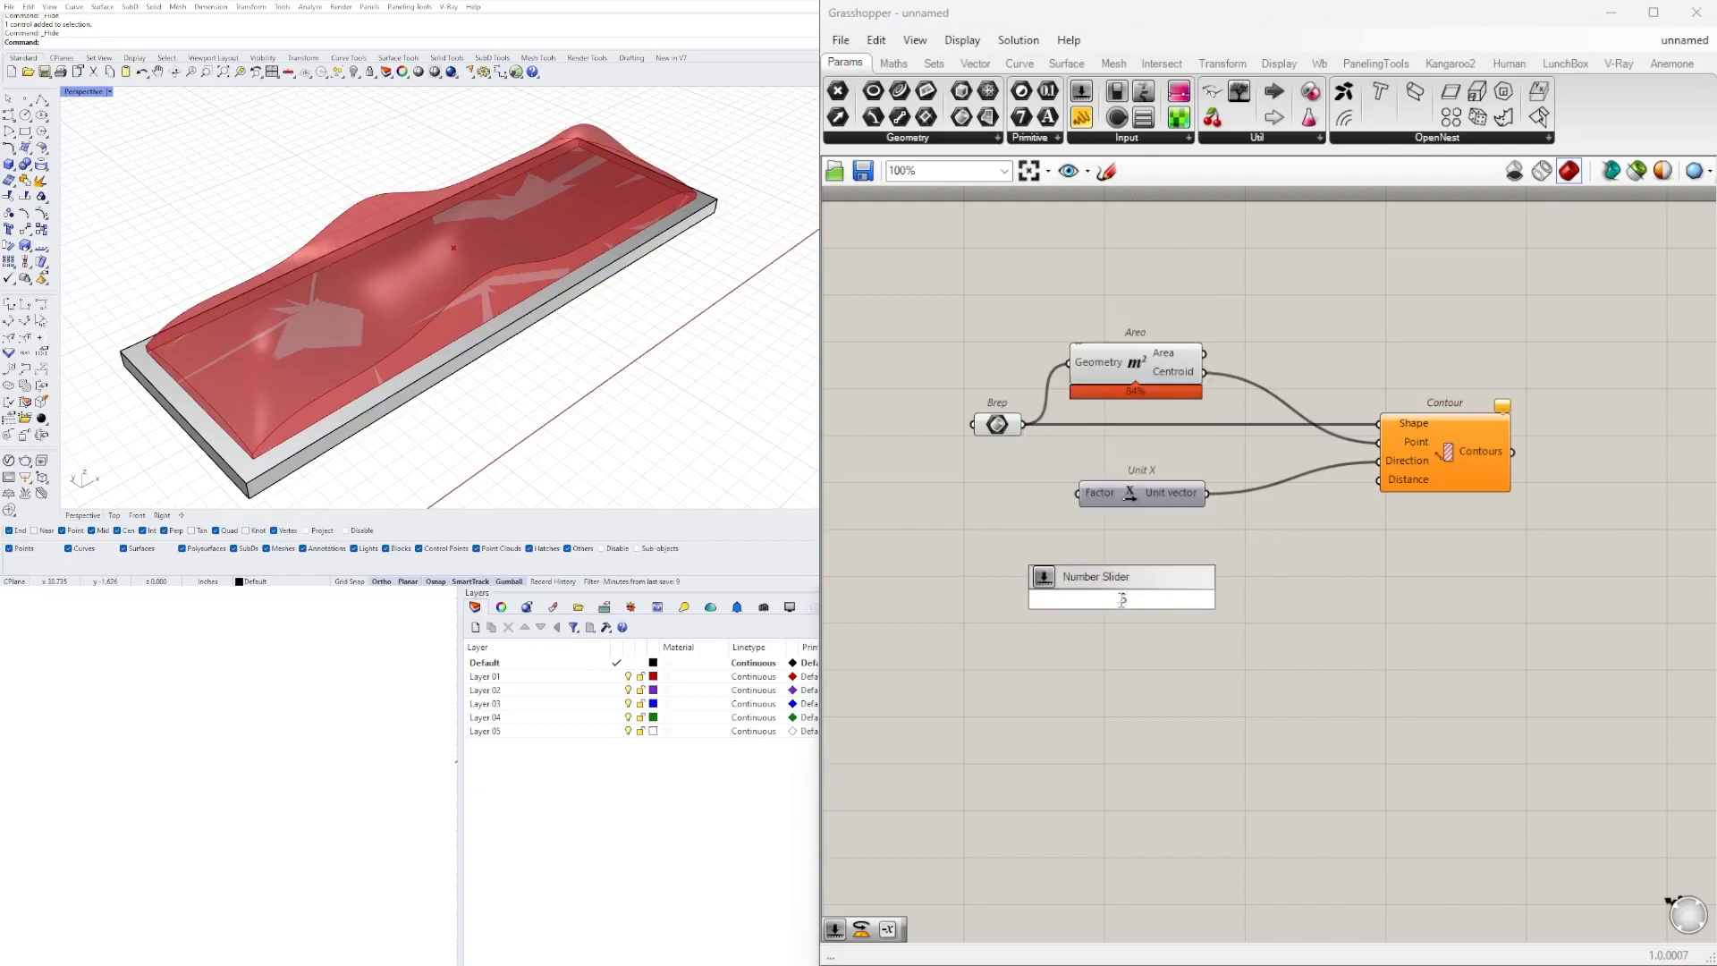
key("Return")
scroll(1186, 521, "up", 2)
left_click_drag(1233, 629, 1447, 469)
left_click_drag(1051, 626, 1073, 549)
- Set the contour distance slider to 0.8 and inspect the contour spacing across the undulating form
right_click_drag(693, 351, 564, 268)
scroll(214, 336, "up", 3)
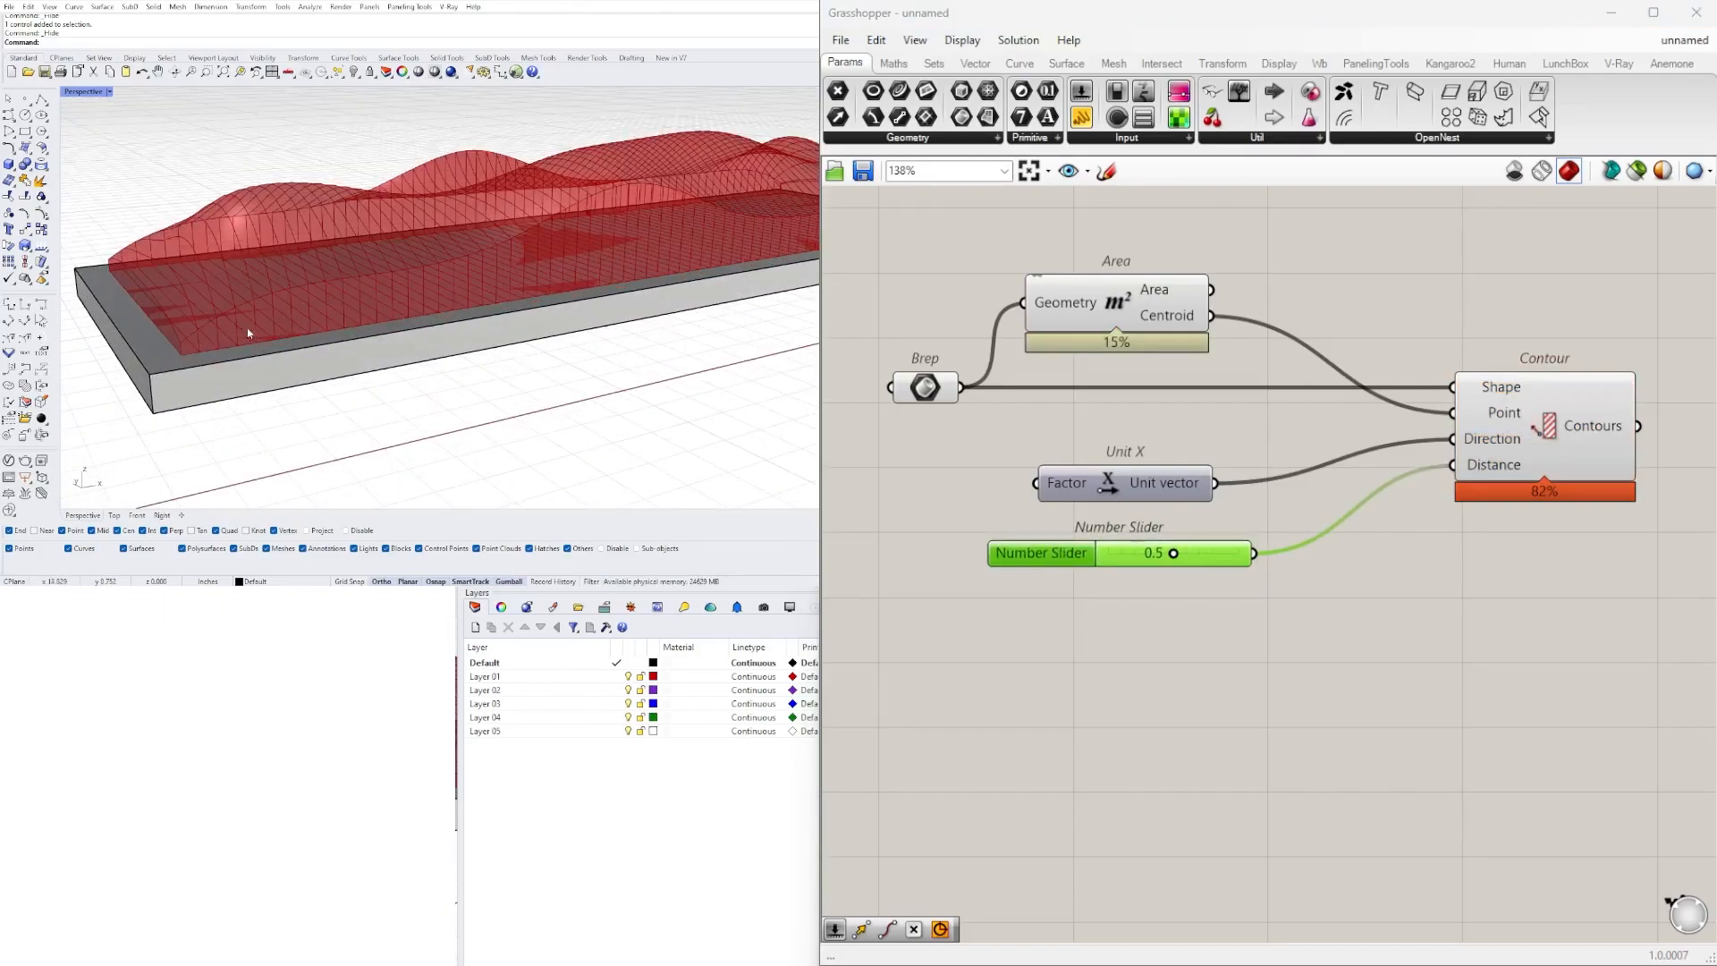
scroll(242, 334, "down", 3)
scroll(1172, 555, "up", 5)
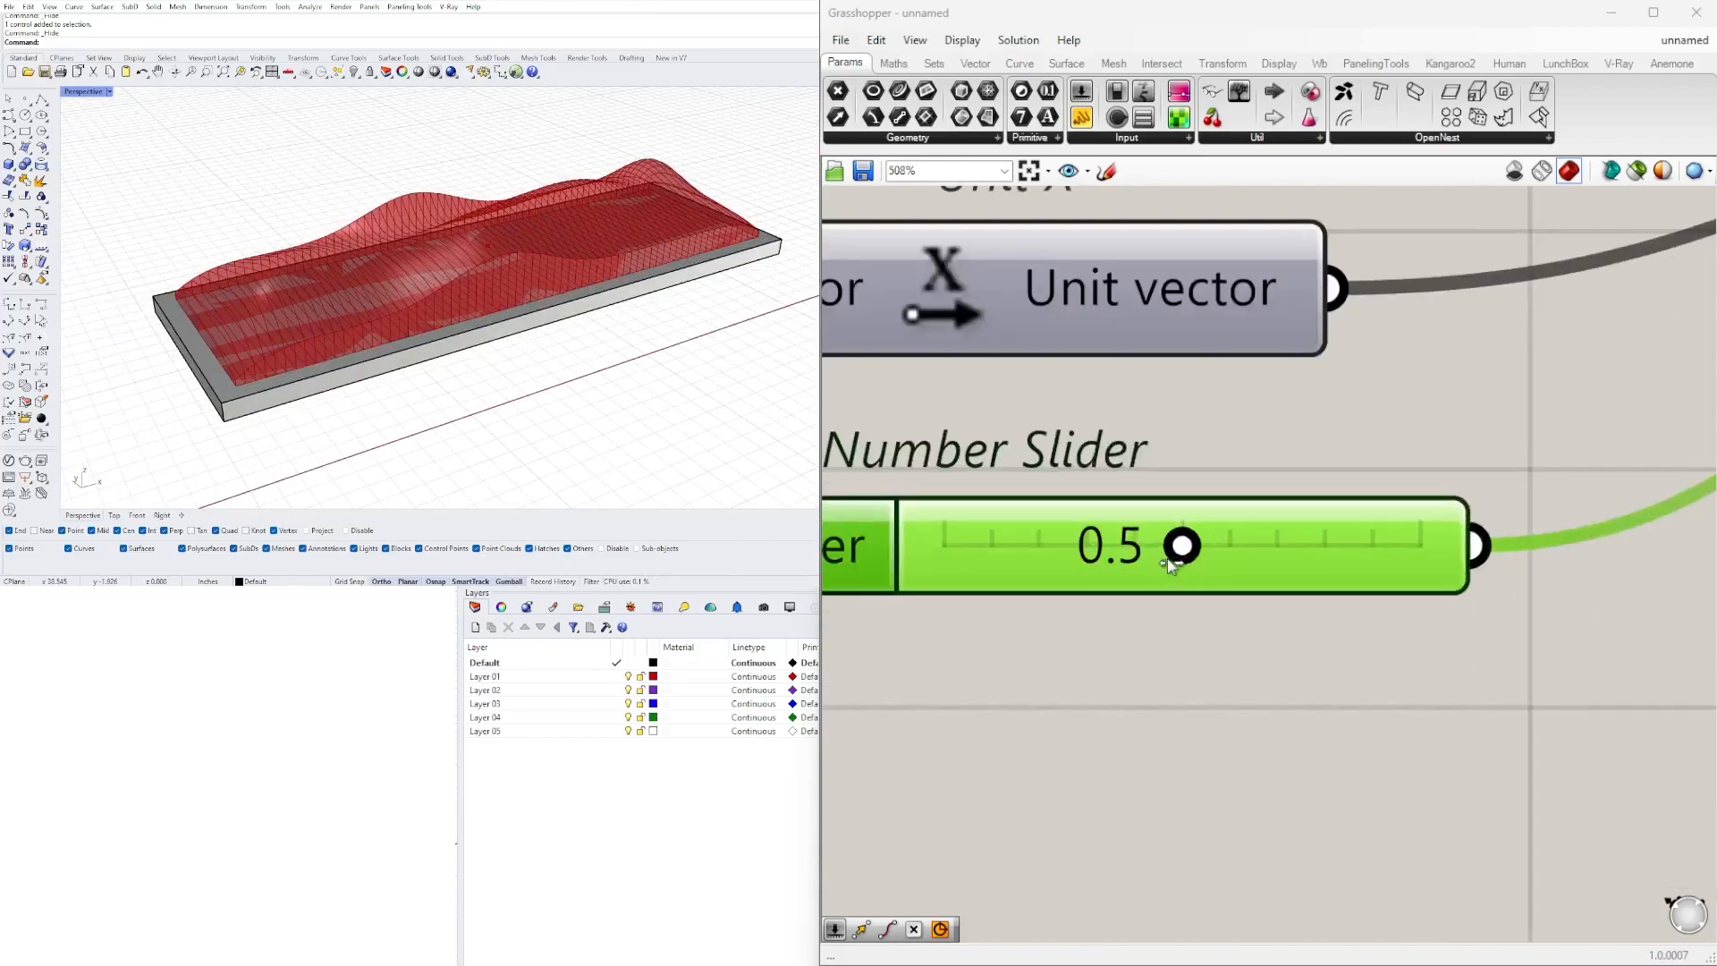
left_click_drag(1212, 557, 1327, 542)
mouse_move(549, 231)
right_mouse_down()
mouse_move(502, 281)
mouse_move(414, 257)
mouse_move(476, 235)
mouse_move(508, 314)
right_mouse_up()
scroll(492, 262, "up", 8)
scroll(477, 232, "up", 1)
scroll(474, 233, "down", 8)
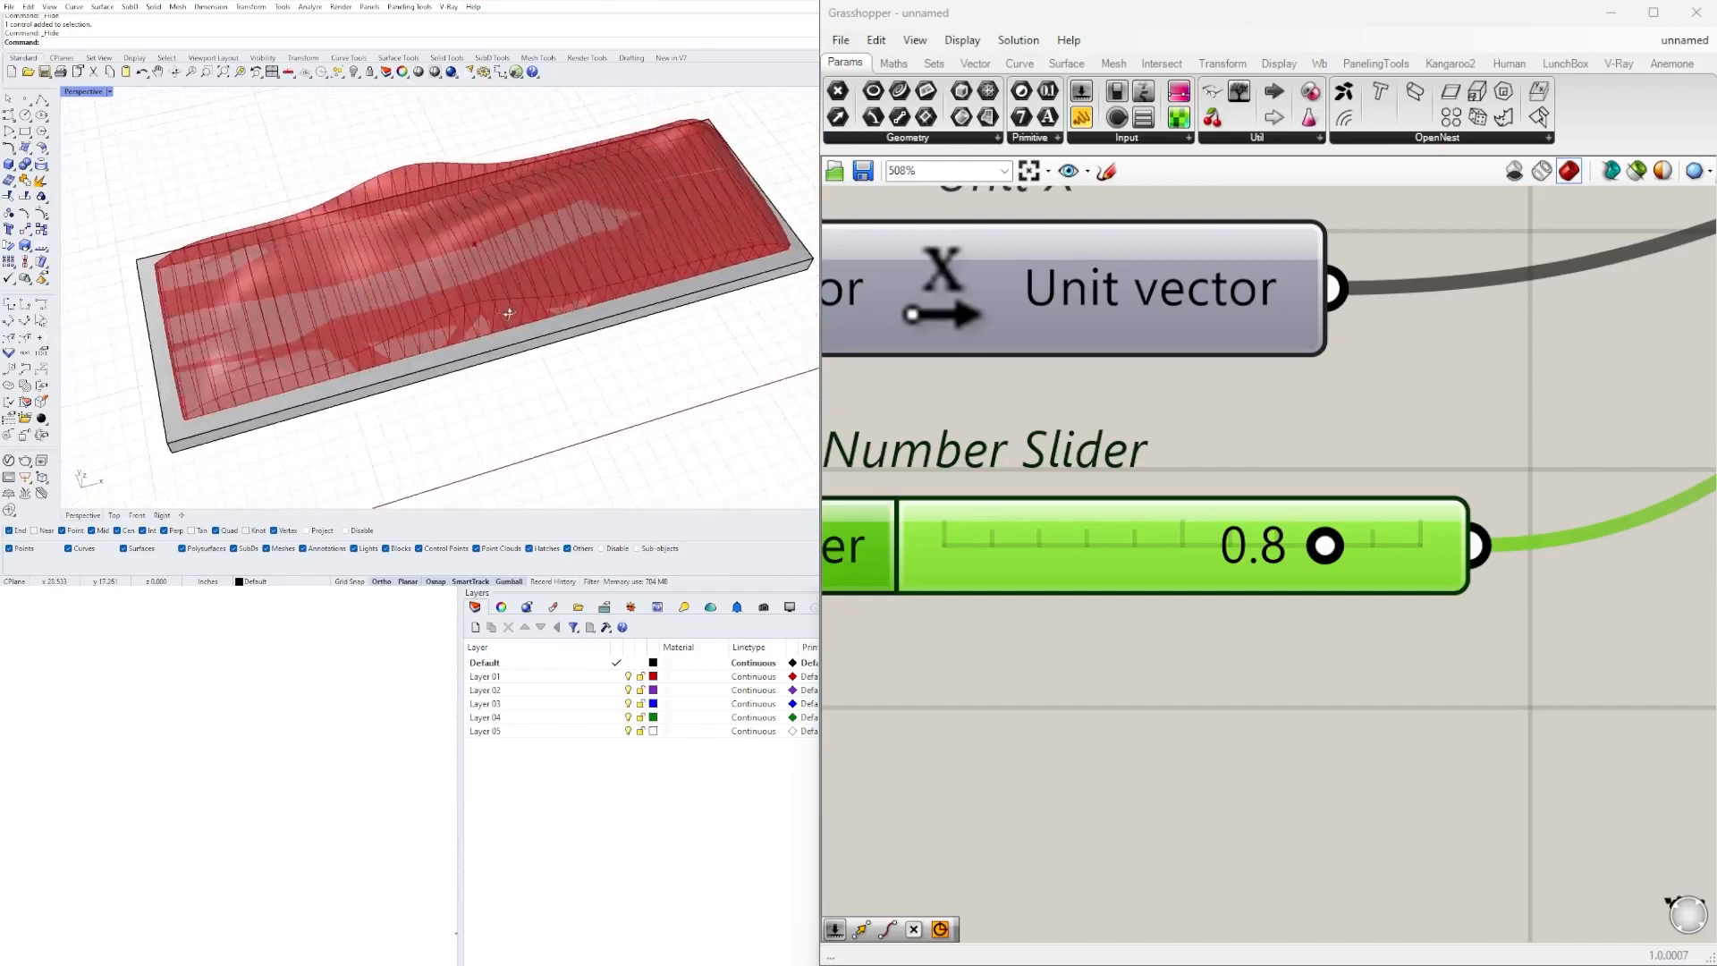
- Examine the contour lines running across the undulating solid from several angles
scroll(1253, 563, "up", 1)
mouse_move(1328, 544)
left_mouse_down()
mouse_move(1297, 548)
mouse_move(1395, 541)
mouse_move(1339, 541)
left_mouse_up()
scroll(474, 241, "down", 7)
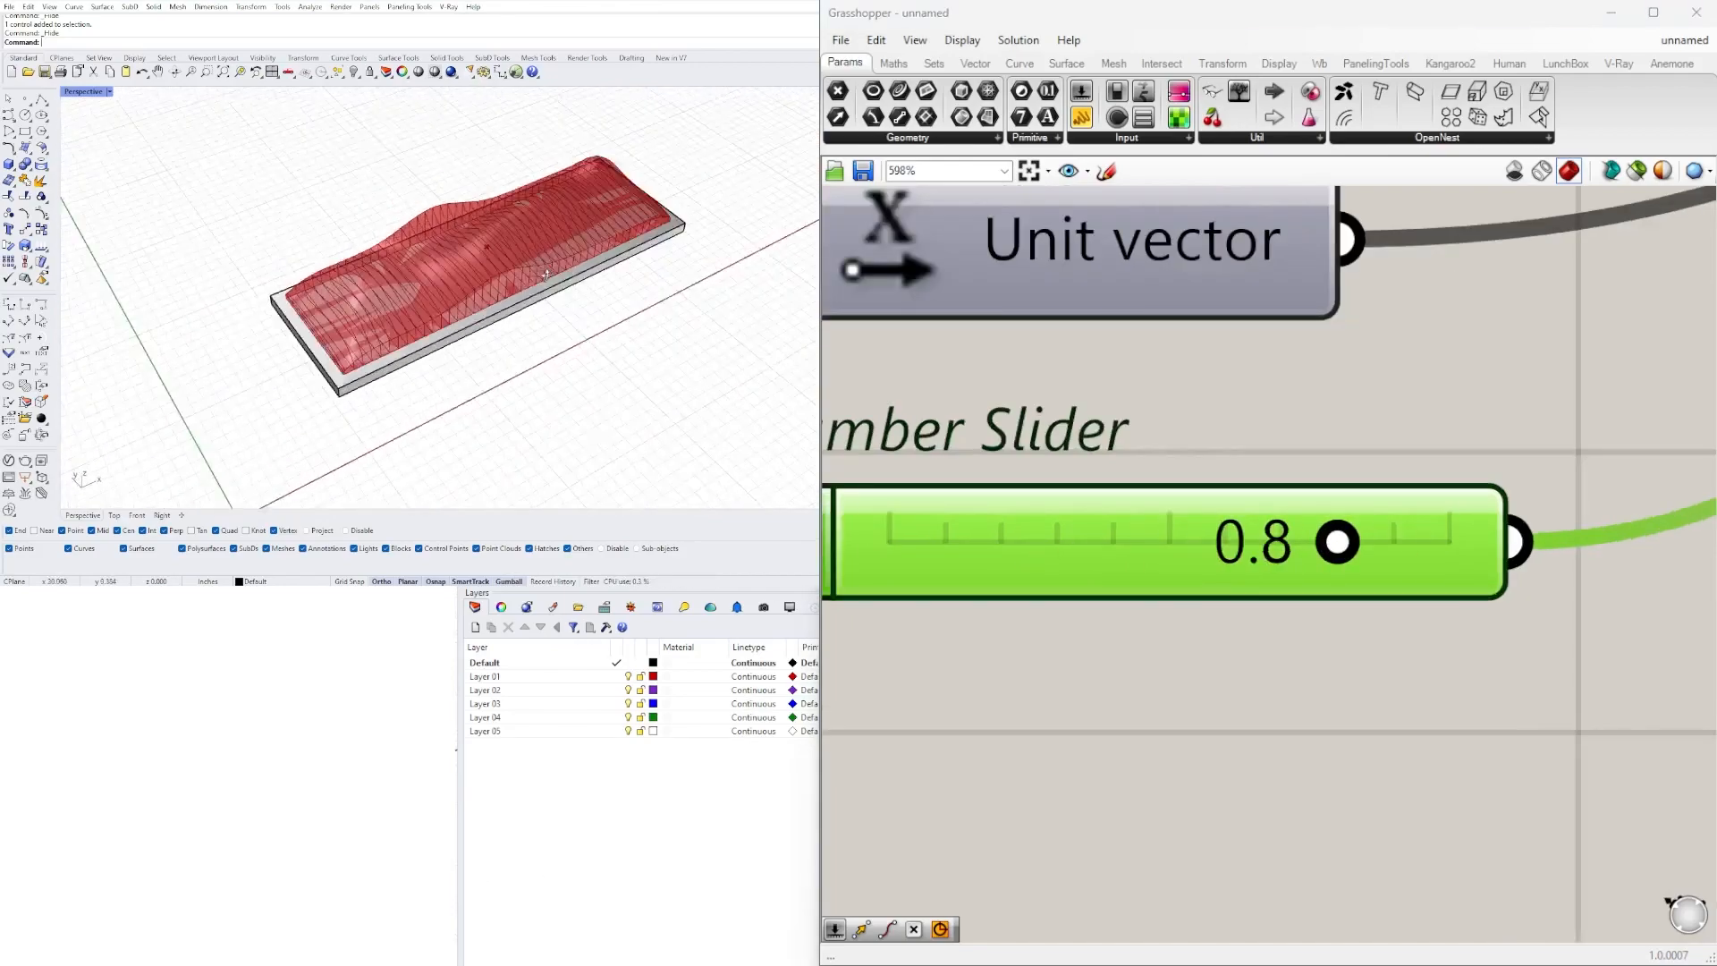
right_click_drag(474, 242, 523, 202)
scroll(474, 242, "up", 3)
scroll(1256, 501, "down", 5)
scroll(1209, 572, "down", 1)
right_click_drag(1208, 572, 1177, 595)
left_click(1177, 595)
right_click_drag(661, 255, 618, 284)
scroll(1093, 579, "down", 4)
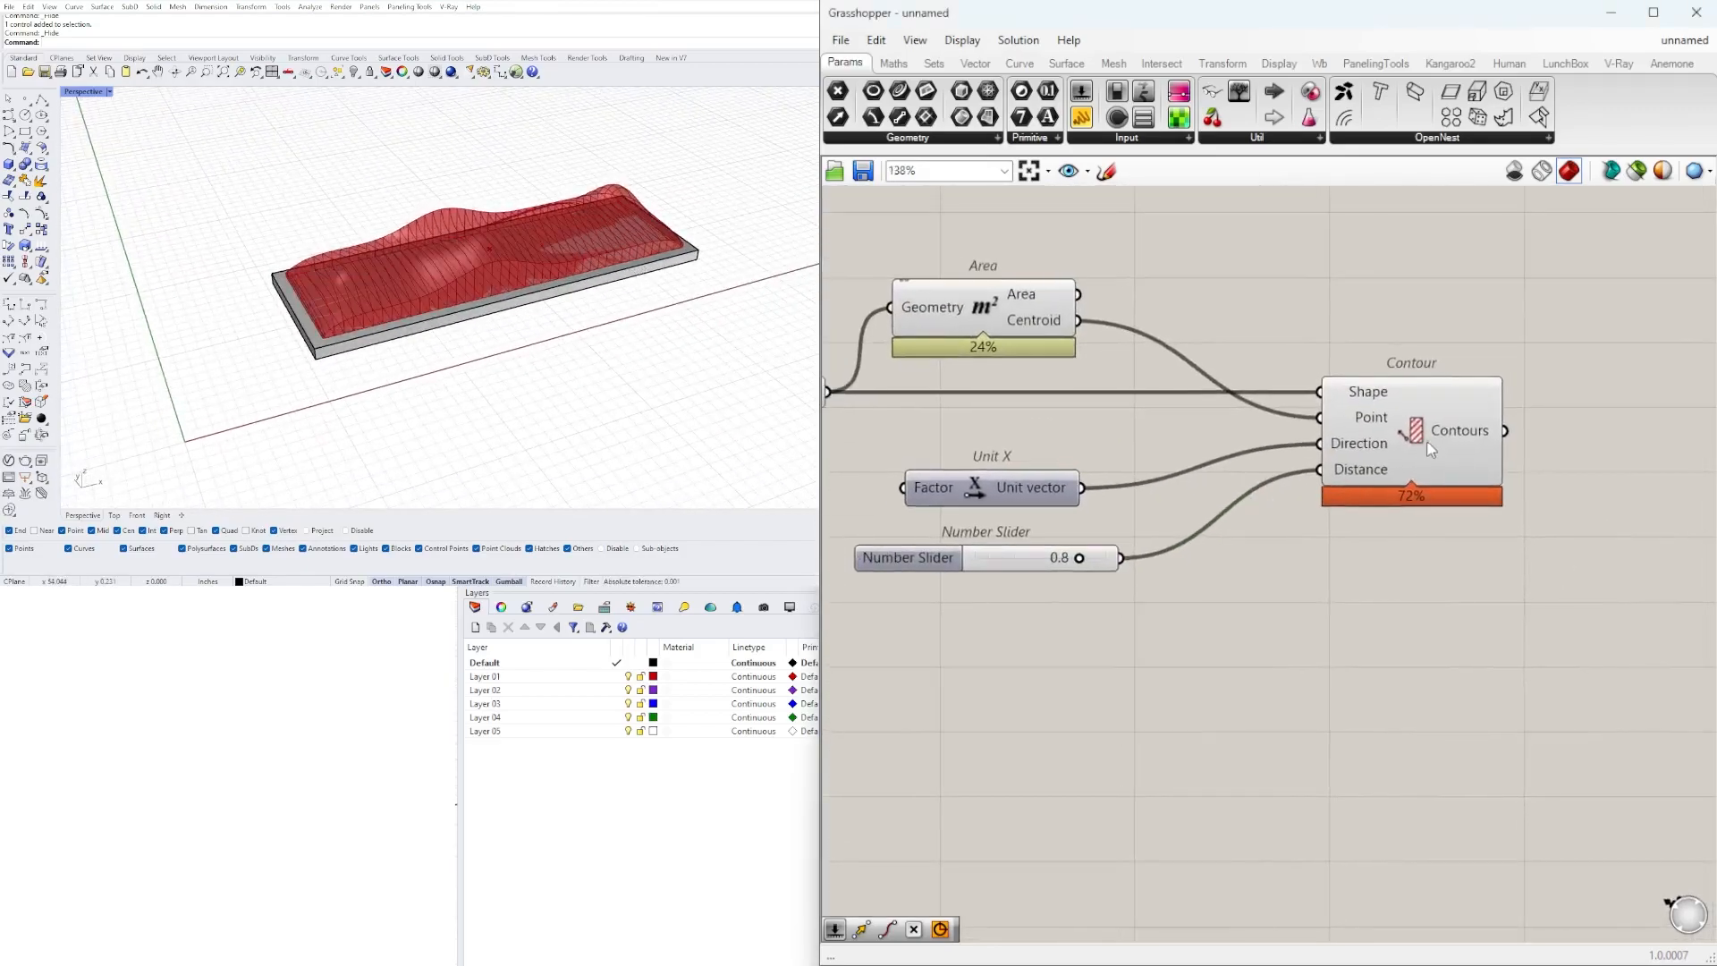
- Move the contour distance slider lower beneath Unit X and rename it CONTOUR SPACING
left_click_drag(1024, 550, 1011, 602)
right_click(970, 597)
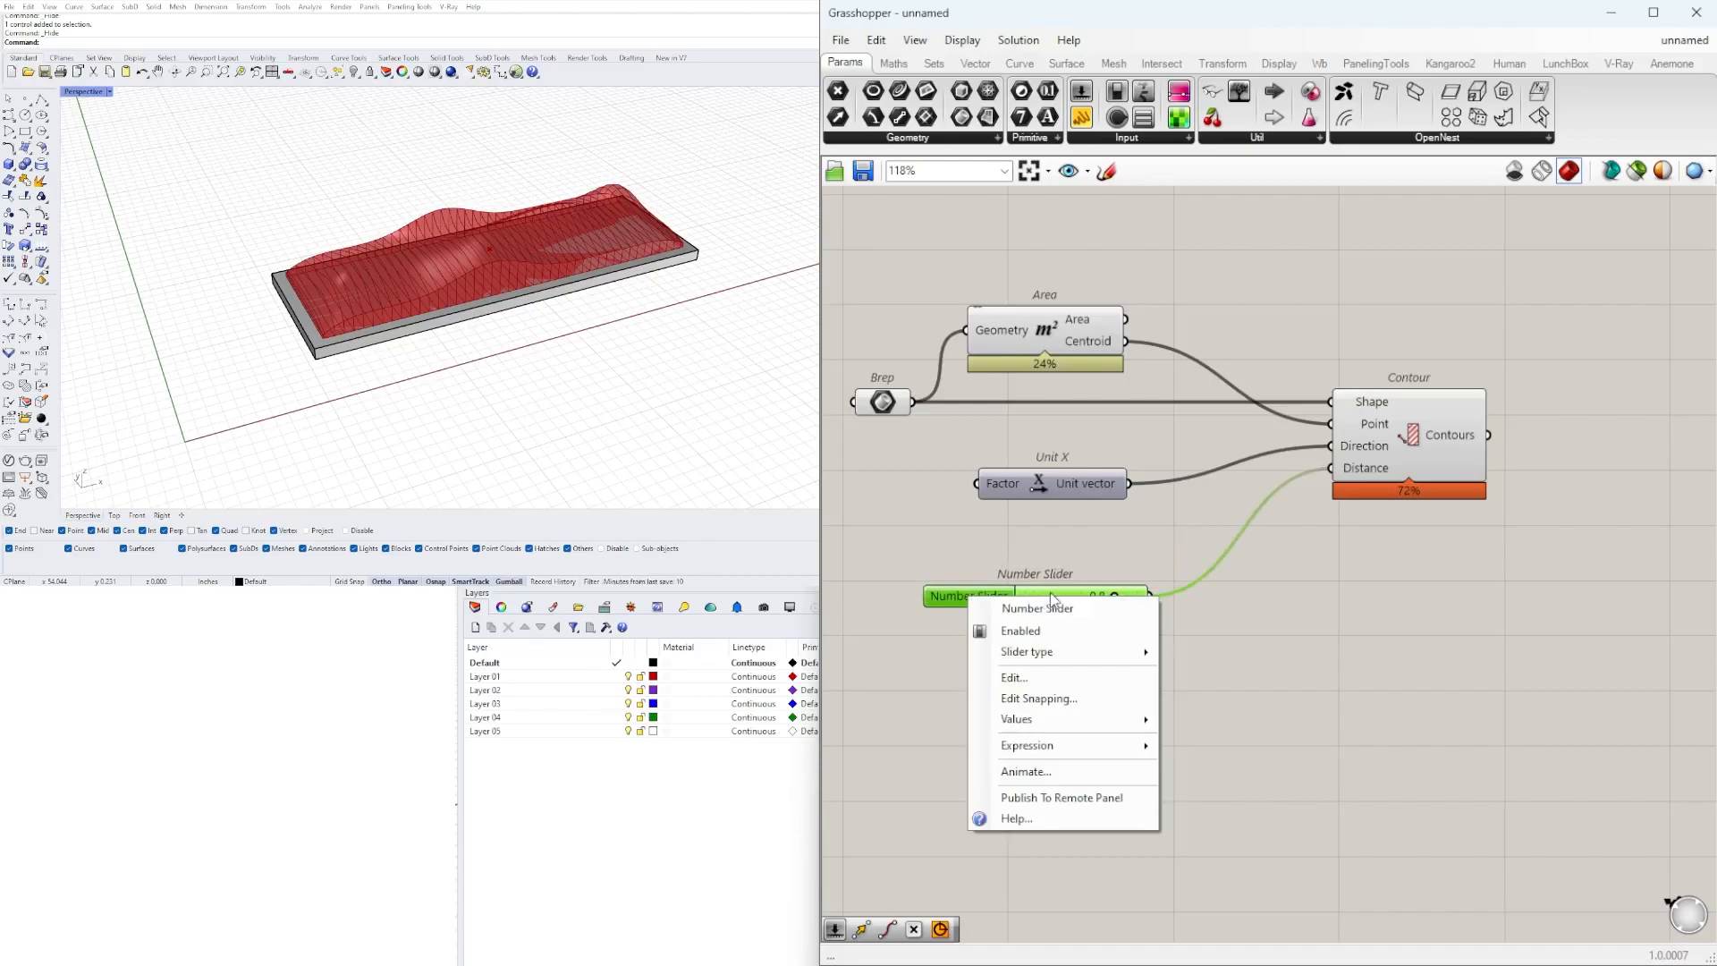
type("CONTOUR SPACING")
key("Return")
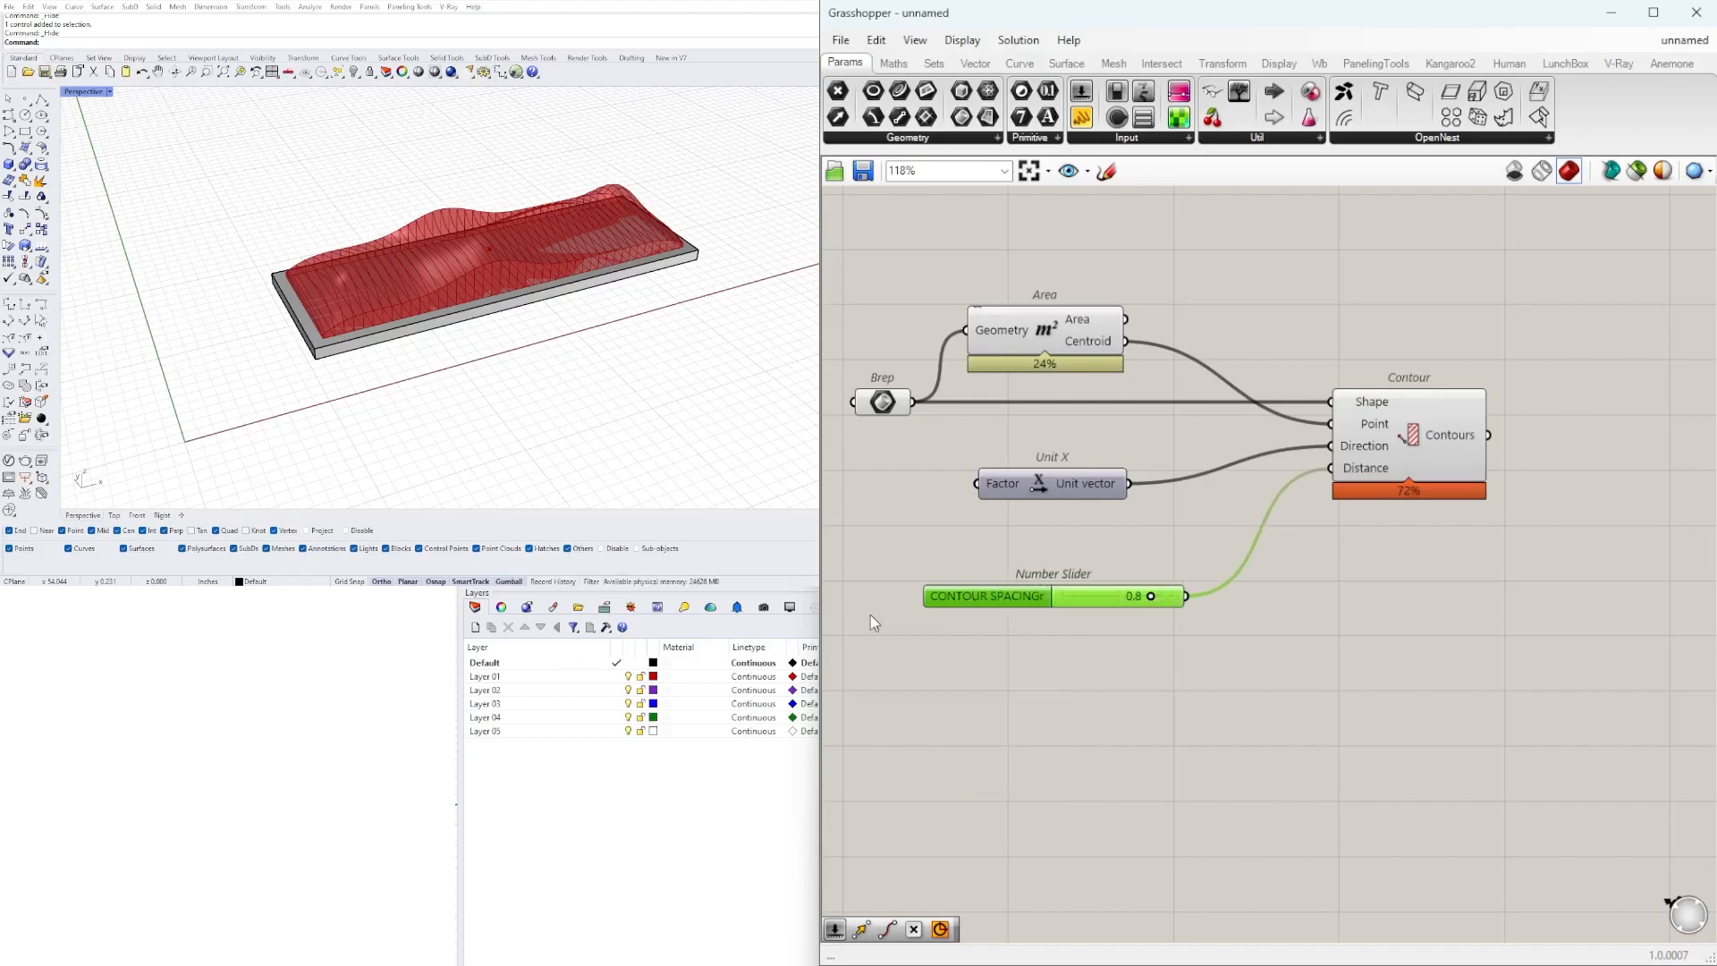
- Turn off the preview of the Brep component to leave the contour curves exposed
right_click_drag(1403, 441, 1204, 454)
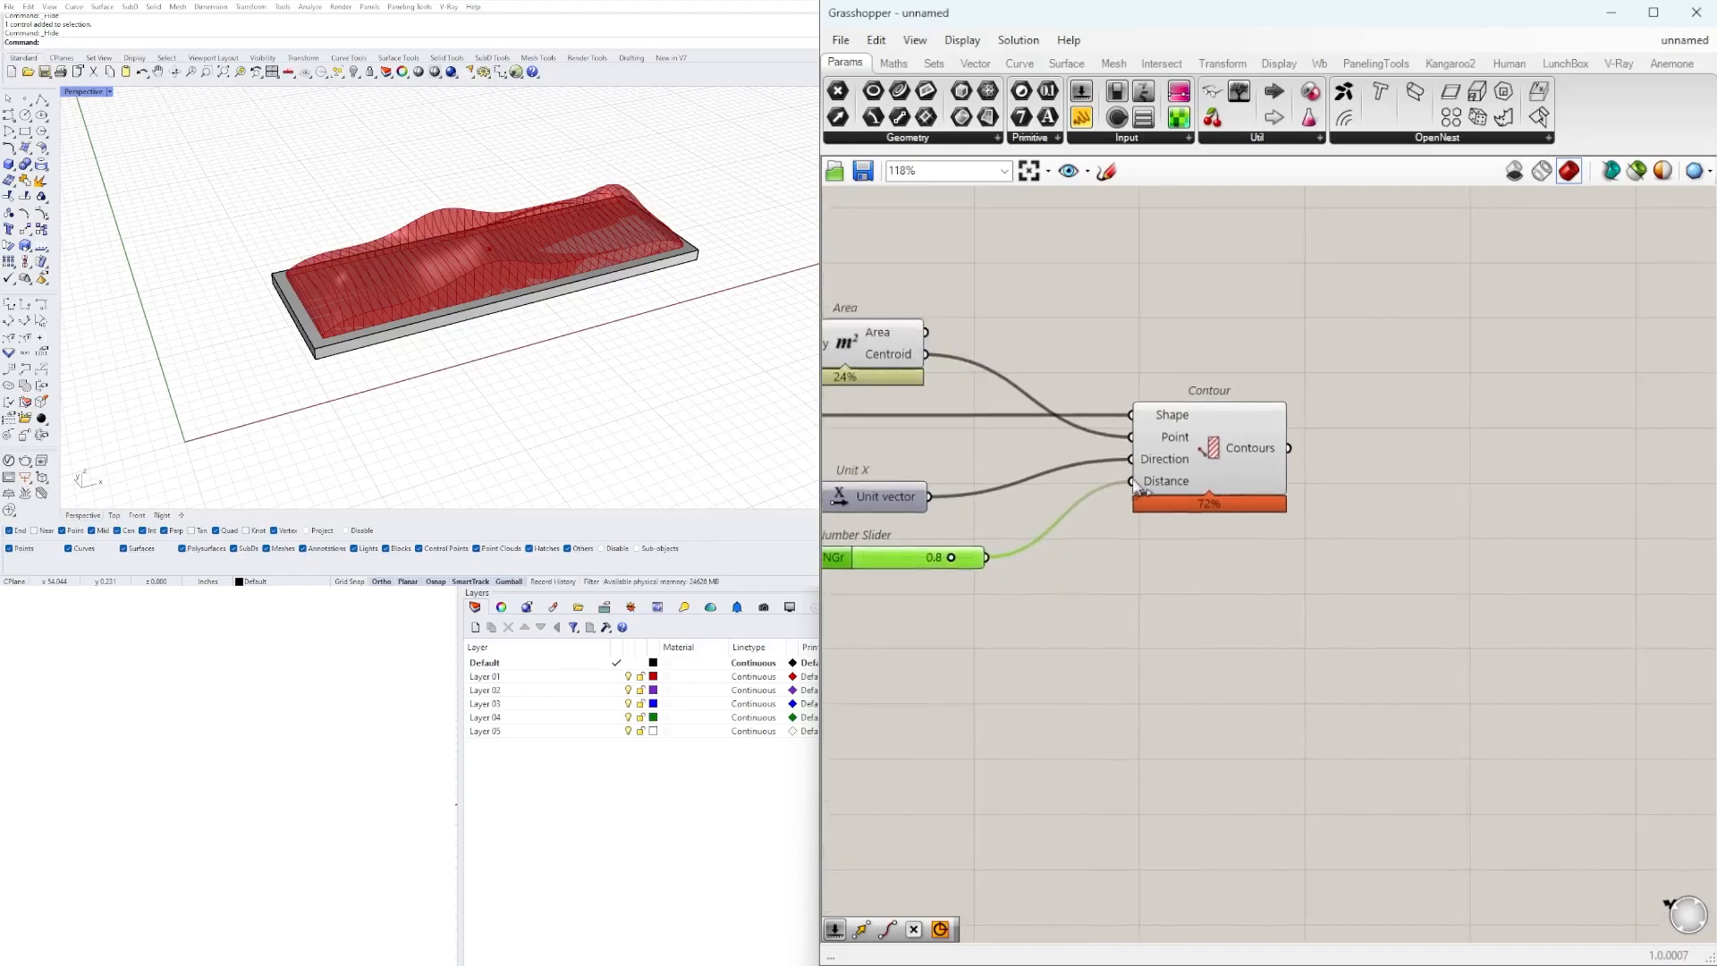
left_click(1204, 455)
right_click_drag(1168, 630, 1294, 627)
left_click(1142, 644)
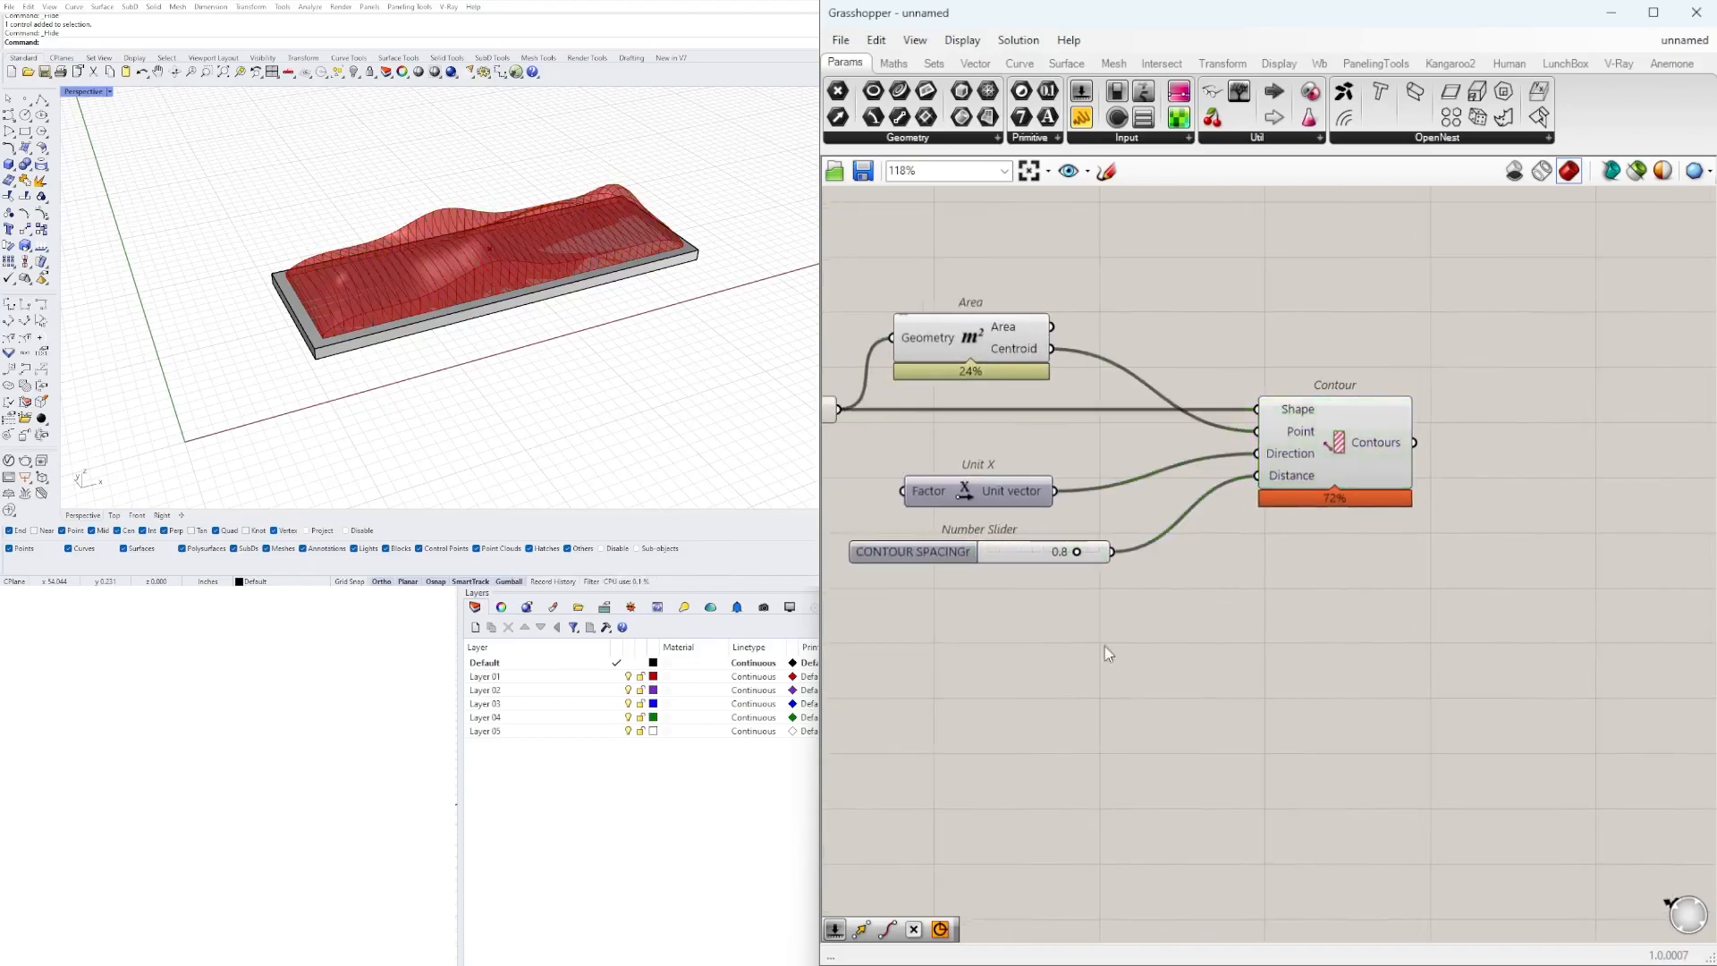
right_click_drag(1142, 644, 1296, 629)
left_click(963, 391)
right_click(964, 397)
left_click(1037, 418)
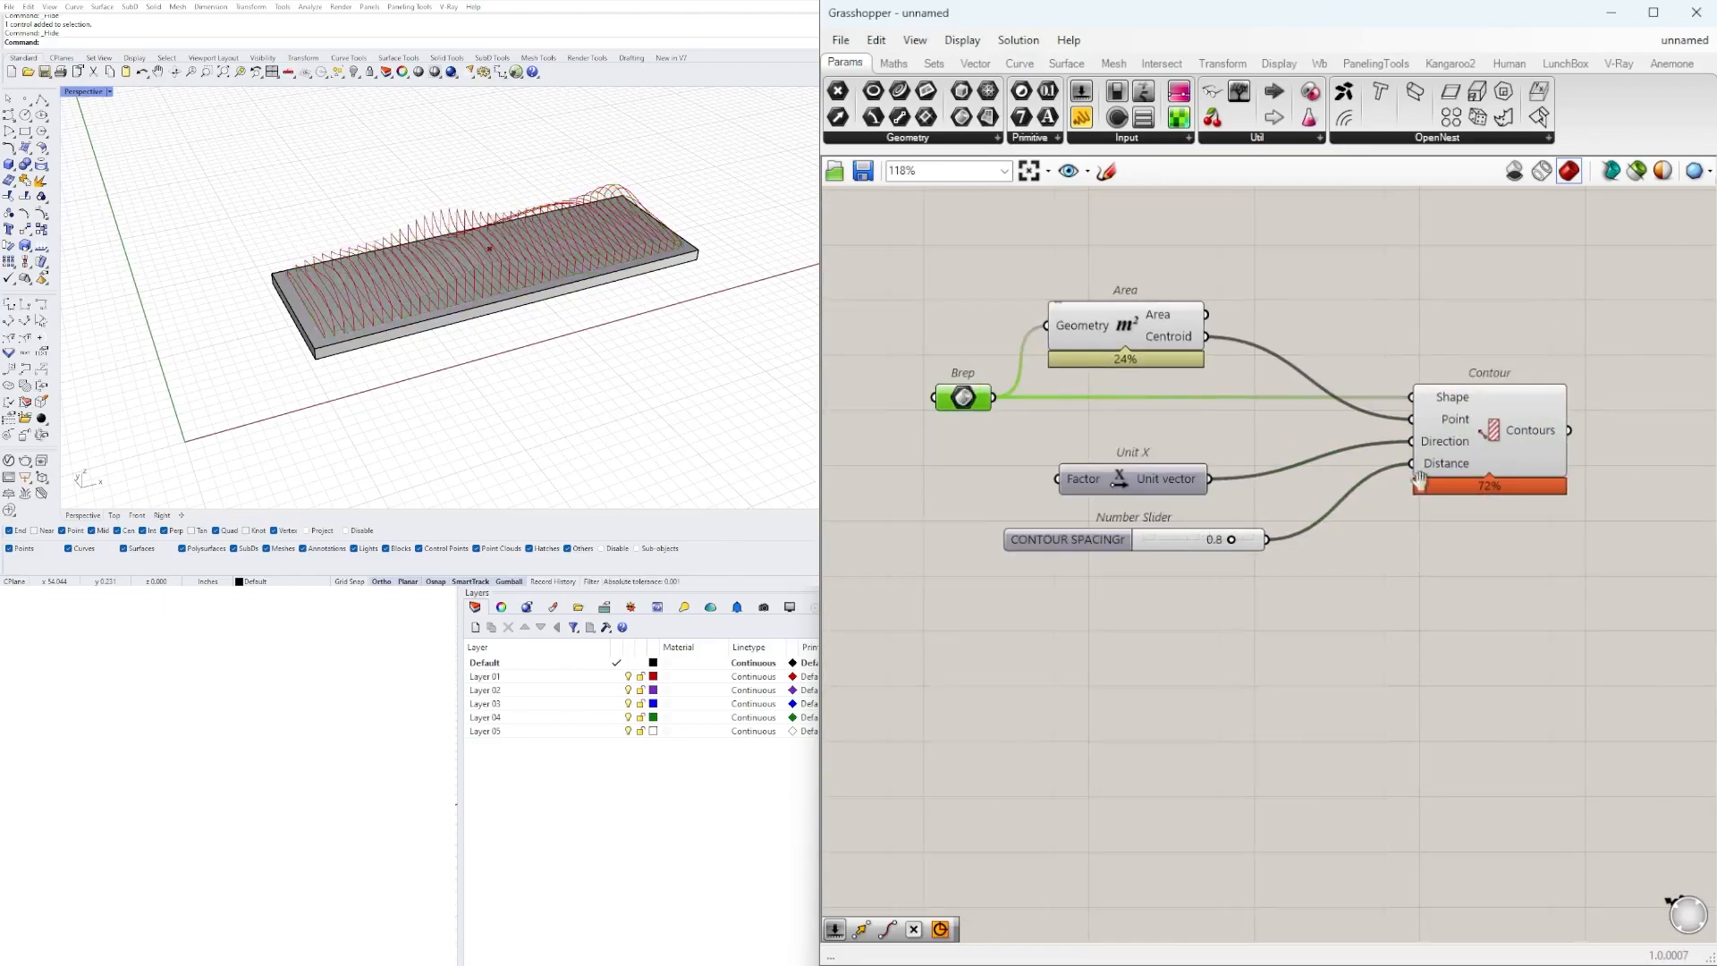
- Add a Boundary Surfaces component after Contour and connect the Contours output to its Edges input
right_click_drag(1676, 439, 1350, 457)
double_click(1350, 457)
type("BOUN")
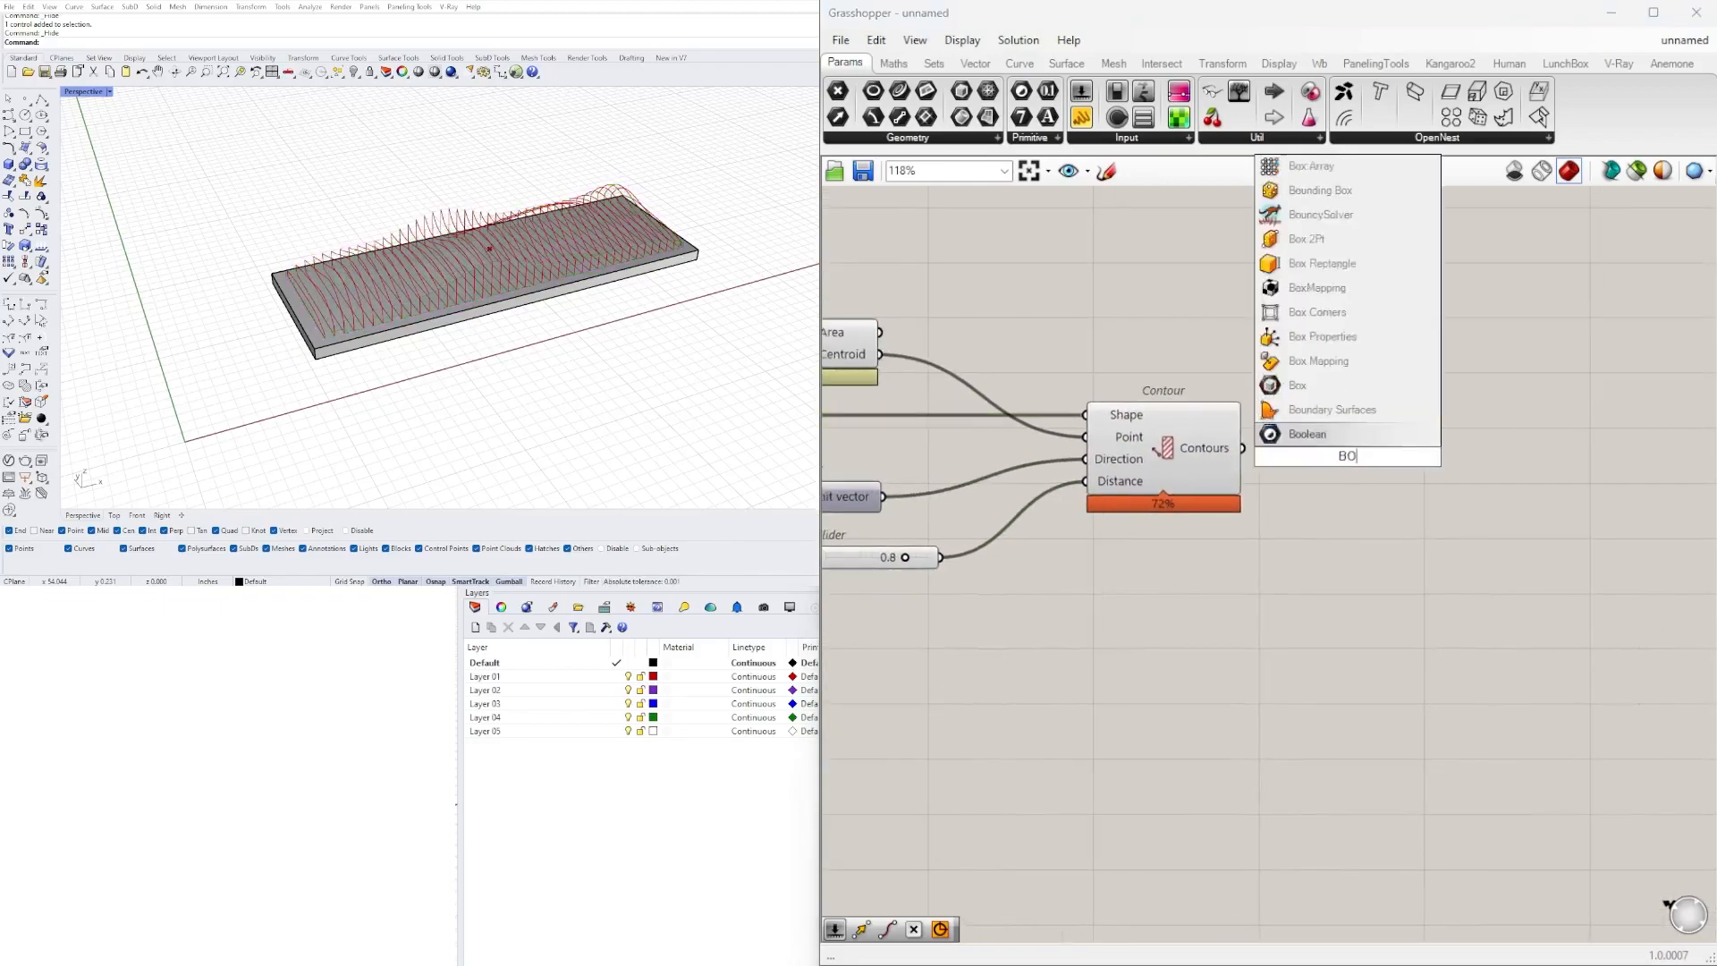
left_click(1342, 434)
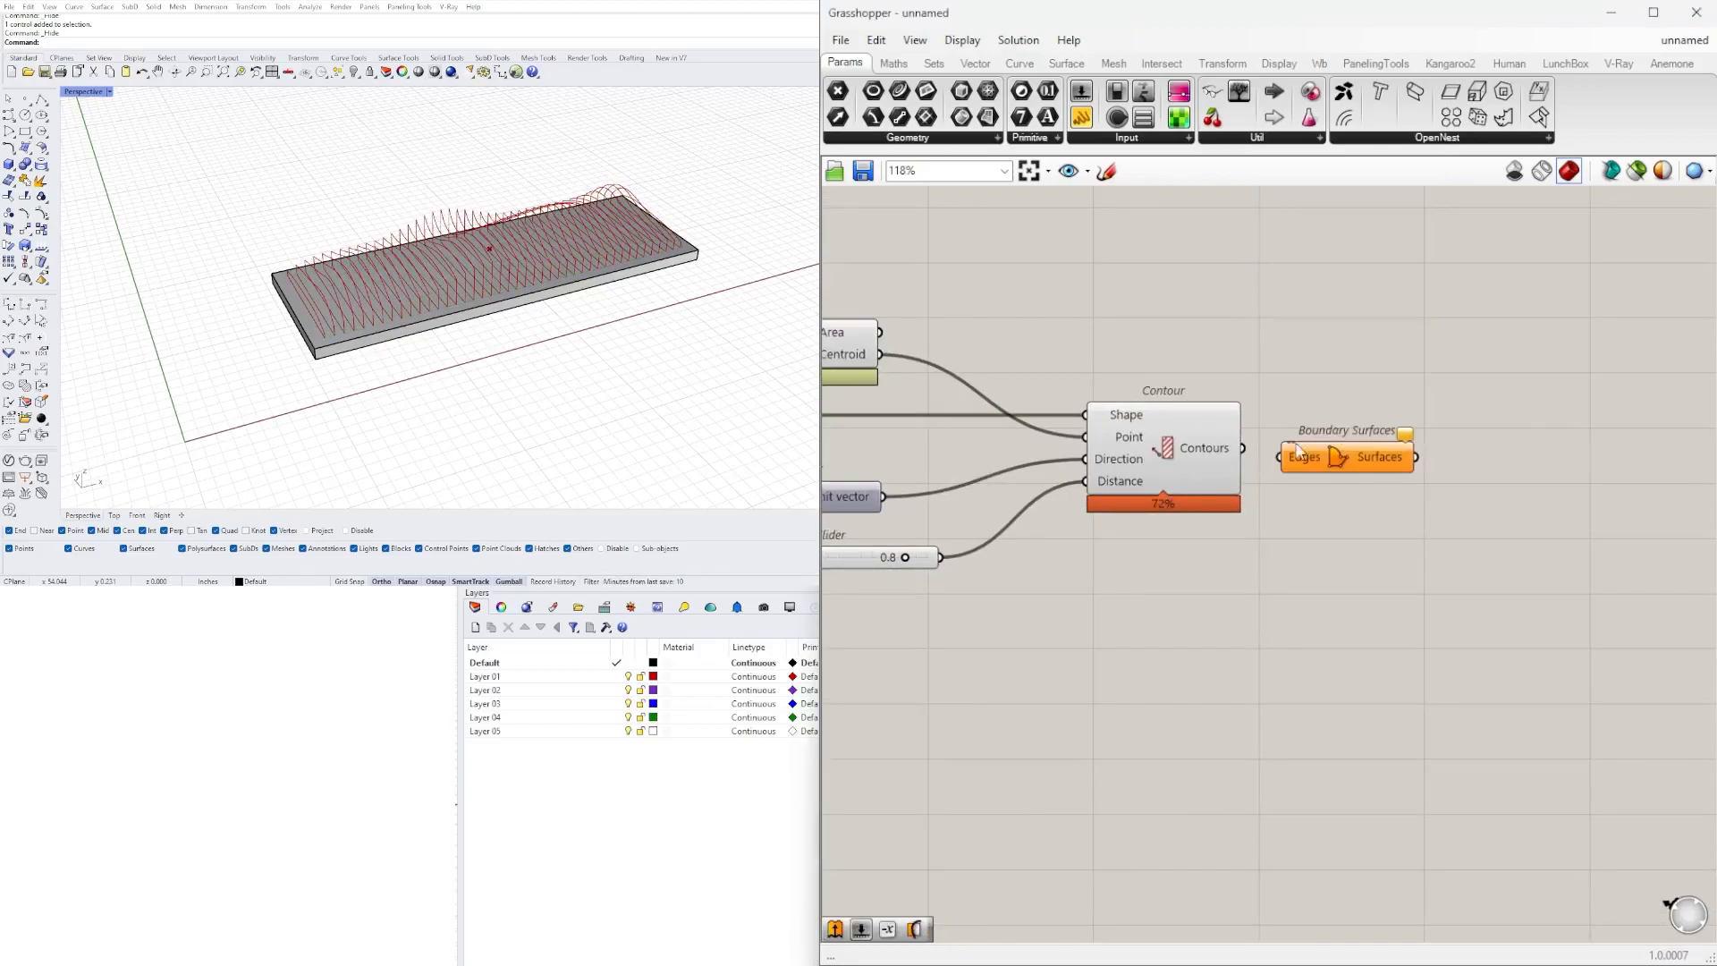
scroll(1250, 444, "up", 3)
left_click_drag(1240, 452, 1363, 455)
left_click(1342, 563)
- Inspect the filled contour slices and move Boundary Surfaces further away from Contour
scroll(358, 267, "up", 4)
right_click_drag(391, 299, 518, 215)
scroll(518, 215, "up", 2)
right_click_drag(1413, 439, 1294, 460)
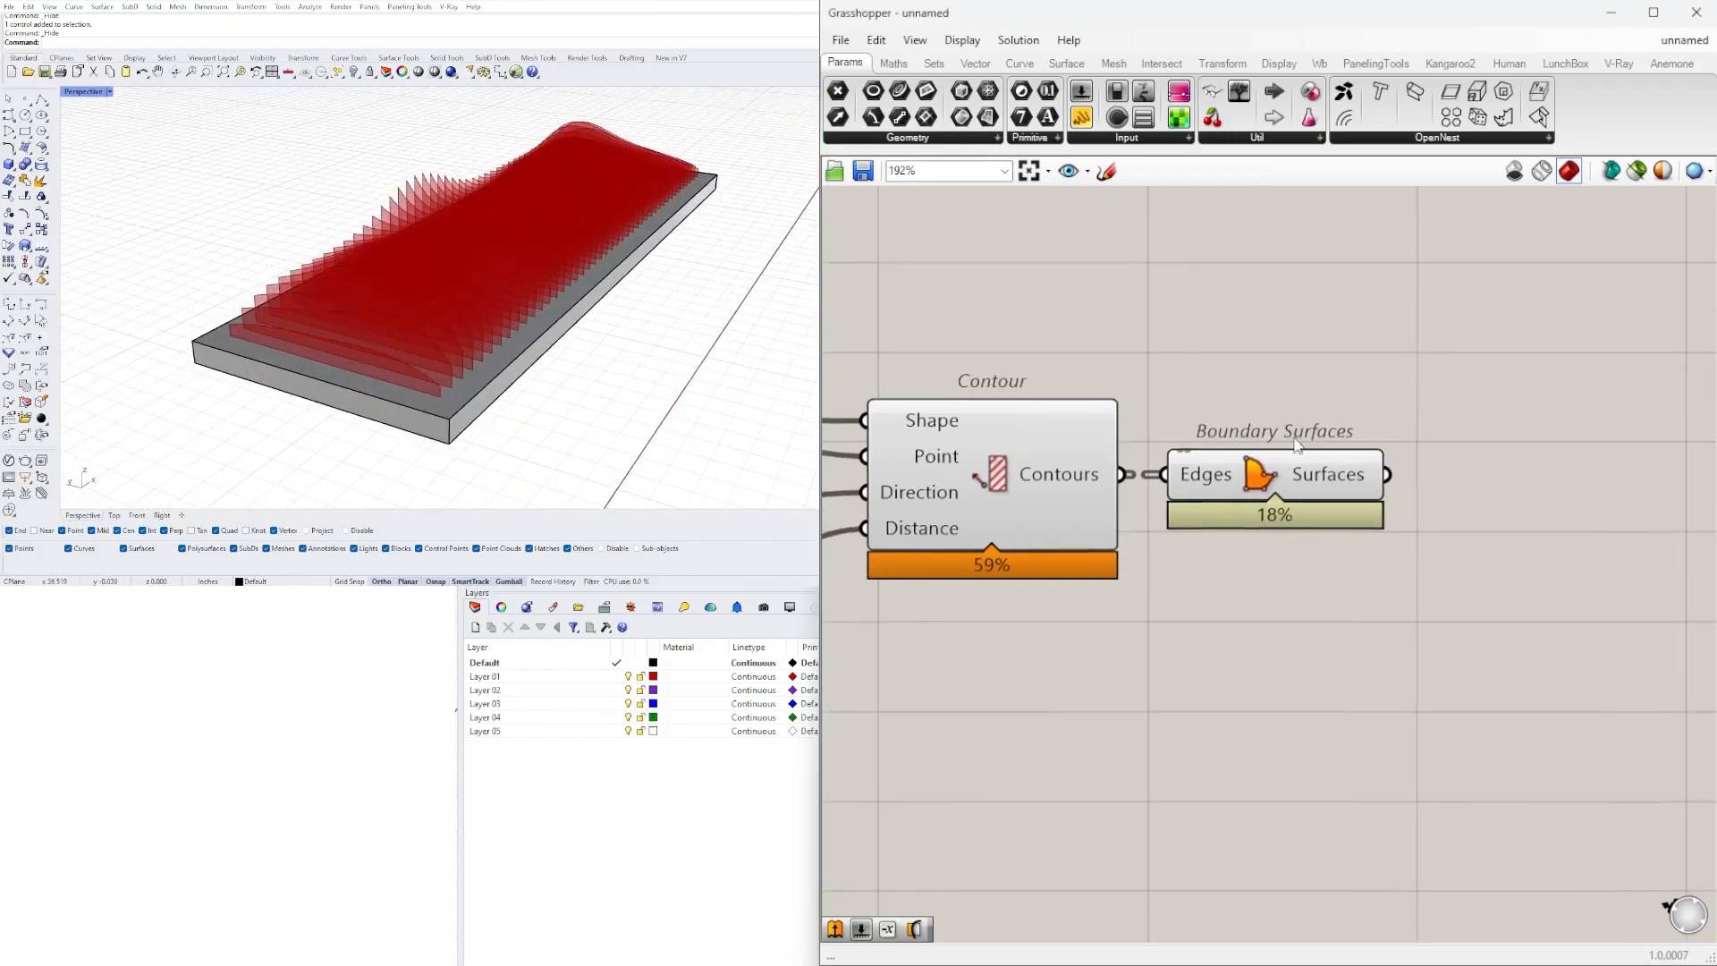
scroll(1294, 459, "down", 1)
left_click_drag(1275, 459, 1417, 461)
right_click_drag(501, 286, 536, 299)
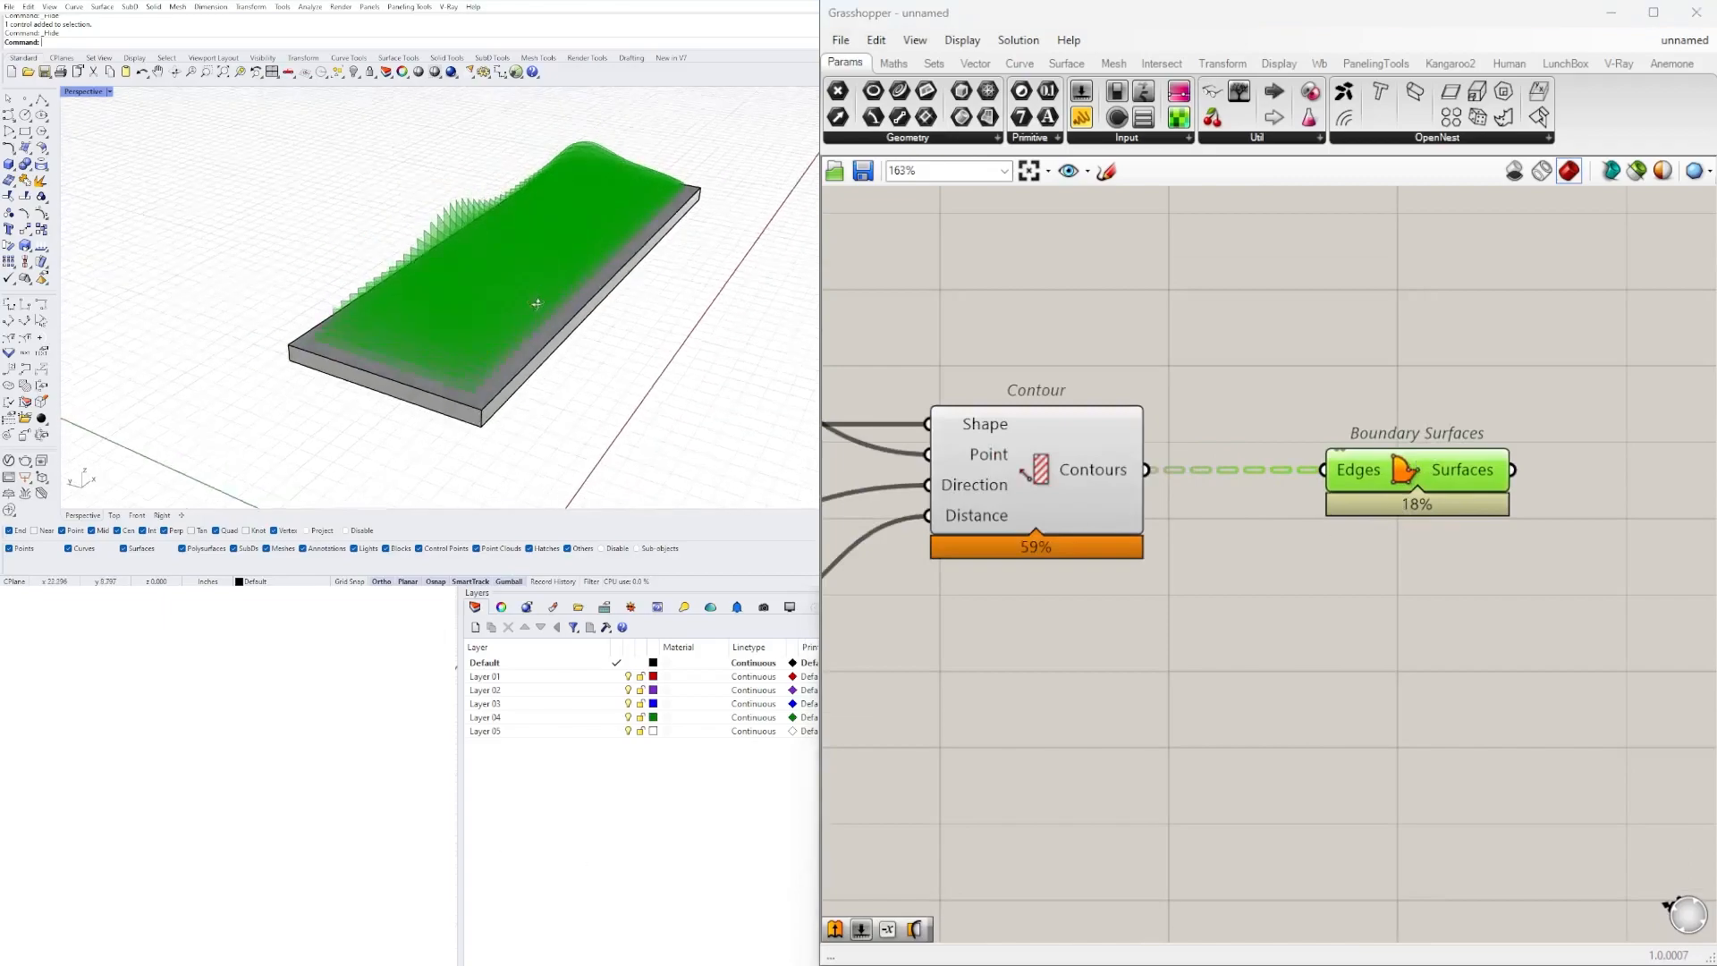
scroll(537, 299, "up", 1)
- Add an Extrude component and connect the Surfaces output of Boundary Surfaces to its Base input
right_click_drag(1306, 537, 1210, 502)
left_click(1428, 652)
double_click(1428, 652)
type("EX")
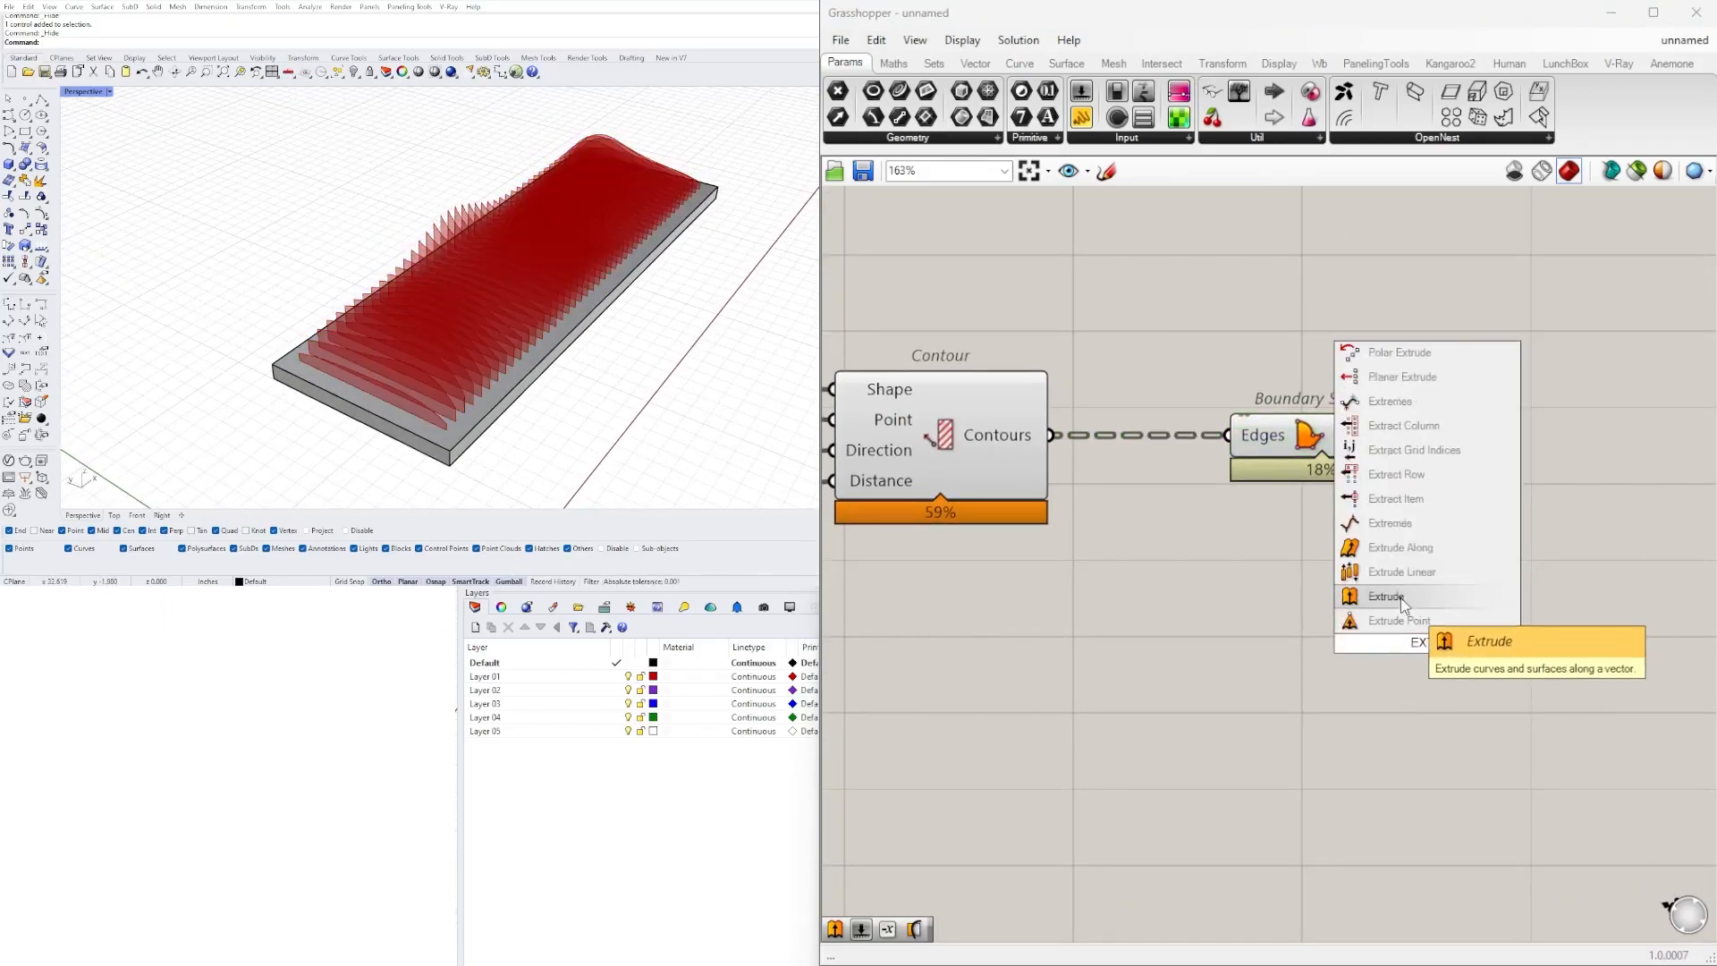
left_click(1400, 597)
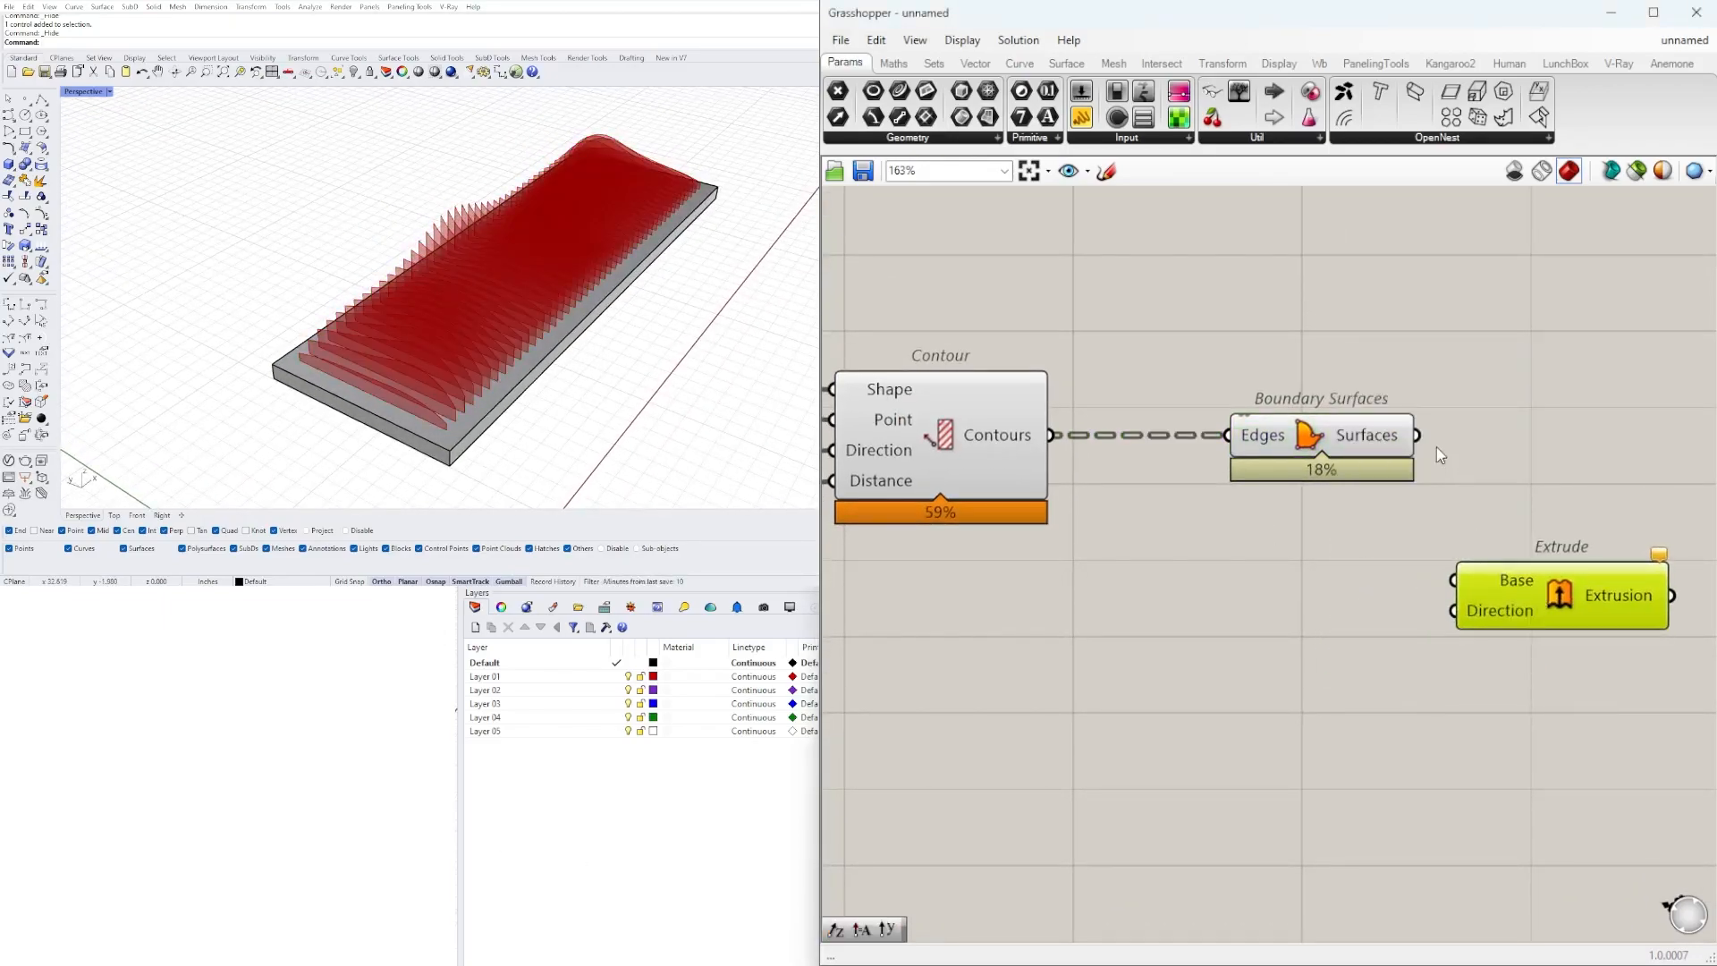
left_click_drag(1418, 435, 1568, 523)
- Add a second Unit X vector component and place it beneath Contour
scroll(1297, 626, "down", 3)
right_click_drag(1038, 662, 1416, 598)
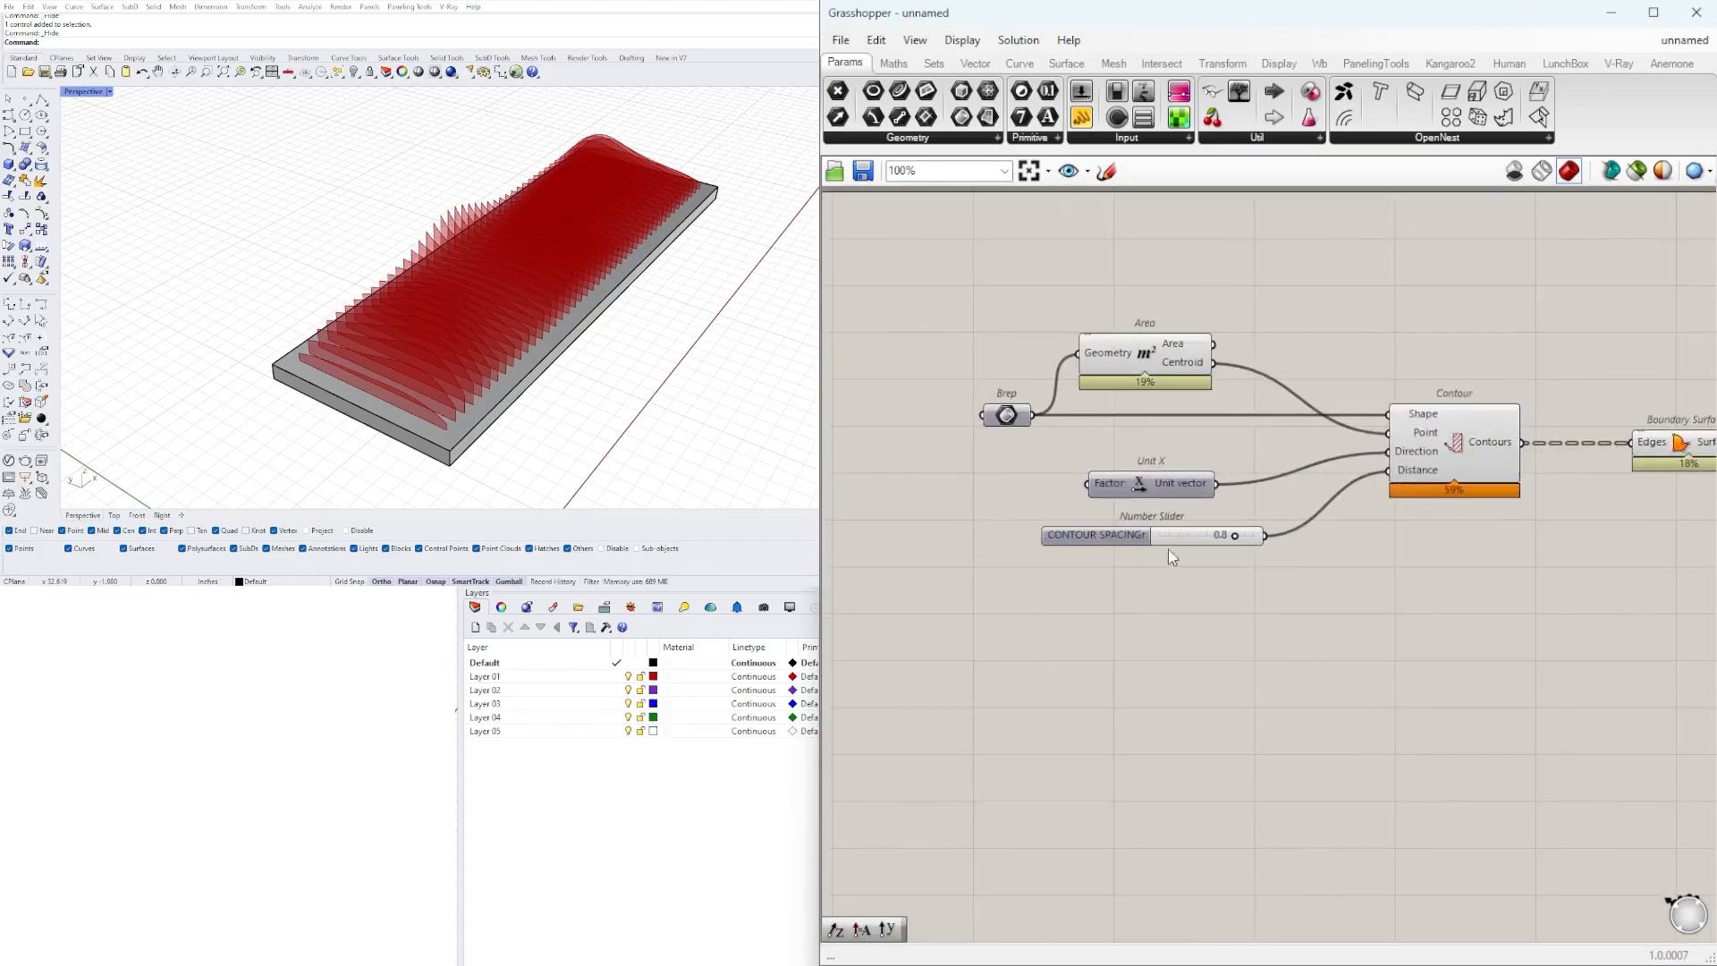
double_click(1309, 590)
type("x")
left_click(1295, 567)
left_click_drag(1326, 594, 1352, 544)
- Connect the CONTOUR SPACING slider to the new Unit X's Factor and its Unit vector output to Extrude's Direction input
scroll(1028, 577, "down", 2)
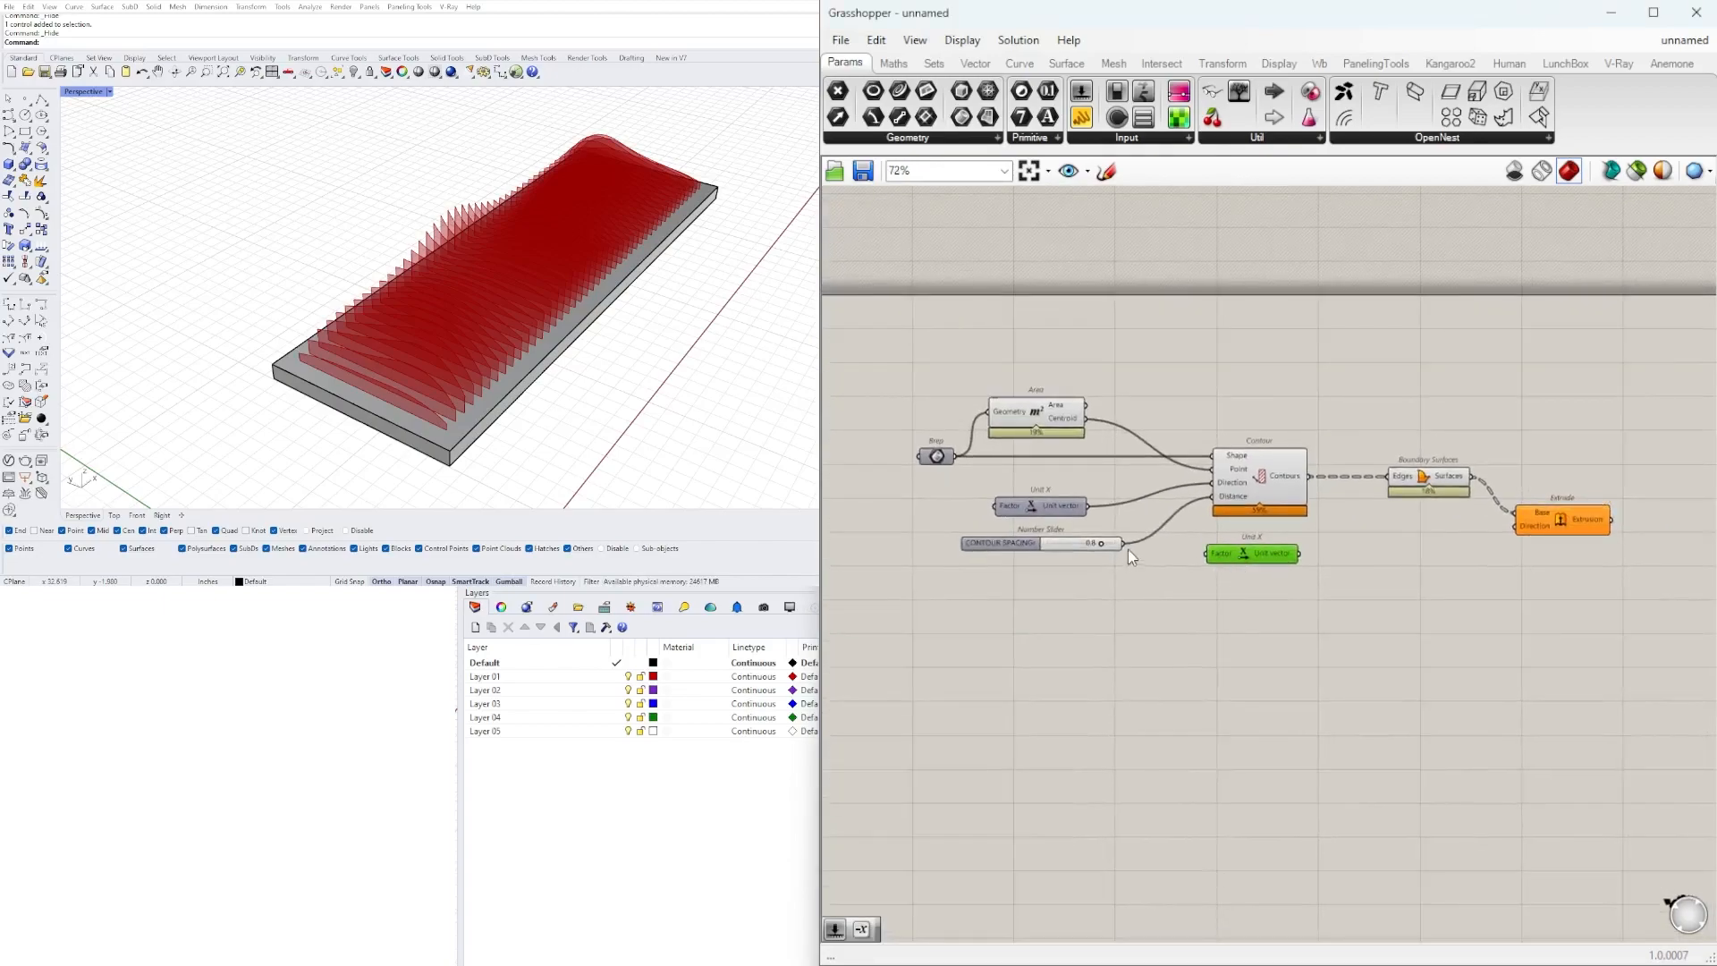
left_click_drag(1123, 543, 1192, 553)
left_click_drag(1193, 553, 1246, 556)
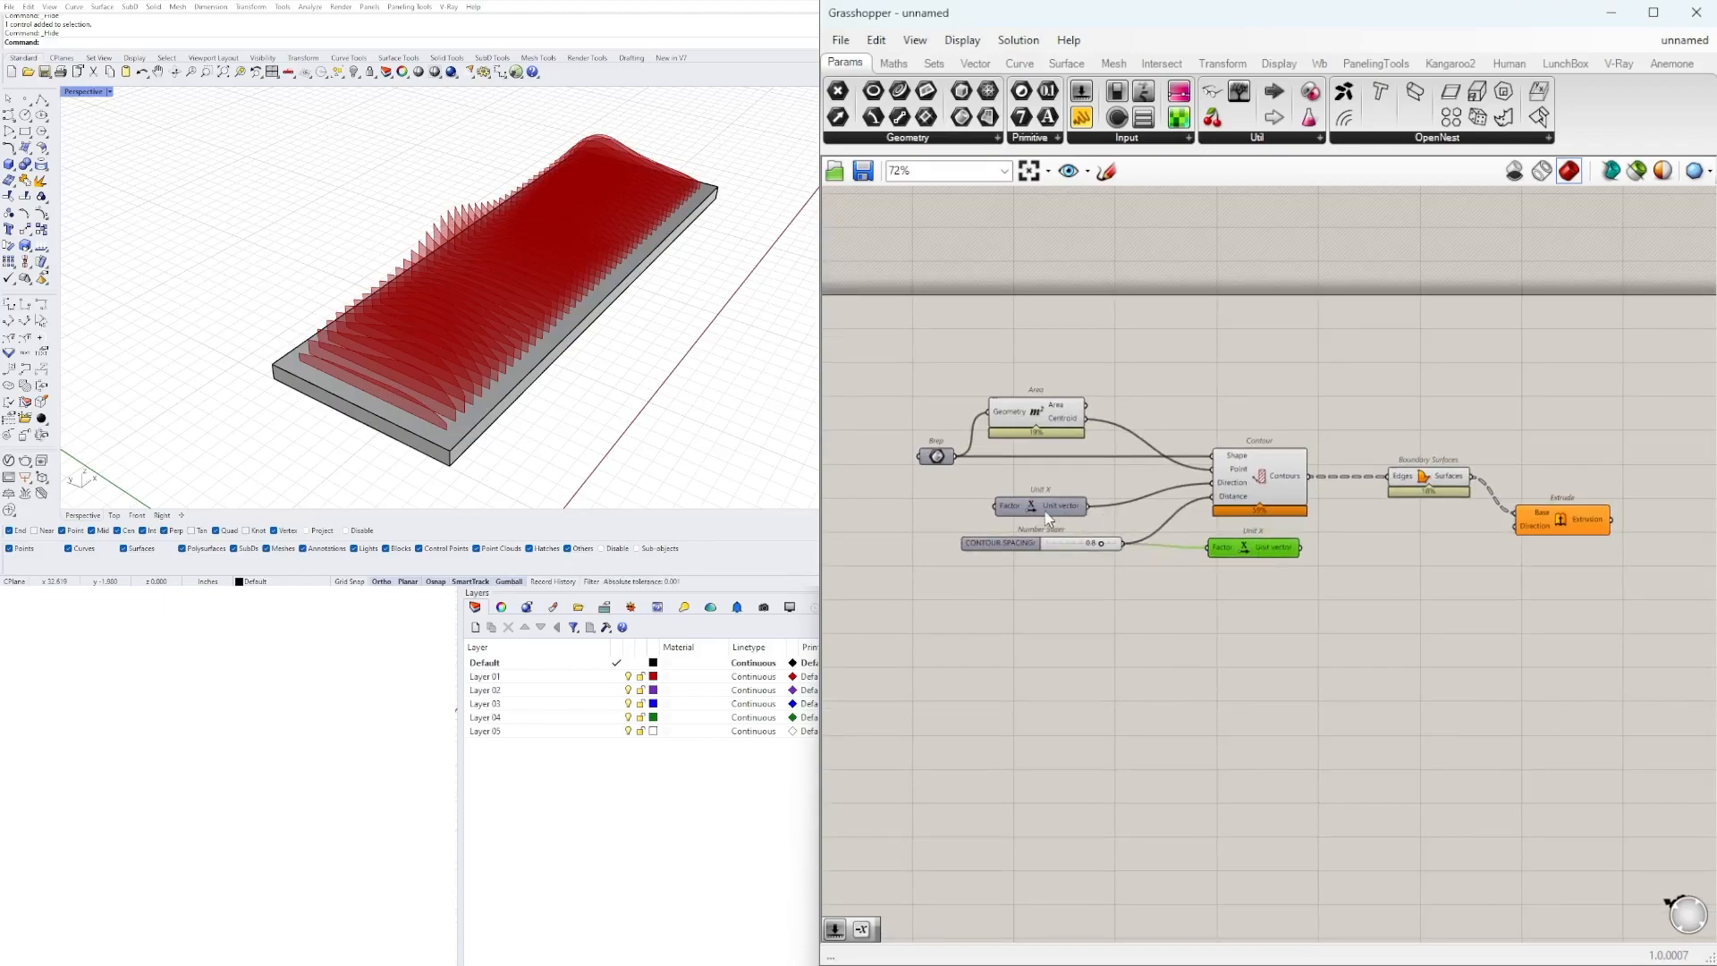
left_click_drag(1361, 534, 1580, 544)
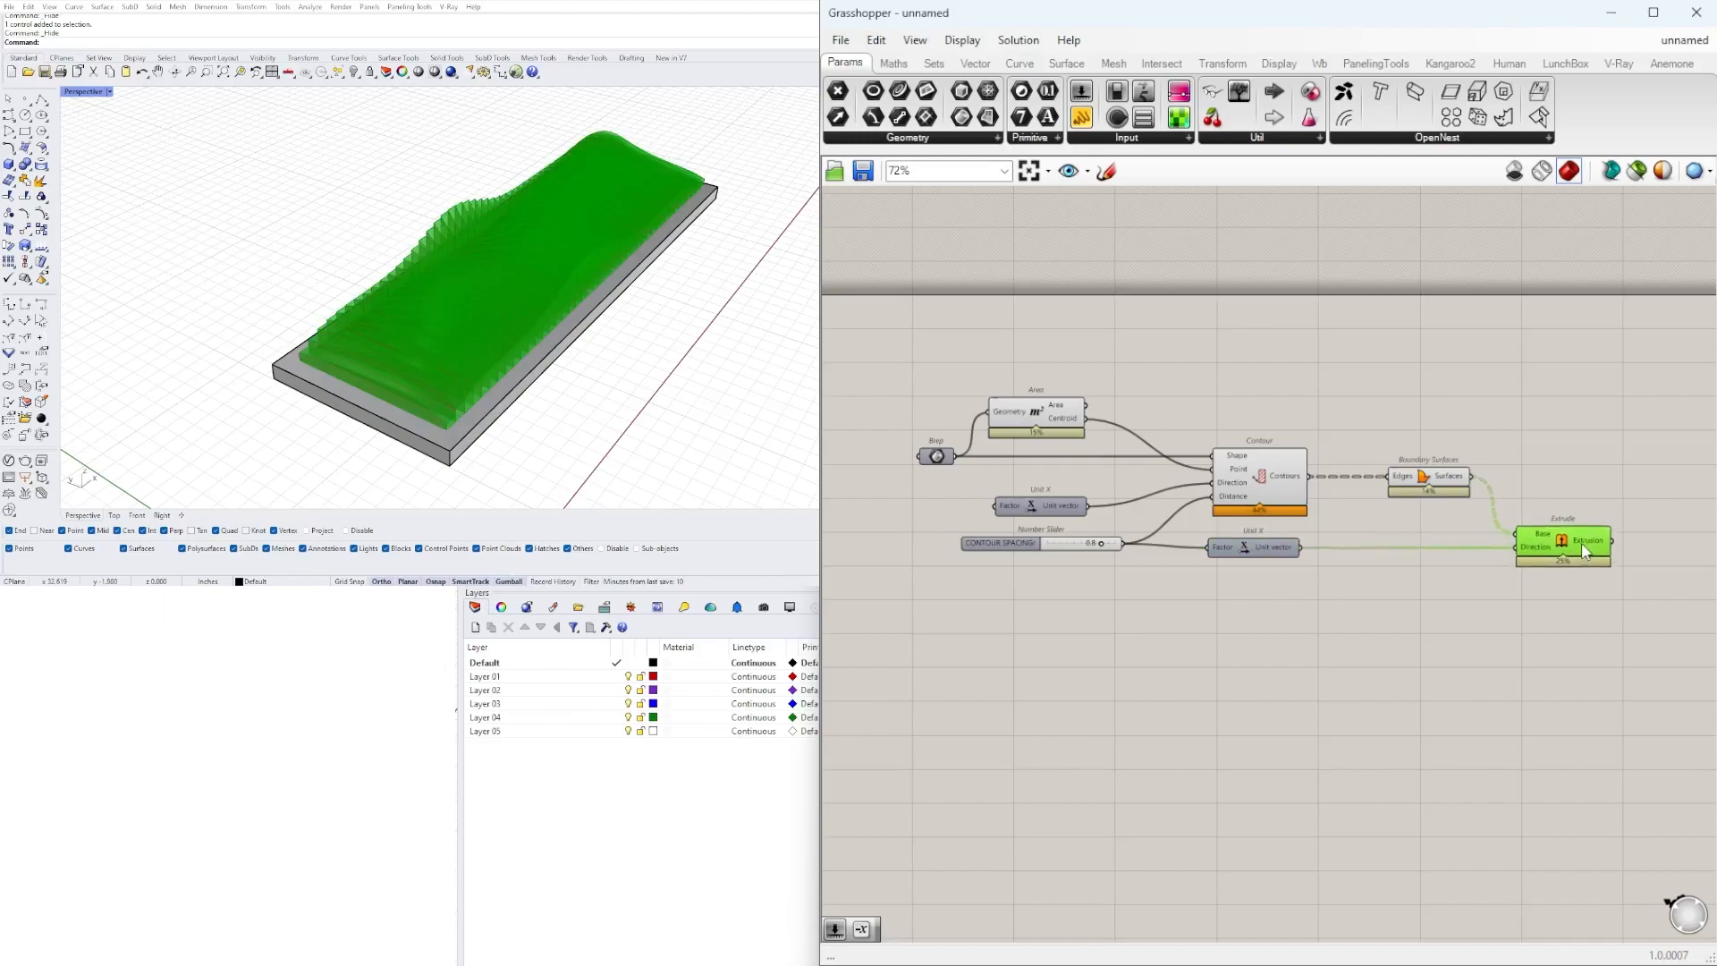
left_click(1468, 602)
- Turn off the previews of Contour and Boundary Surfaces and inspect the extruded slices up close
left_click_drag(1470, 549, 1250, 442)
scroll(1252, 439, "down", 1)
middle_click(1257, 441)
left_click(1317, 390)
right_click_drag(624, 291, 653, 223)
scroll(1260, 573, "up", 2)
- Add a Division component with divisor 2 and wire it between the second Unit X and Extrude's Direction input
left_click(1260, 574)
left_click_drag(1269, 532, 1276, 527)
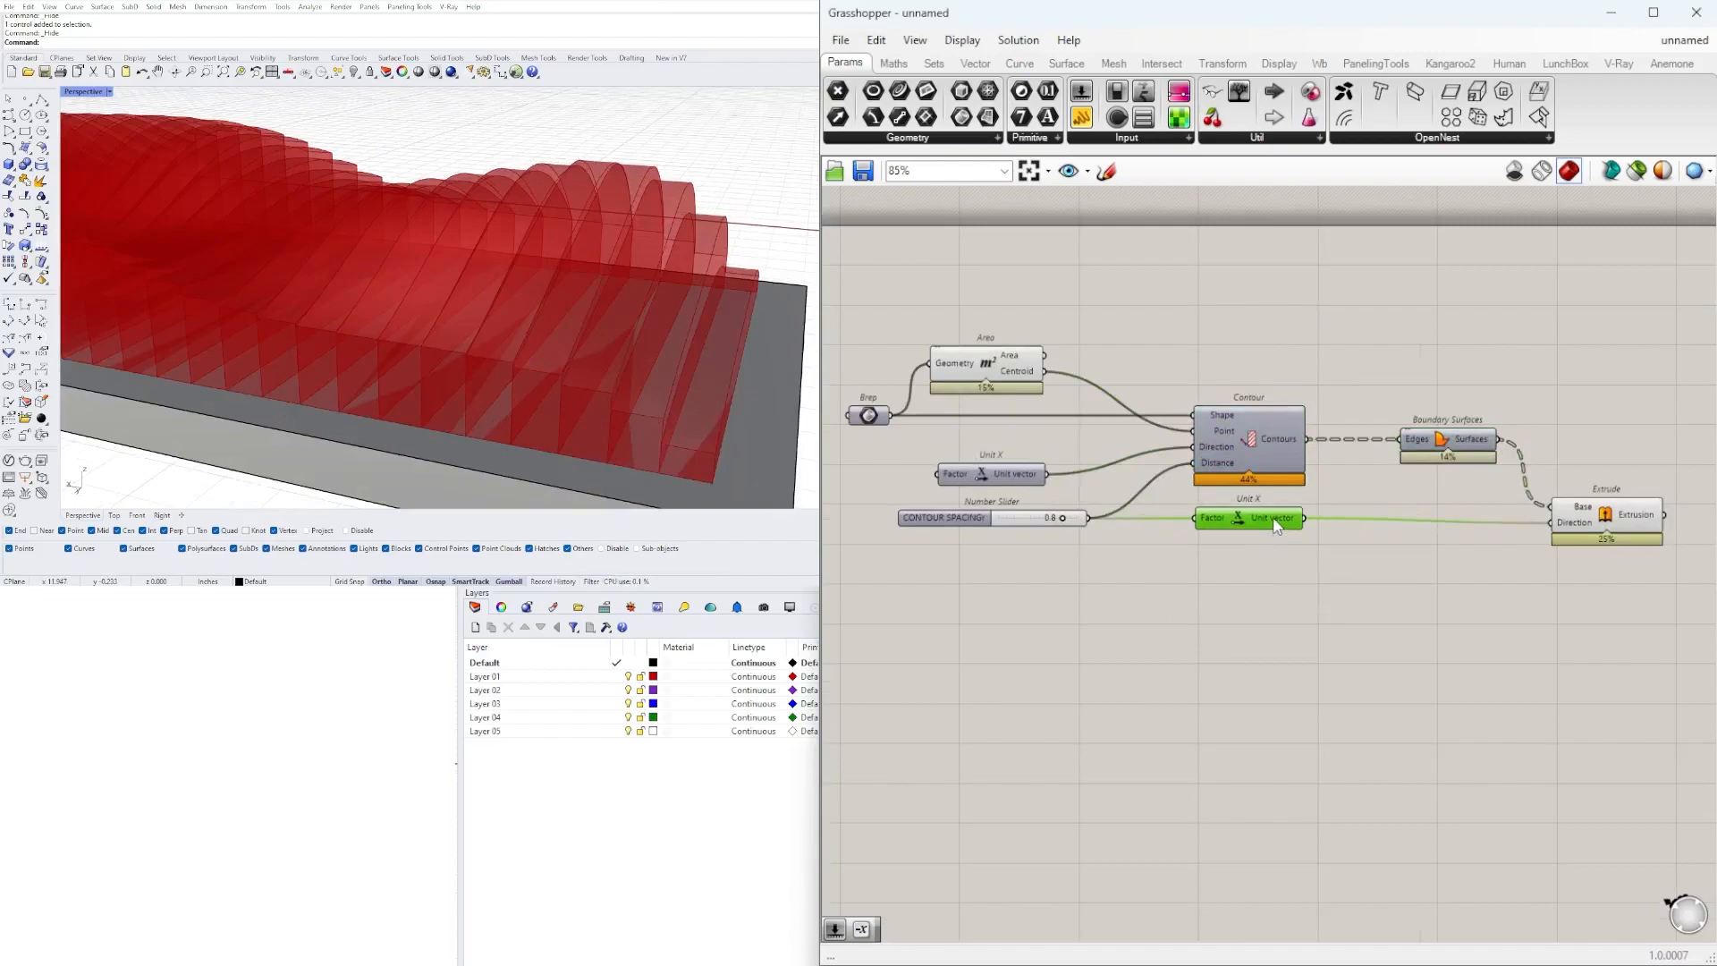
double_click(1405, 575)
type("/2")
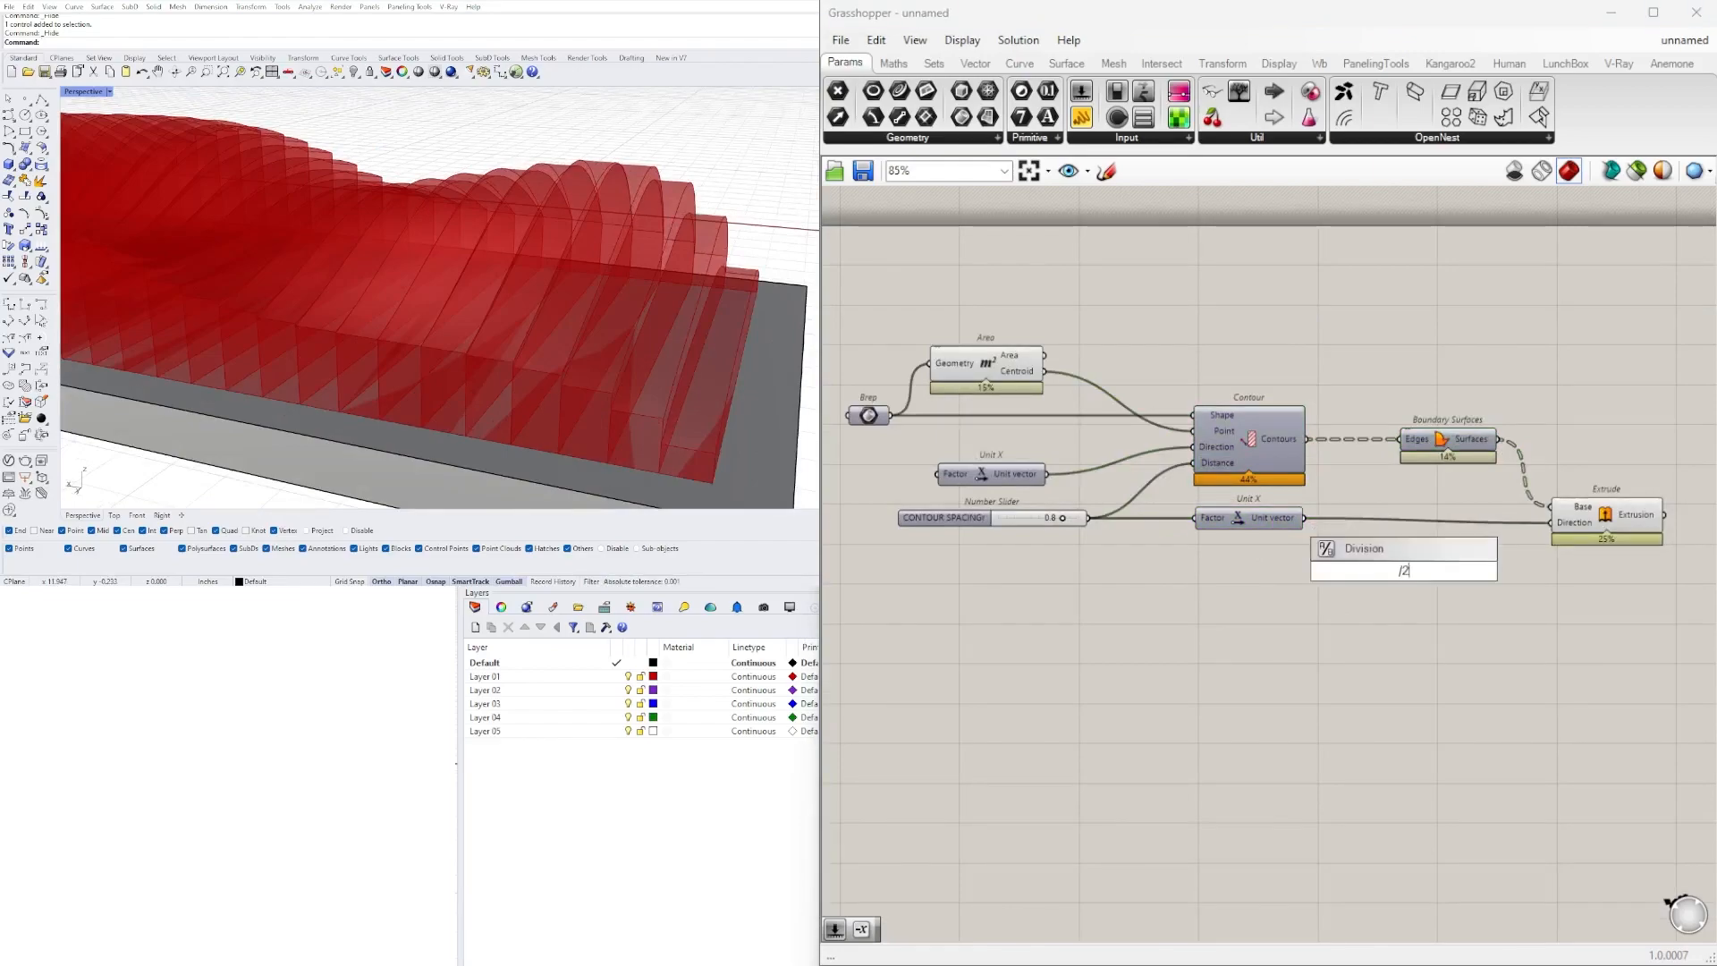
key("Return")
left_click_drag(1304, 518, 1547, 523)
left_click_drag(1395, 572, 1360, 526)
- Examine the gaps between the extruded slices along the edge of the base
scroll(628, 286, "down", 5)
right_click_drag(628, 286, 370, 288)
scroll(357, 324, "down", 3)
right_click_drag(357, 323, 412, 289)
scroll(283, 390, "up", 3)
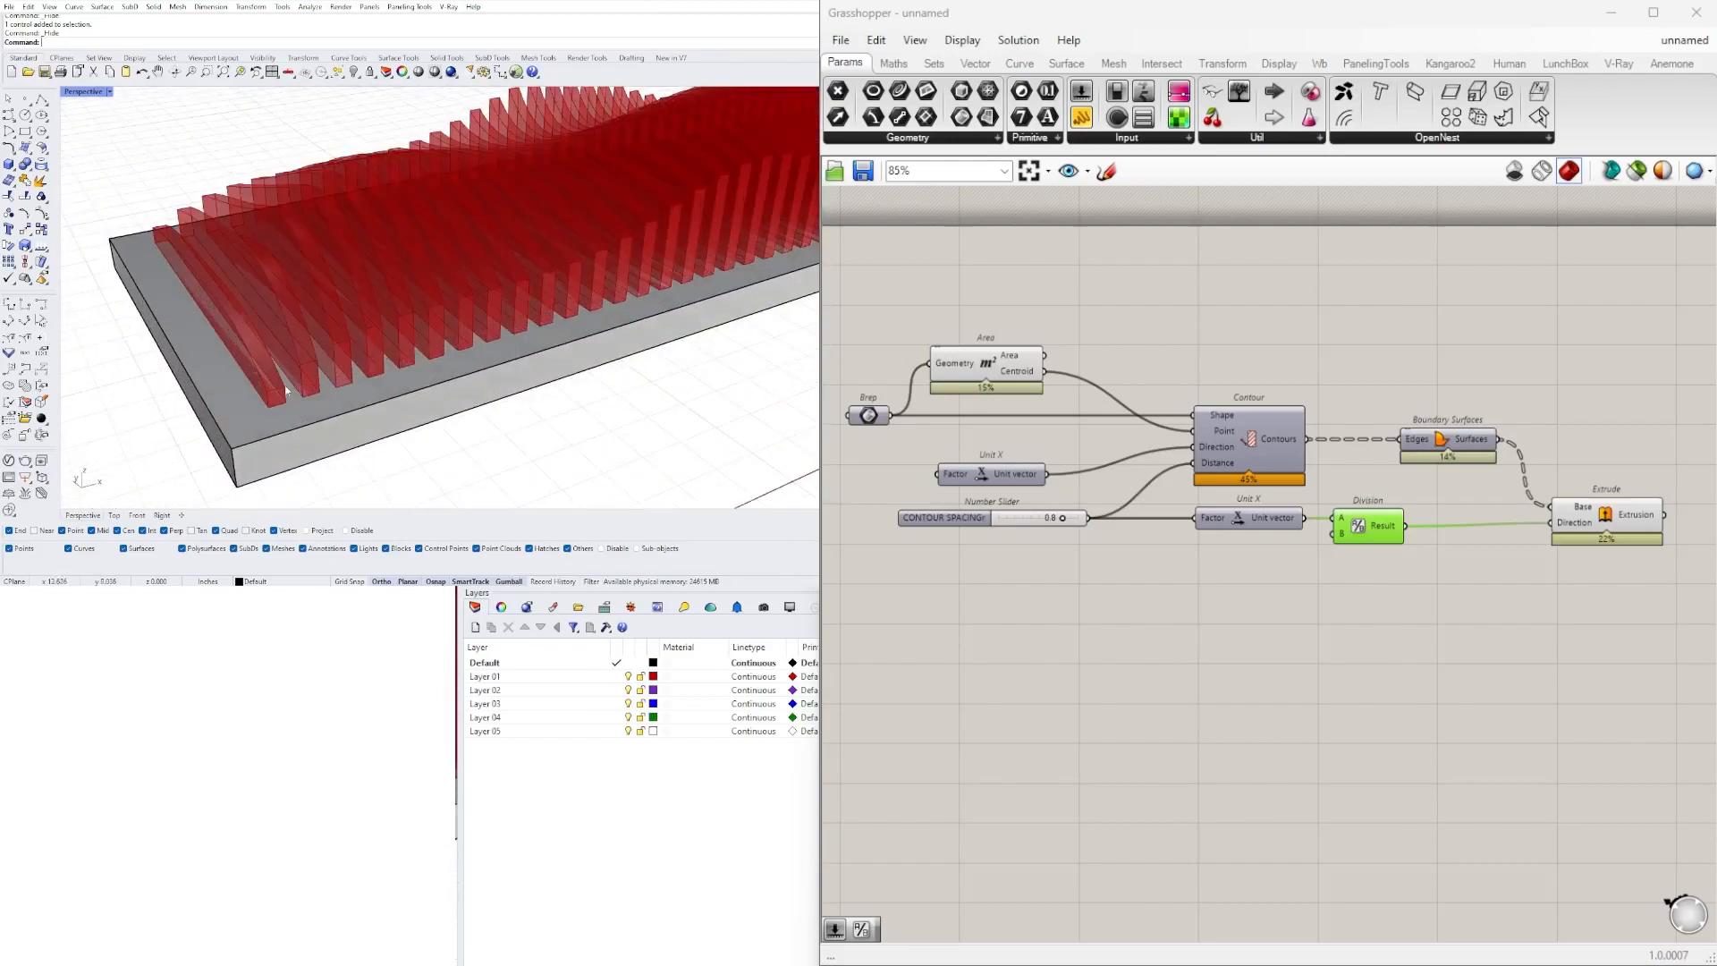
scroll(1211, 551, "up", 2)
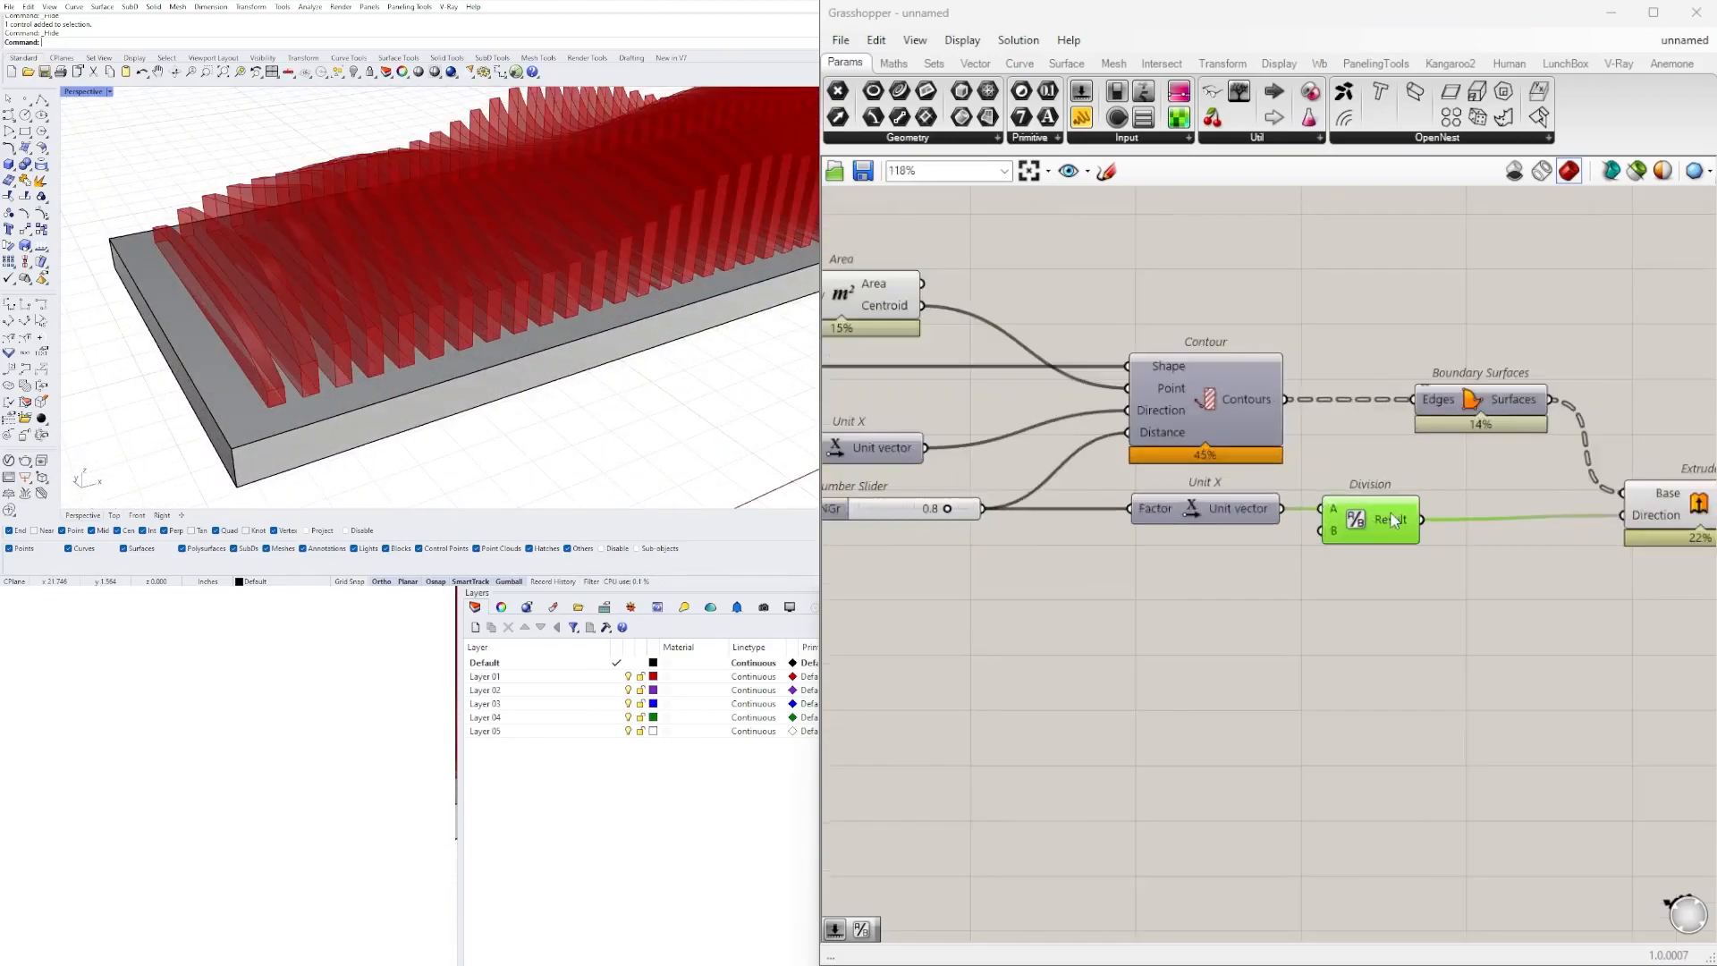
scroll(279, 404, "up", 2)
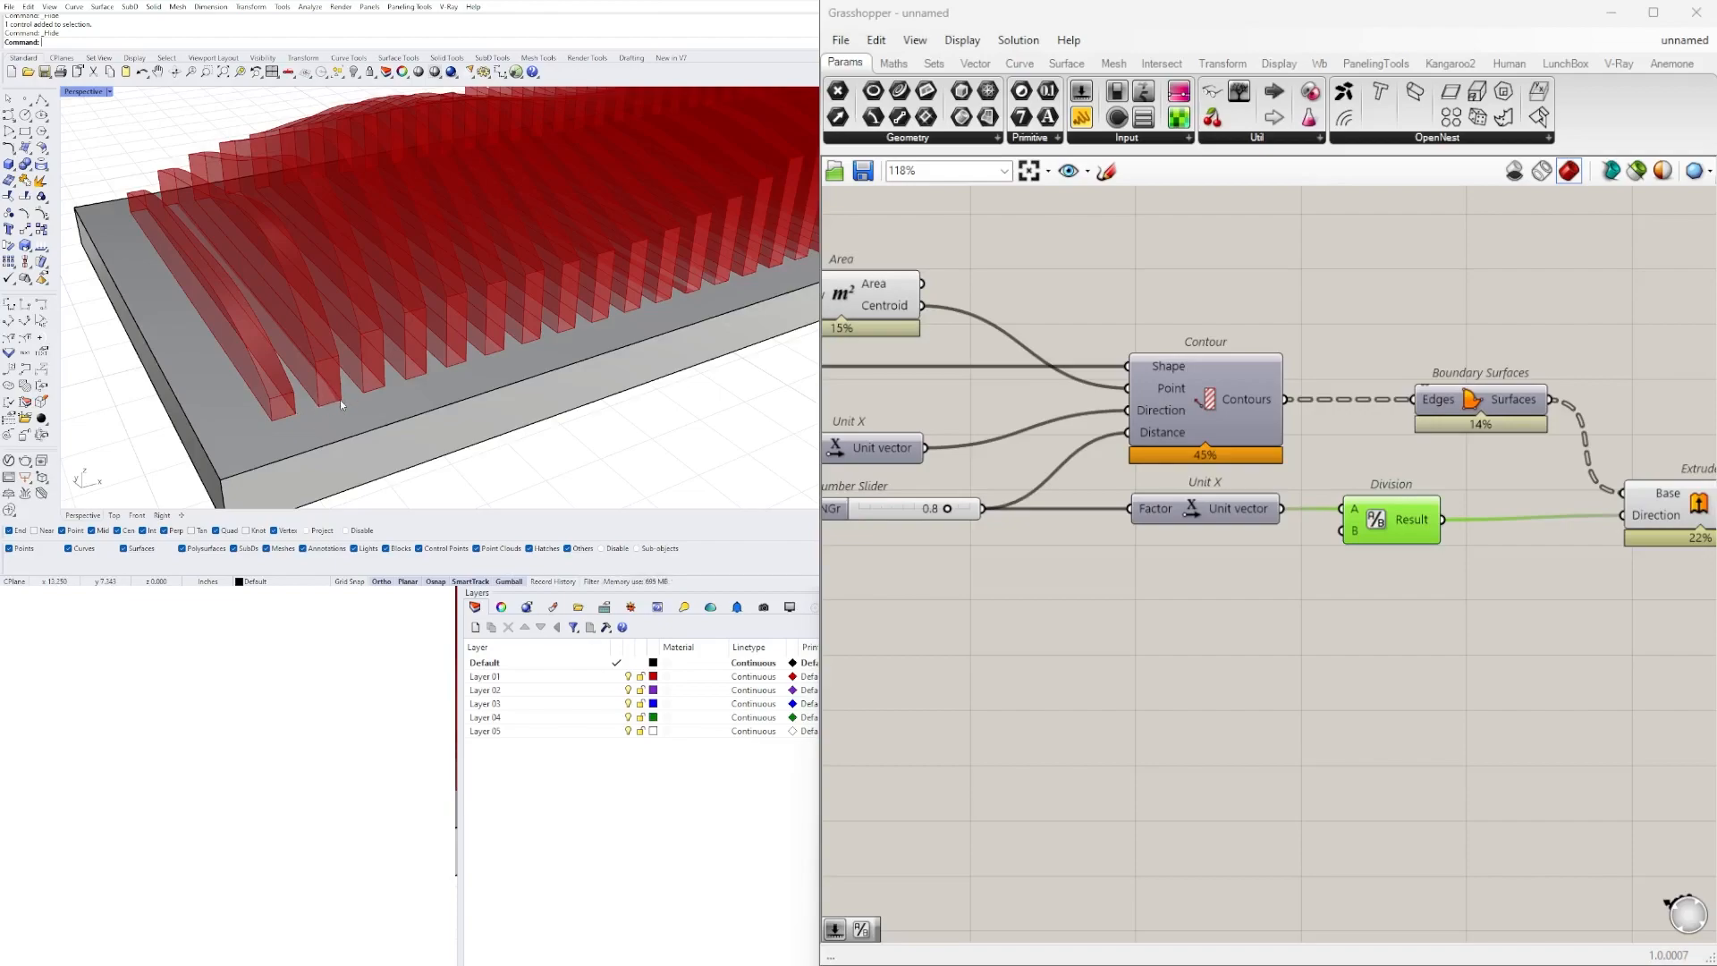
- Add a number slider, connect it to Division's B input and set it to 2
left_click(1467, 592)
double_click(1186, 596)
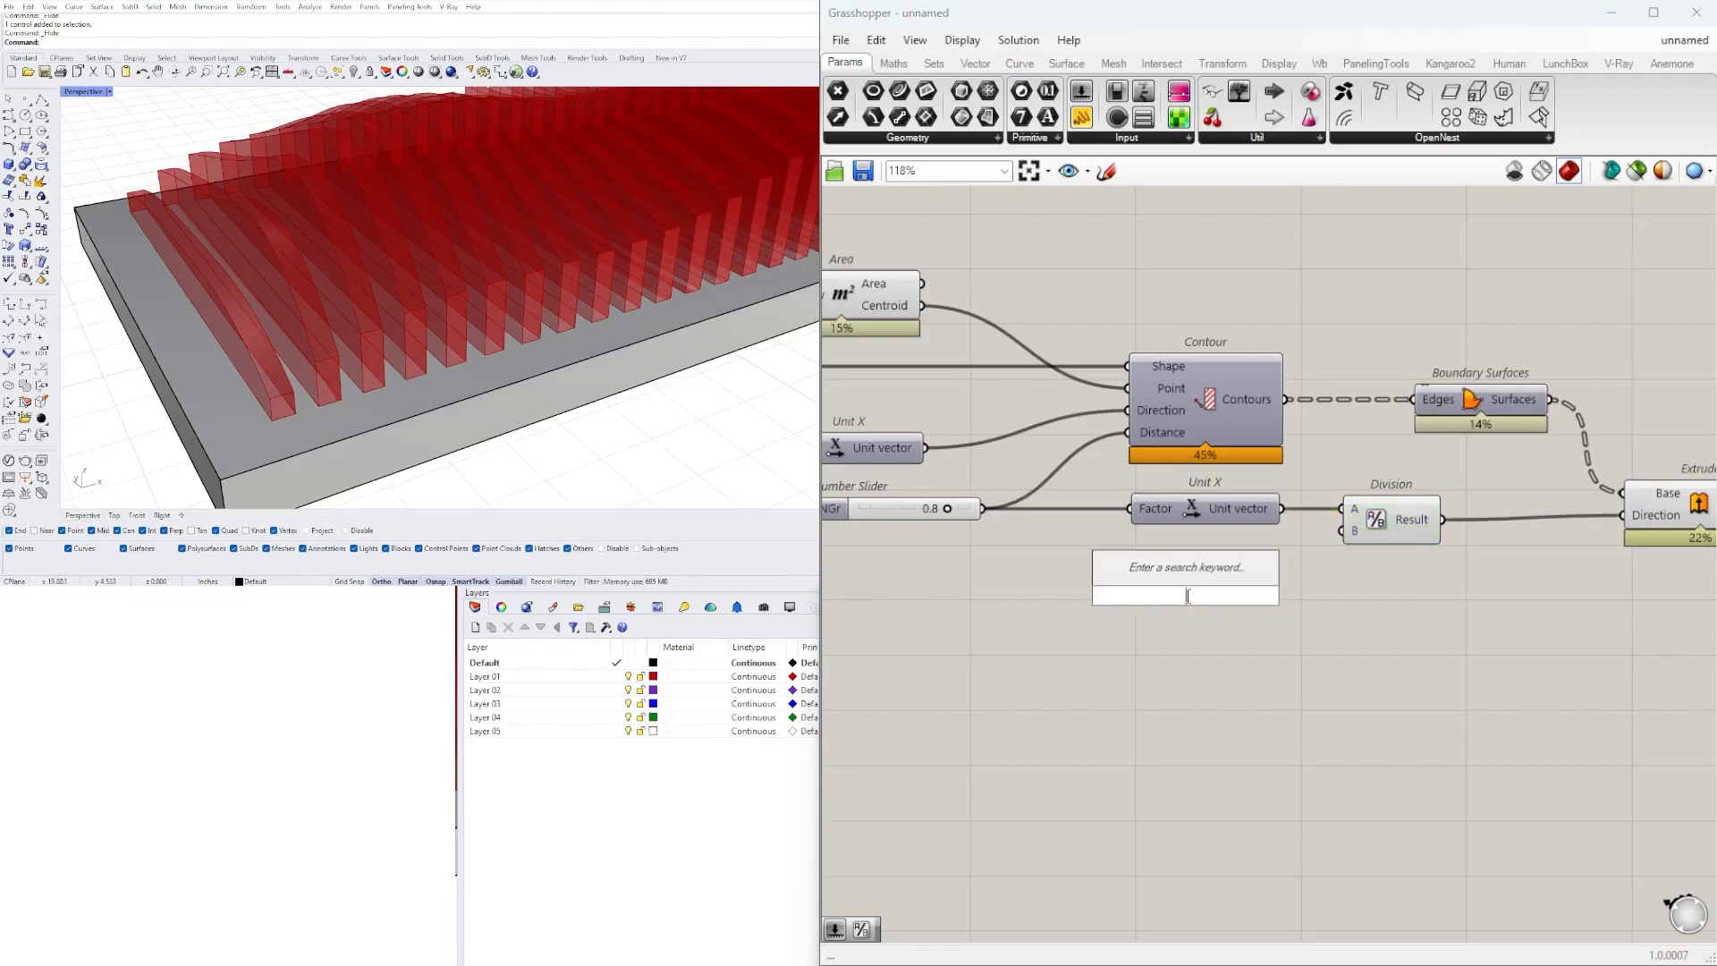
type("3")
key("Return")
scroll(1302, 599, "up", 3)
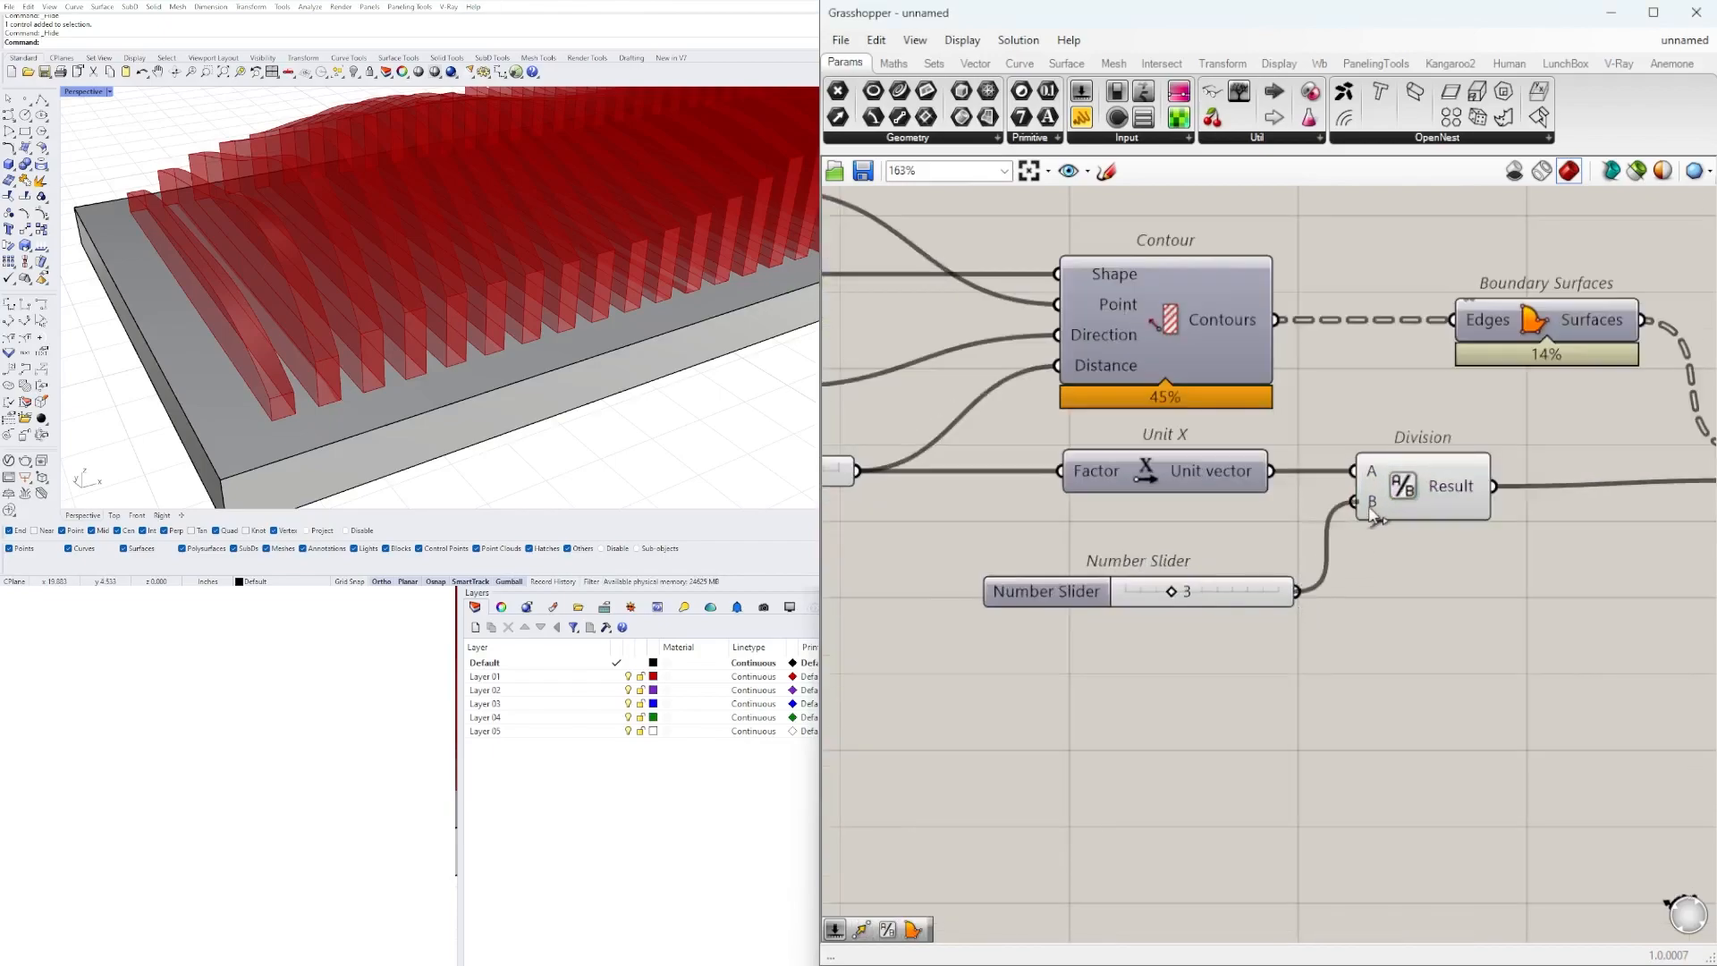
scroll(1253, 604, "up", 3)
mouse_move(1134, 583)
left_mouse_down()
mouse_move(1201, 581)
mouse_move(1083, 585)
mouse_move(1100, 583)
left_mouse_up()
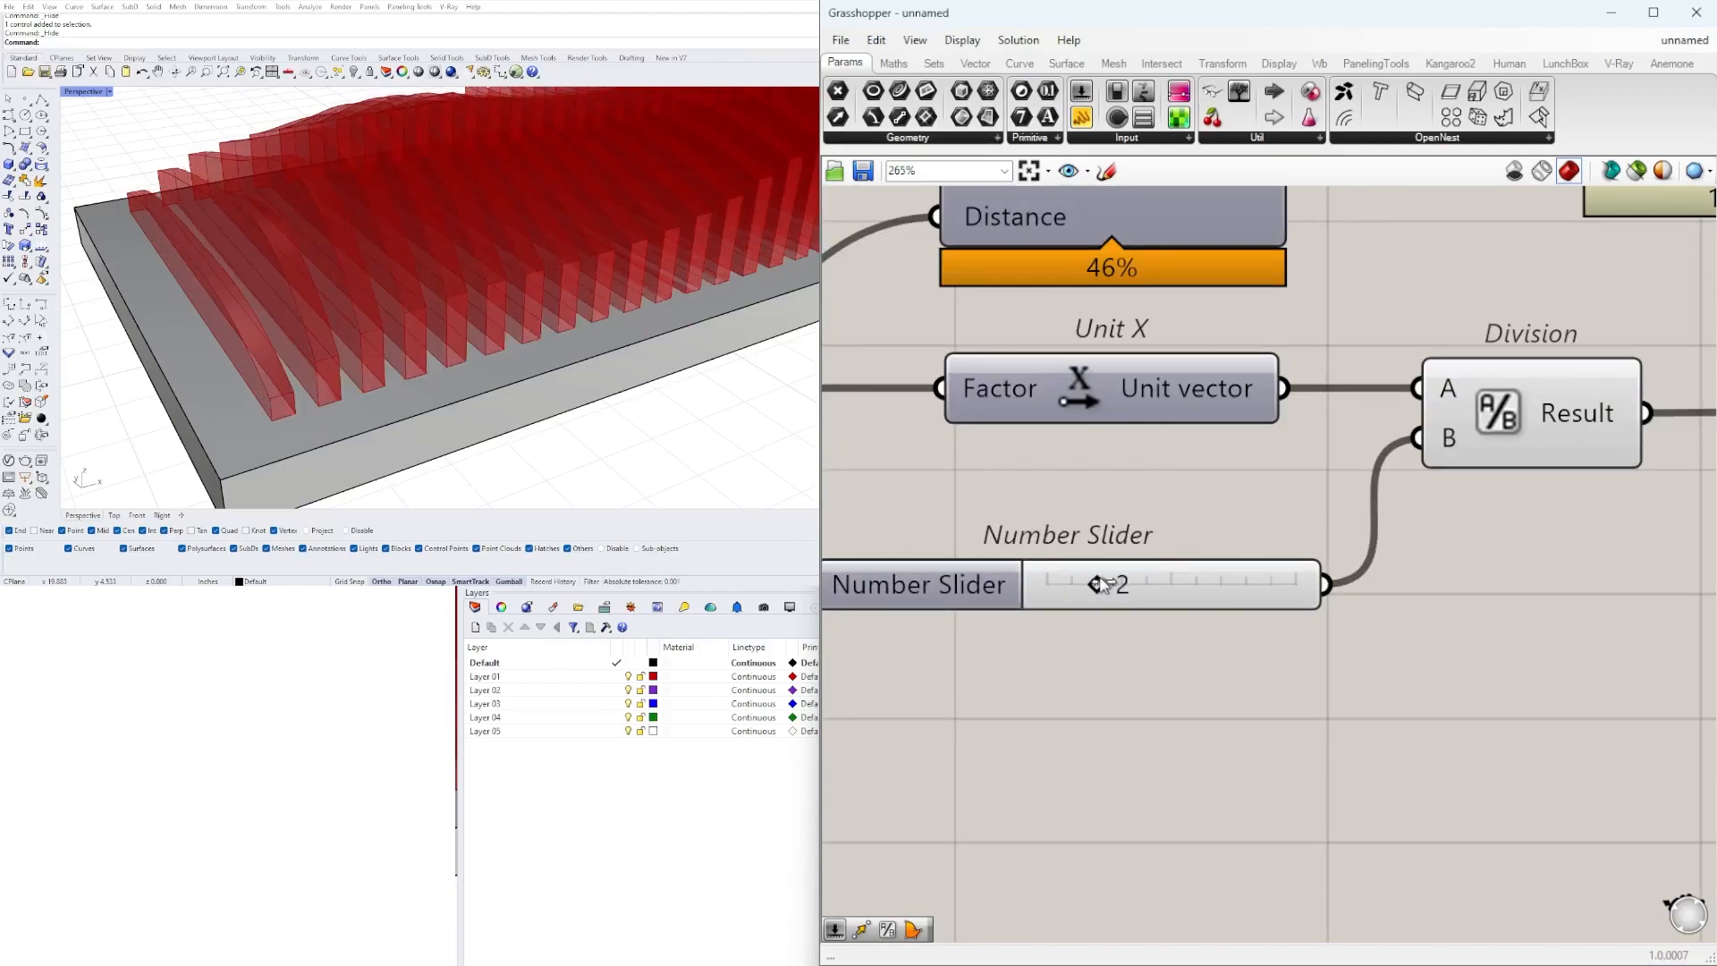
- Straighten the Division and Extrude components on the canvas and review the whole sliced form
scroll(418, 333, "down", 6)
right_click_drag(393, 335, 567, 334)
scroll(1162, 626, "down", 6)
right_click_drag(1252, 618, 1288, 583)
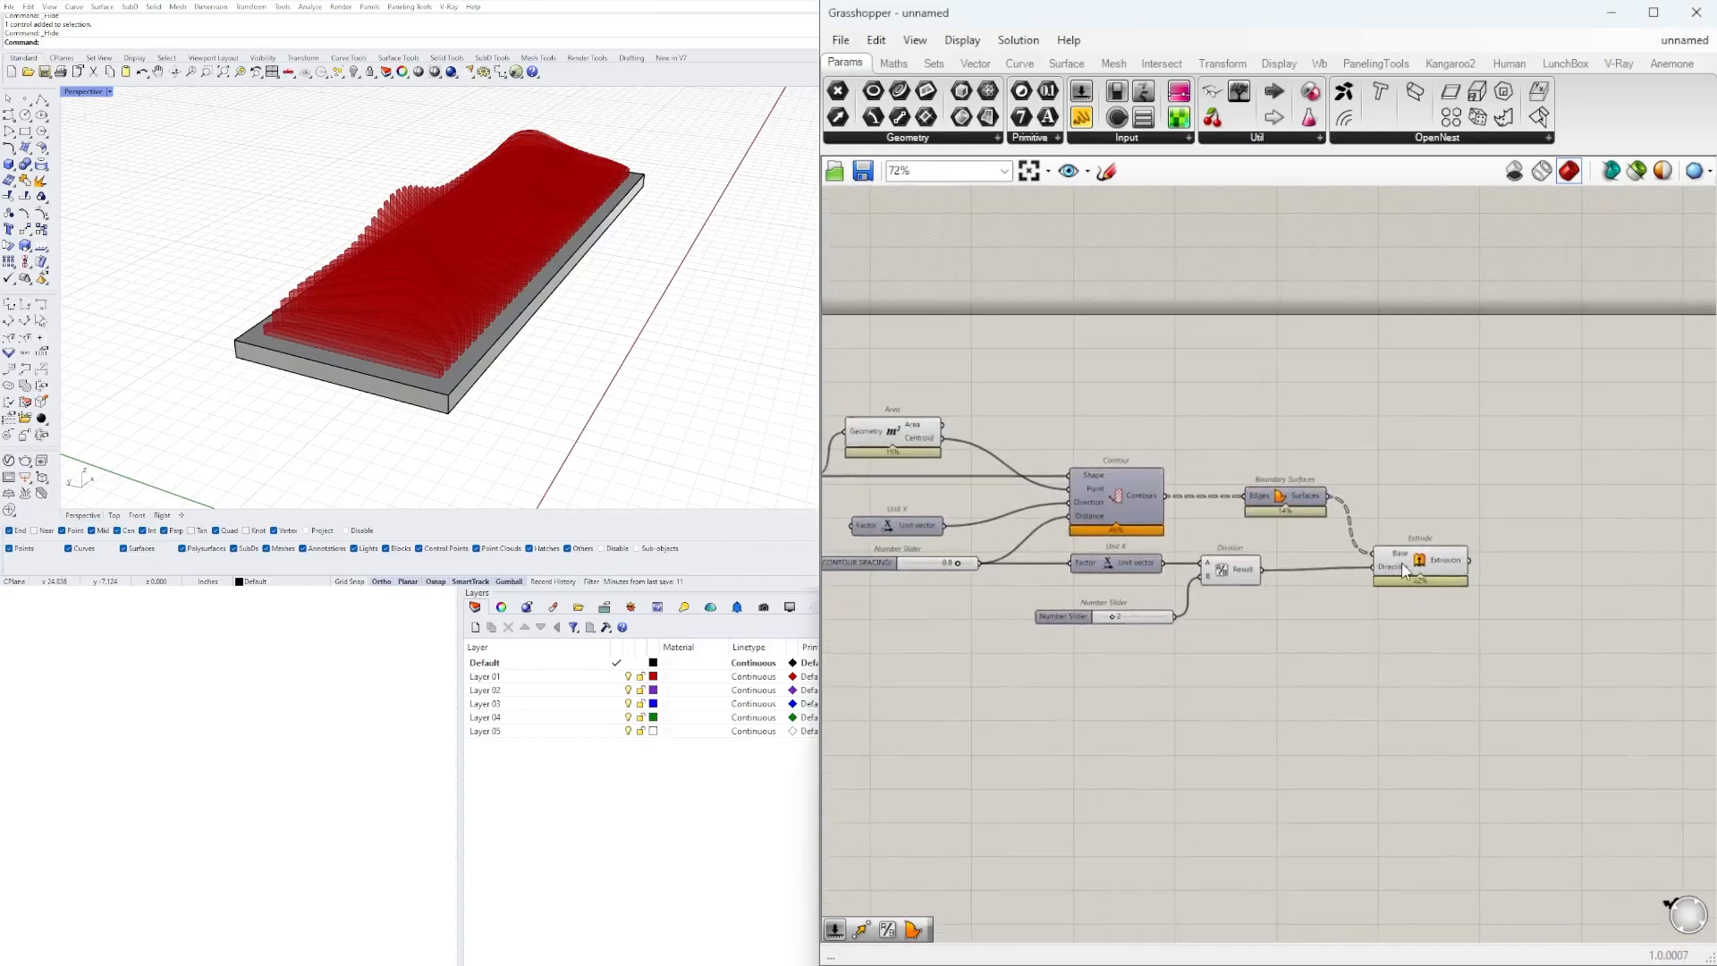
scroll(1322, 581, "up", 3)
left_click(1322, 581)
left_click_drag(1320, 575, 1333, 569)
left_click_drag(1539, 557, 1514, 556)
left_click(1549, 711)
right_click_drag(563, 358, 503, 338)
- Move the divisor slider lower, add a Unit Y vector beneath the second Unit X and connect CONTOUR SPACING to its Factor
right_click_drag(1002, 558, 1296, 504)
left_click_drag(1260, 588, 1259, 644)
left_click(1289, 501)
double_click(1281, 588)
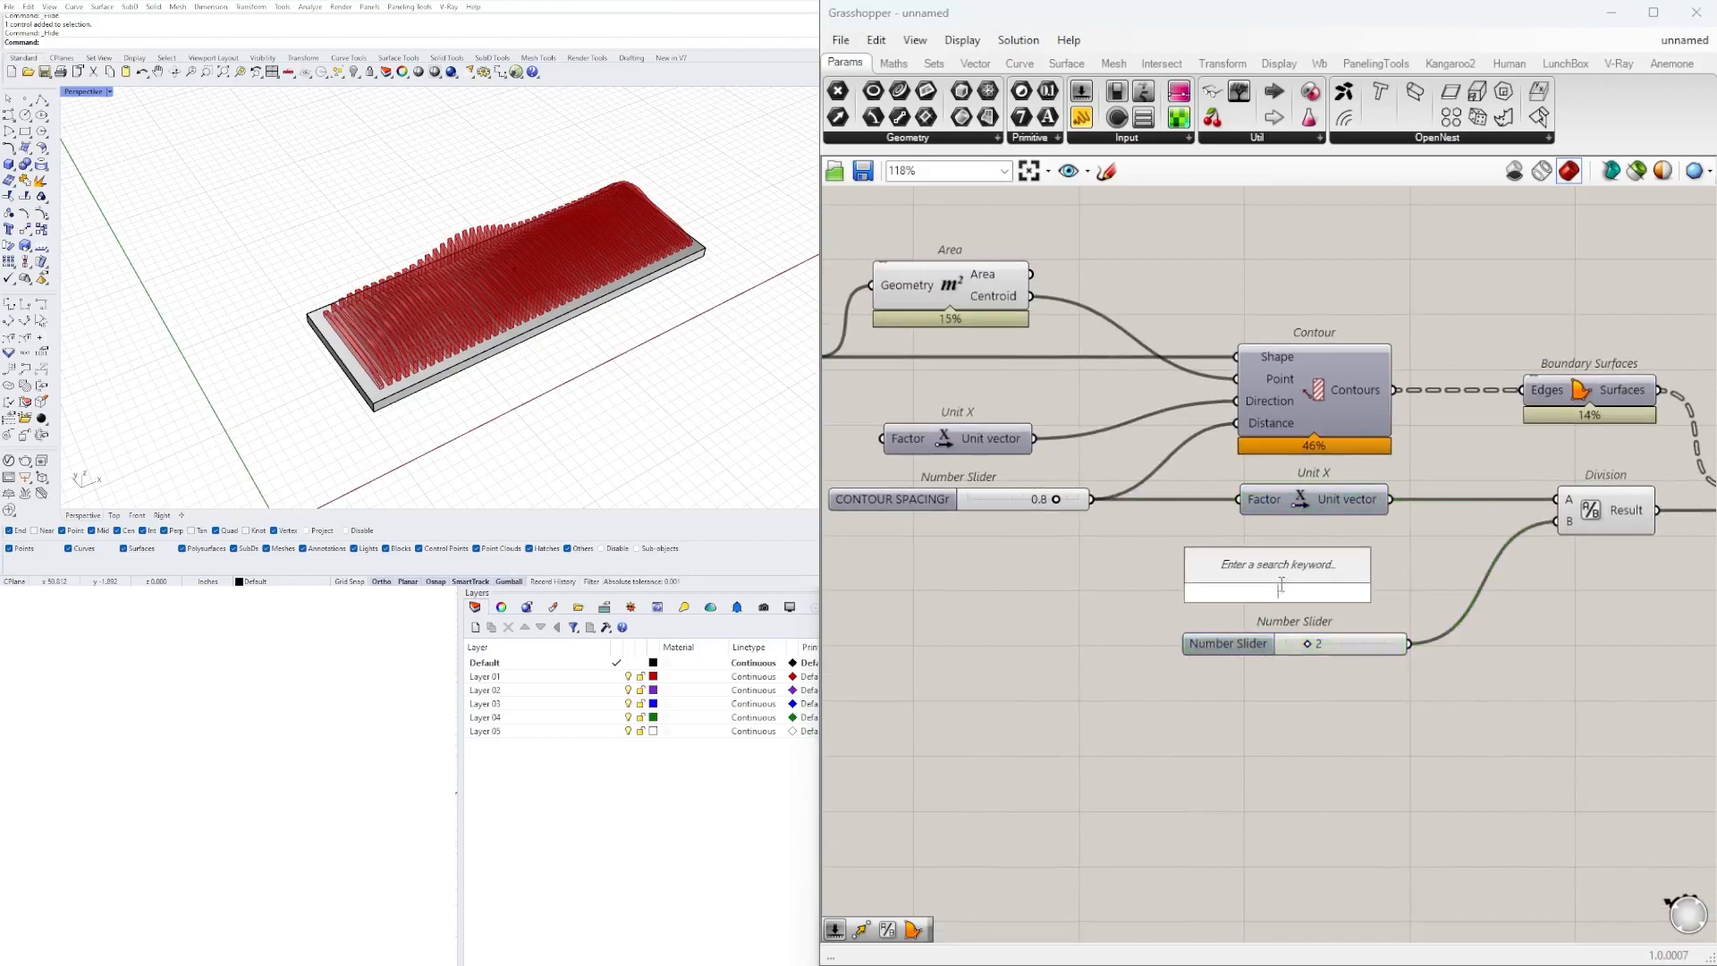
type("unit y")
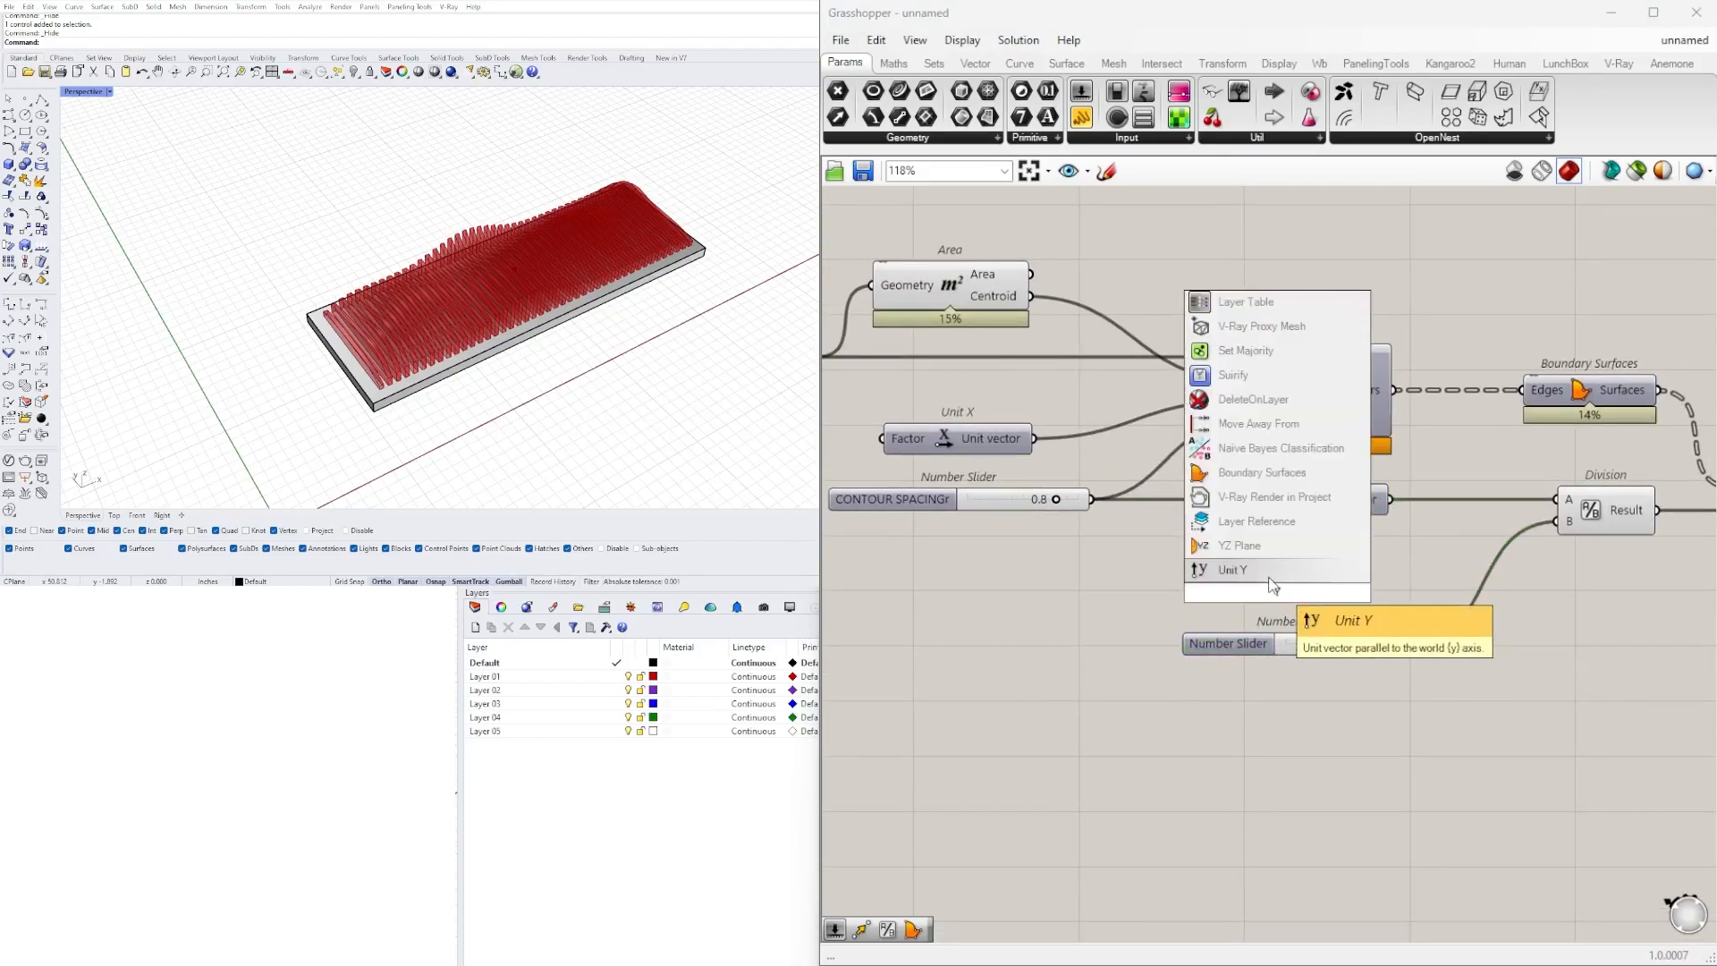
key("Return")
left_click_drag(1317, 565, 1306, 564)
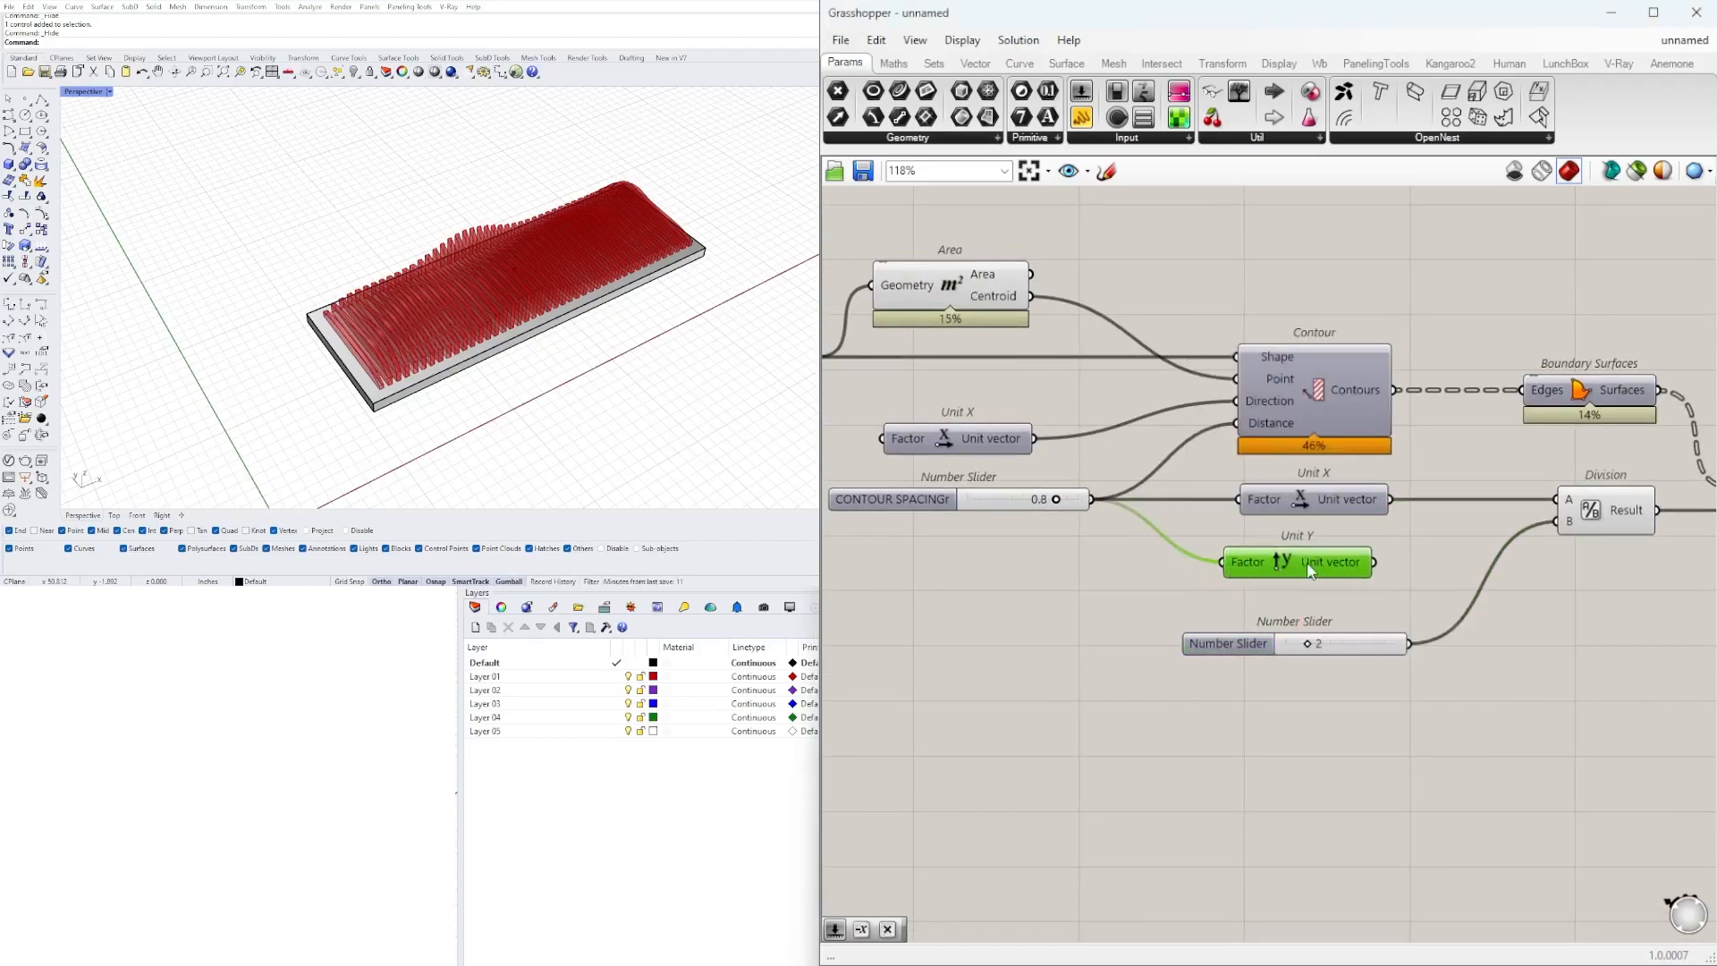
- Connect Unit Y's vector output to Division's A input in place of Unit X and inspect the extrusion direction
left_click_drag(1574, 505, 1574, 506)
right_click_drag(536, 318, 499, 326)
scroll(1058, 501, "down", 2)
scroll(1058, 501, "up", 2)
scroll(1058, 501, "down", 2)
scroll(1058, 501, "up", 3)
- Shift the first Unit X and the CONTOUR SPACING slider down and add a Unit Y vector above them
double_click(991, 425)
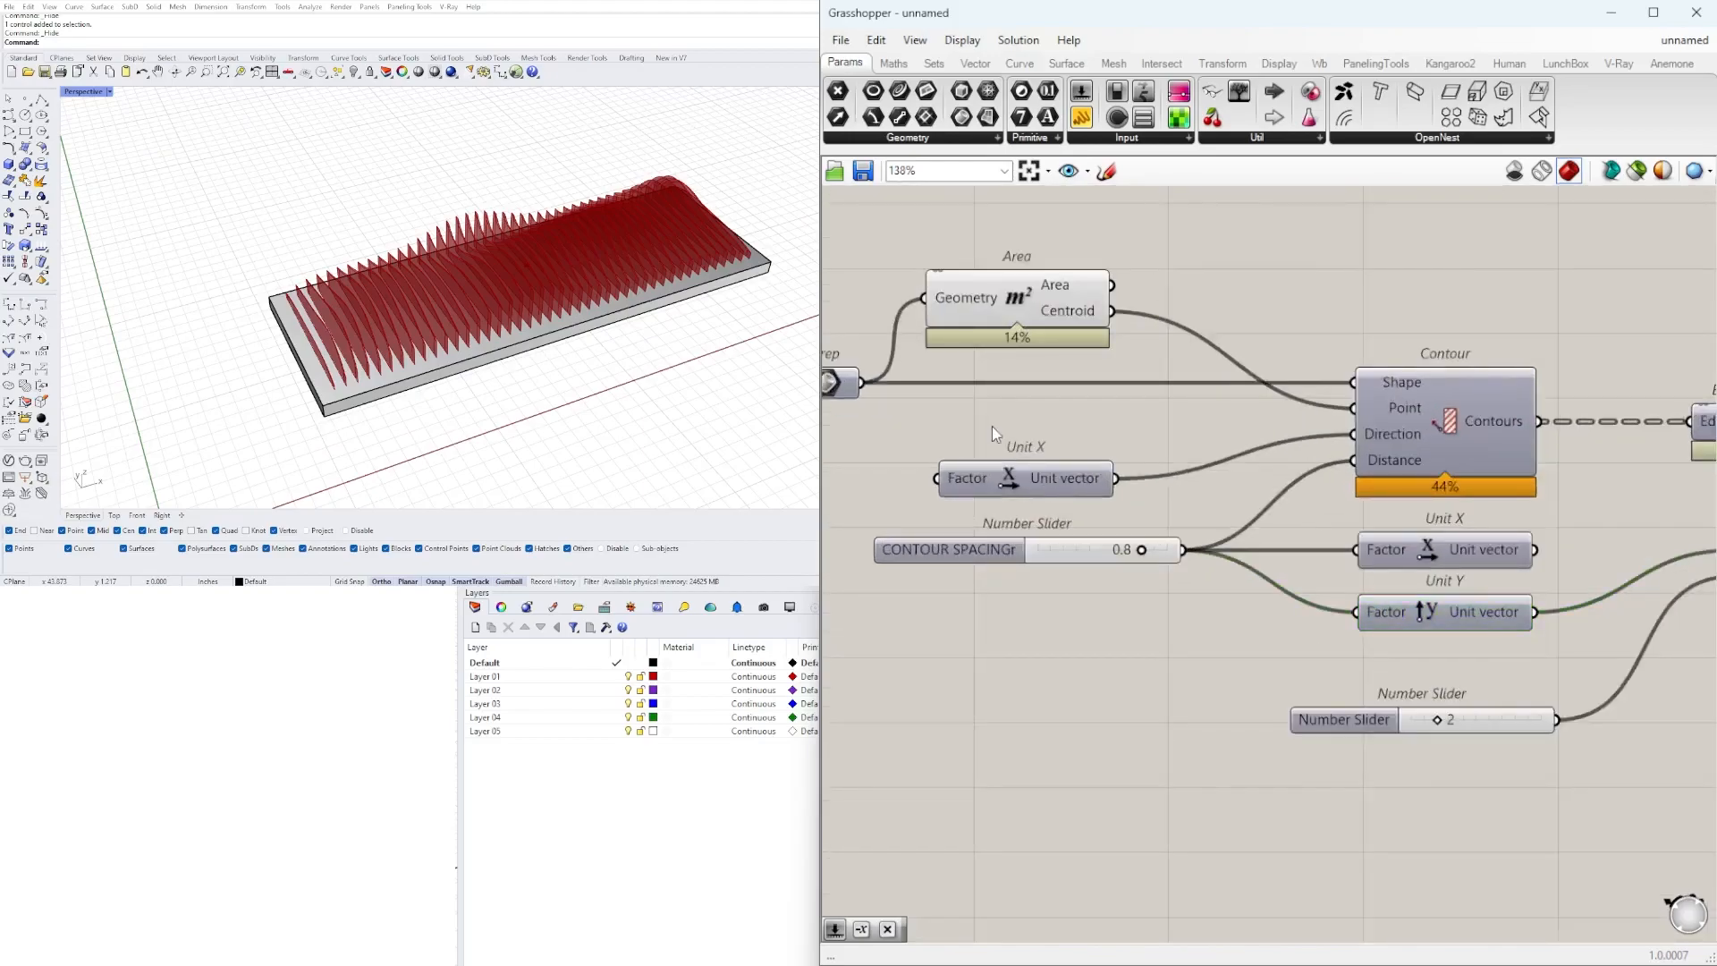
left_click_drag(1150, 625, 991, 450)
left_click_drag(1020, 477, 1019, 526)
double_click(1022, 455)
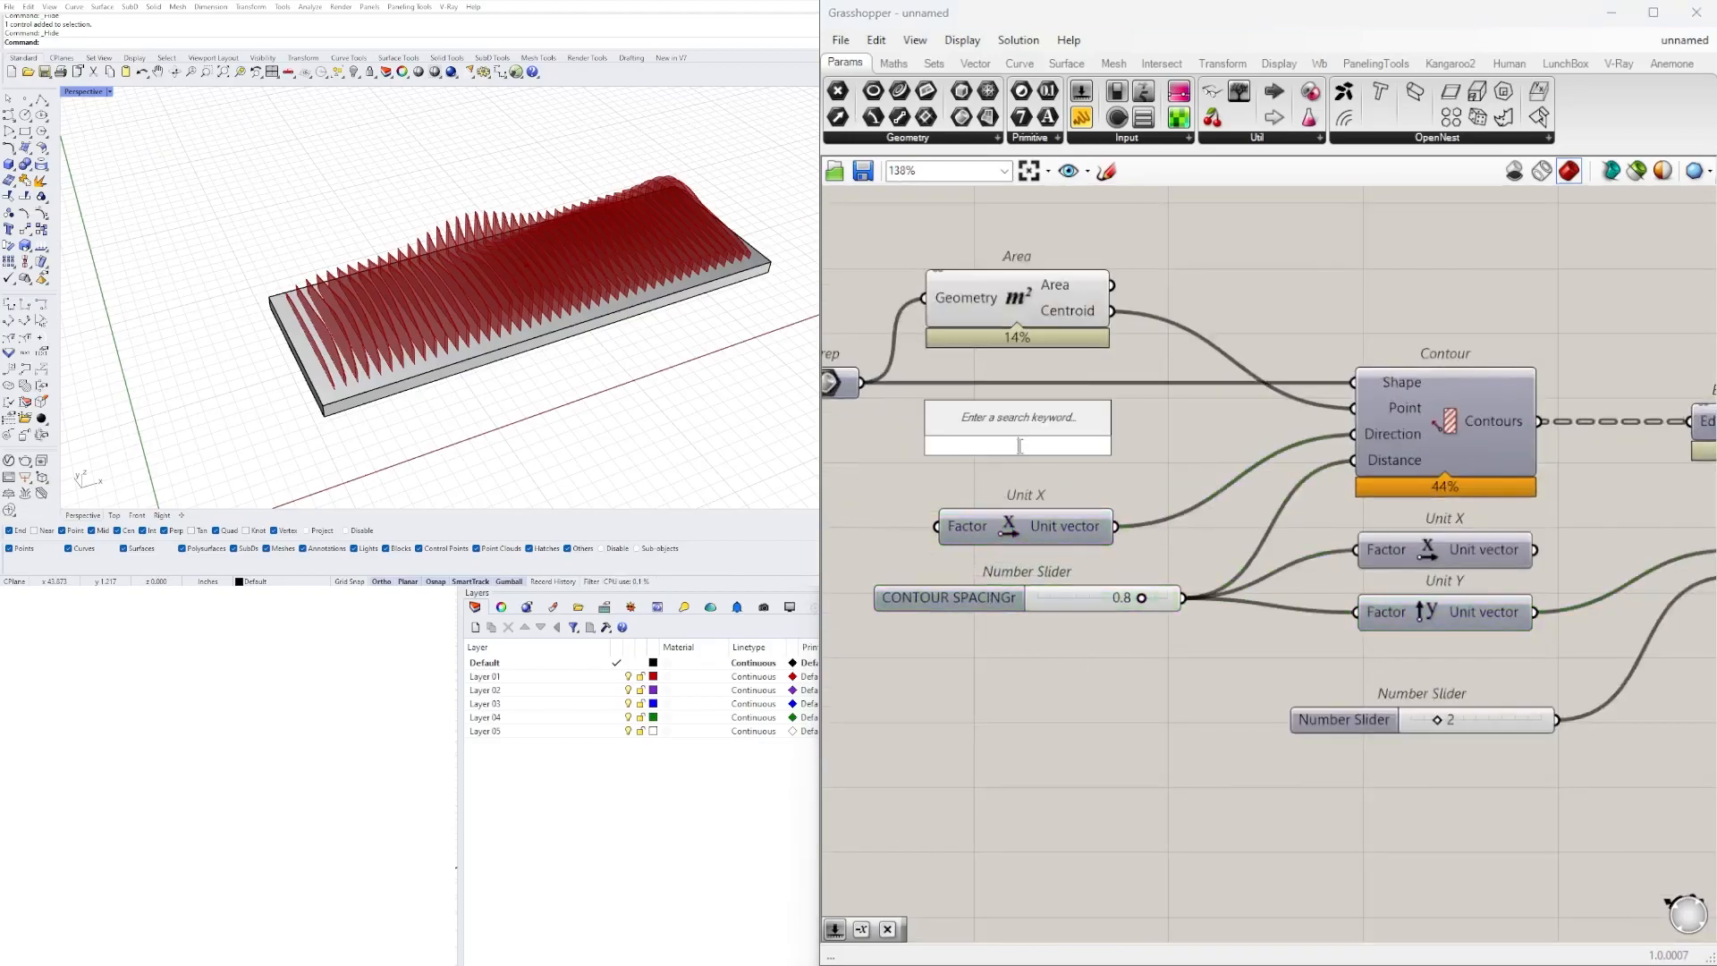
type("y")
key("Return")
scroll(1141, 483, "up", 1)
- Connect the new Unit Y vector to Contour's Direction input in place of Unit X and view the lengthwise slices
left_click_drag(1038, 449, 1055, 459)
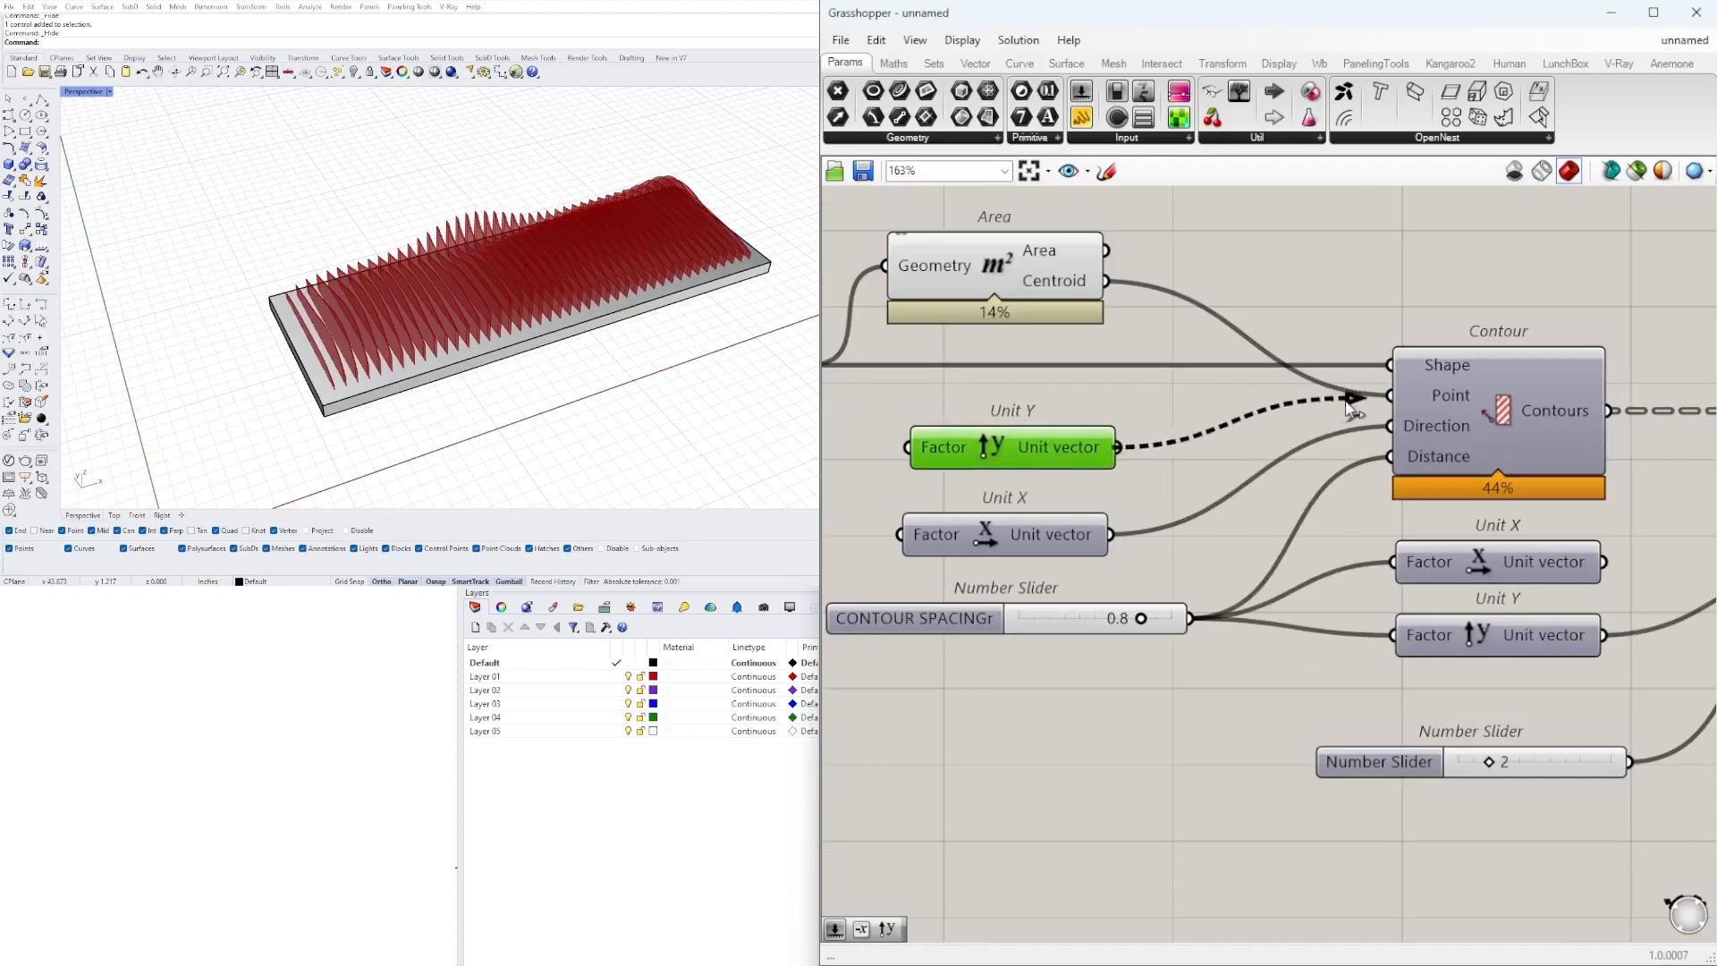
right_click_drag(422, 314, 637, 319)
scroll(1044, 535, "down", 1)
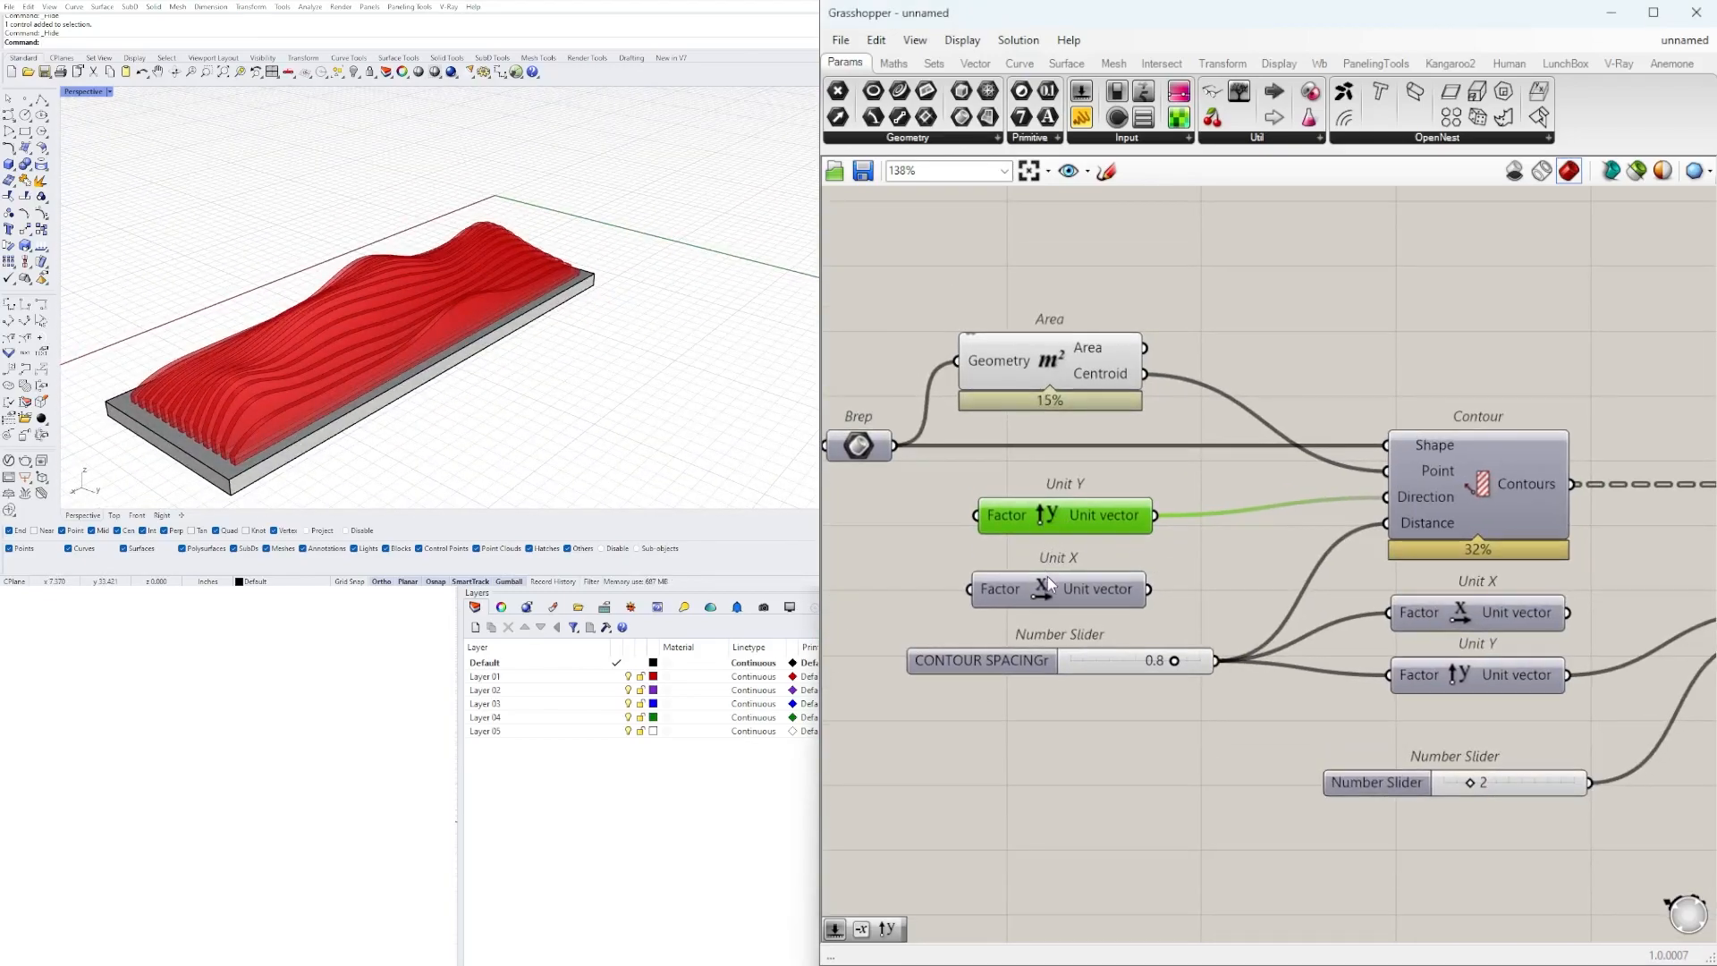
- Reconnect the Unit X vectors to Contour's Direction input and Division's A input, replacing the Unit Y connections
left_click_drag(1049, 583, 1053, 569)
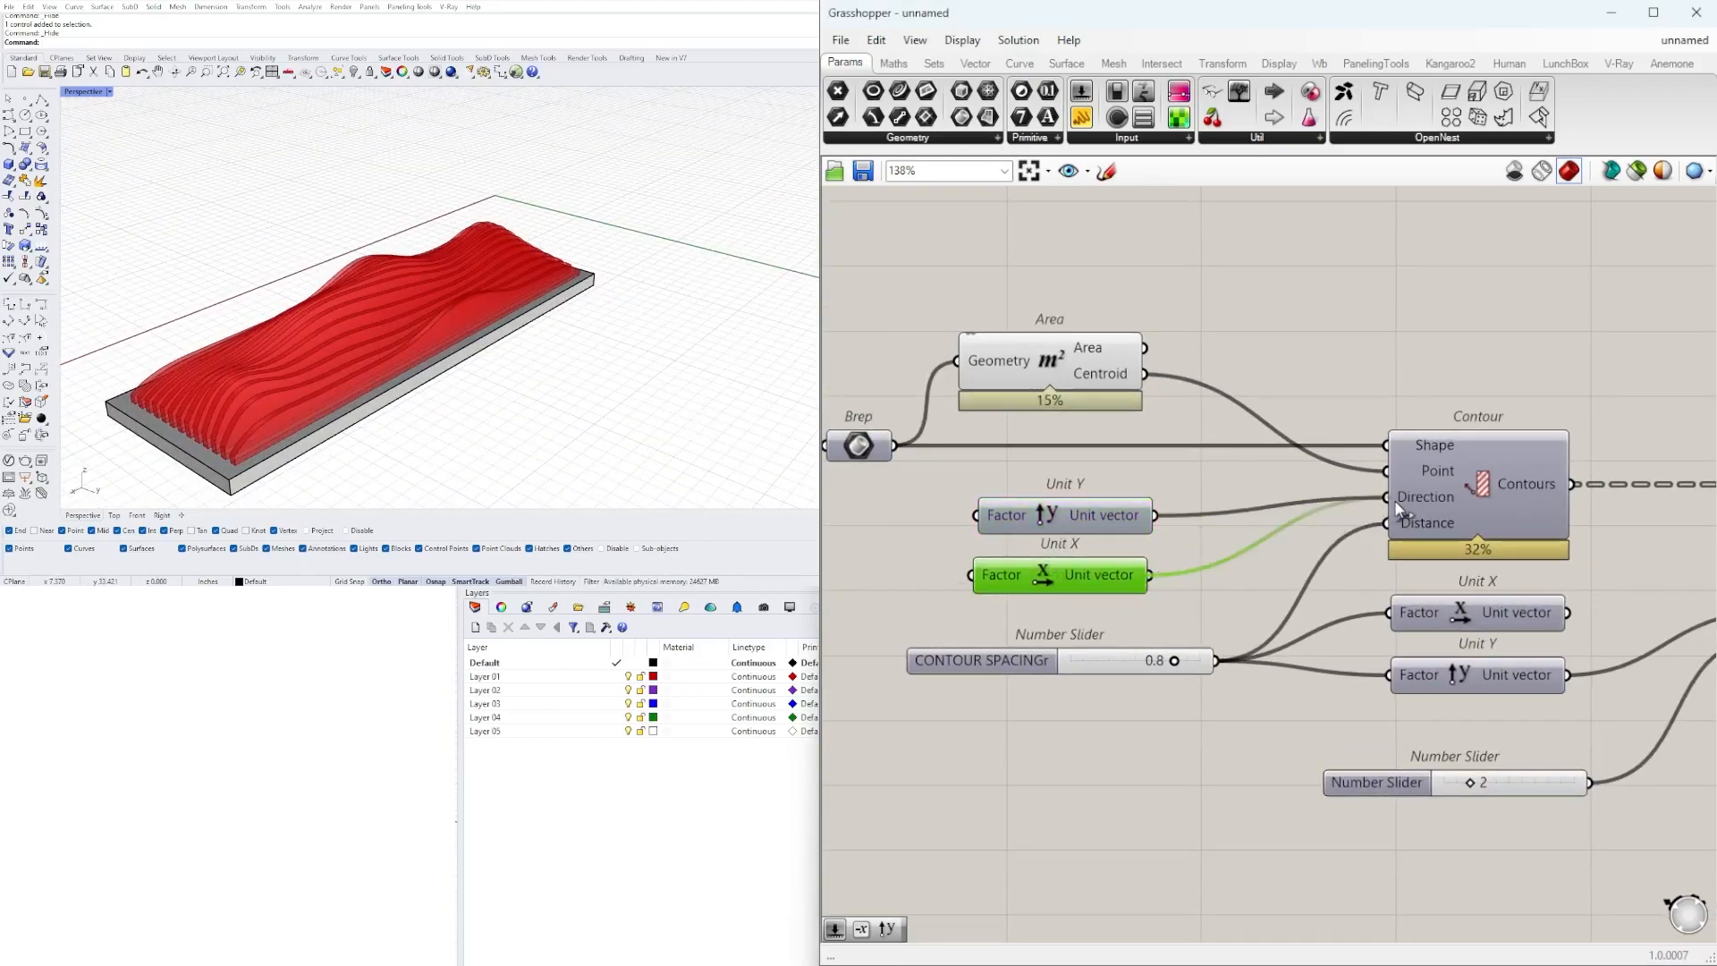
left_click_drag(1400, 507, 1395, 501)
right_click_drag(1411, 674, 1266, 575)
left_click_drag(1361, 549, 1552, 550)
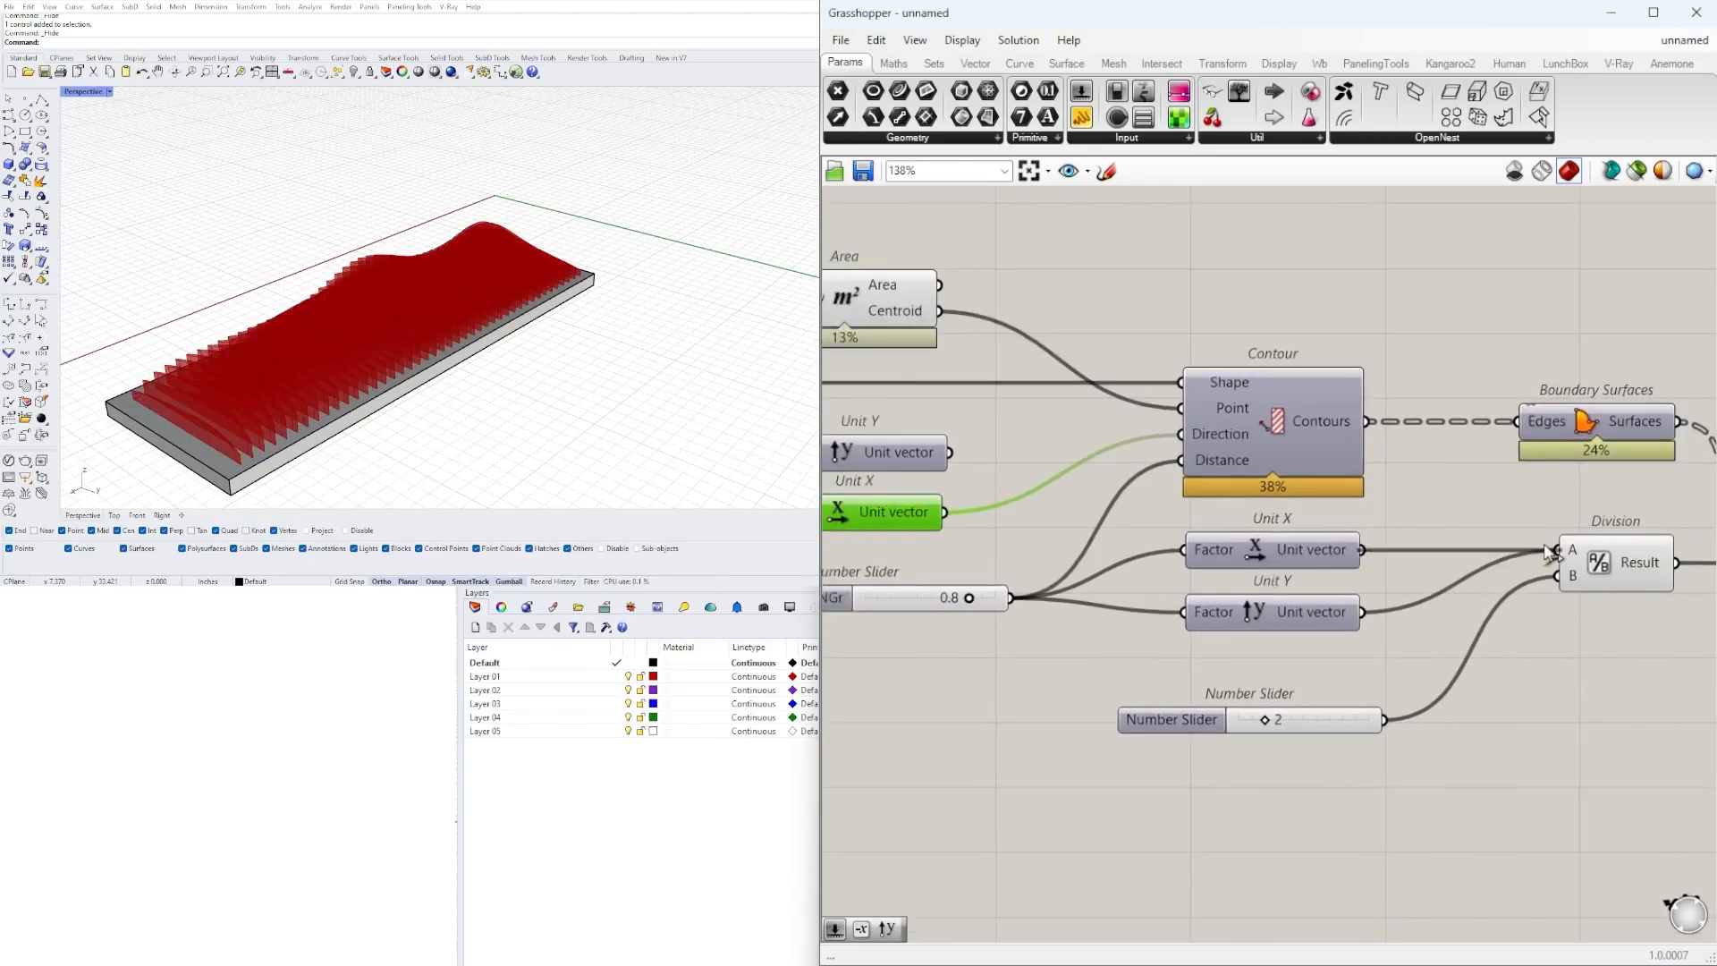
- Add a Vector XYZ component below the slider set to 2
right_click_drag(483, 295, 447, 268)
scroll(1356, 444, "down", 2)
scroll(632, 321, "down", 4)
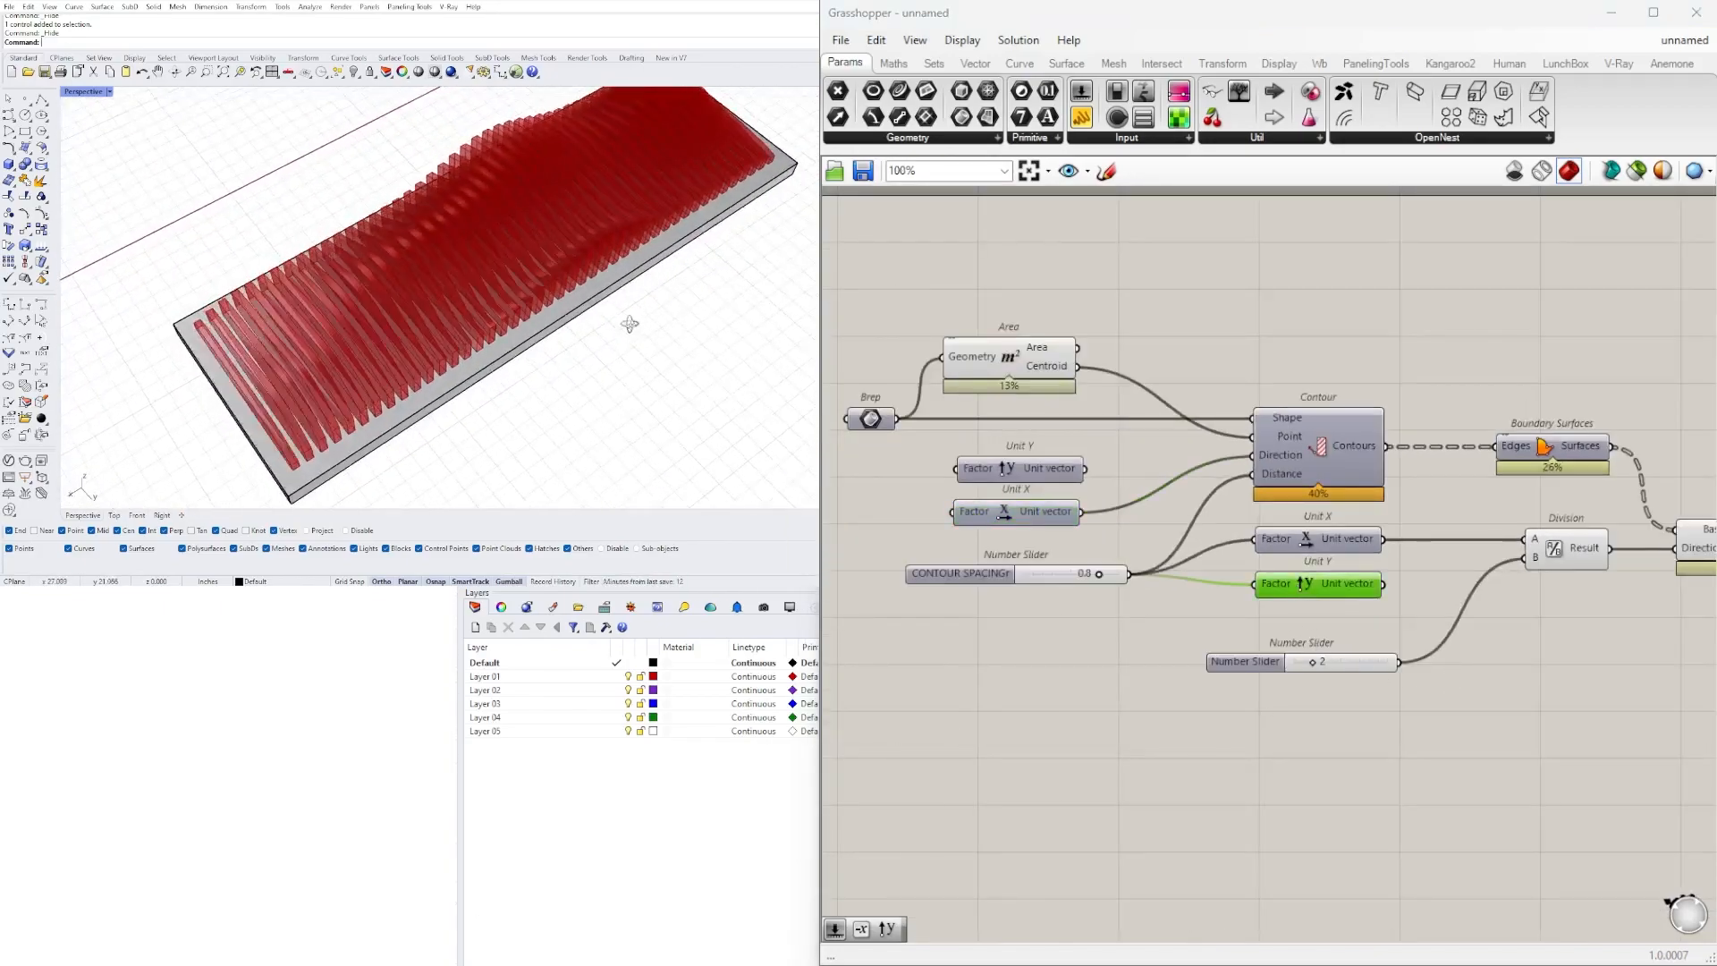
right_click_drag(632, 320, 524, 282)
scroll(524, 282, "up", 2)
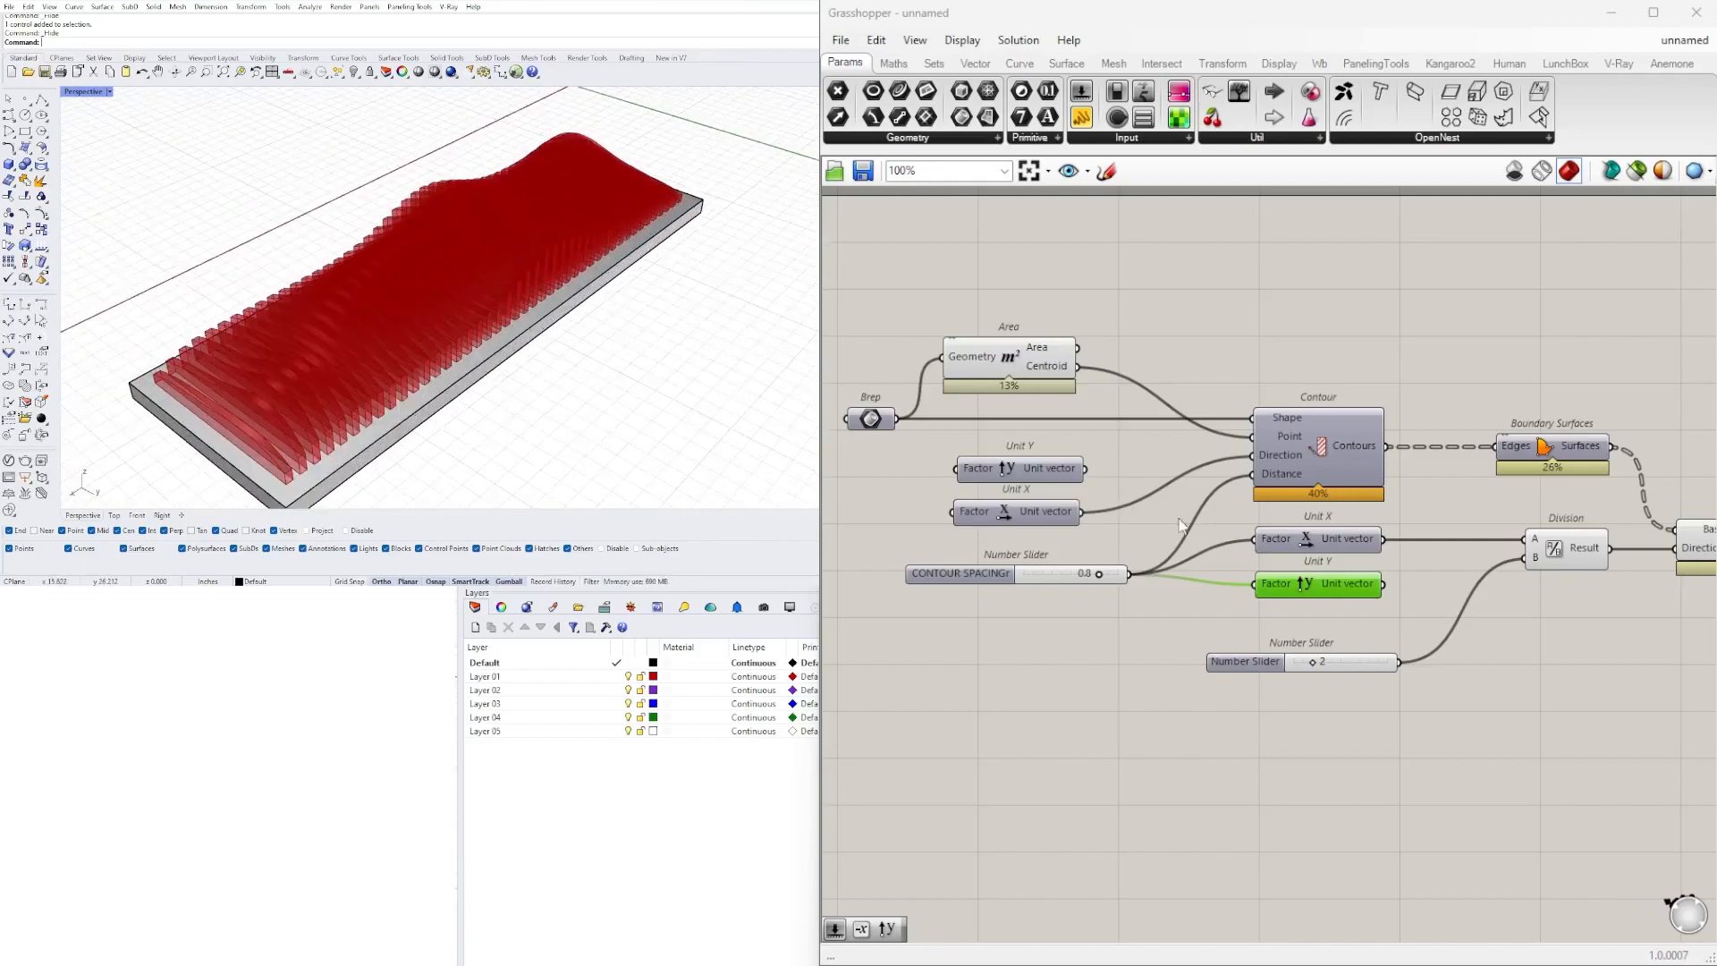
right_click_drag(627, 346, 577, 339)
right_click_drag(1411, 537, 1421, 429)
double_click(1371, 639)
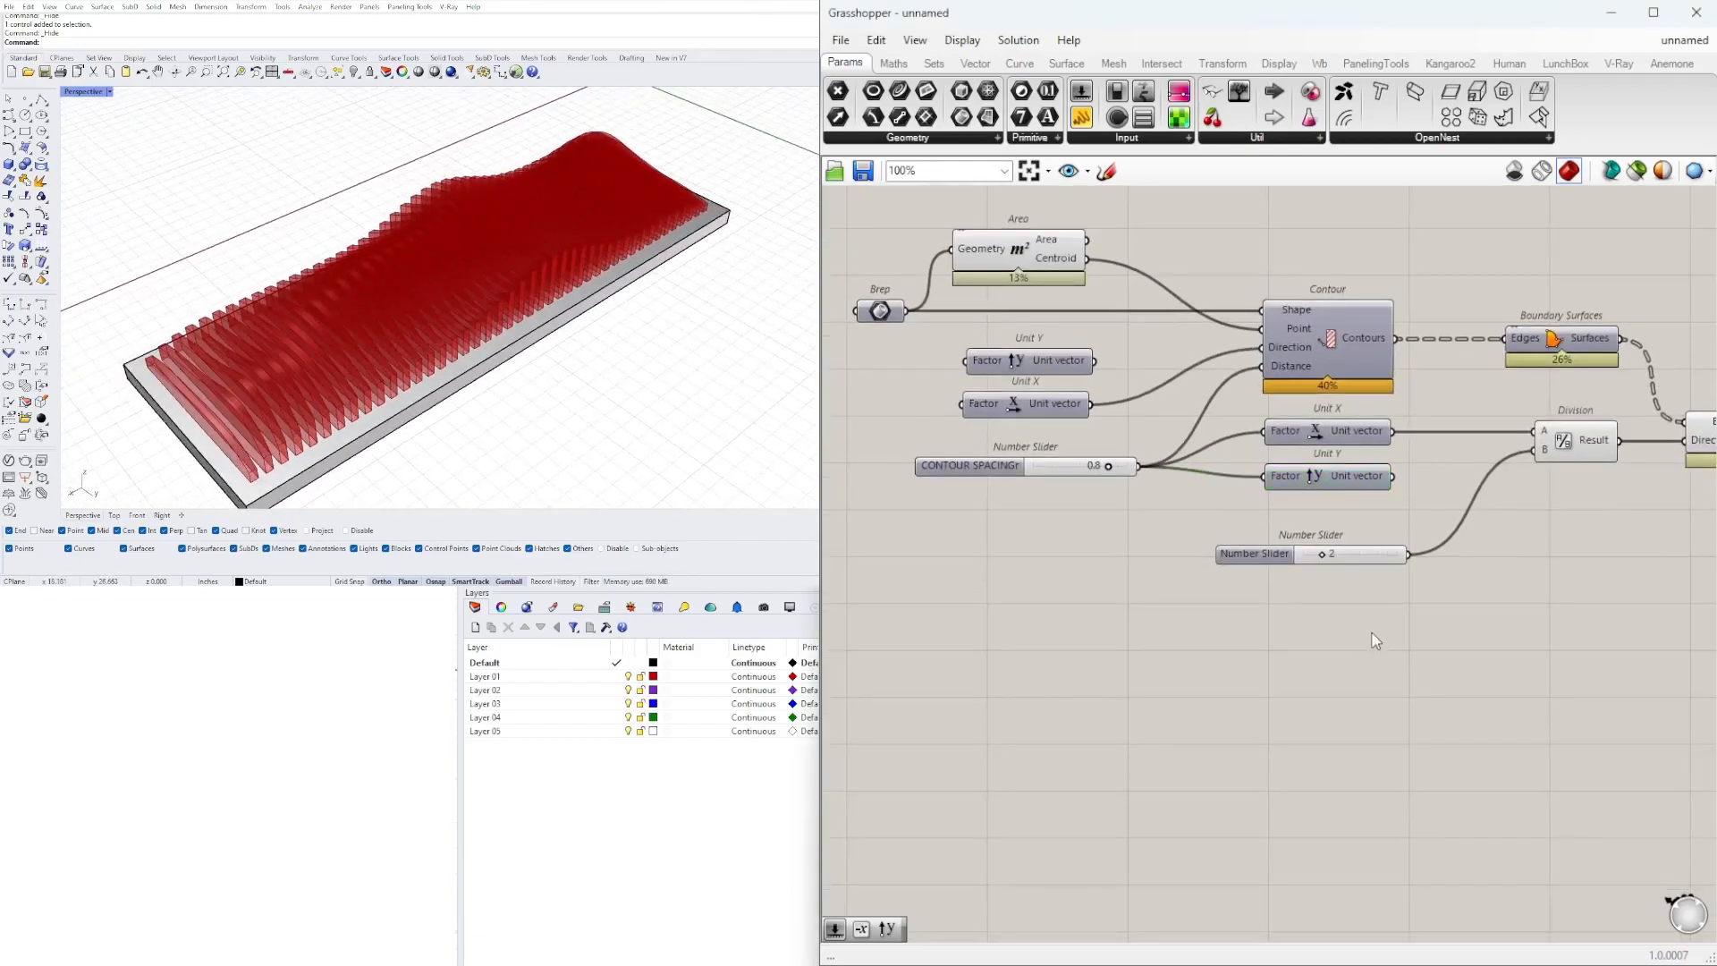
type("VECT")
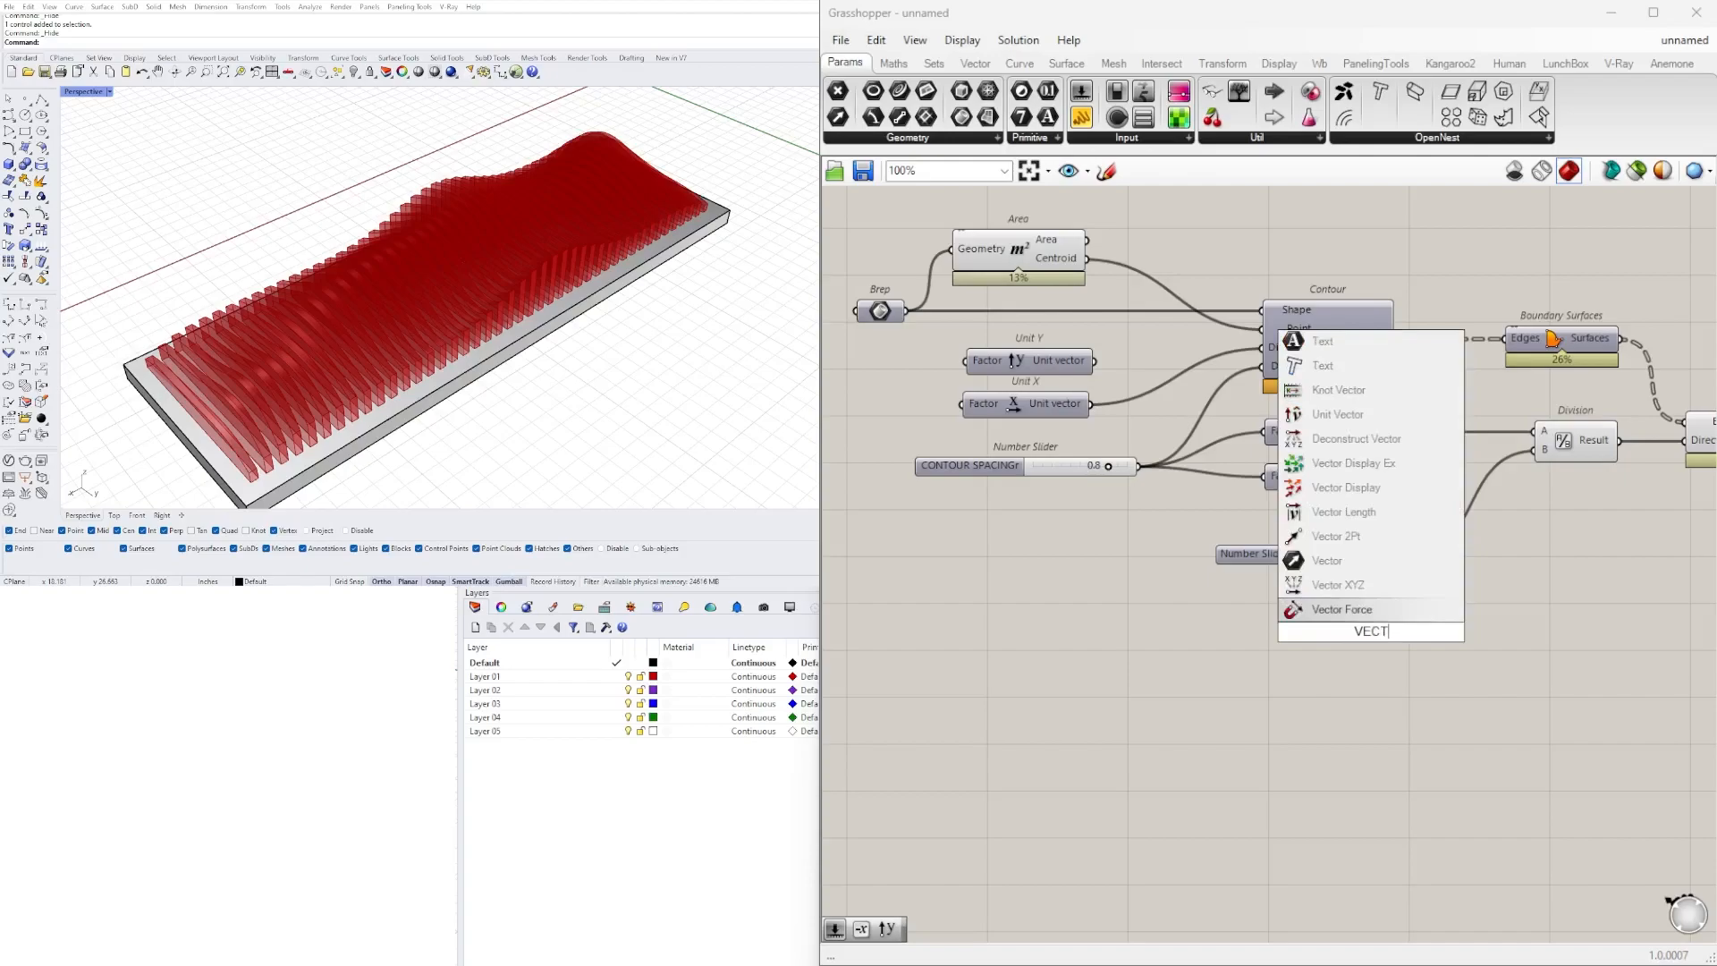
left_click(1338, 584)
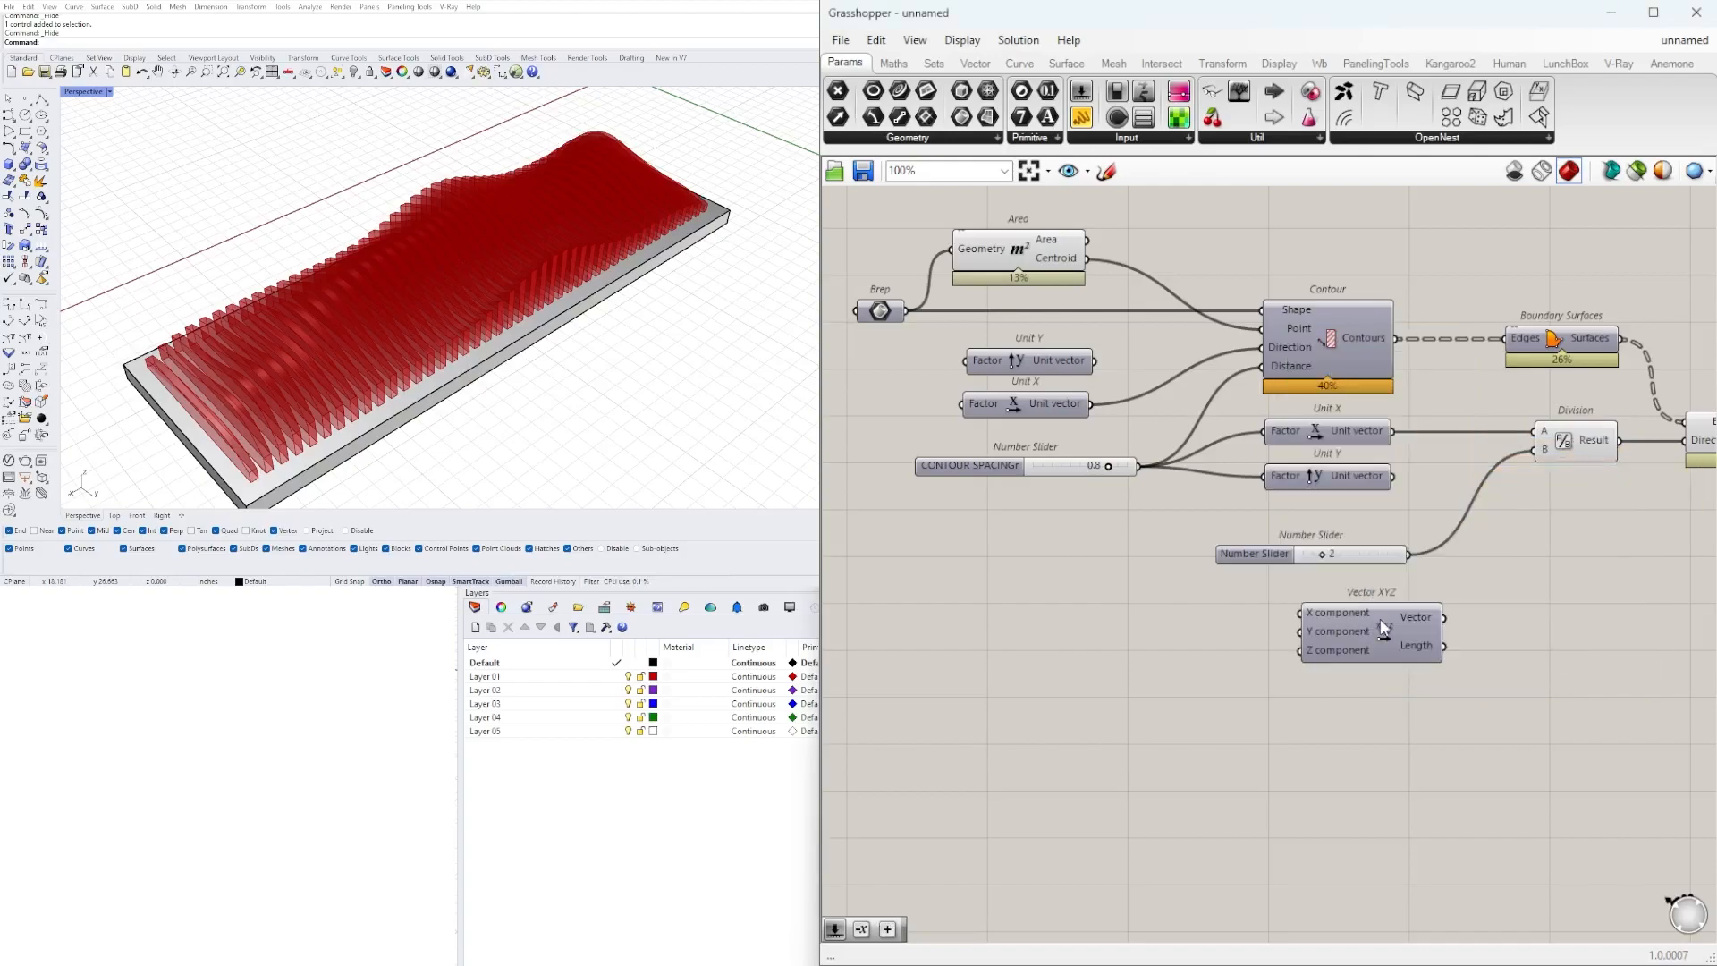
scroll(1297, 637, "up", 3)
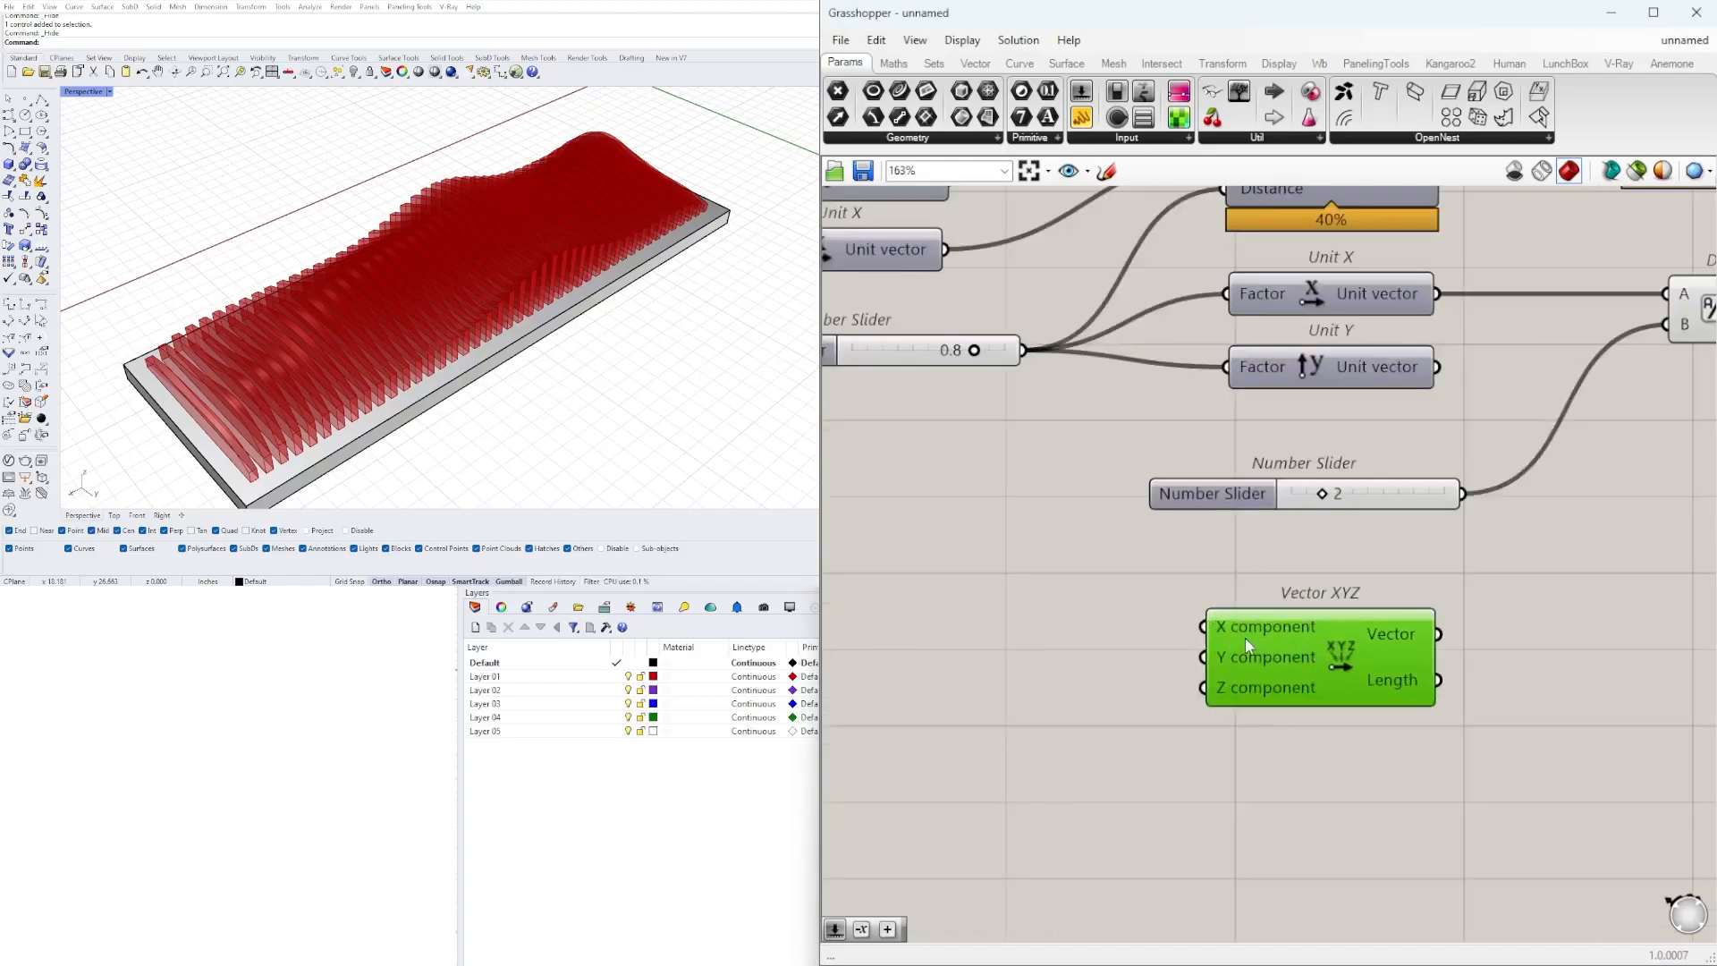
- Add two number sliders set to 0.5 and connect them to Vector XYZ's X and Y component inputs
scroll(1342, 640, "down", 1)
double_click(1134, 637)
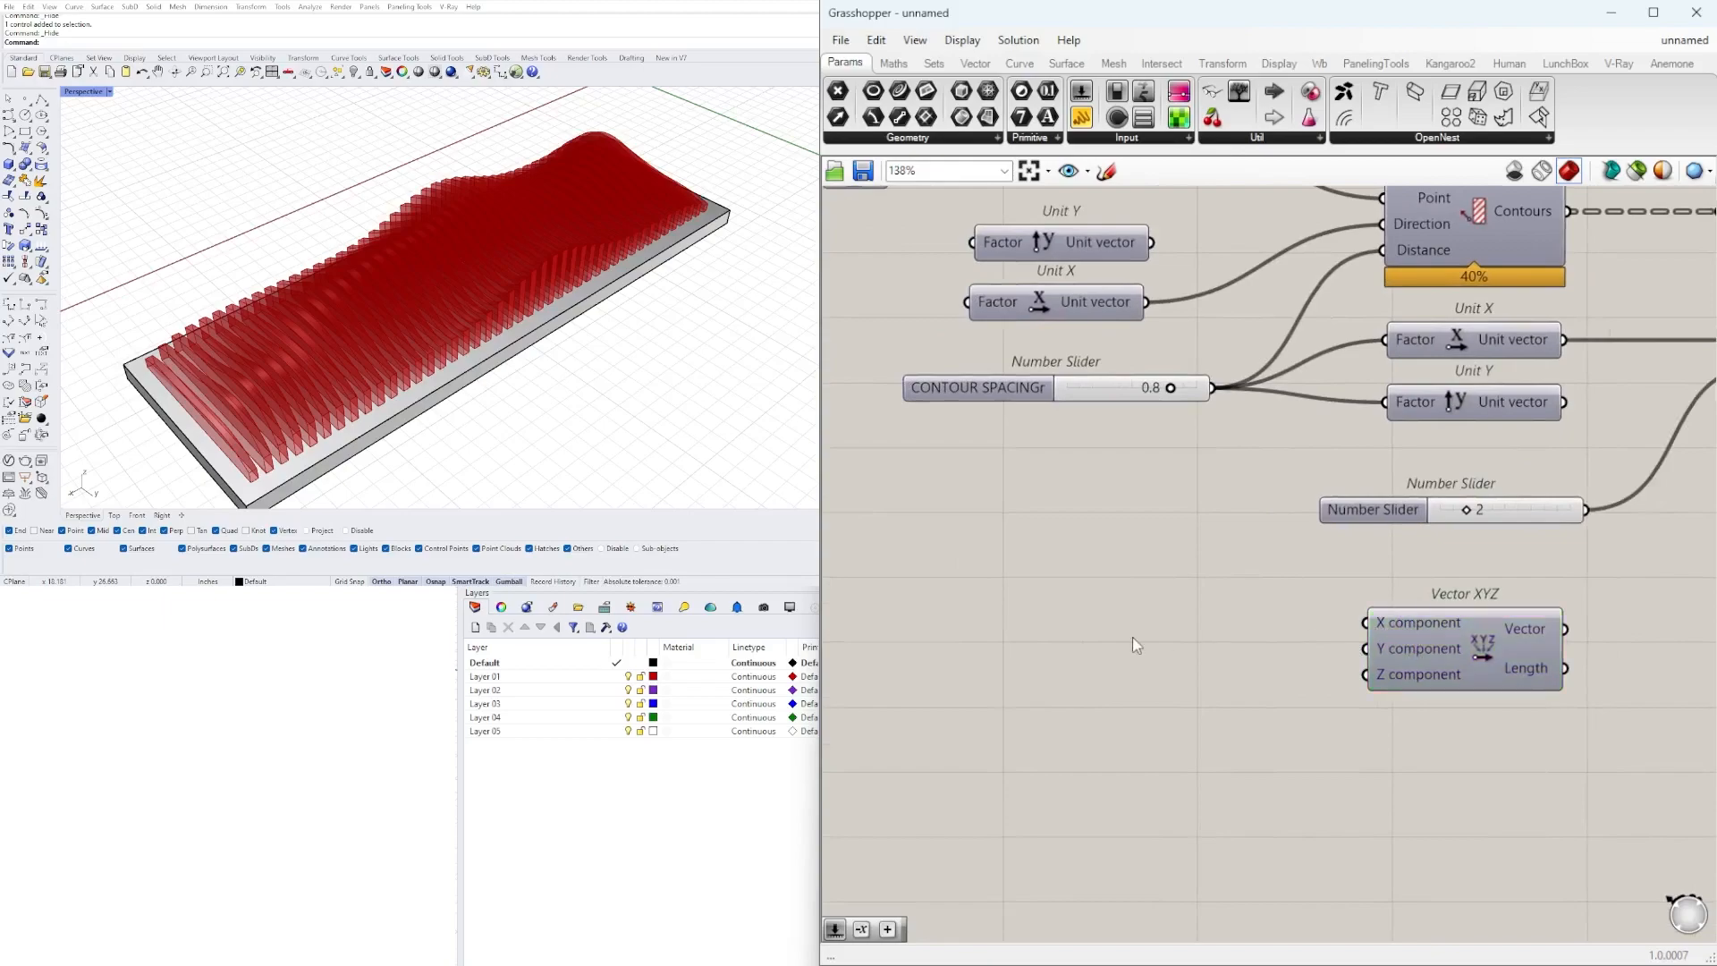
type("0.5")
key("Return")
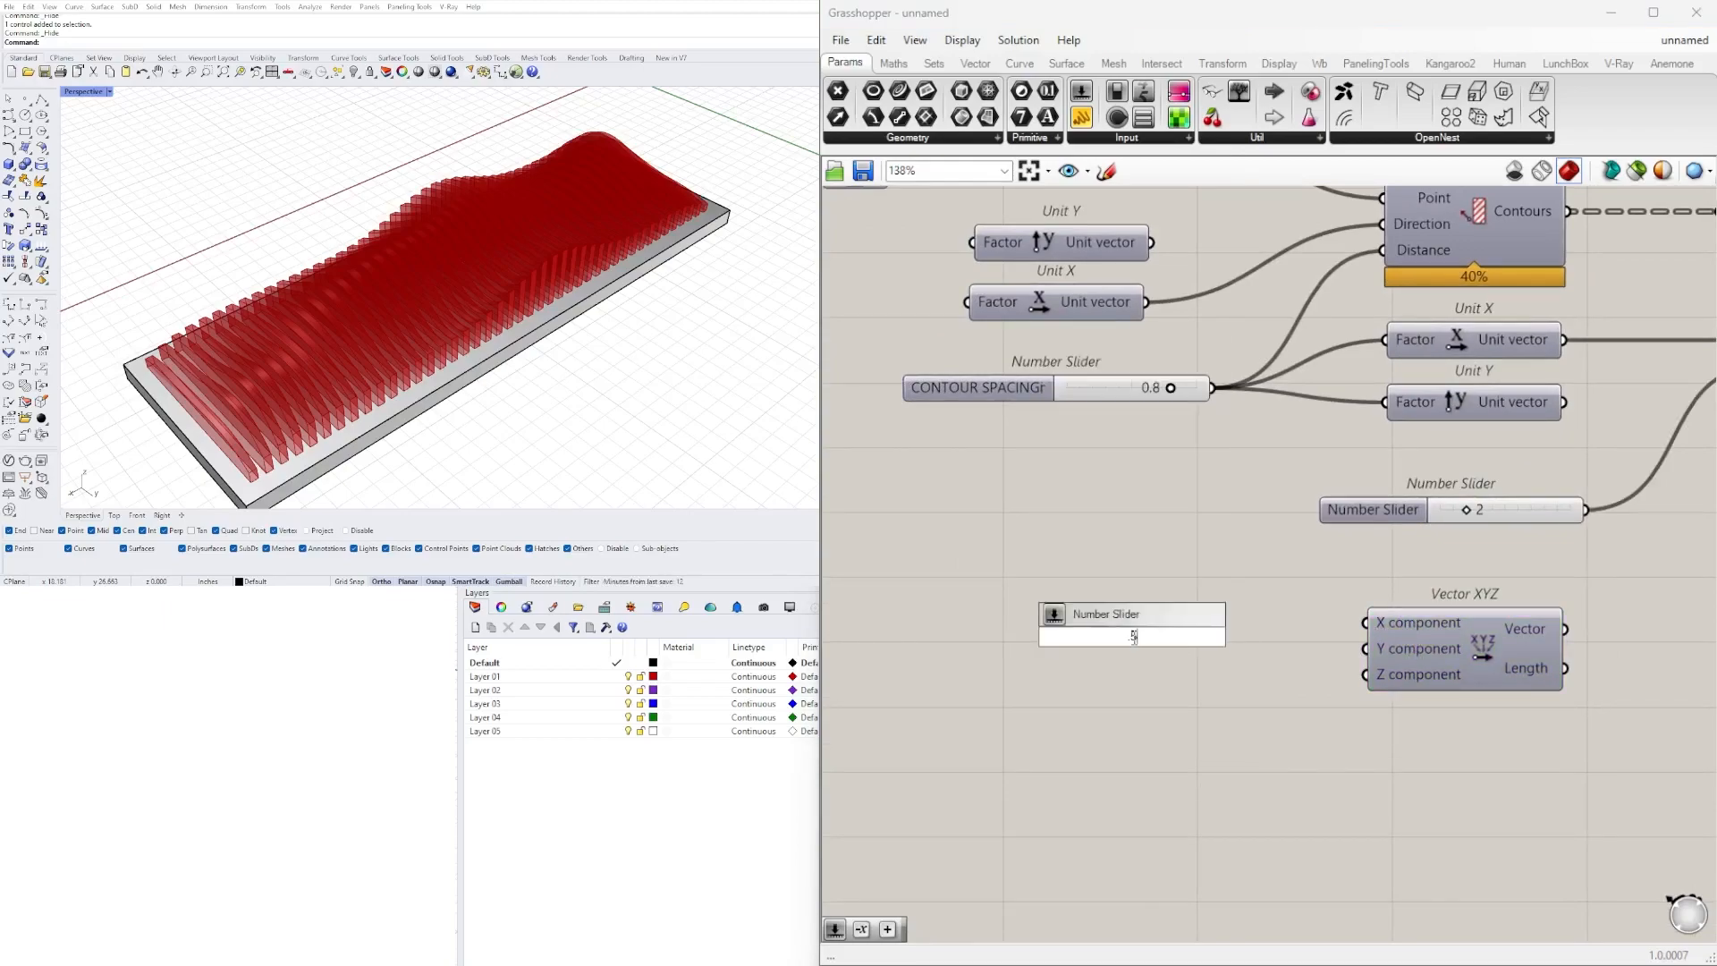
left_click_drag(1050, 618, 1059, 658)
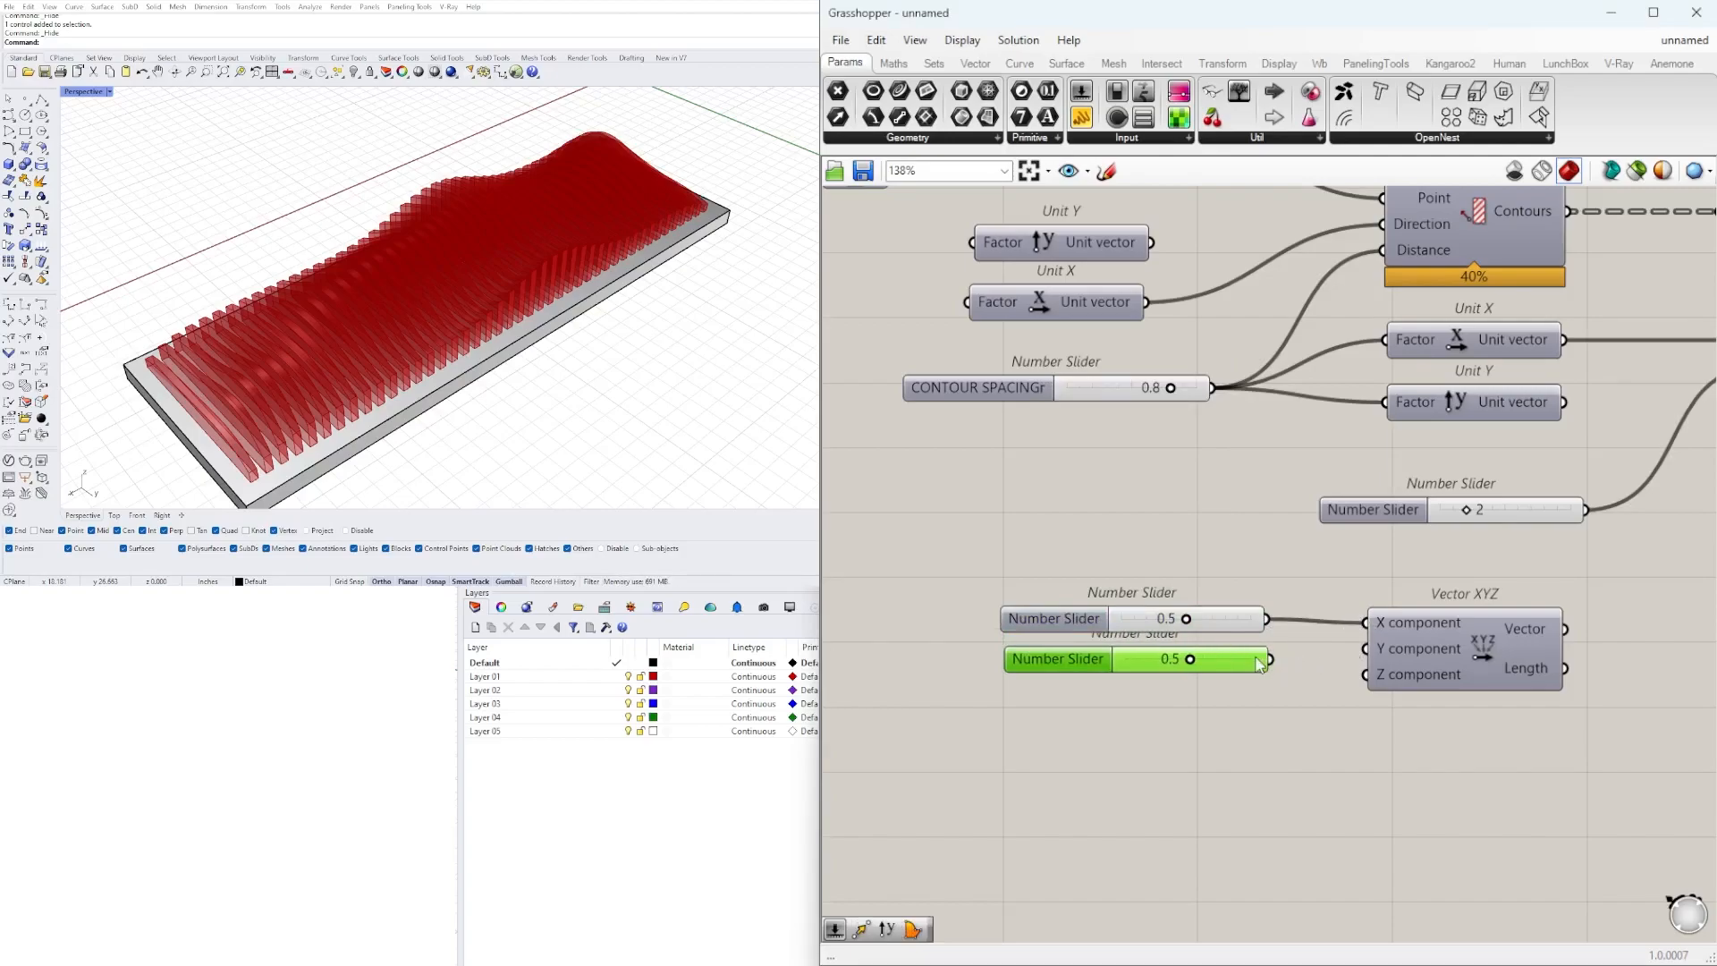
left_click_drag(1328, 654, 1366, 649)
left_click_drag(1469, 637, 1430, 633)
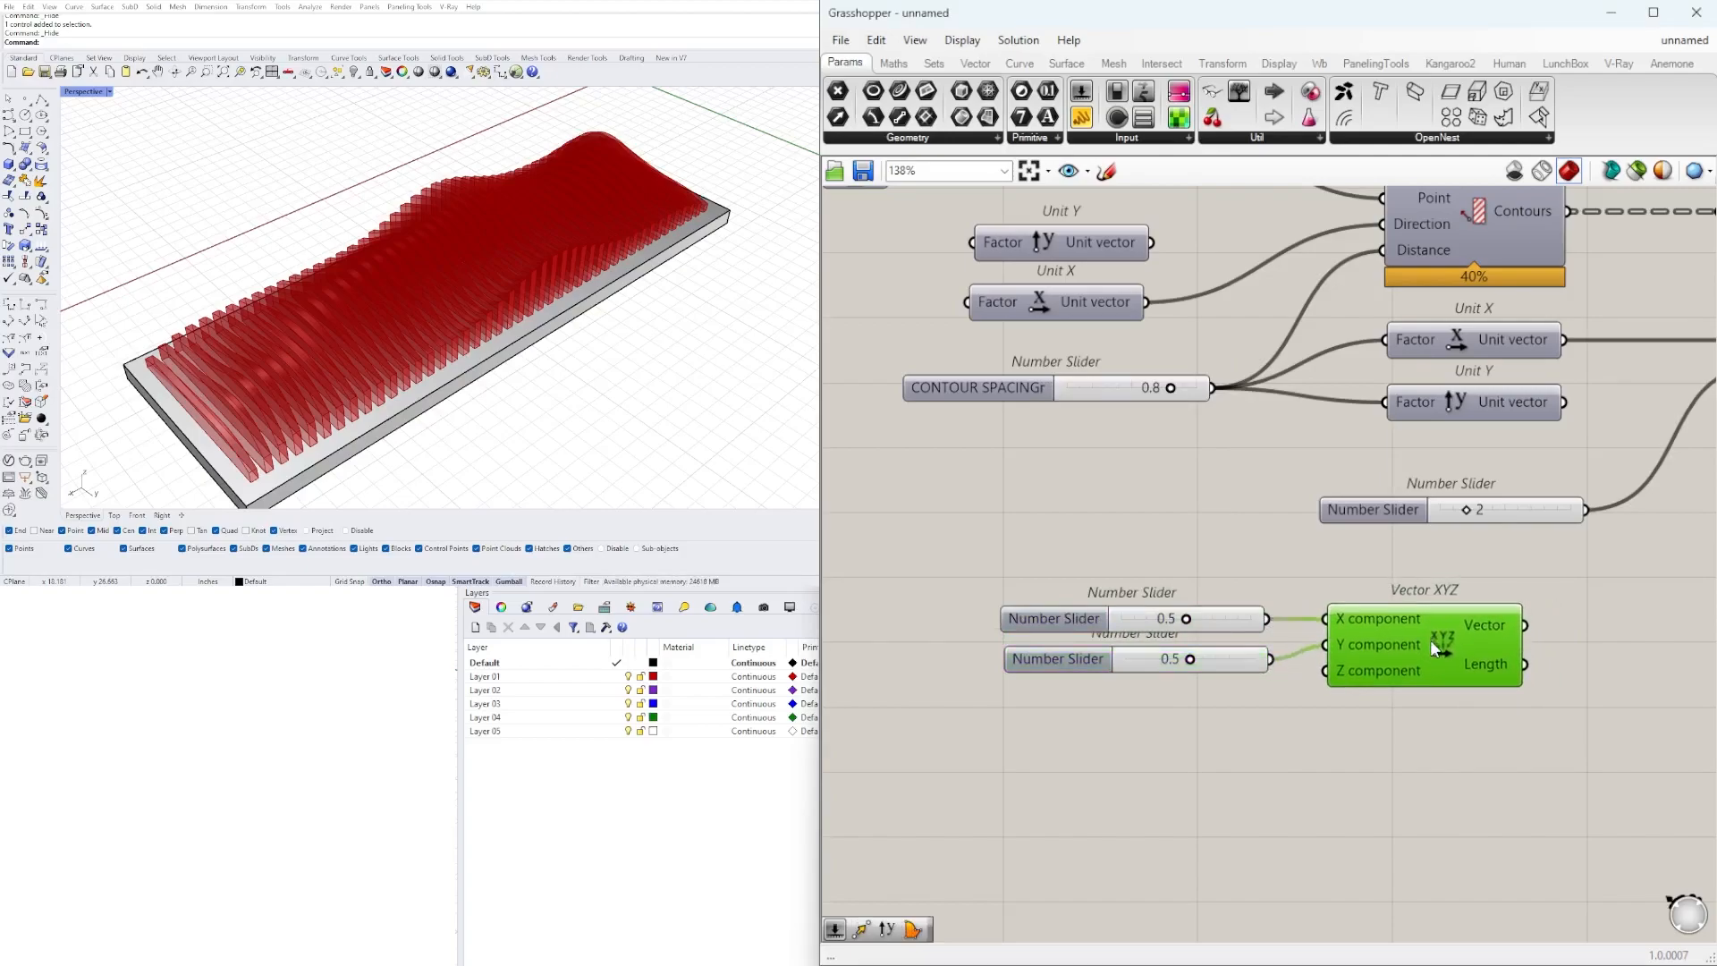
- Set the Y component slider to 1.0 and connect Vector XYZ's vector output to Contour's Direction input in place of Unit X
scroll(1184, 666, "up", 1)
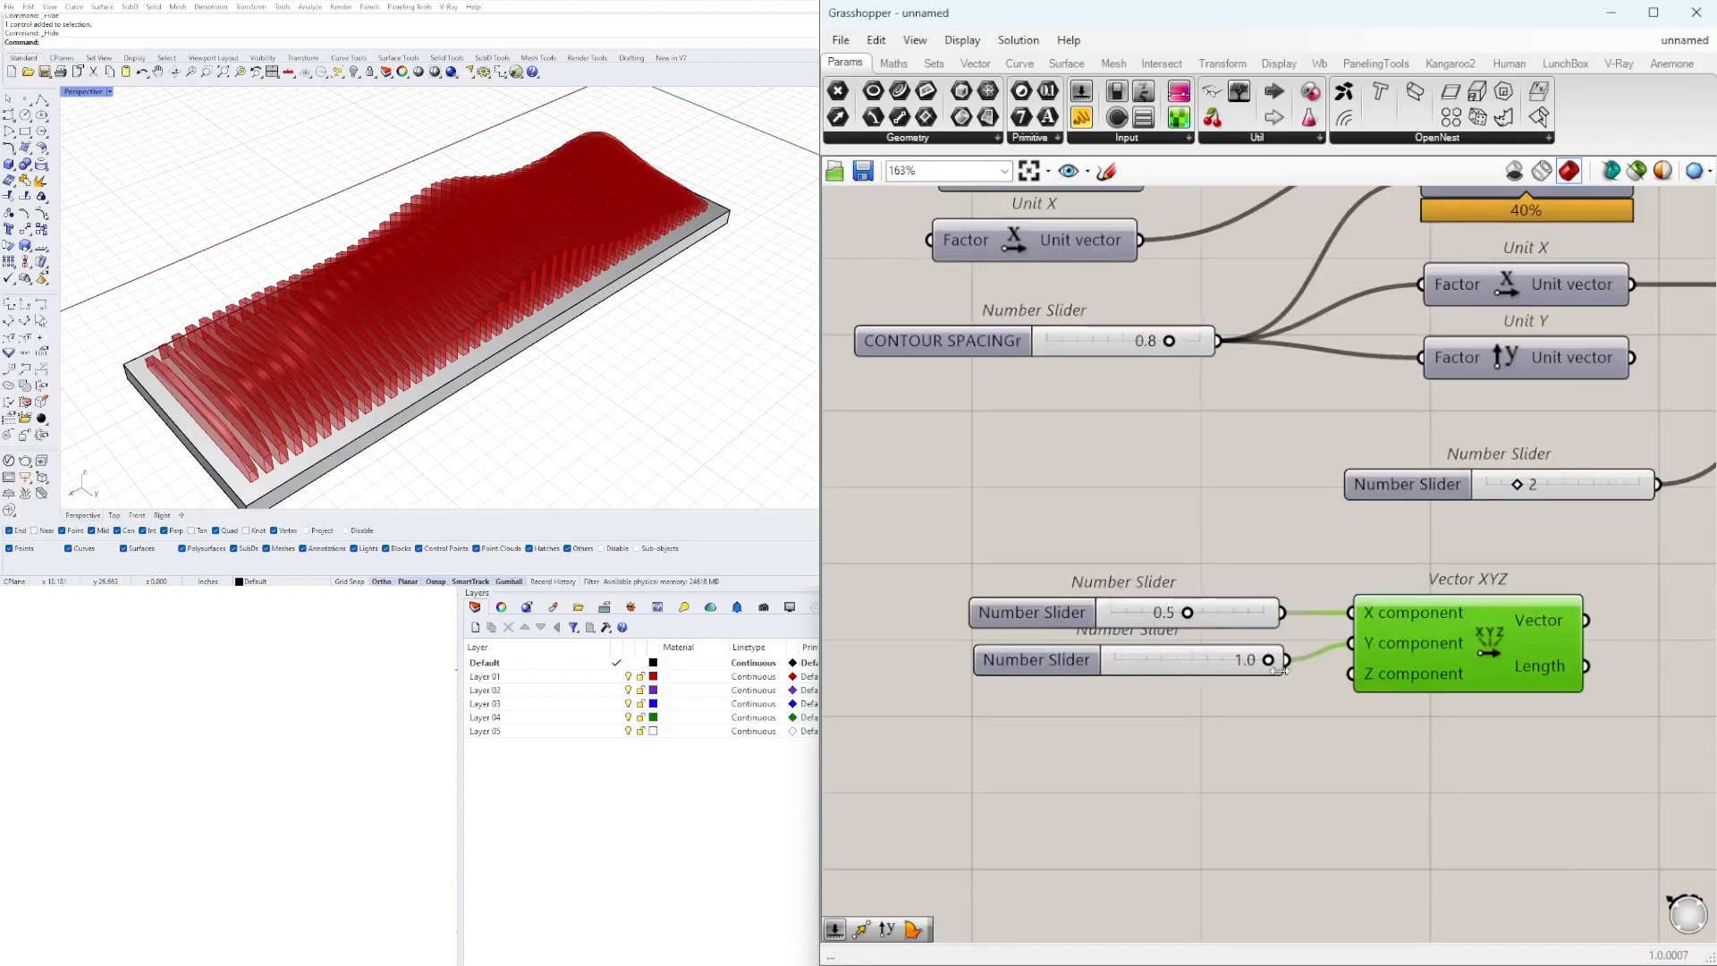
scroll(1284, 668, "down", 5)
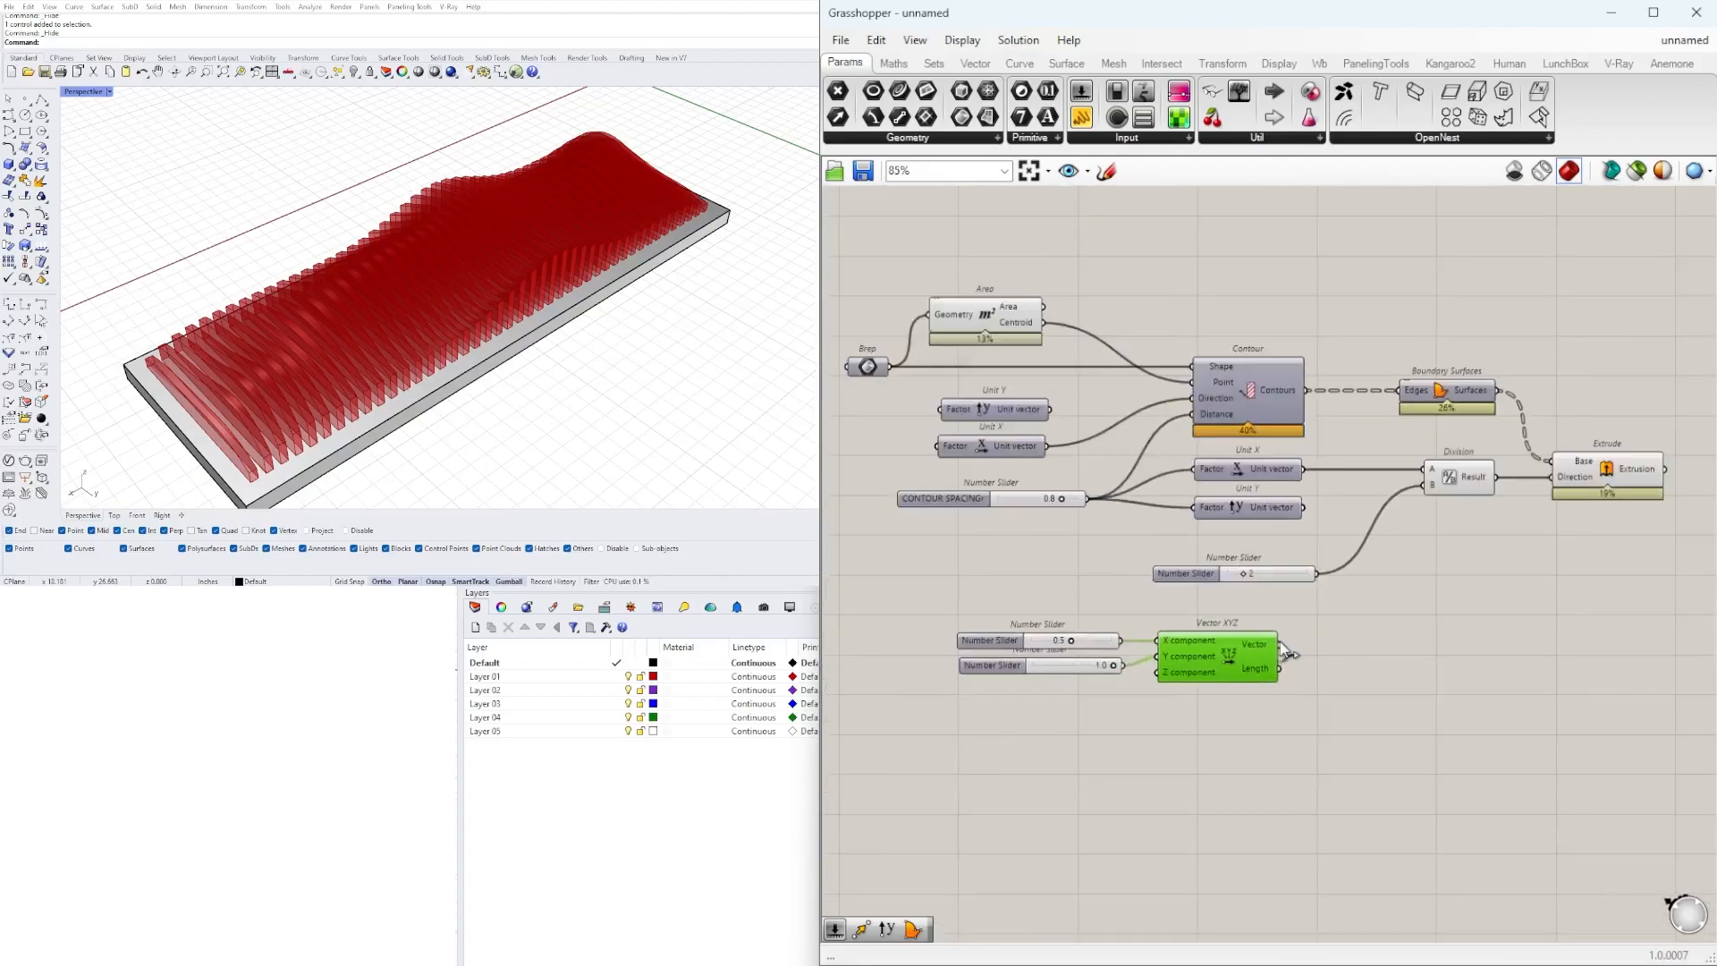
right_click_drag(1292, 635, 1458, 614)
left_click_drag(1425, 721, 1197, 589)
left_click_drag(1390, 641, 1456, 314)
scroll(1184, 504, "up", 4)
left_click(1251, 569)
right_click_drag(1399, 545, 1227, 545)
scroll(1162, 550, "down", 1)
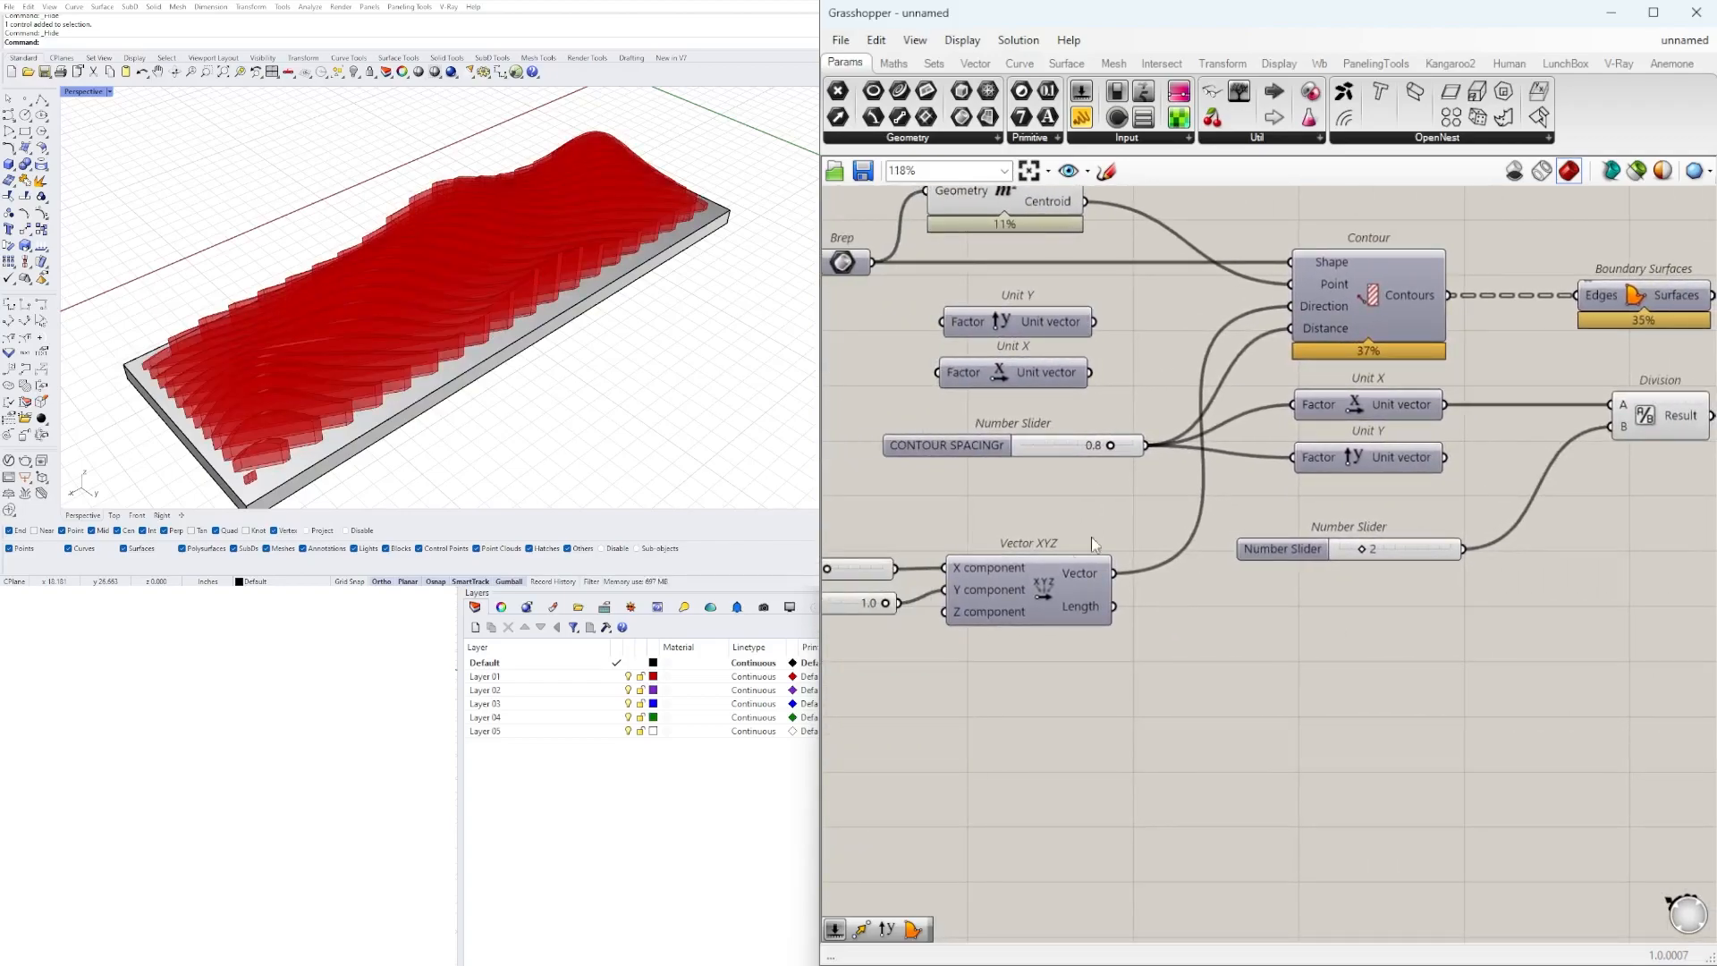
- Move the slider set to 2 aside, add an Amplitude component and connect Vector XYZ's vector output to its Vector input
left_click(1088, 581)
left_click_drag(1281, 558, 1303, 560)
right_click_drag(448, 223, 465, 259)
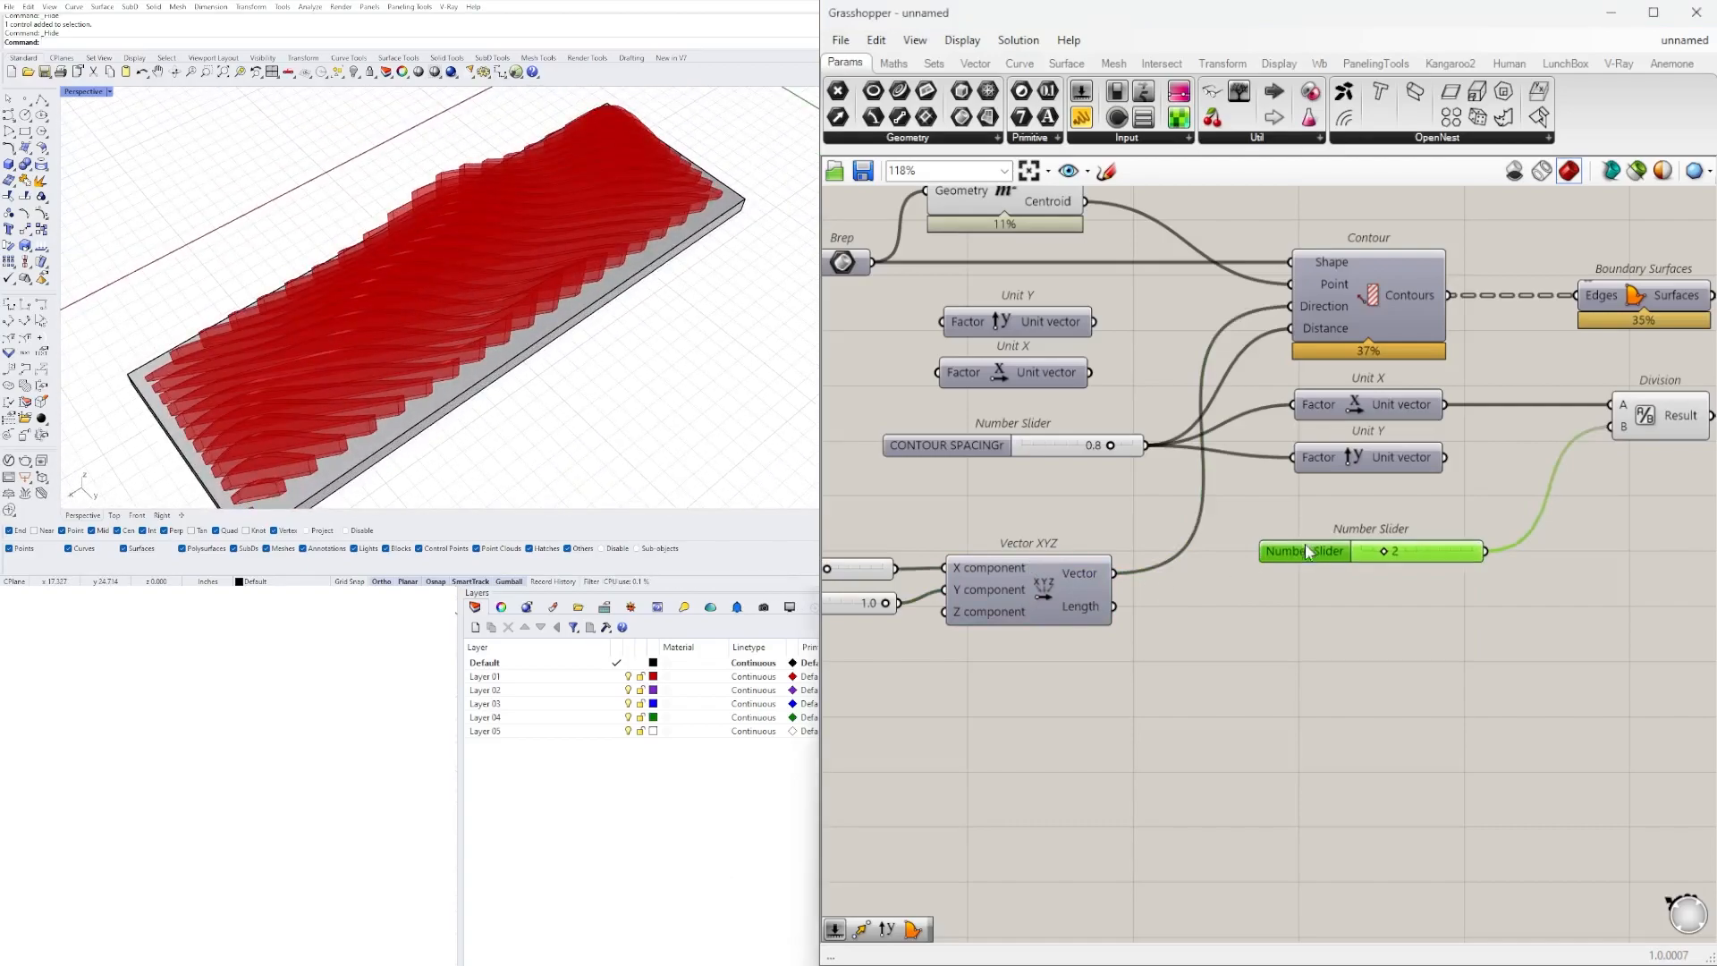
left_click_drag(1308, 549, 1537, 590)
double_click(1297, 617)
type("AMPLI")
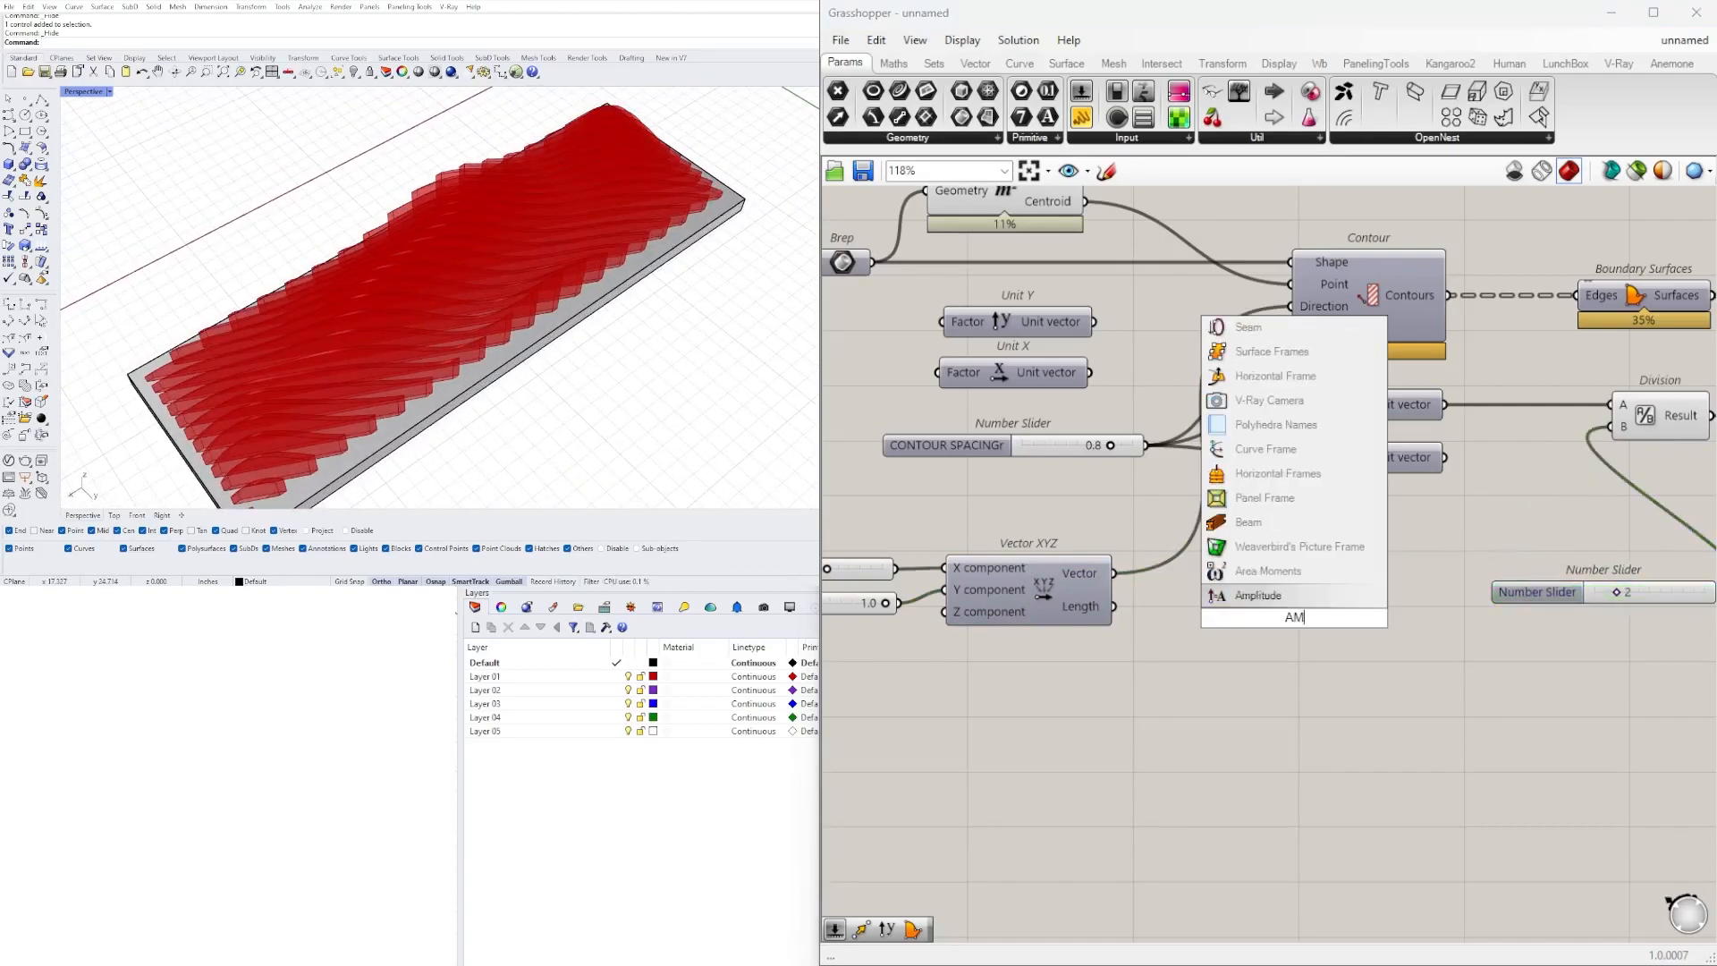
left_click(1259, 597)
left_click_drag(1292, 615, 1347, 590)
right_click_drag(1184, 581, 1267, 548)
left_click_drag(1339, 548, 1447, 490)
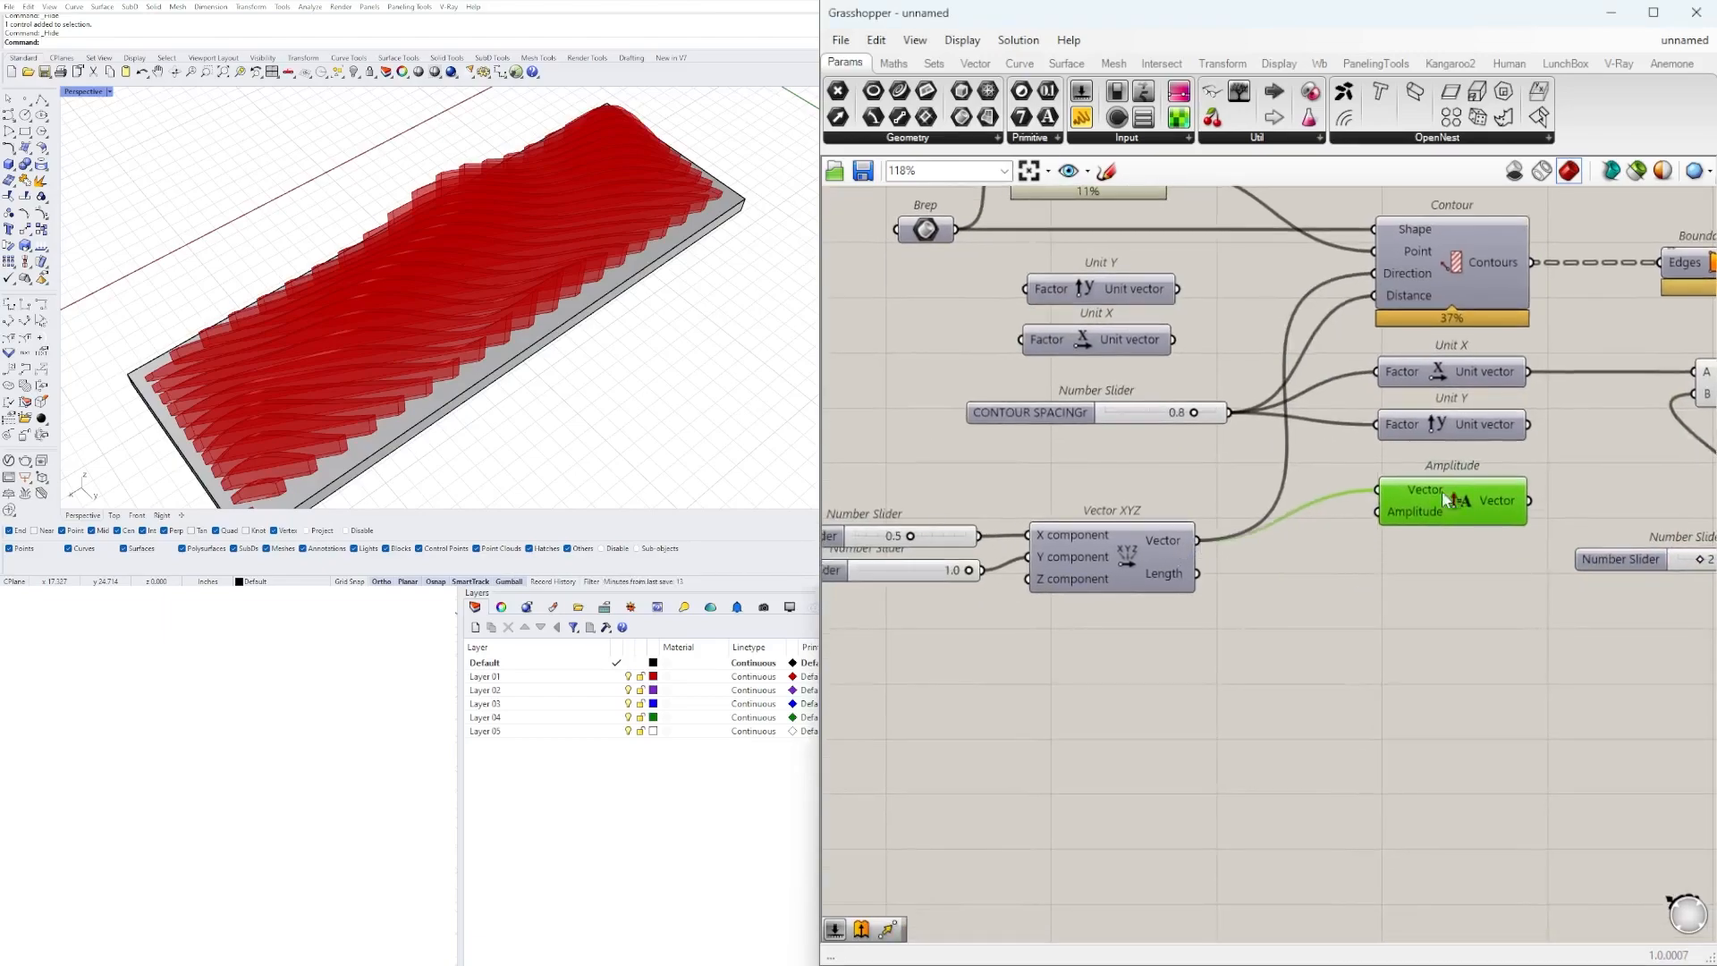
- Connect the CONTOUR SPACING slider to Amplitude's Amplitude input and try feeding Amplitude's vector into Division's B input
right_click_drag(1484, 543, 1156, 544)
left_click_drag(1374, 416, 1364, 396)
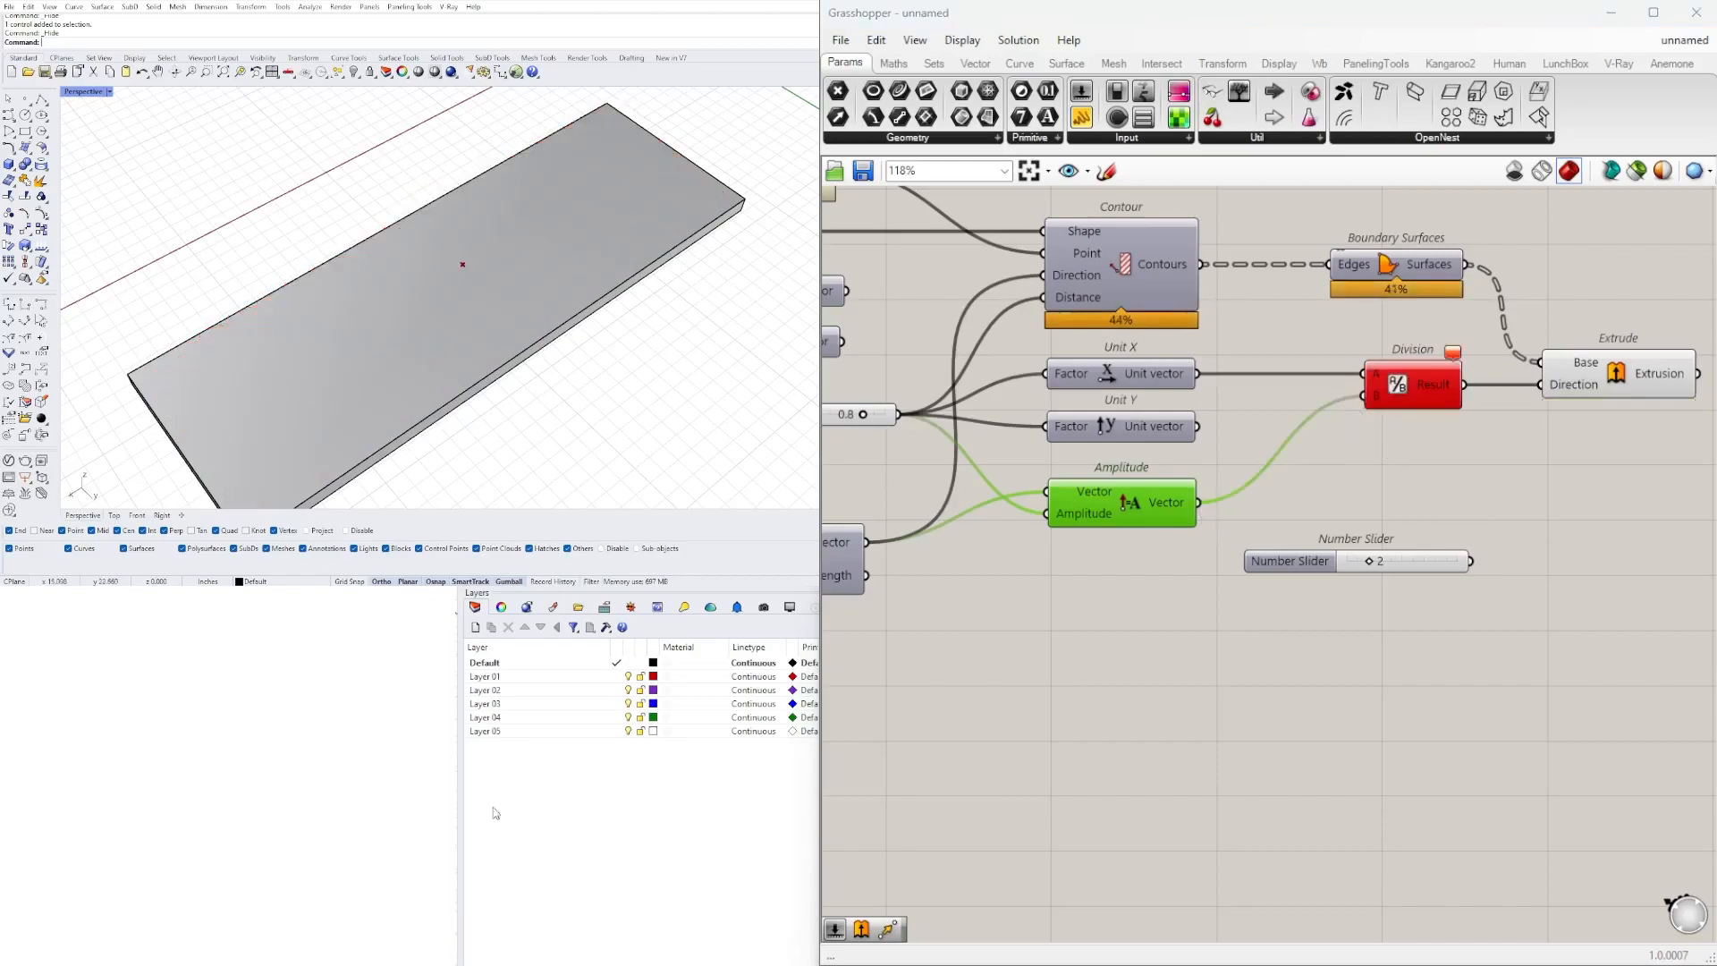
key("ctrl+z")
left_click(1342, 492)
right_click_drag(1370, 488, 1484, 481)
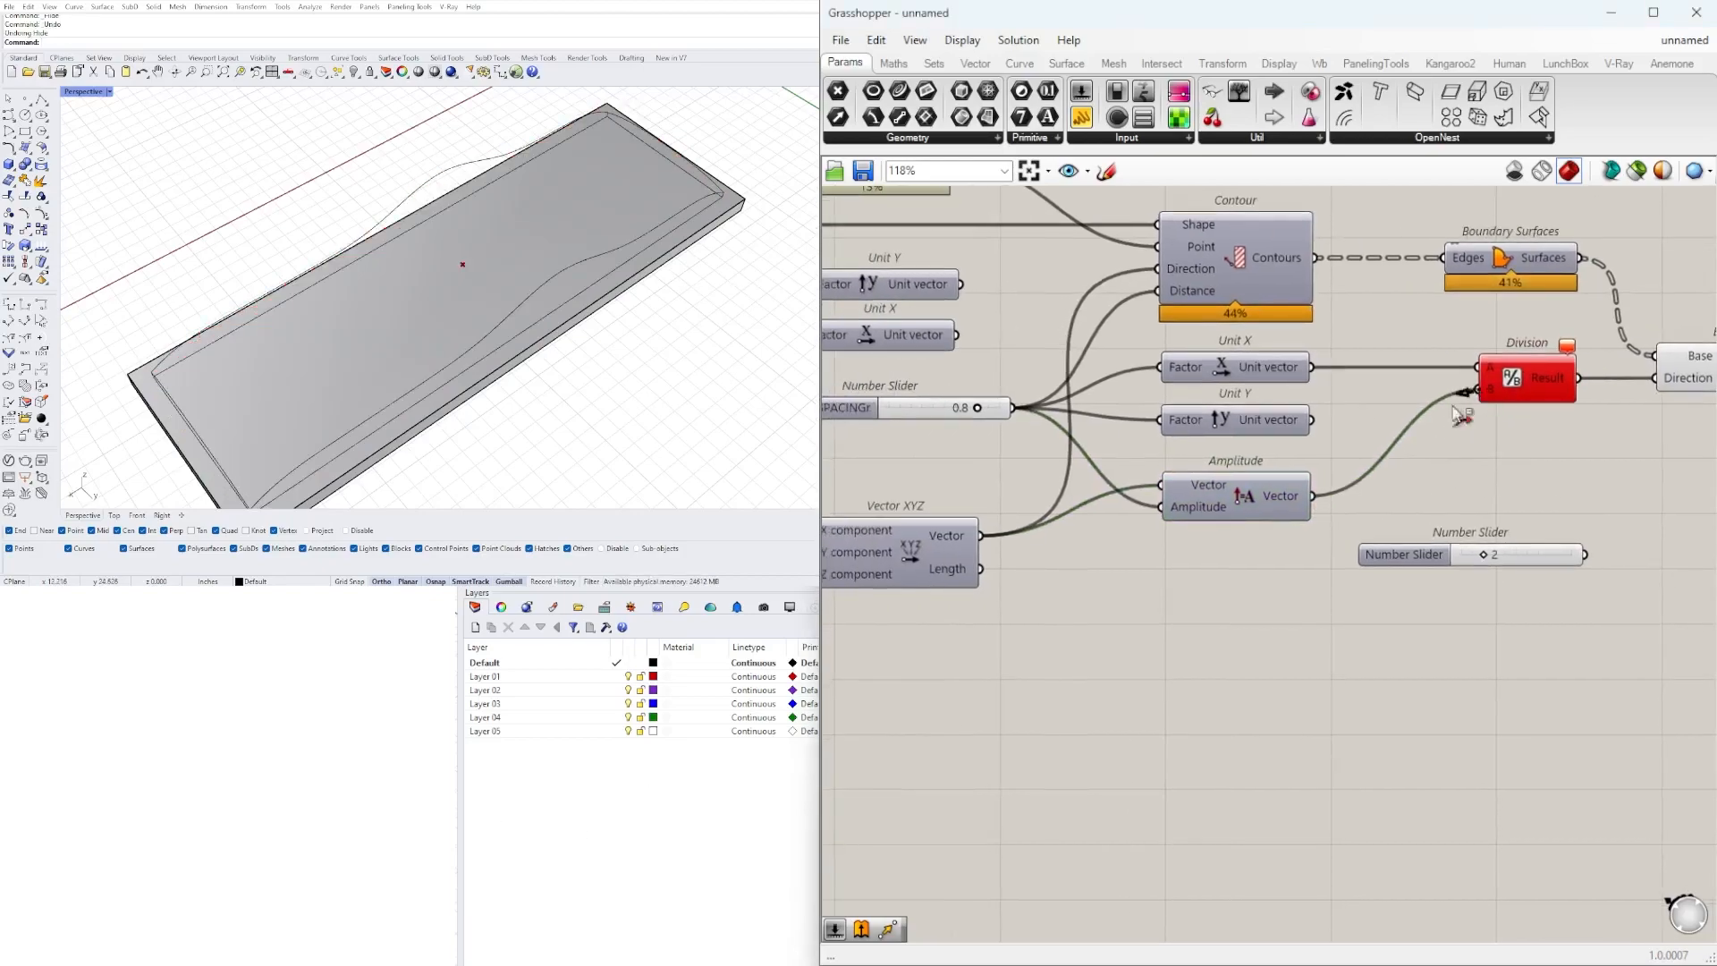
- Move Amplitude's vector connection from Division's B input to its A input and inspect the diagonal slabs
left_click_drag(1316, 497, 1313, 497, "ctrl")
left_click(1234, 500)
right_click_drag(1062, 528, 1155, 509)
right_click_drag(1396, 446, 1304, 535)
left_click_drag(1466, 402, 1461, 404)
right_click_drag(422, 275, 538, 275)
right_click_drag(1068, 547, 1070, 548)
- Lower the X component slider of Vector XYZ and inspect how the slab direction responds
scroll(1071, 547, "up", 5)
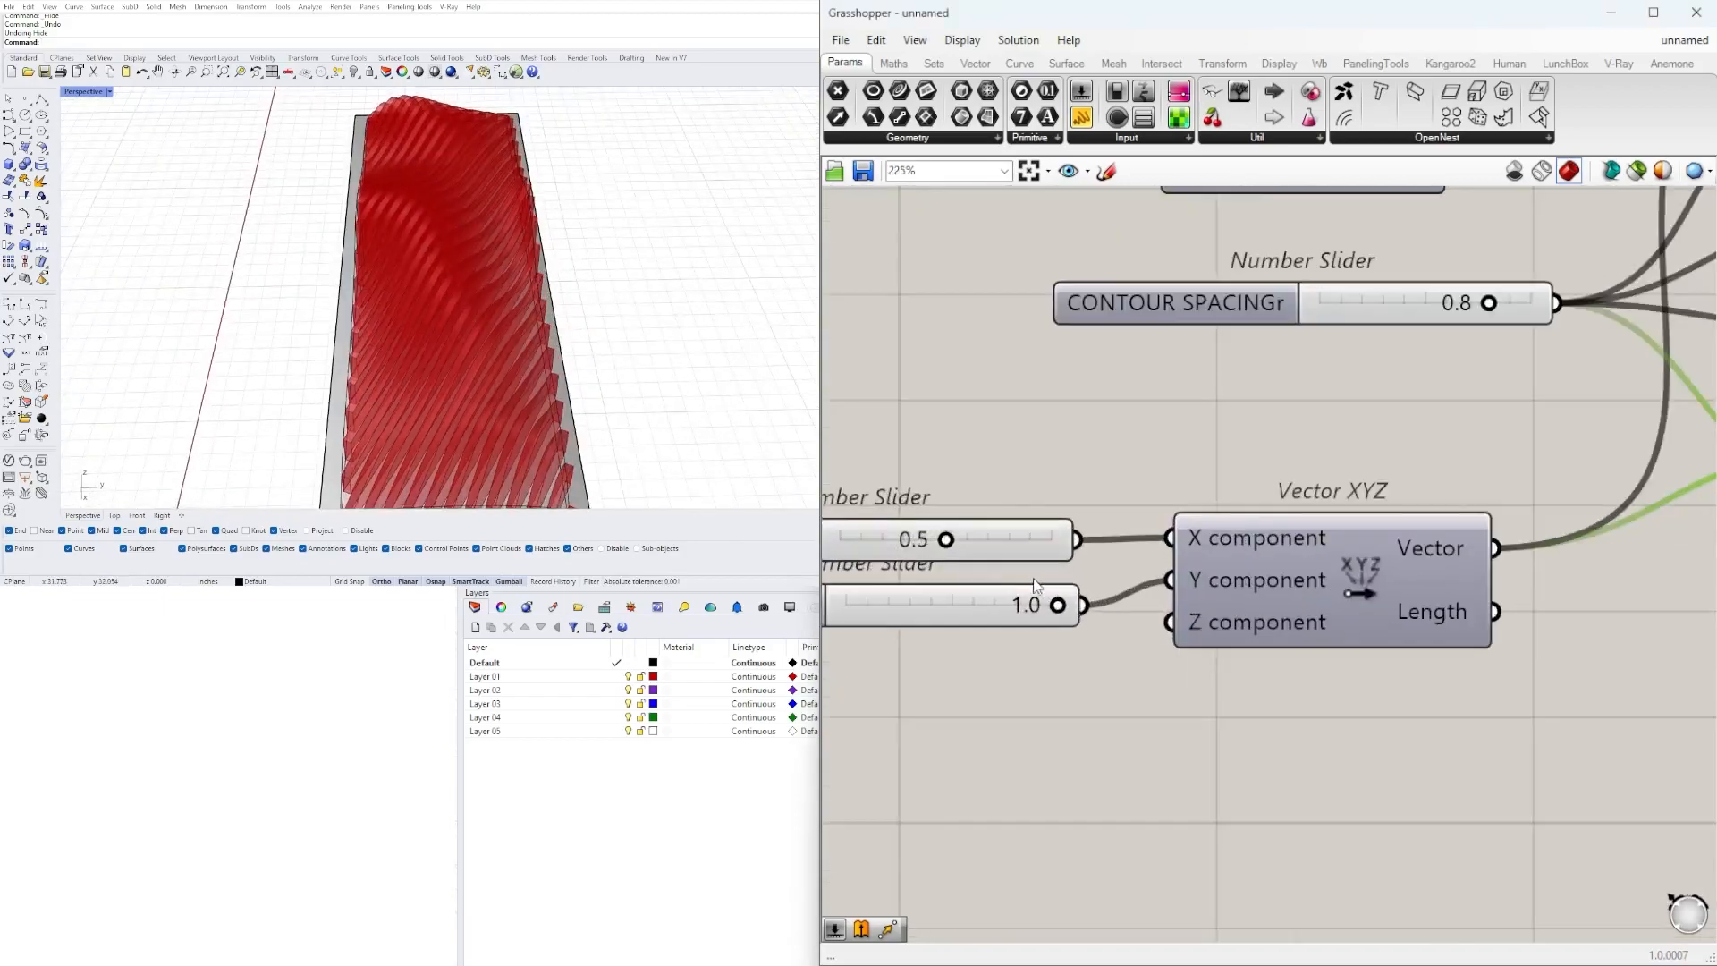
left_click_drag(897, 539, 847, 545)
right_click_drag(444, 319, 556, 341)
right_click_drag(929, 547, 1105, 514)
left_click_drag(1055, 494, 987, 492)
mouse_move(429, 295)
right_mouse_down()
mouse_move(453, 247)
mouse_move(367, 223)
right_mouse_up()
- Set the X component slider to 1.0 and the Y component slider to 0.0, and inspect the slabs
left_click_drag(986, 488, 1279, 488)
right_click_drag(528, 268, 469, 255)
left_click_drag(1288, 580, 953, 587)
right_click_drag(674, 345, 650, 840)
- Move Vector XYZ and its two sliders closer to the CONTOUR SPACING slider and review the connections through to Extrude
scroll(1342, 536, "down", 5)
right_click_drag(1453, 577, 1259, 673)
scroll(1259, 673, "down", 1)
scroll(1458, 796, "up", 3)
left_click_drag(1326, 686, 943, 462)
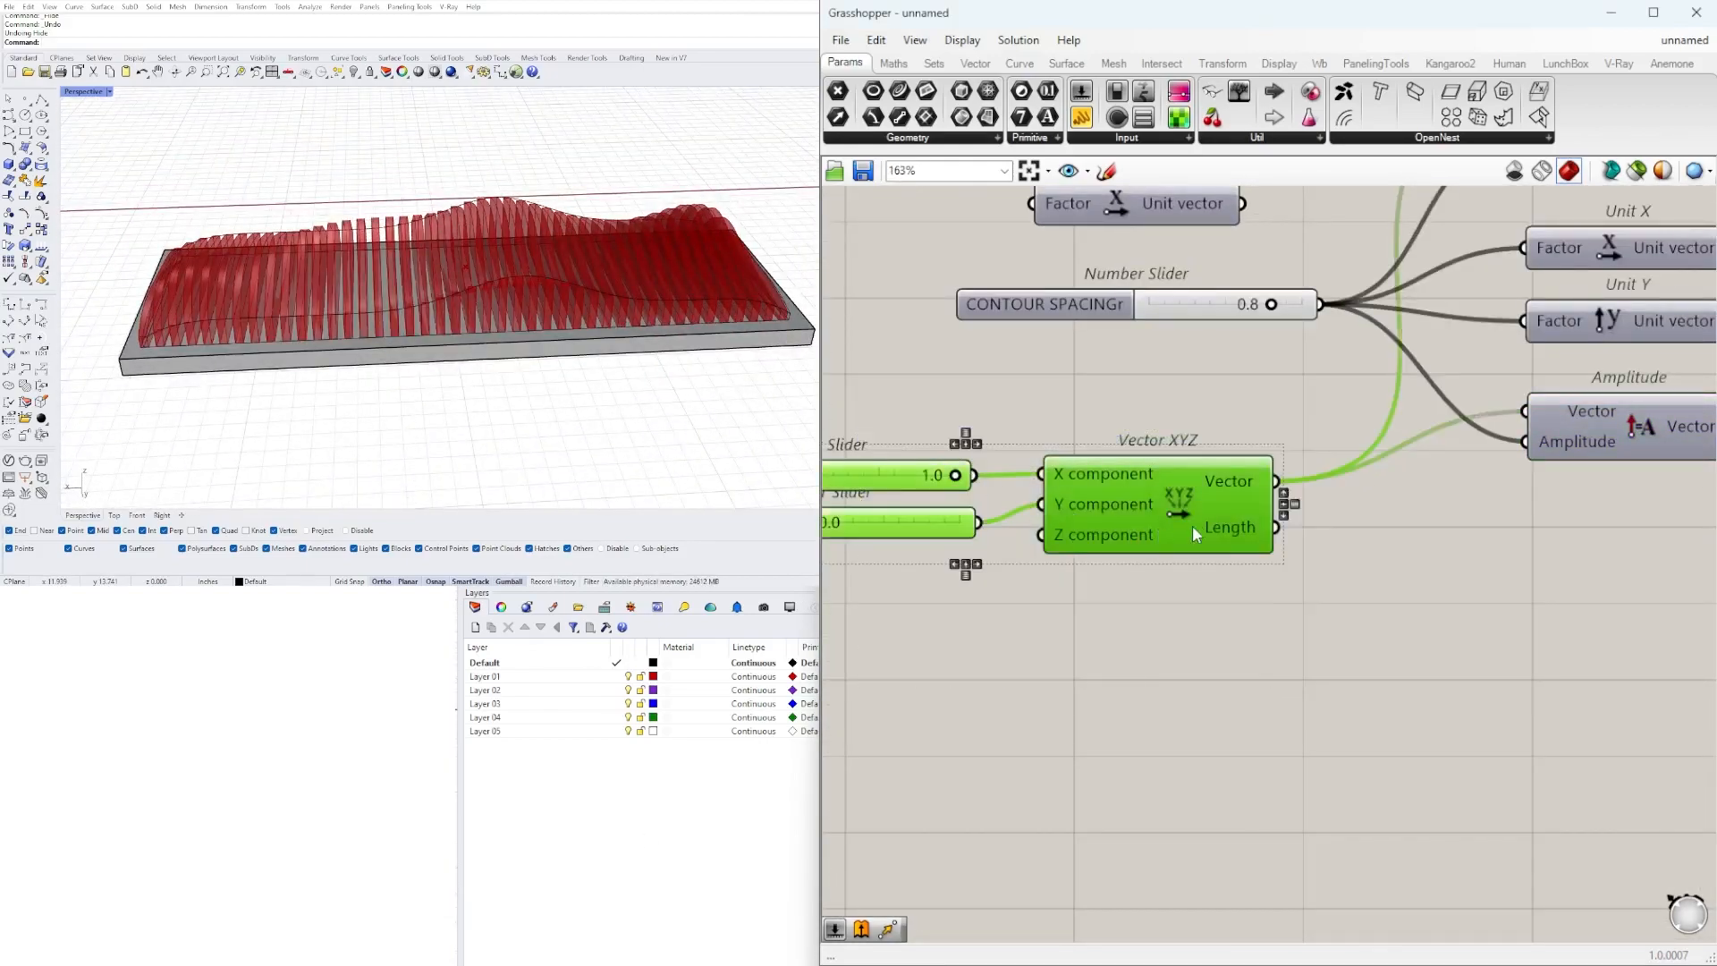
left_click_drag(1191, 526, 1211, 459)
scroll(1211, 498, "down", 4)
right_click_drag(1546, 463, 1397, 539)
scroll(1295, 499, "up", 3)
right_click_drag(1491, 425, 1239, 484)
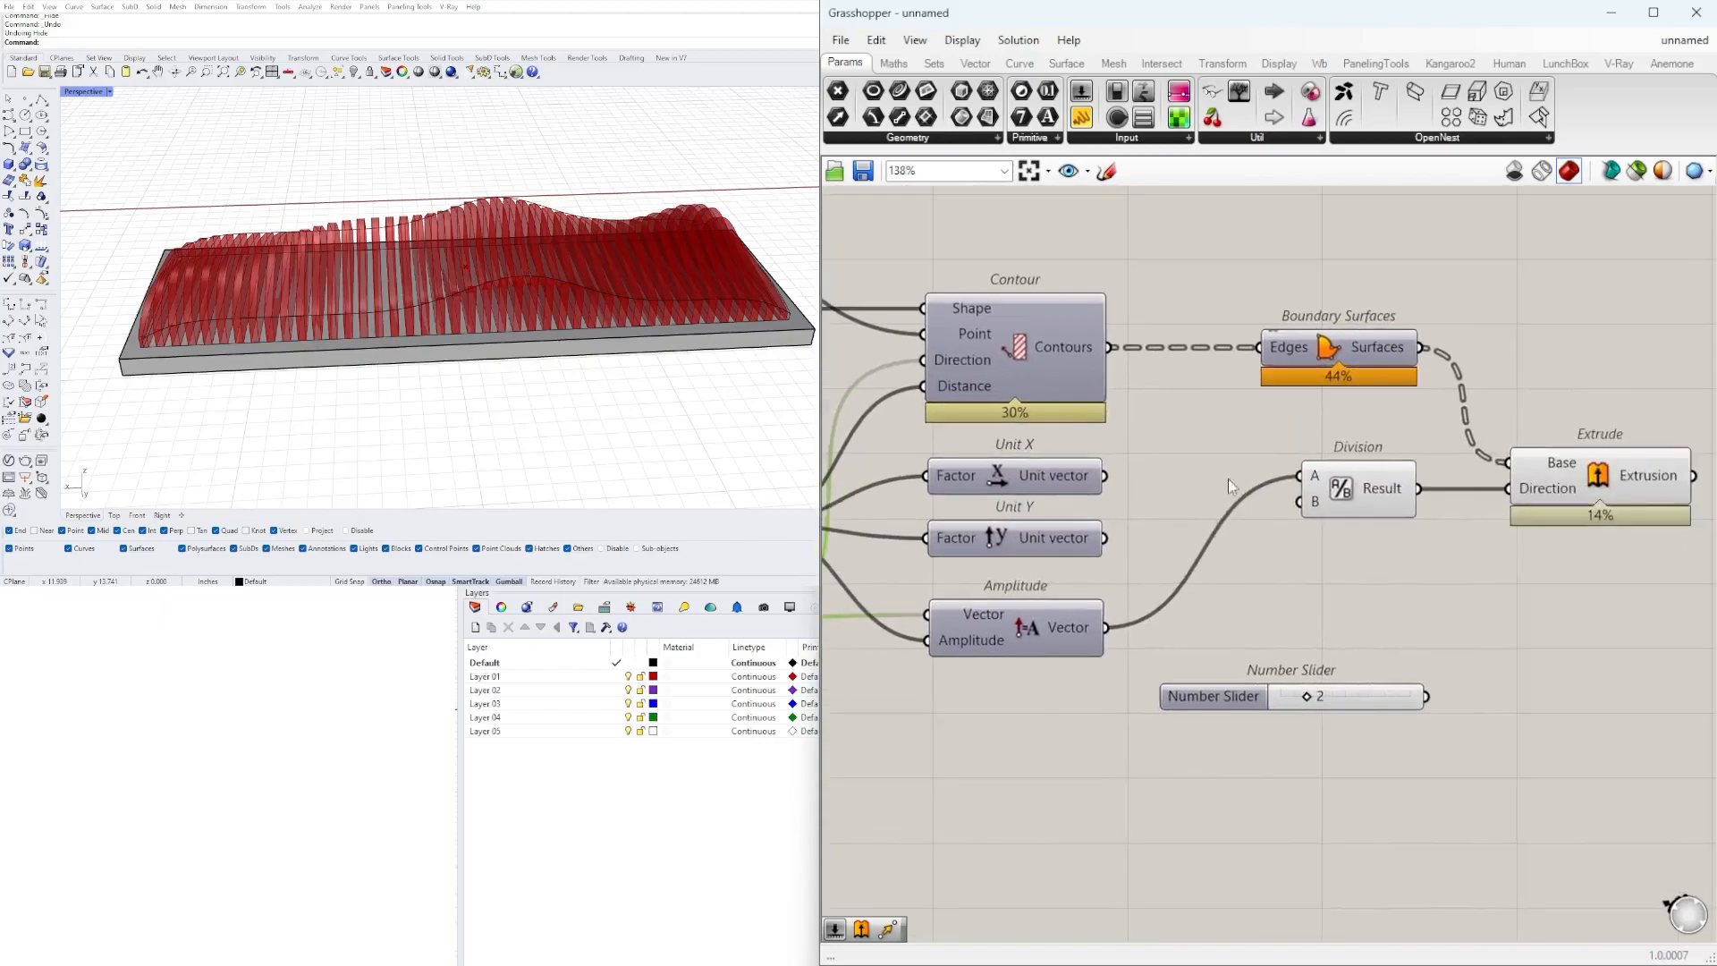
right_click_drag(1129, 573, 1531, 555)
scroll(1347, 559, "down", 2)
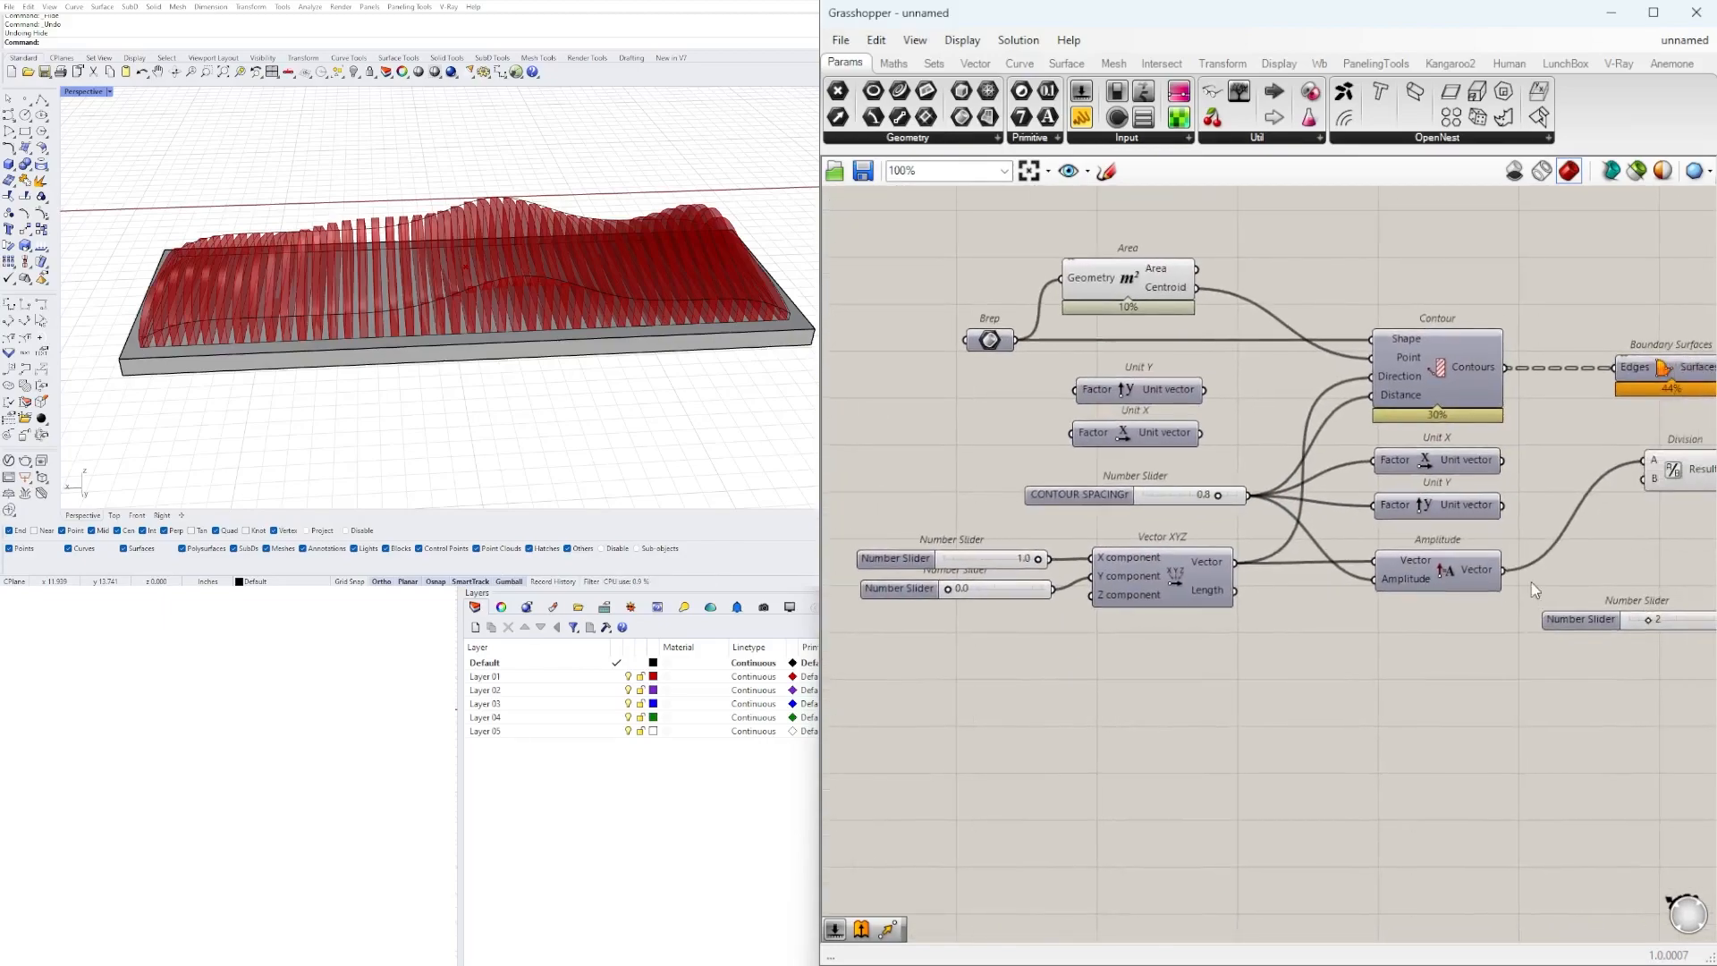
- Disconnect Amplitude from Division and delete Vector XYZ, its two sliders and the Amplitude component
left_click_drag(1667, 452, 1653, 460, "ctrl")
left_click_drag(1378, 566, 1349, 604, "ctrl")
left_click_drag(1467, 622, 1004, 556)
key("Delete")
right_click_drag(1478, 566, 1320, 572)
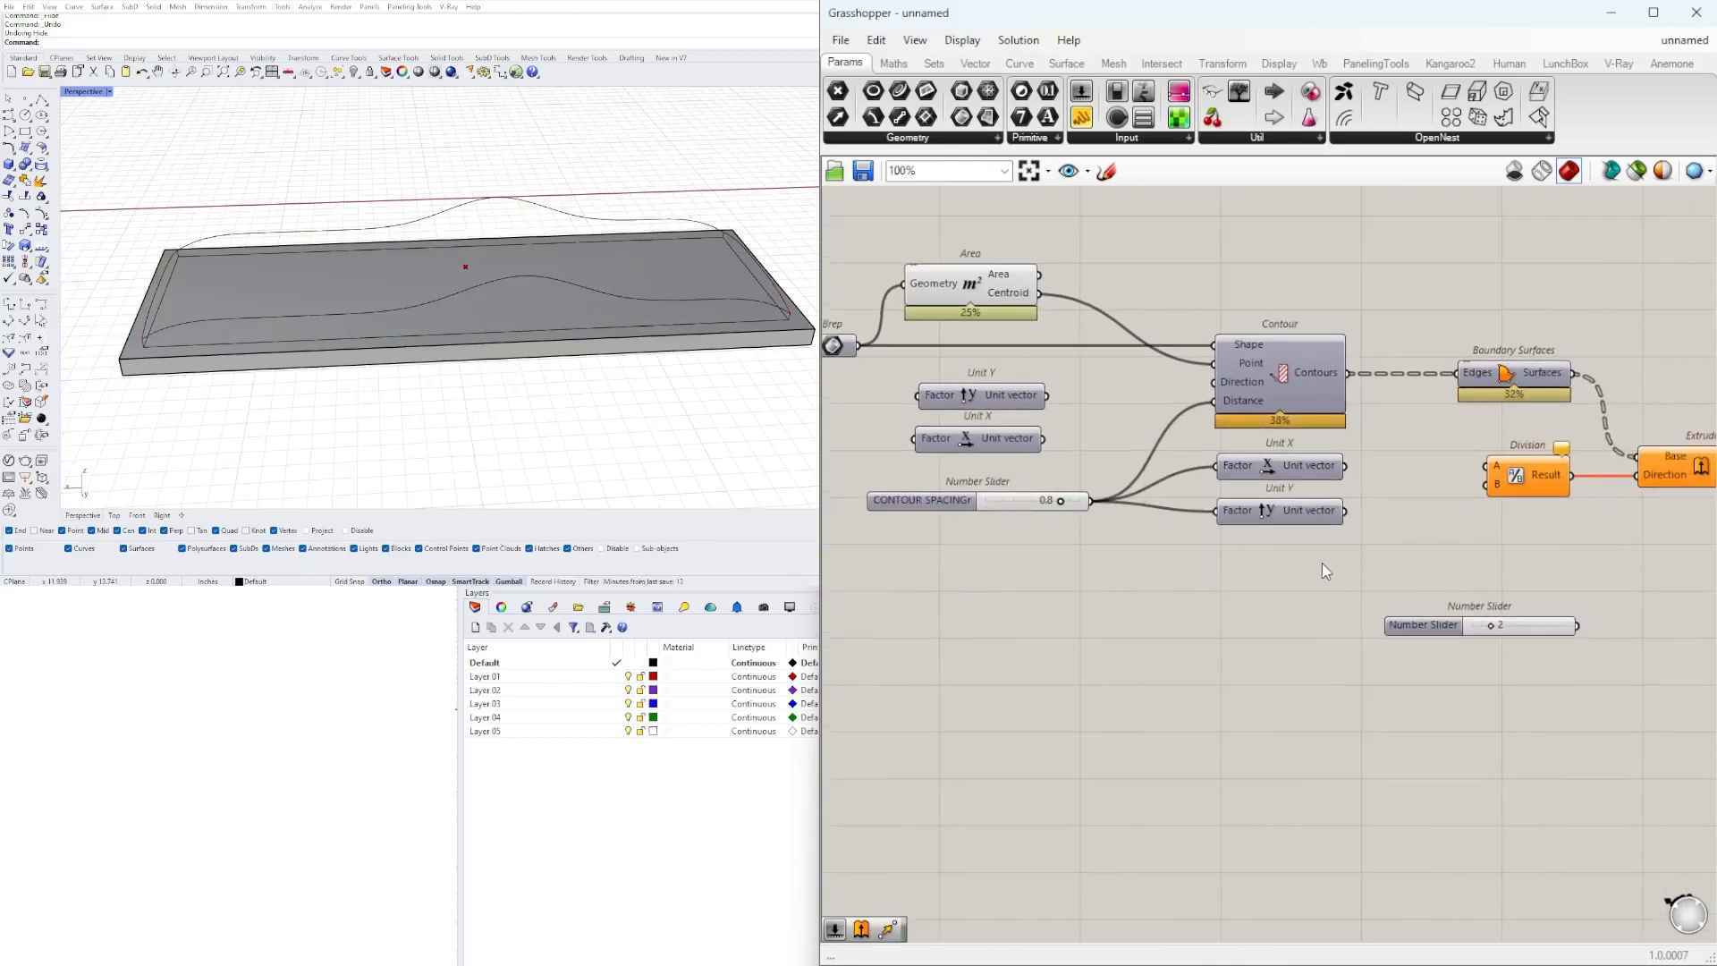
- Shift the CONTOUR SPACING slider away from the unit vectors and connect the first Unit X vector to Contour's Direction input
scroll(1297, 554, "up", 2)
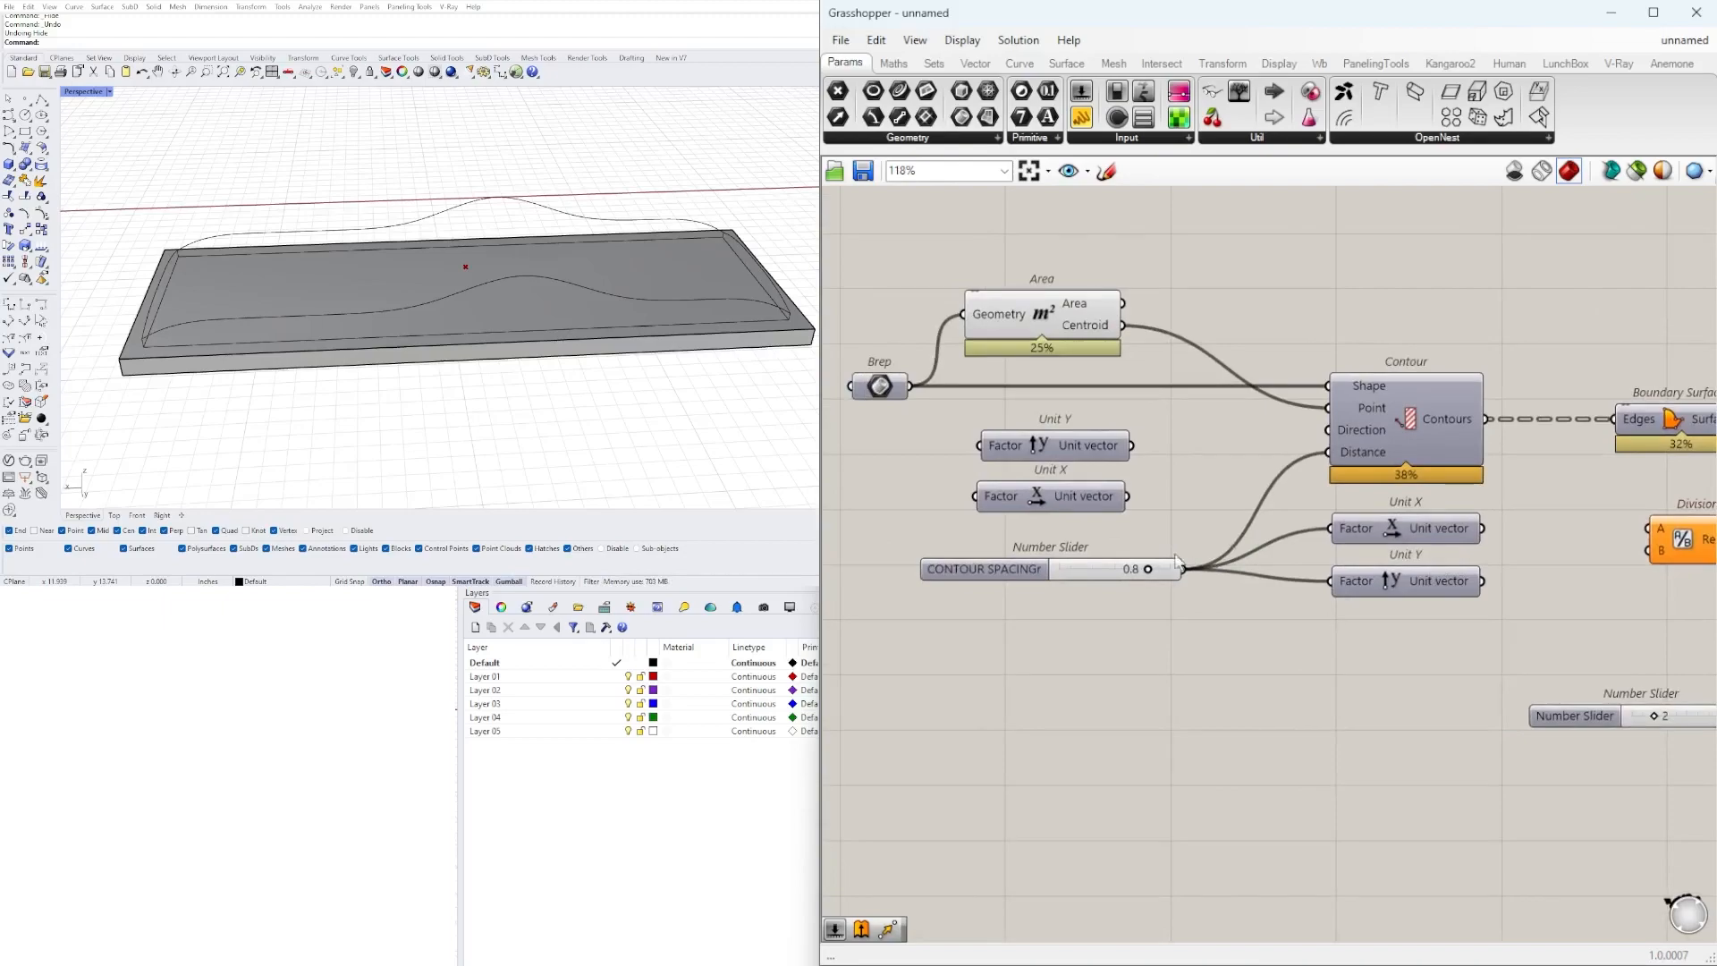
right_click_drag(1064, 464, 1333, 481)
left_click_drag(1270, 581, 1052, 593)
left_click(1140, 501)
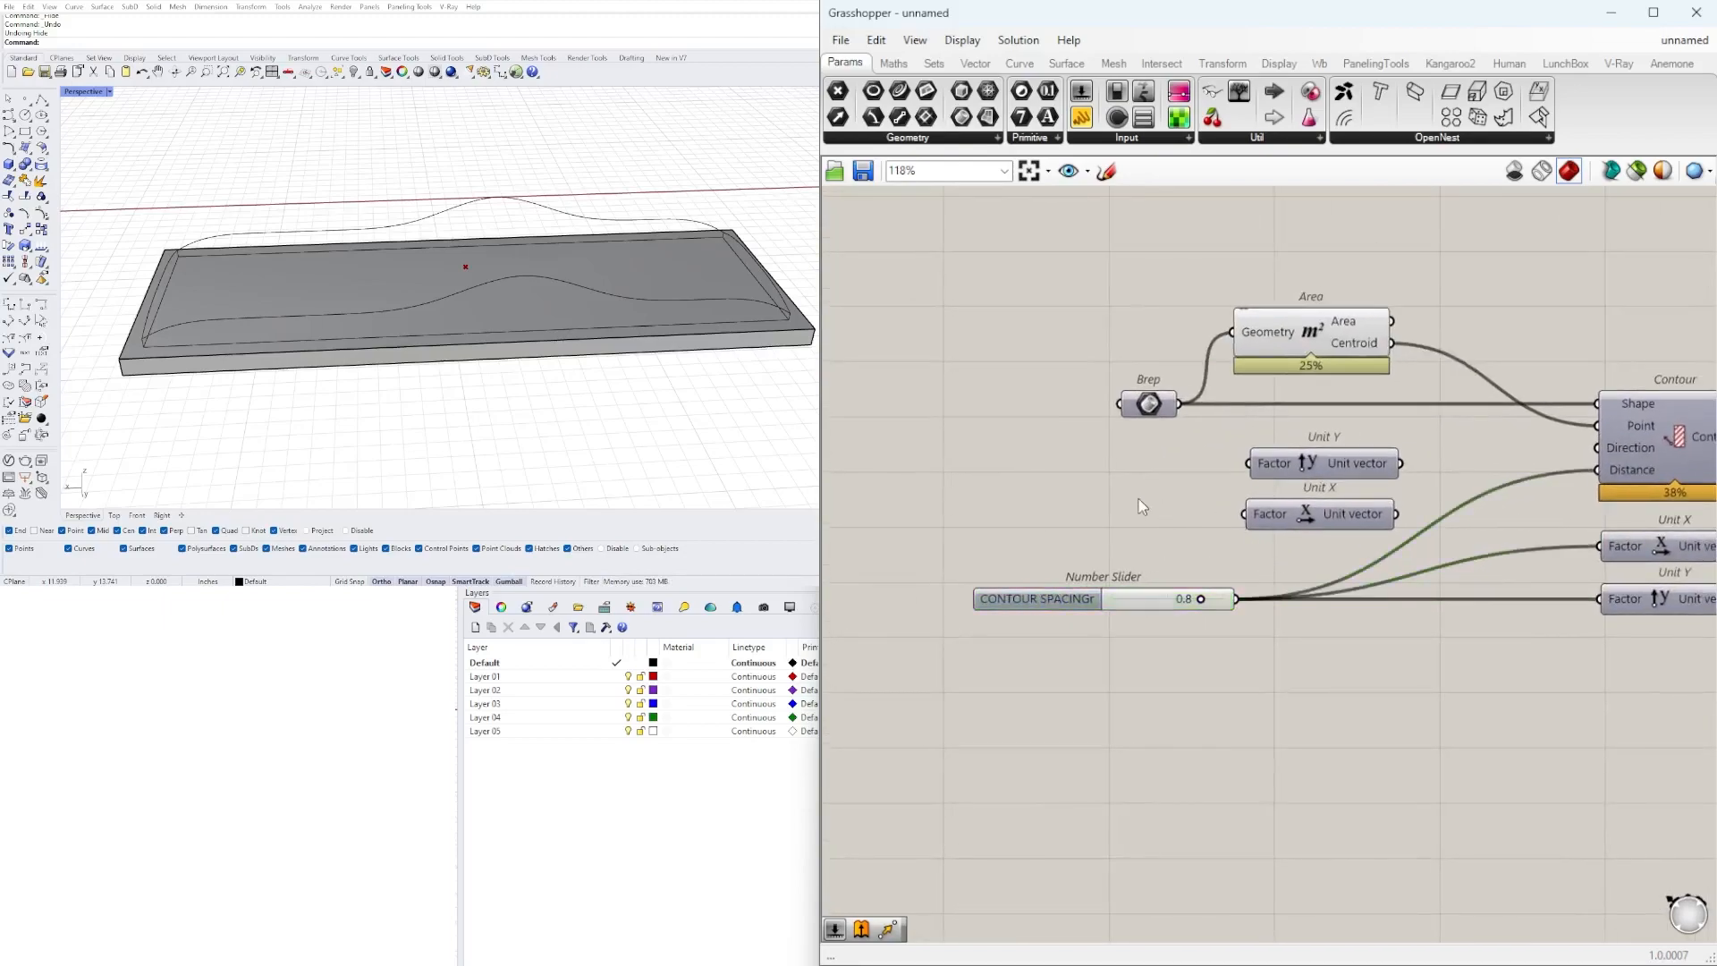
right_click_drag(1403, 475, 1208, 470)
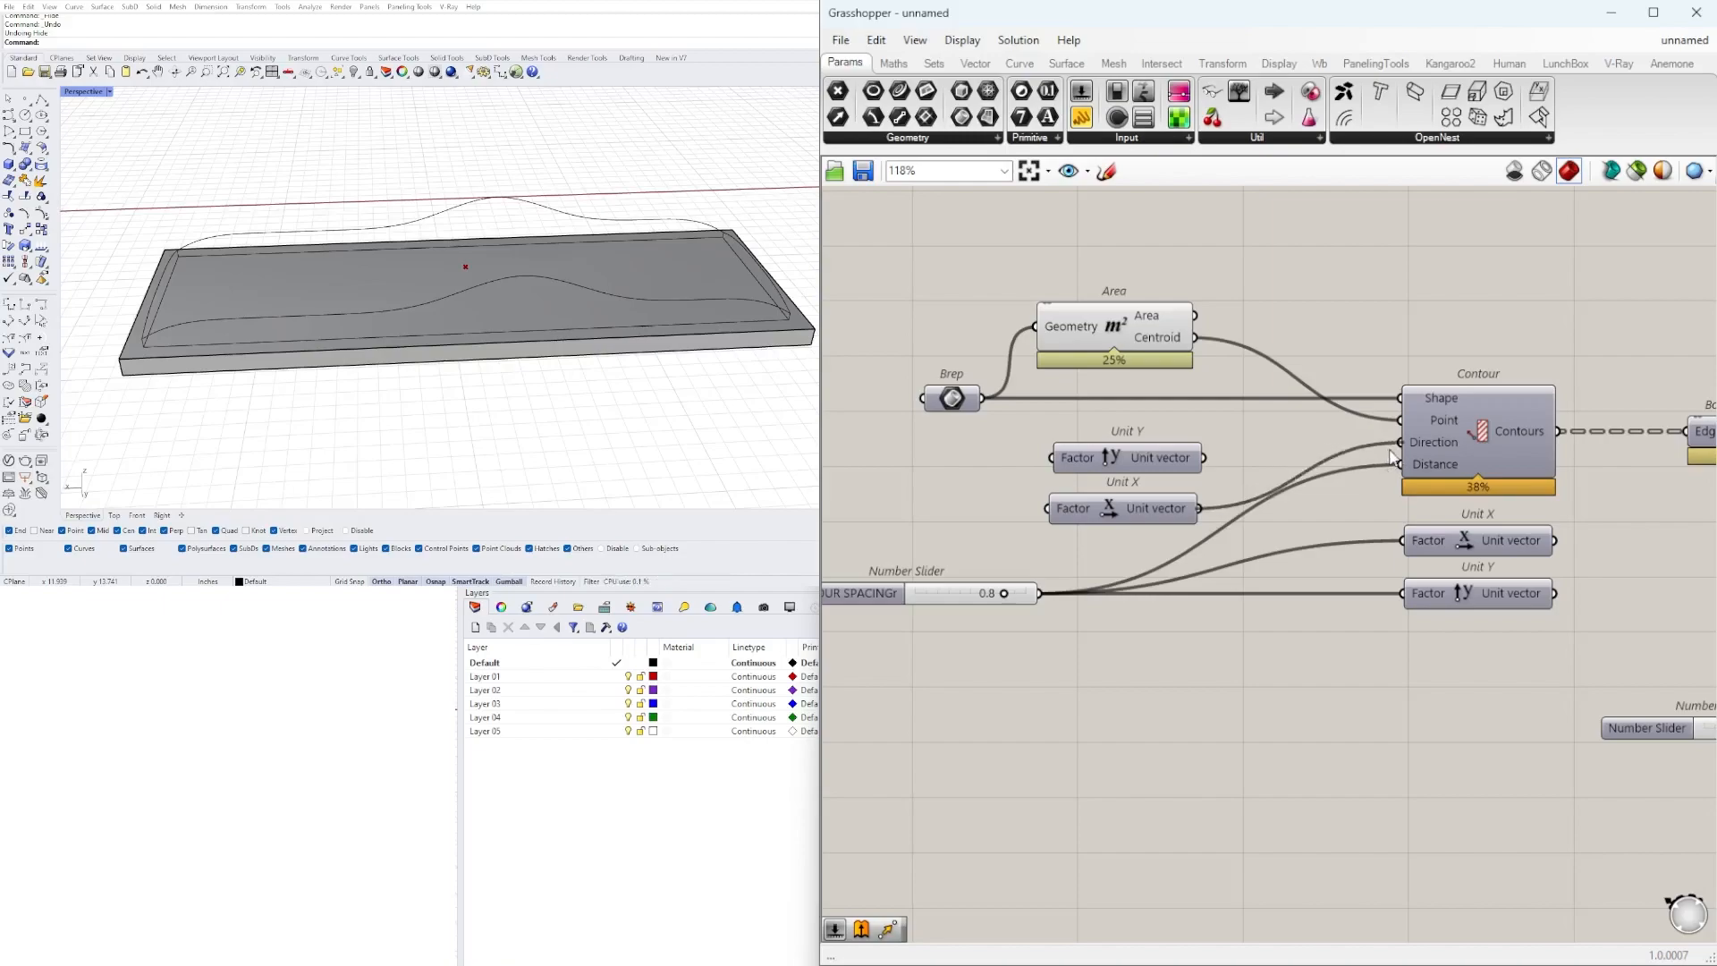
- Delete both Unit Y vectors and lengthen the CONTOUR SPACING slider
key("Delete")
left_click_drag(1038, 593, 1166, 593)
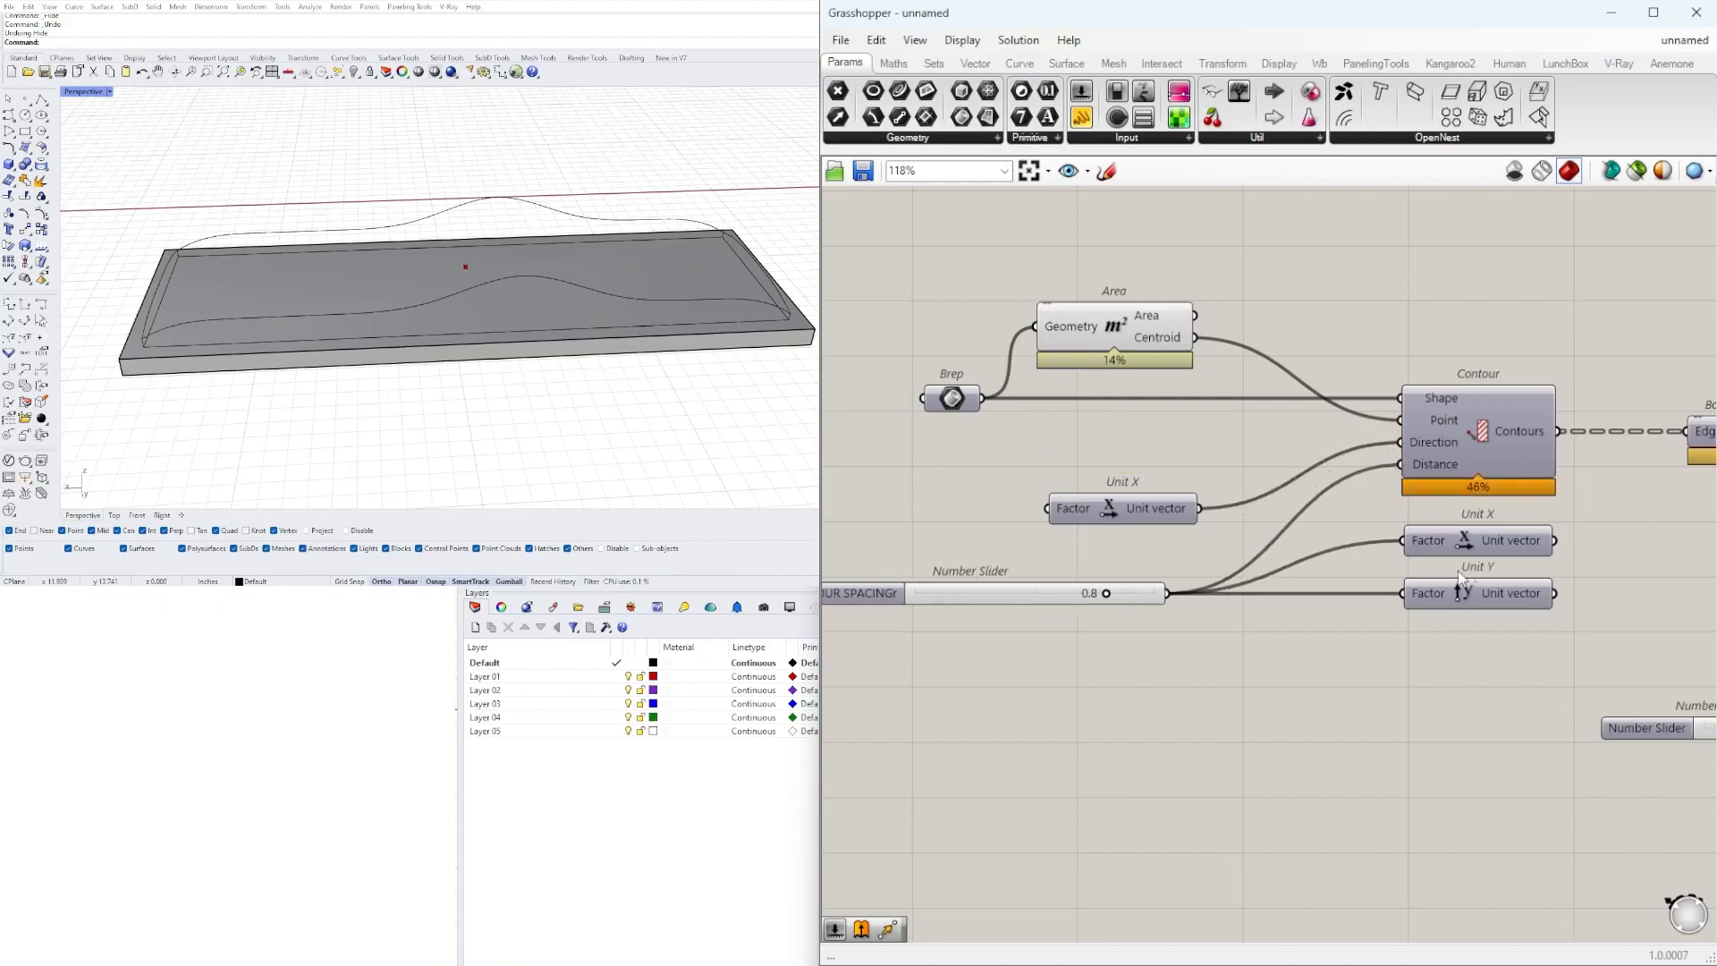
right_click_drag(1638, 584, 1339, 543)
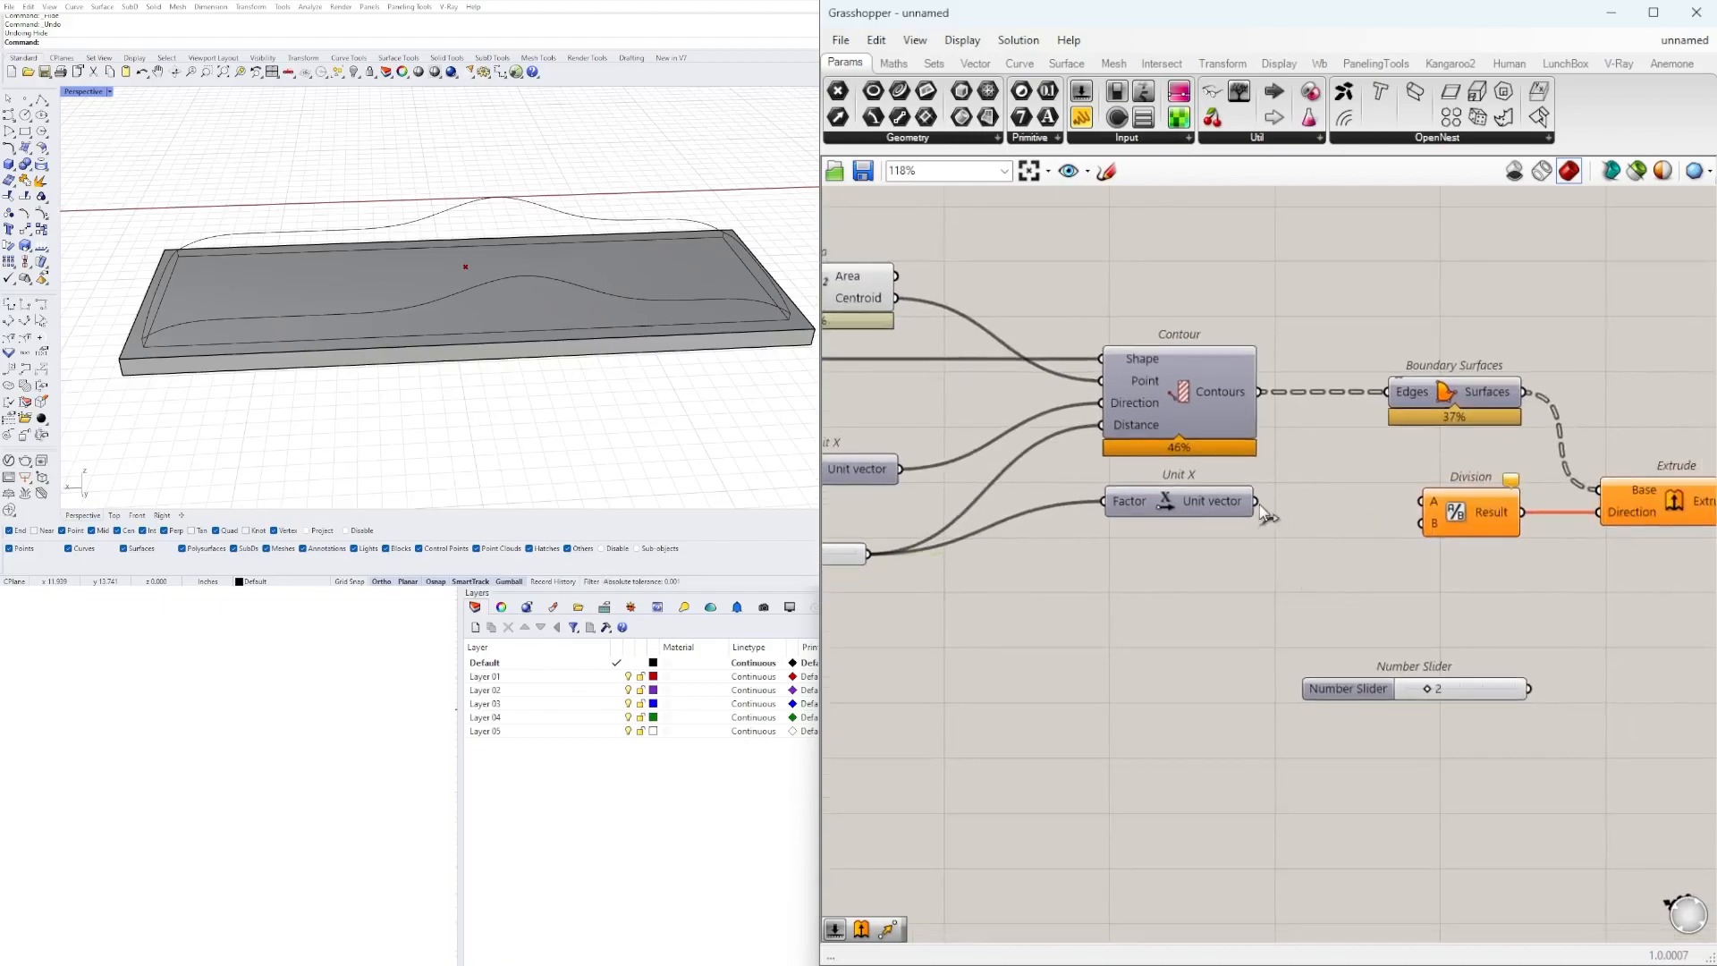
- Connect the remaining Unit X vector below Contour to Division's A input and inspect the extruded slabs
left_click_drag(1427, 504, 1423, 501)
right_click_drag(357, 295, 555, 309)
scroll(1333, 474, "up", 3)
left_click(1297, 523)
left_click(1413, 614)
left_click_drag(1540, 541, 1526, 541)
left_click(1512, 608)
- Move the first Unit X vector and the spacing slider closer to Contour and correct the slider's name to CONTOUR SPACING
right_click_drag(878, 547, 1622, 511)
scroll(1297, 505, "down", 3)
left_click_drag(1358, 591, 1151, 415)
scroll(1243, 449, "up", 2)
left_click_drag(1274, 456, 1380, 391)
left_click(1297, 443)
left_click(1049, 506)
right_click(1051, 512)
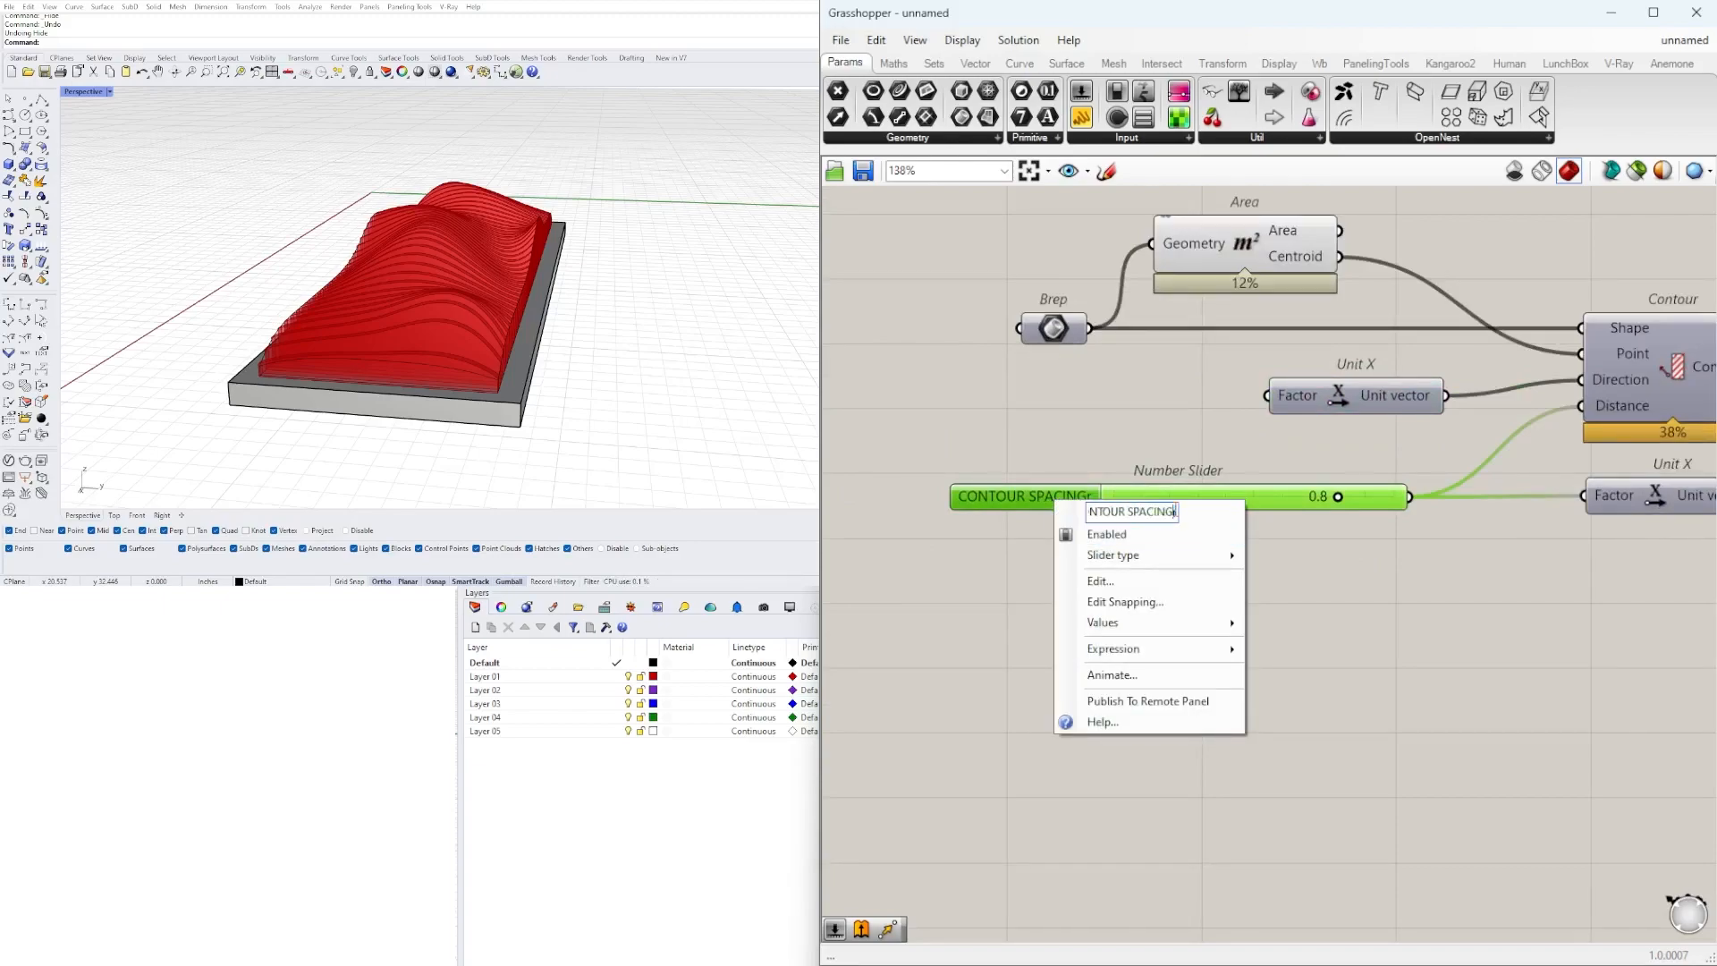
left_click(1071, 448)
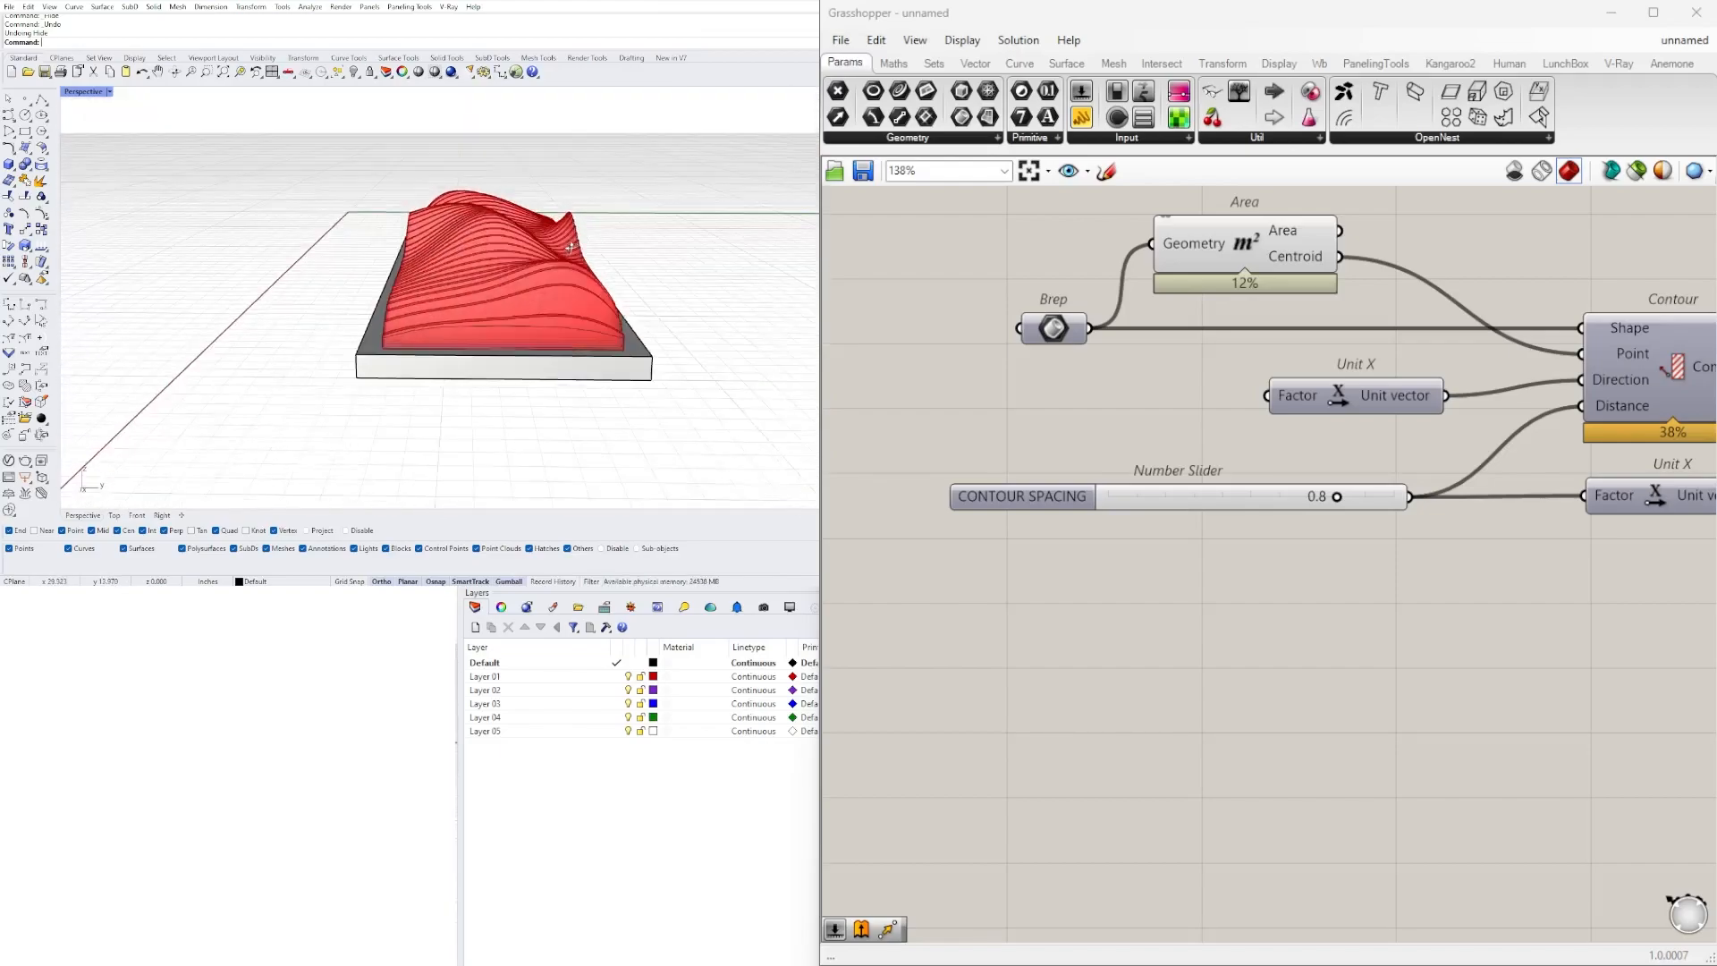
- Examine the crosswise slabs on the base from several angles and review the simplified definition from Contour to Extrude
right_click_drag(571, 248, 568, 253)
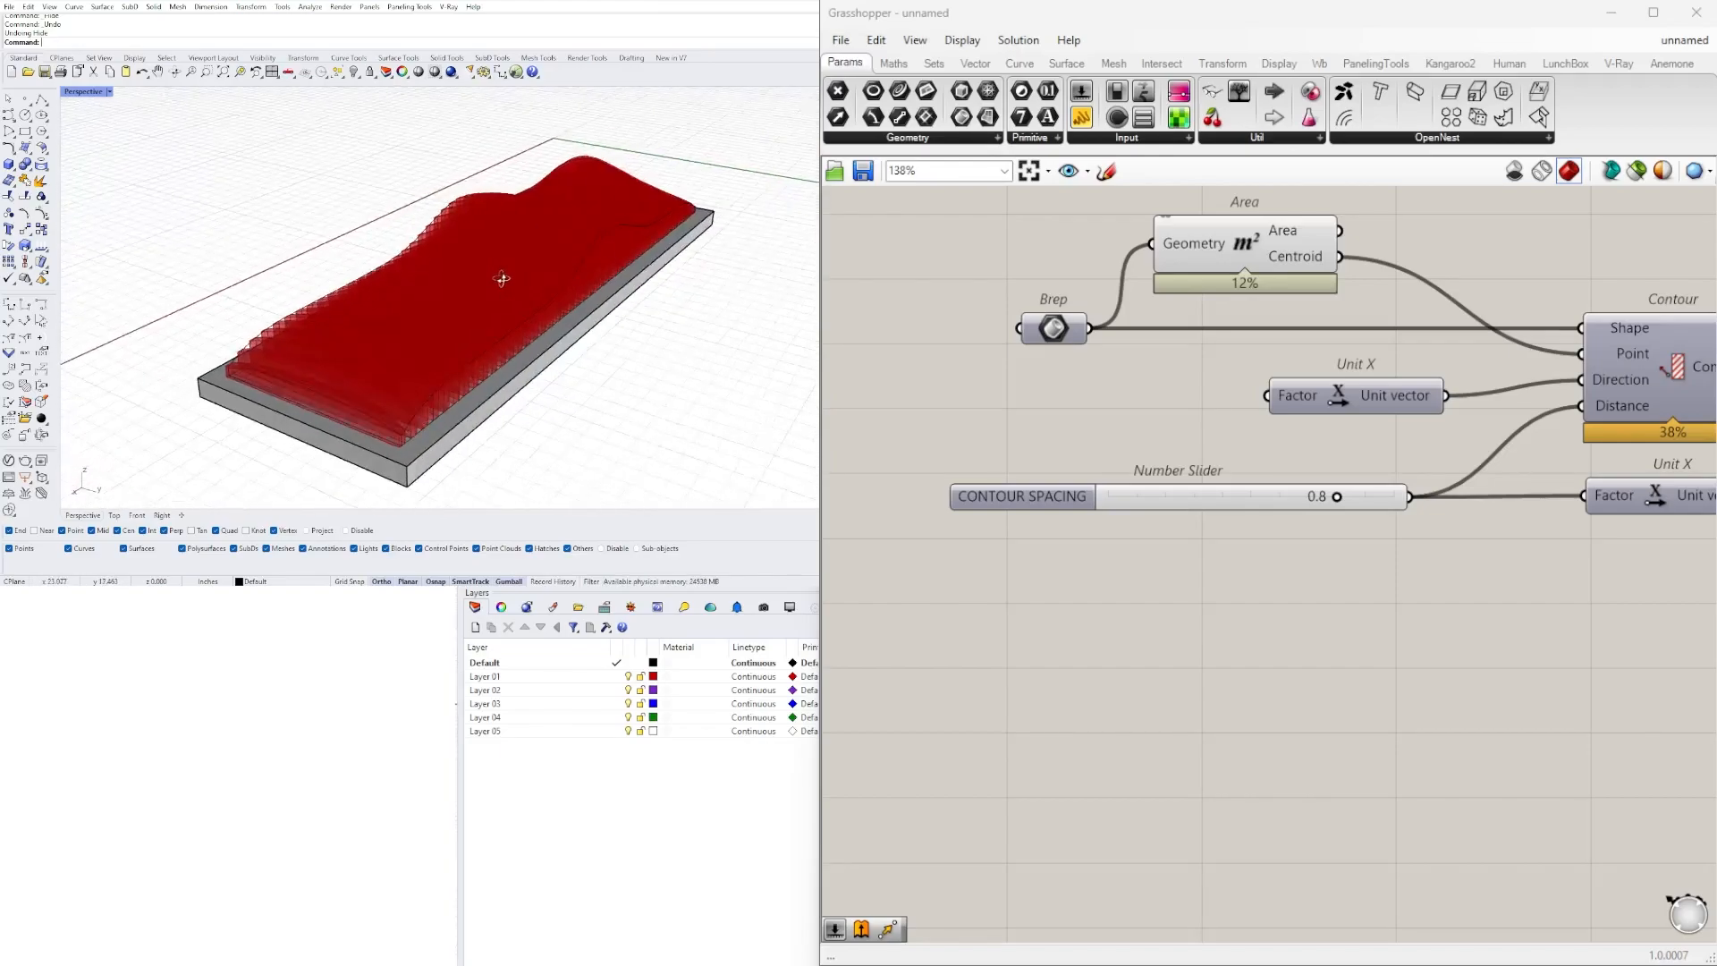
right_click_drag(498, 277, 433, 347)
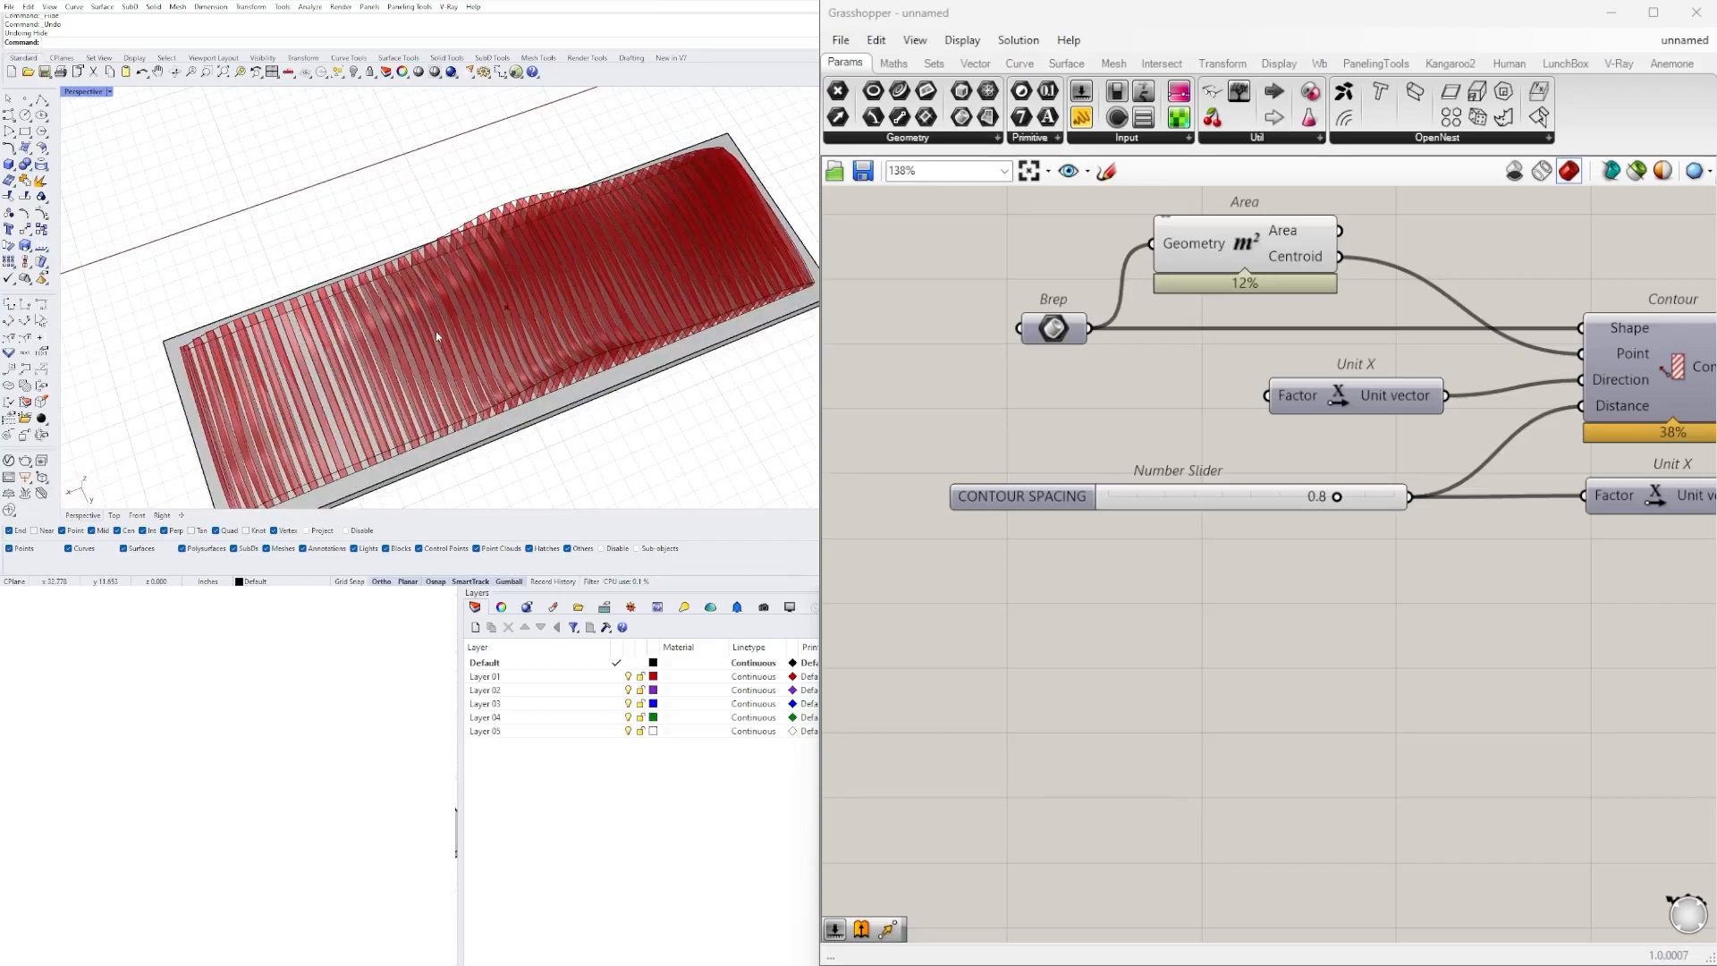
right_click_drag(587, 306, 573, 232)
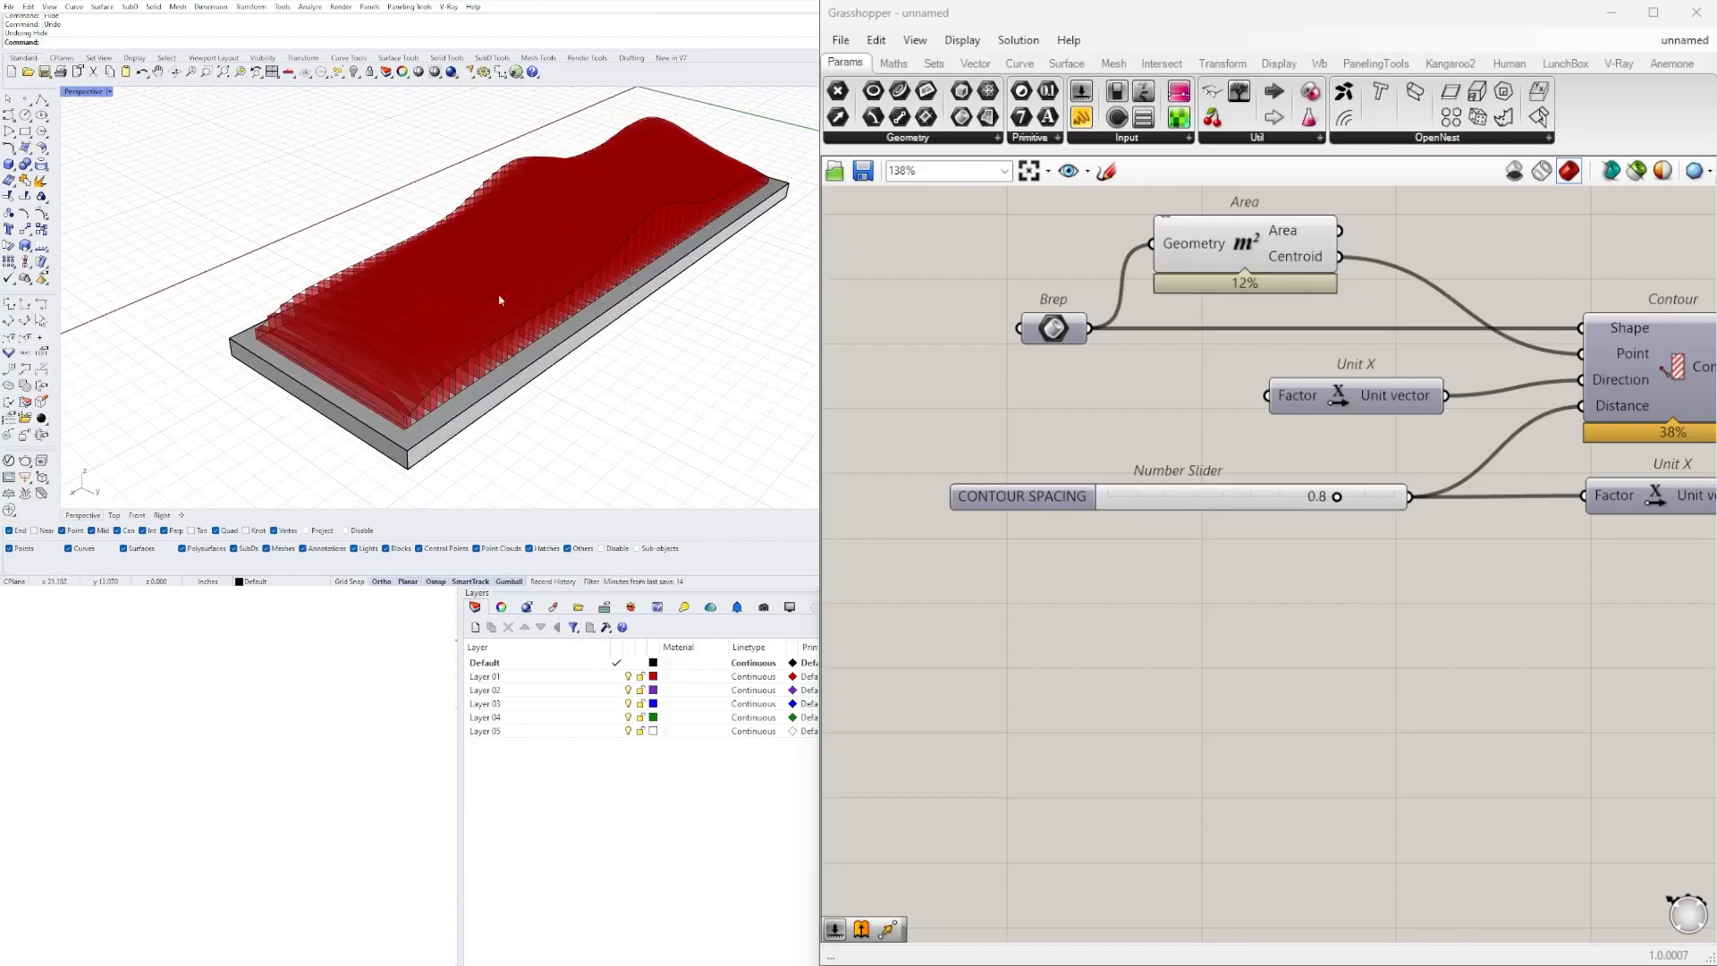
right_click_drag(640, 143, 646, 207)
scroll(1315, 382, "down", 3)
right_click_drag(1682, 456, 1377, 534)
right_click_drag(1288, 577, 1344, 542)
scroll(1338, 554, "up", 2)
left_click_drag(1361, 694, 1061, 580)
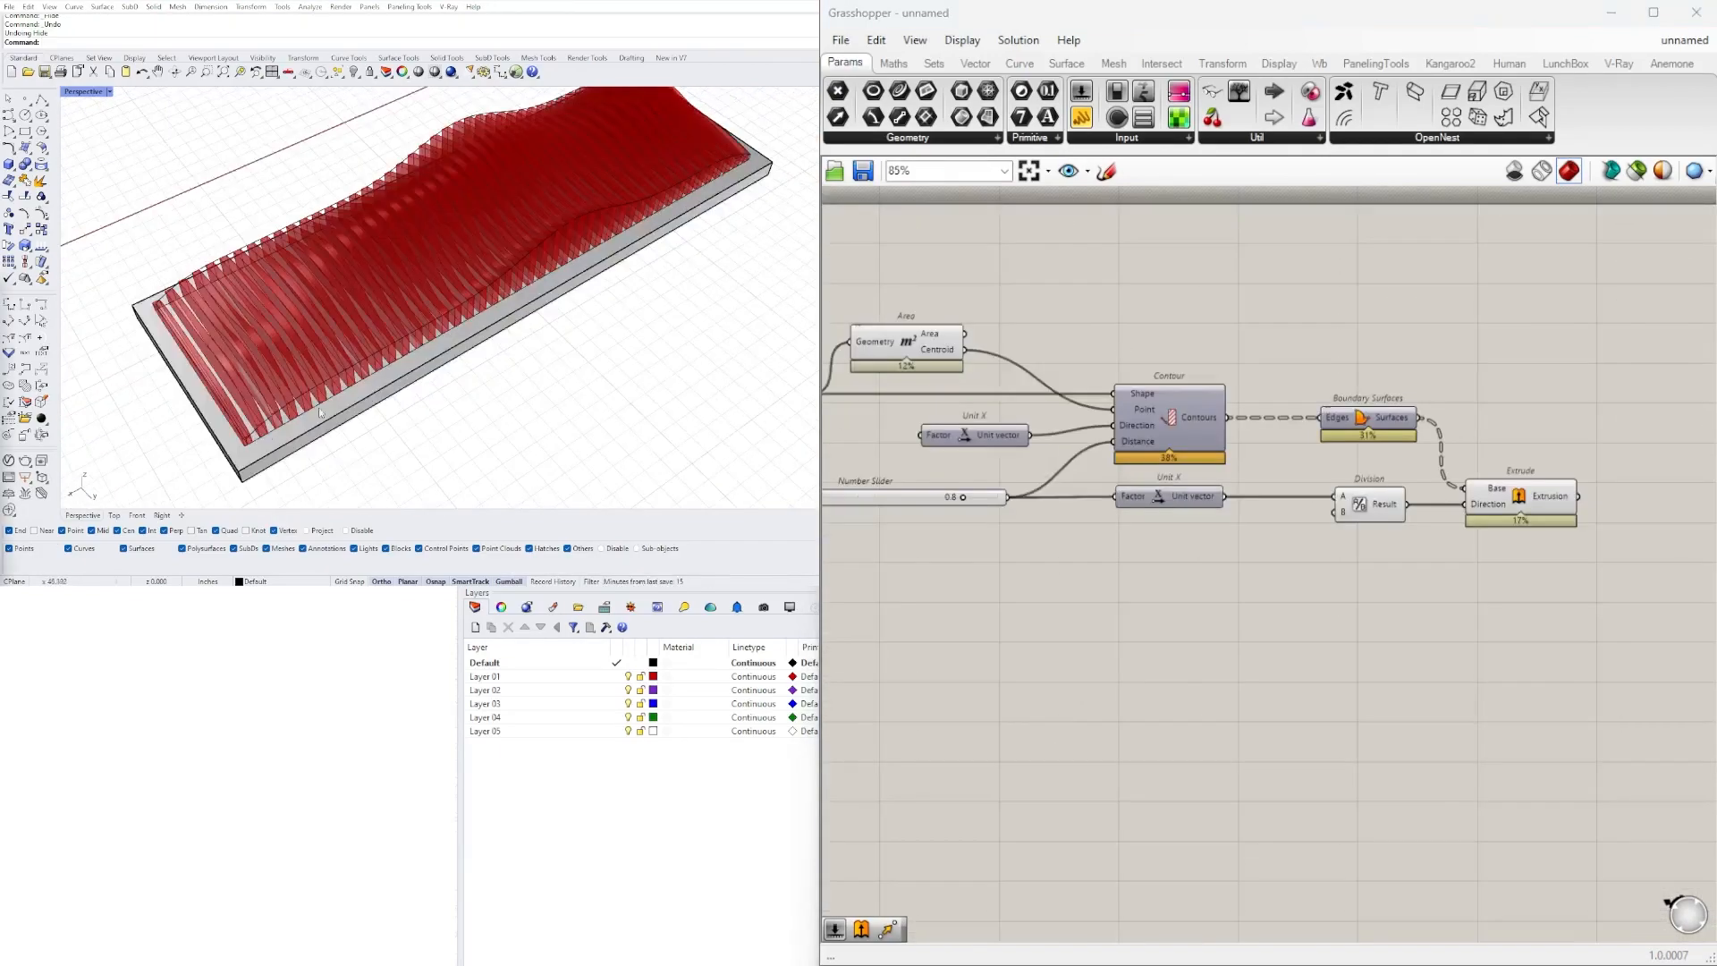
scroll(318, 406, "down", 2)
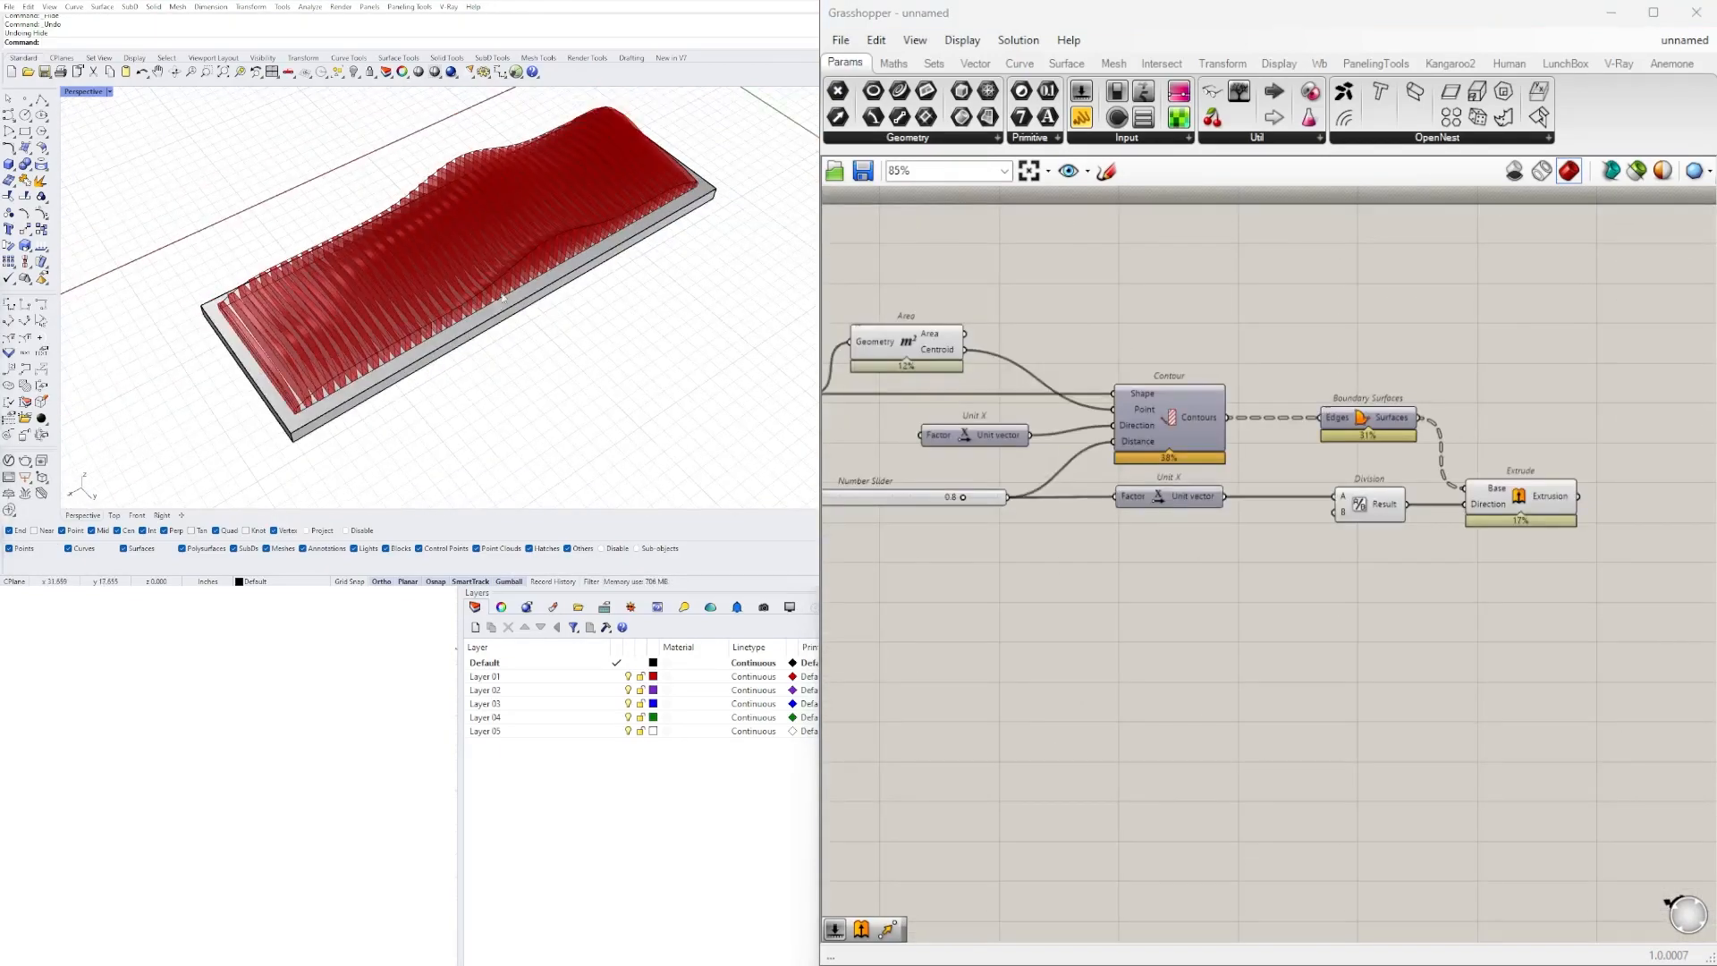
- Move the Brep and Relay components farther away from Area at the start of the definition
right_click_drag(319, 406, 358, 339)
scroll(947, 533, "down", 3)
right_click_drag(947, 533, 1314, 535)
scroll(1189, 473, "up", 4)
right_click_drag(1282, 445, 1054, 422)
scroll(977, 420, "down", 1)
double_click(1060, 422)
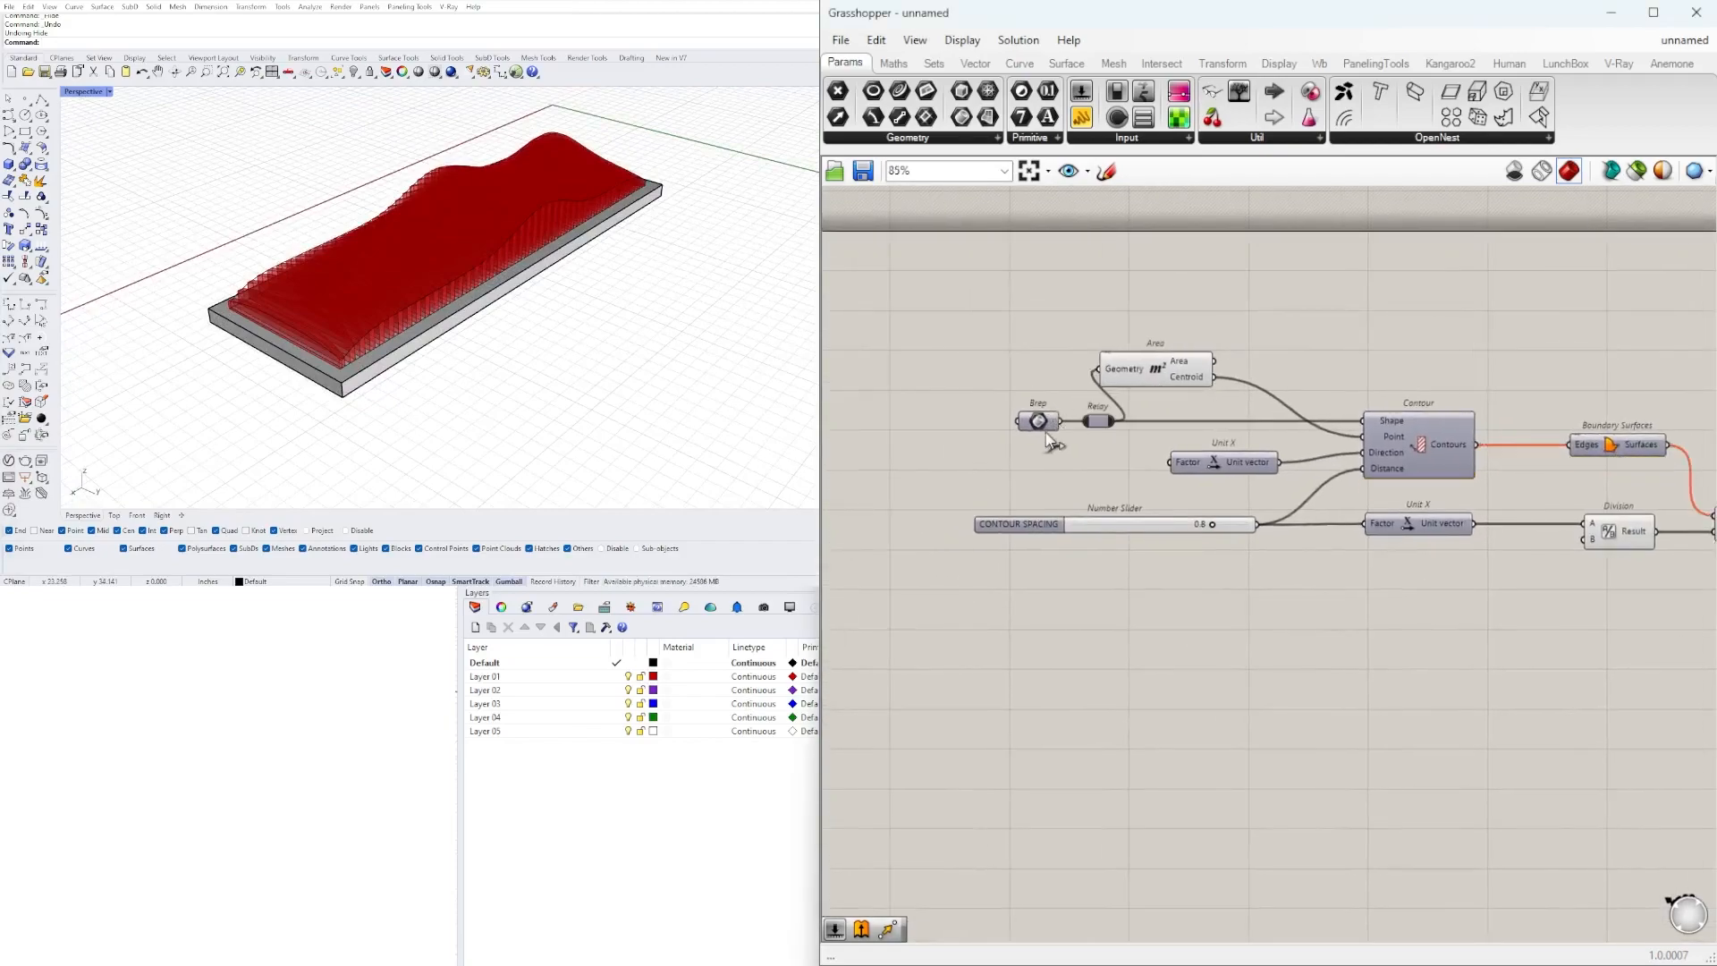
left_click_drag(1097, 445, 923, 417)
left_click(991, 349)
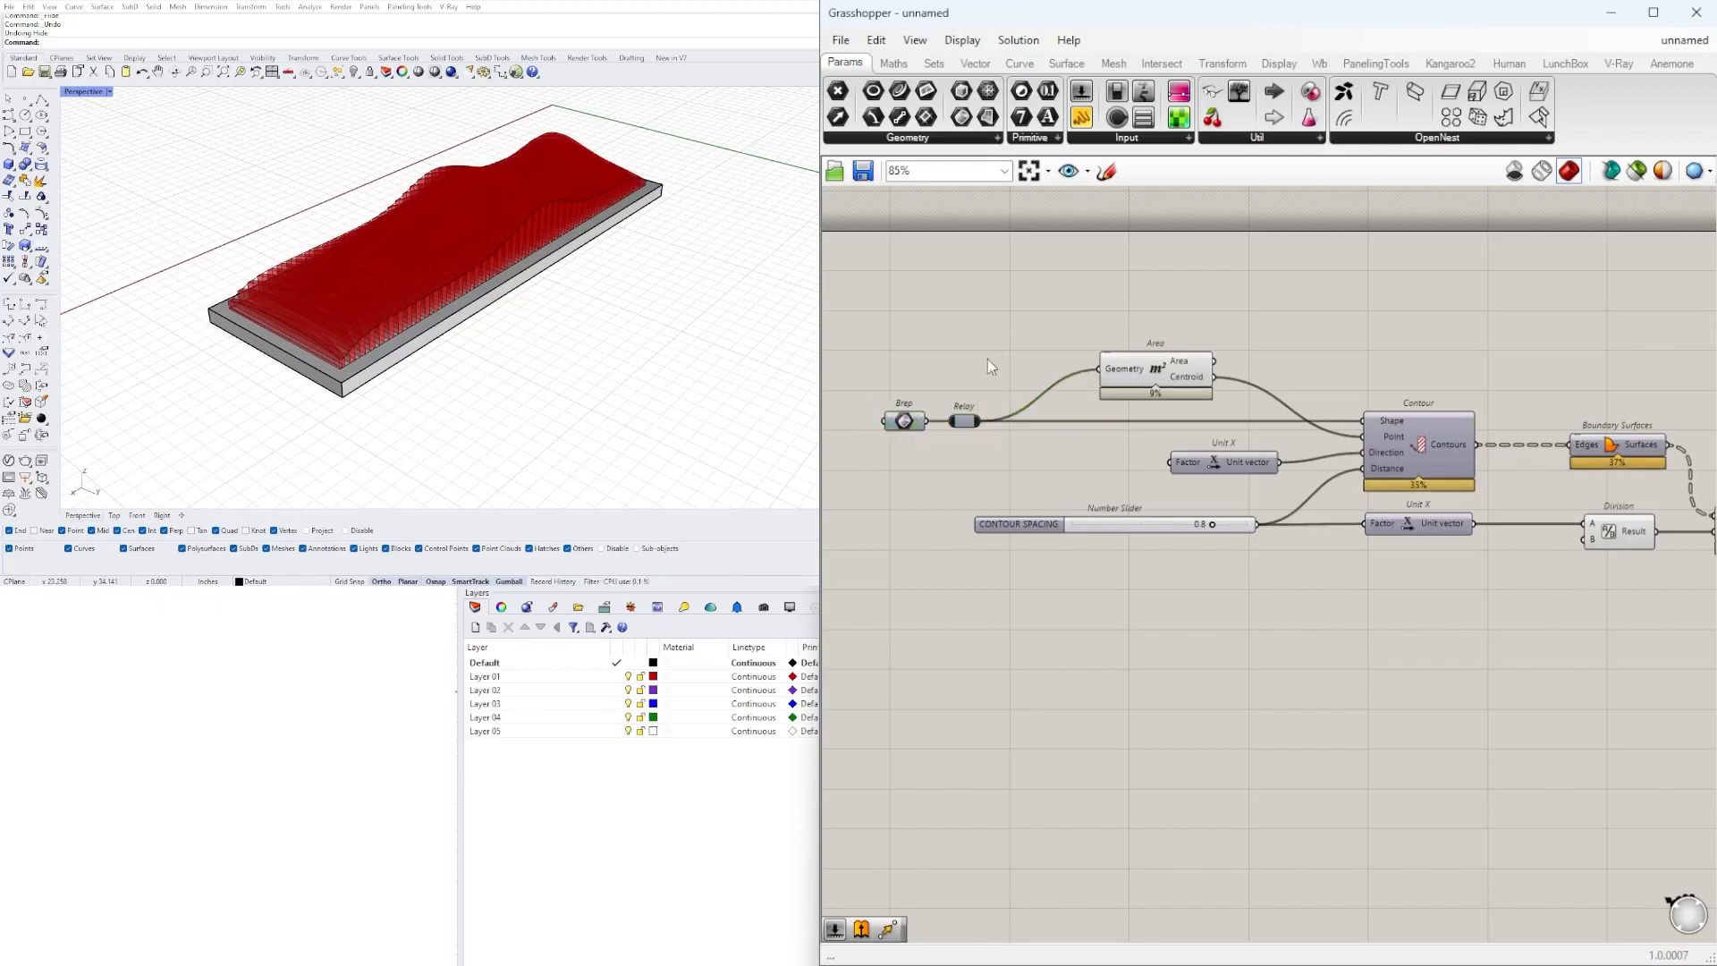
- Group the input Brep component and title the group SET BREP
right_click_drag(922, 418, 999, 389)
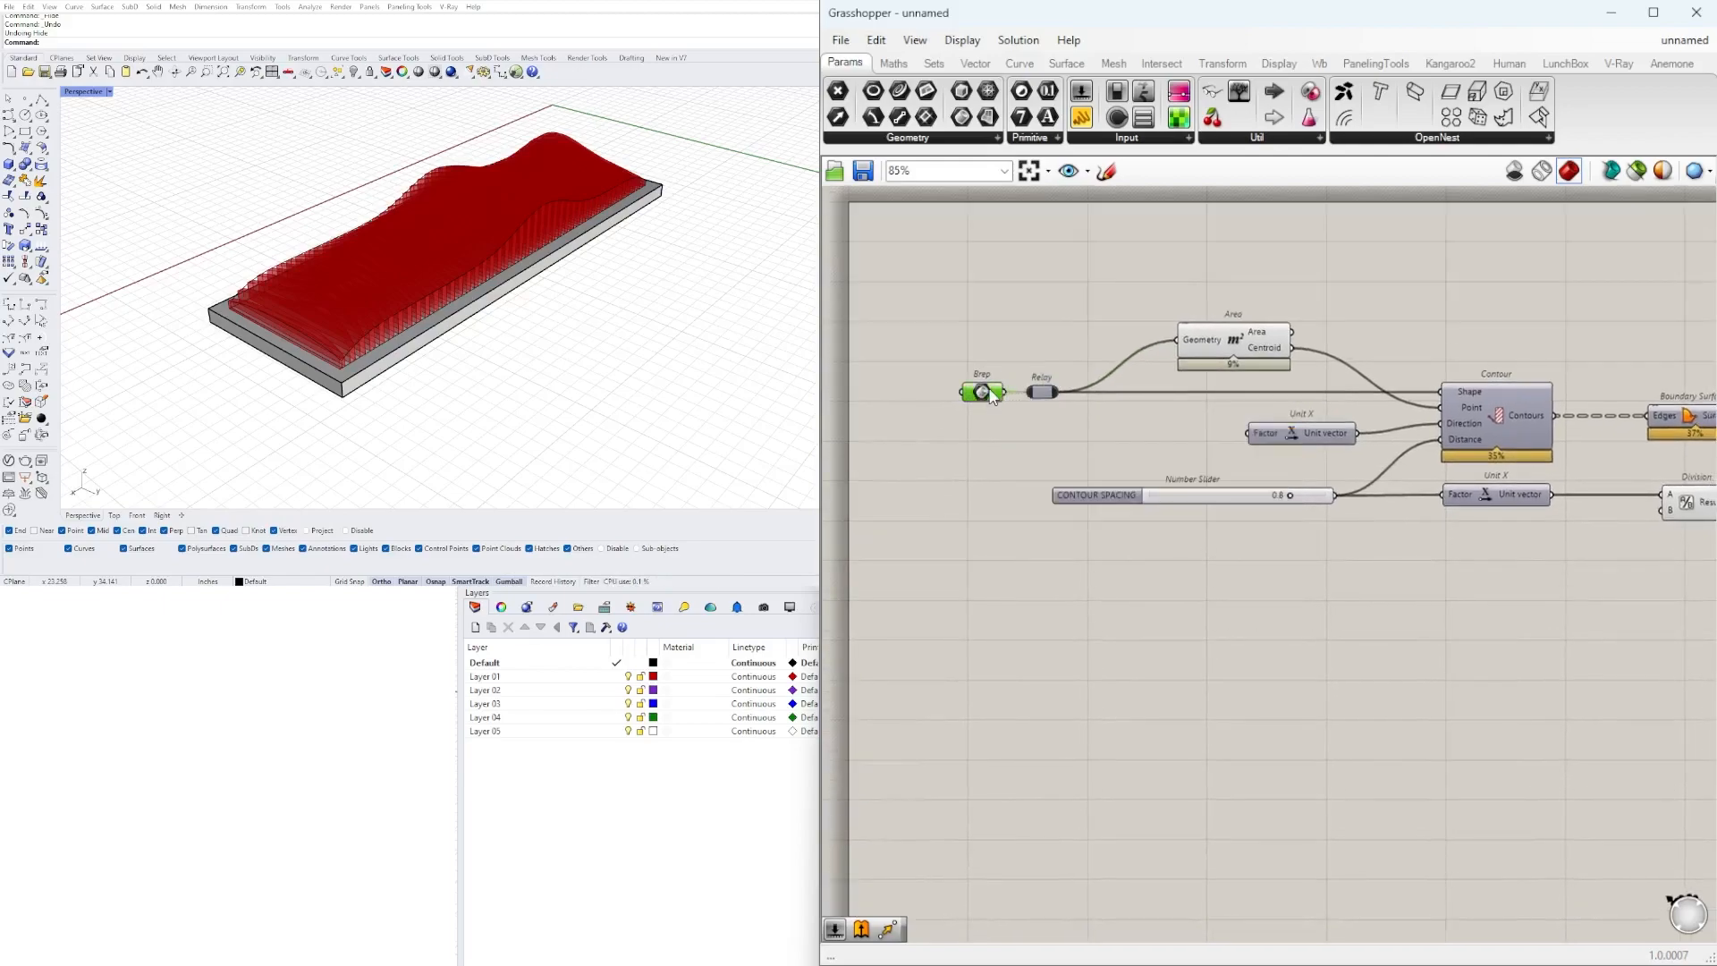
scroll(990, 397, "up", 3)
right_click(985, 367)
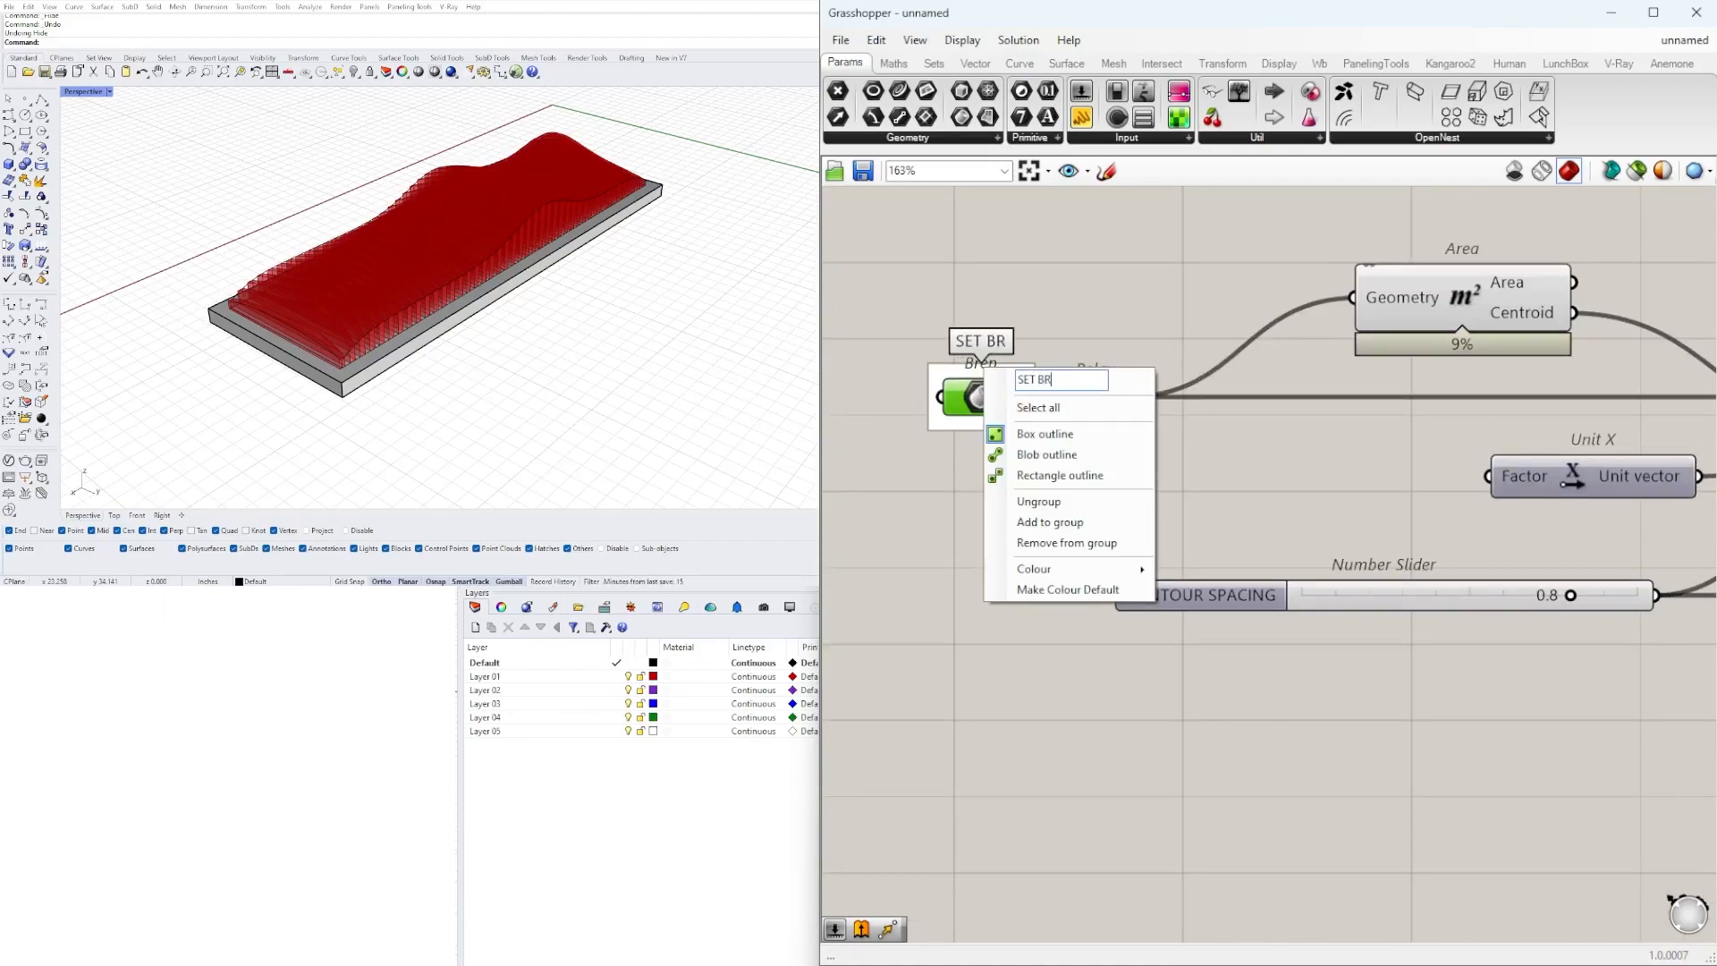
key("Return")
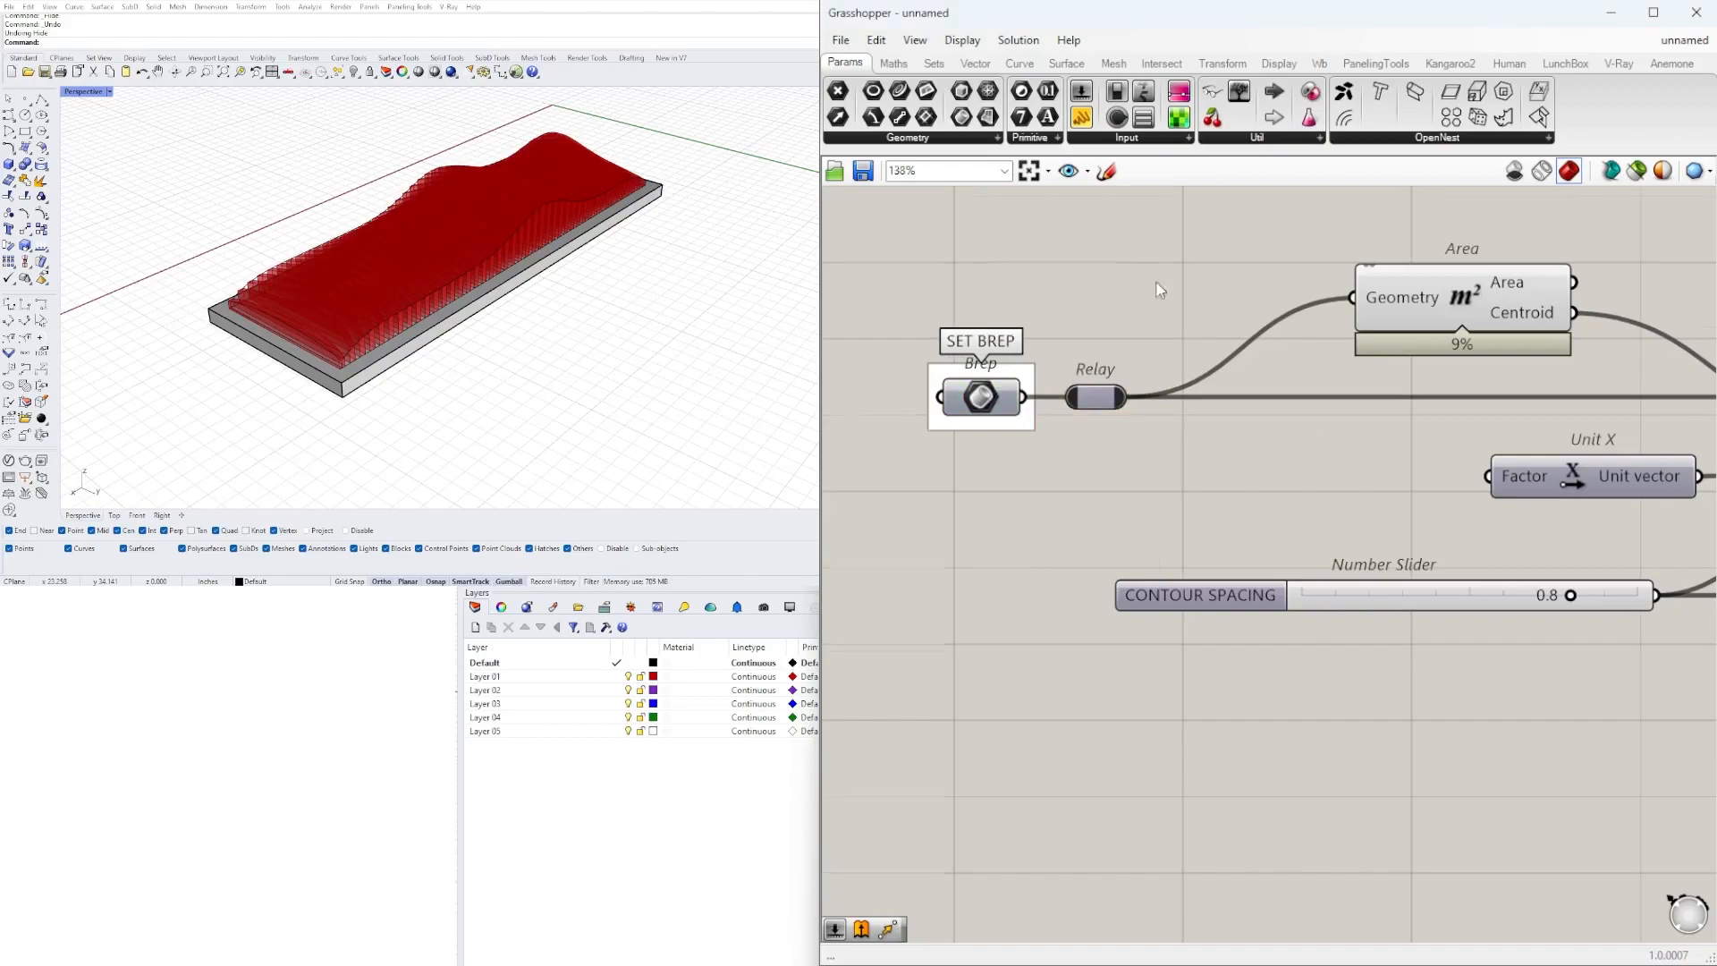
scroll(1107, 493, "down", 5)
scroll(1107, 494, "up", 3)
right_click_drag(990, 416, 1059, 367)
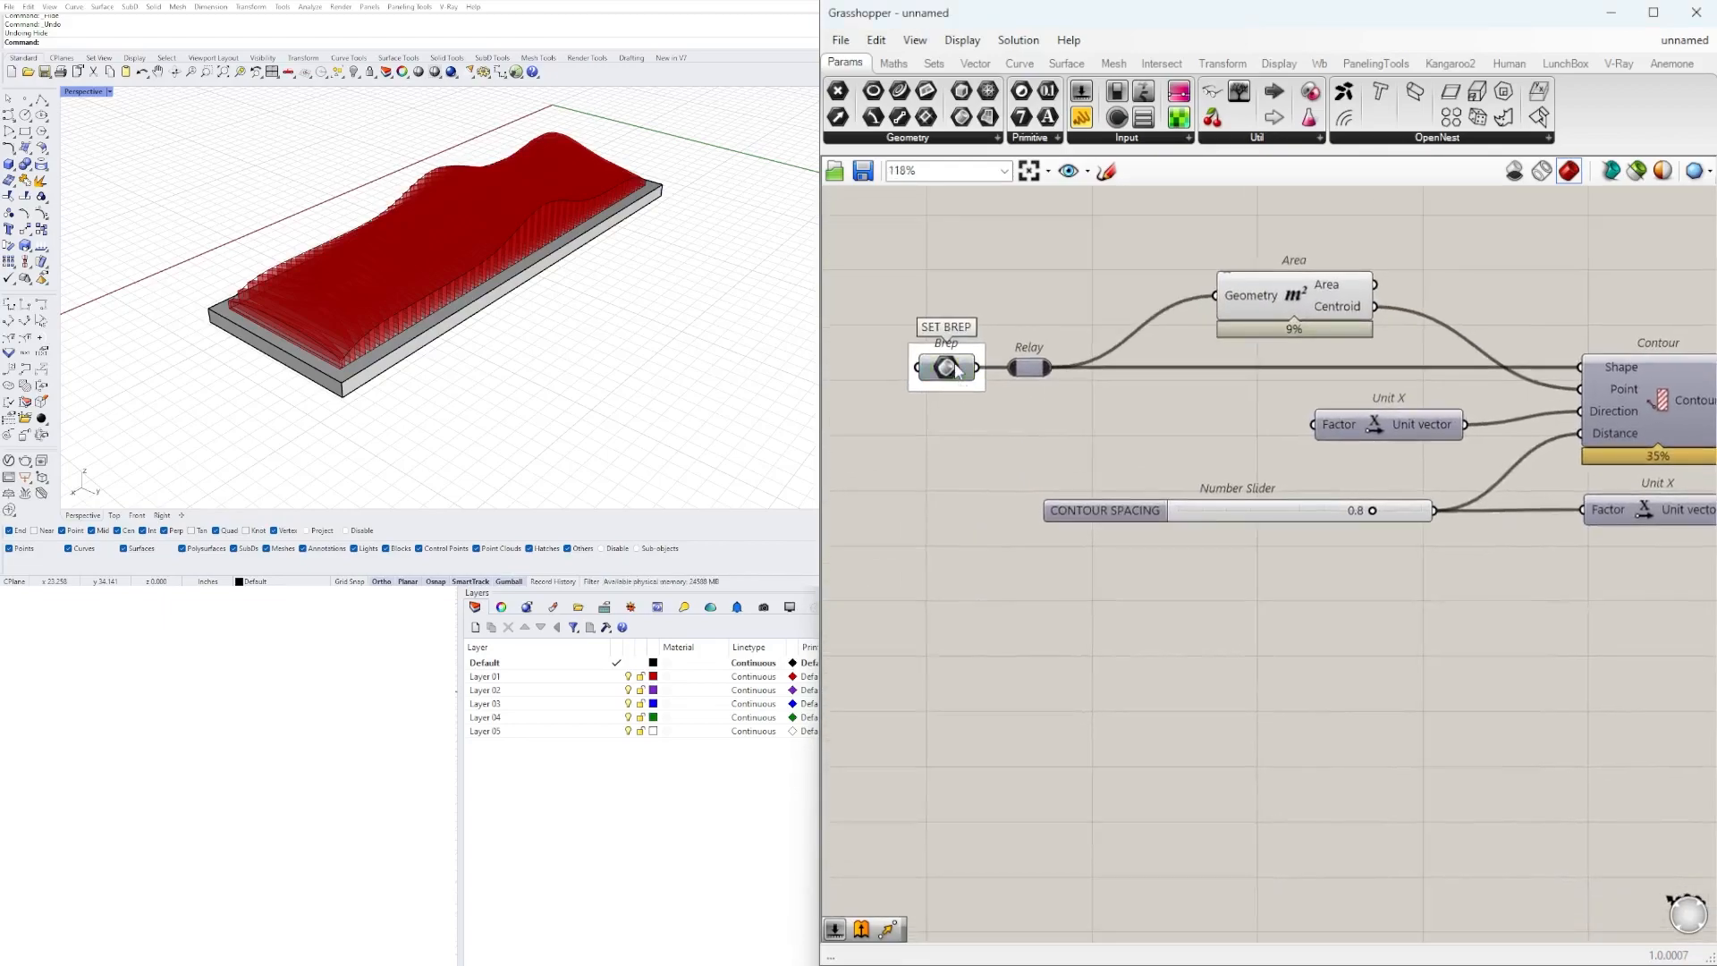
- Add a Box parameter below the definition, feed the input Brep geometry into it, and inspect the bounding box around the slabs
left_click(955, 371)
right_click_drag(1191, 684, 1177, 549)
double_click(1137, 561)
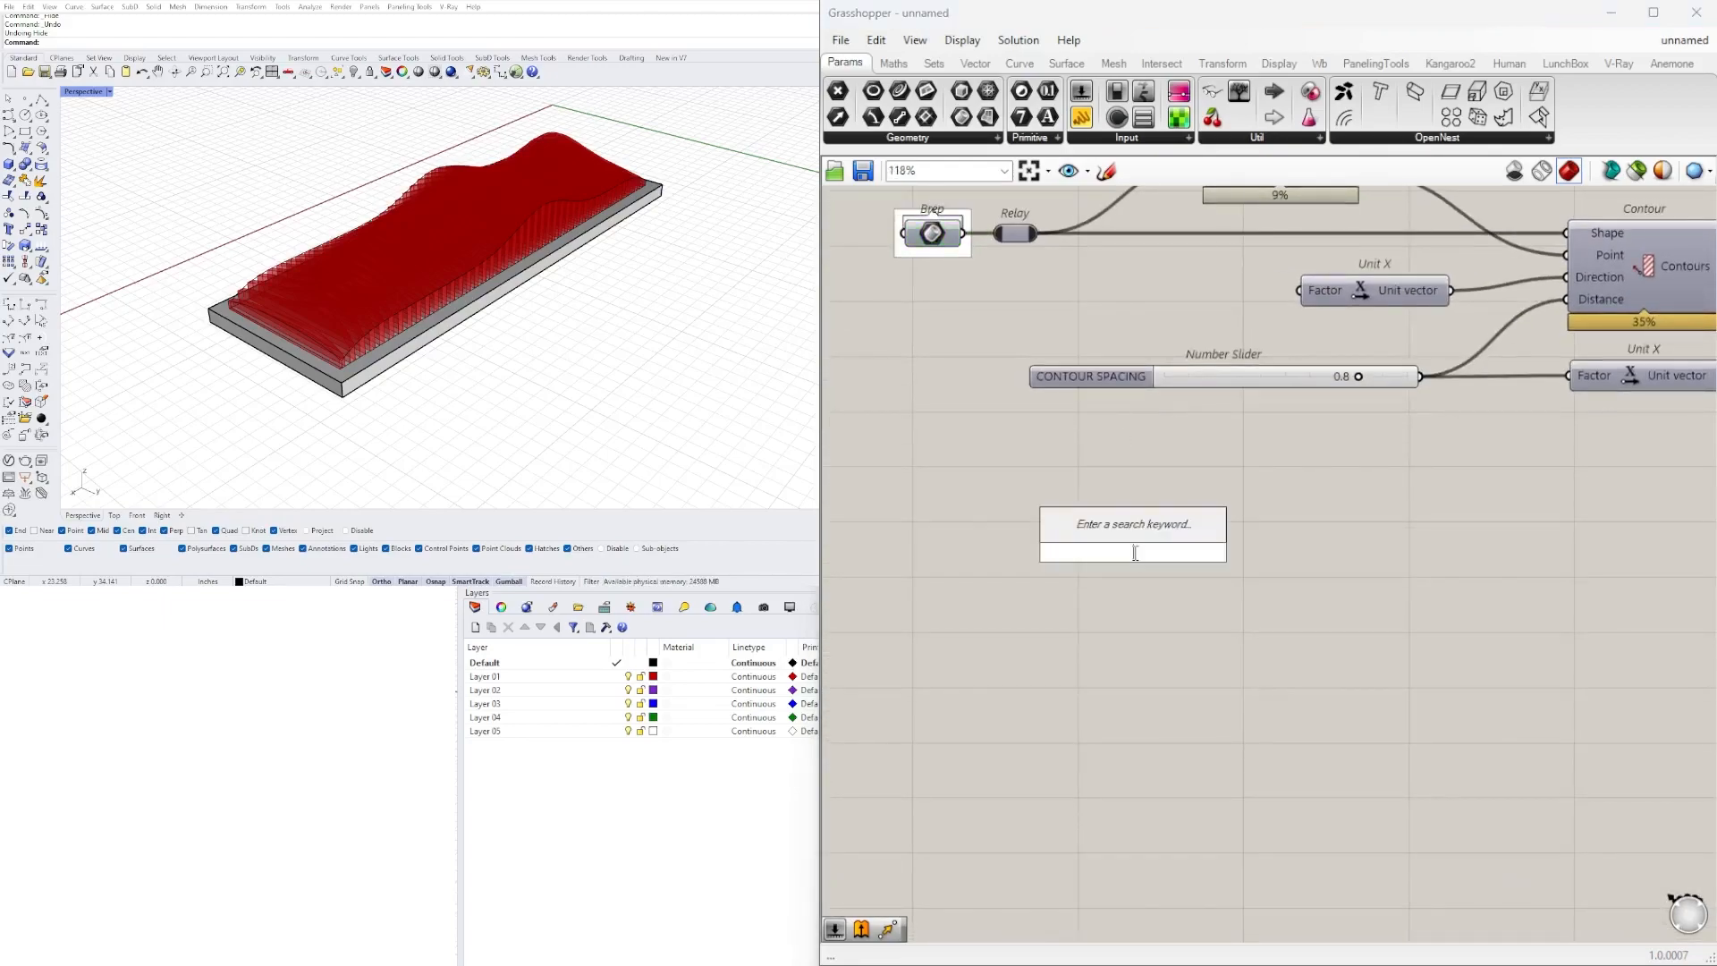
type("BOX")
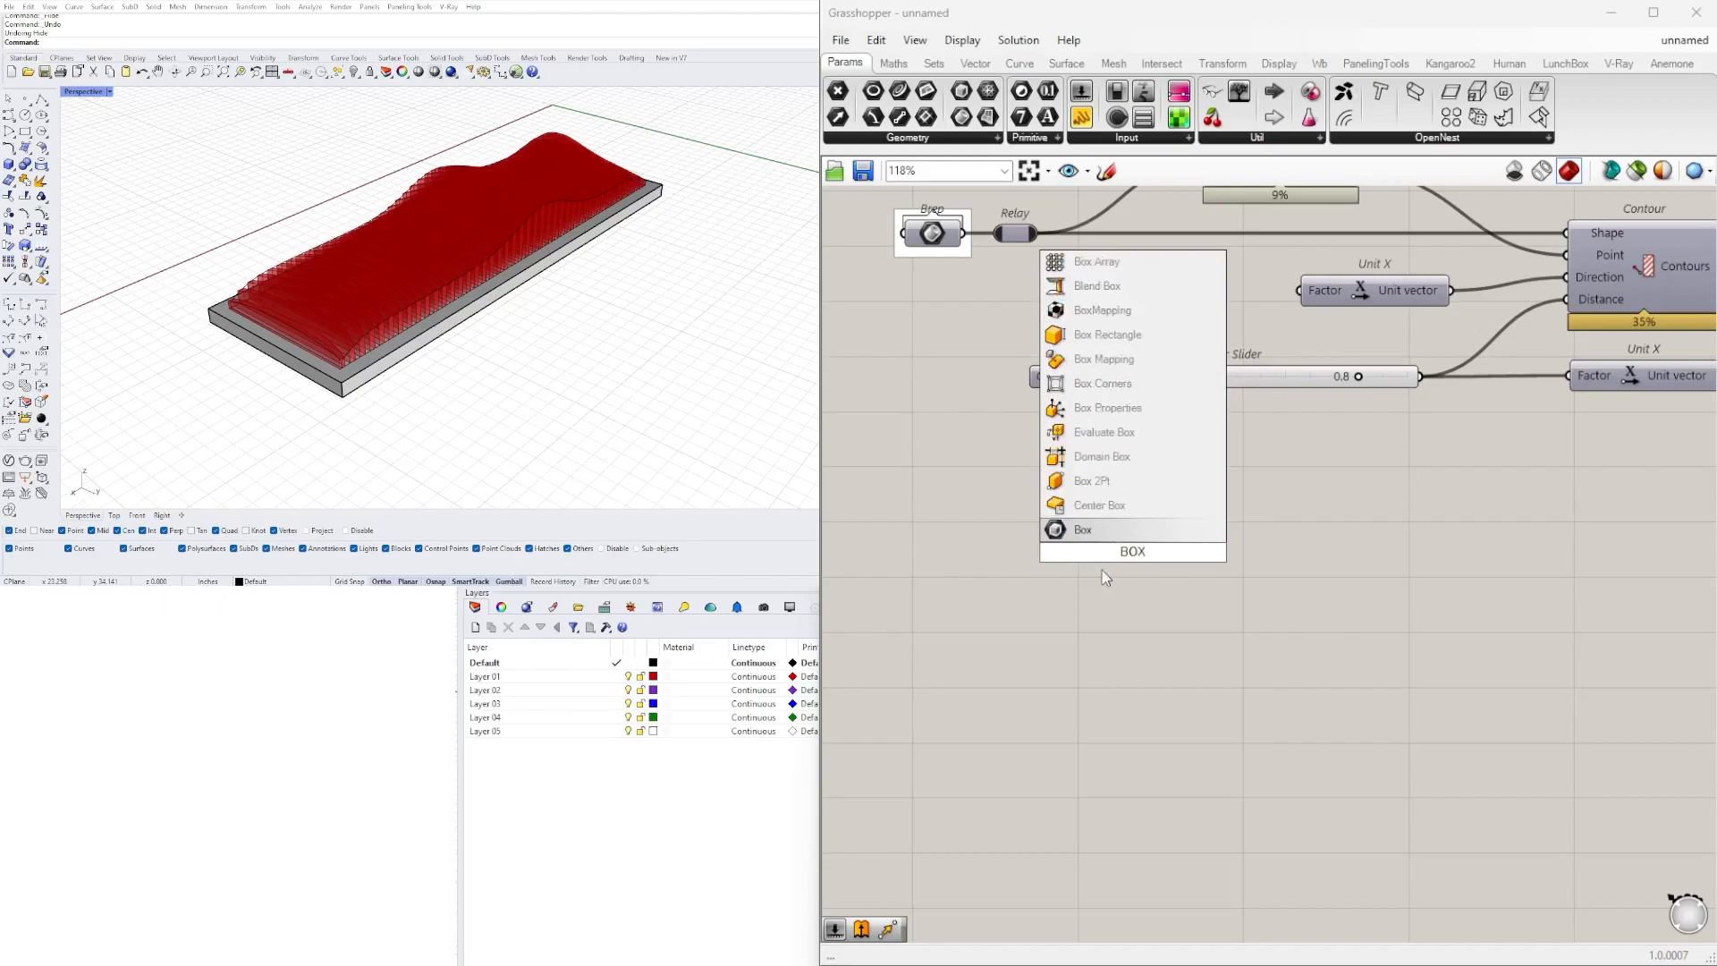
left_click(1113, 533)
left_click_drag(1099, 521, 1622, 533)
right_click_drag(1621, 534, 1262, 524)
scroll(1262, 524, "down", 1)
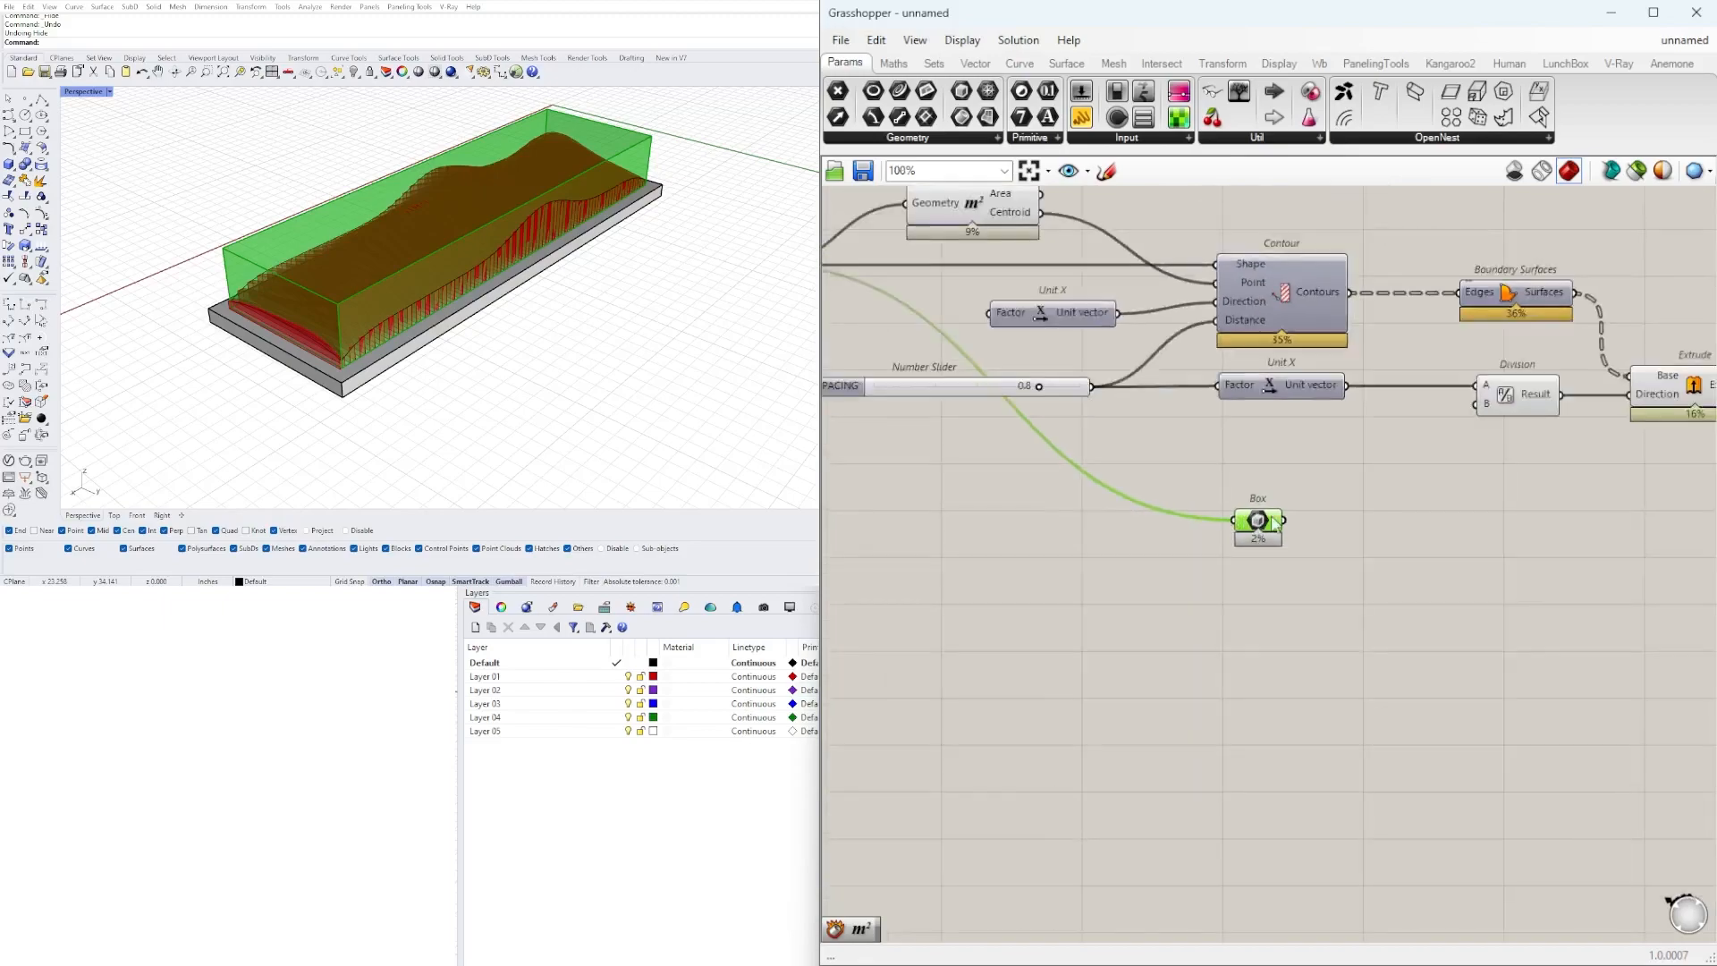
scroll(1262, 524, "down", 3)
scroll(1137, 556, "up", 3)
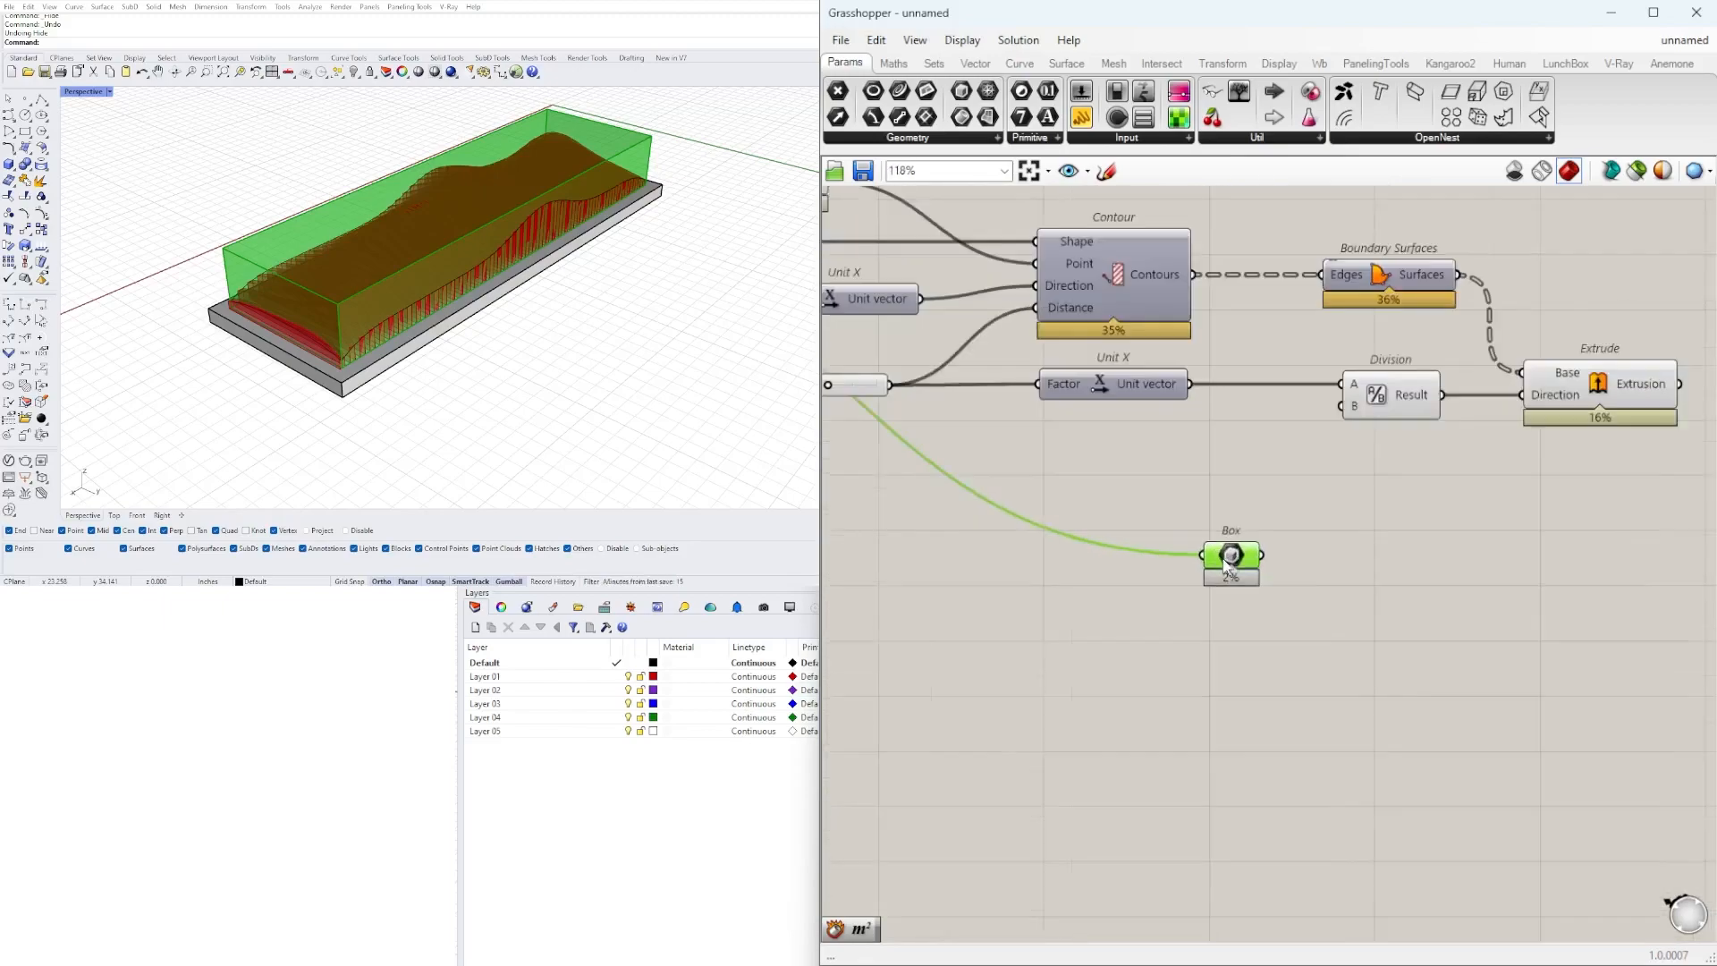
right_click_drag(332, 301, 388, 274)
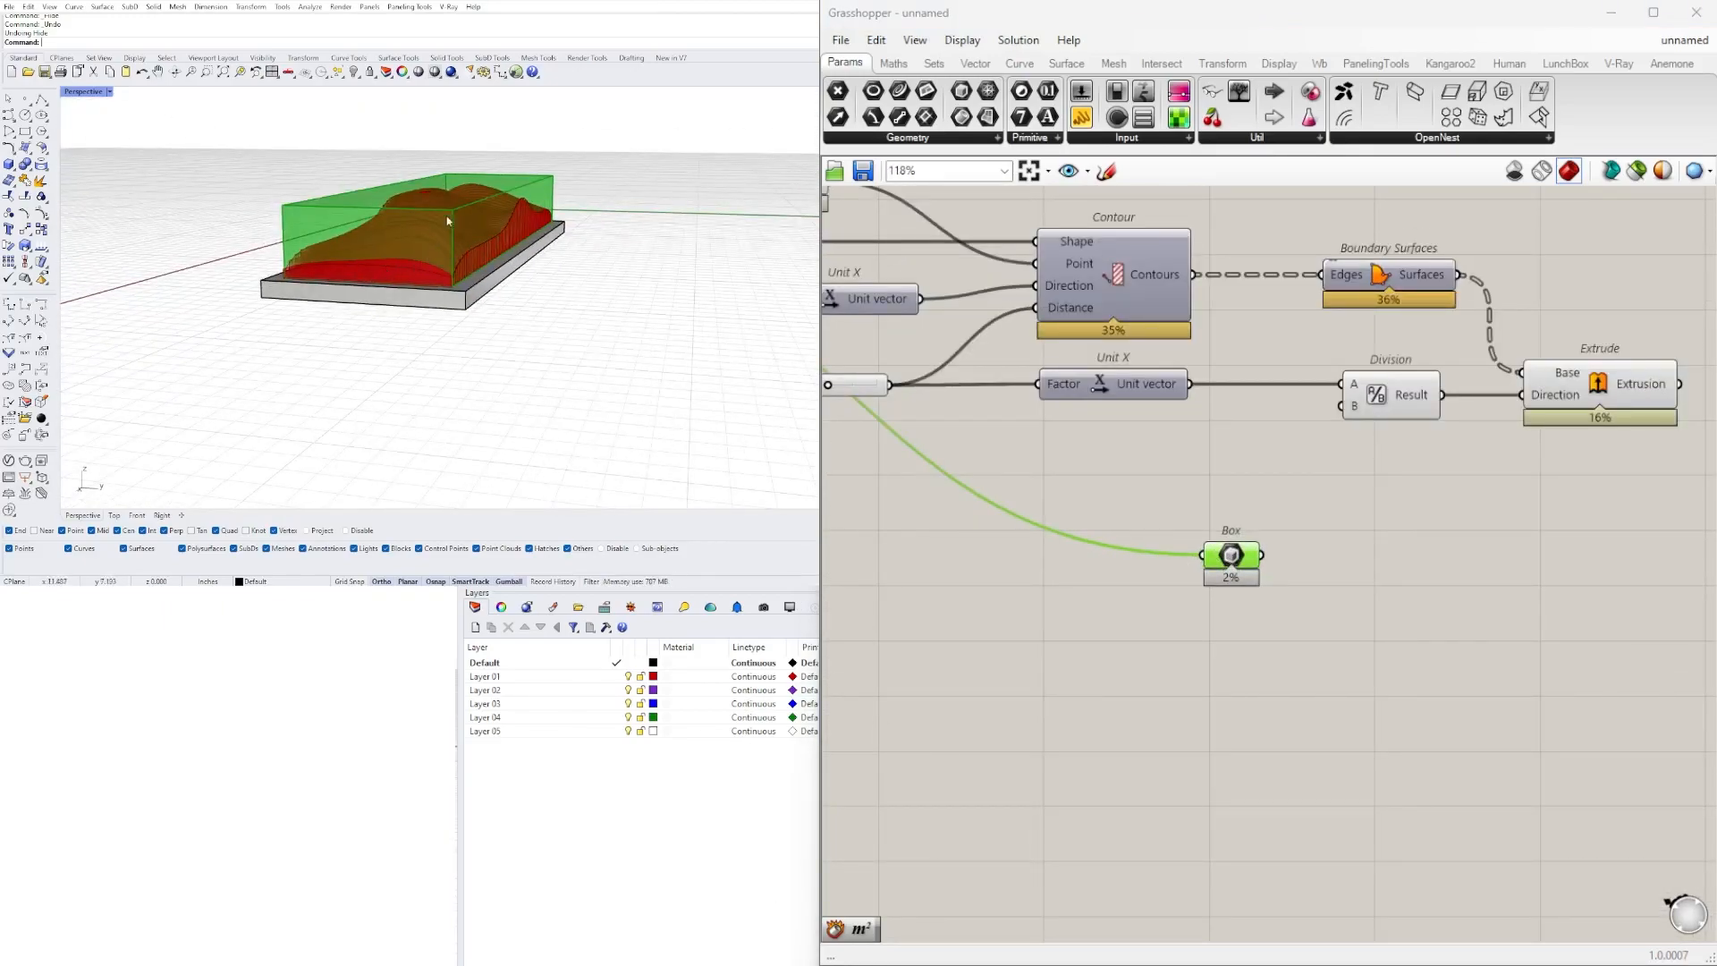
scroll(1222, 564, "up", 2)
- Add an Area component beside Box and connect Box to its Geometry input
double_click(1331, 536)
type("AREA")
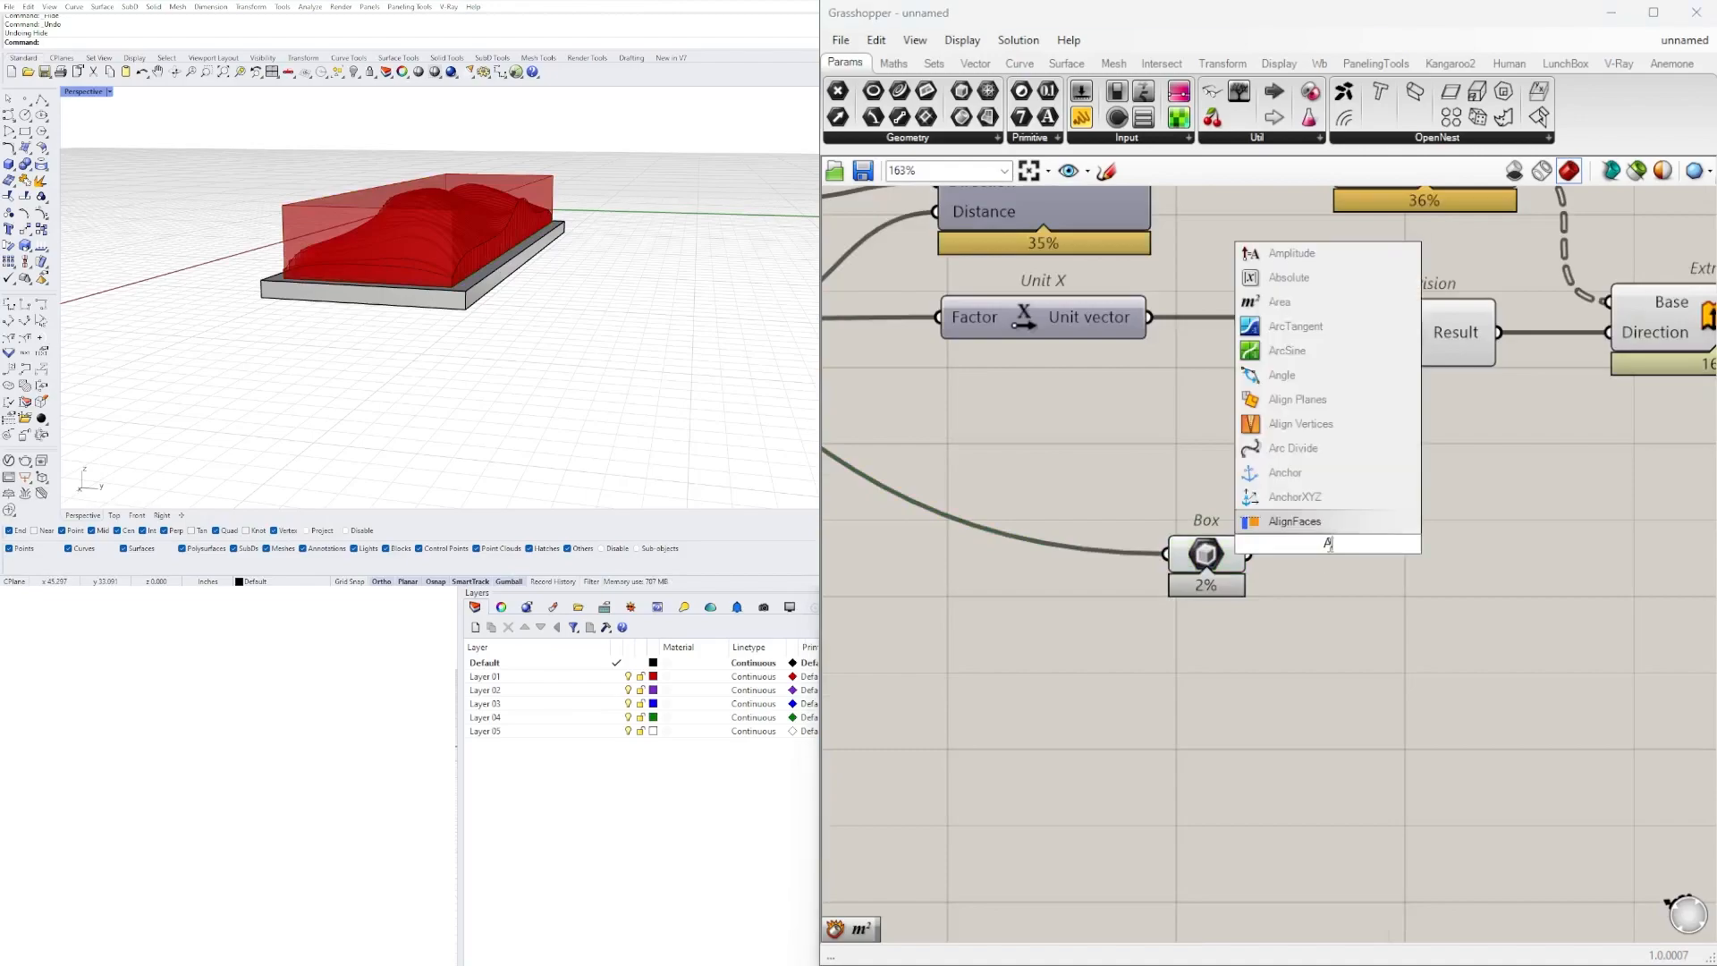
key("Return")
left_click_drag(1206, 555, 1017, 465)
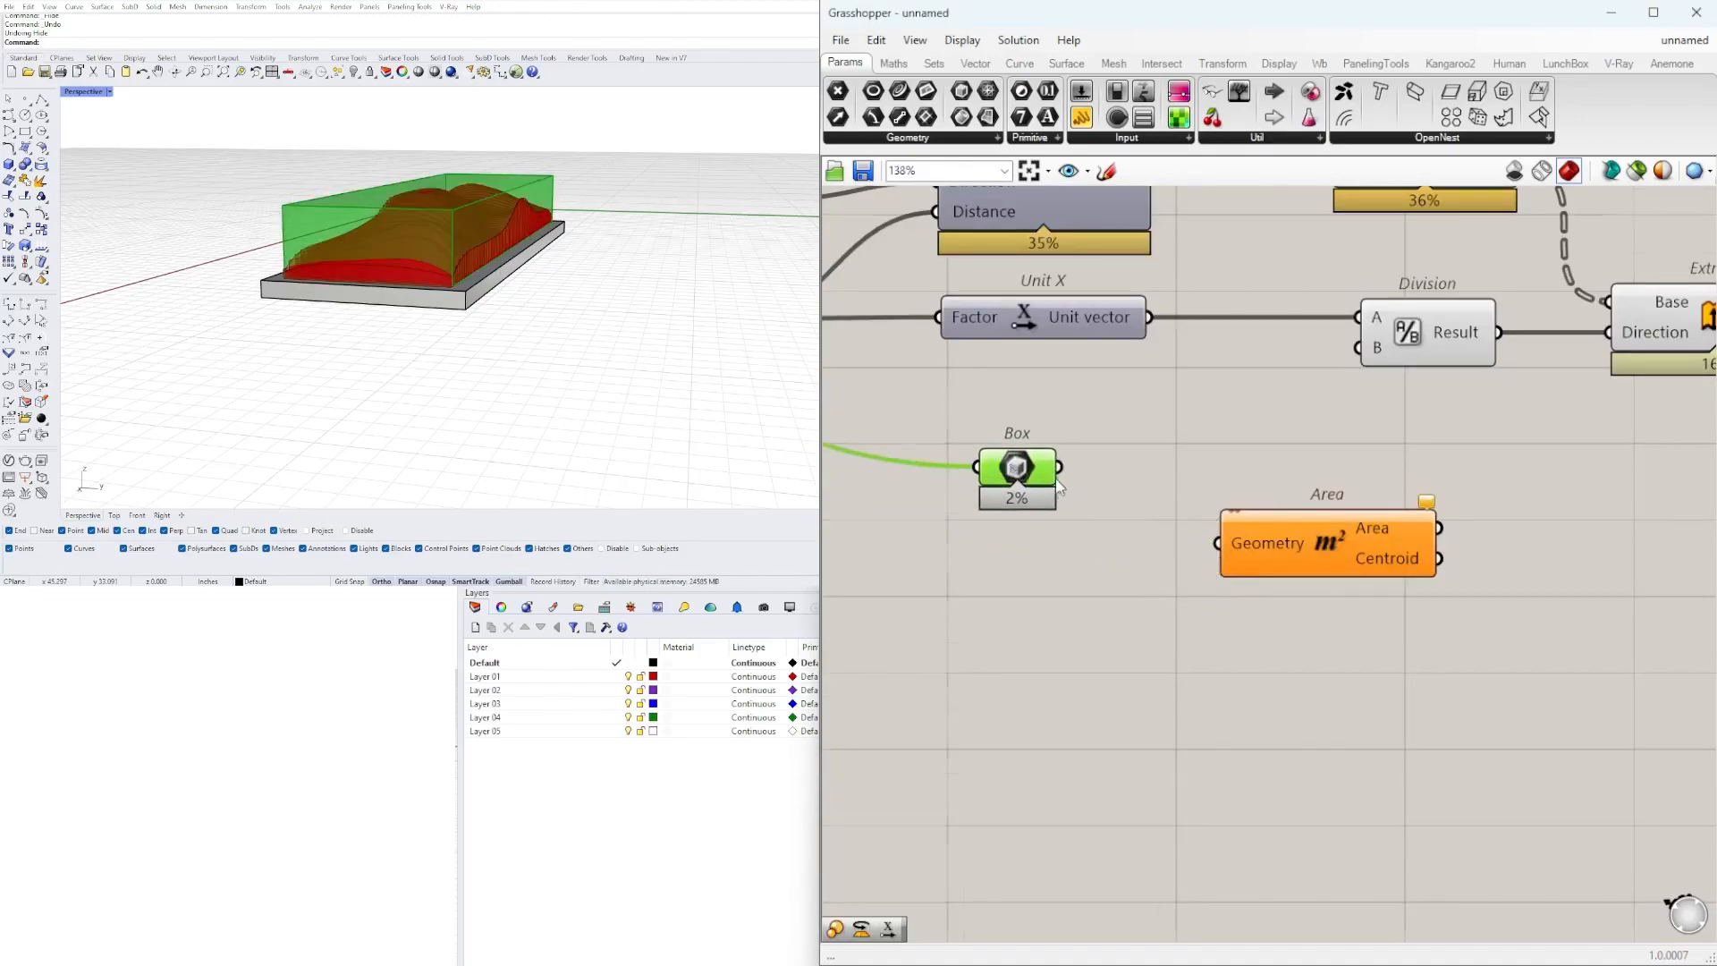
scroll(1051, 517, "down", 2)
right_click_drag(660, 118, 583, 184)
left_click_drag(1325, 549, 1223, 571)
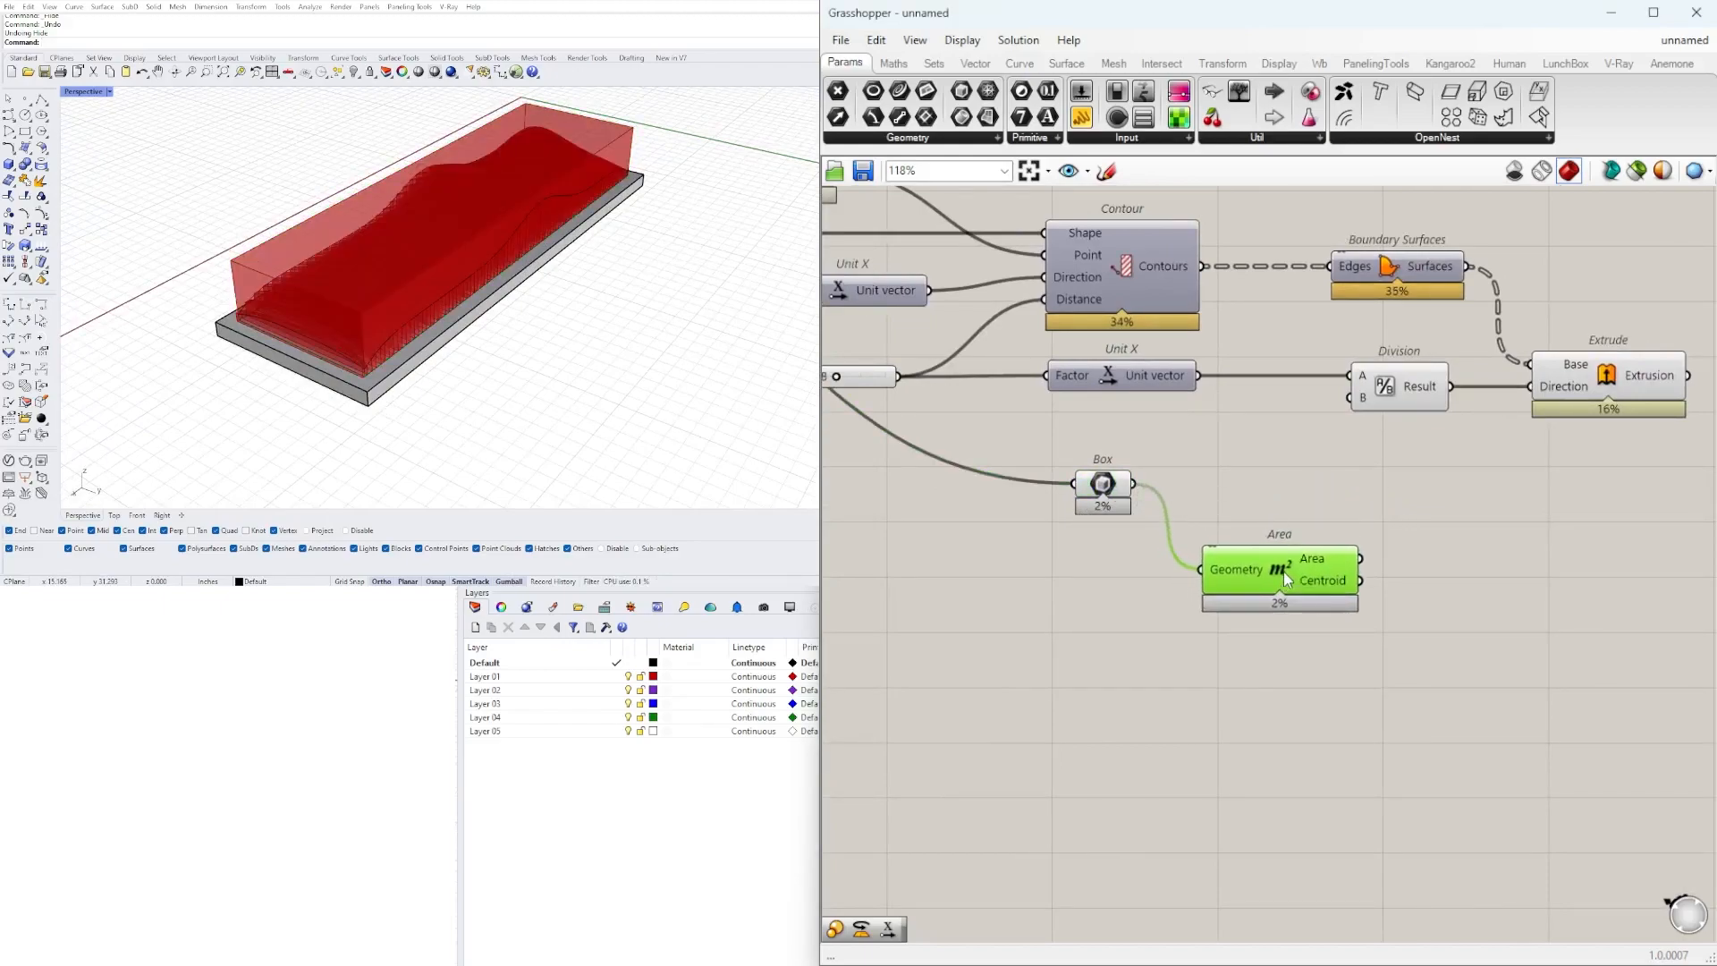
- Add a Scale NU component, connecting Box to its Geometry input and Area's Centroid to its Plane input
double_click(1496, 524)
type("SCA")
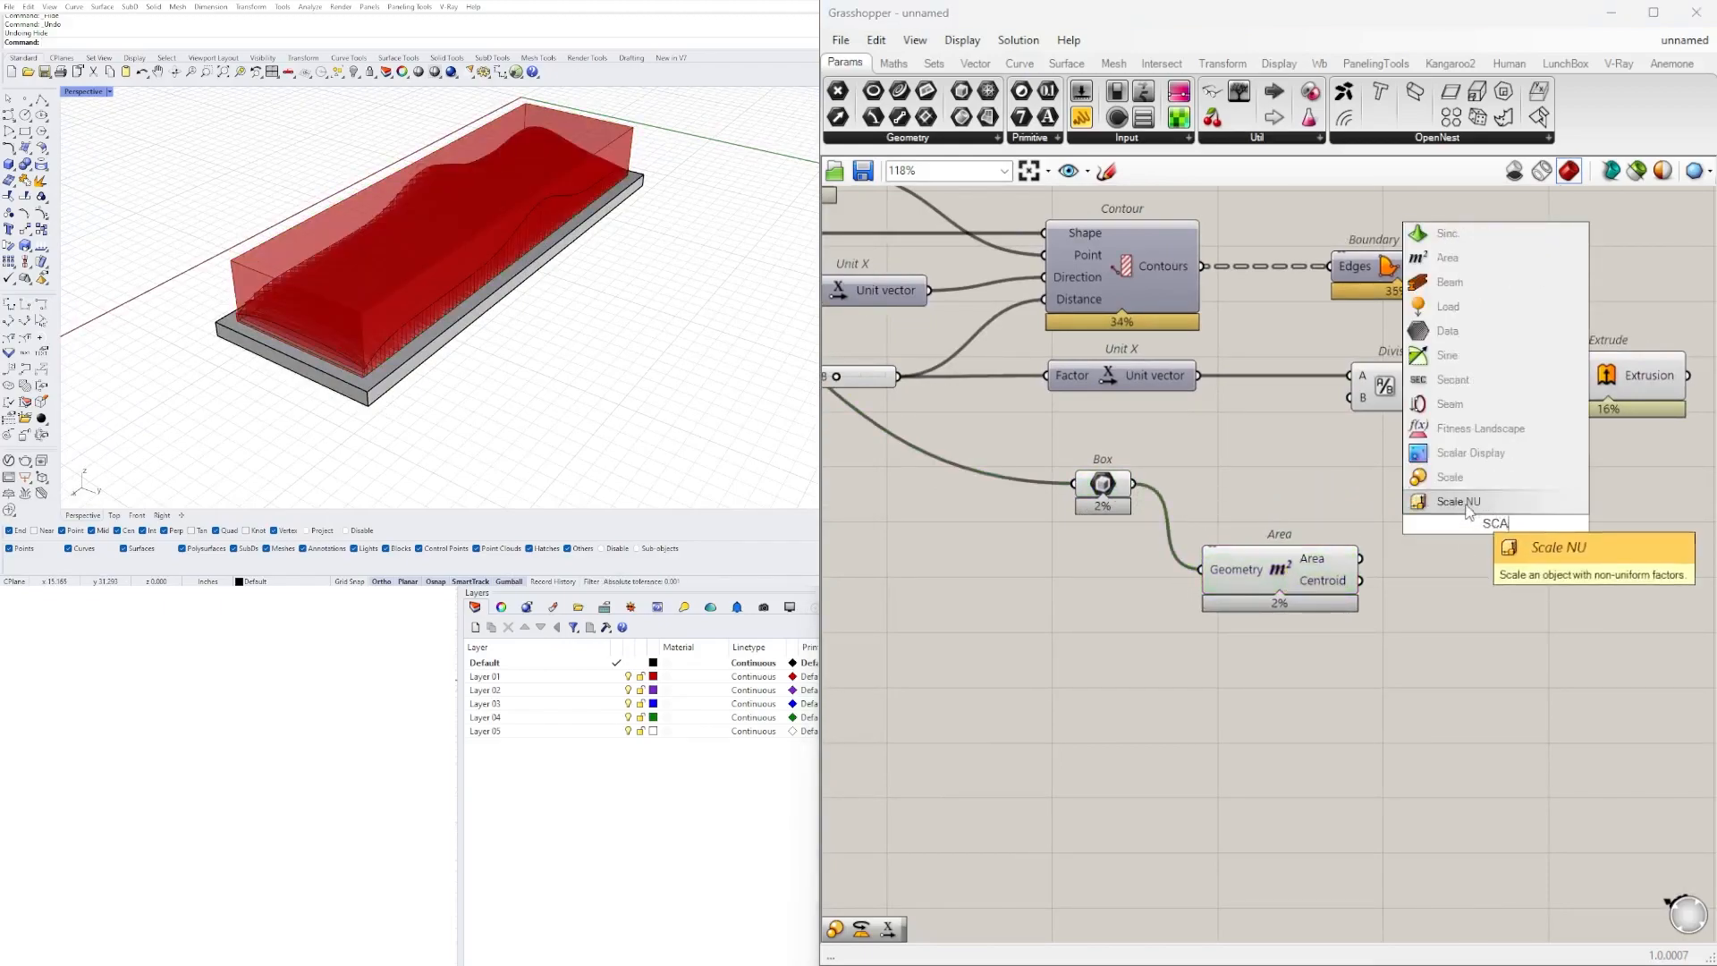
left_click(1471, 503)
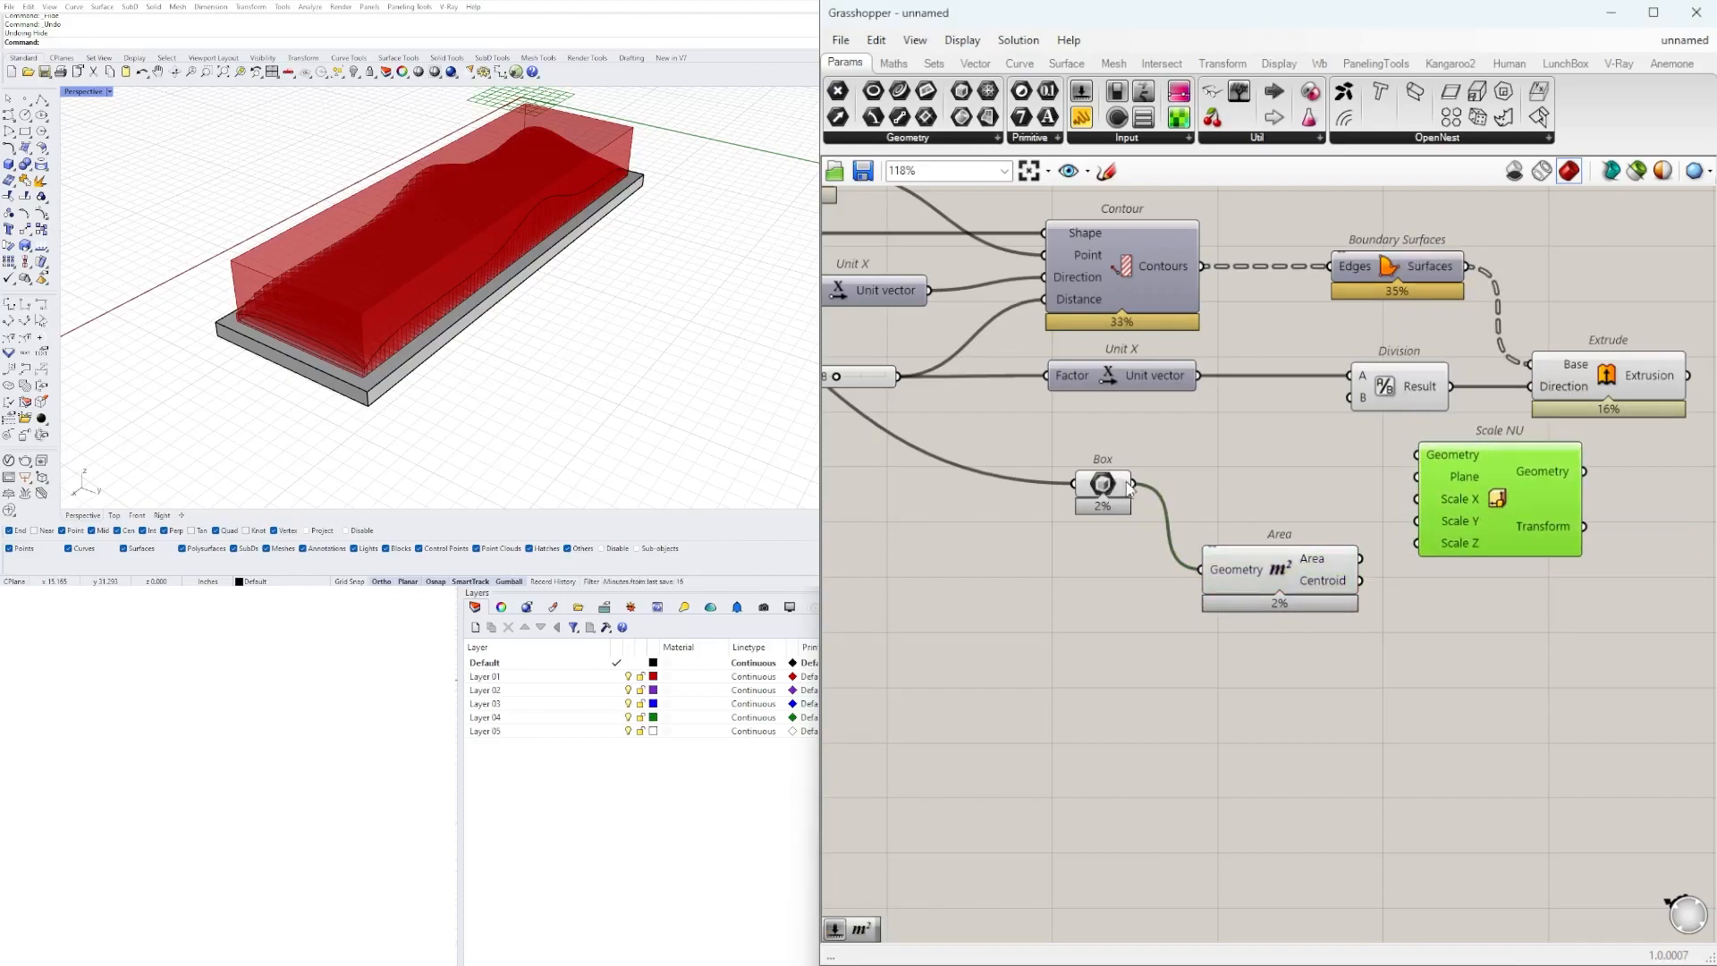
left_click_drag(1402, 465, 1415, 456)
left_click_drag(1511, 499, 1554, 528)
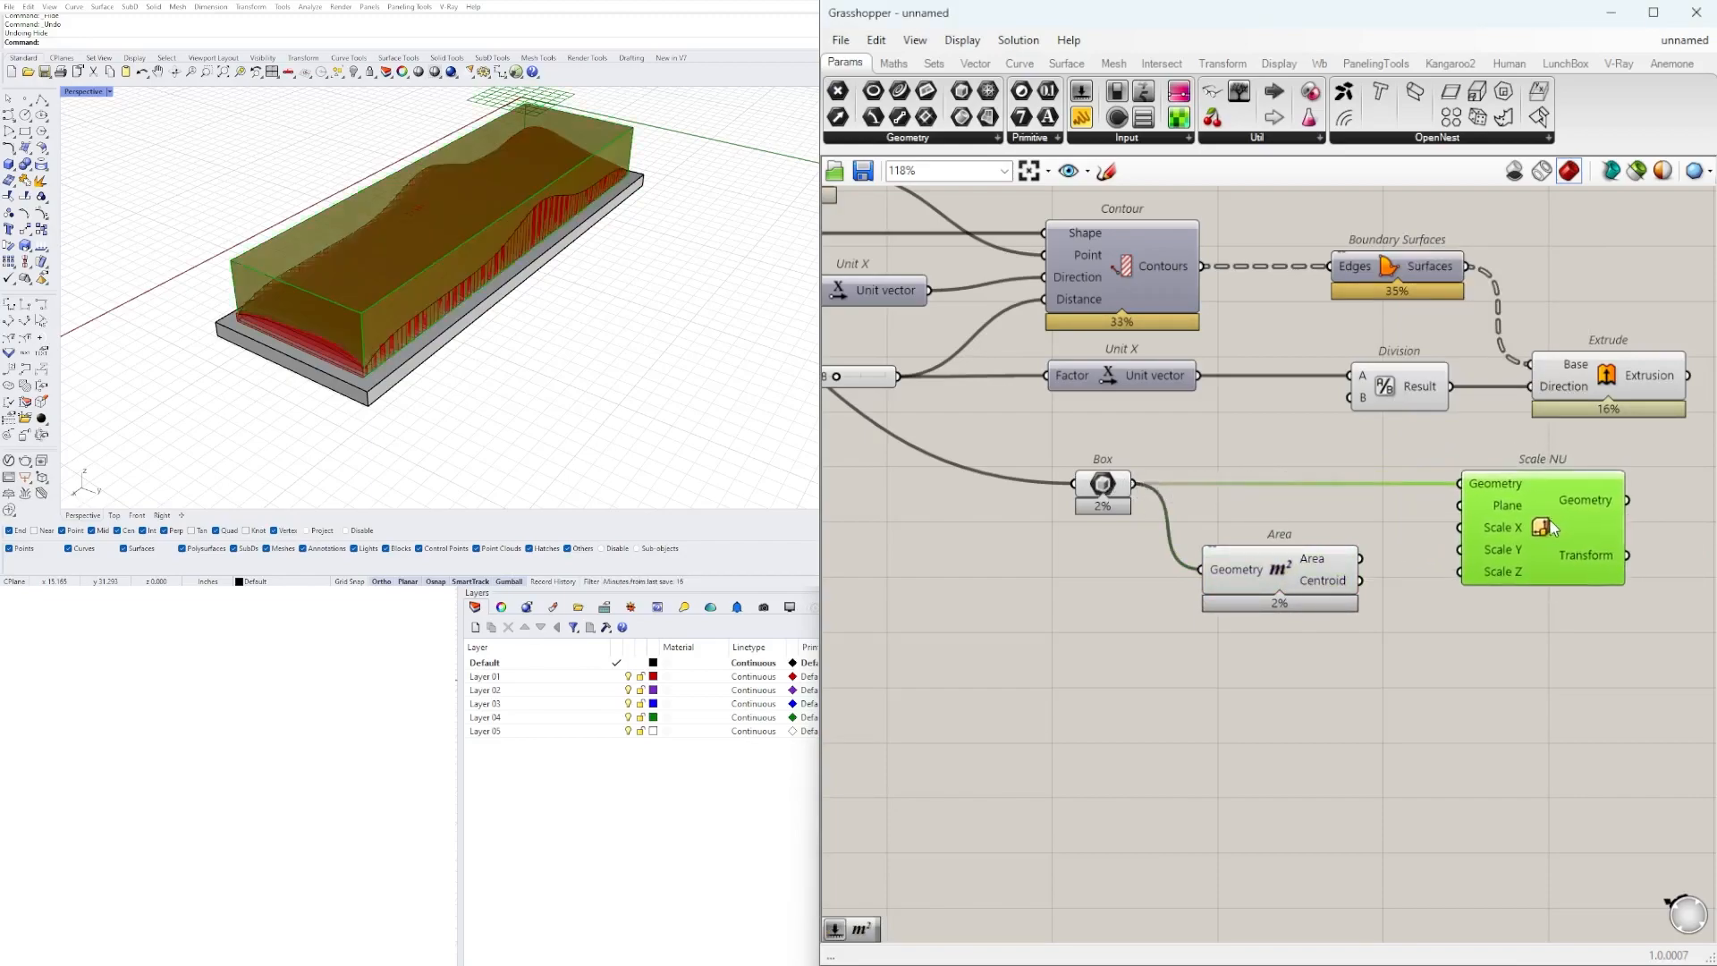
left_click_drag(1279, 576, 1266, 557)
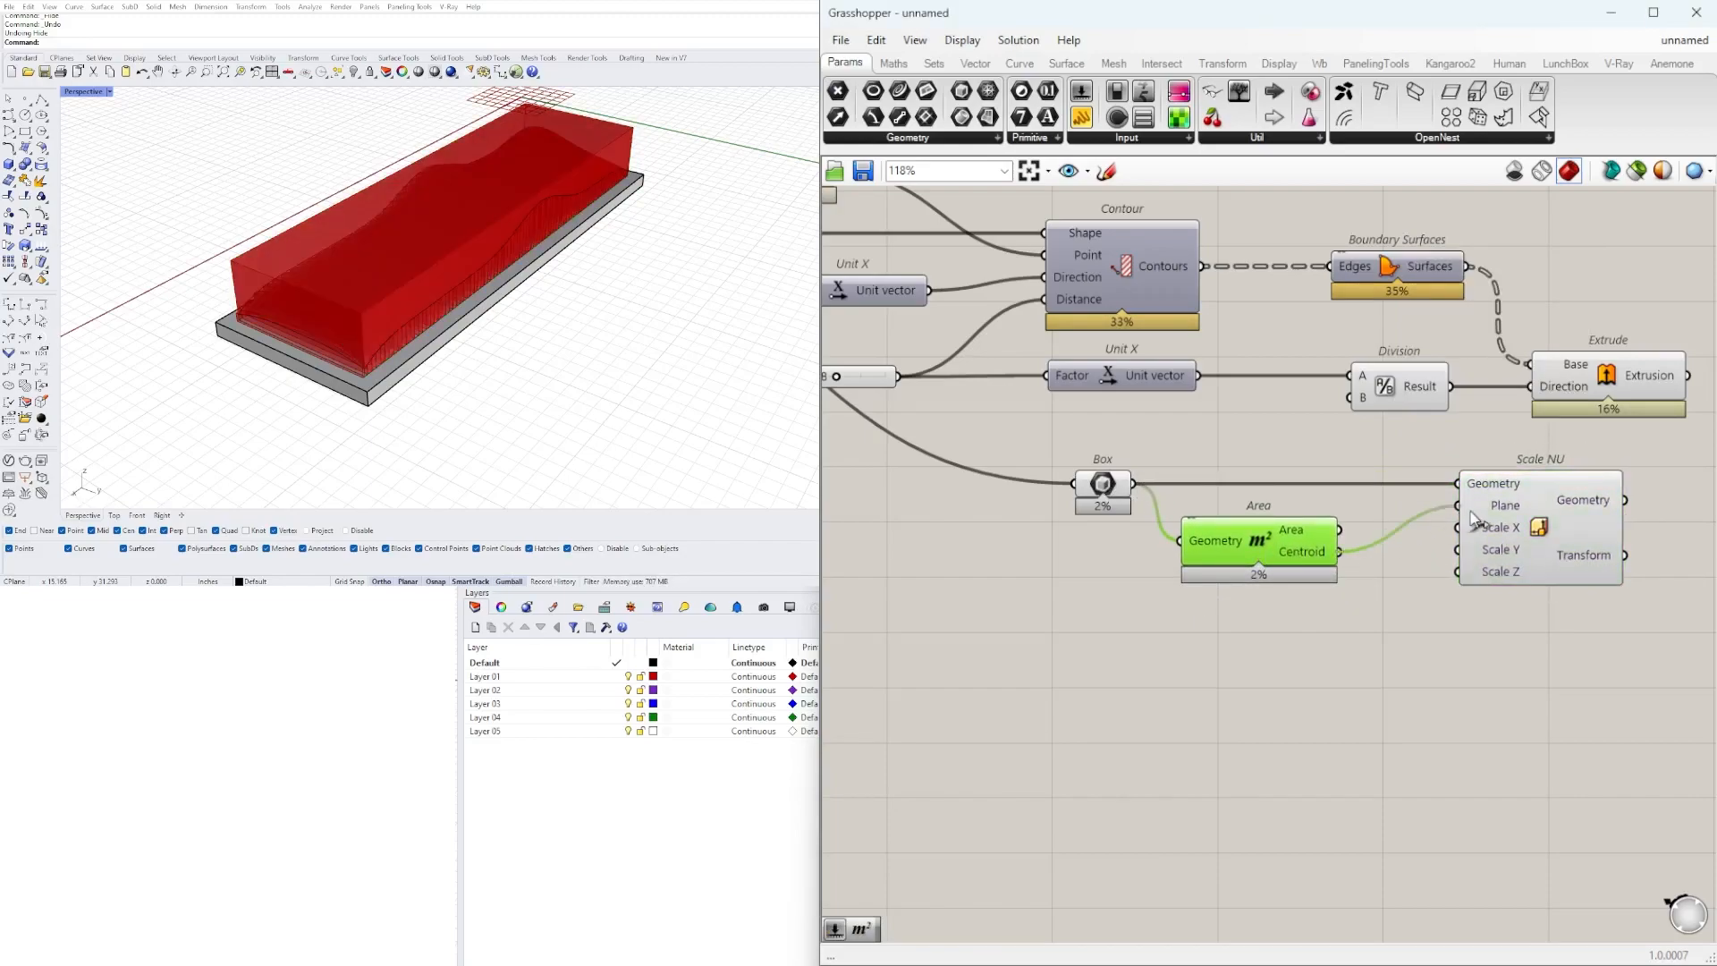
left_click_drag(1557, 556, 1576, 560)
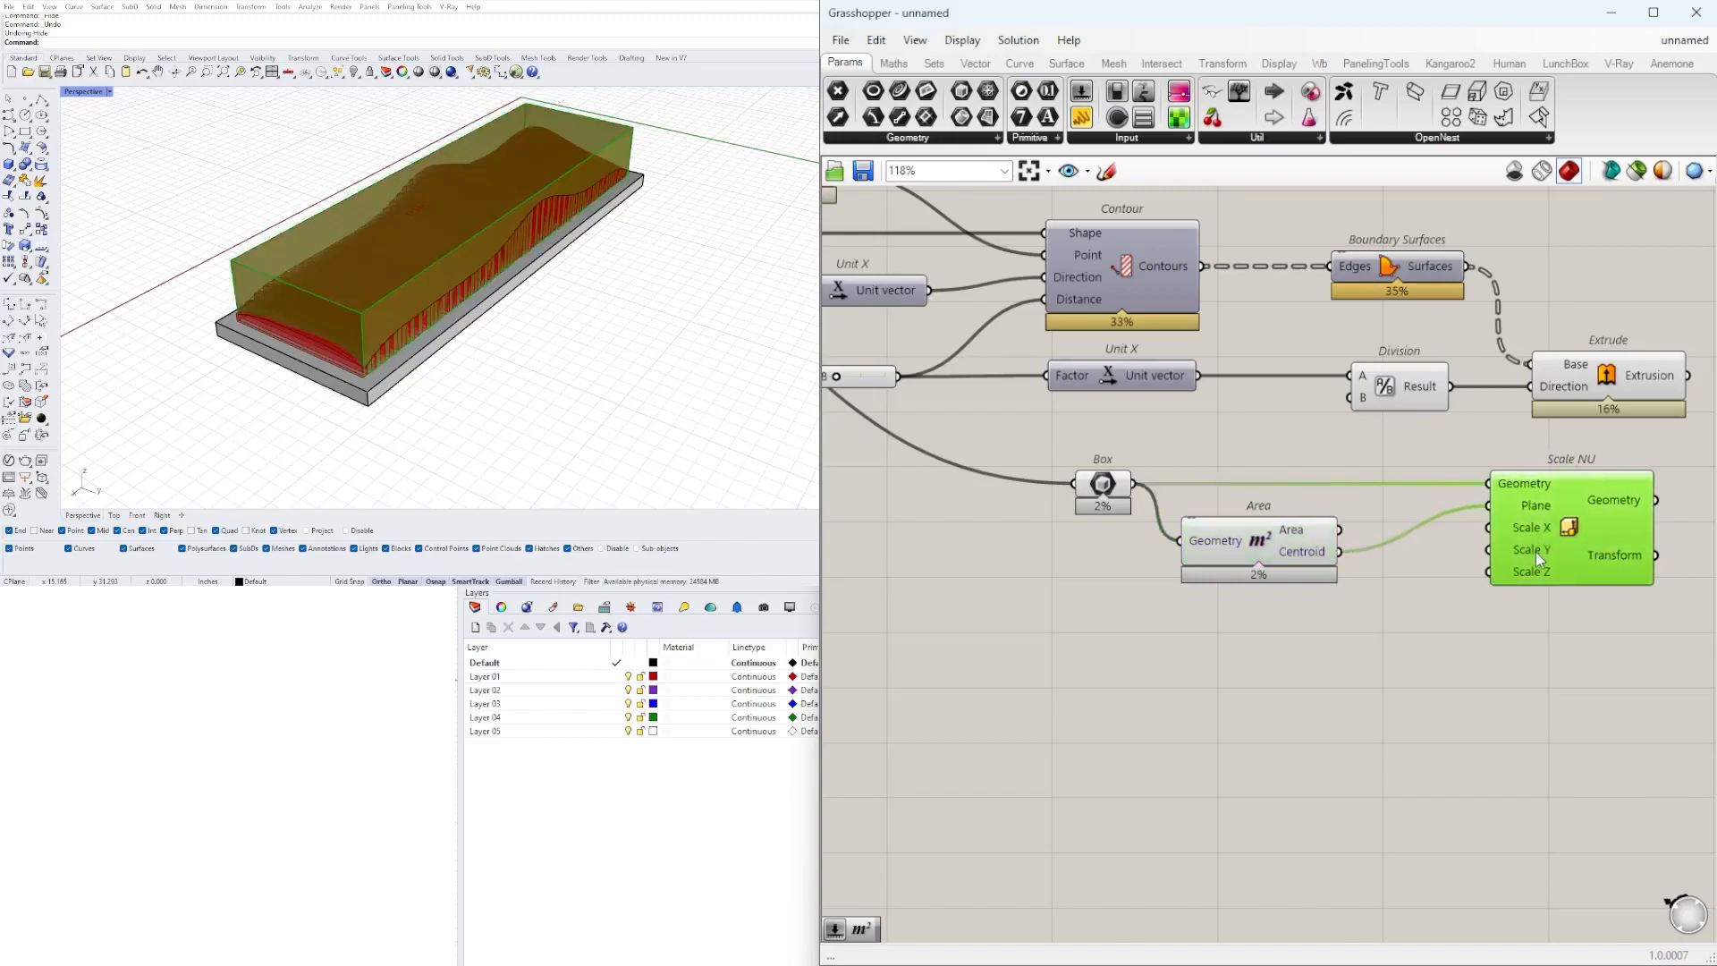
- Create a number slider at 0.5, duplicate it, and connect the two sliders to Scale Y and Scale Z of Scale NU
mouse_move(1542, 580)
double_click(1146, 665)
type("0.5")
key("Return")
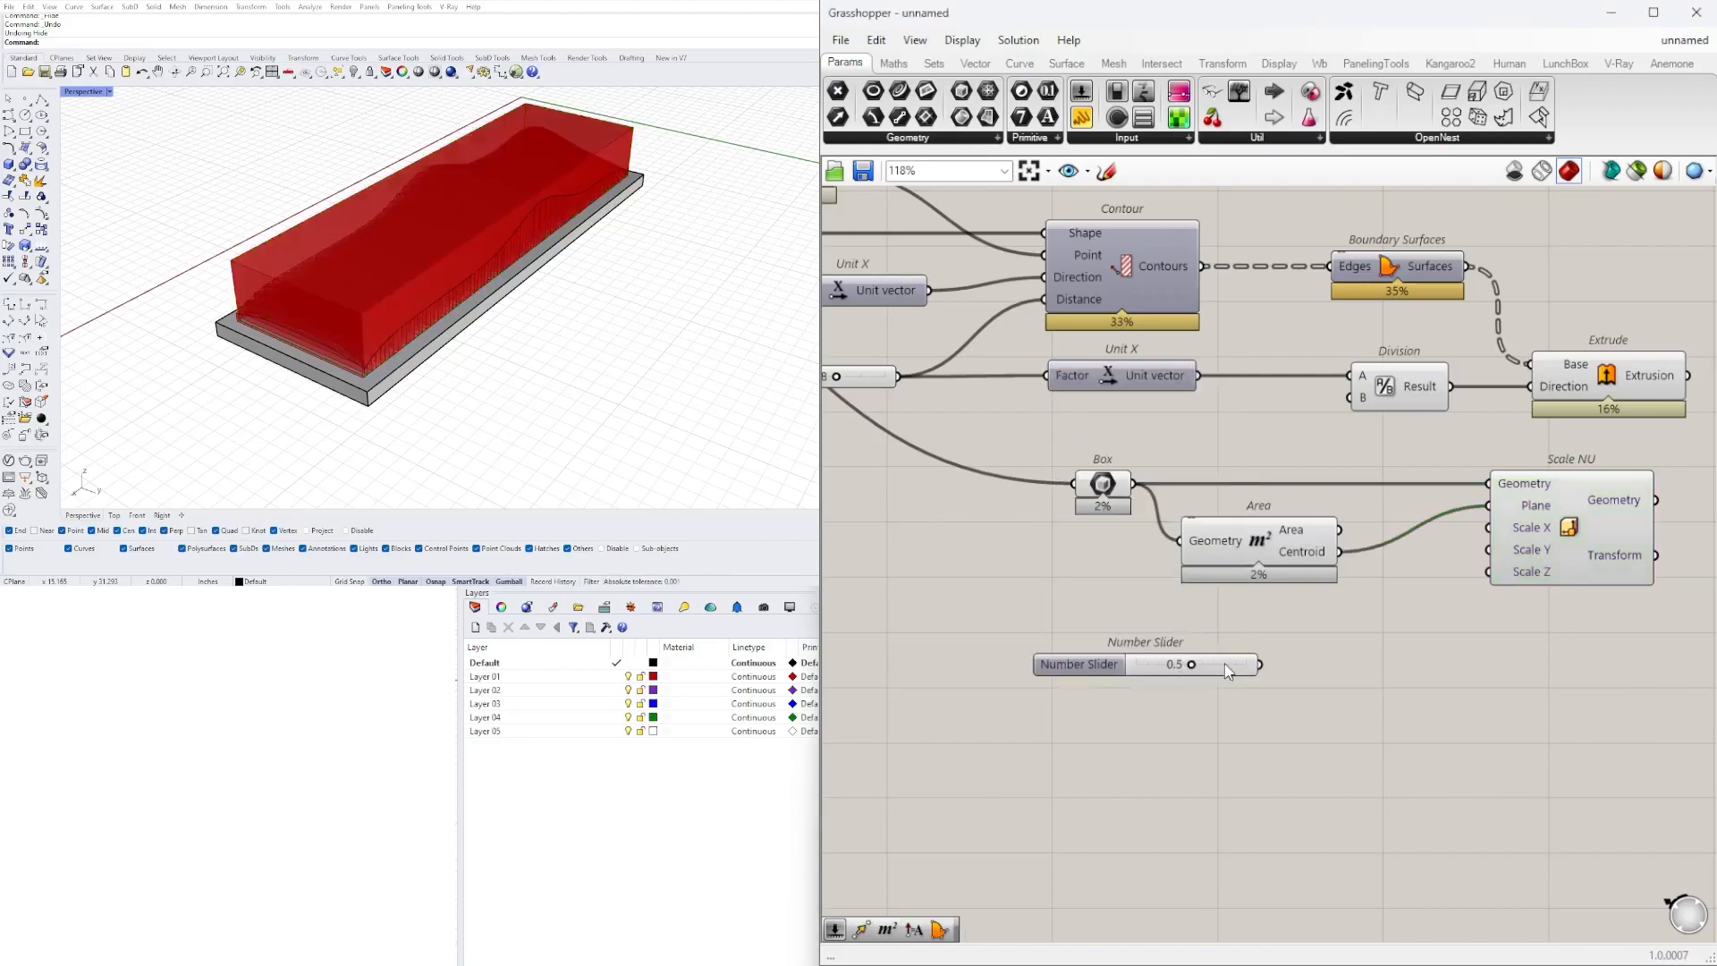
scroll(1265, 642, "up", 1)
left_click_drag(1091, 657, 1217, 658)
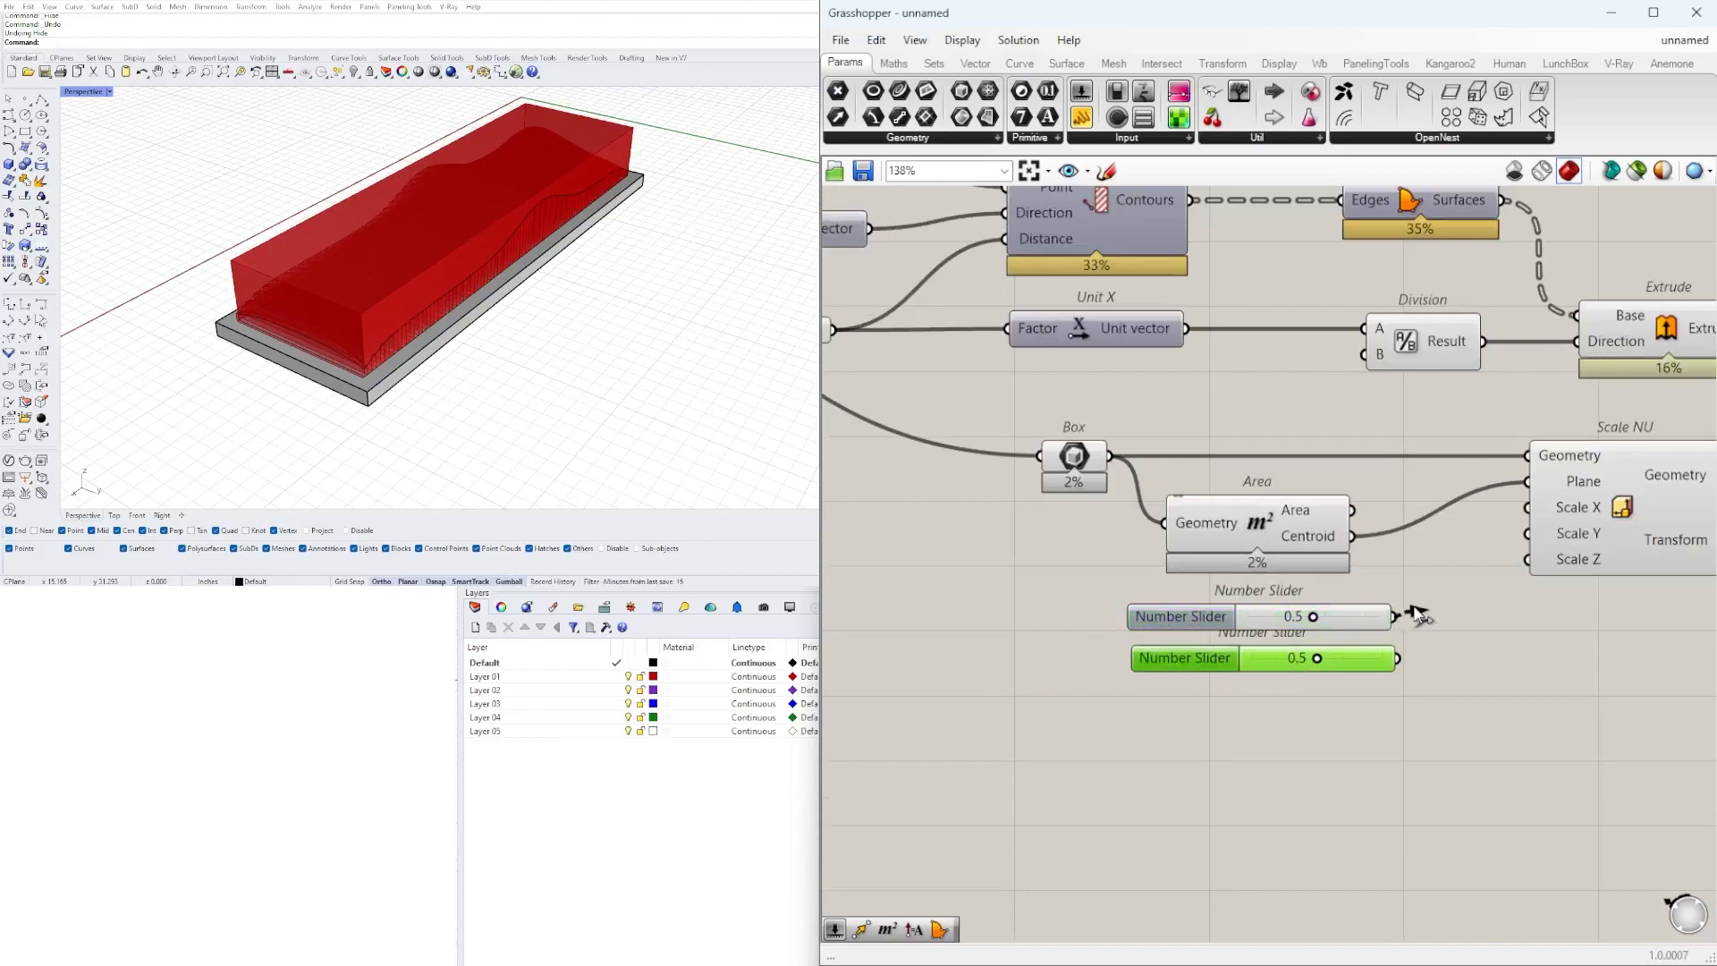
left_click_drag(1524, 563, 1527, 534)
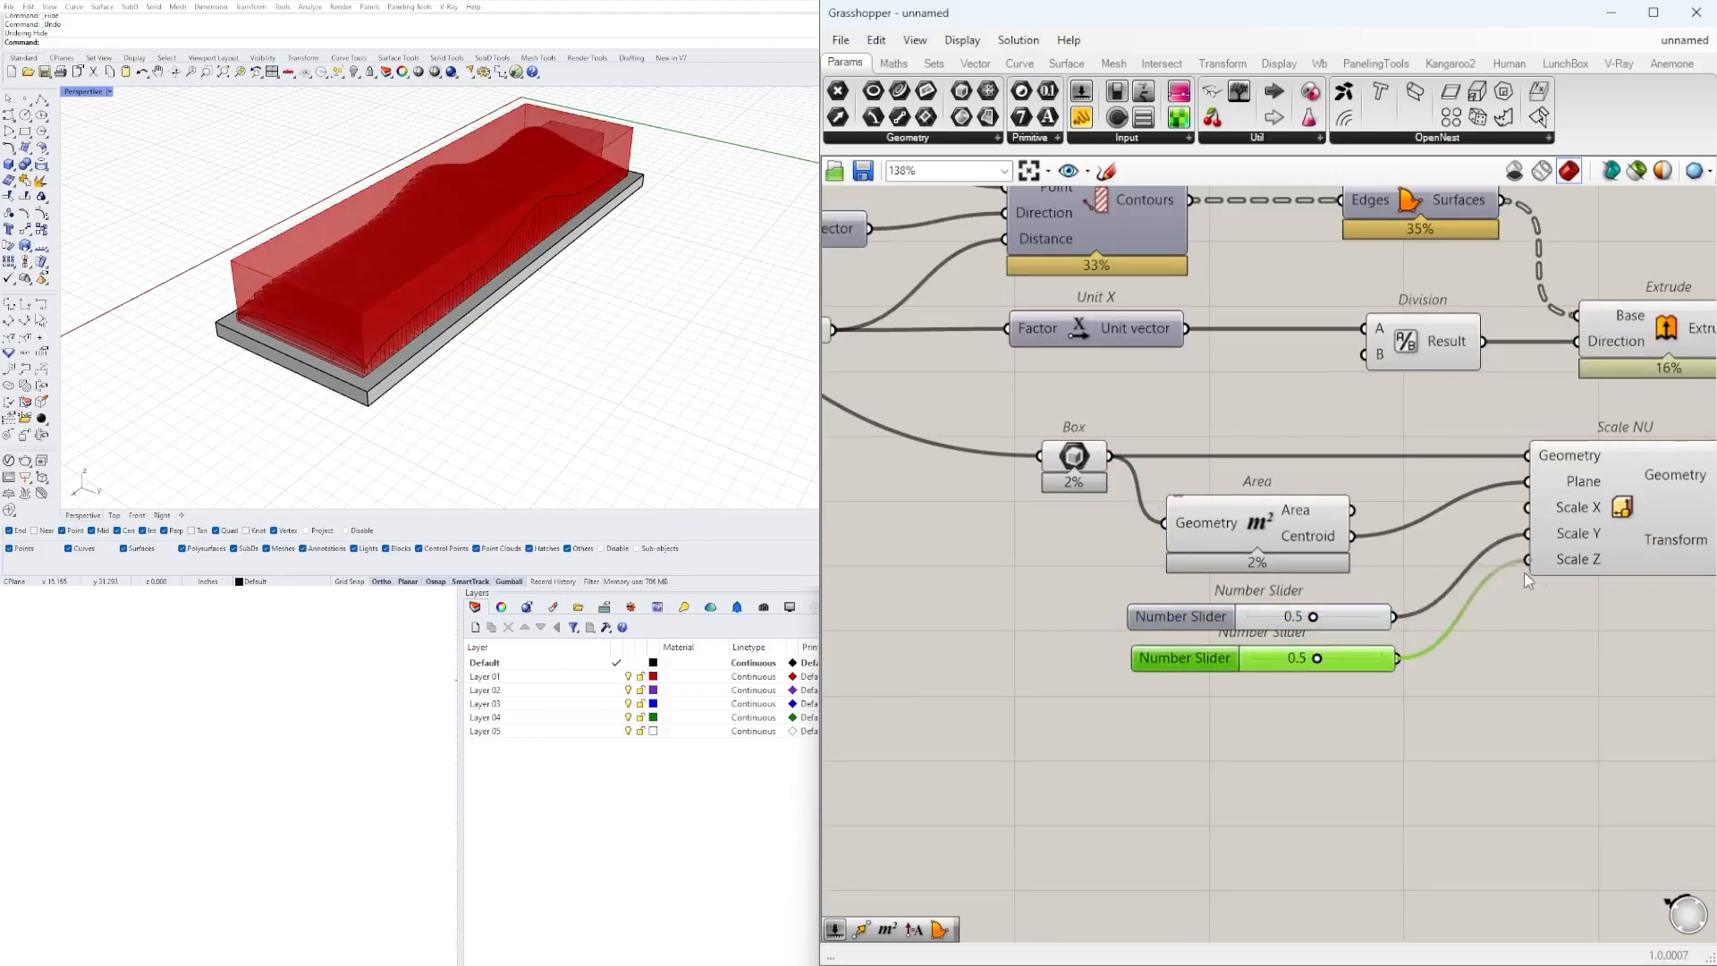
- Inspect the scaled box and delete the Area component that feeds Scale NU's Plane input
scroll(1440, 497, "down", 2)
left_click_drag(1424, 560, 1109, 482)
key("space")
left_click(1167, 418)
right_click_drag(430, 358, 457, 233)
left_click(1613, 533)
scroll(372, 276, "down", 5)
scroll(482, 250, "up", 5)
right_click_drag(1252, 485, 1411, 510)
left_click(1409, 567)
key("Delete")
- Examine the box against the slabs and review the definition around Box and Scale NU
scroll(1403, 560, "down", 4)
right_click_drag(1100, 406, 993, 358)
scroll(1586, 439, "up", 4)
scroll(992, 358, "down", 1)
right_click_drag(1173, 379, 1312, 380)
left_click(1160, 288)
right_click_drag(547, 201, 574, 253)
scroll(564, 278, "down", 4)
right_click_drag(1355, 601, 1073, 564)
left_click(1150, 530)
- Move Scale NU and its two sliders down to free the canvas area beside Box
right_click_drag(1704, 760, 1468, 733)
left_click_drag(1497, 737, 1011, 472)
left_click_drag(1299, 546, 1257, 679)
left_click(1054, 552)
scroll(1054, 552, "up", 1)
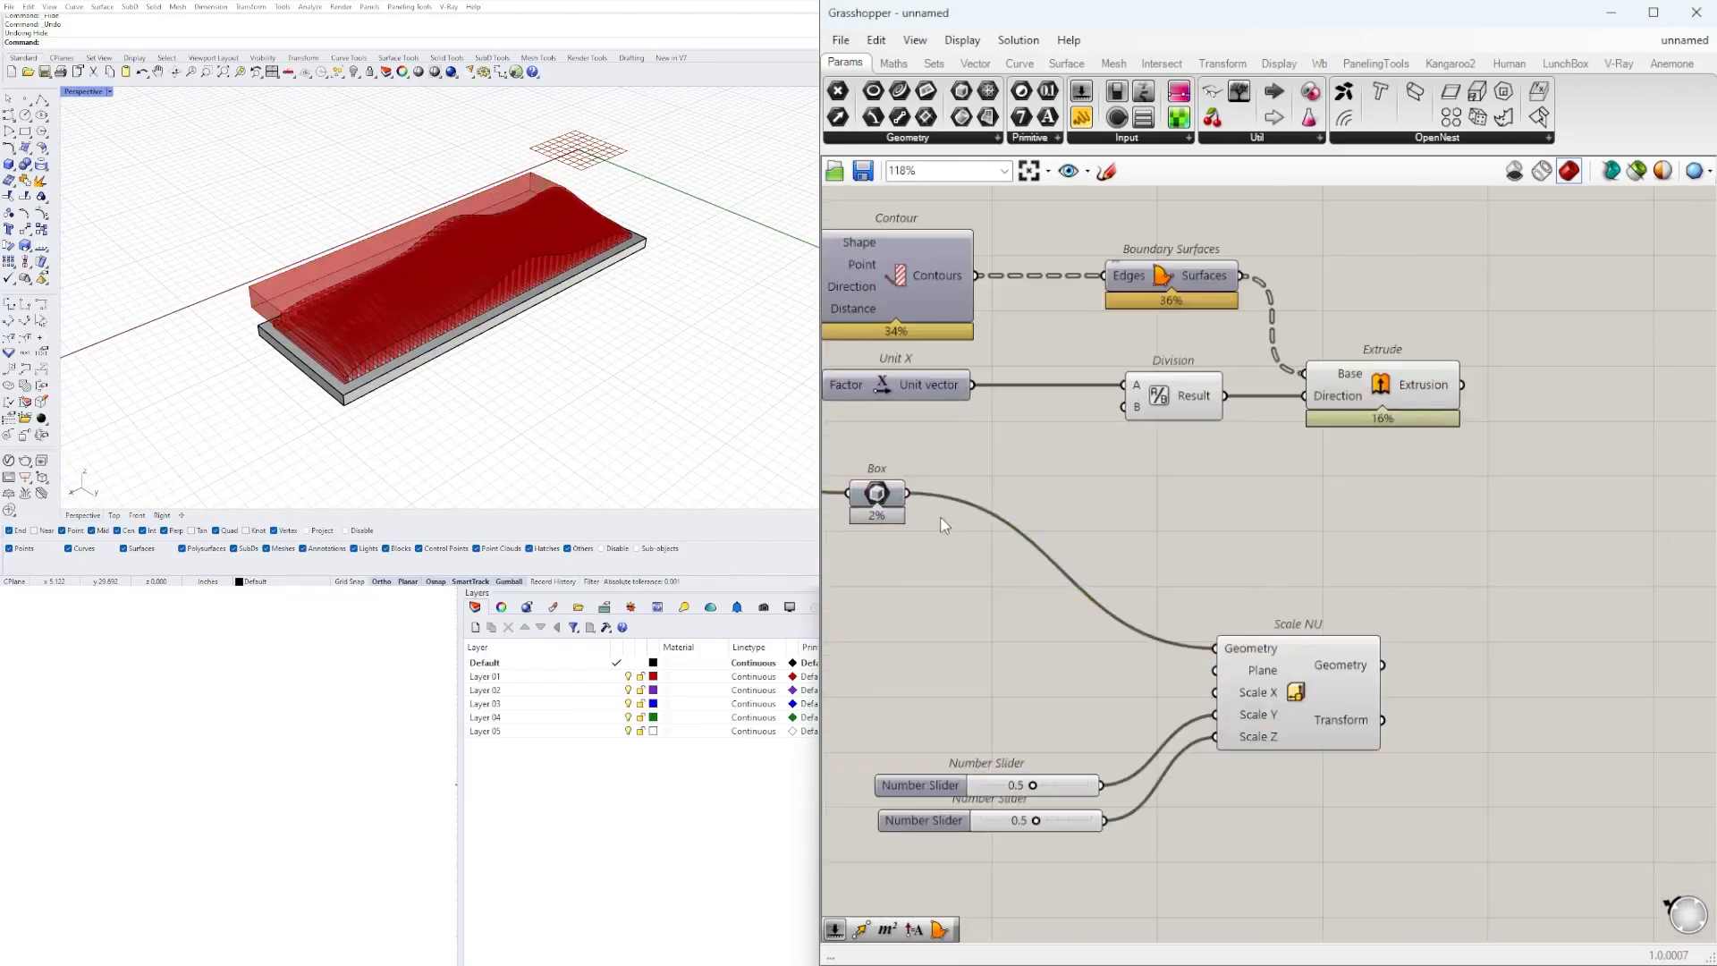
- Check the bounding box from another angle and add a Deconstruct Brep component beside Box
right_click_drag(946, 526, 1127, 515)
right_click(1076, 510)
left_click(1127, 537)
right_click_drag(707, 295, 620, 277)
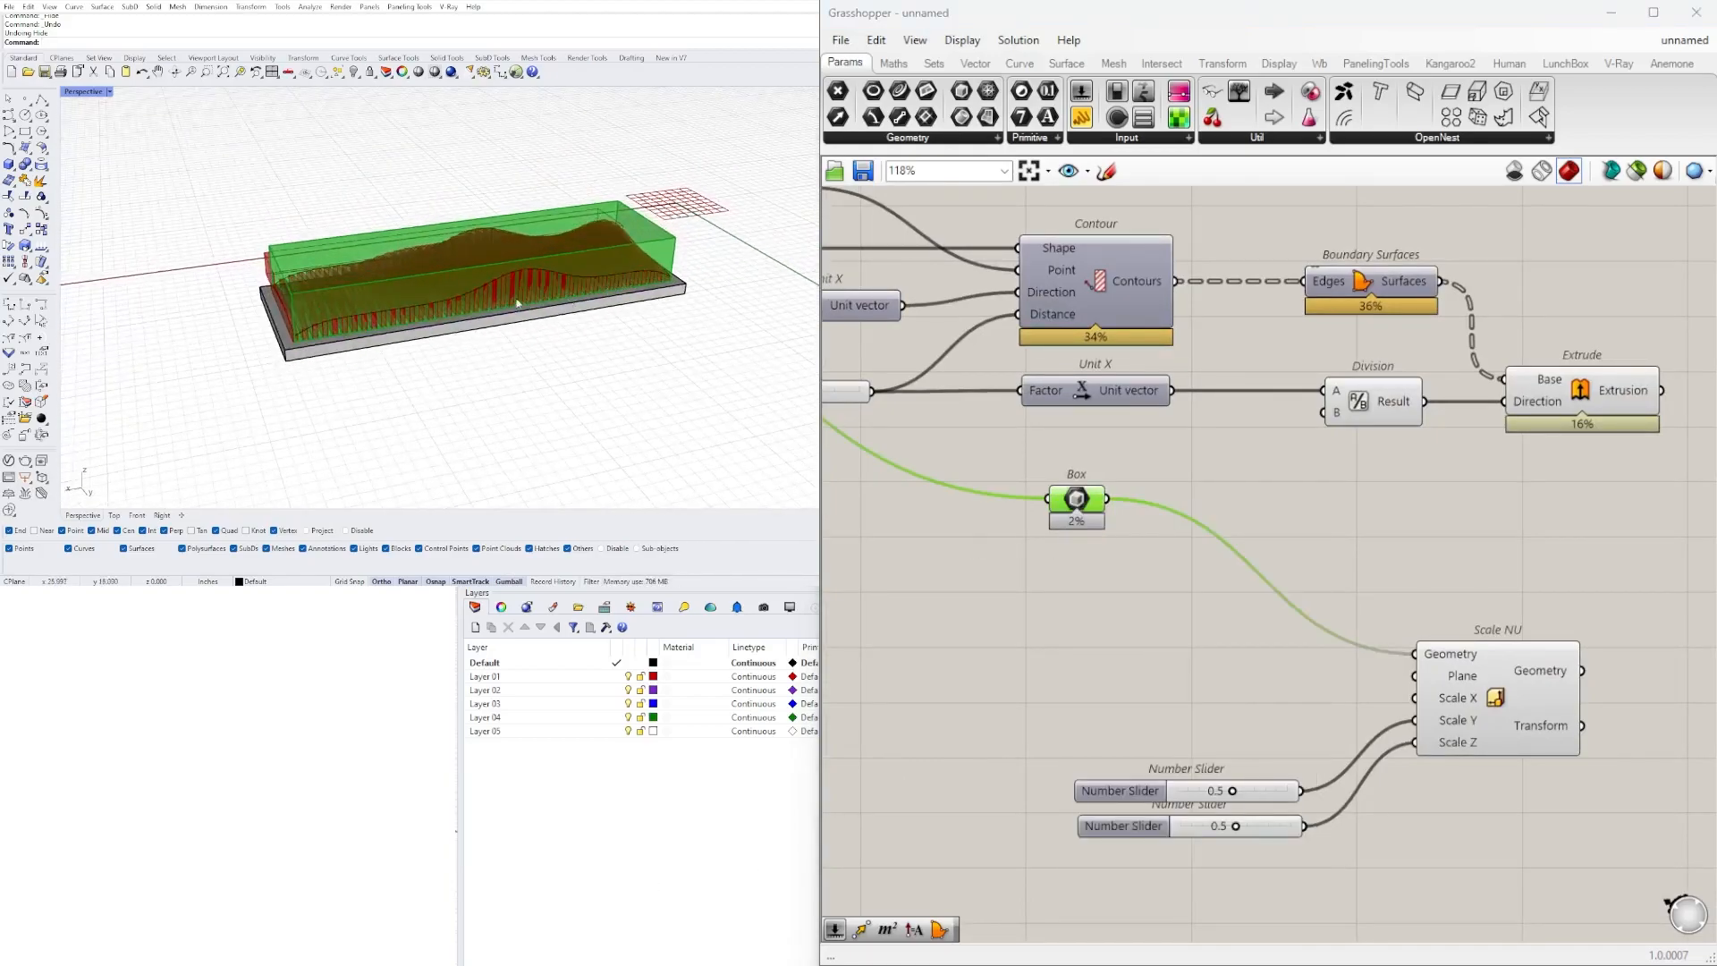
scroll(1189, 501, "up", 1)
double_click(1408, 515)
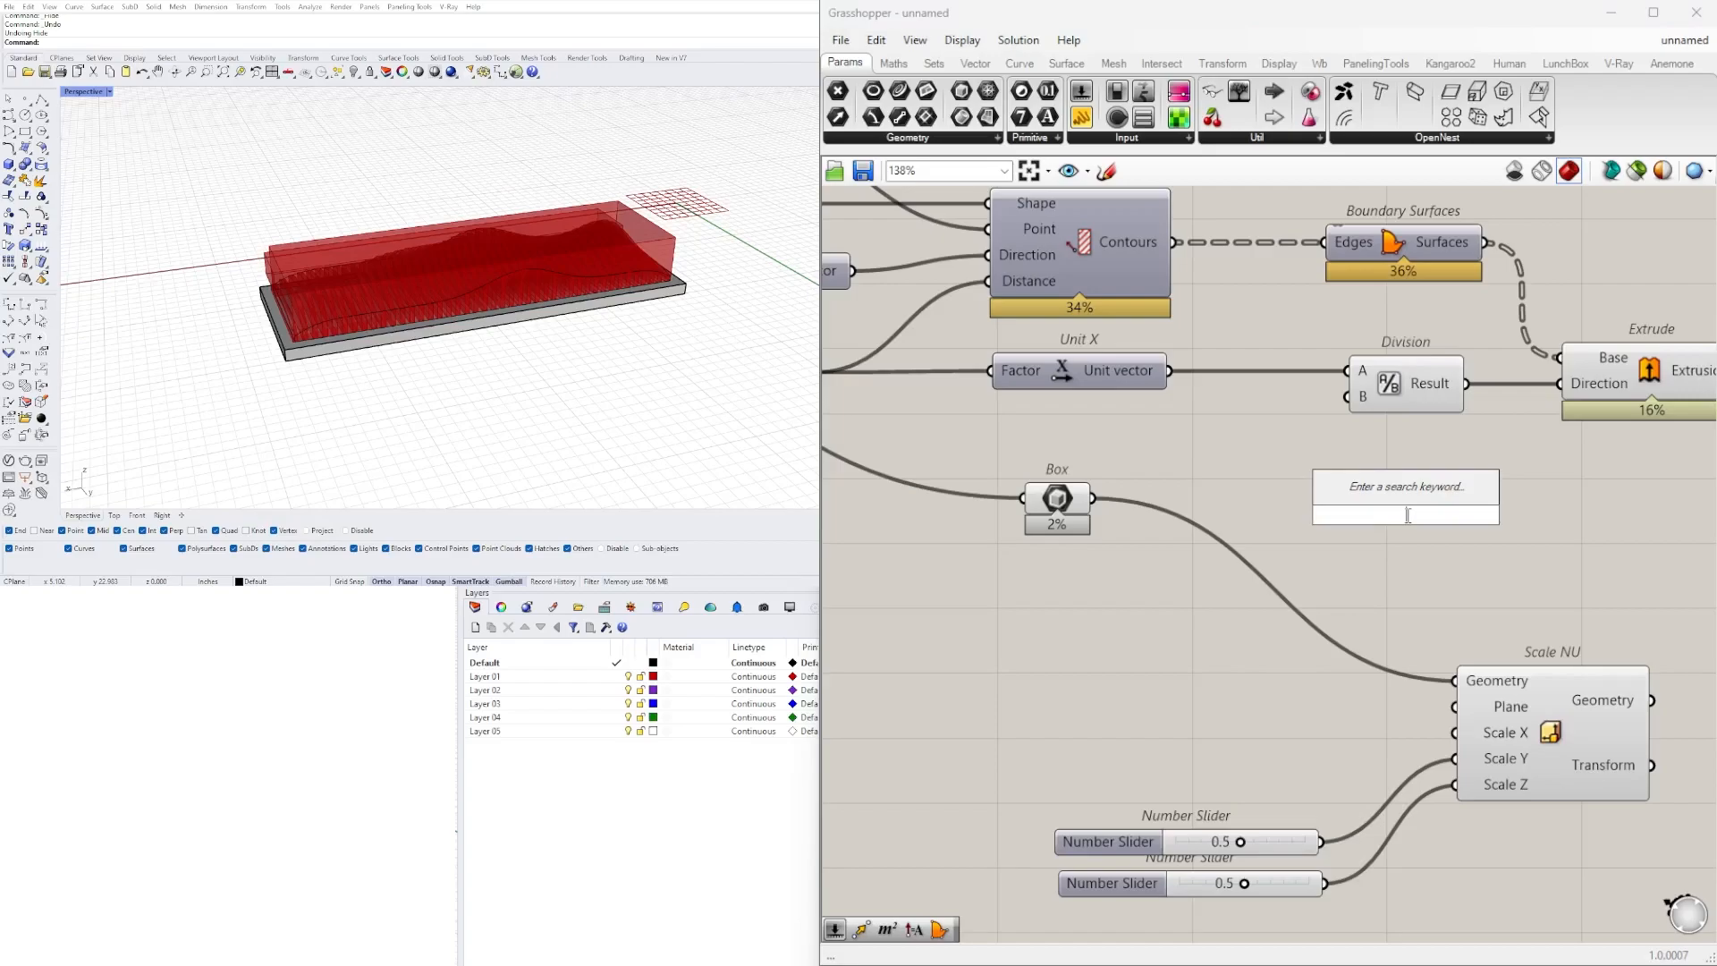
type("deconstruct")
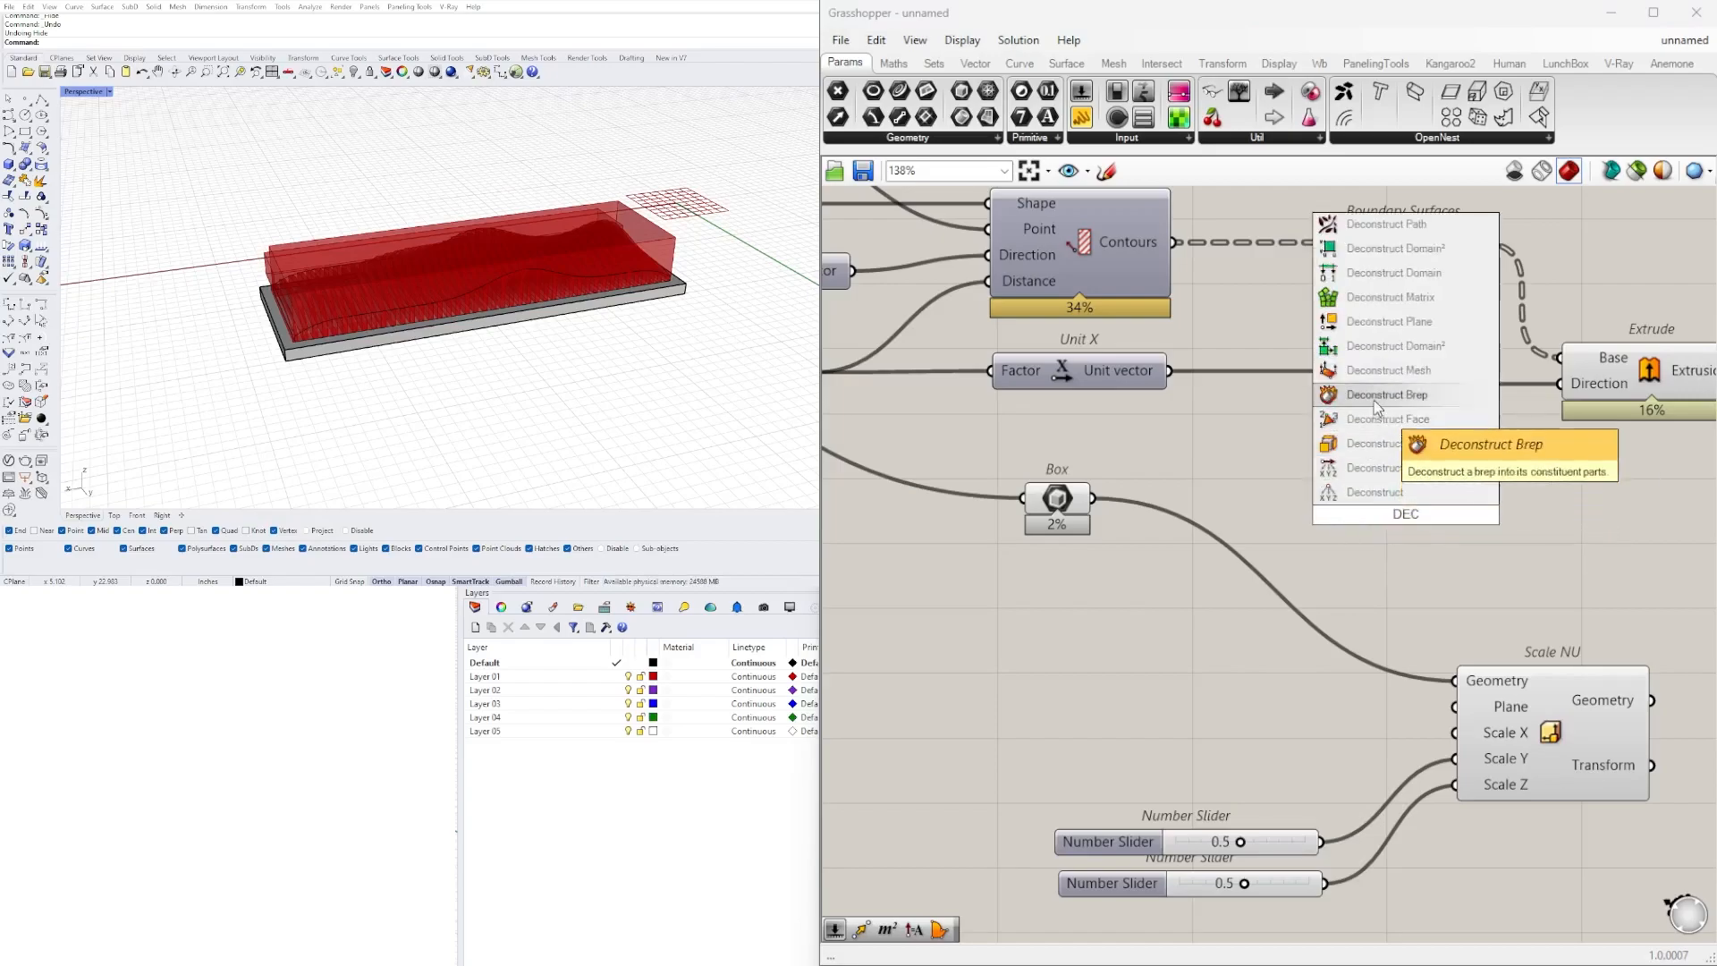
left_click(1378, 444)
- Shift Scale NU and its sliders farther down and connect Box to the Brep input of Deconstruct Brep
scroll(1391, 615, "down", 2)
left_click_drag(1554, 818, 1197, 585)
left_click_drag(1462, 642, 1431, 685)
left_click(1183, 494)
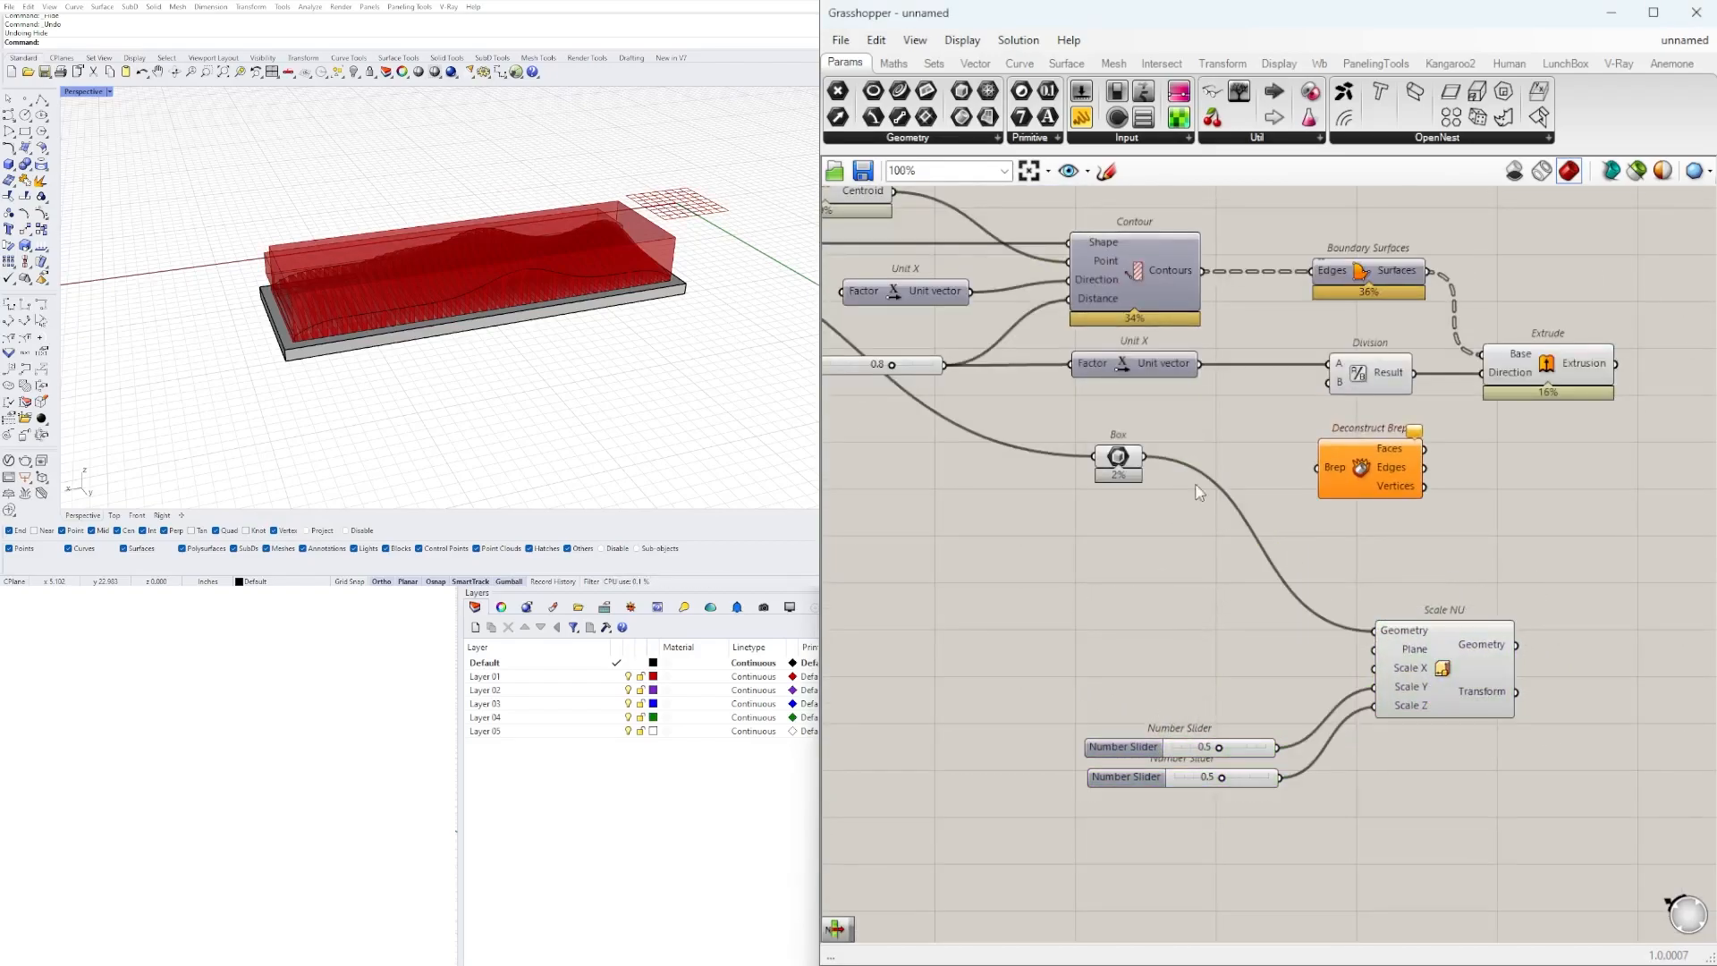
scroll(1193, 460, "up", 2)
left_click_drag(1363, 462, 1366, 462)
left_click(1445, 458)
right_click_drag(1557, 449, 1326, 449)
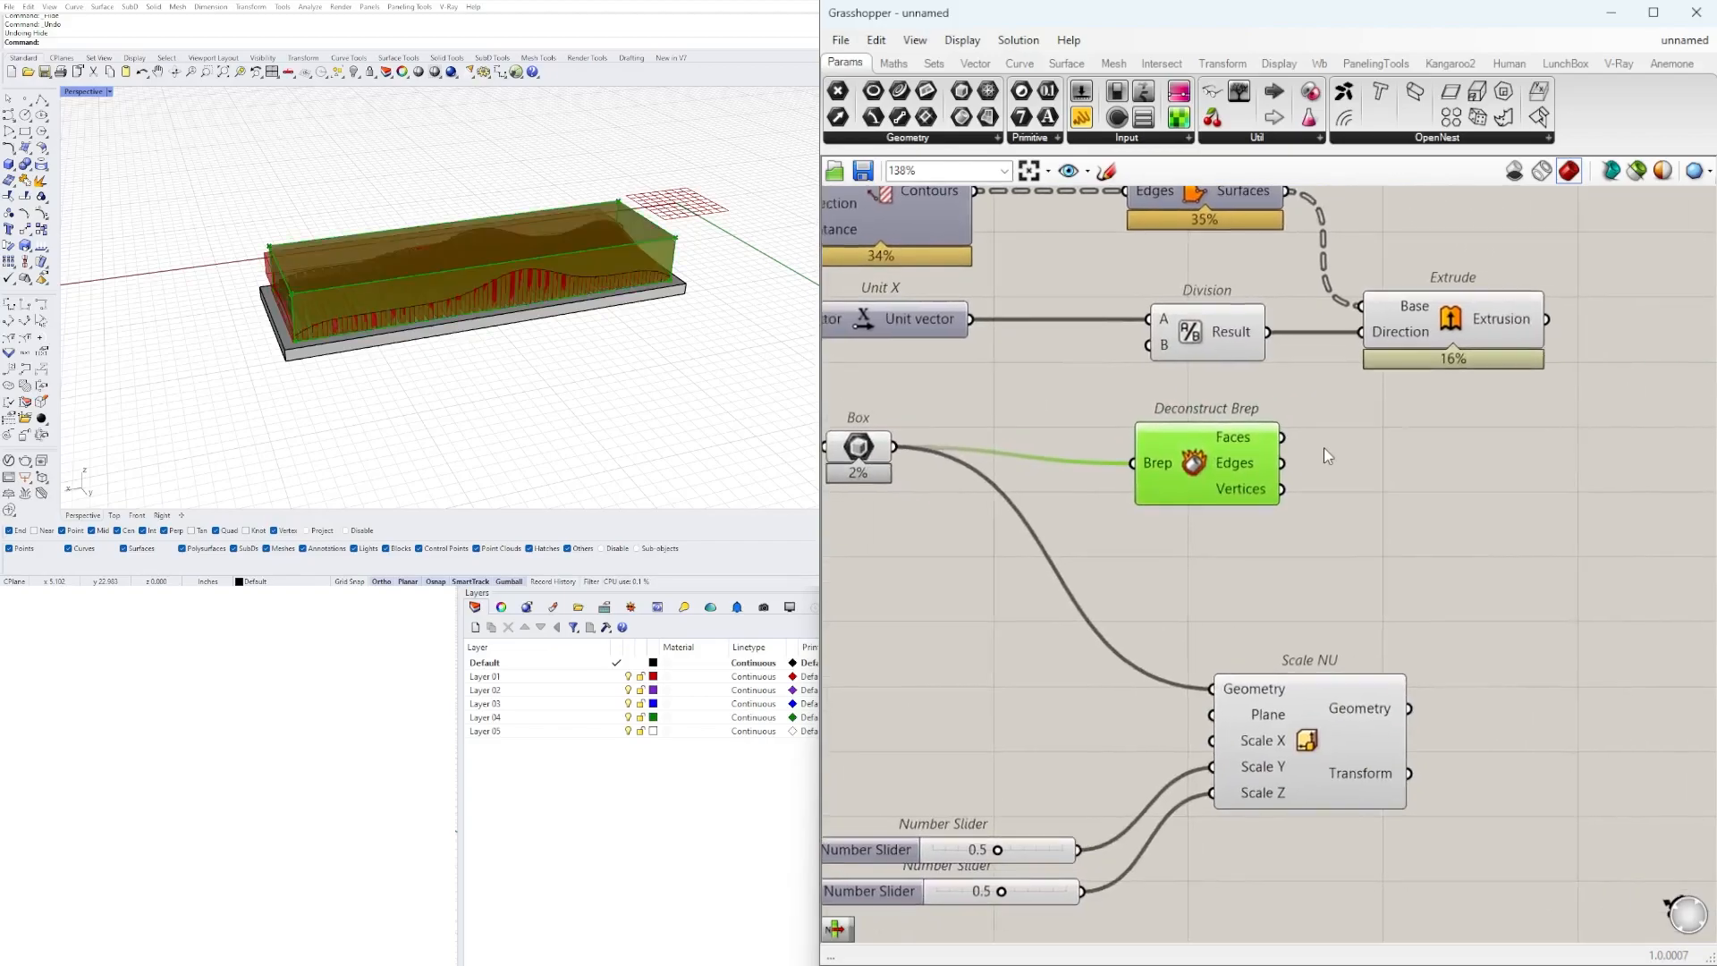
scroll(1324, 447, "up", 2)
double_click(1382, 496)
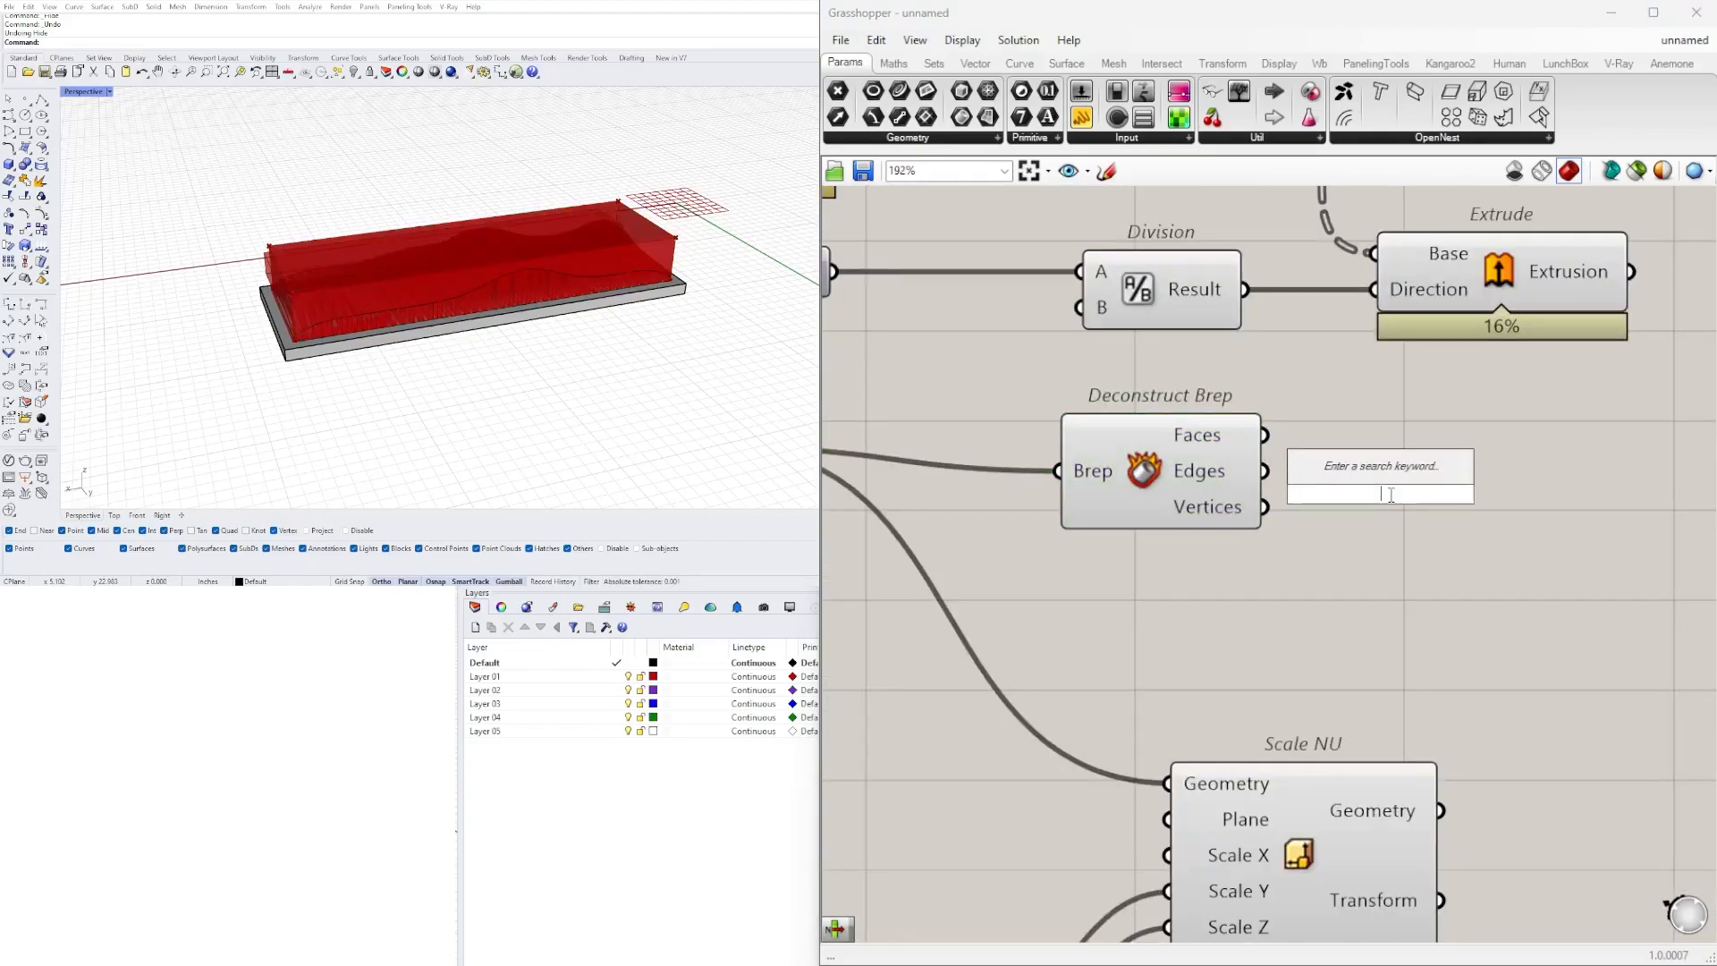
type("ITE")
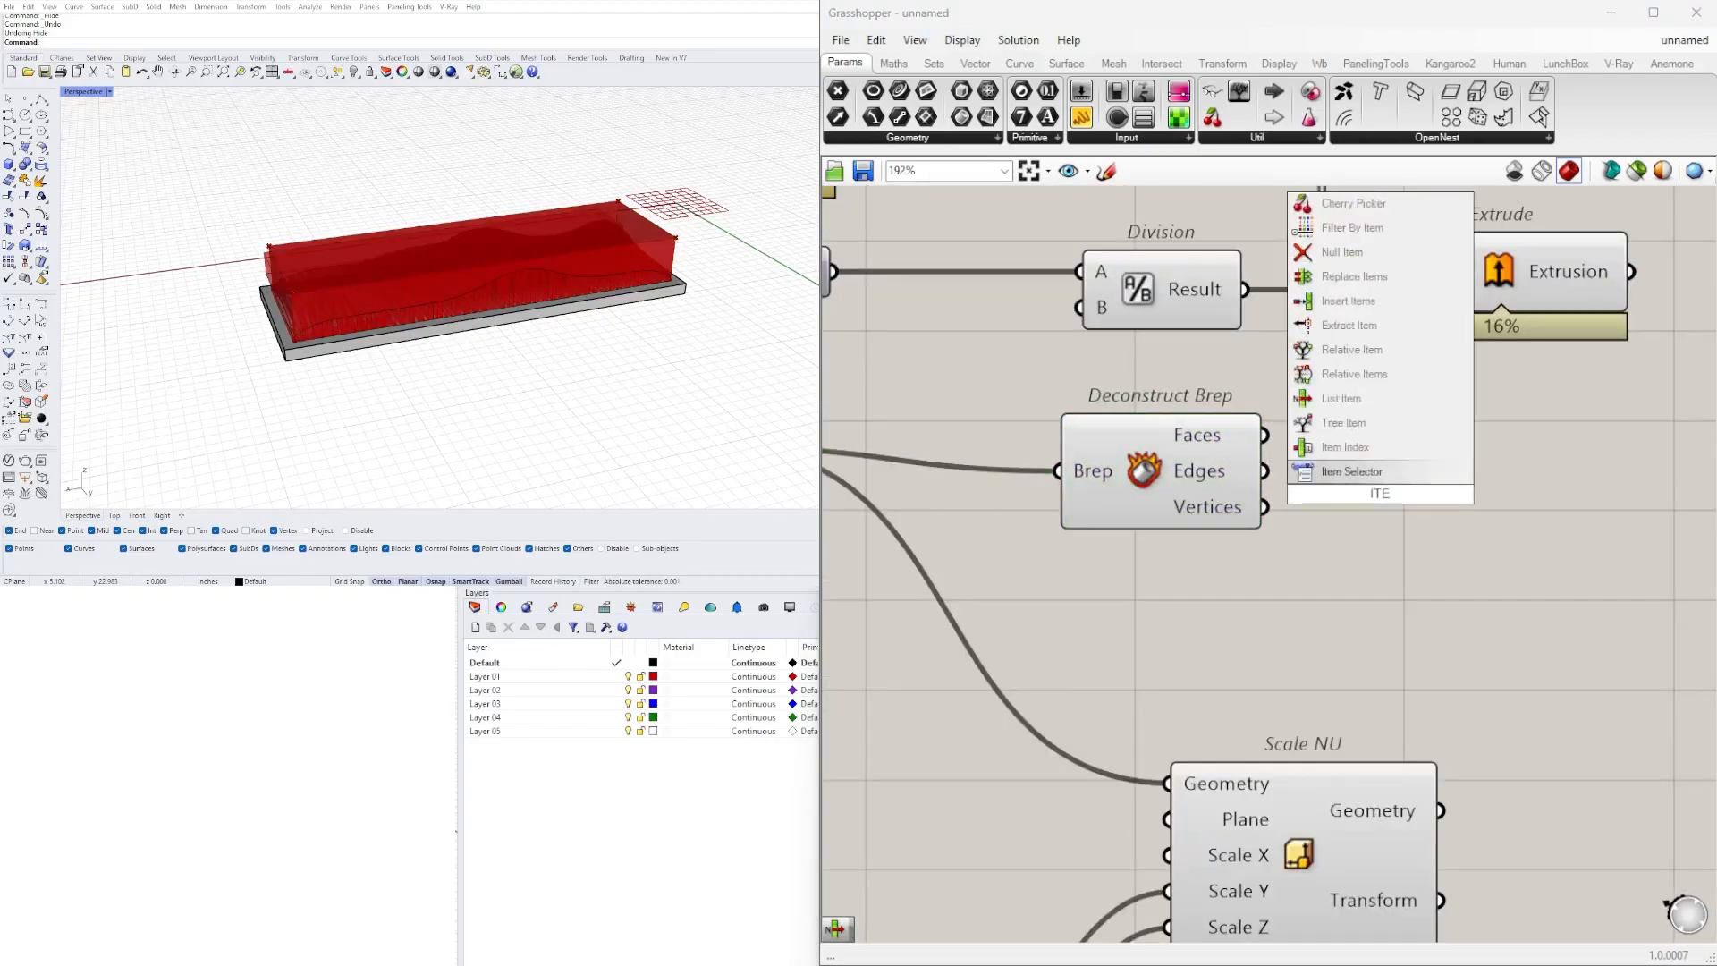
left_click(1346, 448)
left_click_drag(1388, 499, 1531, 499)
key("Delete")
- Add a List Item component and connect the Faces output of Deconstruct Brep to its List input
double_click(1483, 509)
type("IR")
key("BackSpace")
type("T")
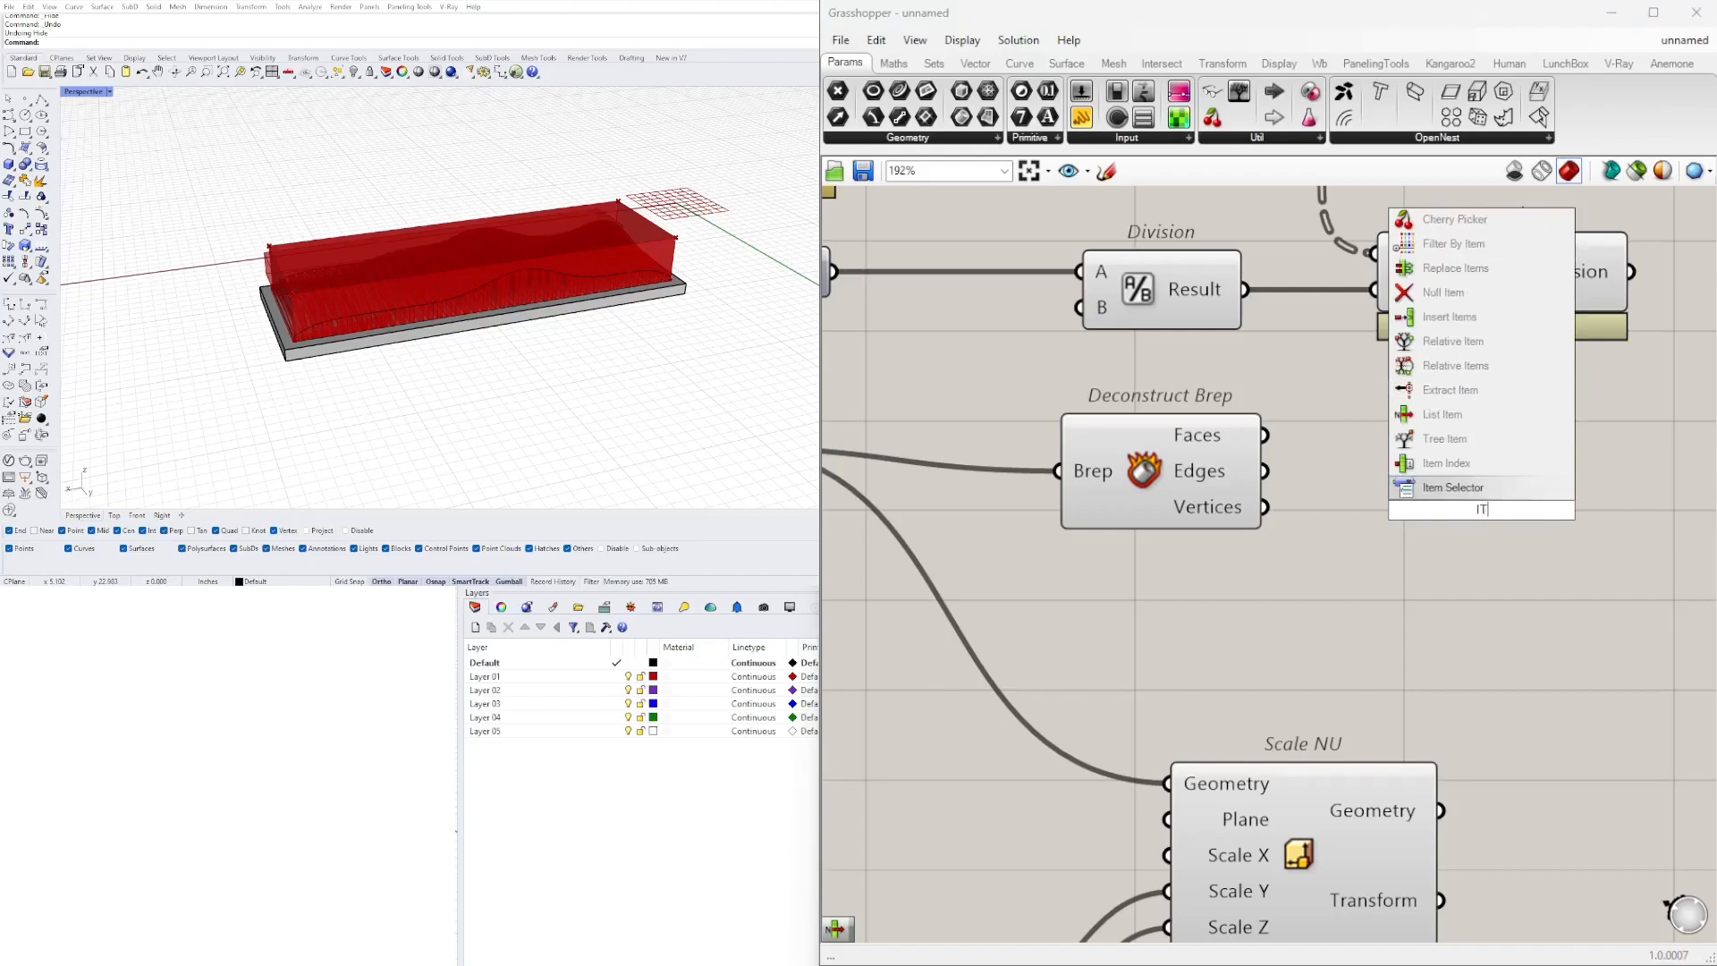
left_click(1429, 426)
left_click_drag(1413, 483, 1376, 463)
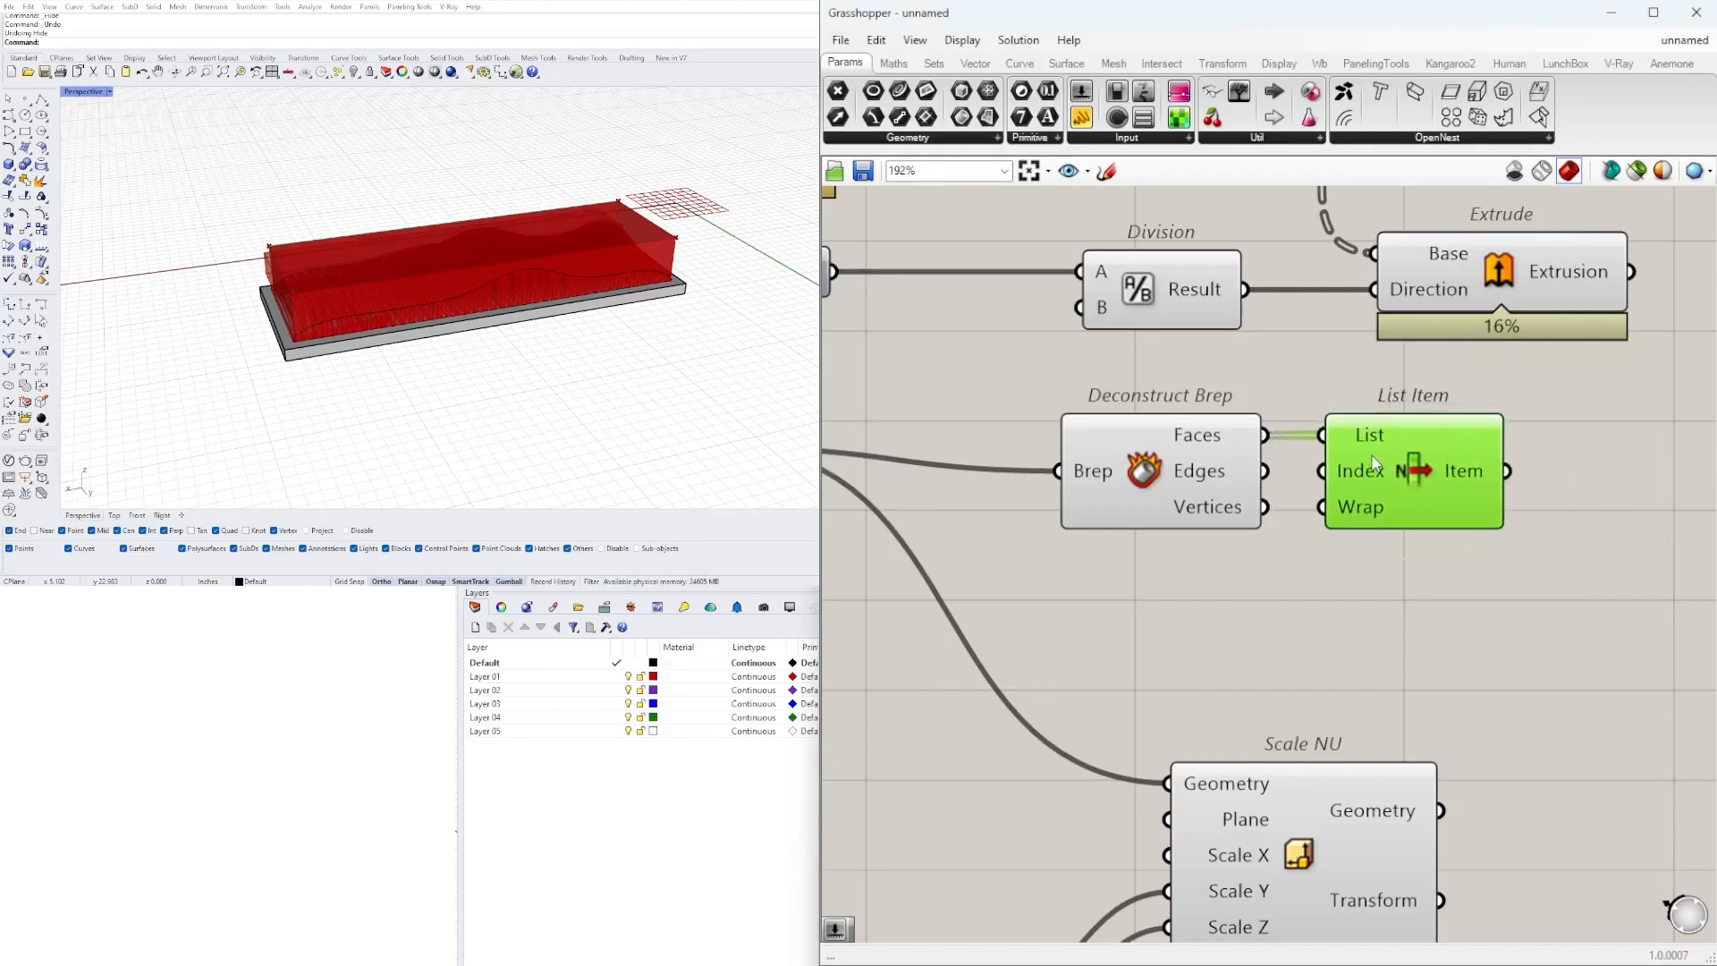
- Turn off the preview of Deconstruct Brep and inspect the box face picked by List Item
right_click(1146, 455)
left_click(1163, 486)
right_click_drag(376, 331, 536, 295)
left_click_drag(1373, 473, 1361, 473)
right_click_drag(465, 295, 500, 305)
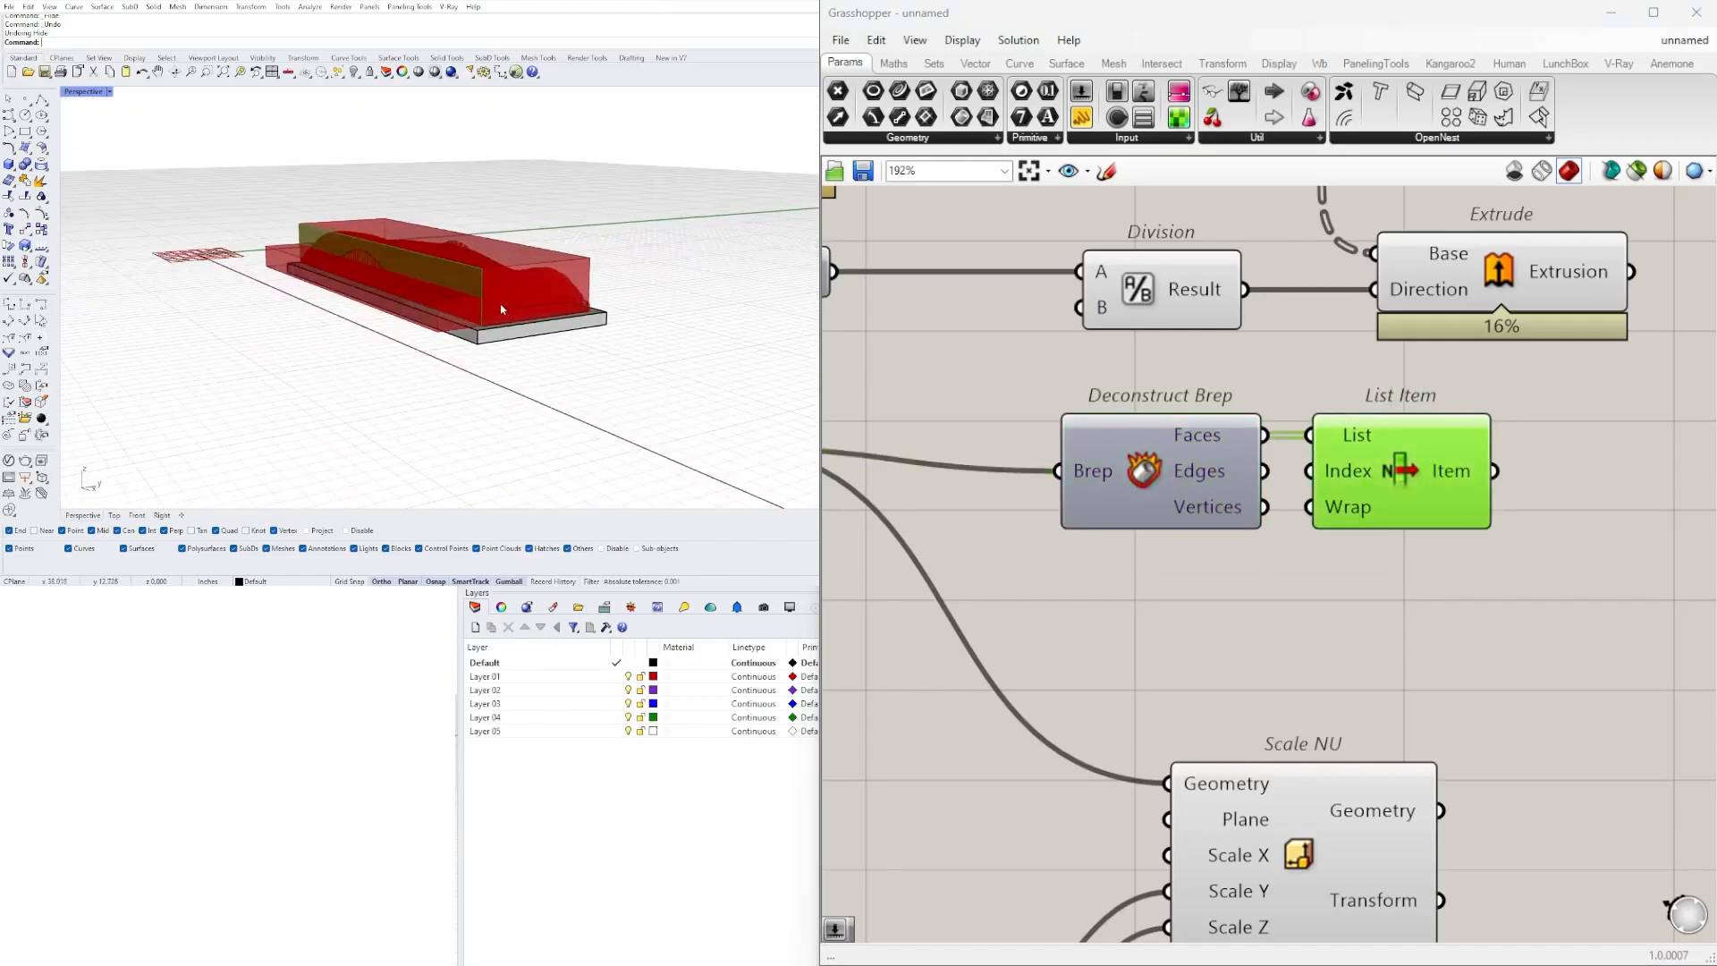
- Move List Item clear of Deconstruct Brep and create a number slider with the value 3
scroll(1410, 513, "up", 2)
left_click_drag(1327, 481, 1399, 541)
scroll(1600, 587, "up", 1)
left_click(928, 675)
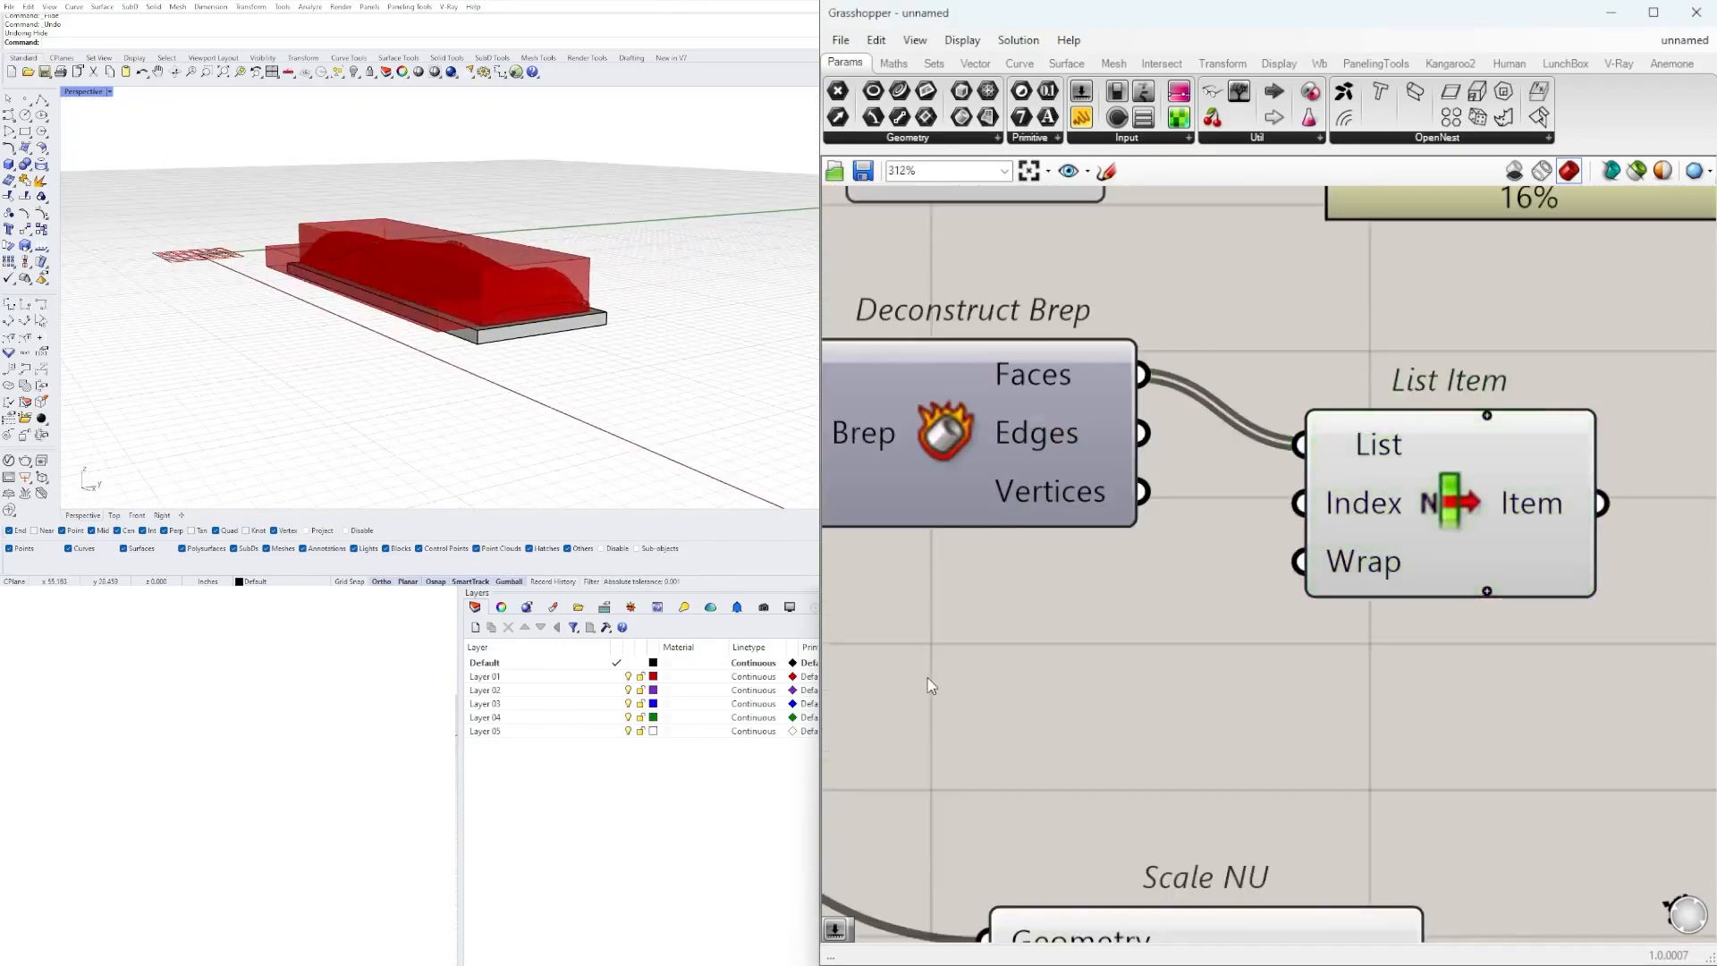
double_click(928, 669)
type("3")
key("Return")
- Place the new slider below Deconstruct Brep and connect it to the Index input of List Item
scroll(1160, 627, "down", 2)
right_click_drag(1160, 627, 1286, 597)
scroll(1320, 555, "down", 2)
left_click_drag(1472, 538, 1541, 549)
scroll(1252, 617, "up", 2)
left_click_drag(1259, 624, 1295, 580)
left_click(1539, 528)
- Set the List Item index slider to 4 to pick another face of the bounding box
right_click_drag(1343, 621, 1254, 626)
right_click_drag(505, 345, 367, 313)
scroll(283, 322, "up", 3)
scroll(1138, 567, "up", 1)
scroll(1066, 598, "up", 1)
mouse_move(1082, 573)
left_mouse_down()
mouse_move(1019, 575)
mouse_move(1079, 583)
left_mouse_up()
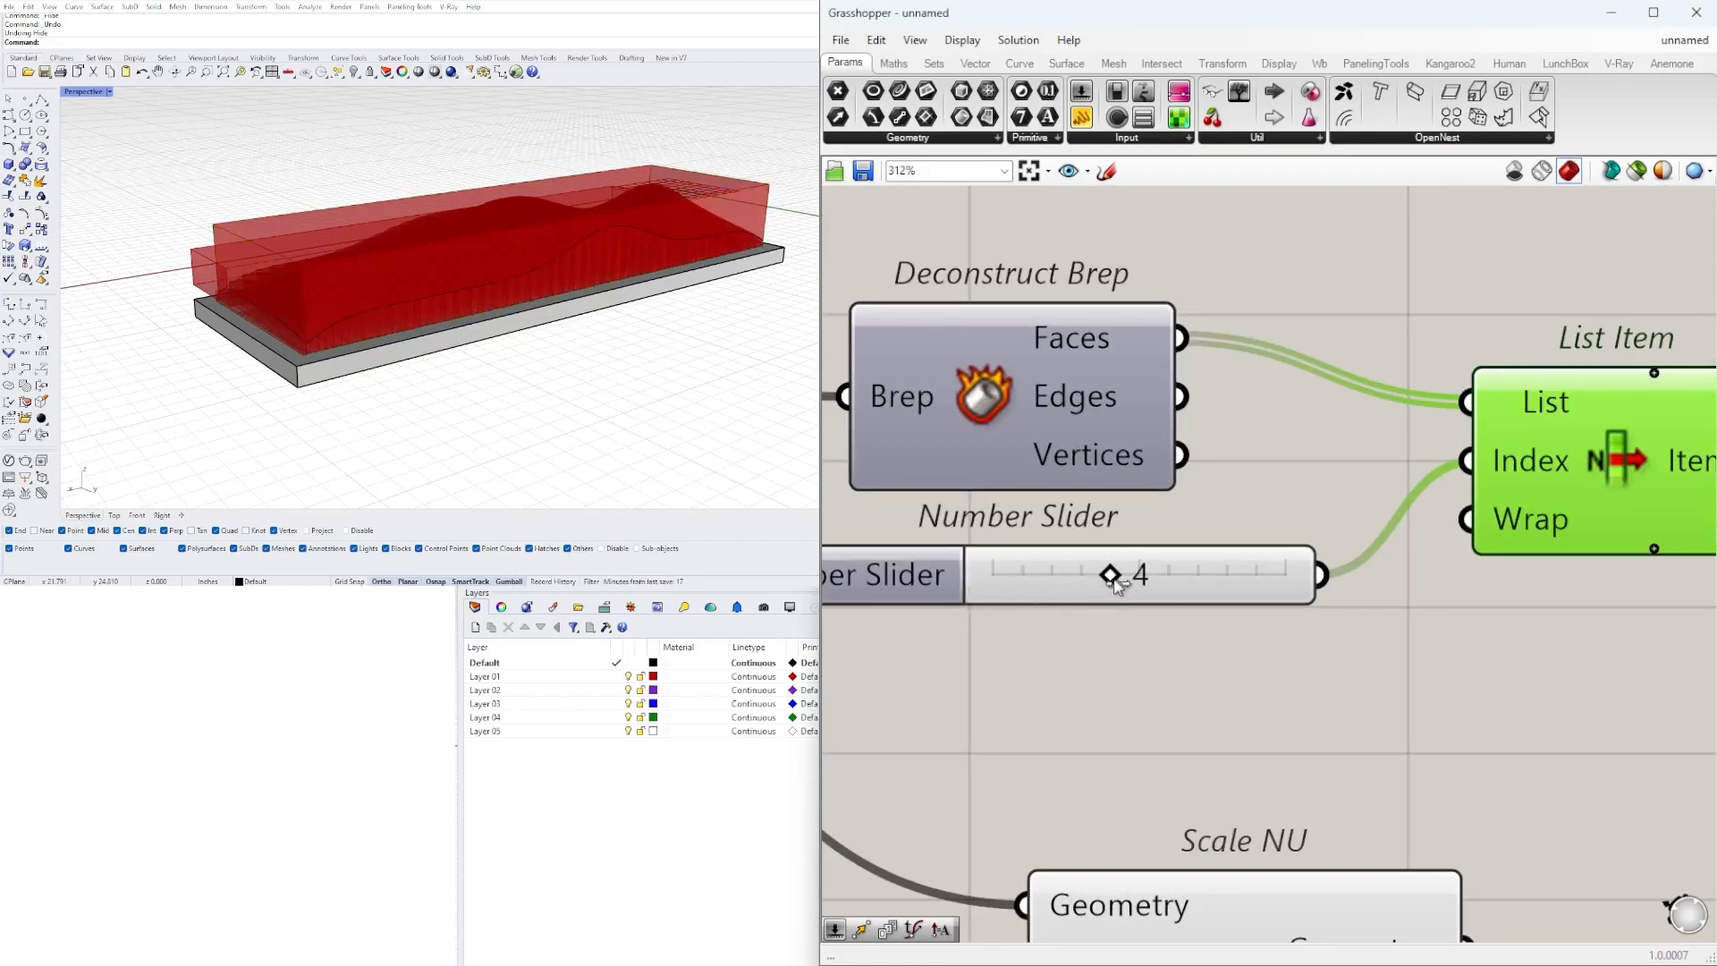
scroll(1446, 490, "down", 2)
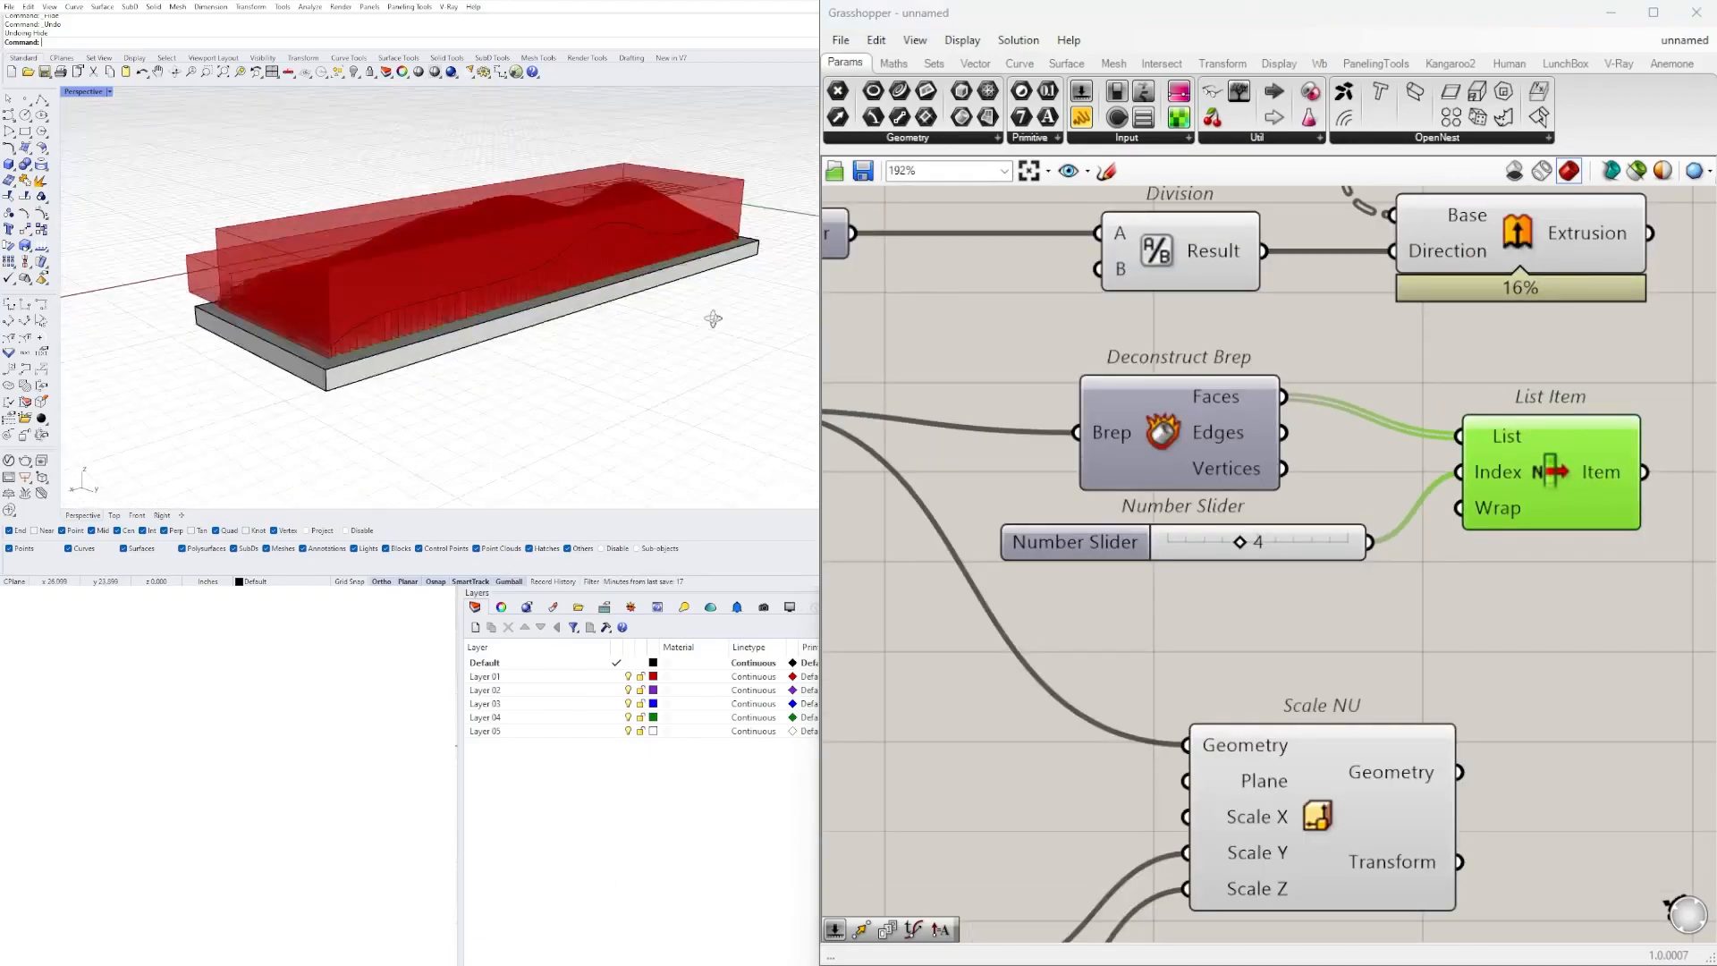
scroll(1362, 526, "down", 2)
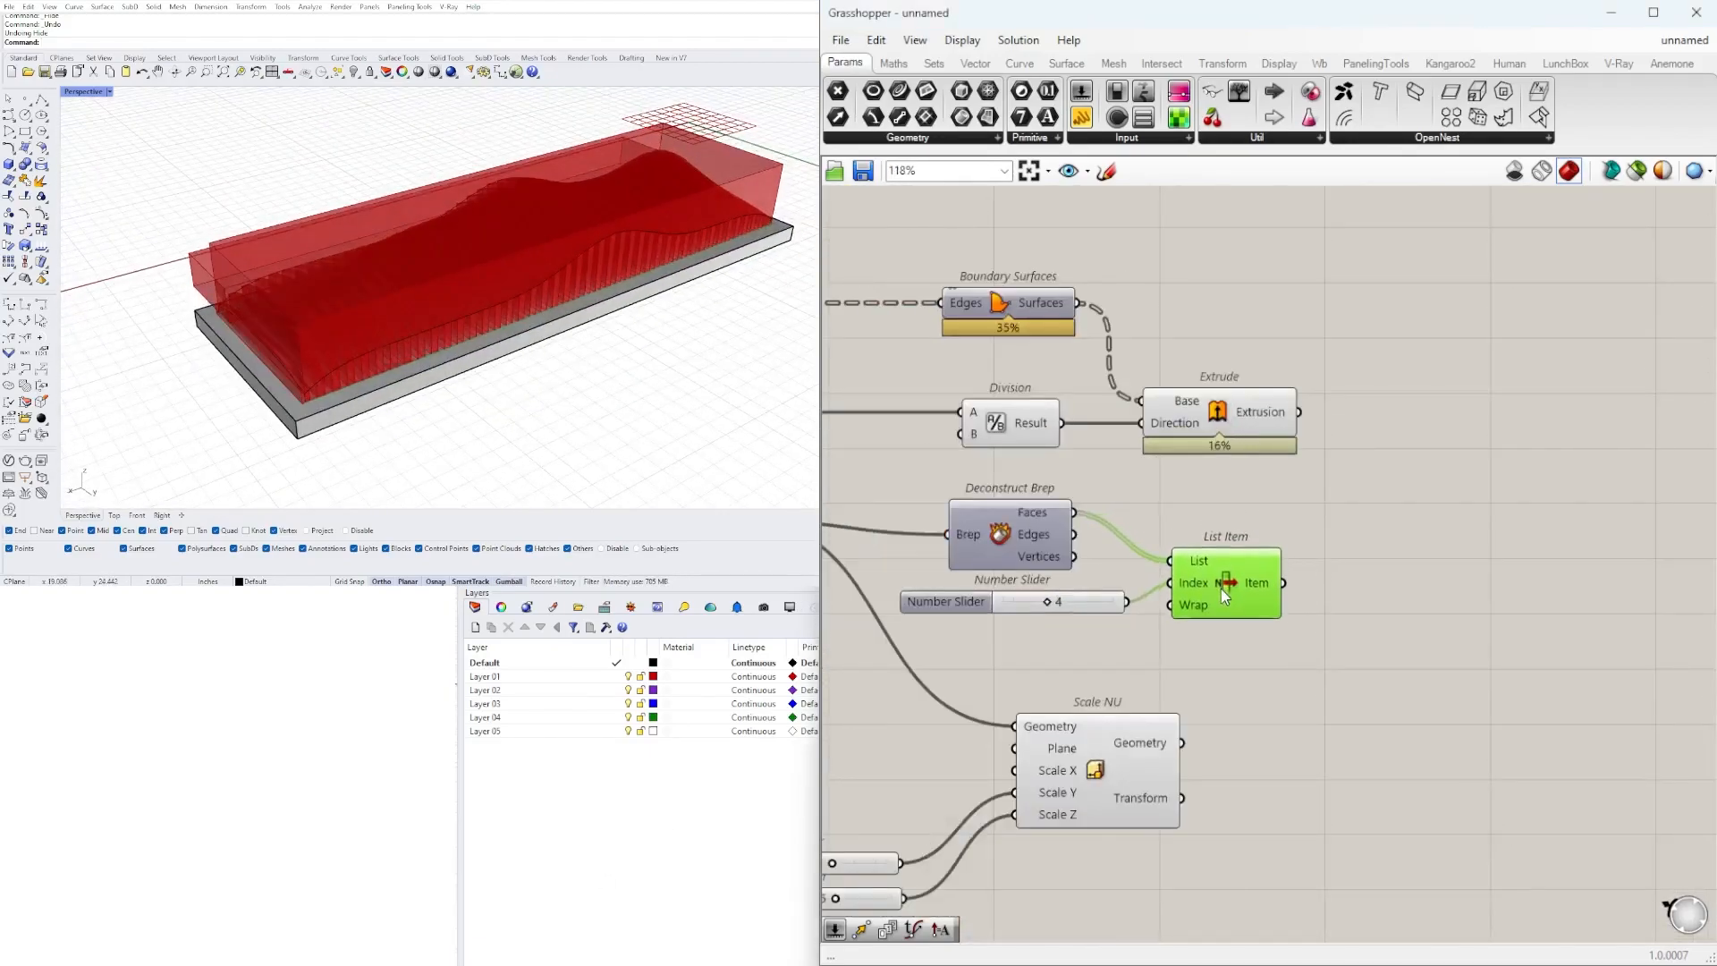
- Shift List Item slightly down and add a Project component (project an object onto a plane) above and beyond it
left_click_drag(1229, 608, 1233, 608)
double_click(1456, 544)
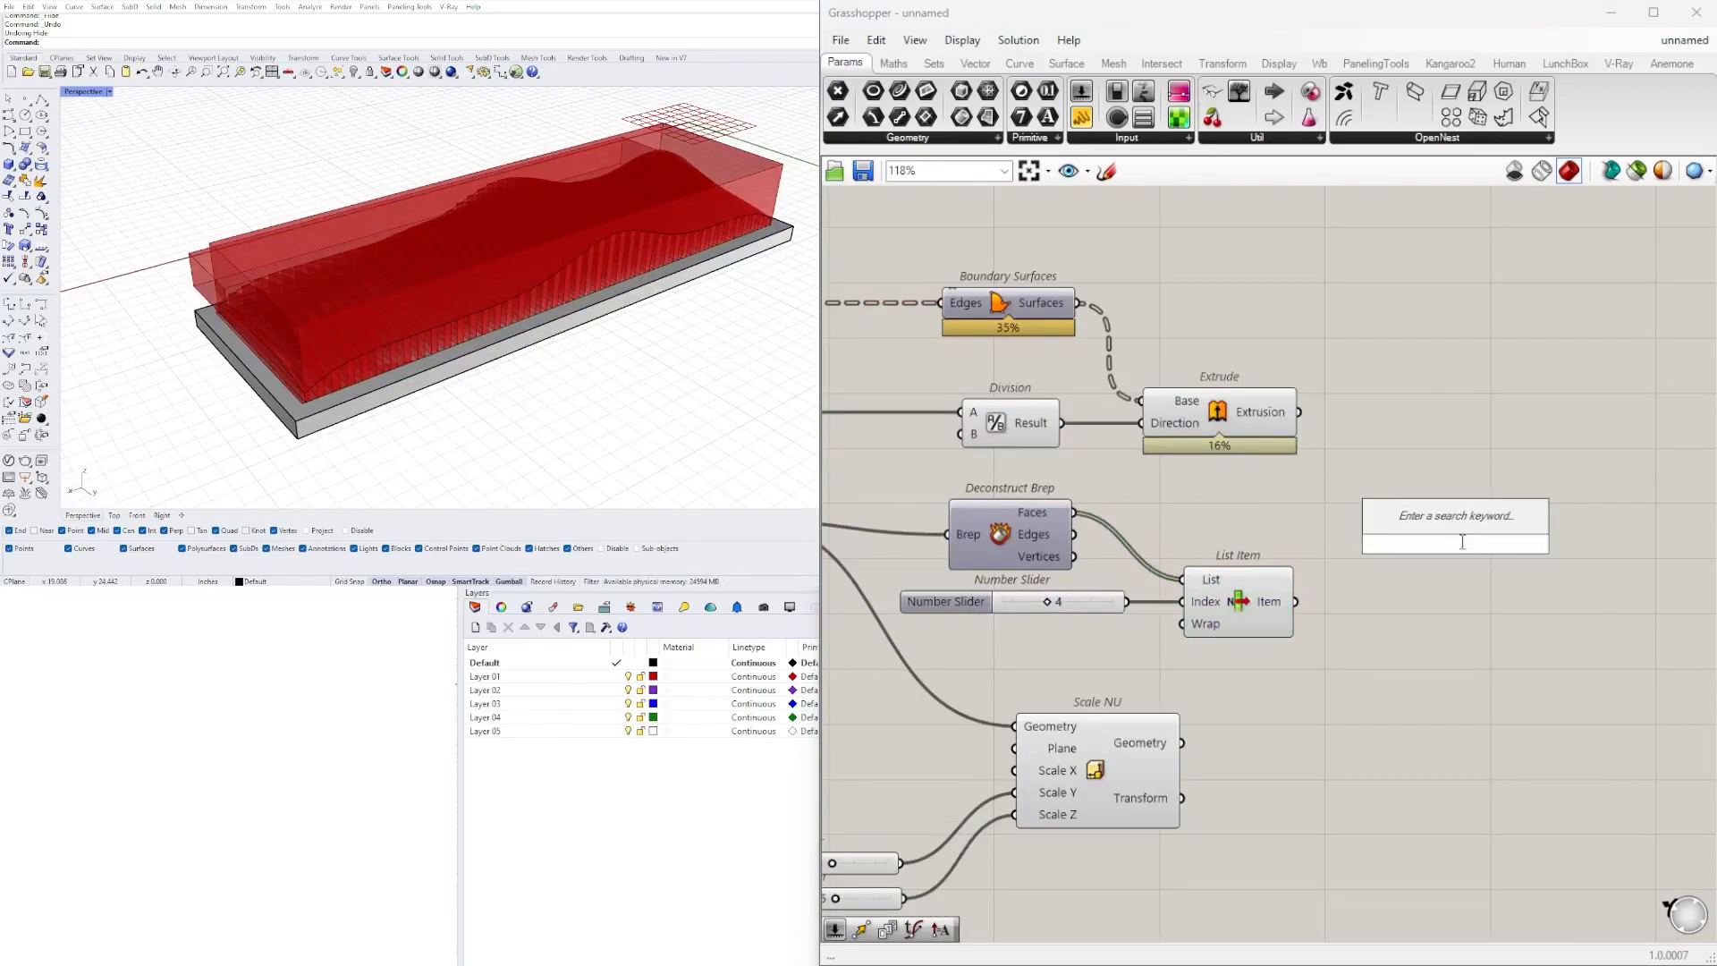
type("PRO")
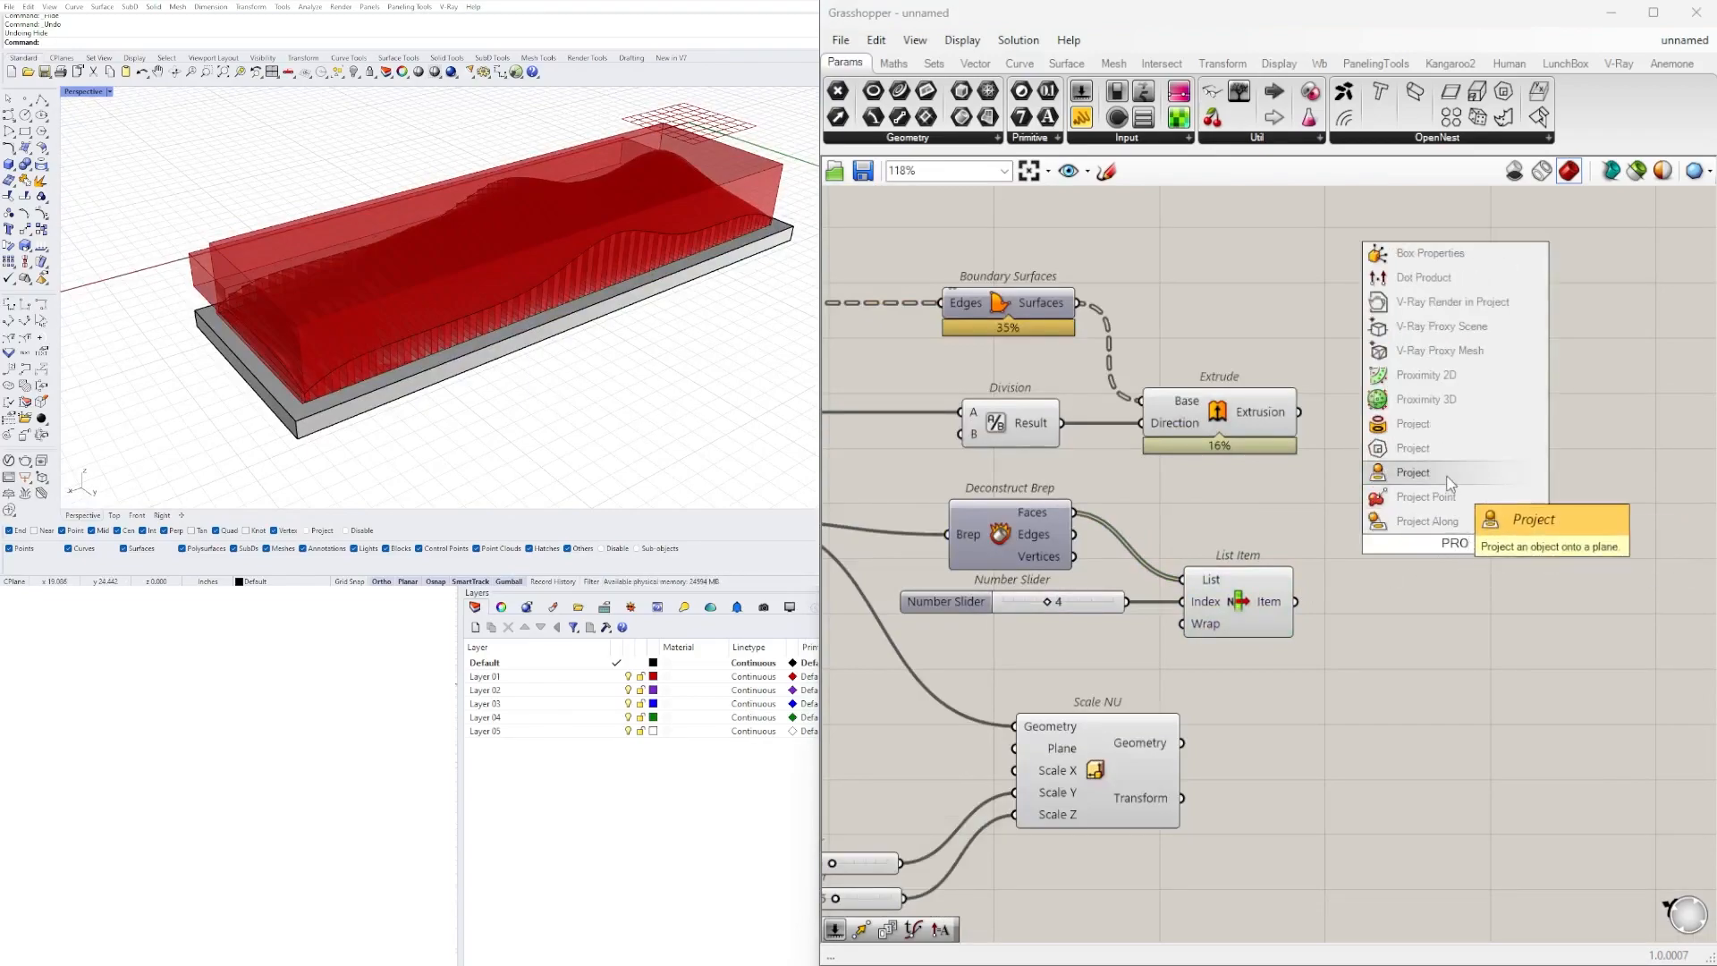
left_click(1447, 476)
right_click_drag(1343, 568, 1501, 560)
left_click_drag(1593, 536, 1479, 512)
- Add an Area component above the Box parameter
right_click_drag(1251, 613, 1376, 599)
double_click(1065, 447)
type("AREA")
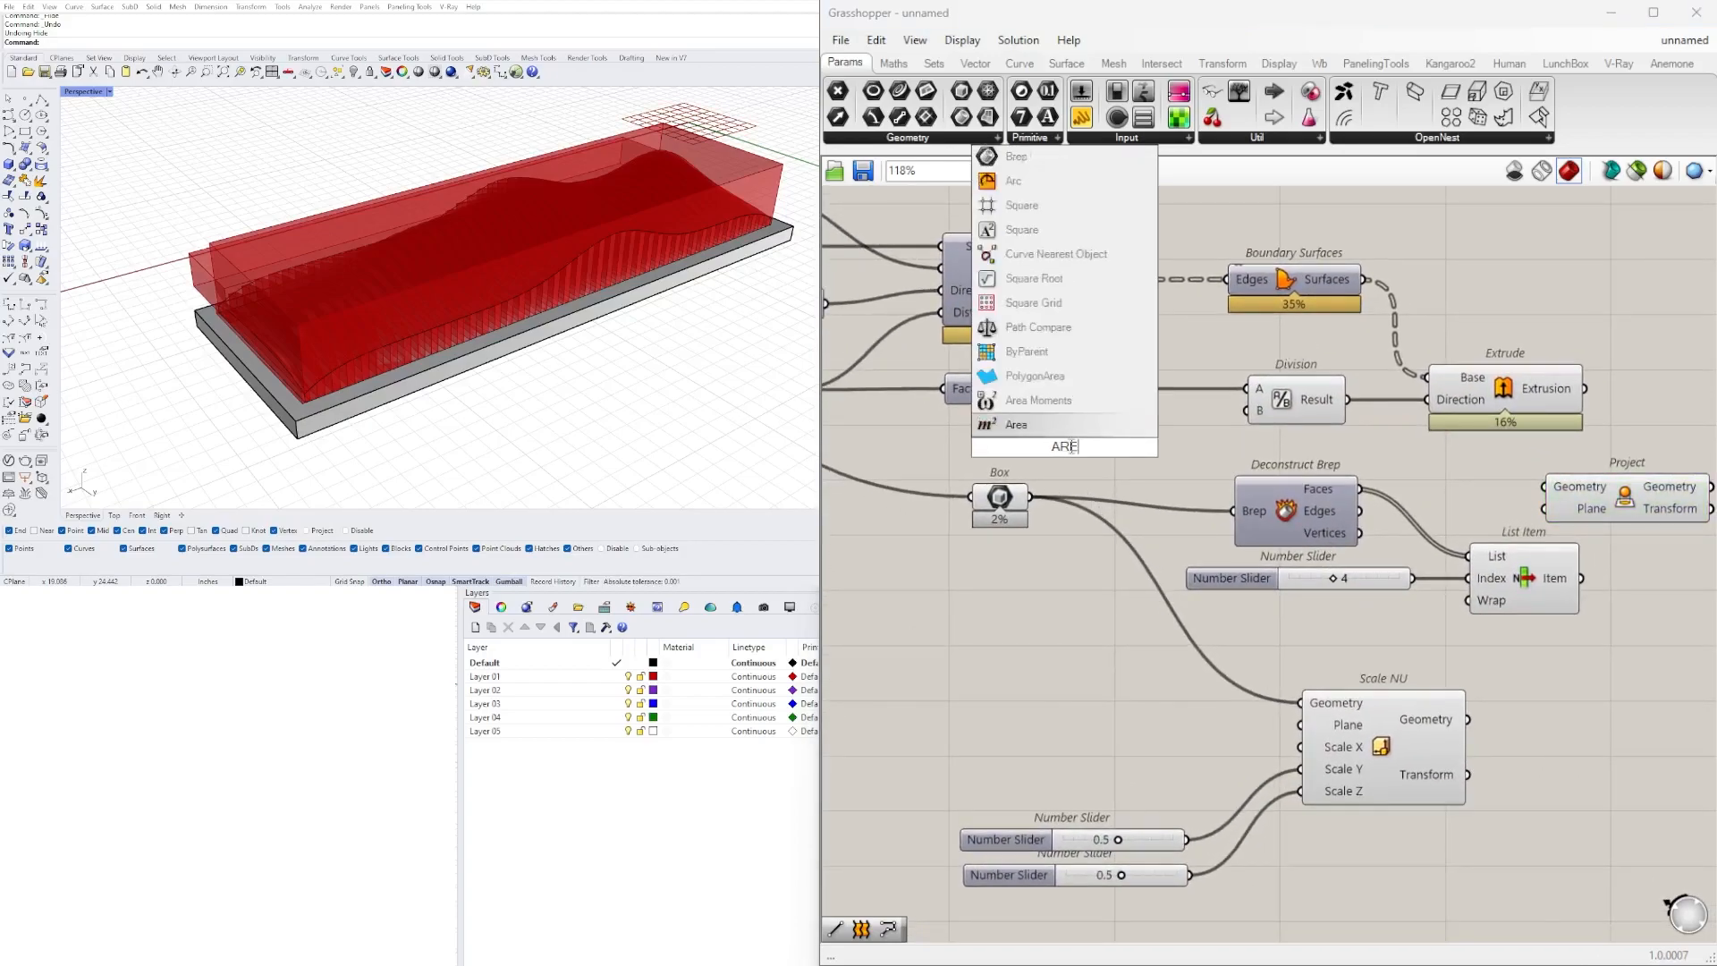
left_click(1062, 422)
- Shift the downstream components down, place Area above Deconstruct Brep and connect the Box output to its Geometry input
scroll(1371, 533, "down", 4)
right_click_drag(1646, 786, 1492, 687)
left_click_drag(1492, 687, 1078, 420)
scroll(1160, 437, "up", 2)
left_click_drag(1175, 427, 1175, 478)
left_click(1098, 384)
scroll(1074, 375, "up", 3)
left_click_drag(1032, 389, 1277, 414)
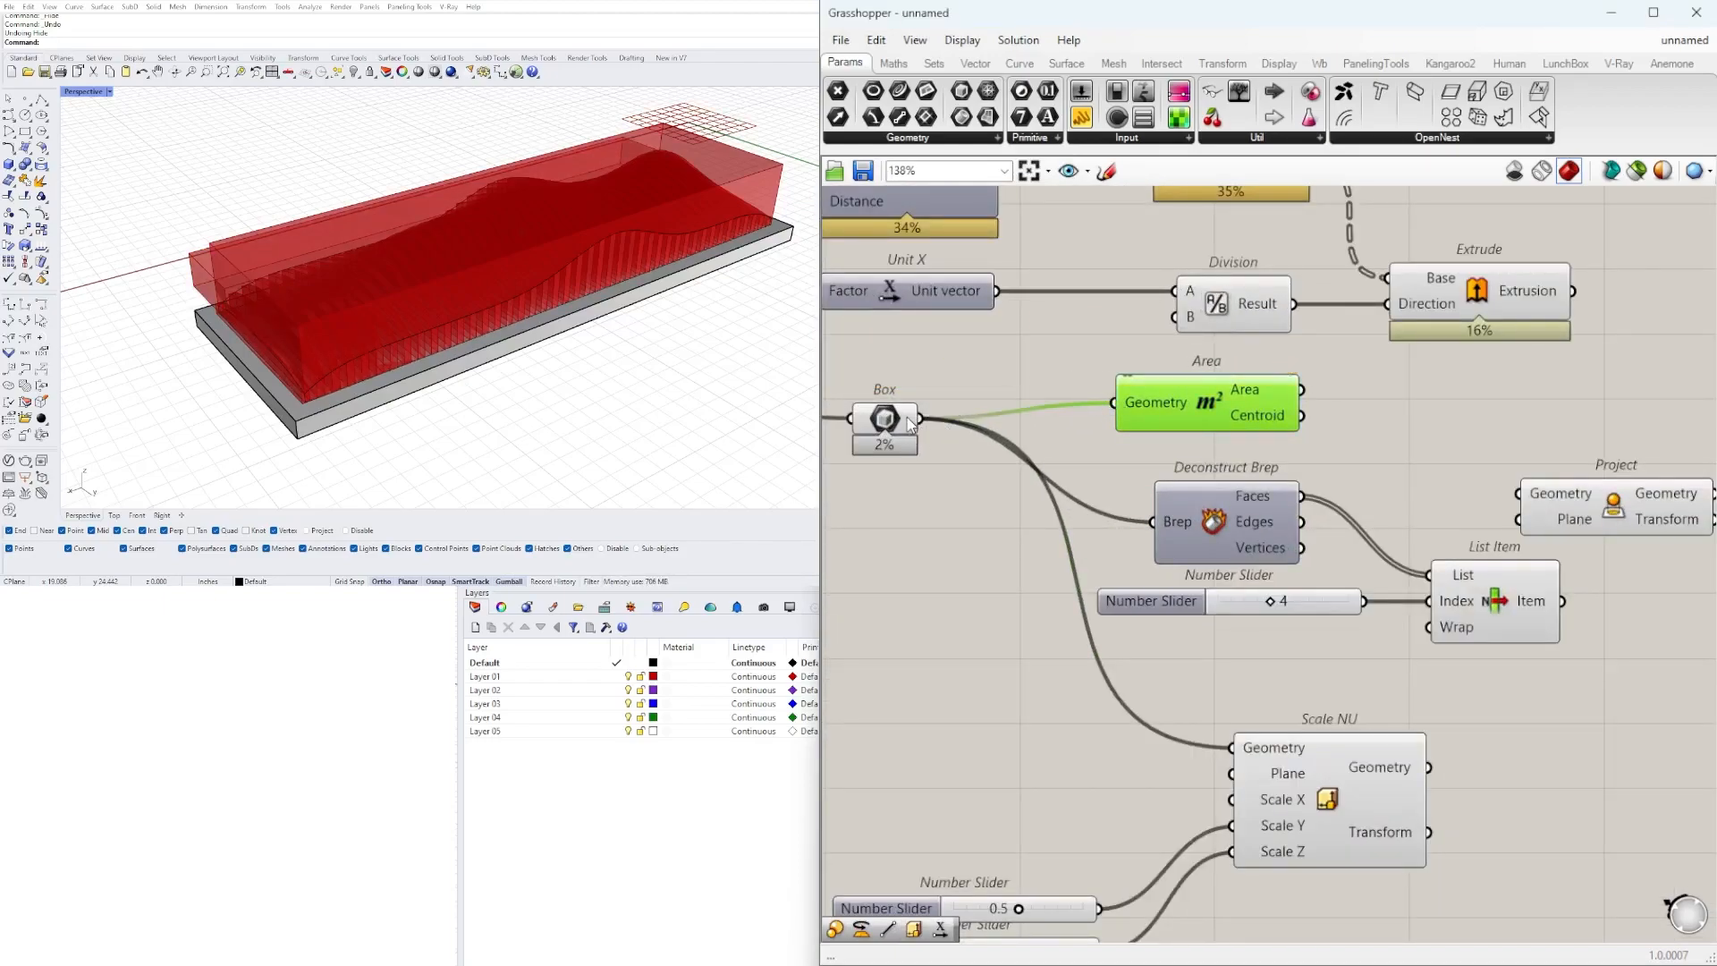
left_click(877, 418)
- Connect Area's Centroid to Project's Geometry input and List Item's Item output to Project's Plane input
right_click_drag(1250, 413, 999, 413)
left_click(1003, 409)
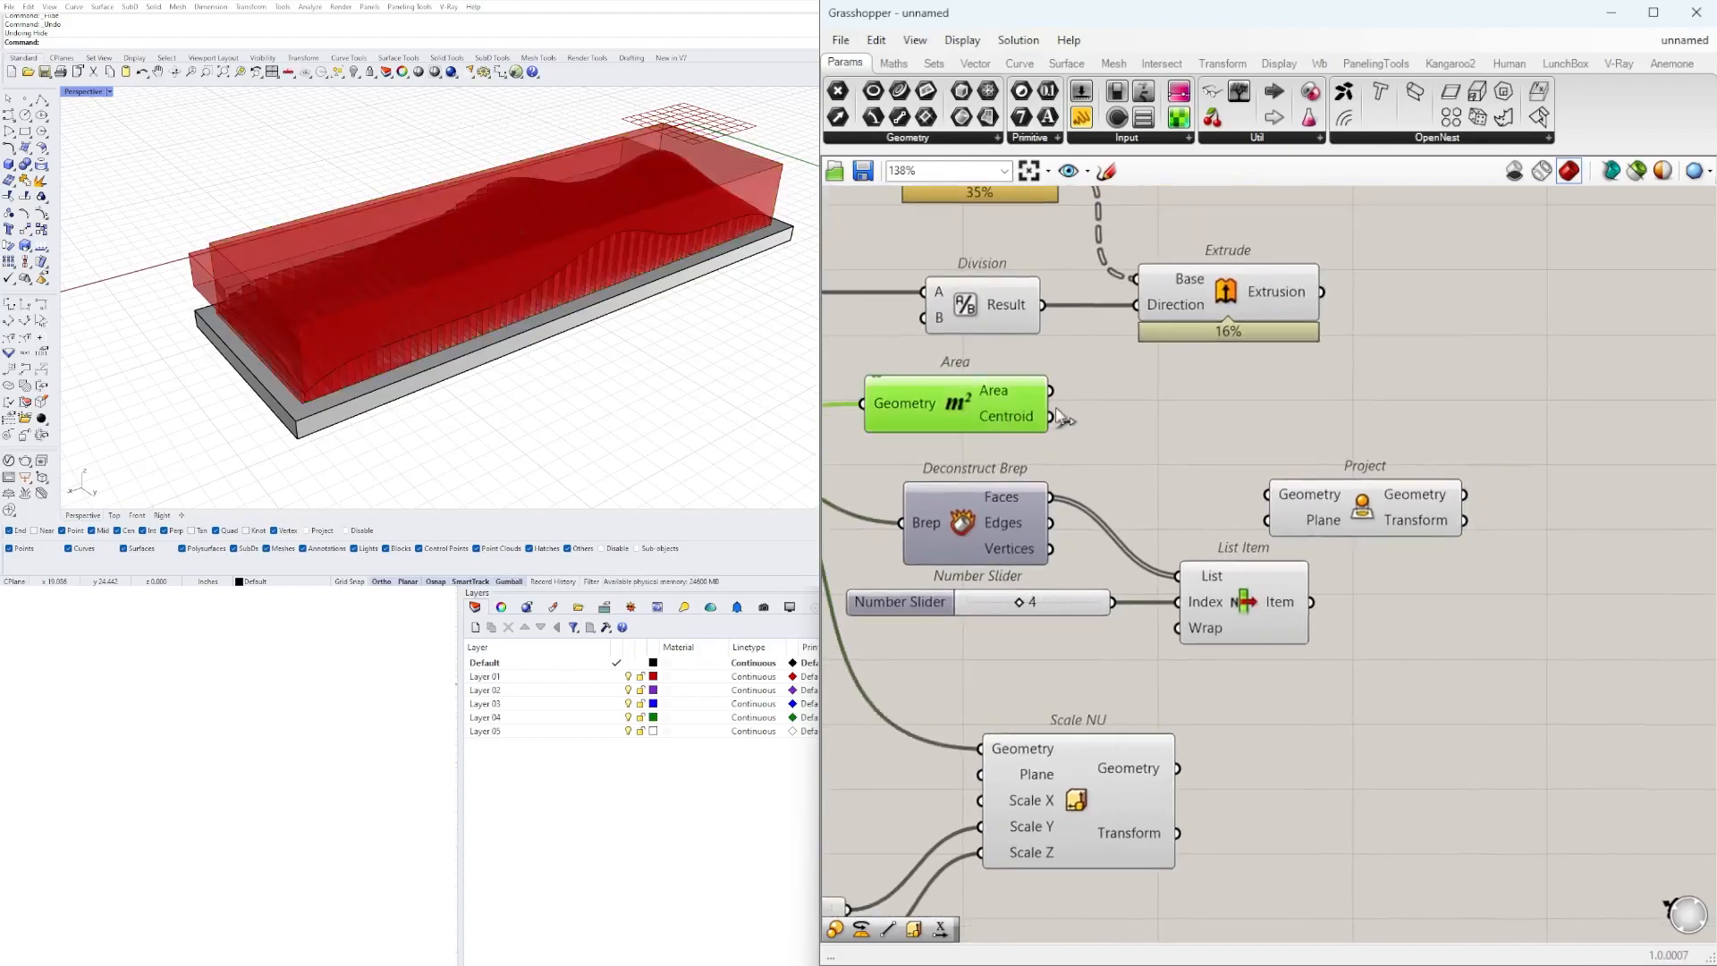
left_click_drag(1332, 494, 1505, 419)
left_click(1330, 595)
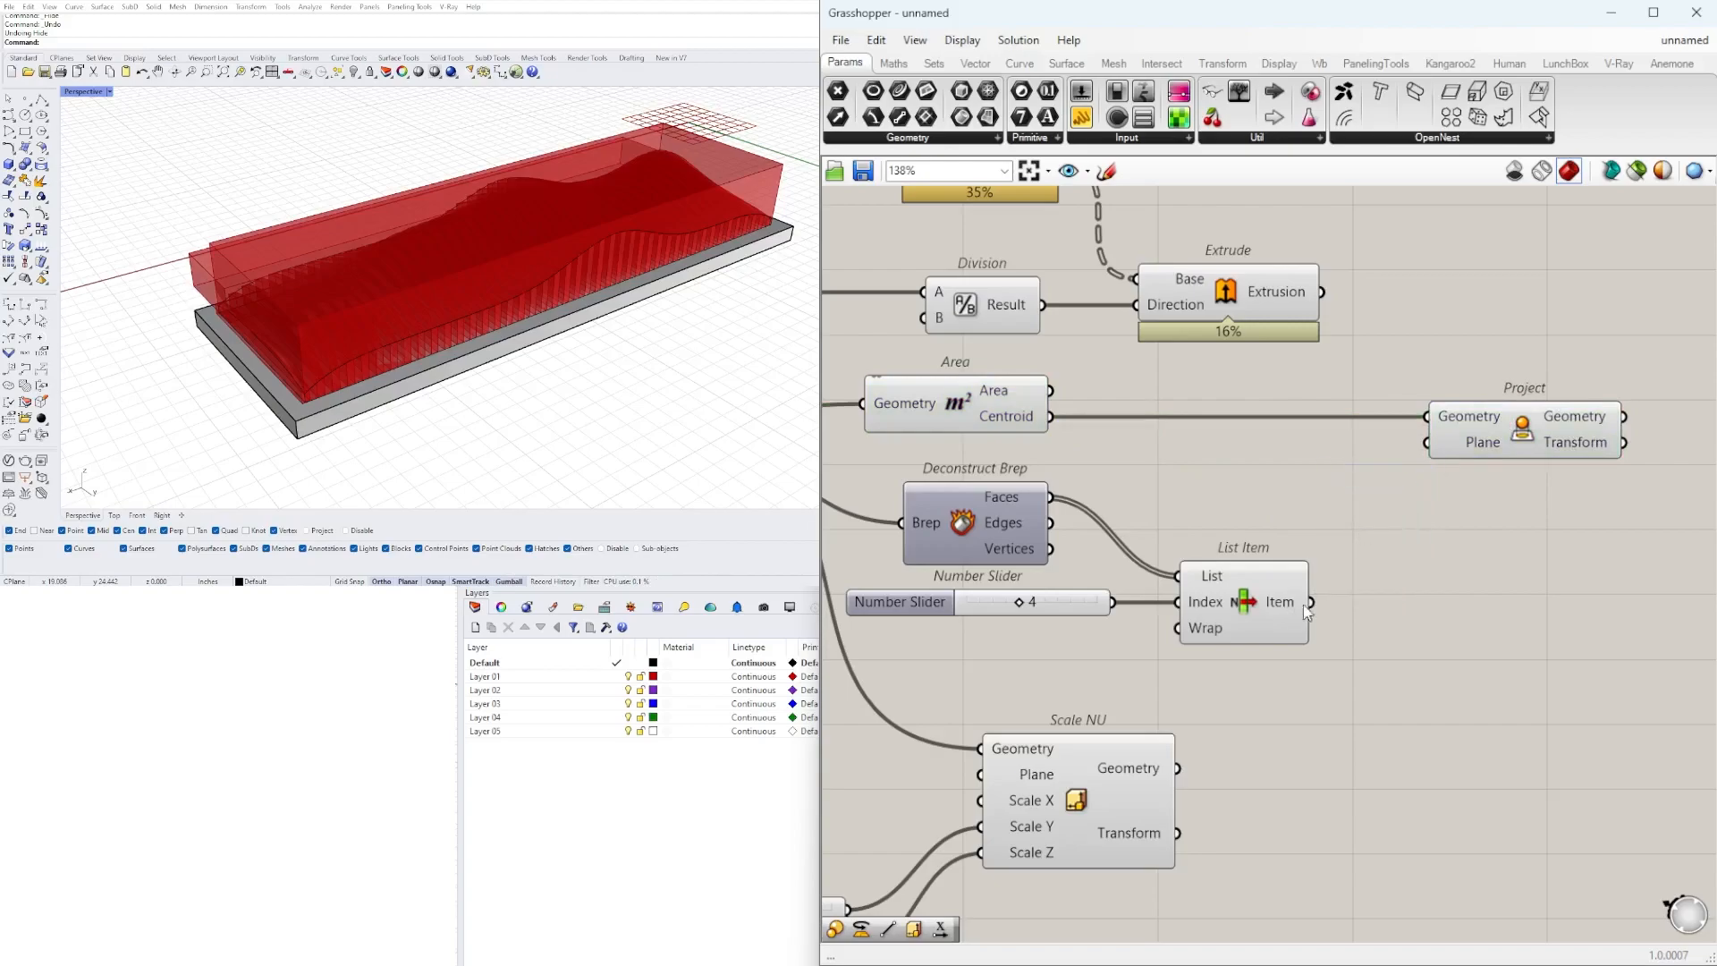
left_click_drag(1511, 433, 1499, 433)
- Hide the grey base slab in the Rhino viewport
right_click_drag(479, 265, 517, 322)
left_click(531, 326)
key("ctrl+h")
- Move Scale NU and its two sliders beyond Project and connect Project's Geometry output to Scale NU's Plane input
scroll(1369, 649, "down", 1)
right_click_drag(1369, 650, 1304, 542)
scroll(1304, 542, "down", 3)
left_click_drag(1275, 785, 930, 586)
left_click_drag(1171, 618, 1607, 449)
scroll(1532, 415, "up", 3)
left_click(1499, 417)
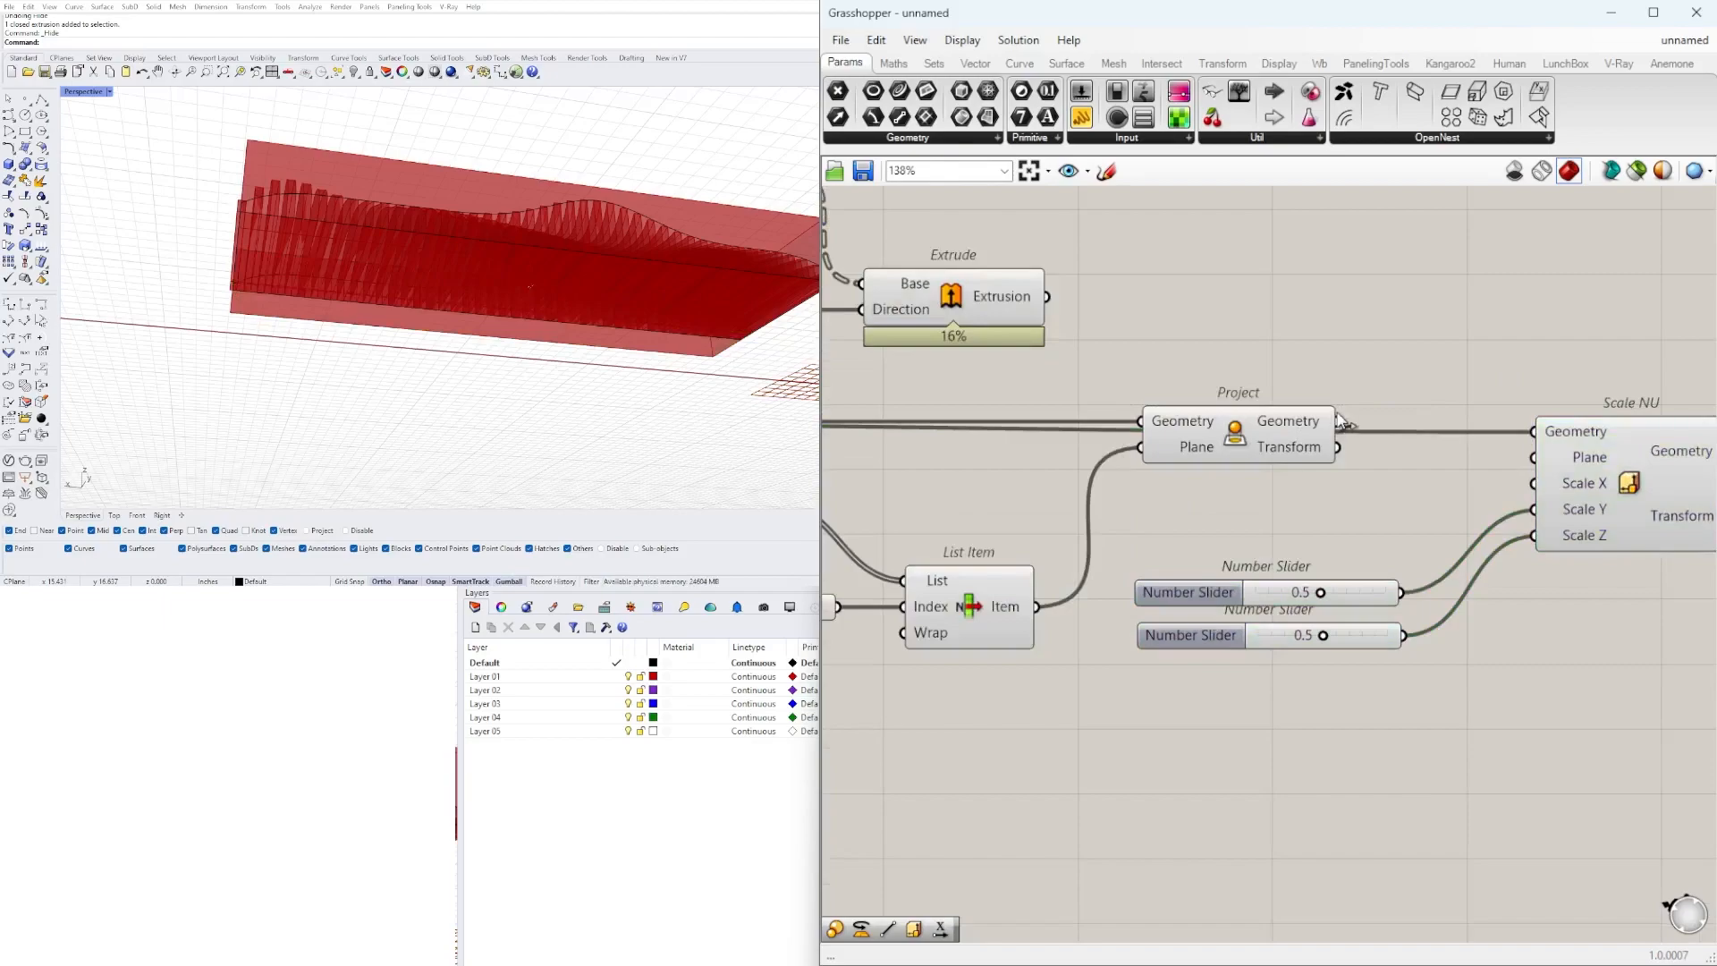
left_click_drag(1508, 472, 1540, 456)
- Rearrange Area, Project and Scale NU so that the Box wire to Scale NU runs clear above Project
scroll(1533, 524, "down", 2)
right_click_drag(1395, 685, 1617, 668)
left_click_drag(1165, 419, 1165, 431)
left_click(1222, 422)
scroll(1487, 590, "down", 2)
left_click_drag(1490, 671, 1215, 519)
right_click_drag(1562, 449, 1141, 460)
scroll(1141, 461, "up", 2)
left_click_drag(1393, 517, 1399, 512)
left_click(1369, 421)
- Disable the Project component and undo that change
right_click_drag(514, 268, 618, 357)
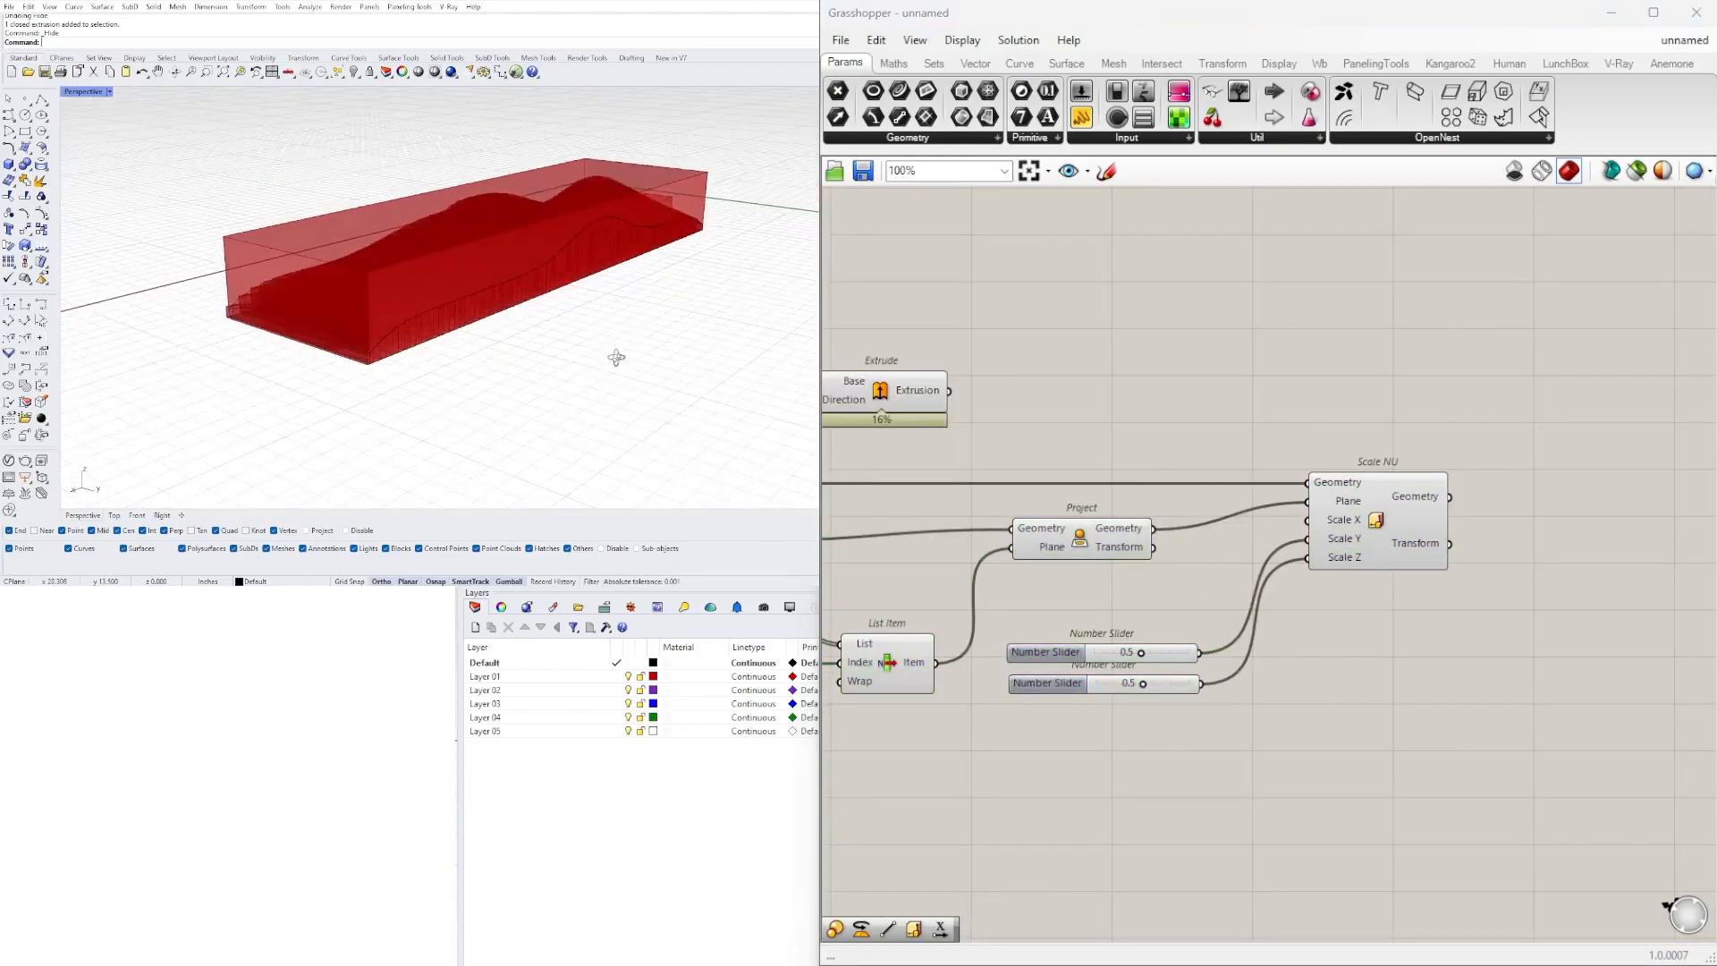
scroll(1197, 594, "down", 2)
scroll(1368, 537, "up", 3)
scroll(1355, 501, "down", 3)
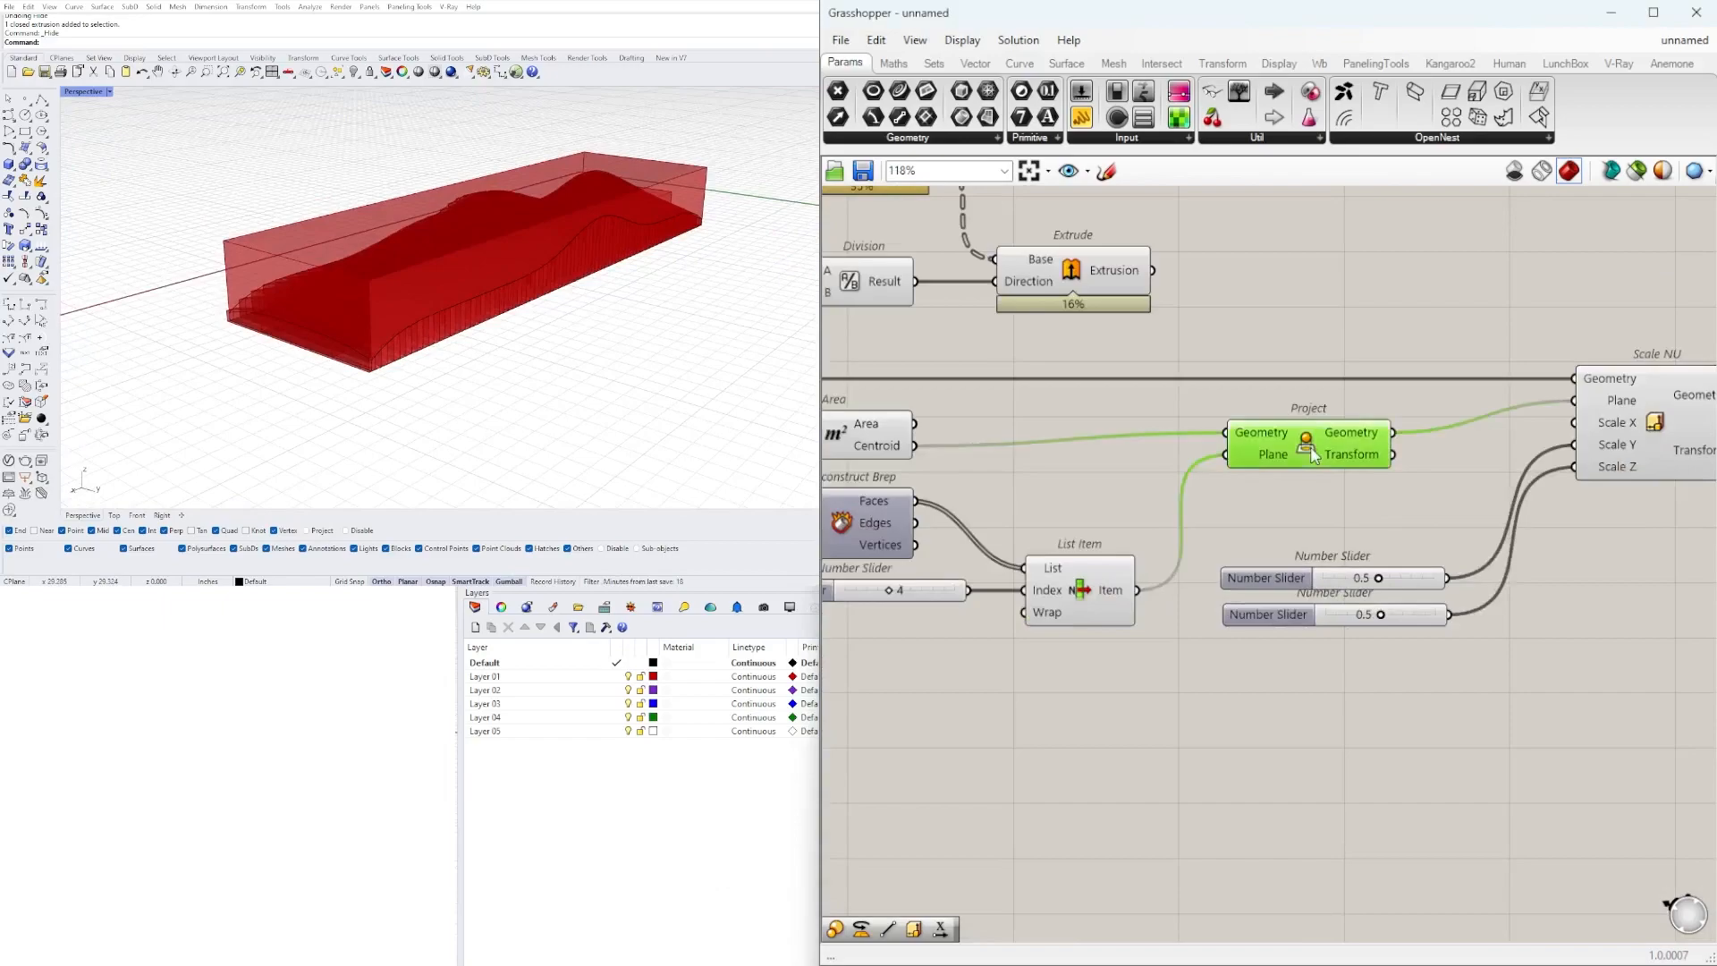
right_click(1315, 451)
left_click(1366, 499)
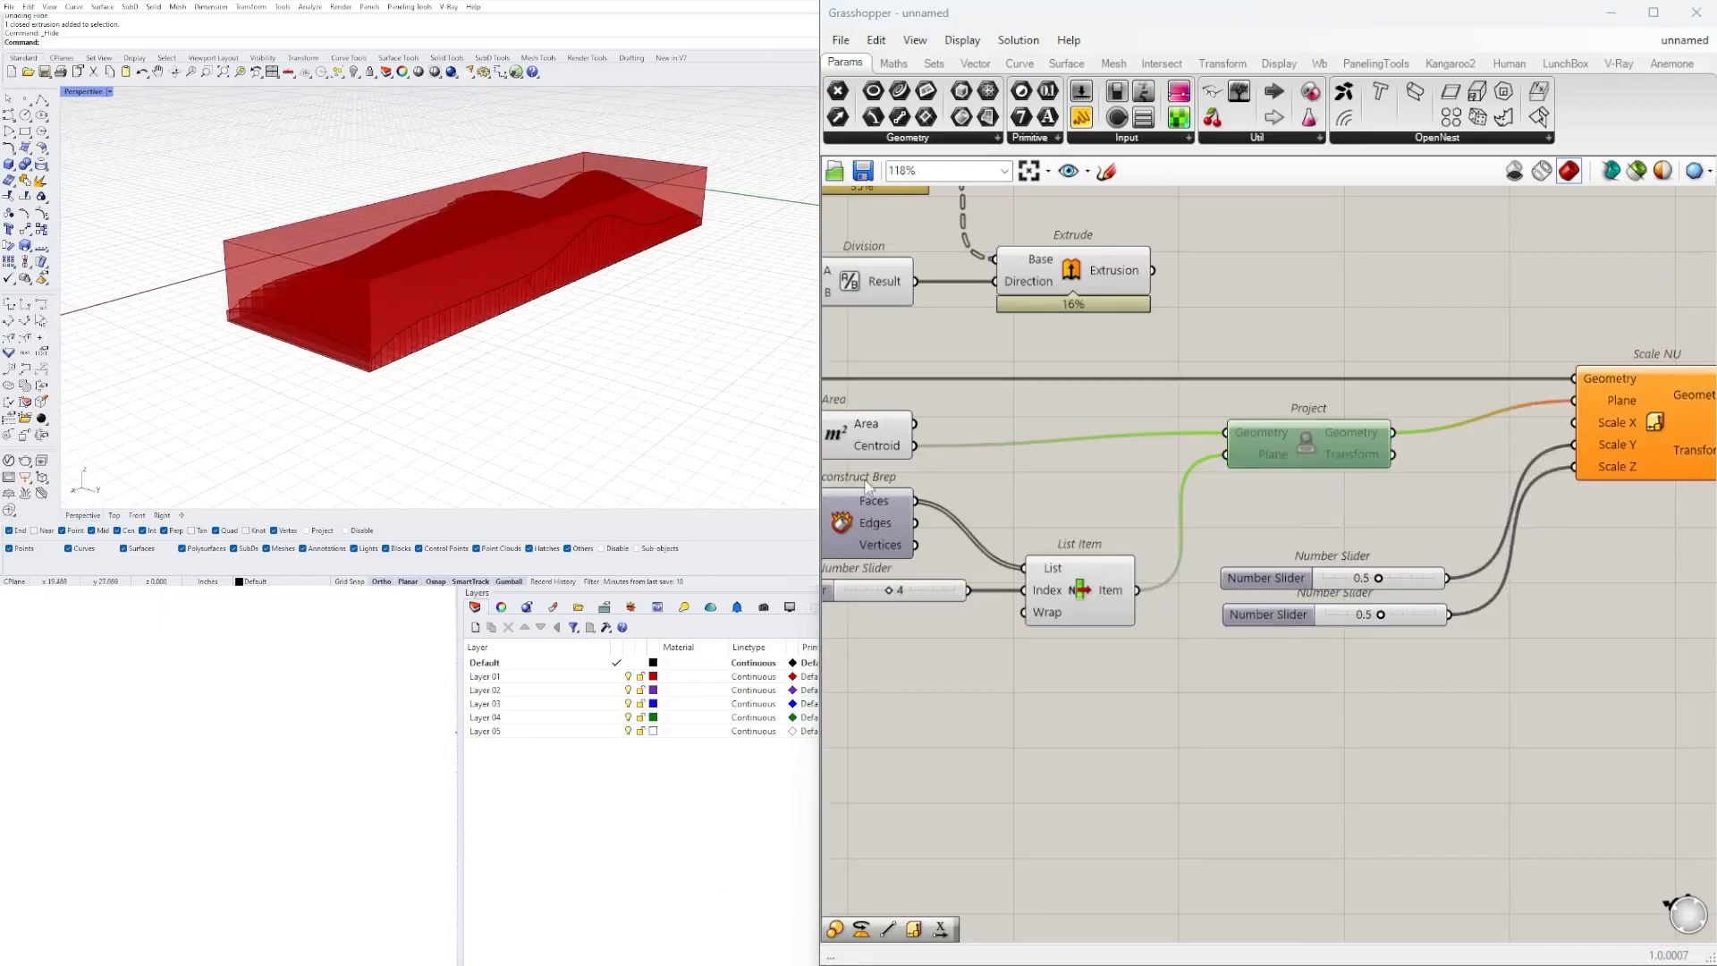
key("ctrl+z")
left_click(1312, 448)
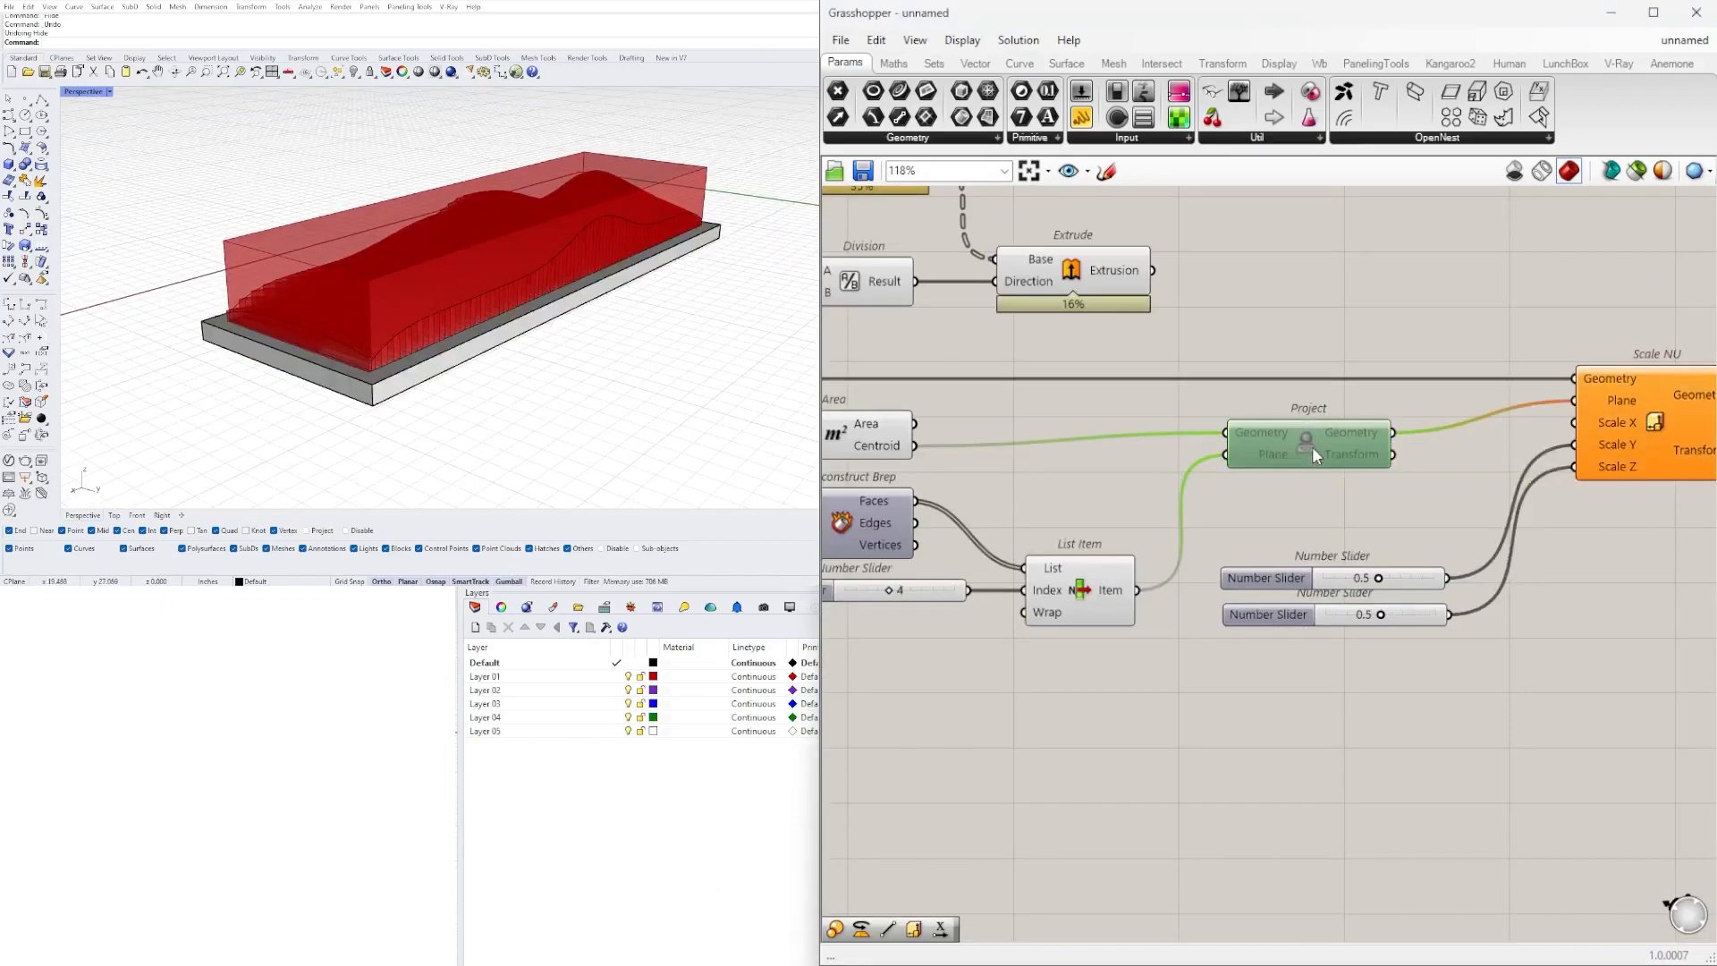
key("ctrl+z")
- Hide the restored base slab in the Rhino viewport again
right_click(1313, 447)
left_click(578, 288)
key("ctrl+h")
- Turn off the preview of Area, List Item and Project
left_click(1492, 425)
scroll(1181, 617, "down", 2)
left_click_drag(1486, 751, 1016, 472)
middle_click(1019, 474)
left_click(1078, 415)
- Turn off the preview of the Box parameter
left_click(1626, 480)
right_click_drag(997, 477, 1266, 506)
scroll(1199, 469, "up", 2)
left_click(1064, 481)
scroll(1041, 443, "up", 1)
middle_click(1043, 444)
left_click(1098, 386)
- Give the Scale Y slider three decimal digits and set it to 0.049
right_click_drag(734, 311, 537, 299)
scroll(1234, 594, "down", 2)
right_click_drag(1491, 738, 1188, 727)
scroll(1451, 675, "up", 7)
mouse_move(1566, 689)
left_mouse_down()
mouse_move(1522, 682)
mouse_move(1580, 673)
left_mouse_up()
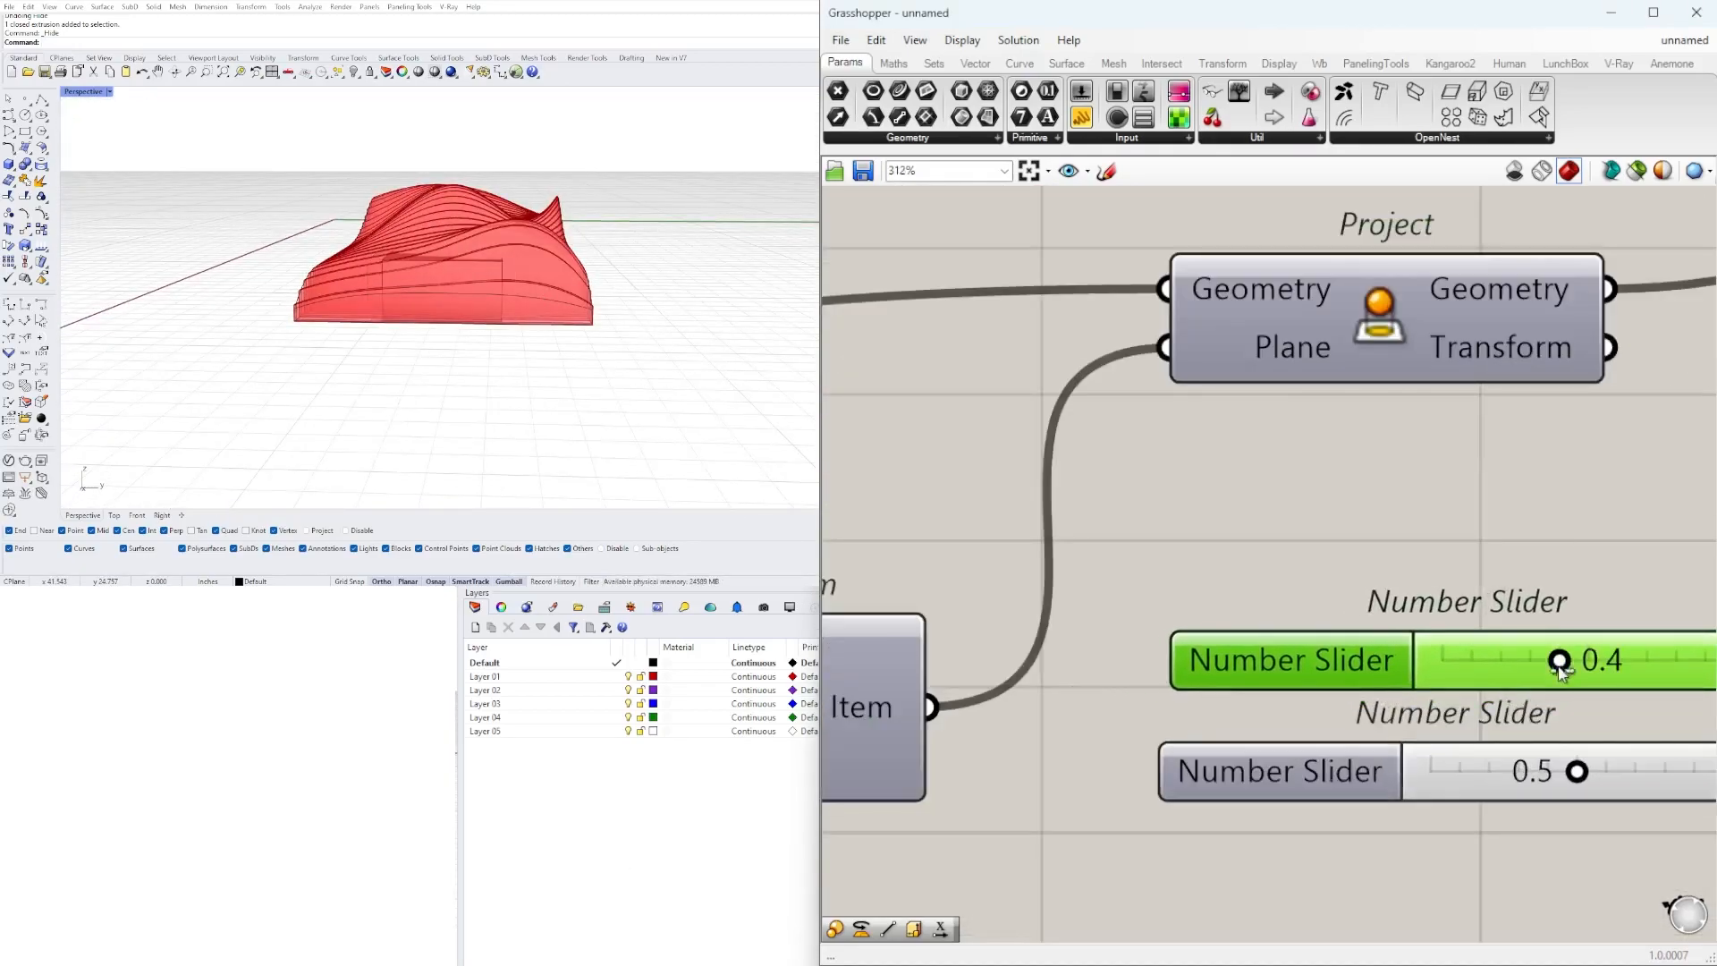
double_click(1329, 658)
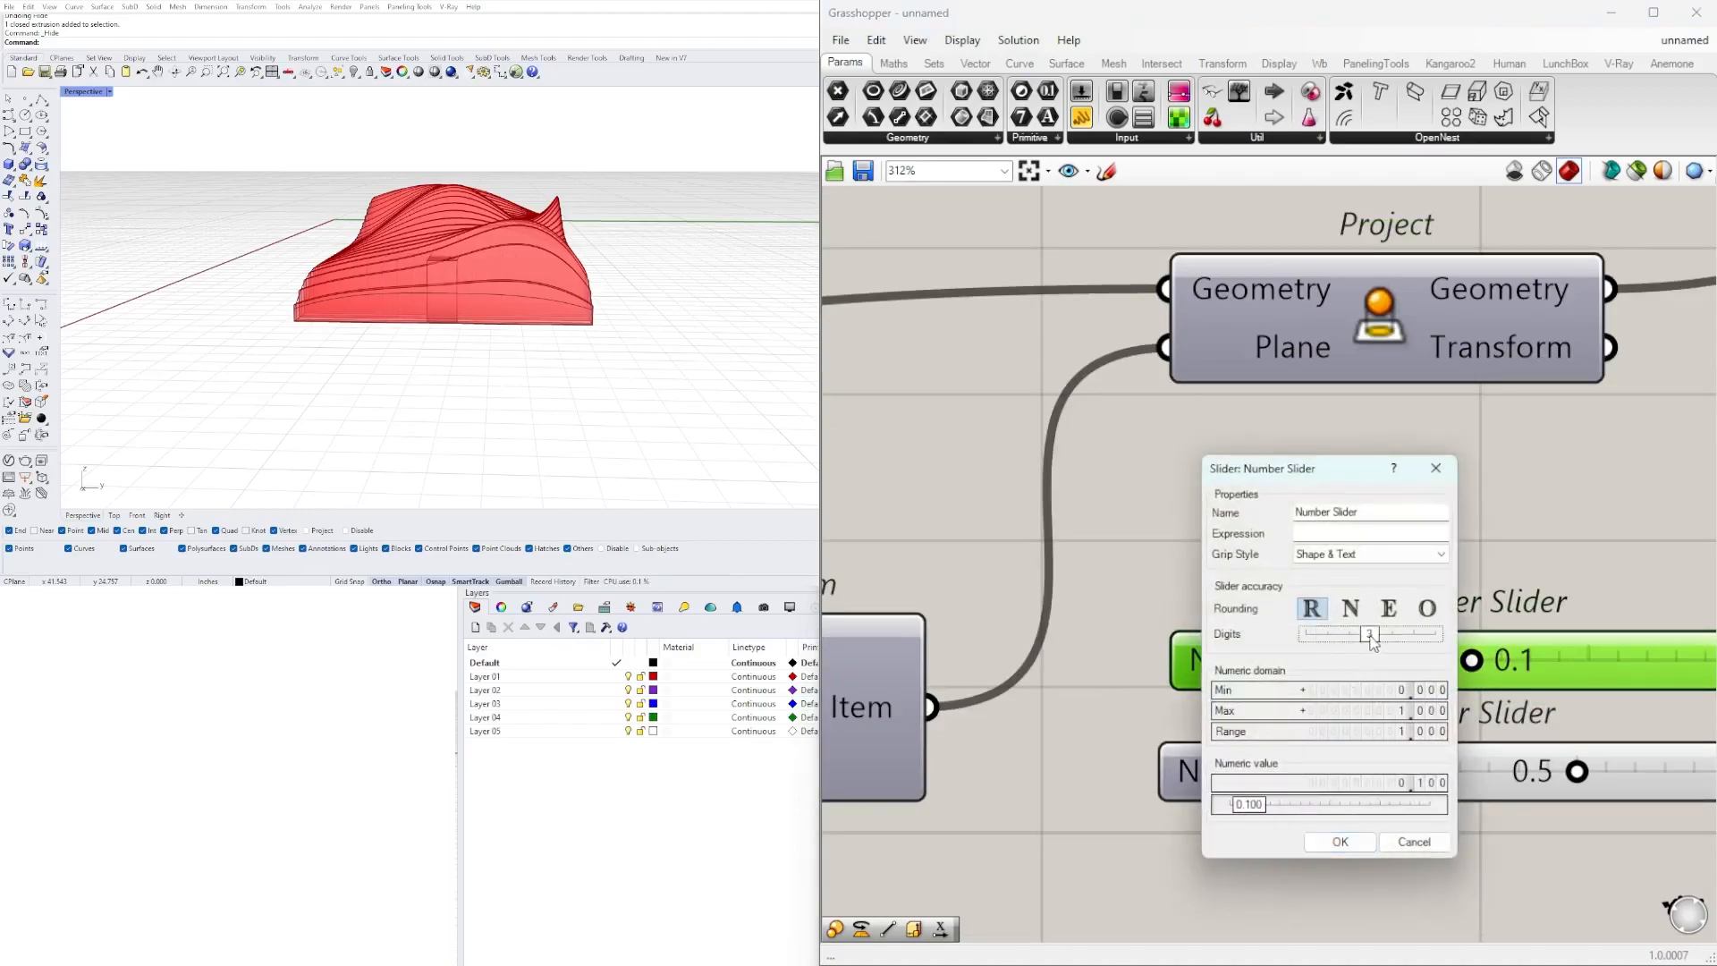
left_click(1339, 843)
scroll(1128, 573, "up", 7)
left_click_drag(1122, 568, 1071, 569)
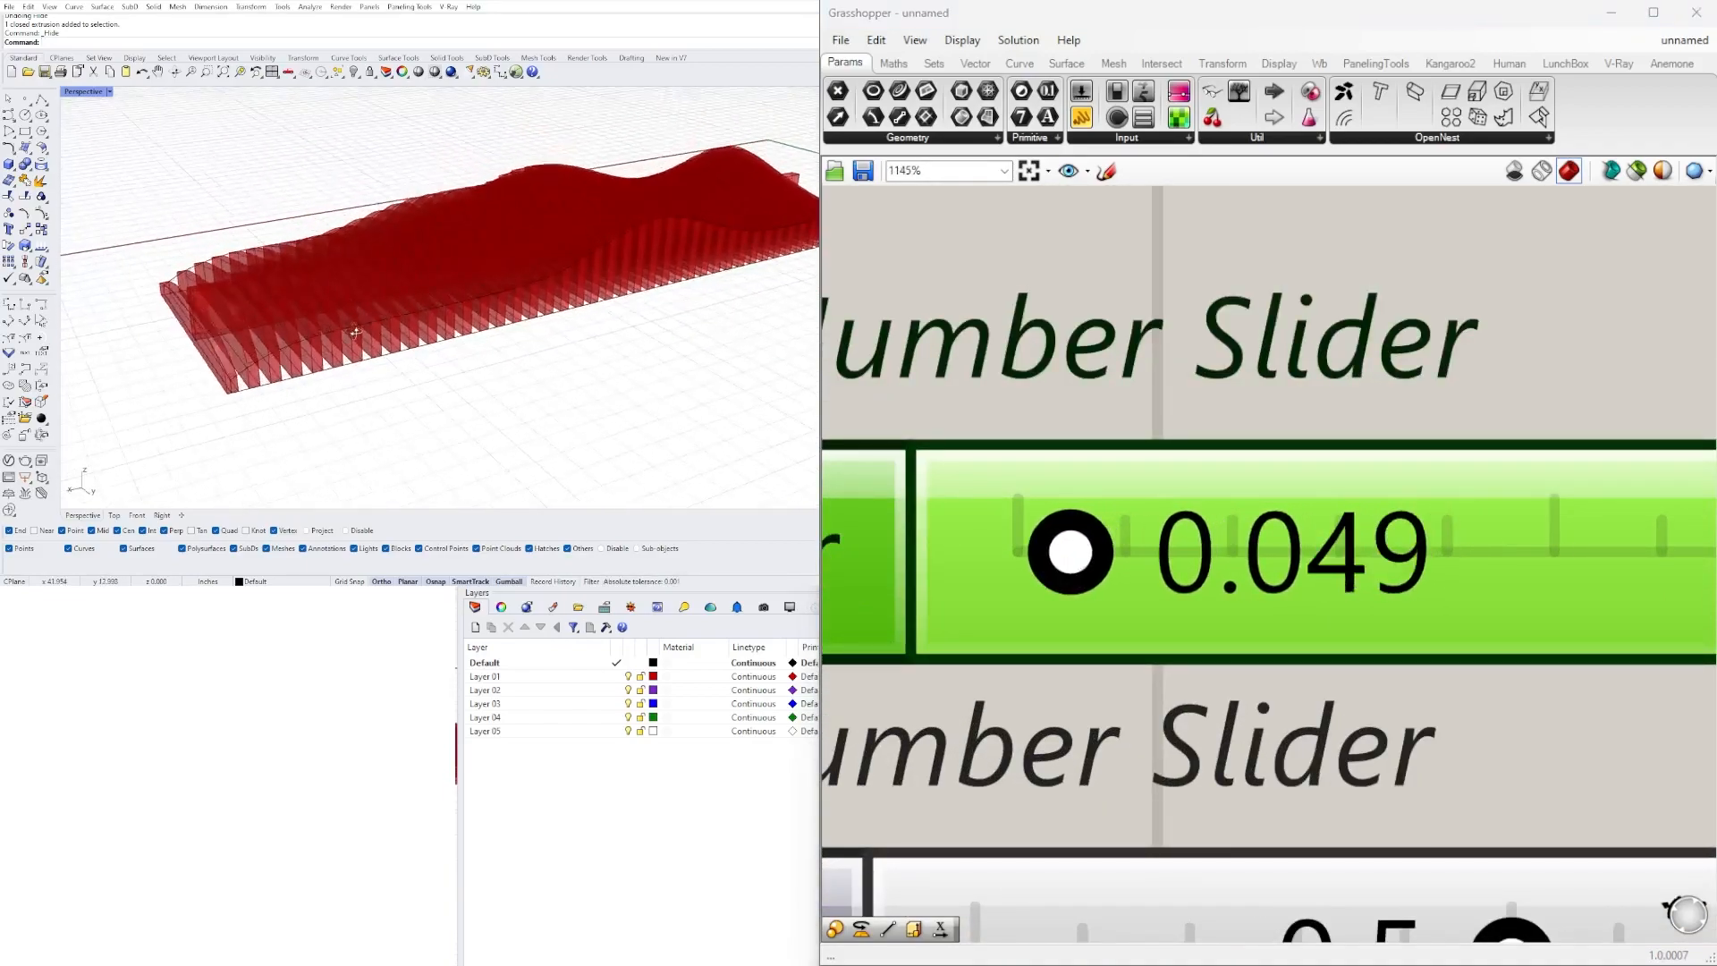
- Set the Scale Z slider to 0.3
scroll(1118, 653, "down", 2)
scroll(1231, 681, "up", 1)
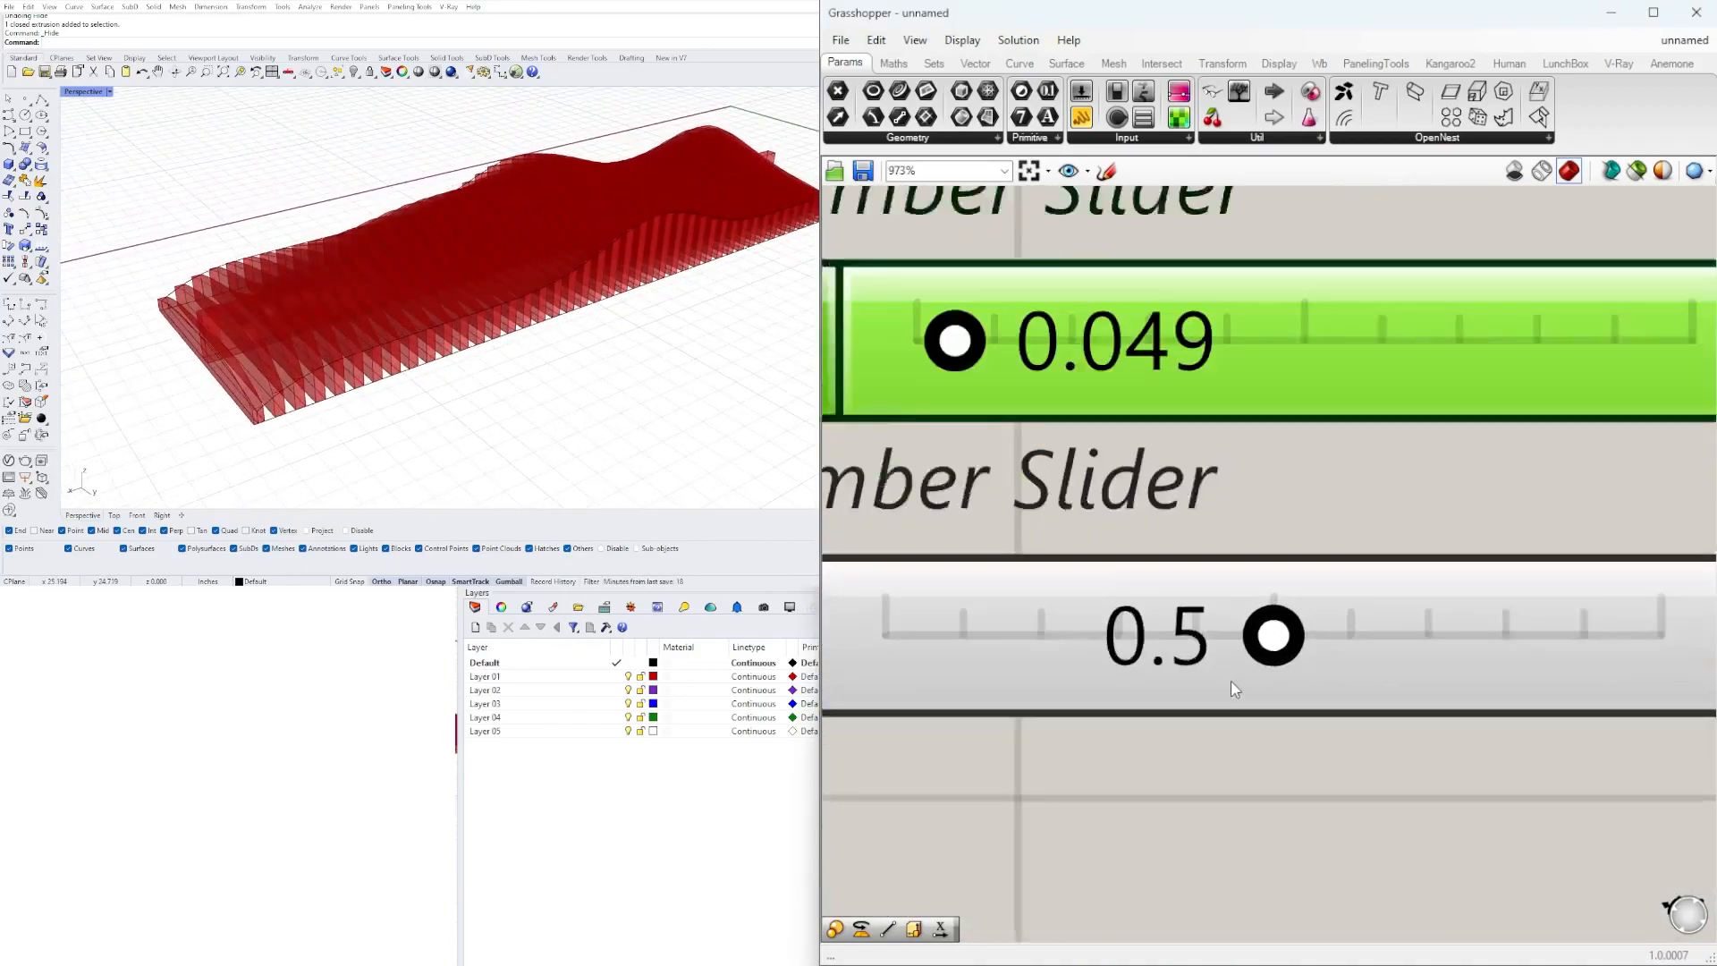
left_click_drag(1280, 626, 1093, 642)
right_click_drag(349, 367, 433, 380)
scroll(433, 360, "down", 4)
- Check the scaled box against the slab ends, give the Scale Z slider three decimal digits and set it to 0.2
left_click(1029, 171)
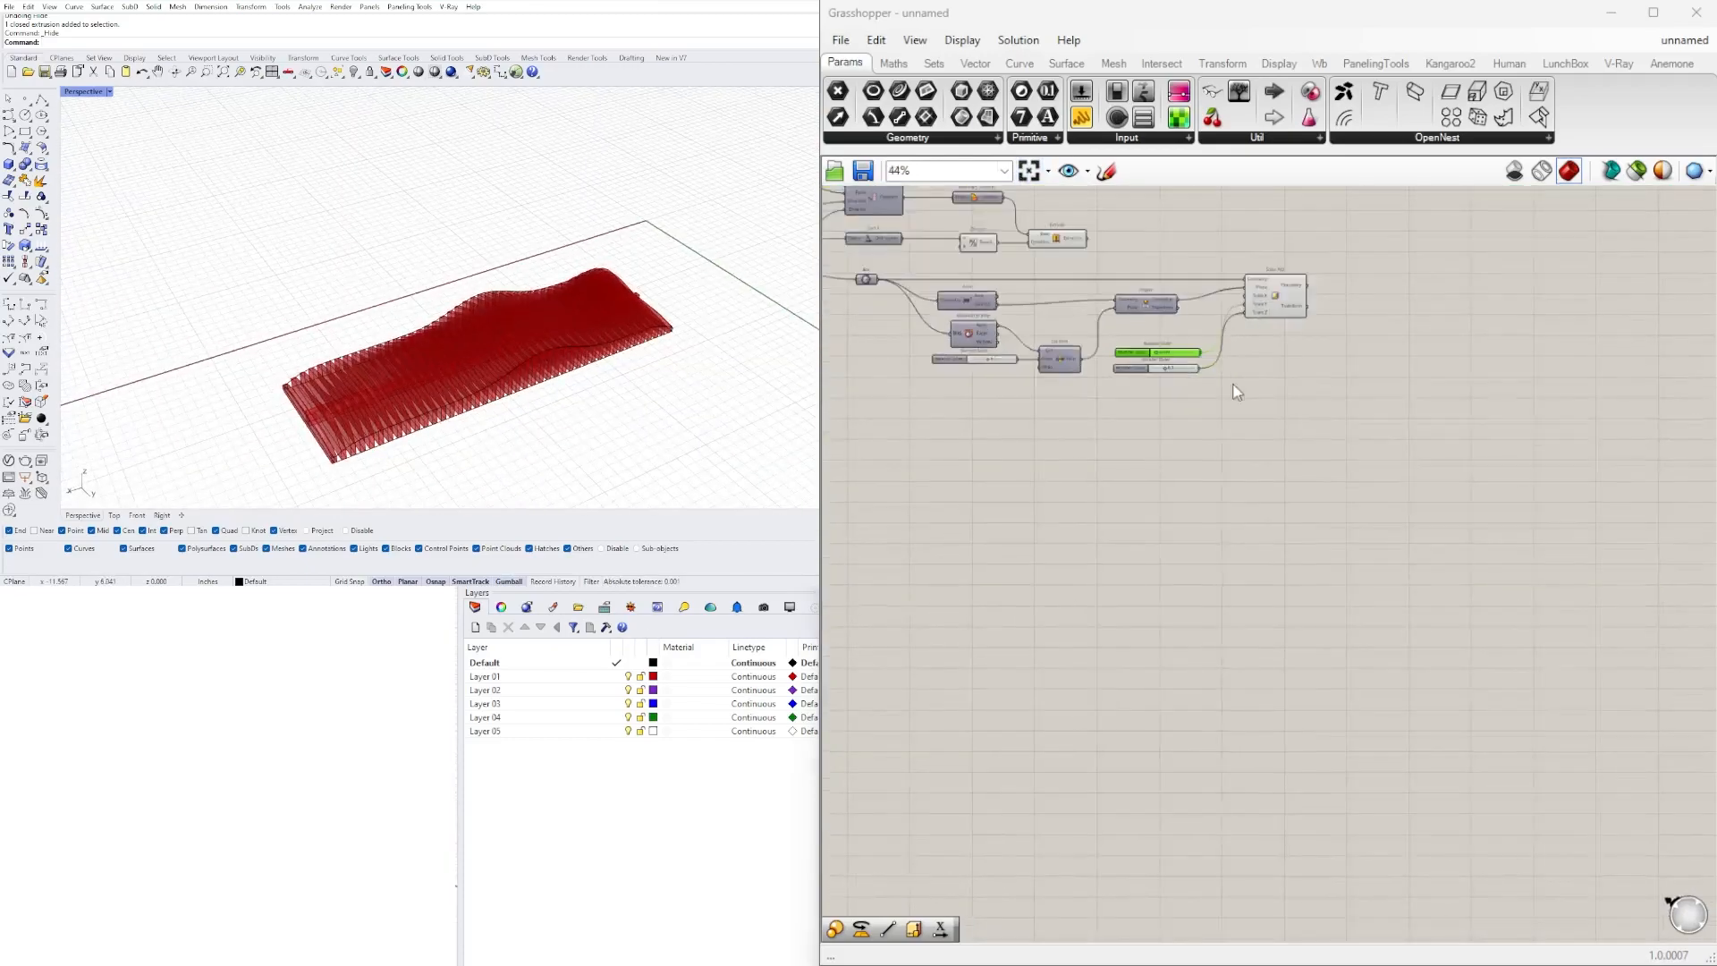
scroll(1227, 361, "up", 4)
left_click(1330, 385)
right_click_drag(529, 337, 400, 374)
scroll(600, 296, "up", 5)
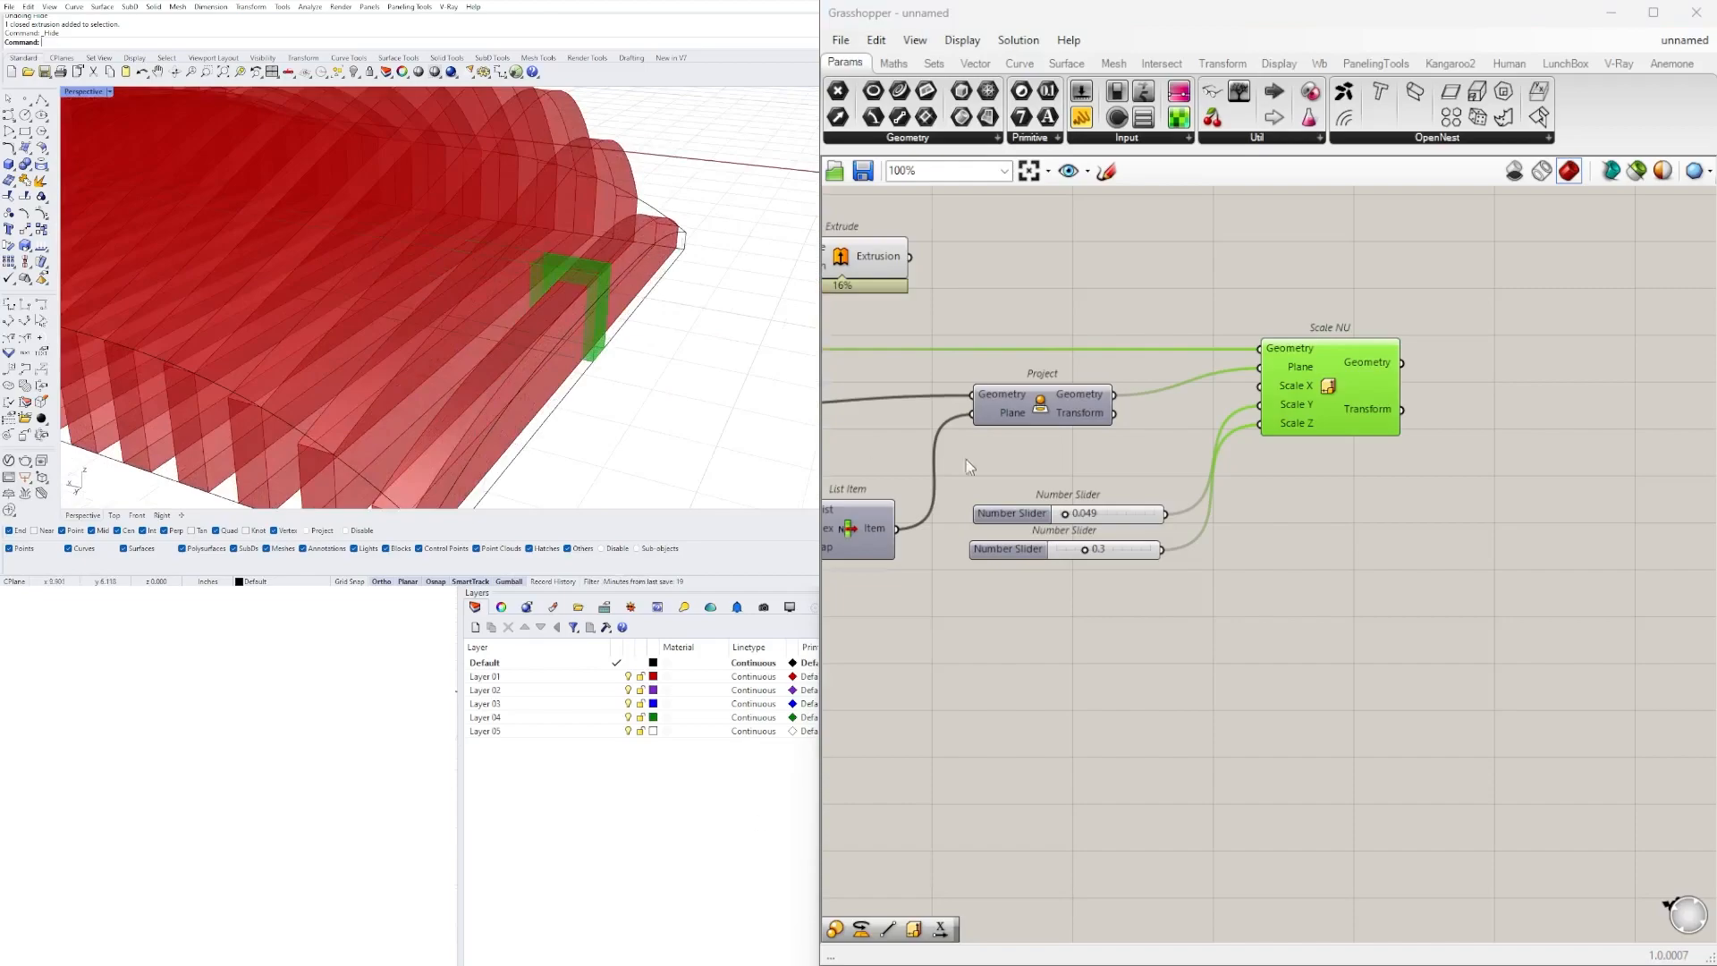
scroll(1083, 550, "up", 7)
double_click(914, 551)
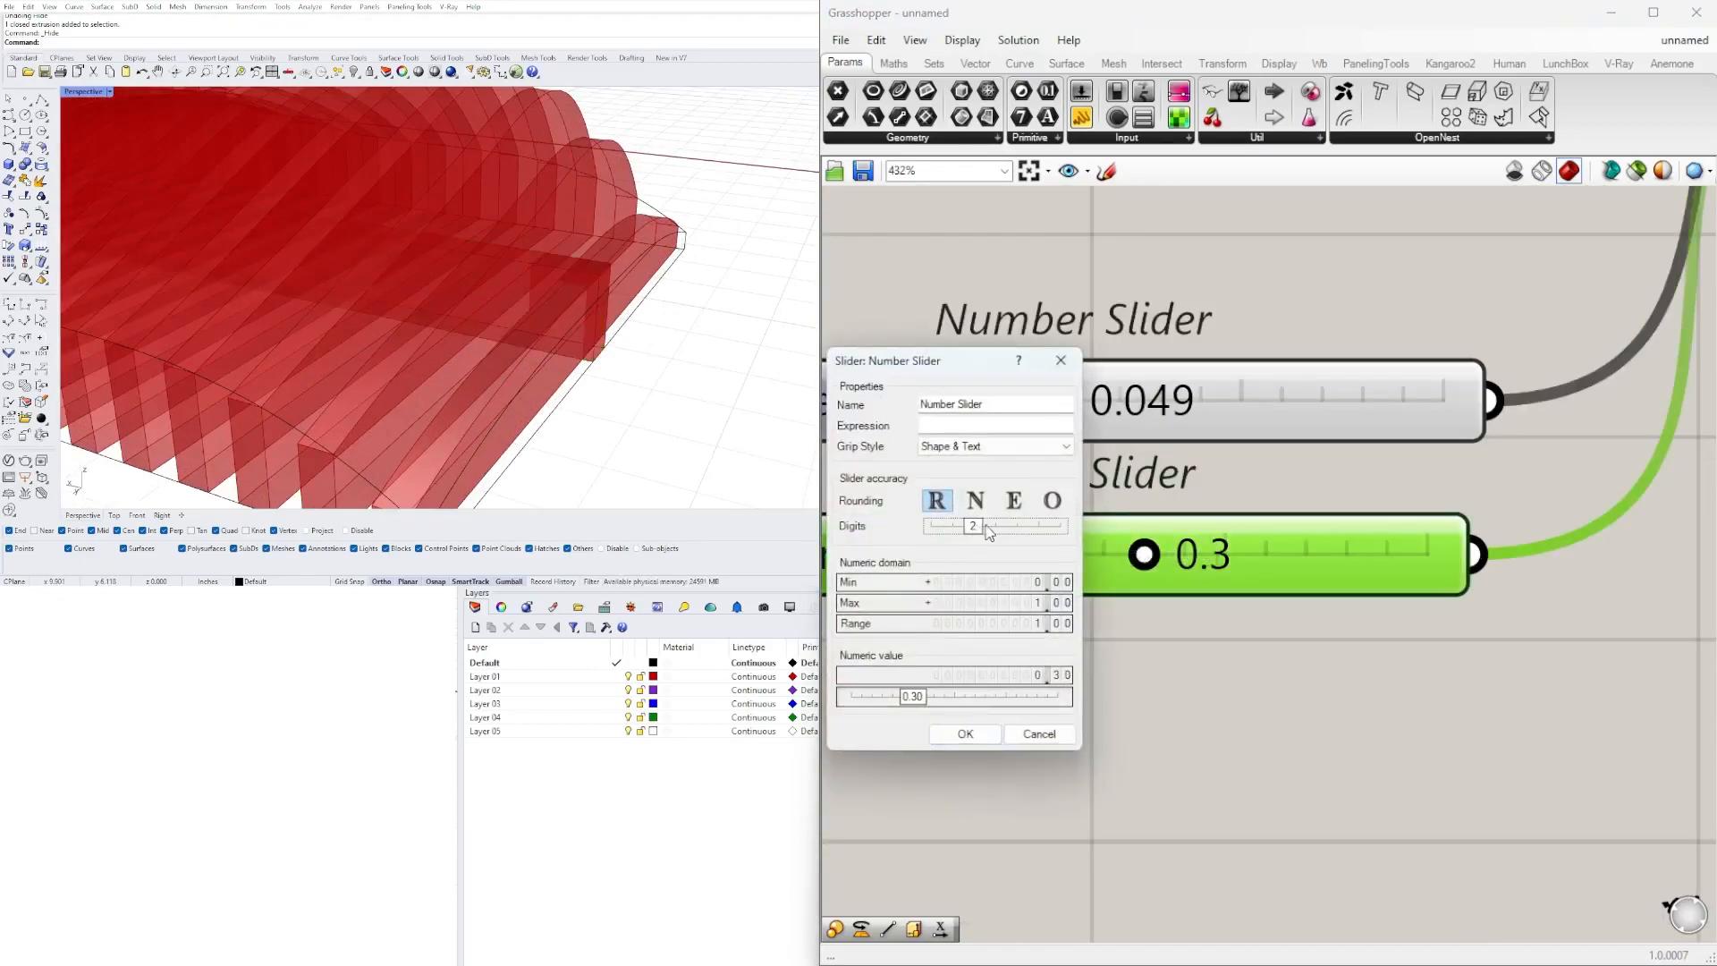
left_click(965, 734)
left_click_drag(1139, 554, 1116, 561)
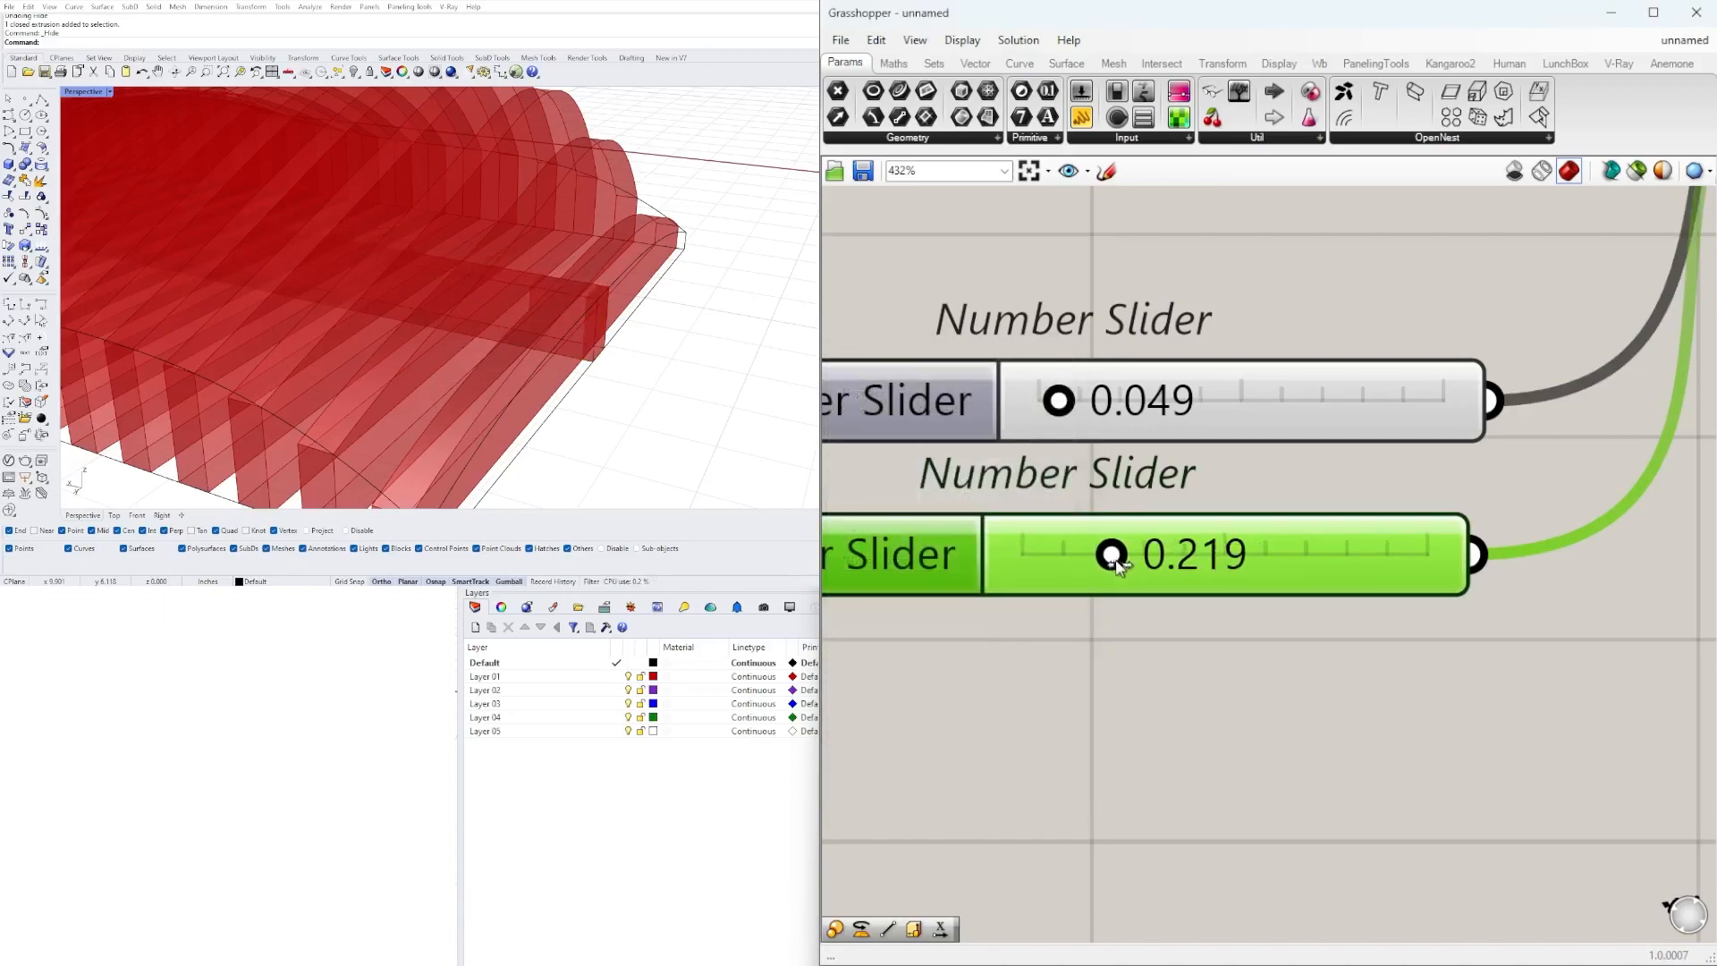
double_click(1196, 556)
type(".2")
key("Return")
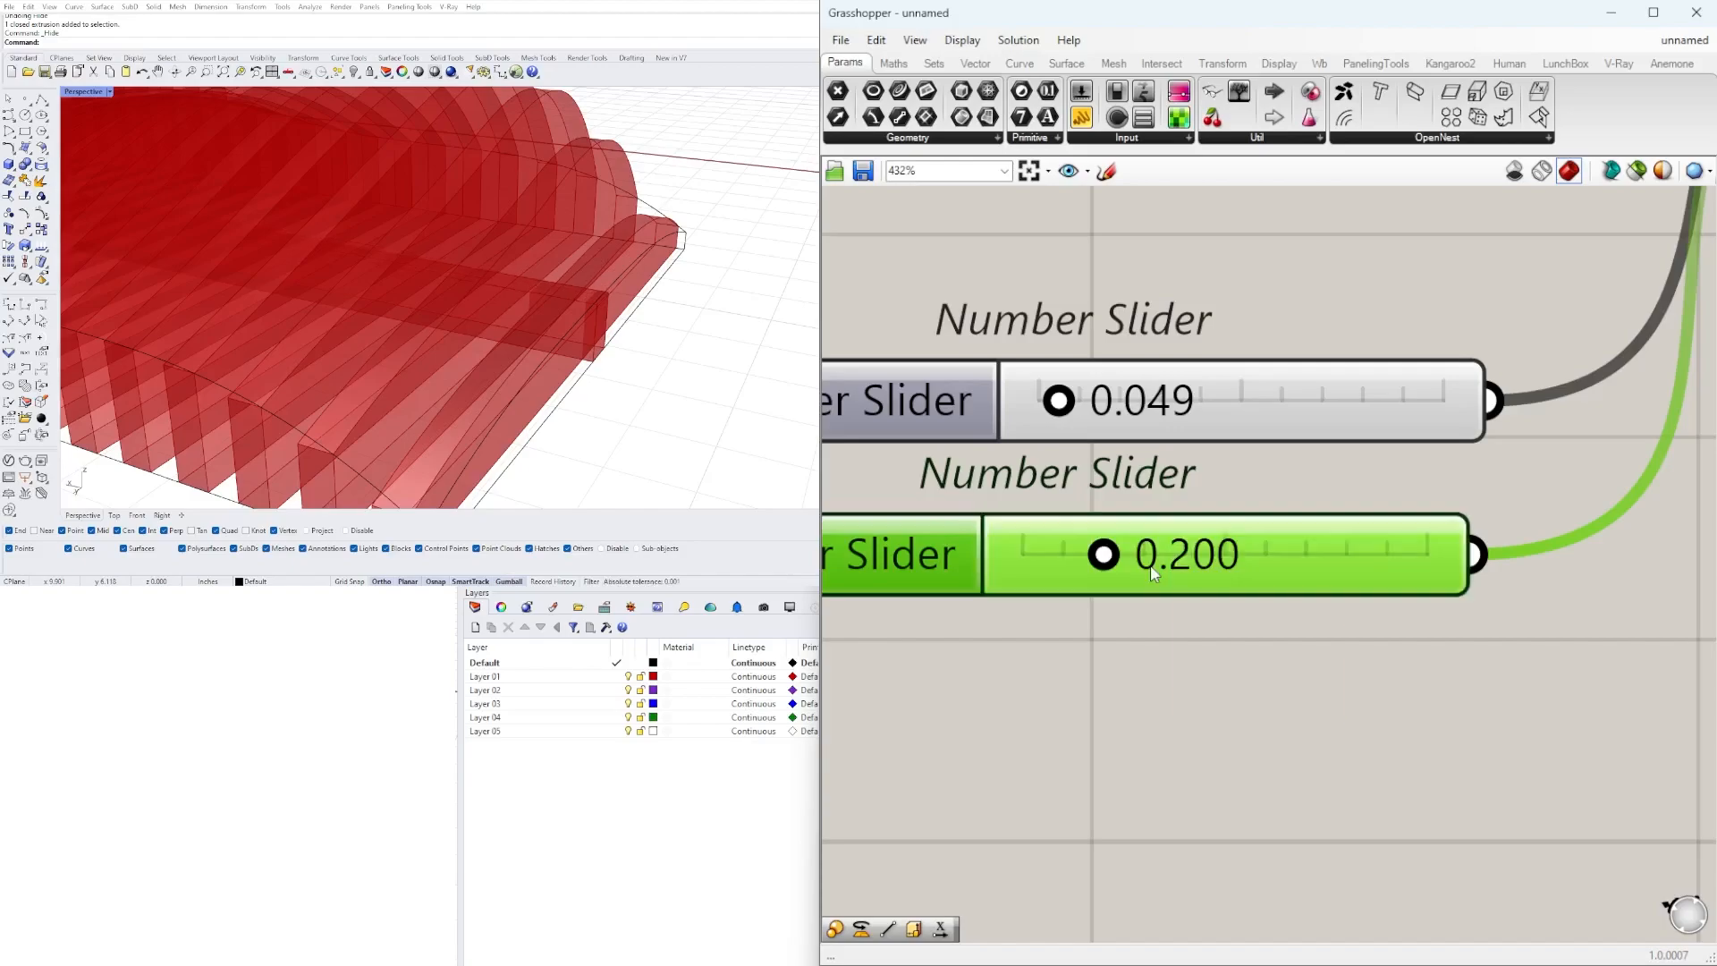
- Add a Solid Difference component beyond Extrude, above Scale NU
right_click_drag(606, 304, 550, 353)
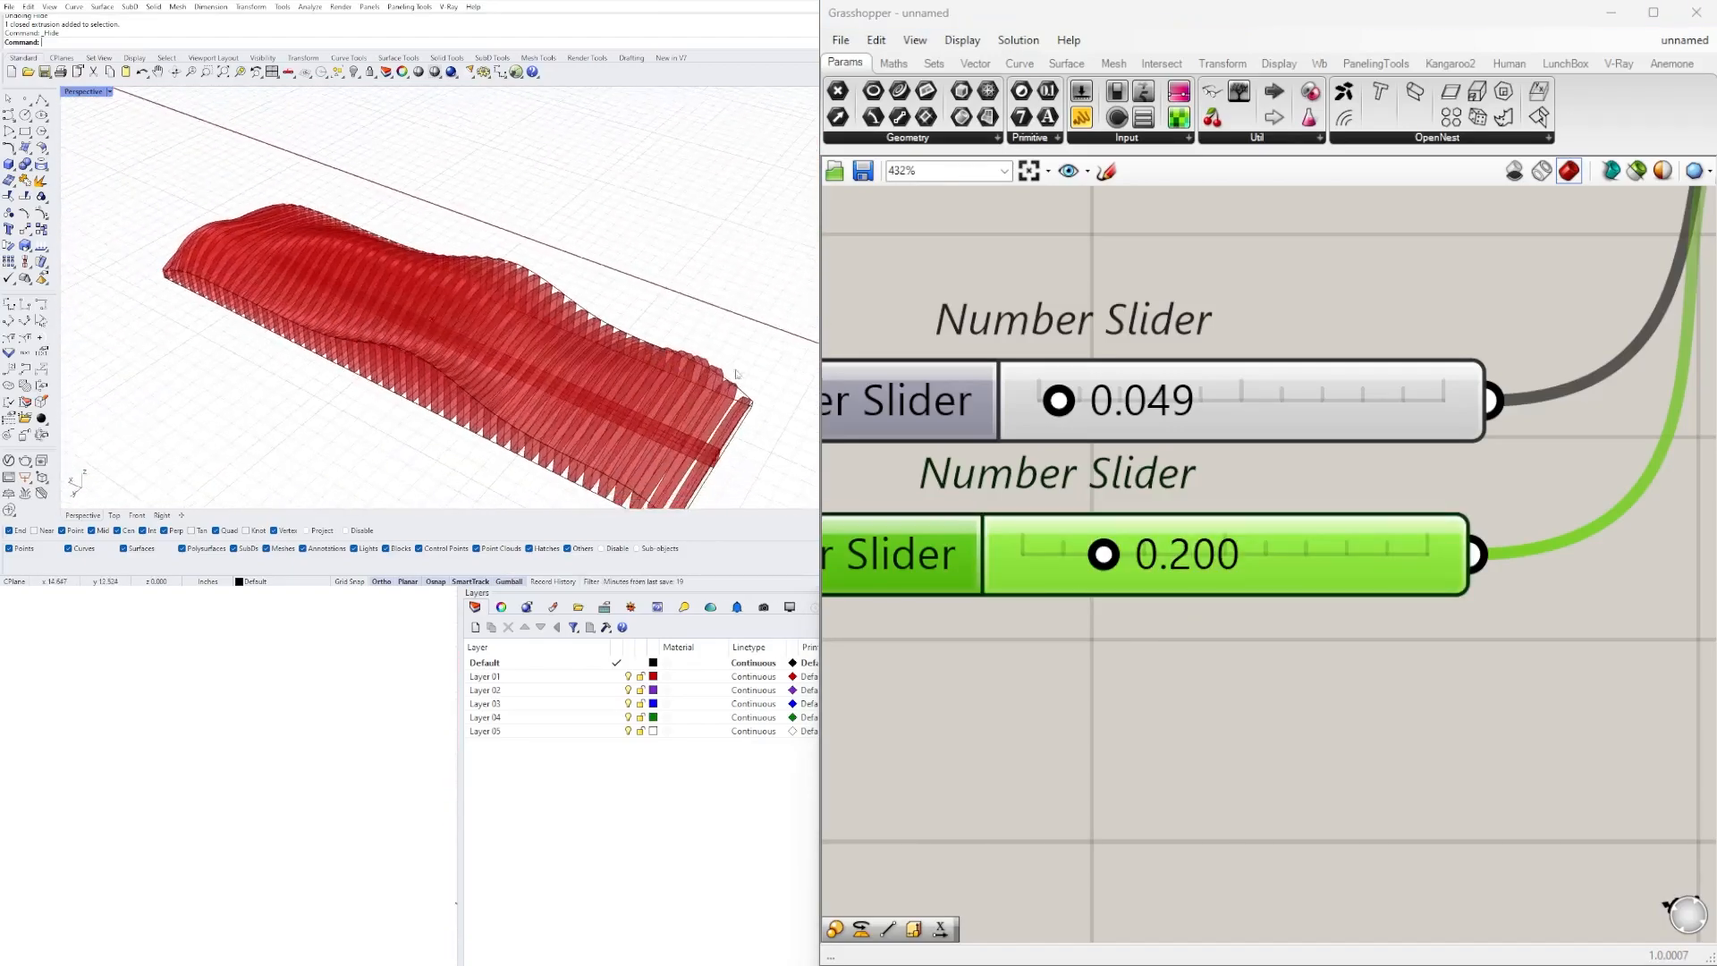
right_click_drag(1520, 563, 1020, 617)
scroll(1019, 617, "down", 3)
scroll(1023, 617, "down", 2)
mouse_move(1270, 495)
left_mouse_down()
mouse_move(1270, 559)
mouse_move(1280, 501)
left_mouse_up()
right_click_drag(866, 413, 1273, 417)
scroll(1273, 417, "down", 3)
left_click(1142, 350)
right_click_drag(1486, 355, 1365, 368)
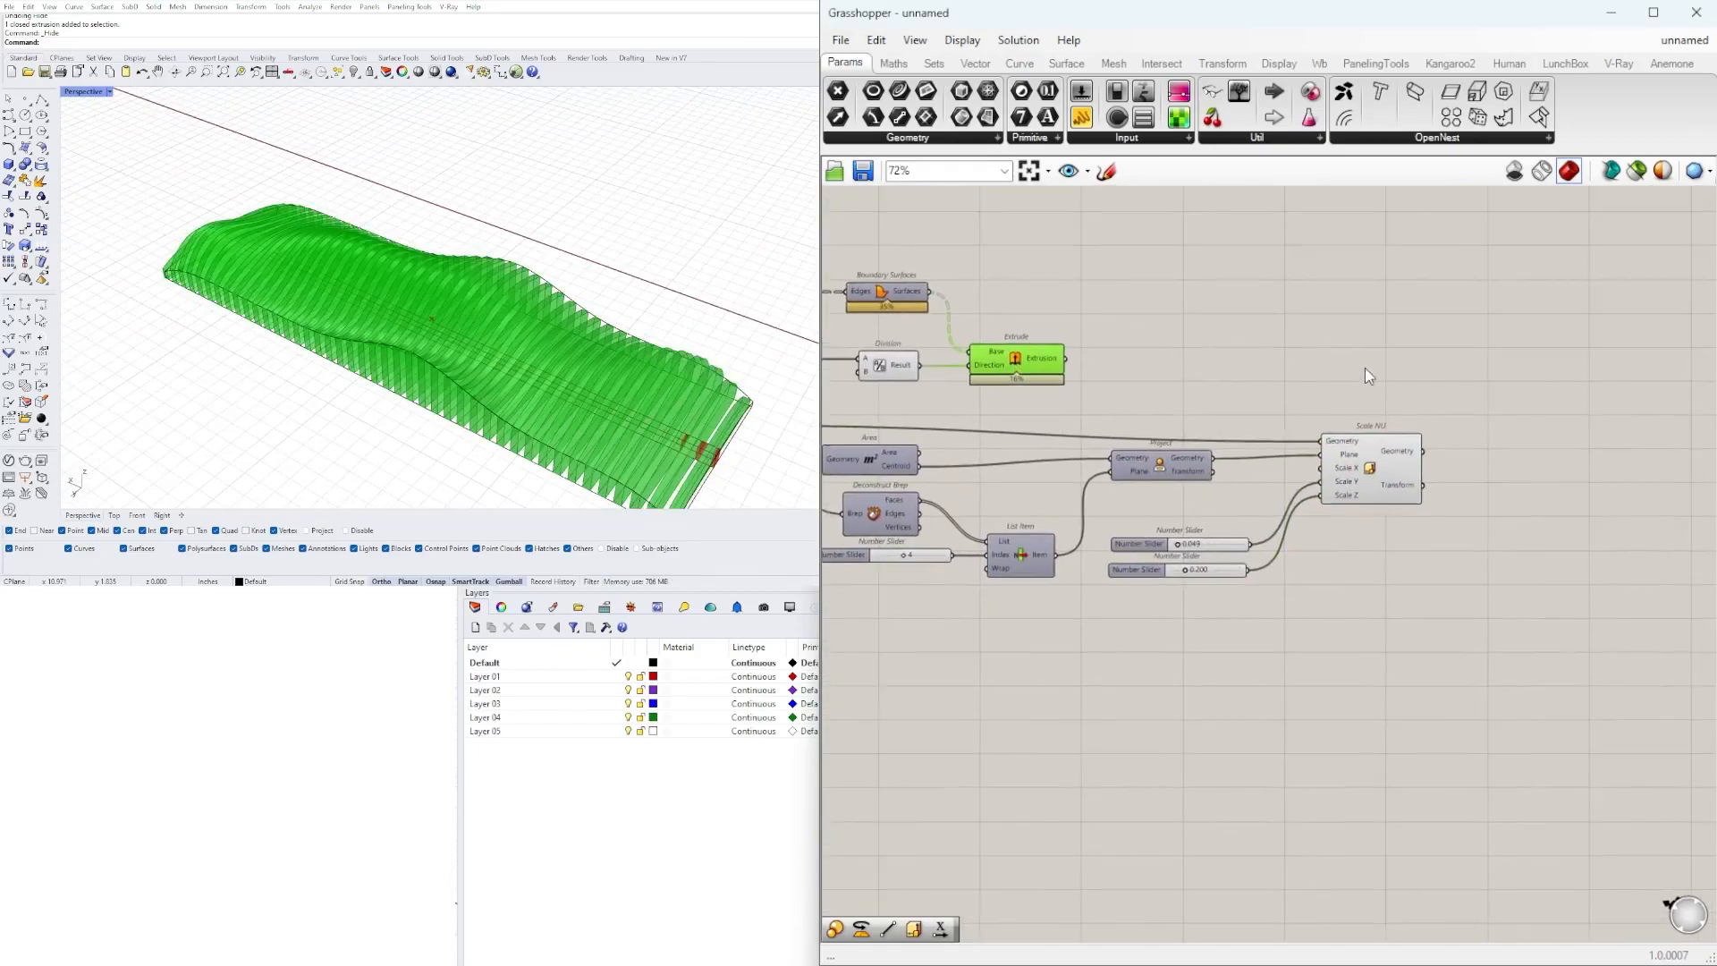
double_click(1385, 356)
type("DIF")
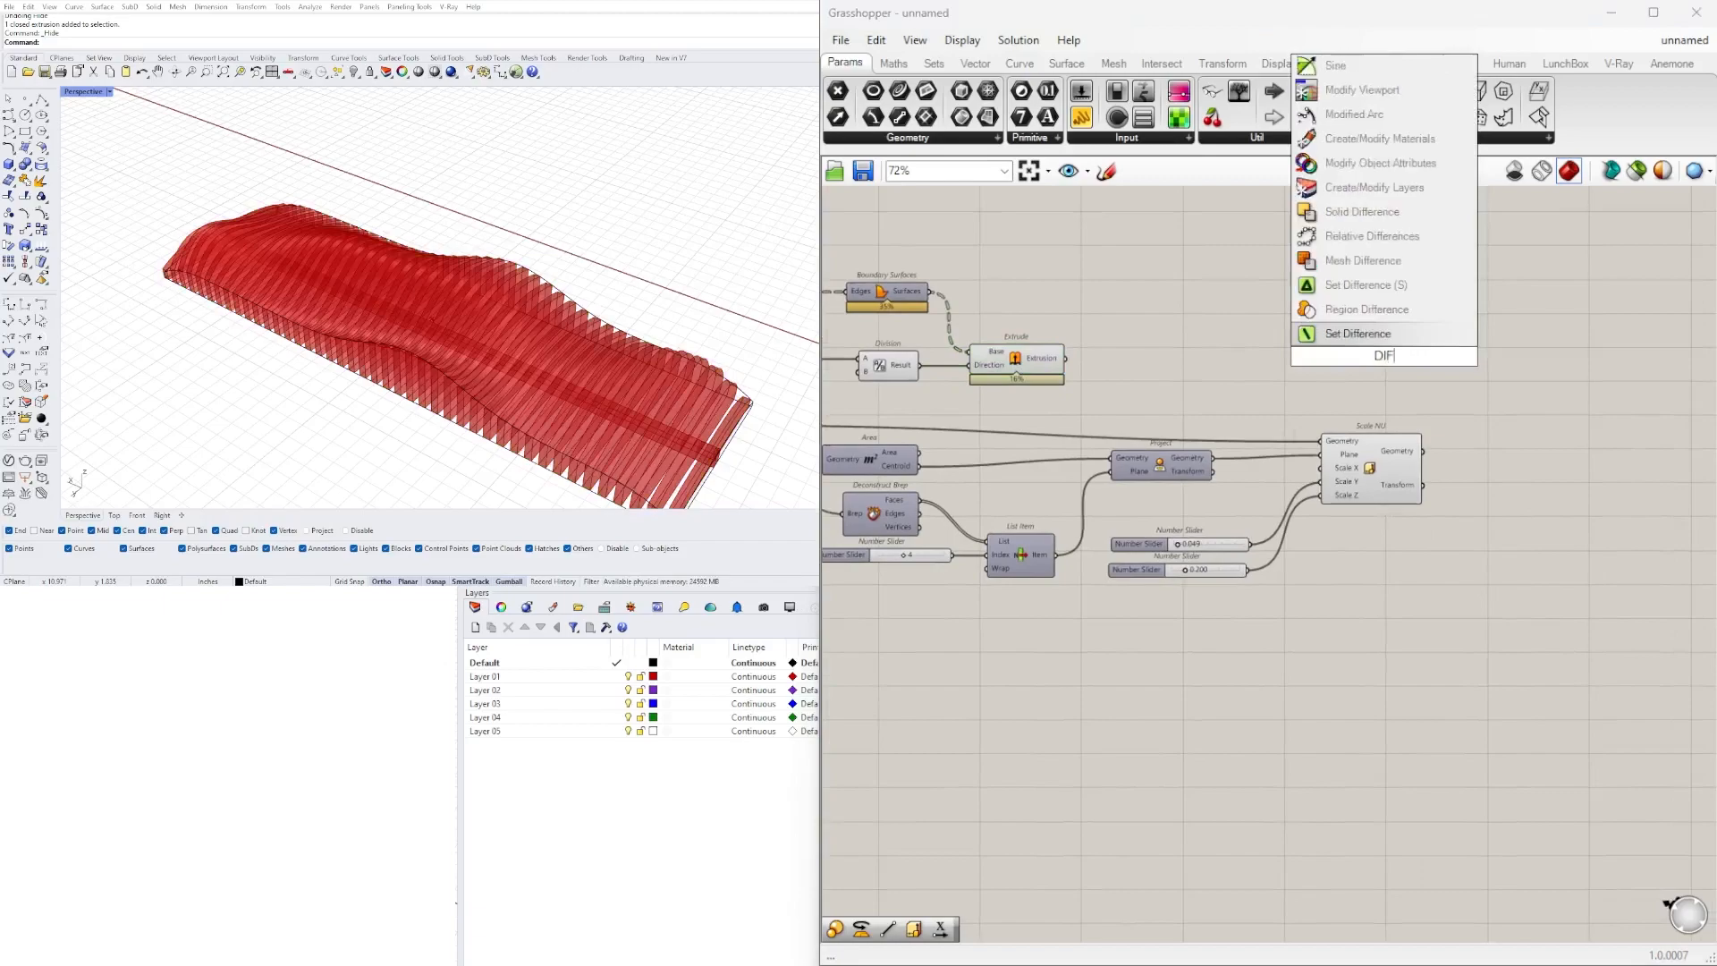
left_click(1362, 212)
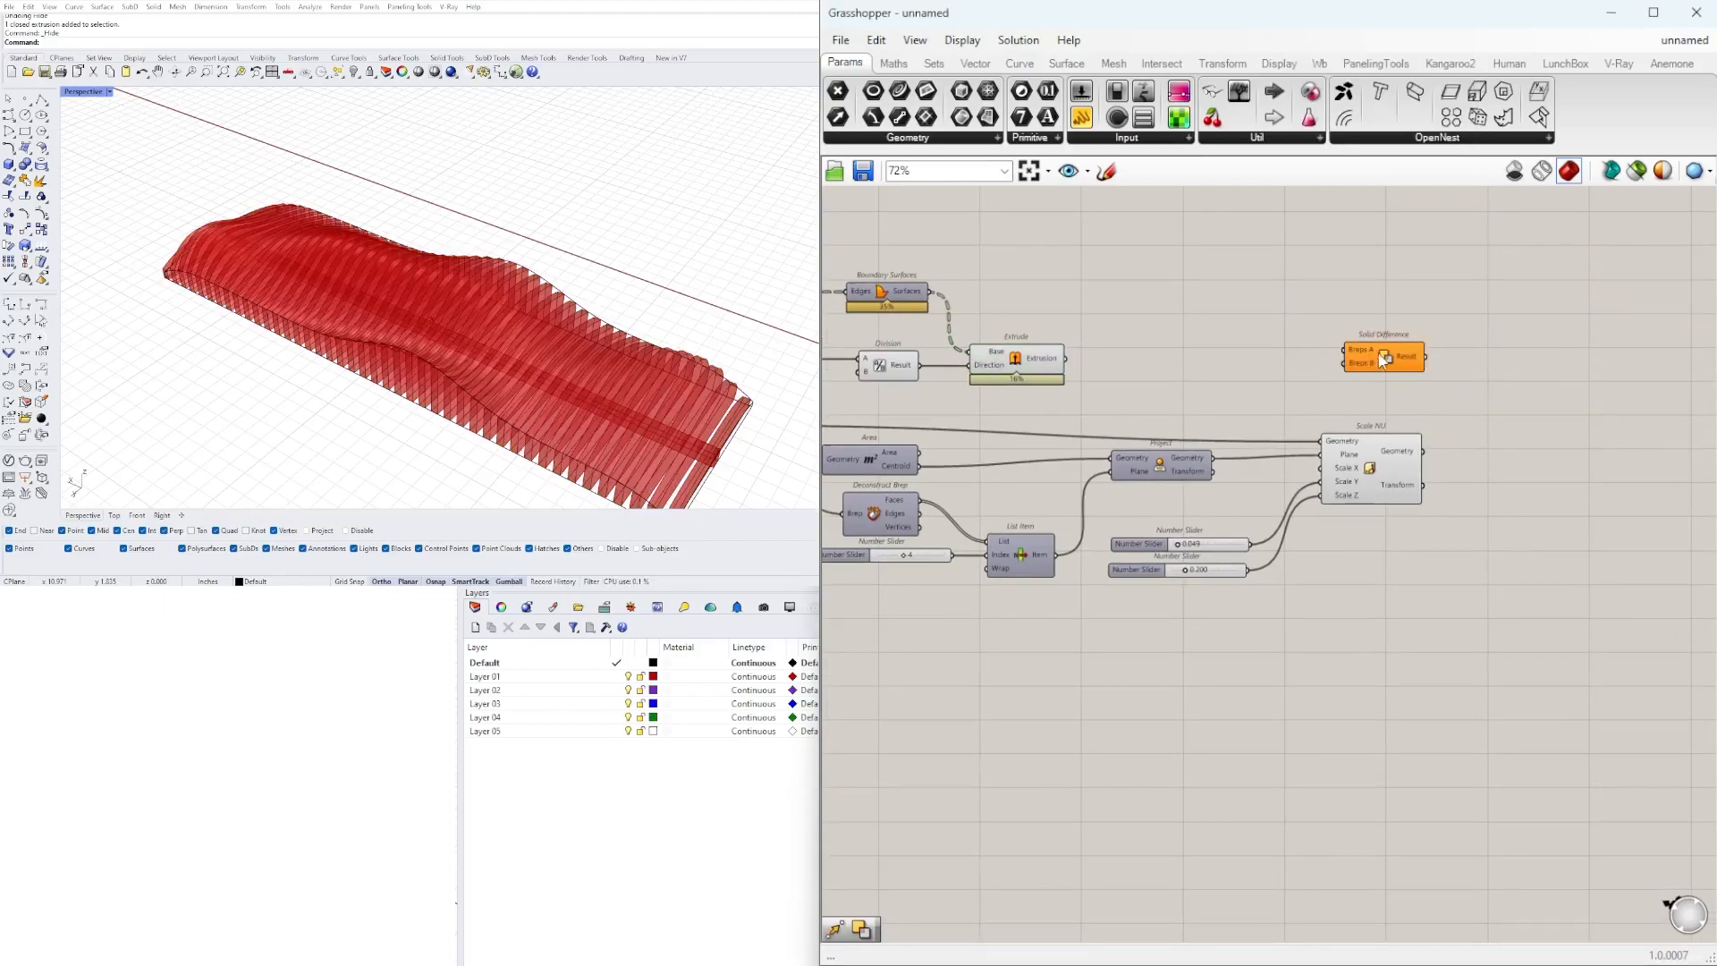
- Place Solid Difference beyond Scale NU and connect the Extrusion output of Extrude to its Breps B input
scroll(1390, 465, "up", 3)
left_click(1386, 461)
right_click_drag(1325, 403, 1287, 443)
scroll(1287, 444, "down", 2)
left_click(927, 378)
left_click_drag(1332, 414, 1376, 467)
scroll(1377, 466, "up", 1)
left_click_drag(864, 358, 1530, 385)
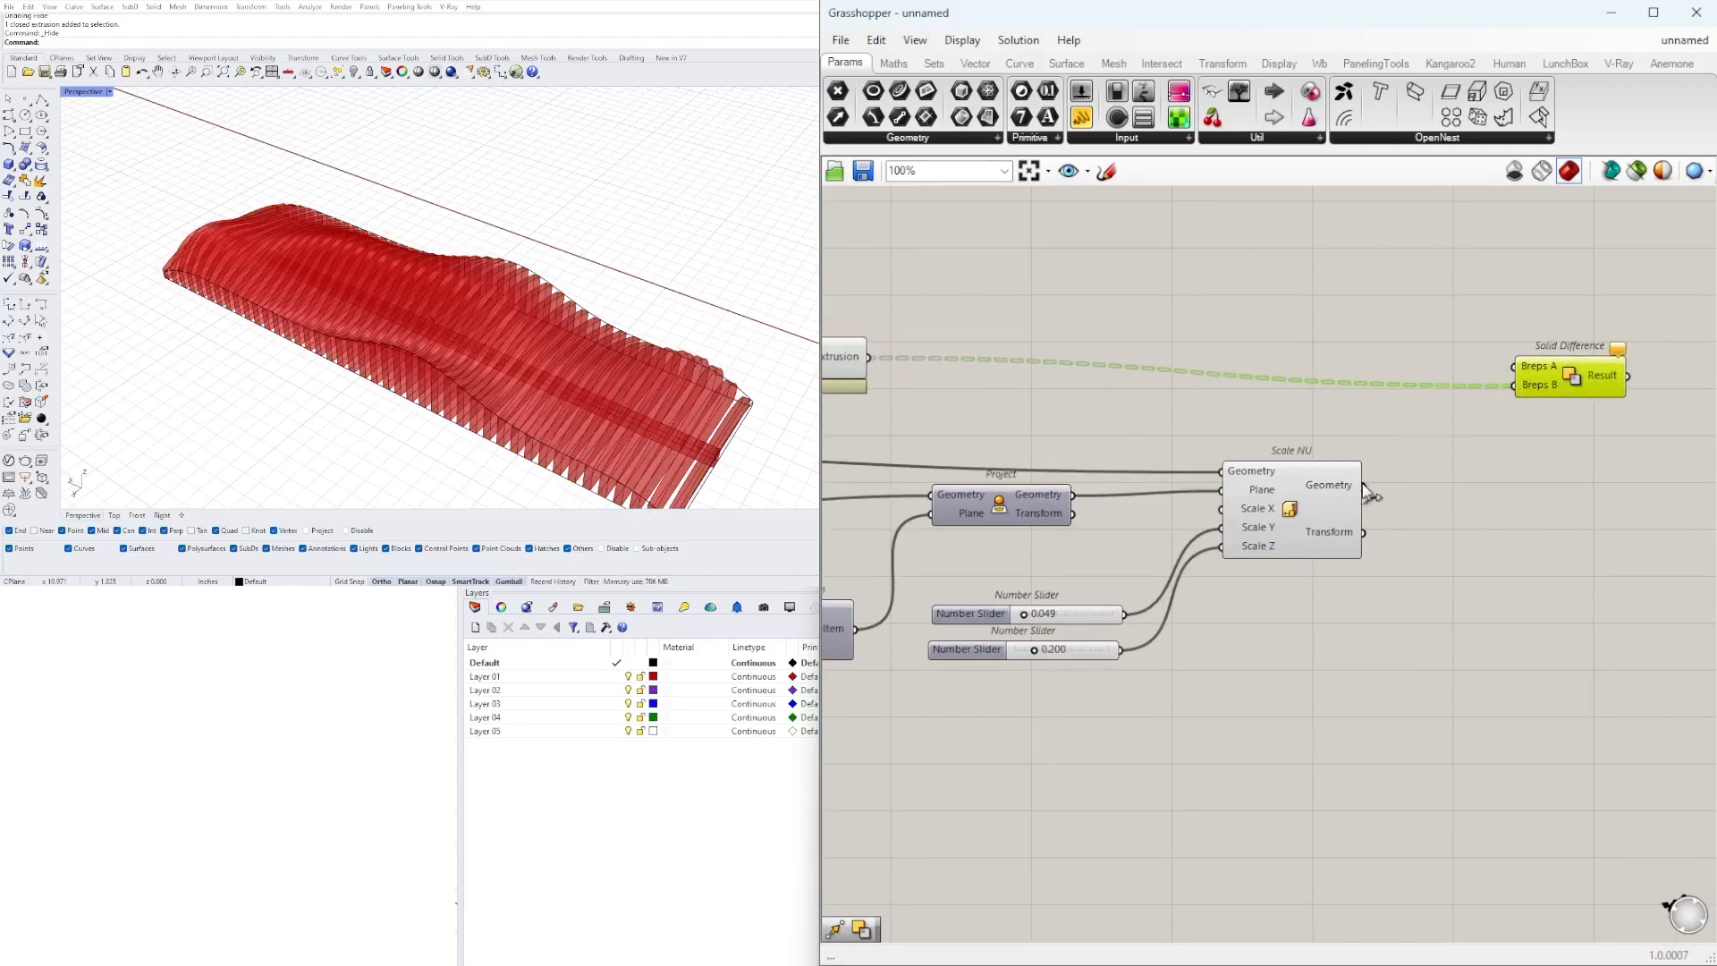
- Connect Scale NU's Geometry output to Breps A of Solid Difference and flatten its Breps B input
left_click_drag(1570, 373, 1570, 358)
right_click(1544, 365)
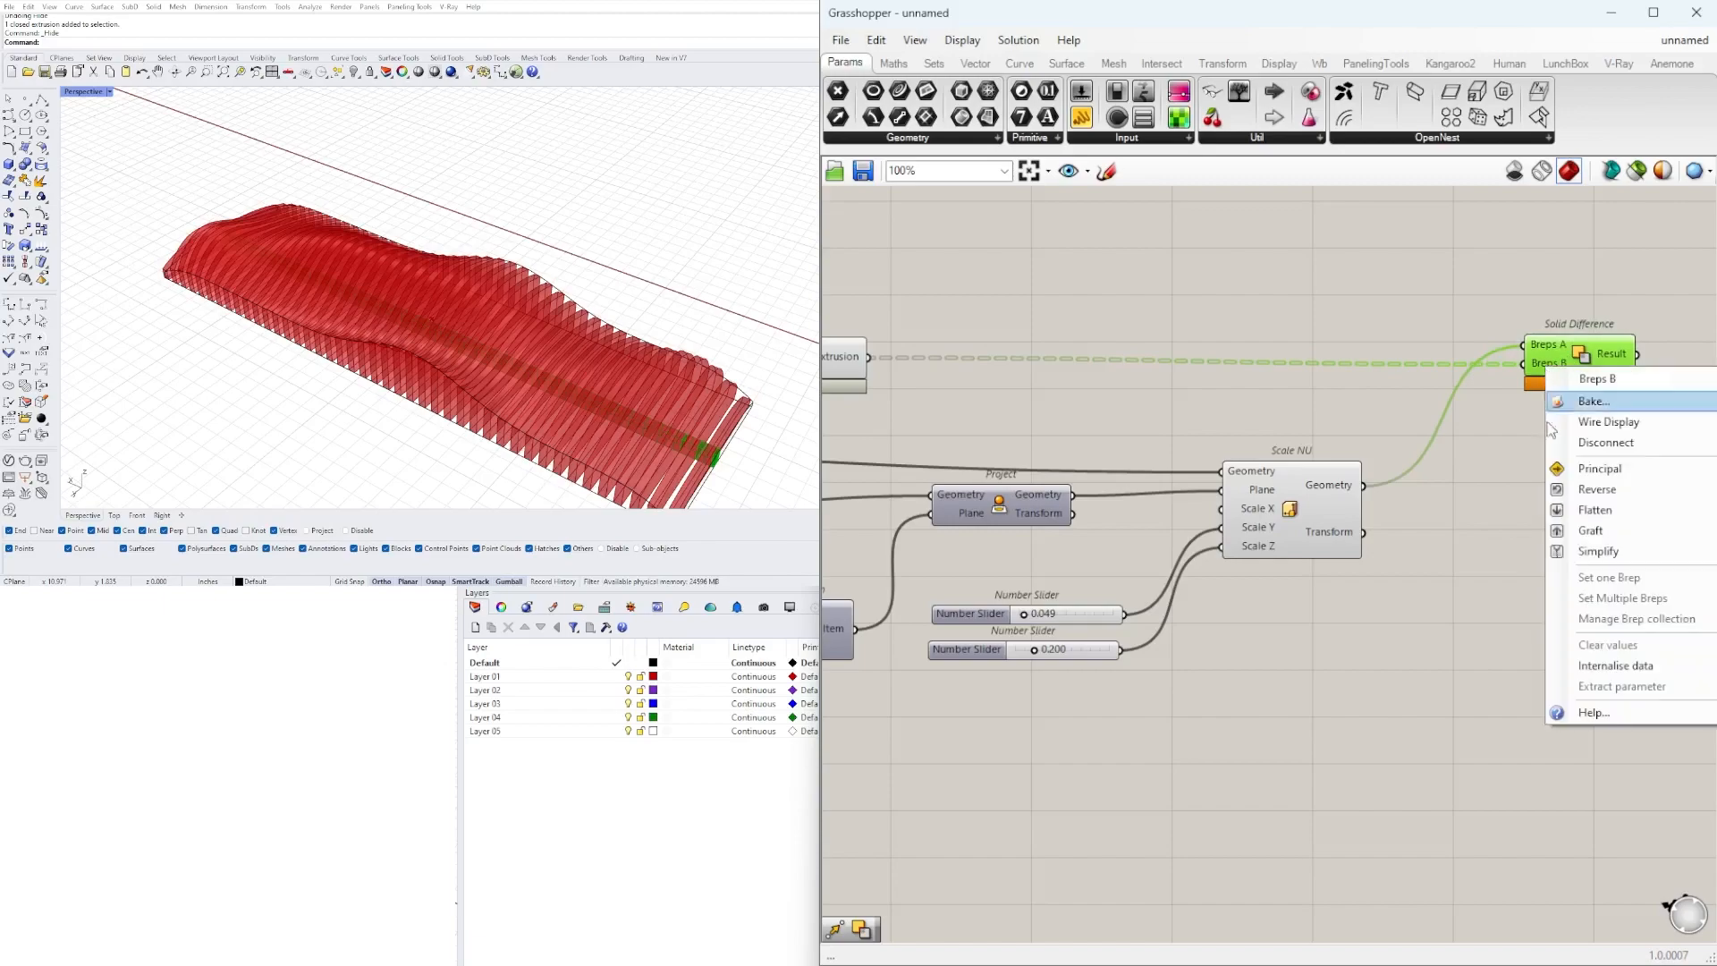
left_click(1595, 510)
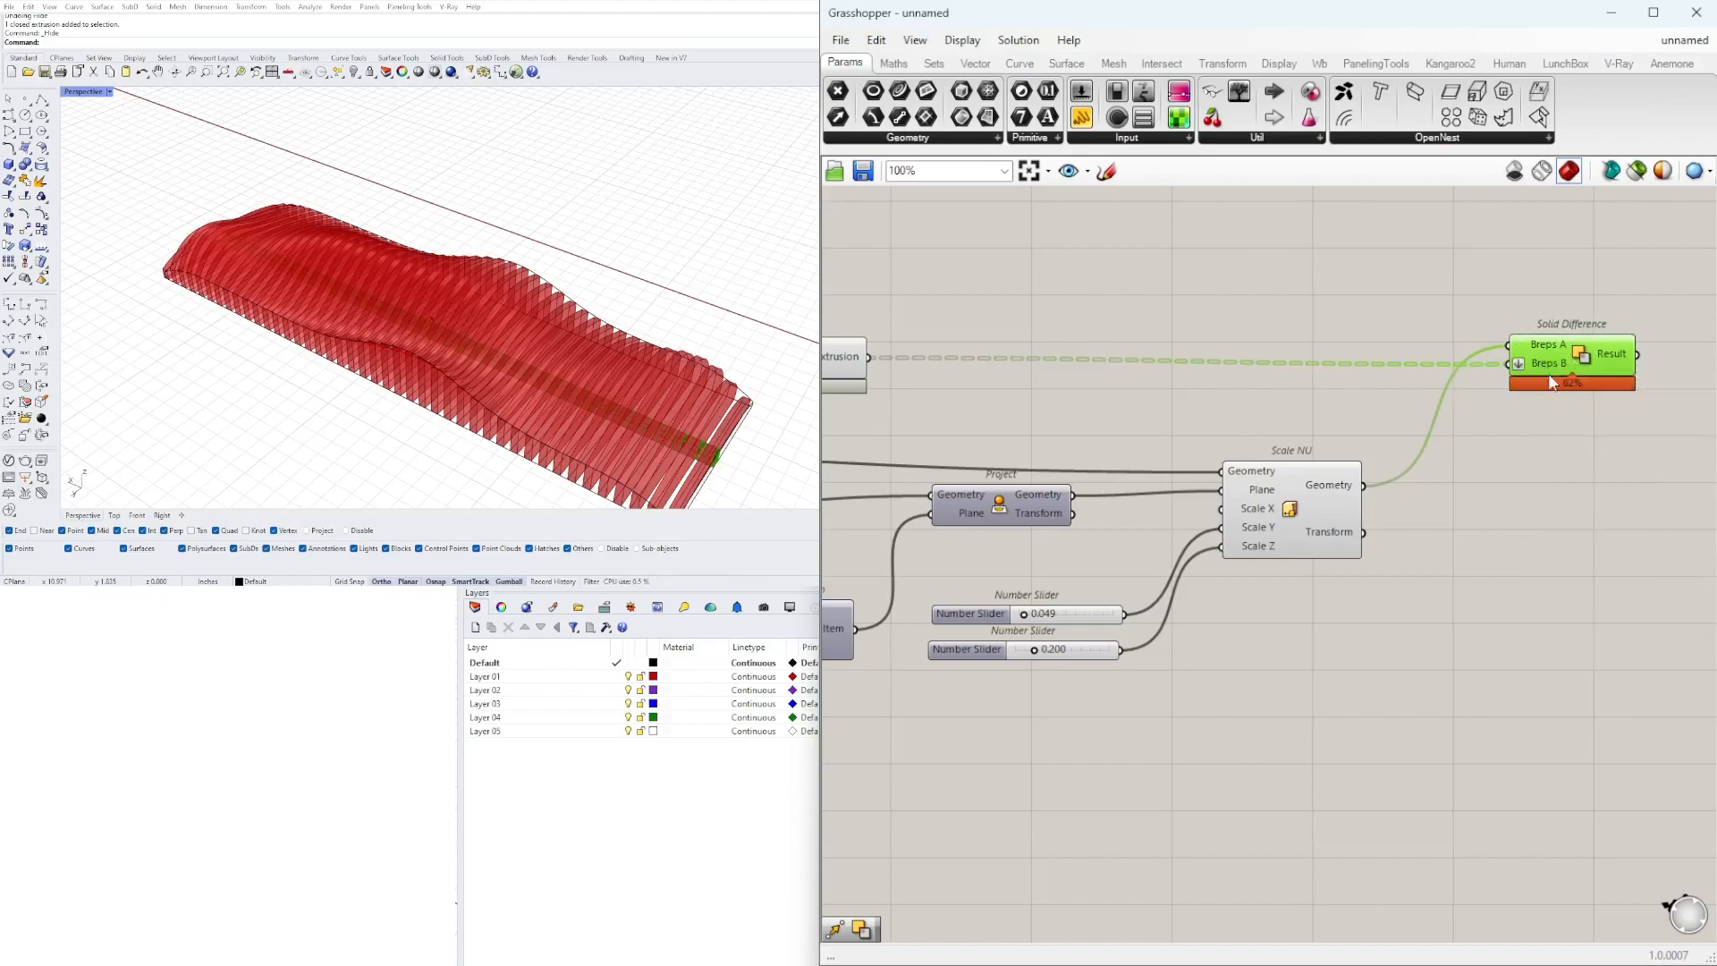
- Bake the Solid Difference result and examine the baked pieces between the slabs
scroll(1558, 363, "down", 2)
middle_click(1512, 418)
left_click(1550, 459)
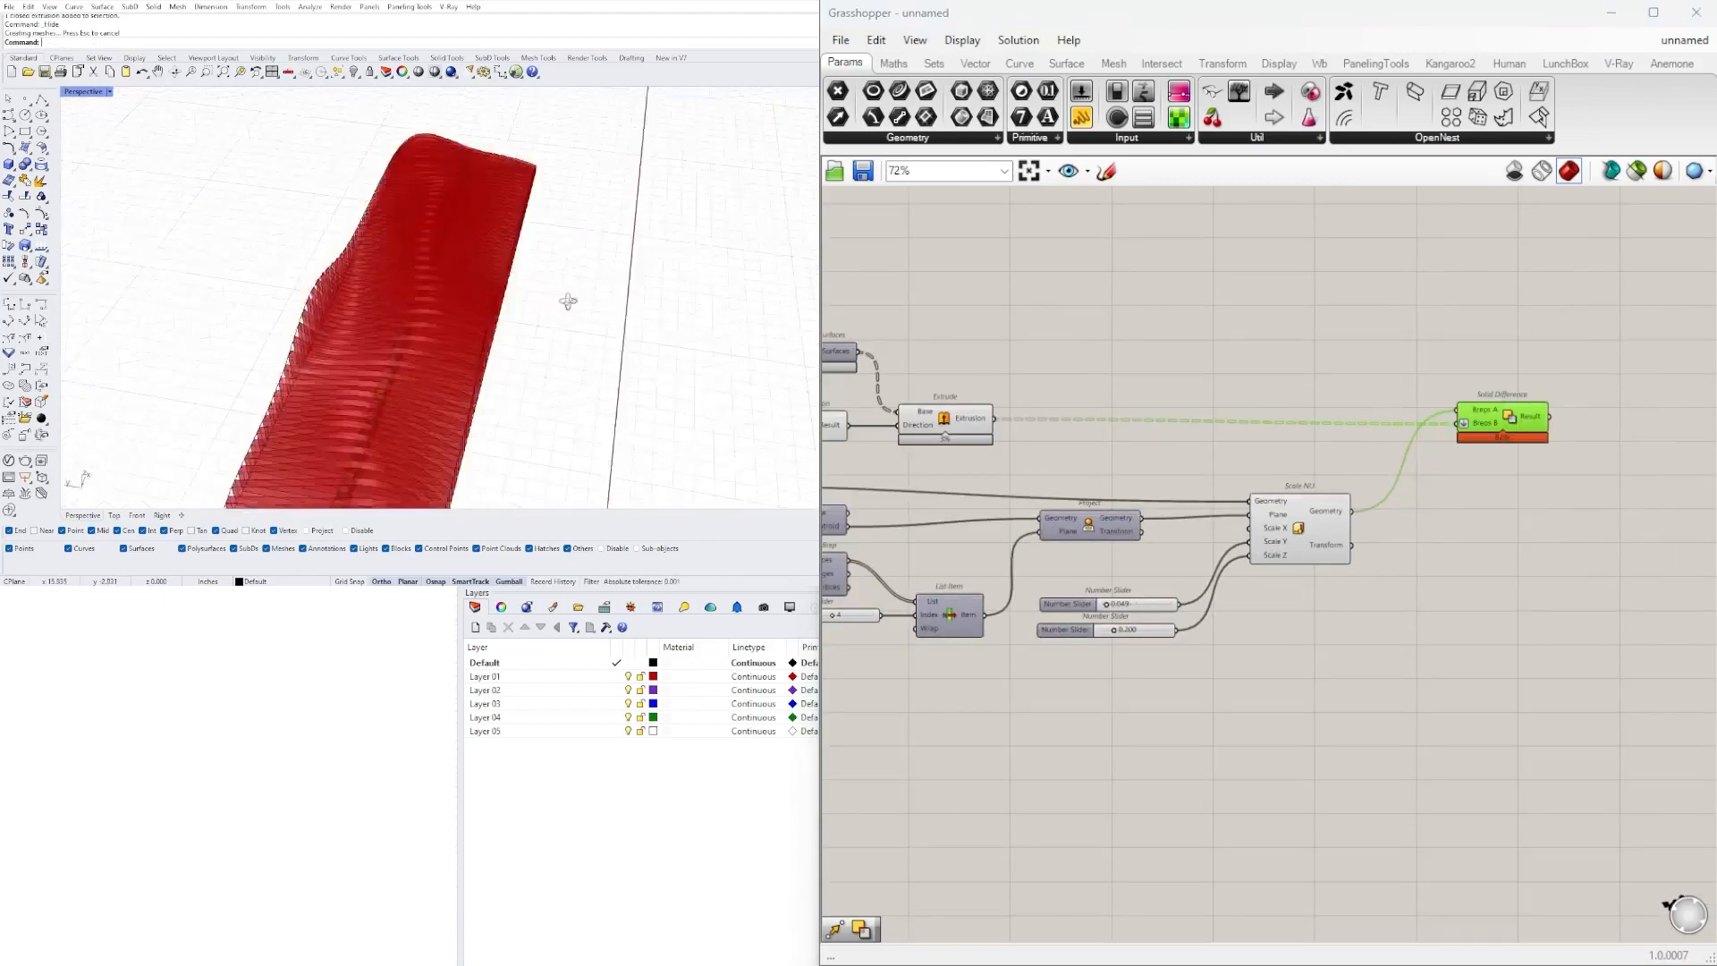
scroll(460, 285, "up", 10)
scroll(456, 282, "down", 6)
mouse_move(396, 325)
right_mouse_down()
mouse_move(416, 288)
mouse_move(419, 306)
right_mouse_up()
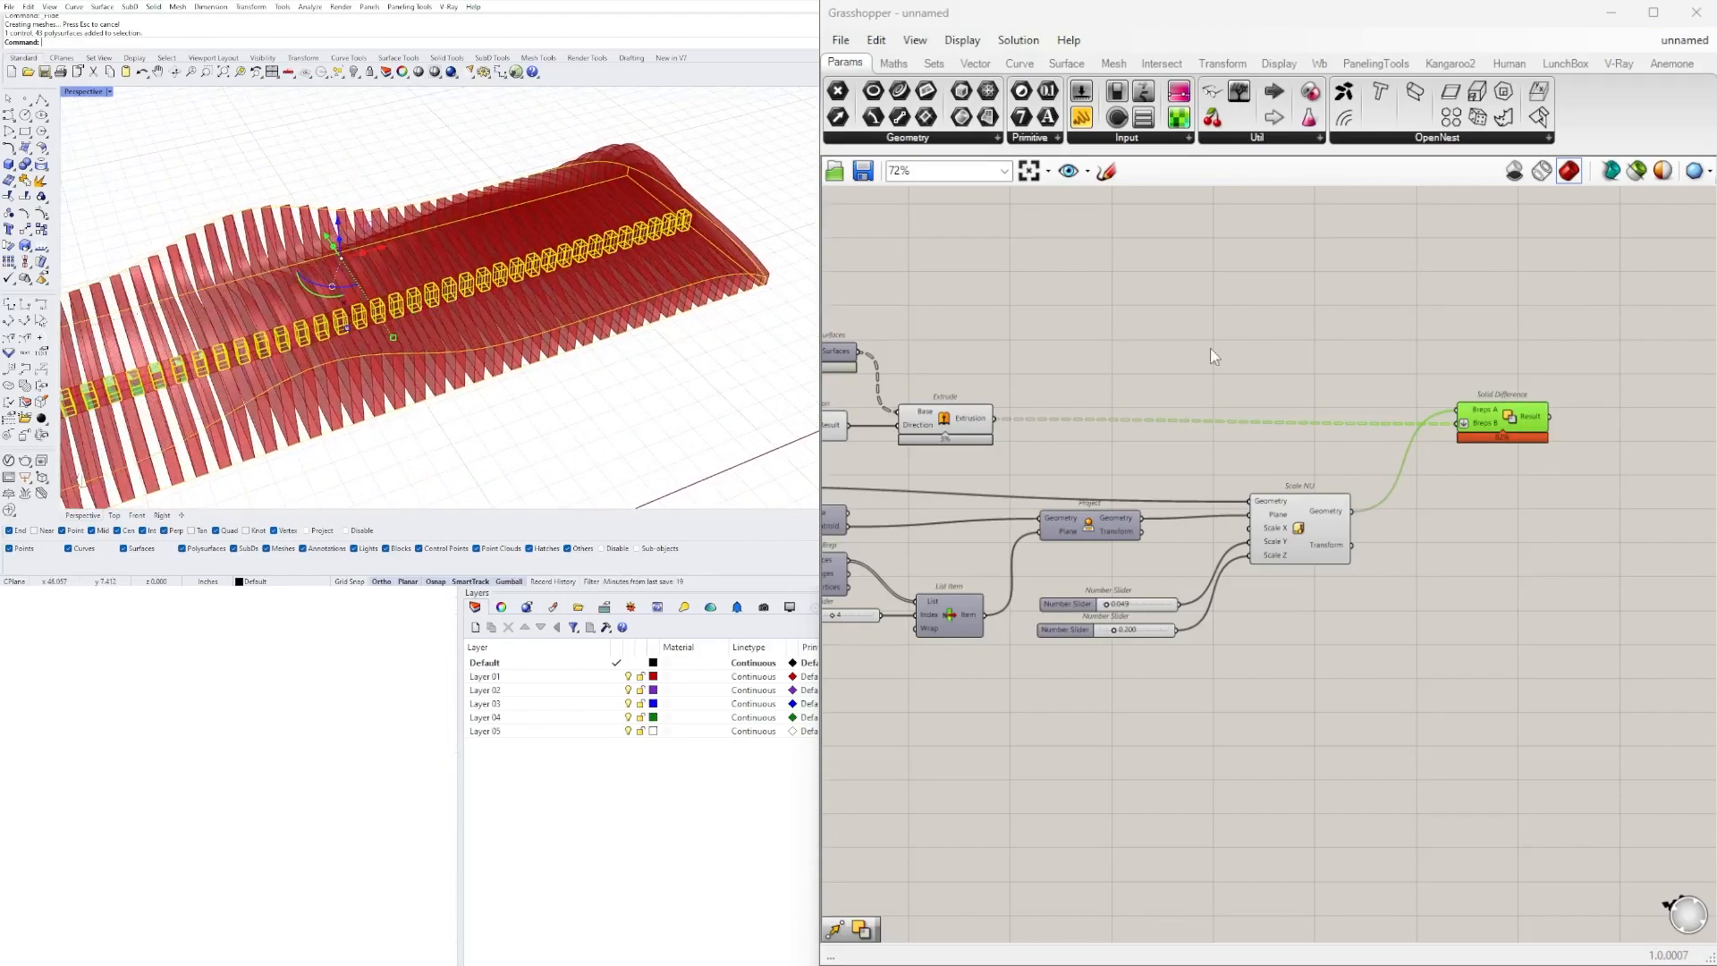
- Undo the bake of the Solid Difference result
left_click(1171, 355)
scroll(1407, 376, "down", 2)
scroll(1440, 340, "up", 2)
left_click_drag(1246, 524, 1533, 551)
right_click_drag(537, 358, 548, 356)
right_click_drag(1095, 381, 1106, 375)
key("ctrl+z")
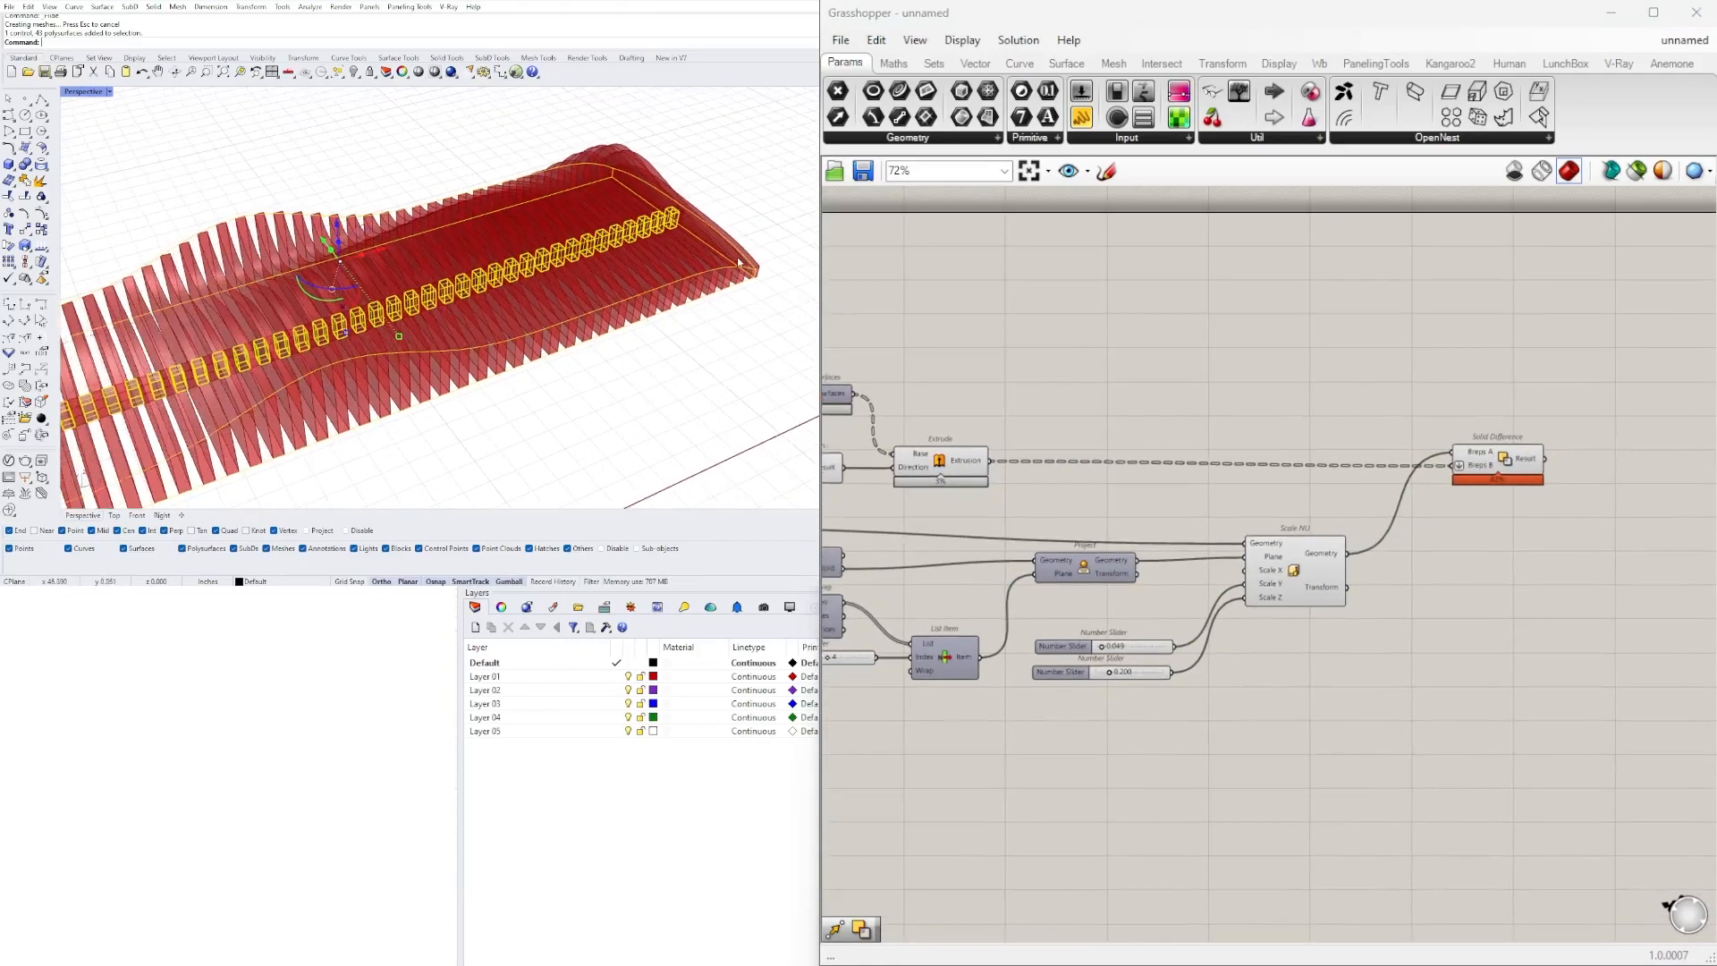
scroll(1053, 362, "down", 2)
left_click(1371, 440)
left_click(1333, 417)
left_click(797, 255)
right_click_drag(797, 255, 751, 234)
scroll(1372, 428, "up", 4)
- Delete the Solid Difference component
left_click(1390, 438)
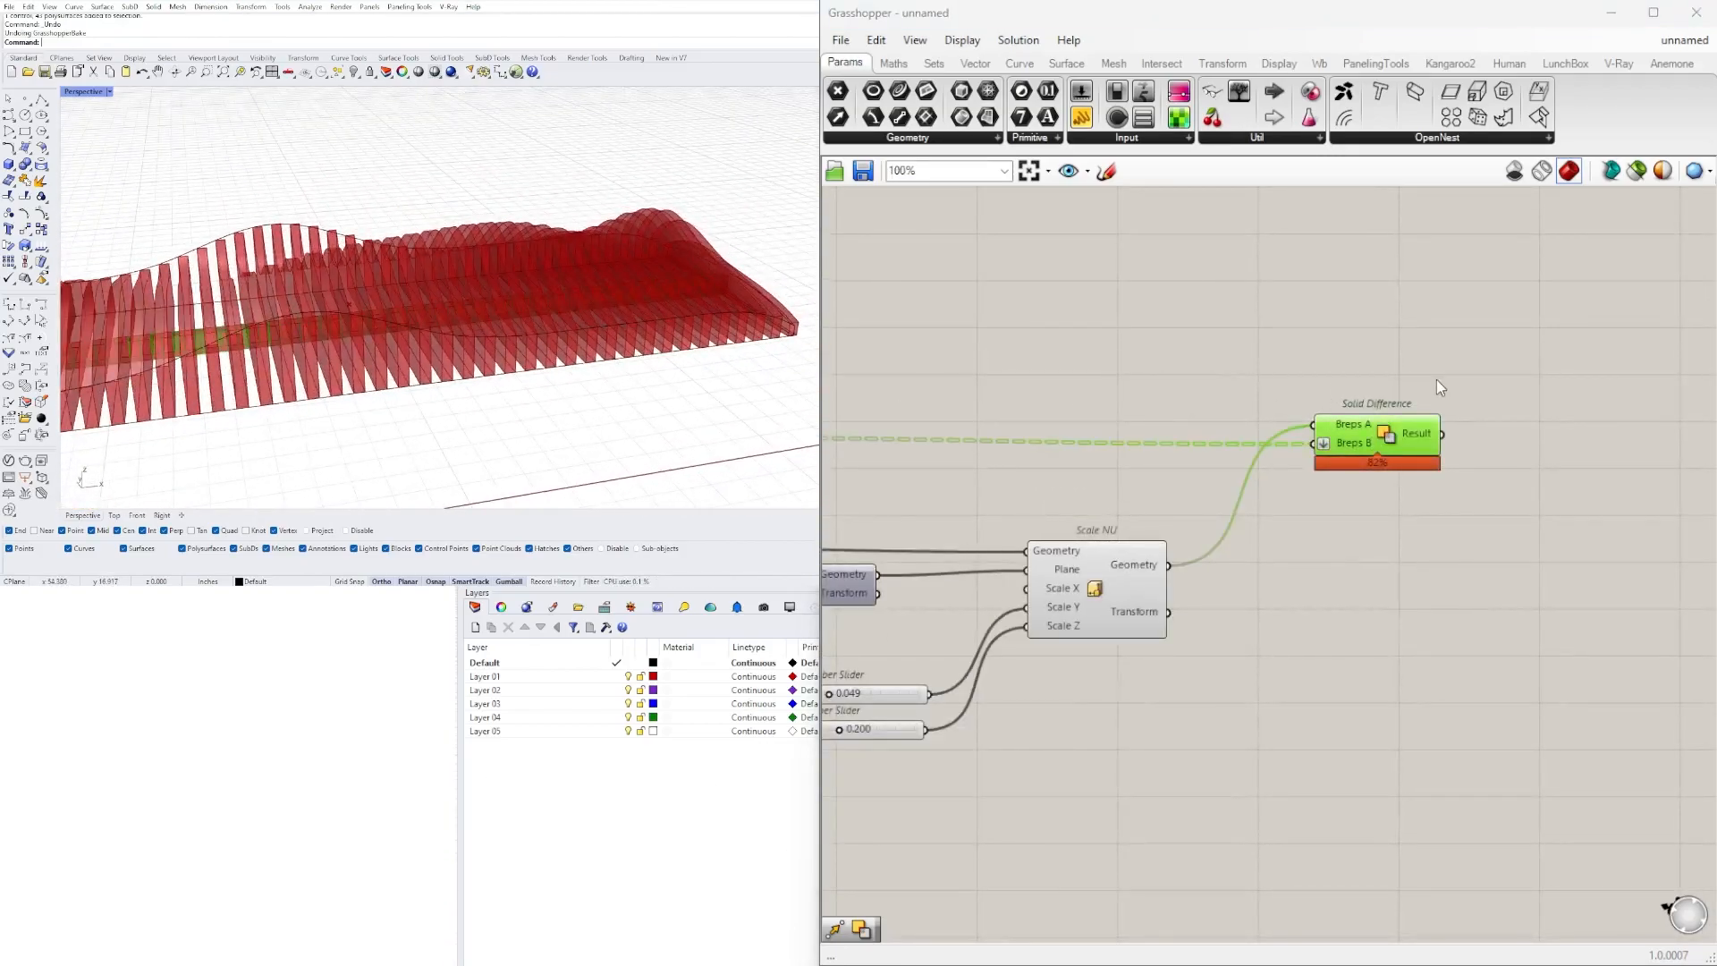
scroll(1514, 422, "down", 1)
scroll(1373, 536, "up", 1)
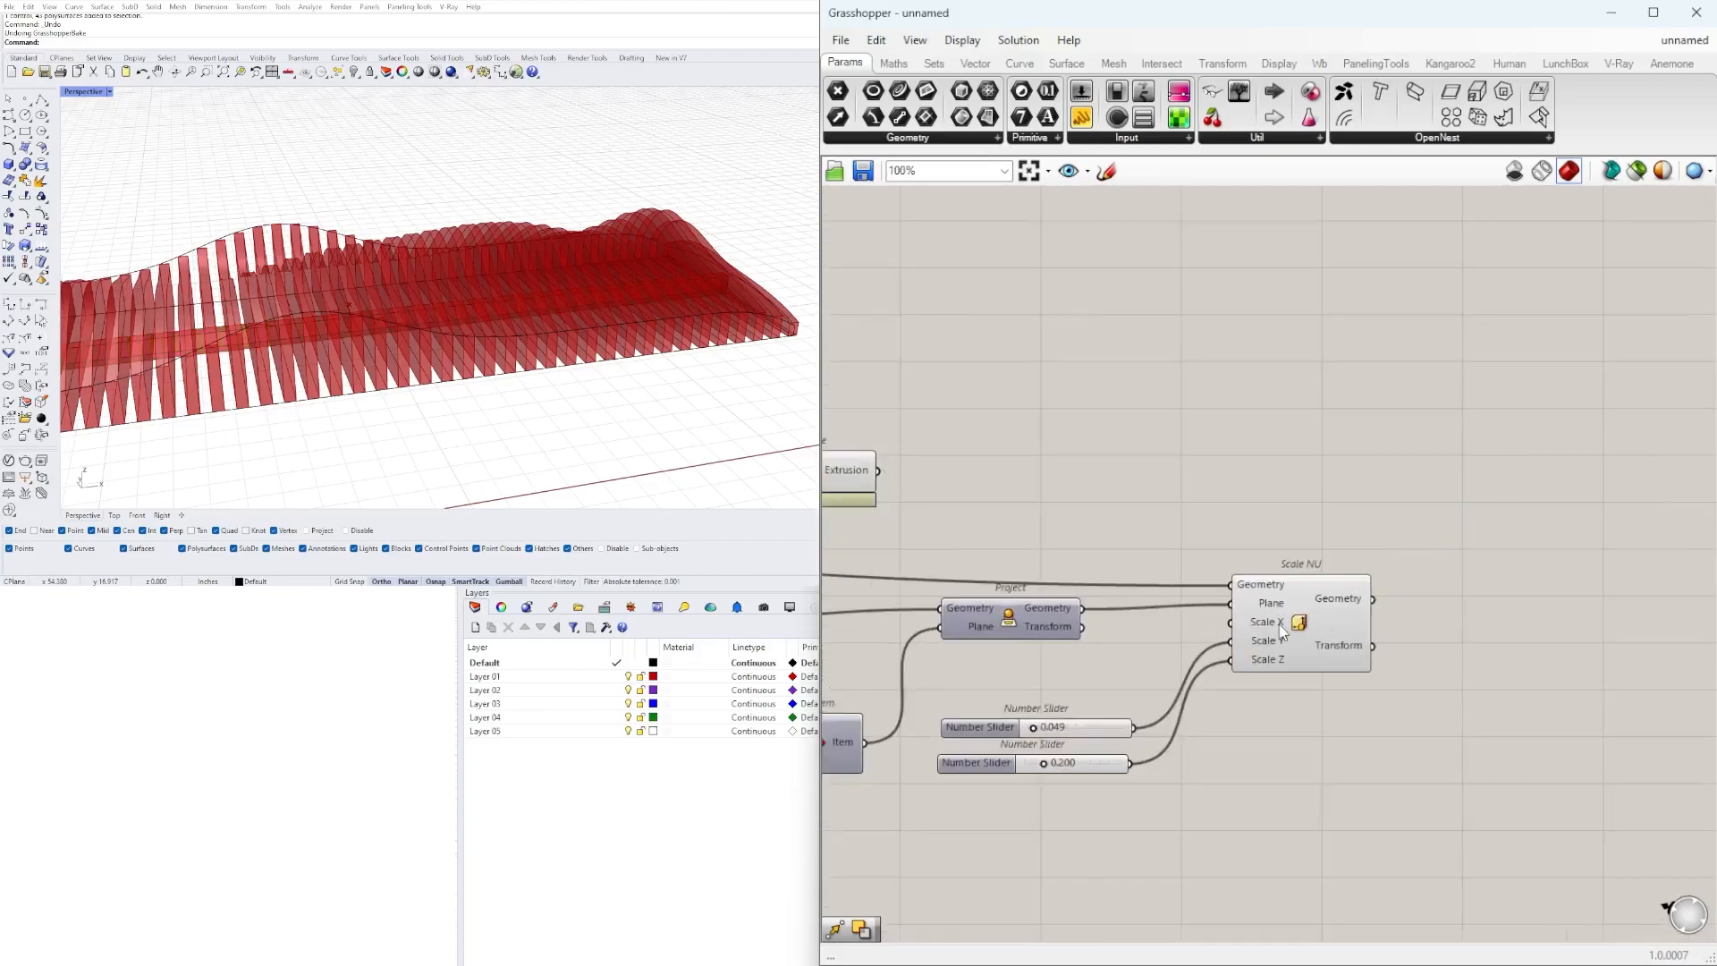
- Examine the scaled box from Scale NU against the slabs at the model's base
left_click(1298, 626)
right_click_drag(427, 377, 575, 427)
scroll(575, 427, "up", 5)
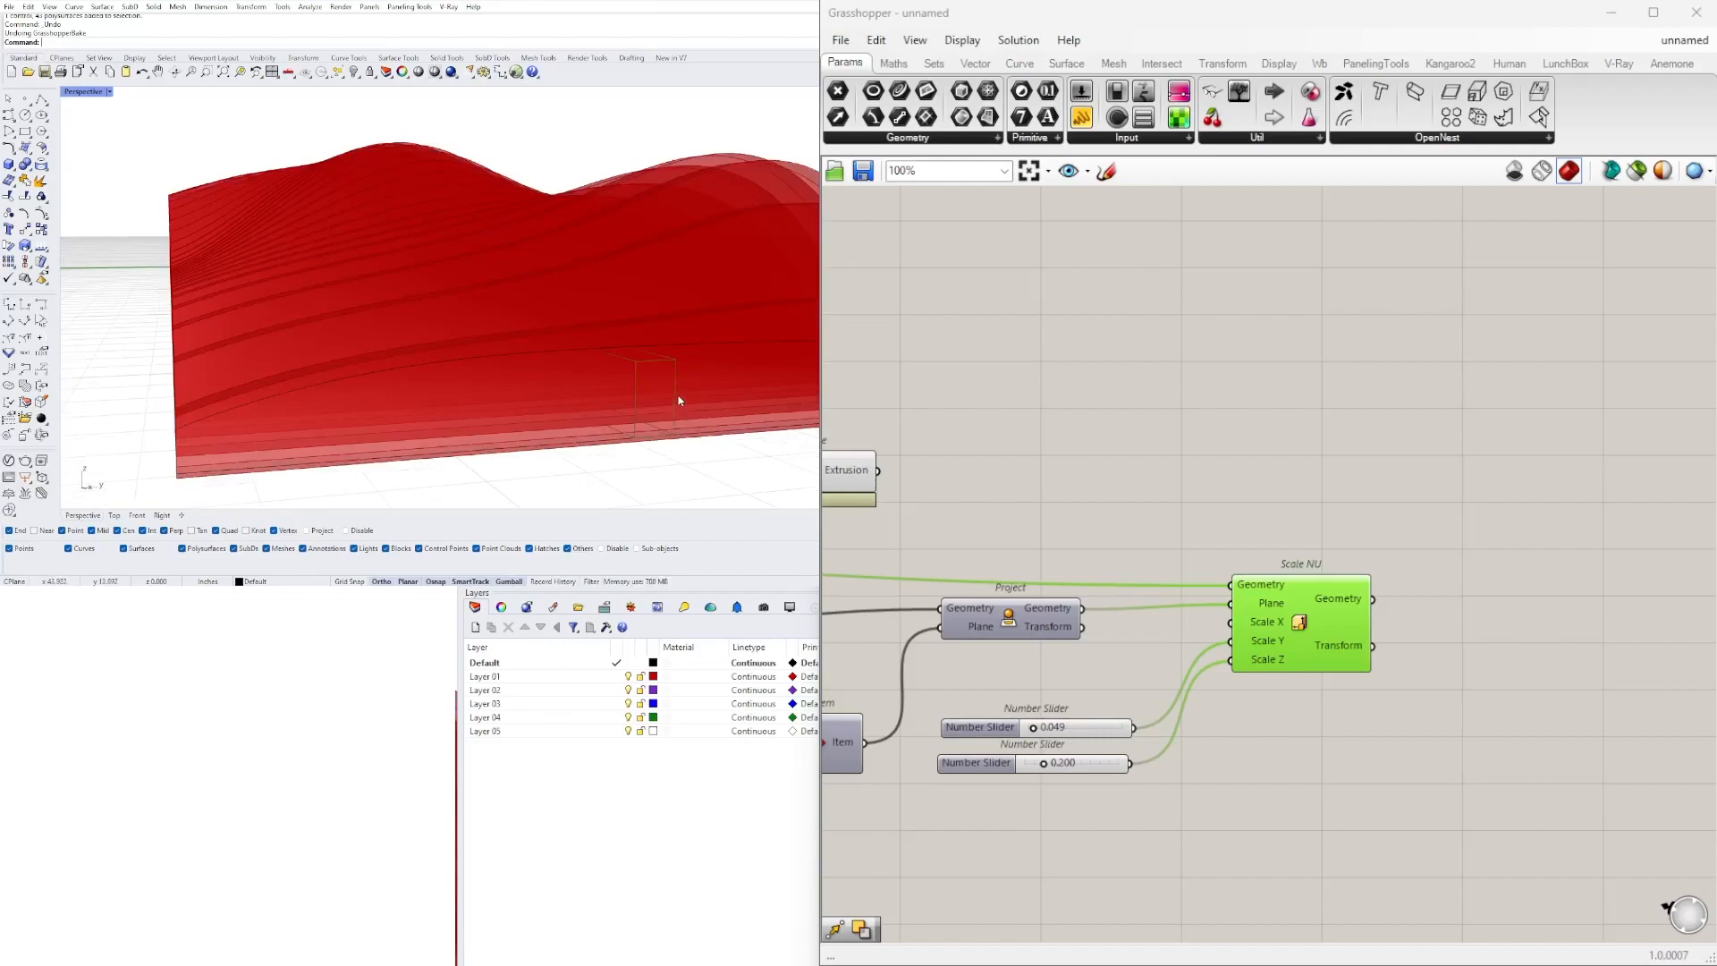
scroll(1136, 594, "down", 3)
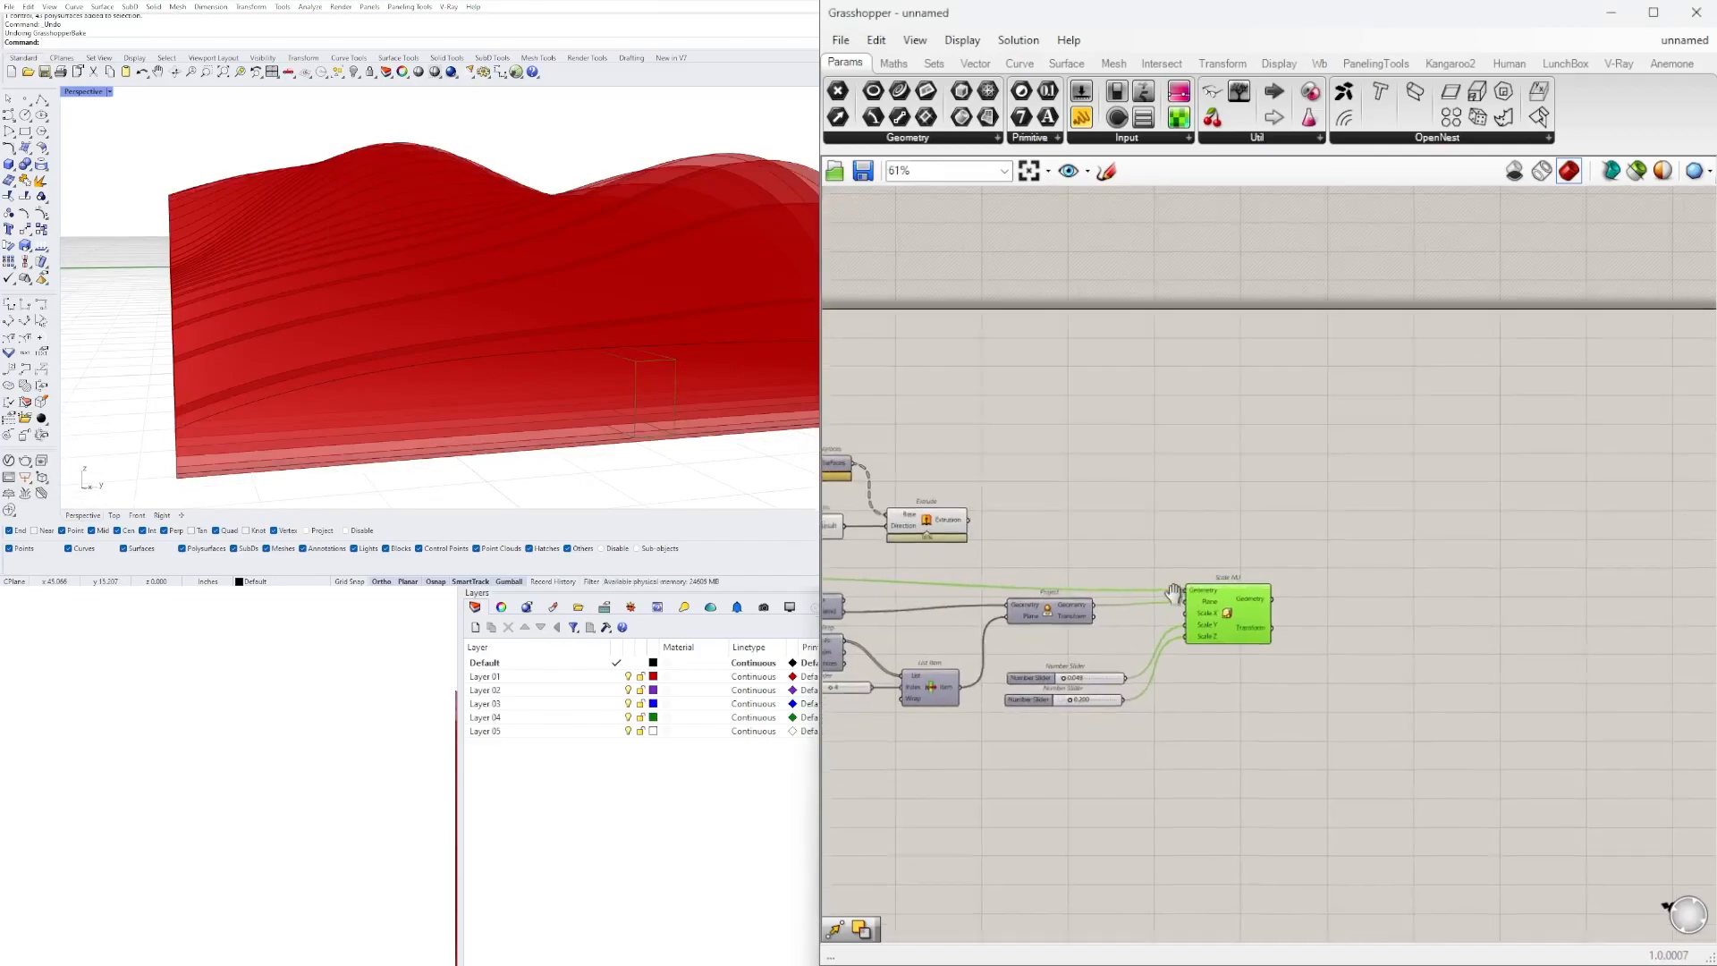
scroll(1268, 582, "up", 3)
left_click_drag(1207, 624, 1233, 606)
double_click(1412, 605)
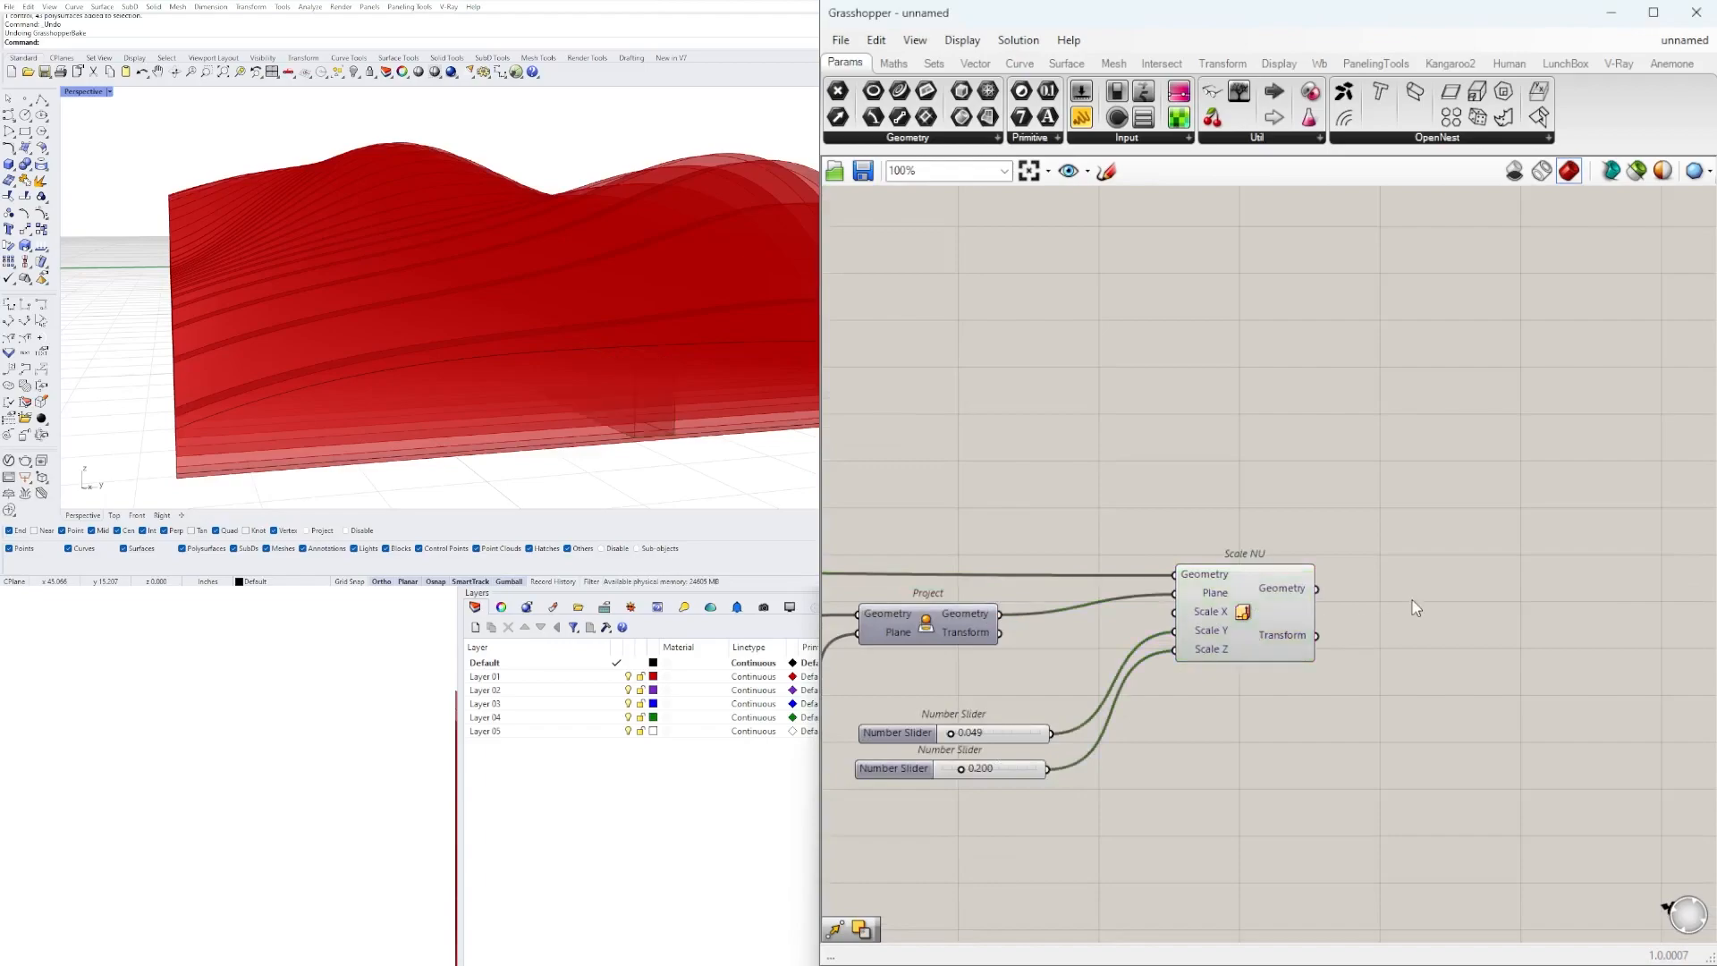
left_click(1279, 616)
scroll(1400, 625, "down", 2)
right_click_drag(1397, 625, 1275, 621)
right_click_drag(647, 406, 605, 388)
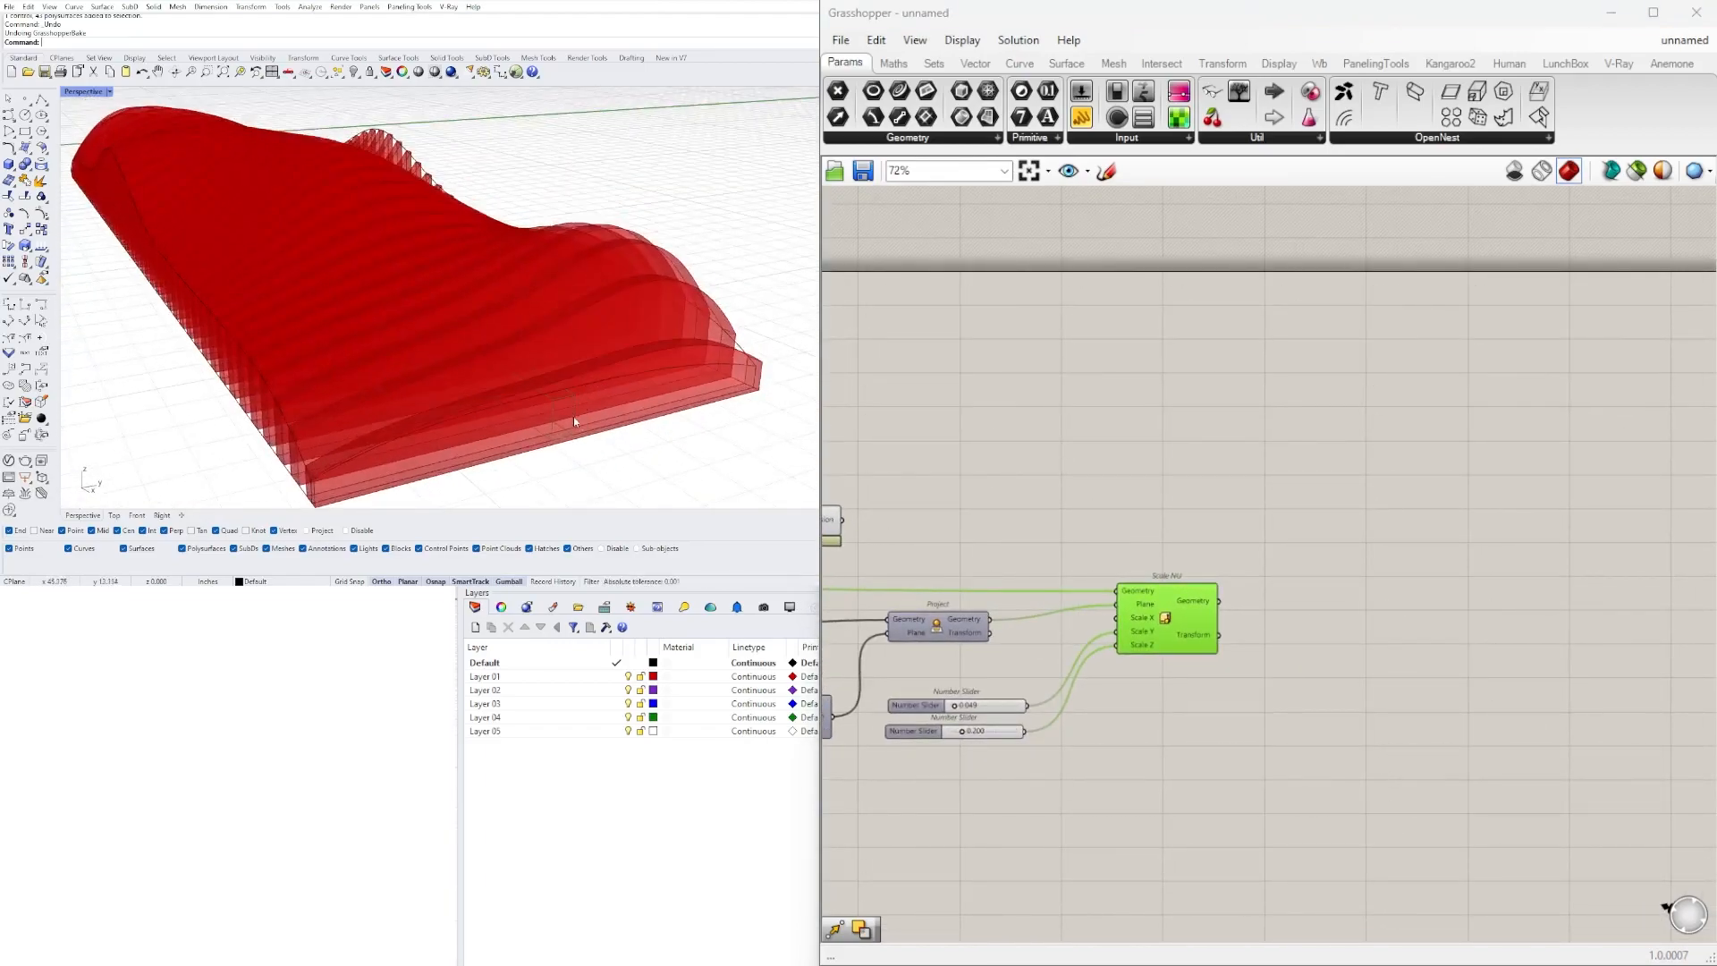
- Add a Deconstruct Brep component and connect Scale NU's Geometry output to its Brep input
double_click(1407, 619)
type("deco")
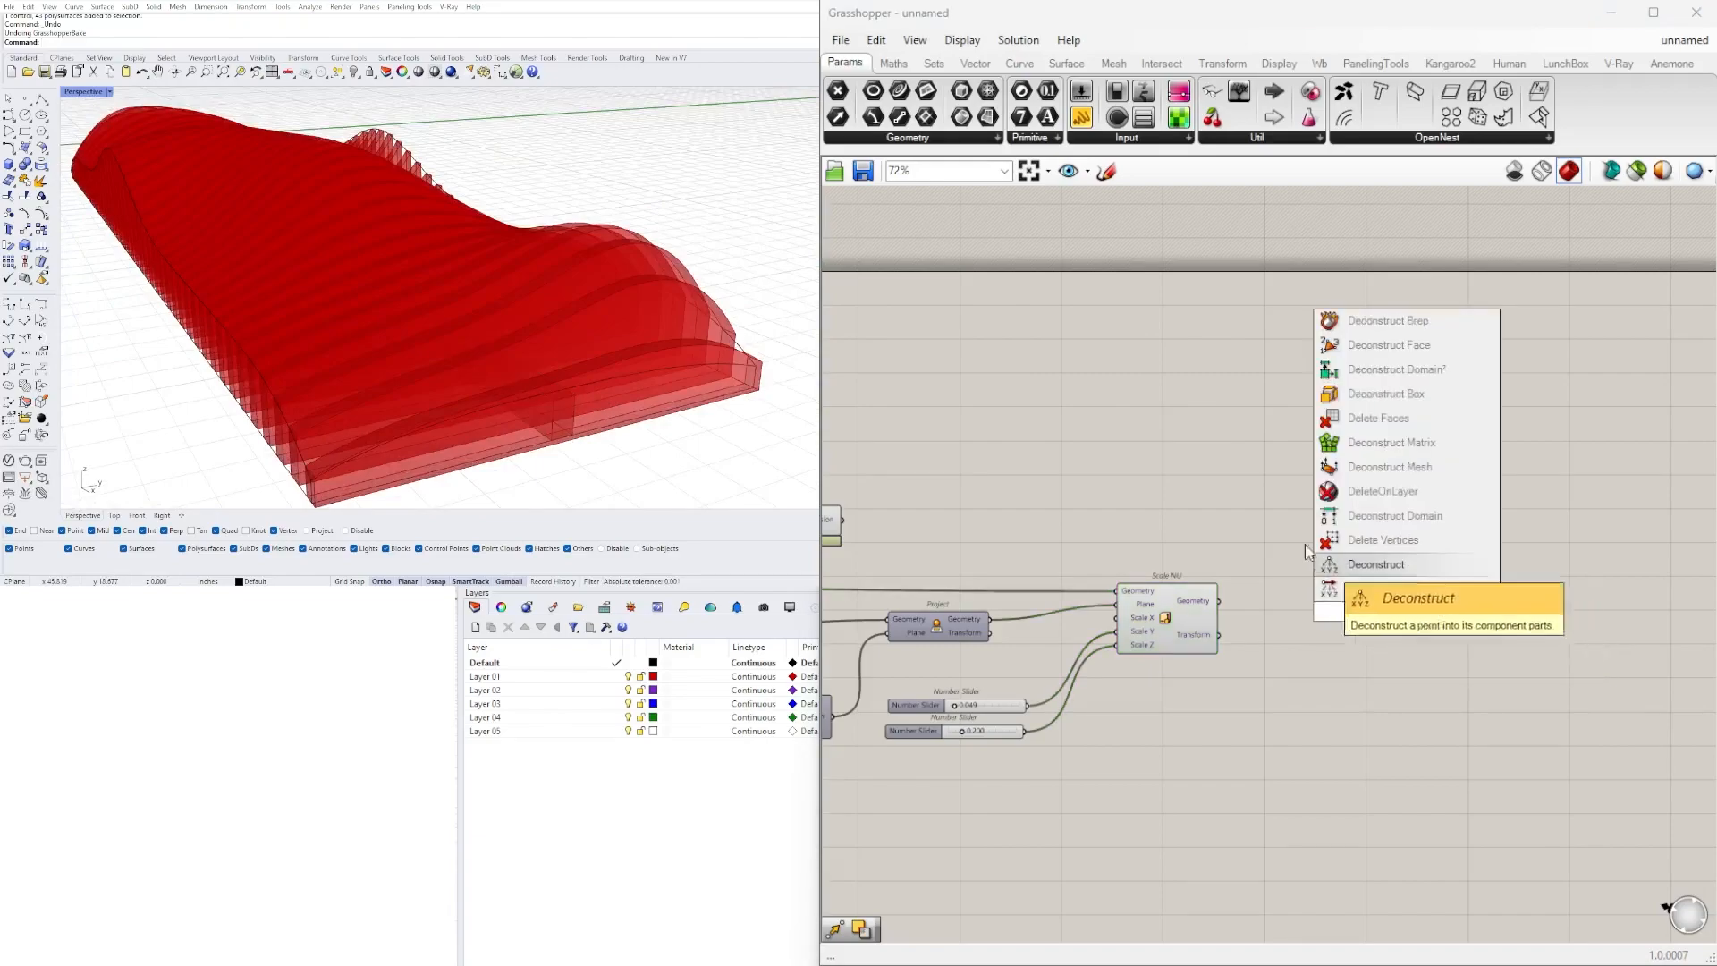
left_click(1354, 491)
scroll(1268, 604, "up", 2)
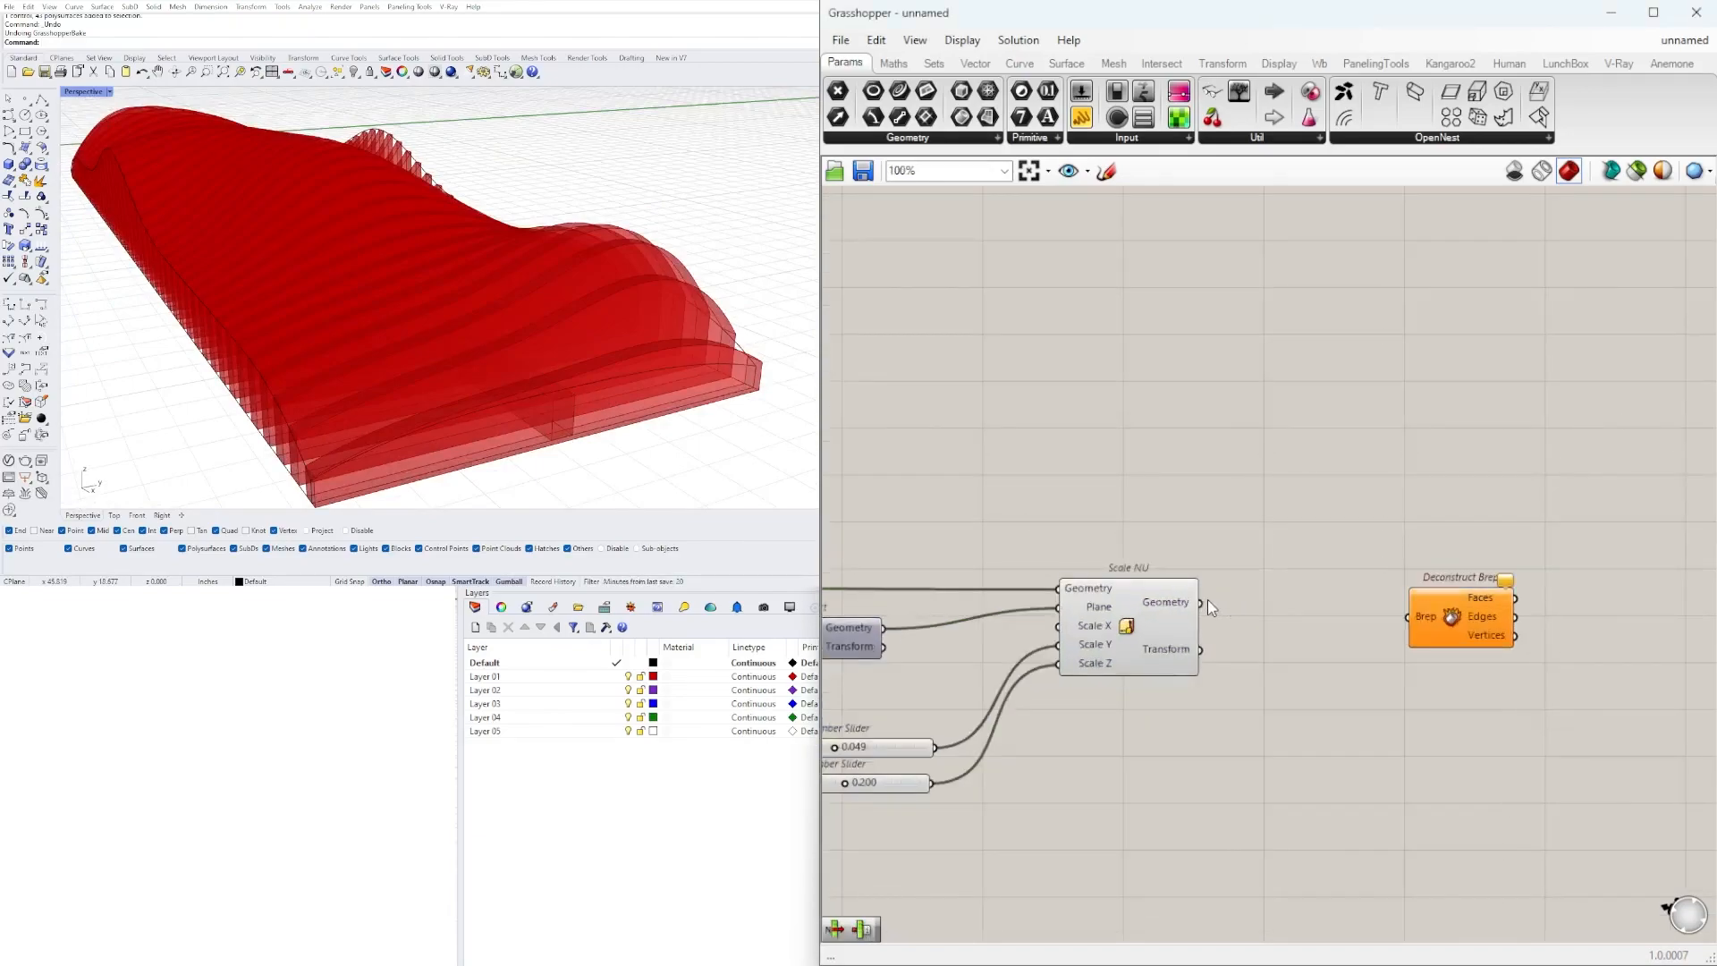
left_click_drag(1384, 610, 1334, 534)
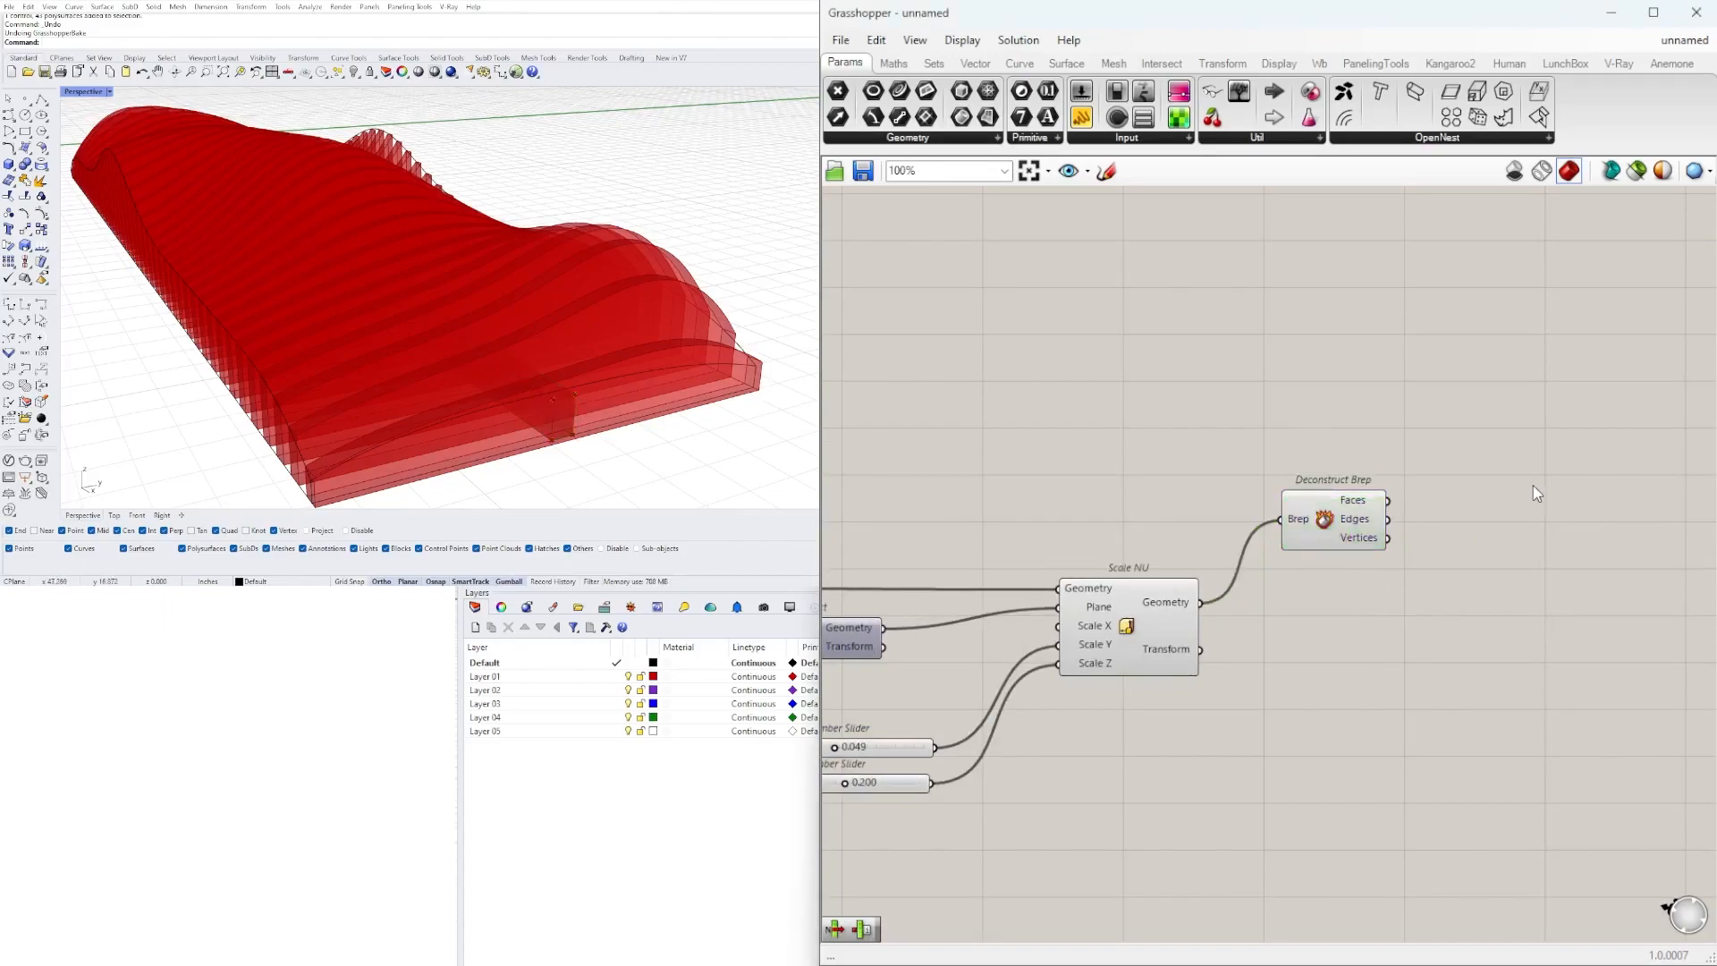
- Add a List Item component and connect Deconstruct Brep's Edges output to its List input
double_click(1533, 485)
type("list item")
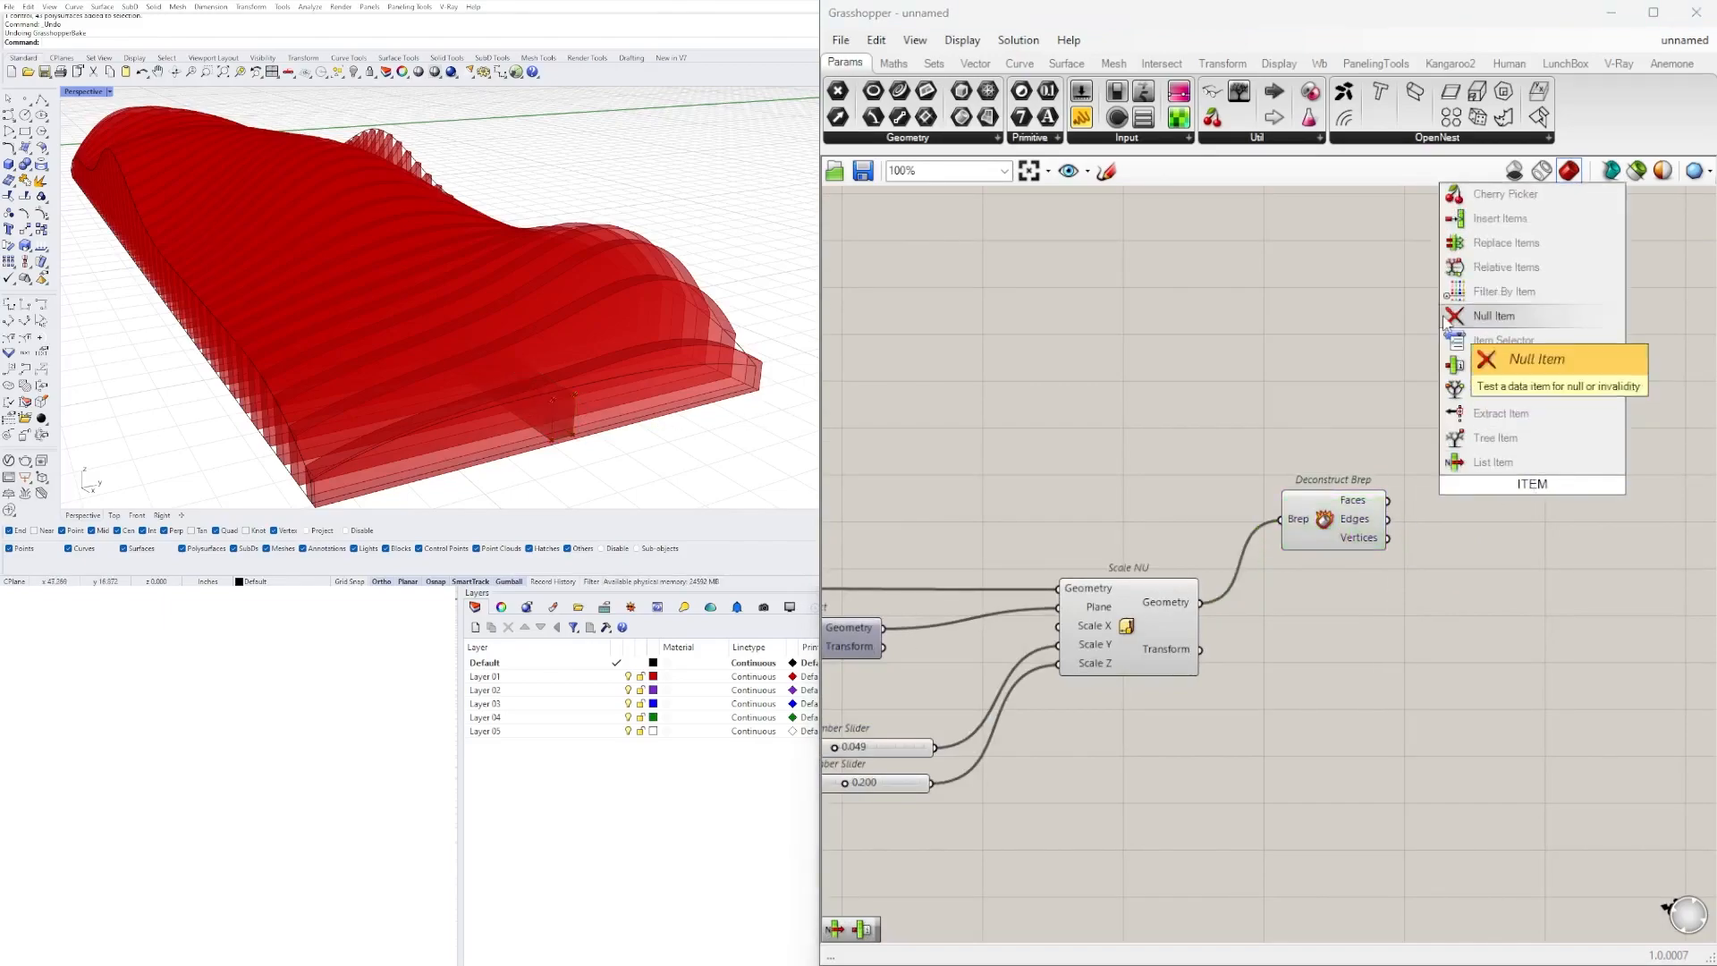
key("Return")
scroll(1389, 505, "up", 2)
right_click_drag(1381, 526, 1353, 498)
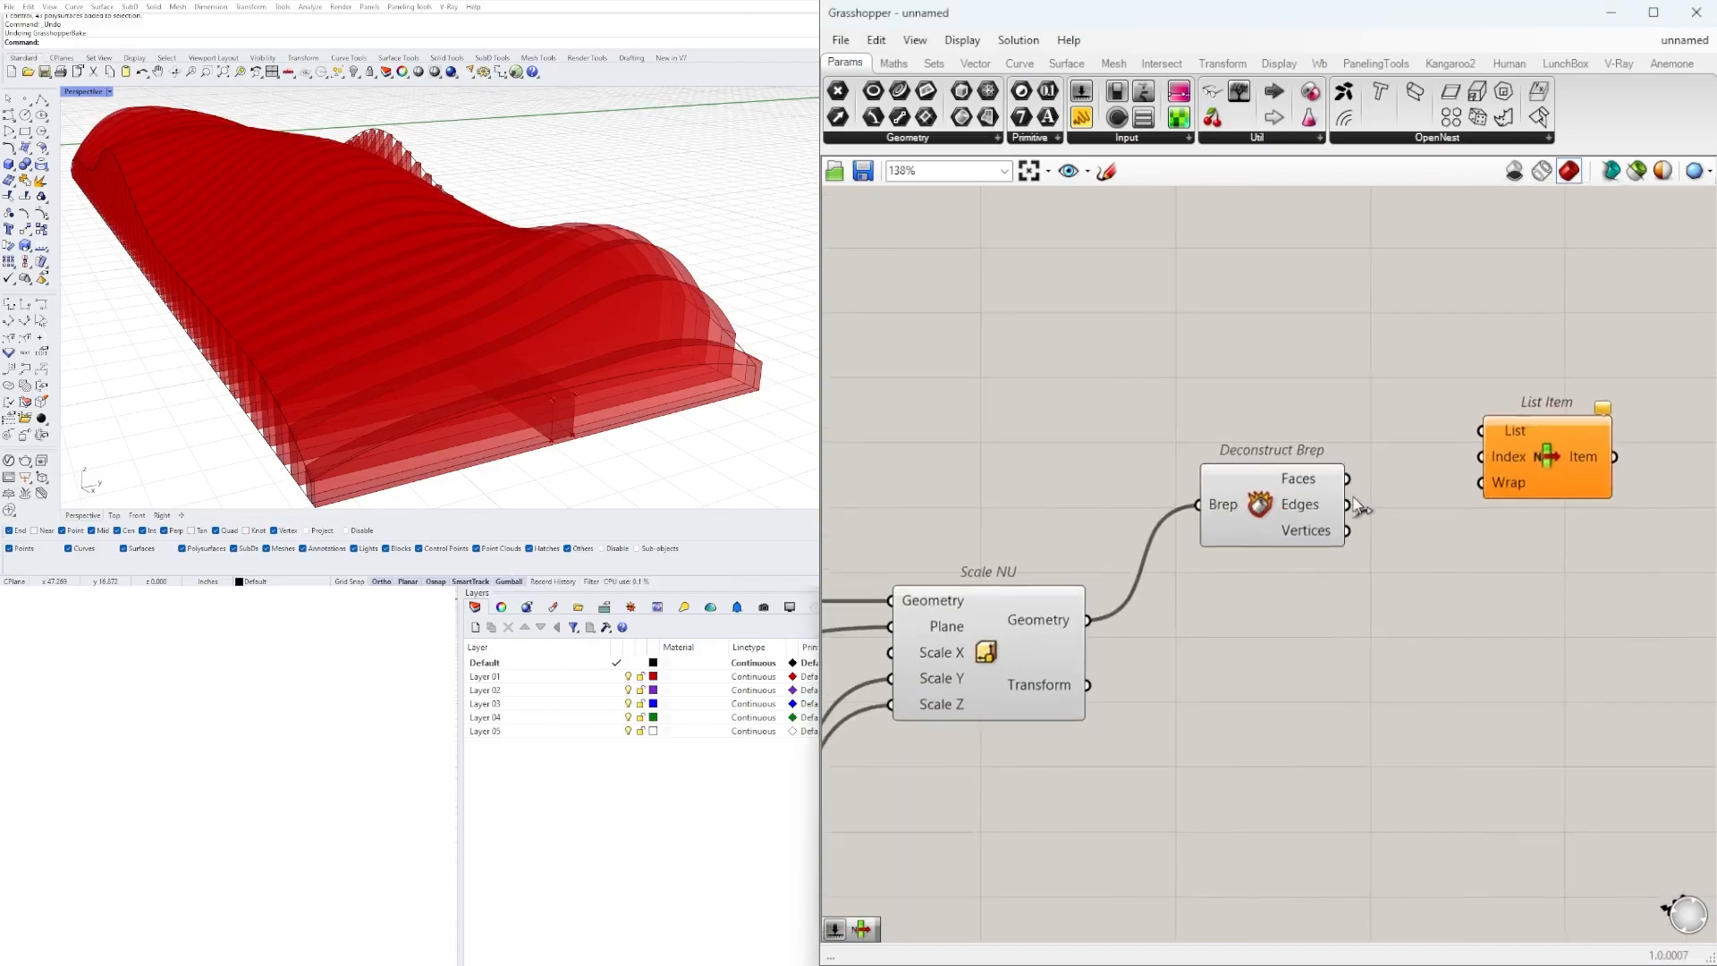
left_click_drag(1489, 429, 1488, 432)
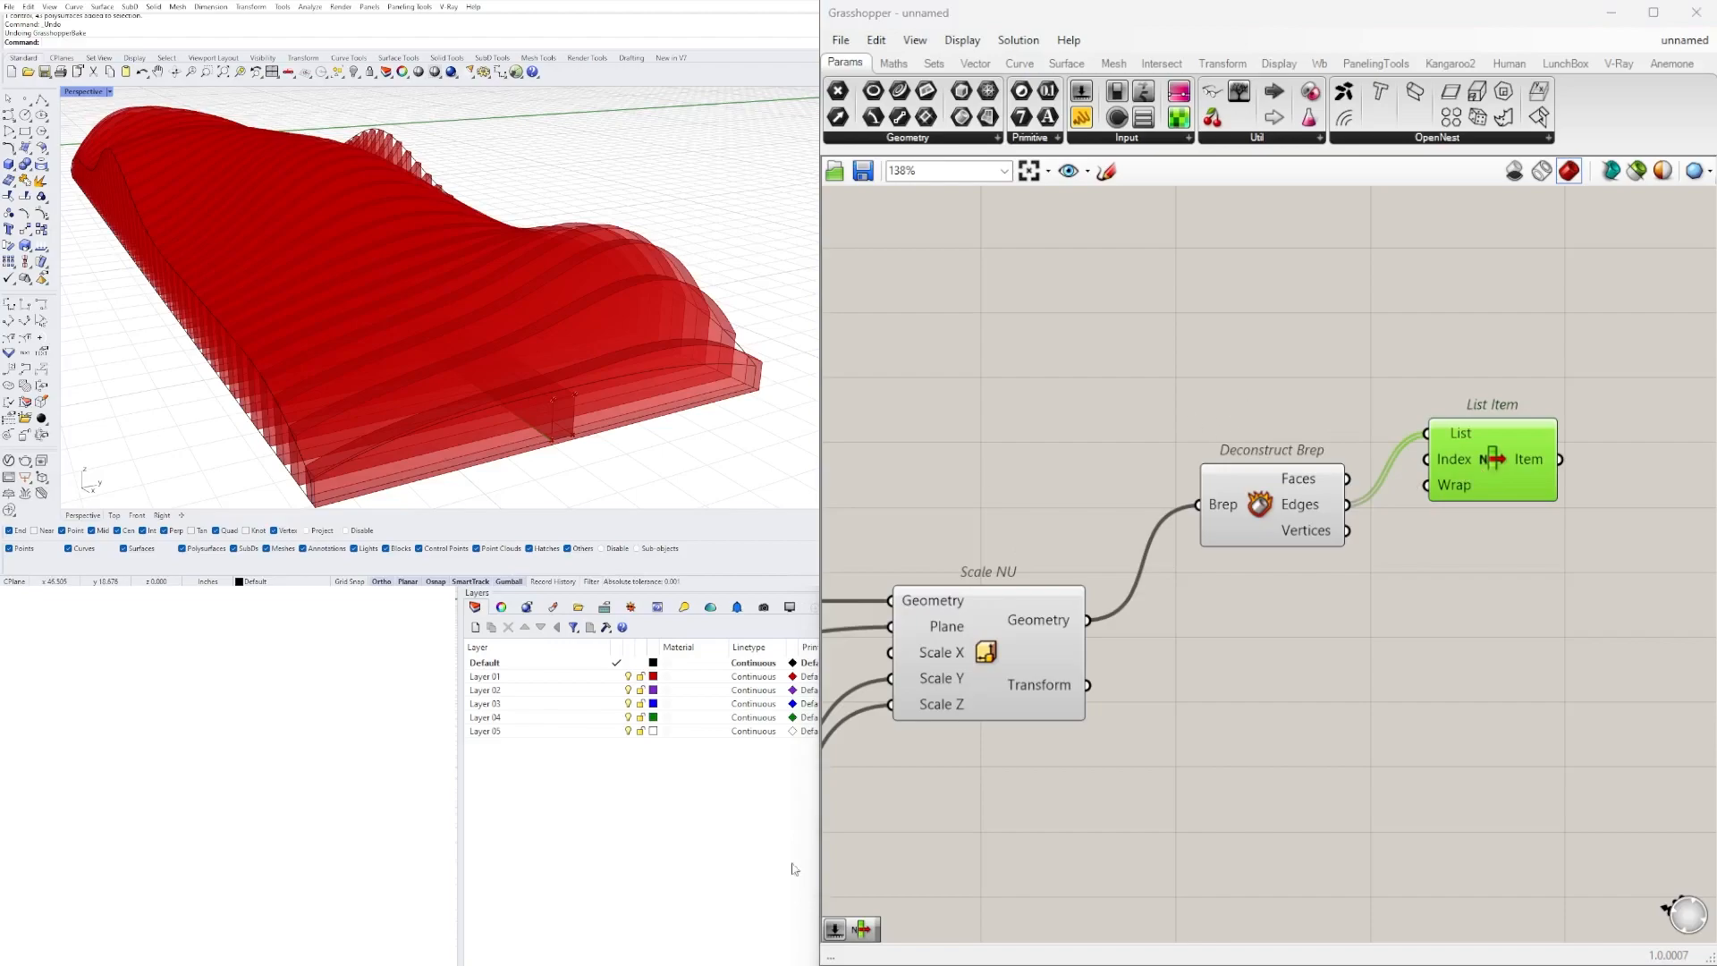
- Add a Number Slider set to 3, connect it to List Item's Index input, and check the edge it picks
double_click(1225, 384)
type("Number Slider")
key("Return")
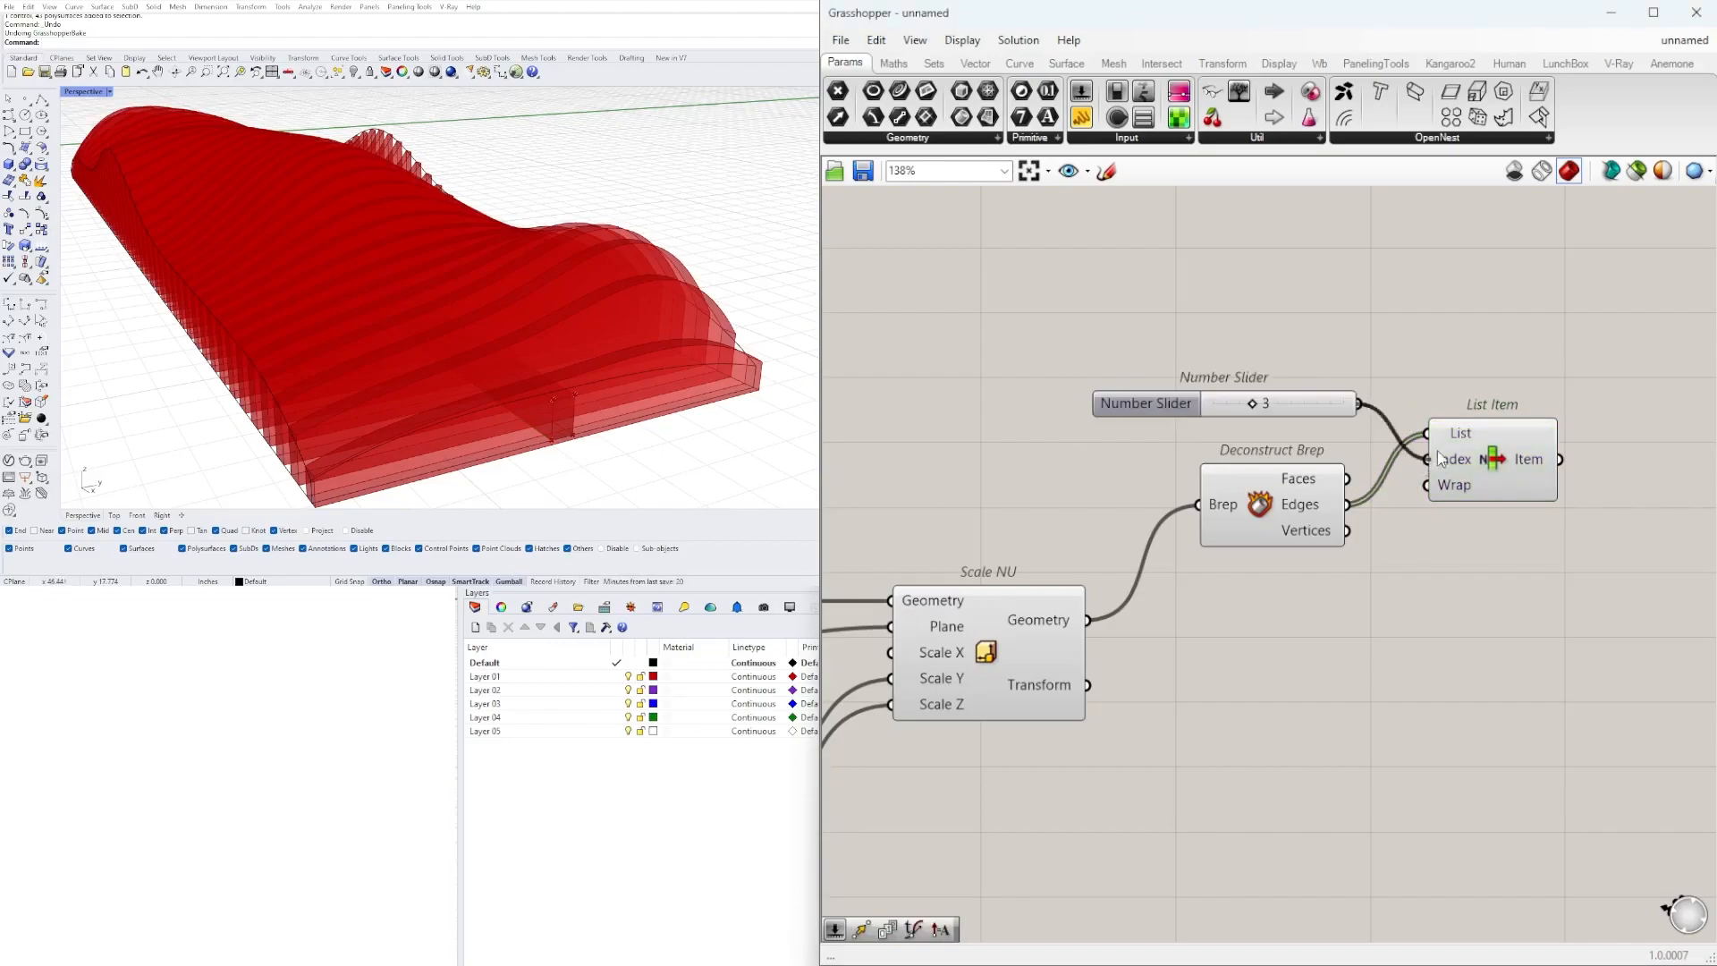
left_click(1477, 446)
right_click_drag(376, 358, 617, 385)
scroll(590, 389, "down", 8)
scroll(577, 399, "up", 9)
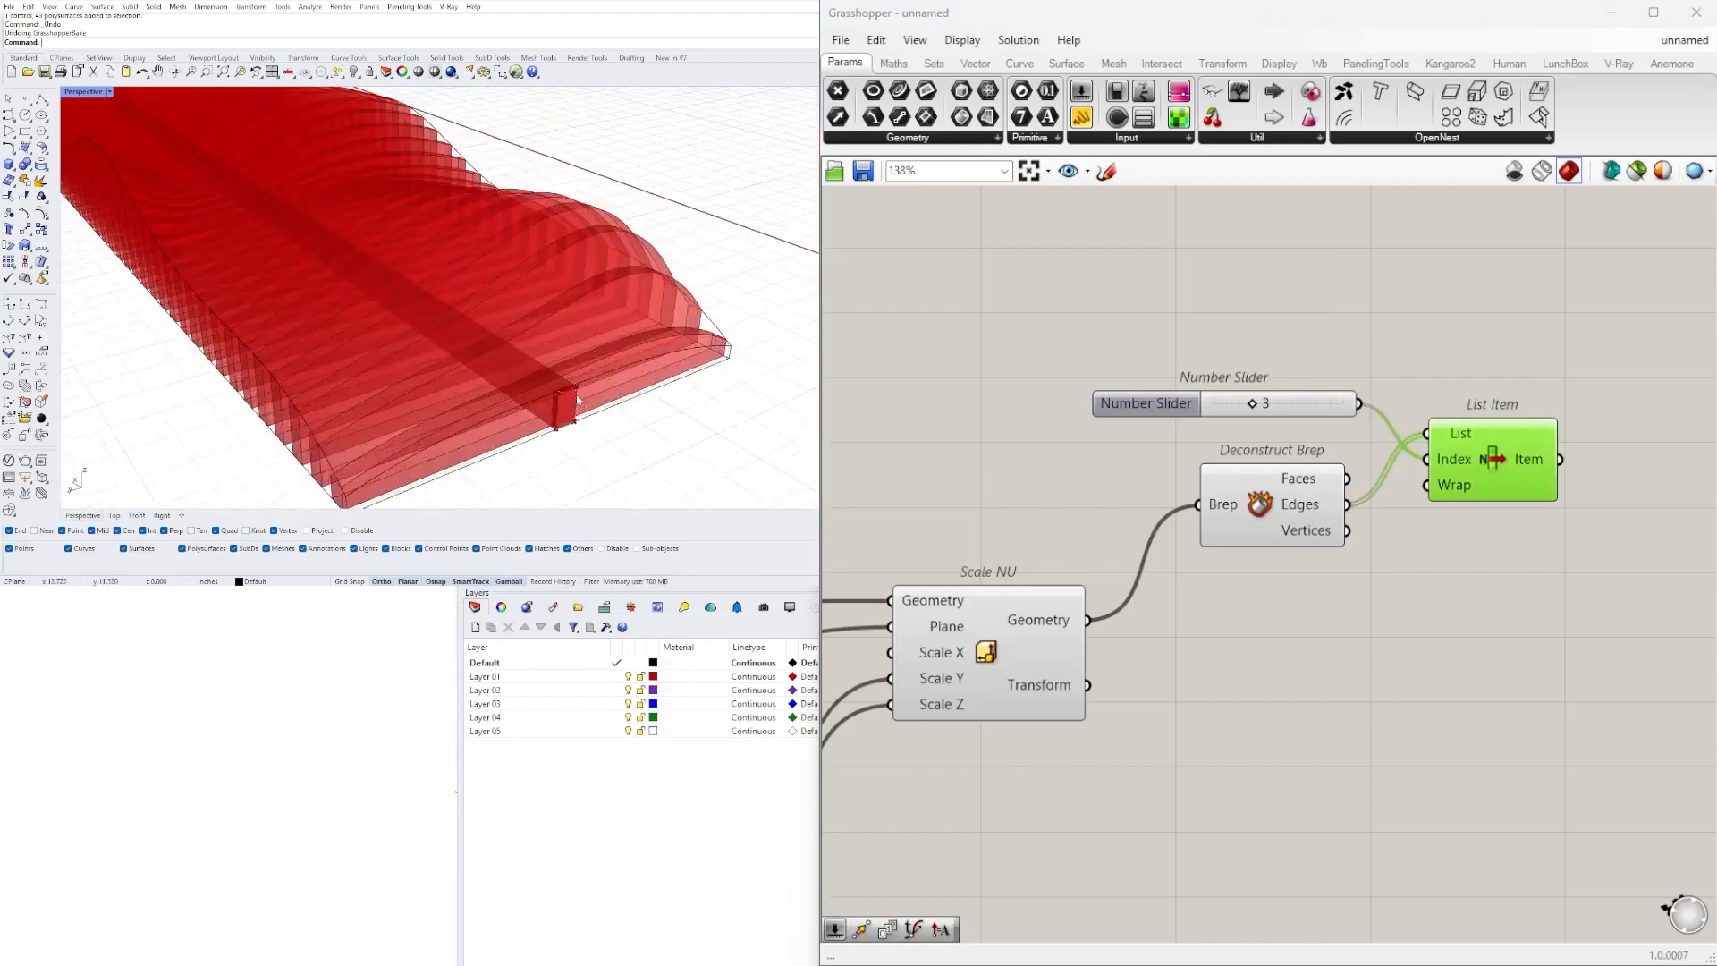
- Try index values 2, 4 and 7 on the List Item slider, checking which box edge each one picks
scroll(1273, 482, "up", 4)
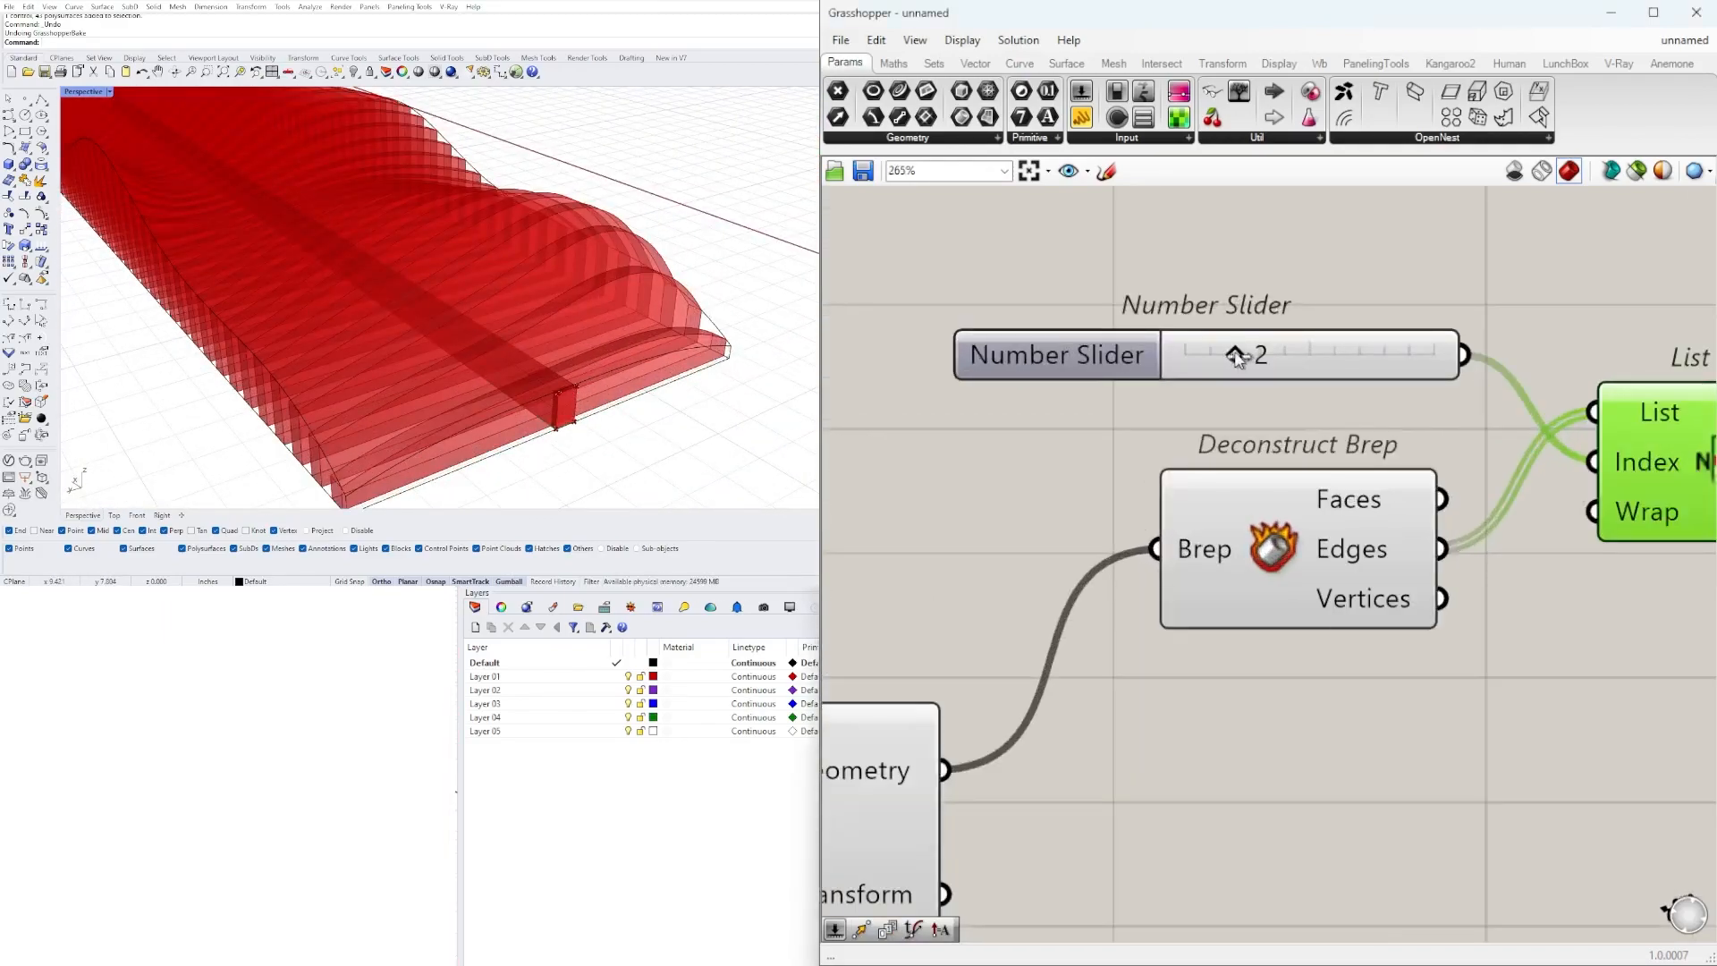
scroll(501, 295, "down", 7)
right_click_drag(465, 290, 792, 284)
scroll(681, 265, "up", 7)
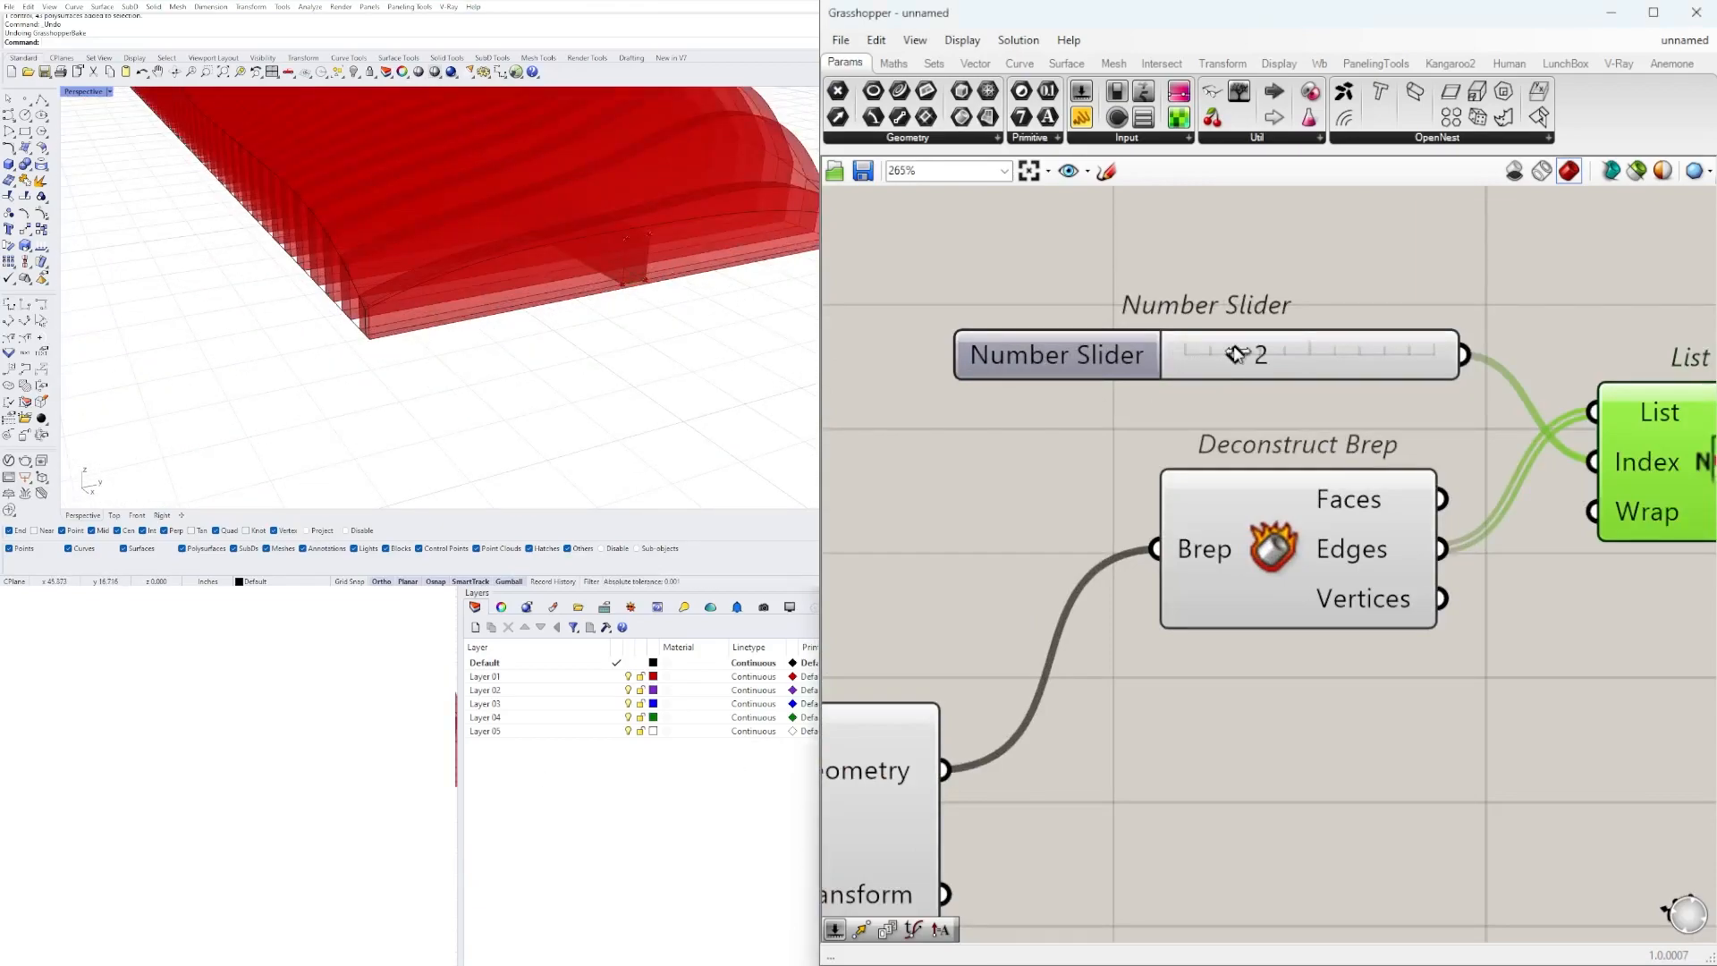
scroll(671, 234, "down", 7)
right_click_drag(661, 235, 712, 239)
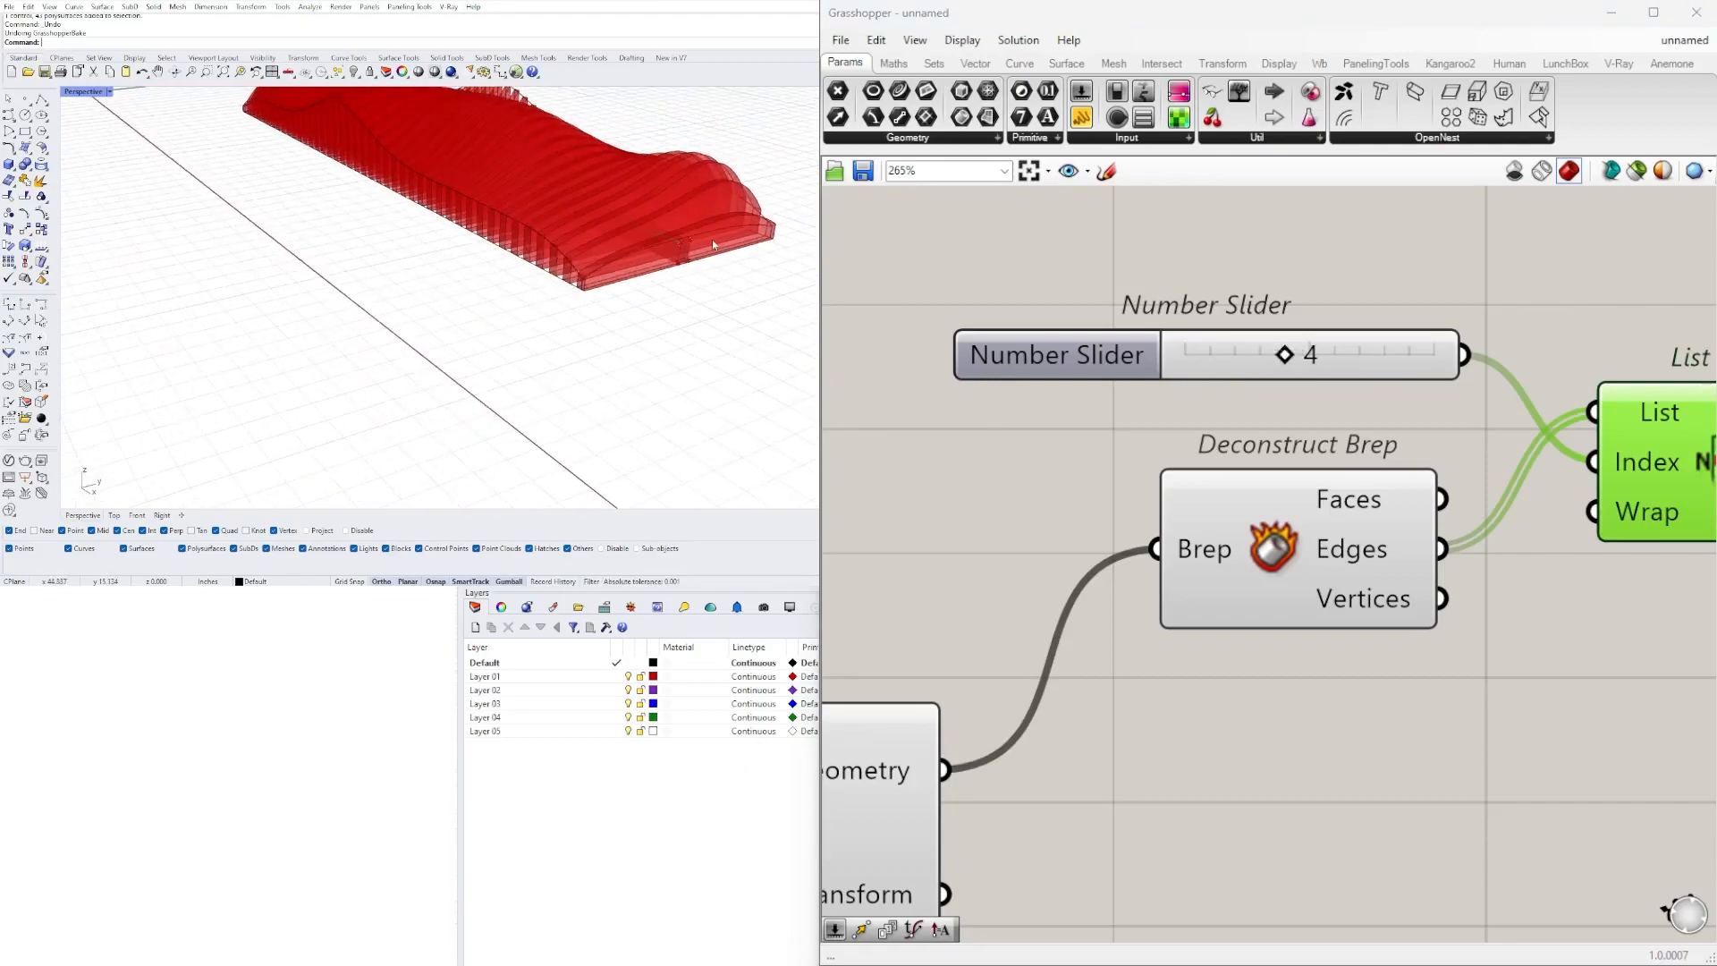
scroll(712, 239, "up", 7)
left_click_drag(1286, 344, 1308, 356)
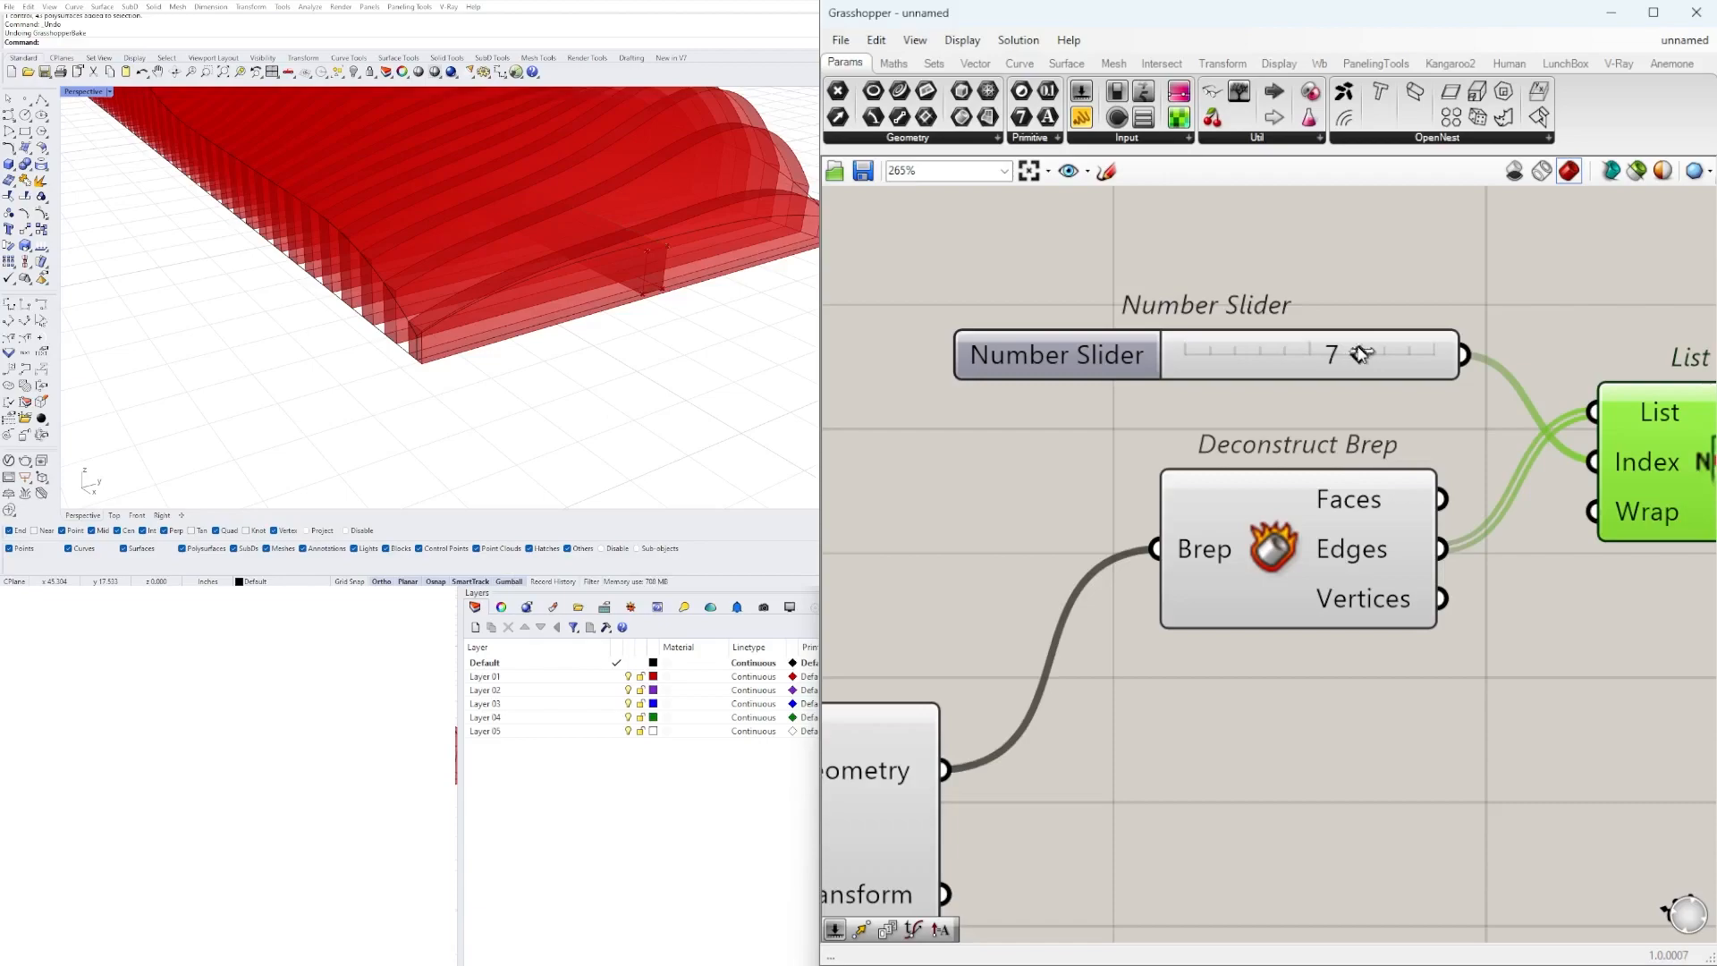
scroll(613, 230, "down", 9)
right_click_drag(614, 231, 272, 272)
scroll(474, 349, "up", 8)
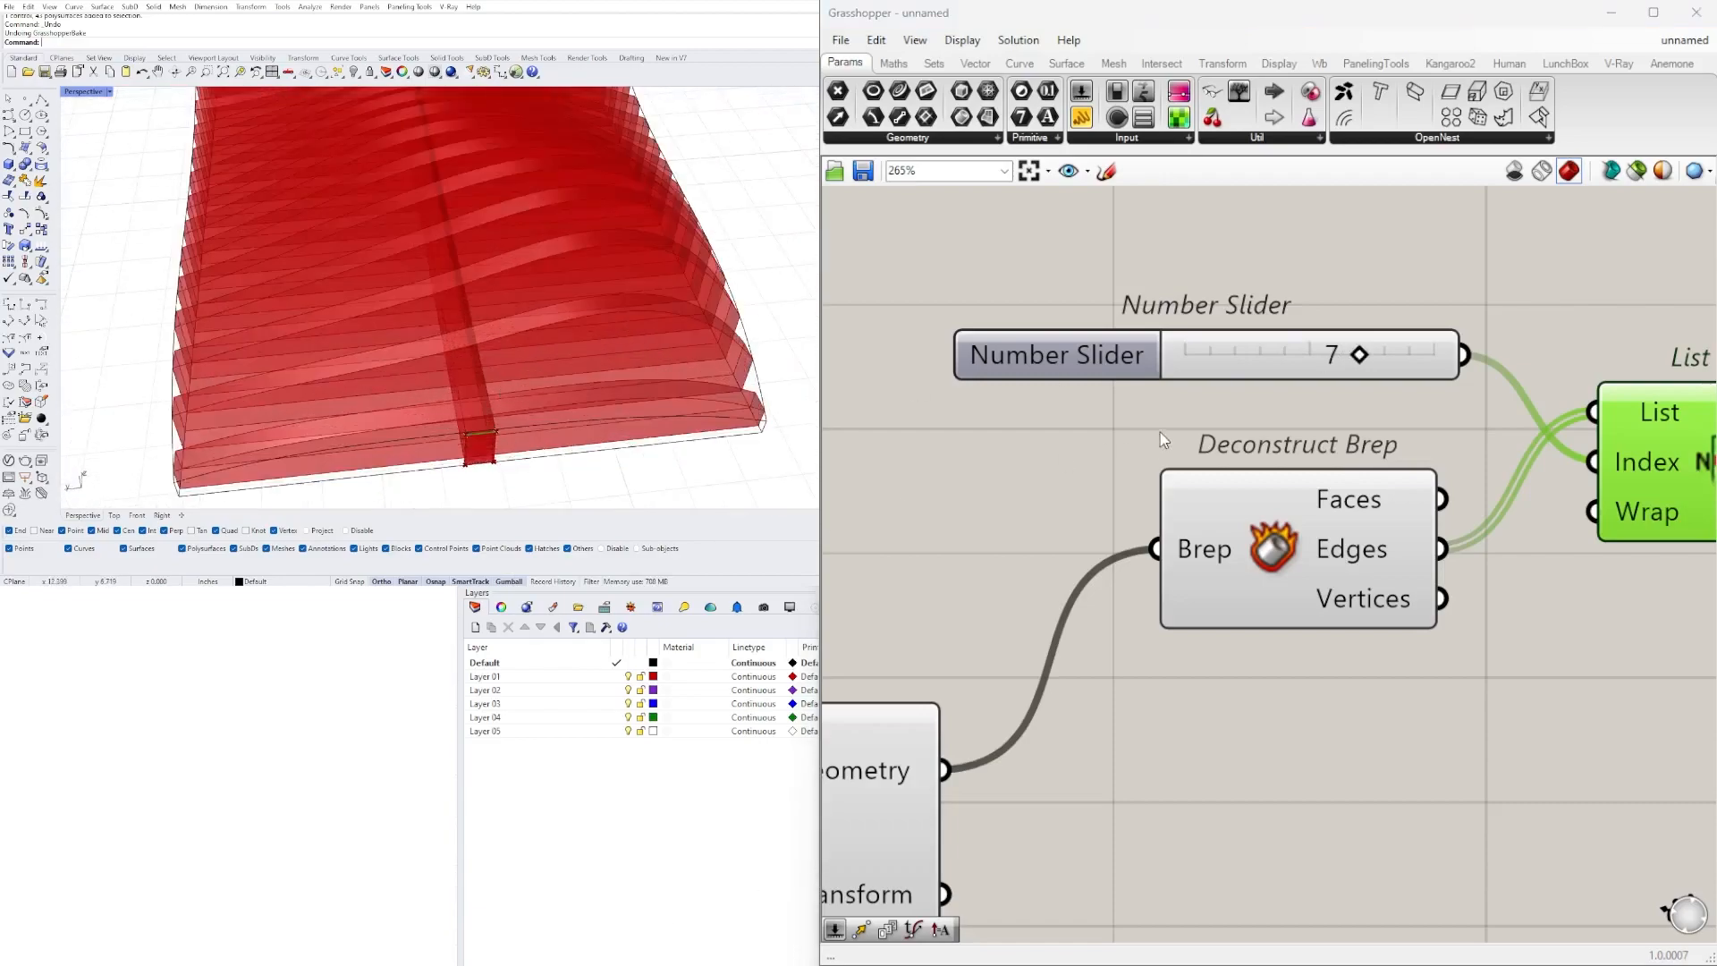
- Set the List Item index slider to 8 to pick a vertical box edge, and align List Item beside Deconstruct Brep
scroll(1389, 362, "down", 5)
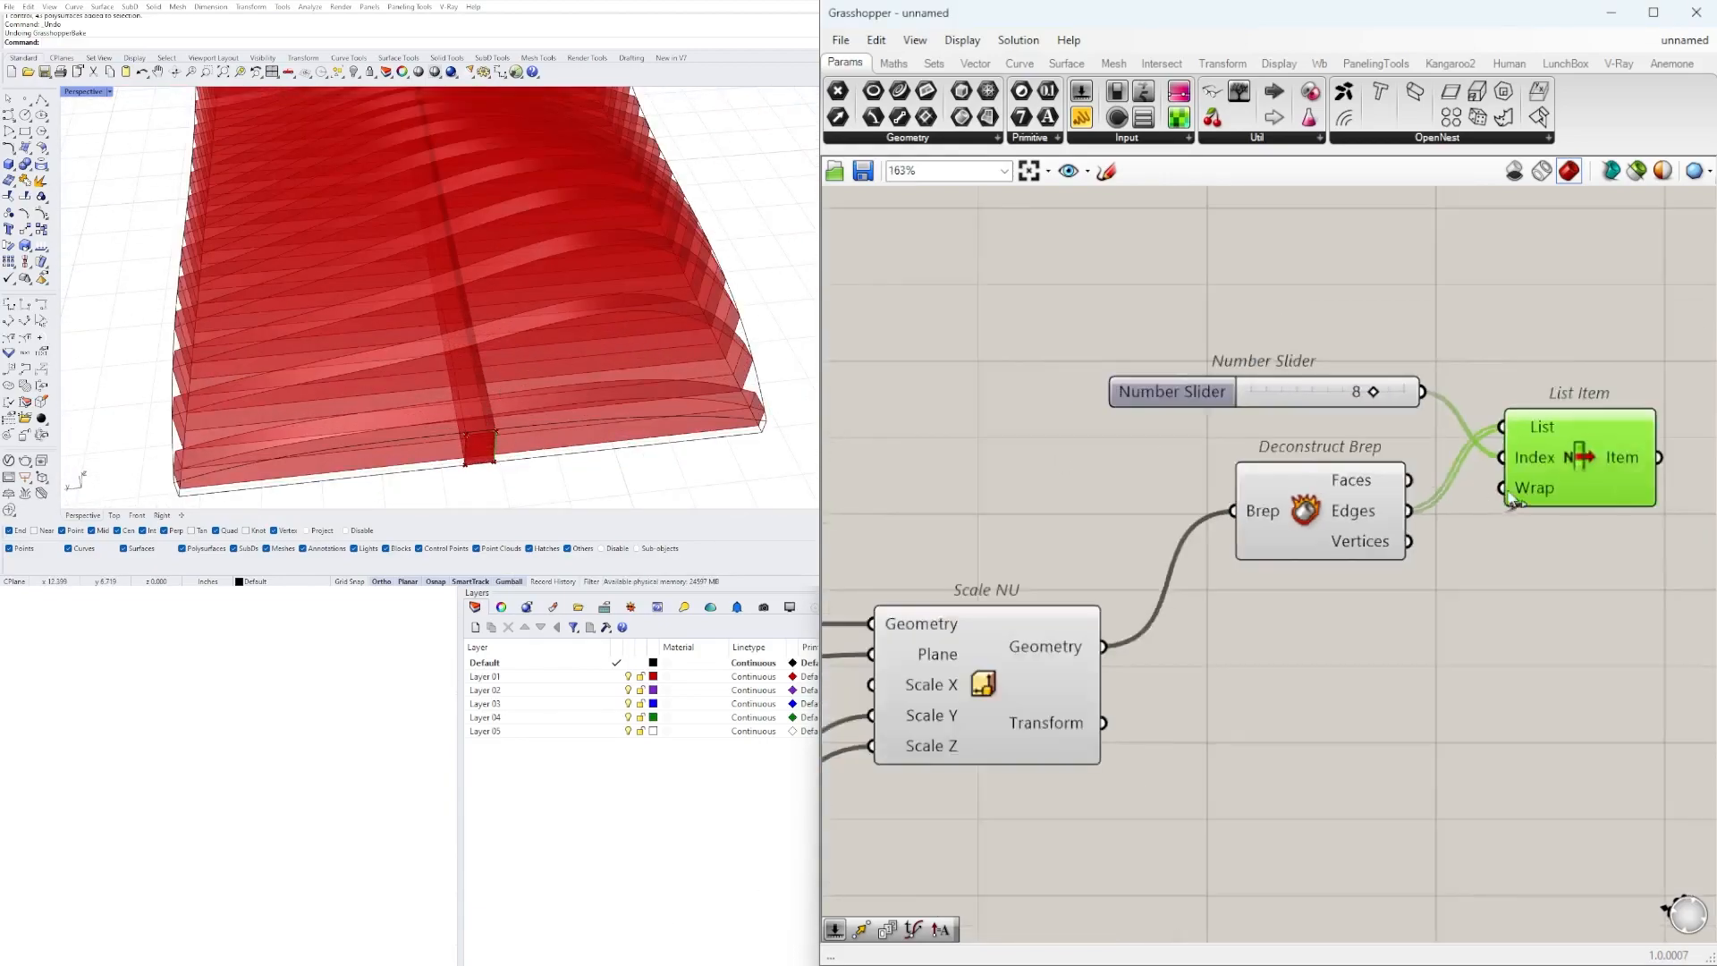
scroll(1456, 464, "up", 4)
right_click_drag(475, 430, 577, 275)
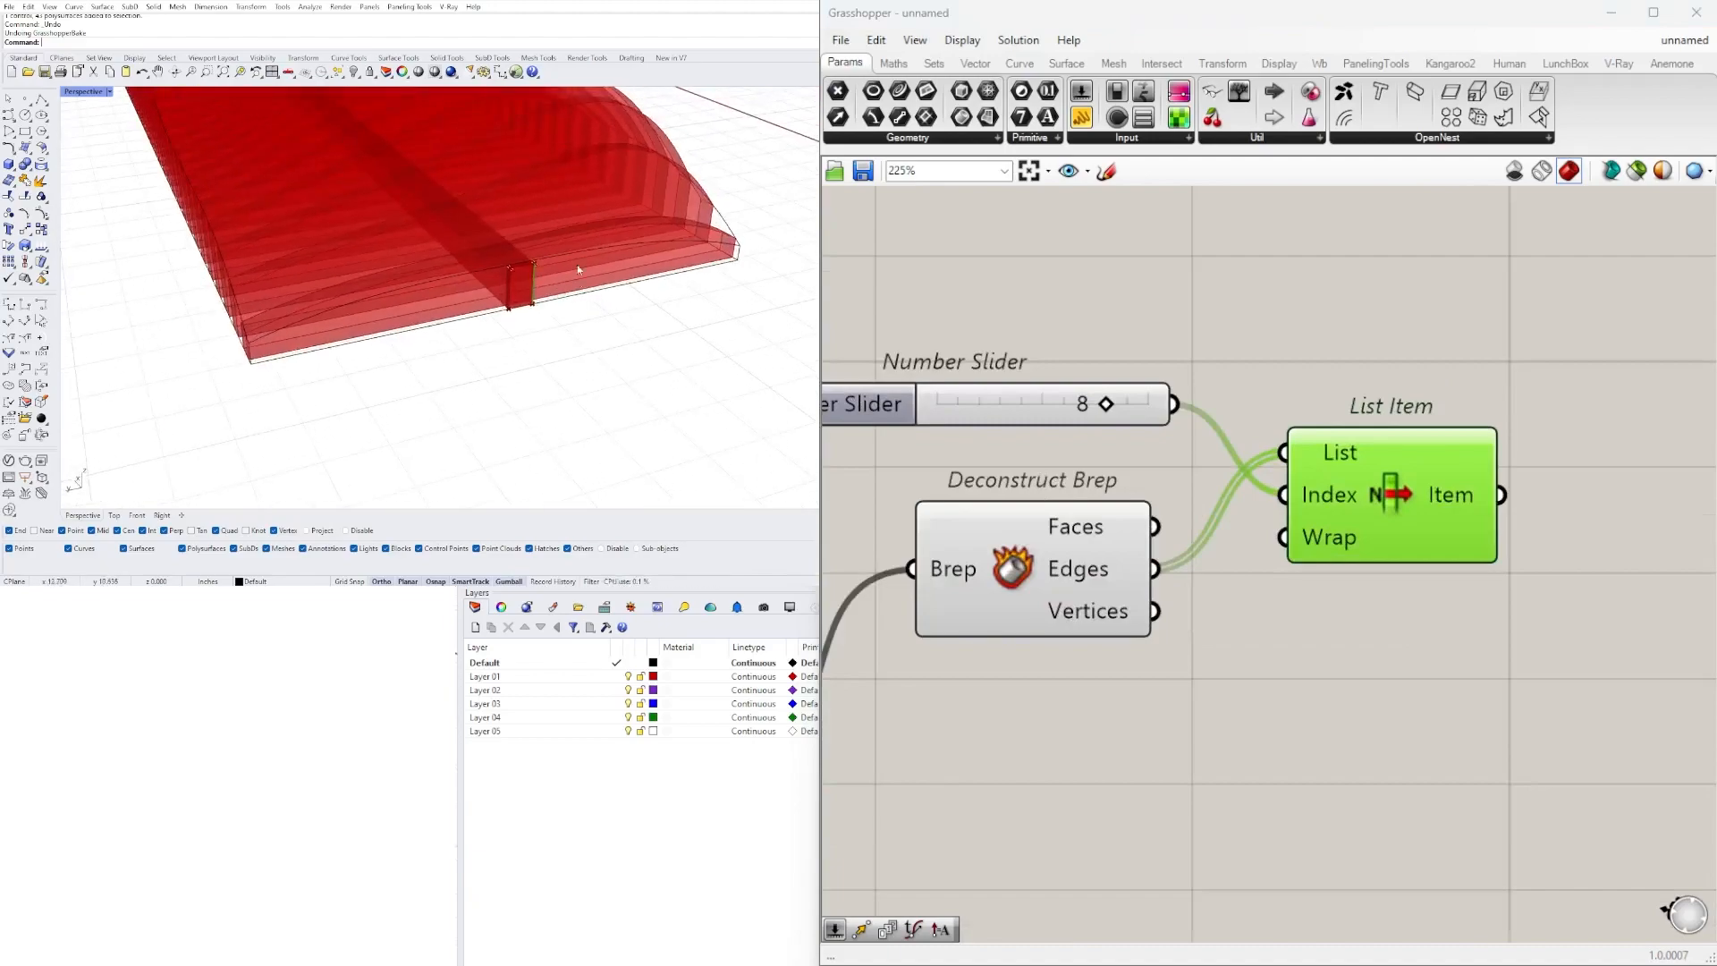
left_click_drag(1422, 534, 1438, 644)
scroll(1304, 617, "down", 3)
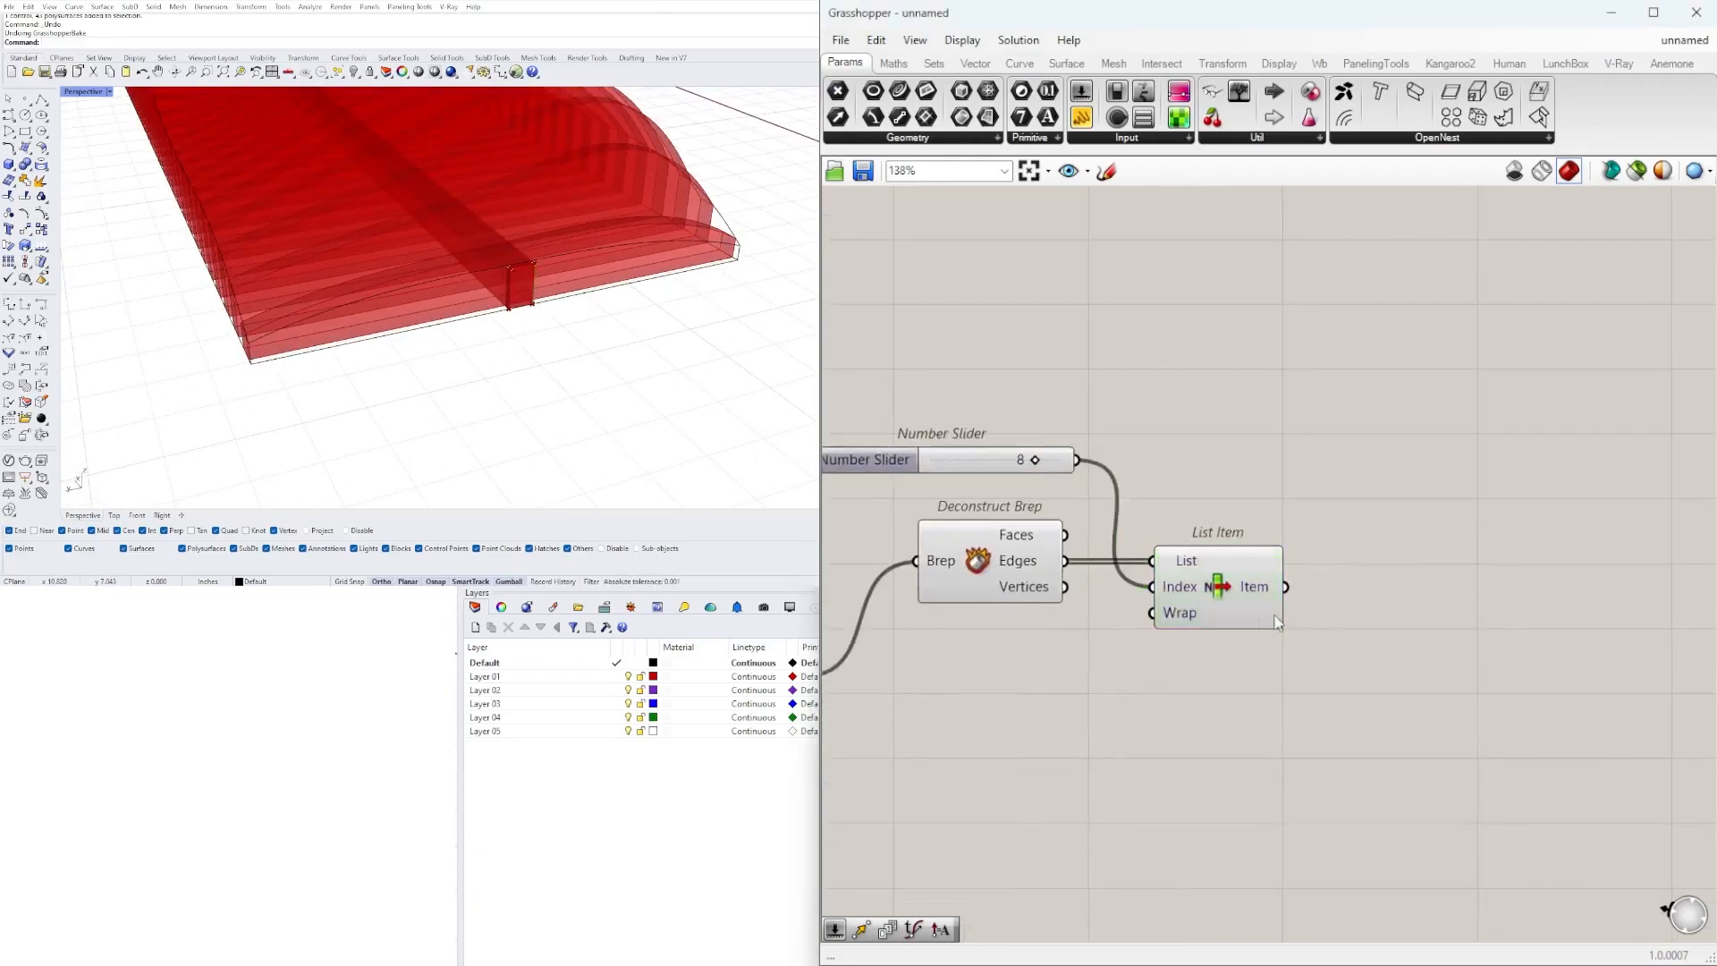
- Add a curve Length component and connect List Item's Item output to its Curve input
double_click(1365, 577)
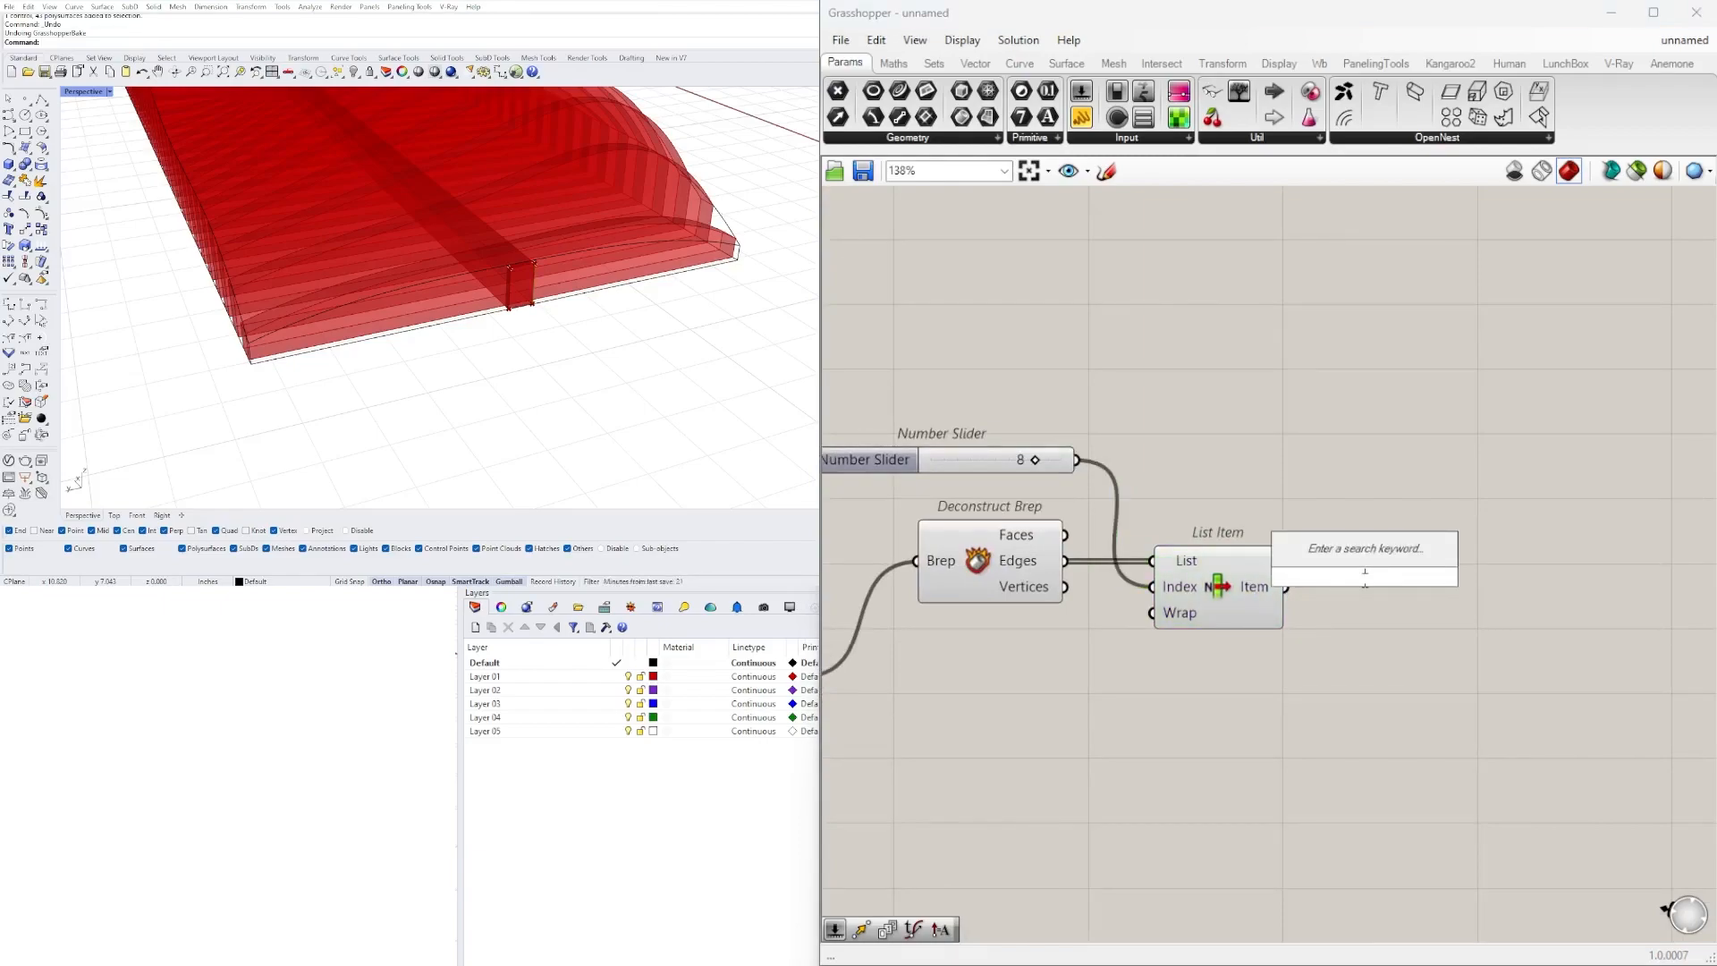
type("LENG")
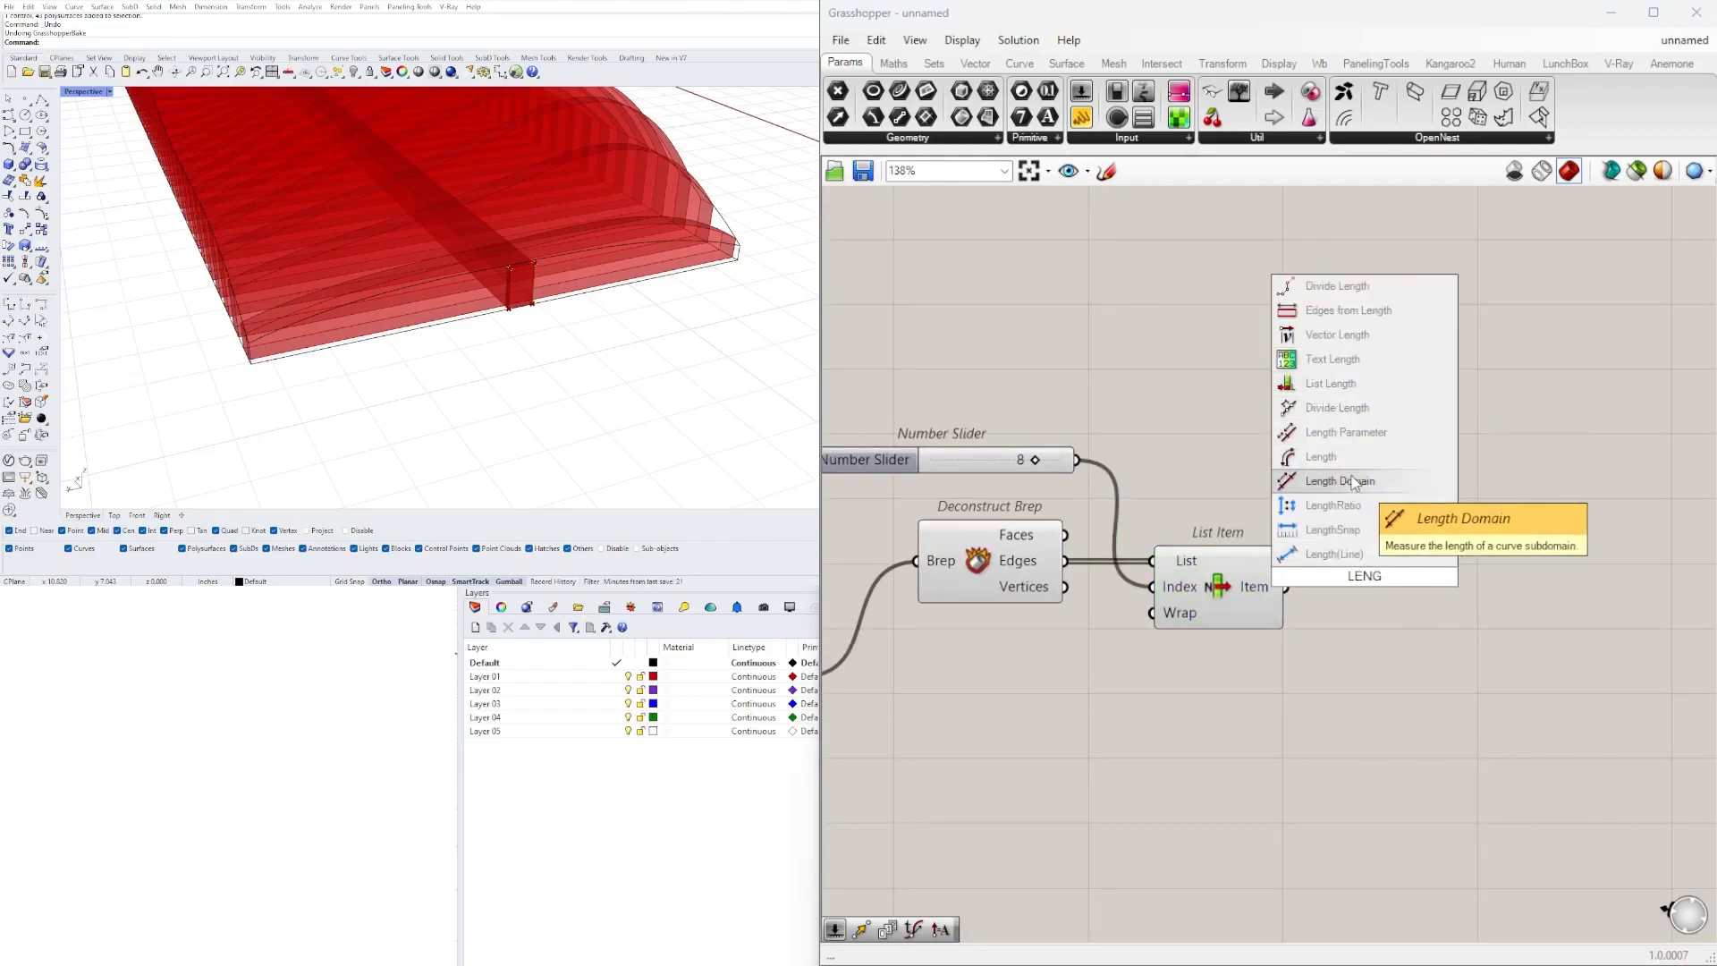
left_click(1328, 457)
left_click_drag(1359, 573, 1369, 580)
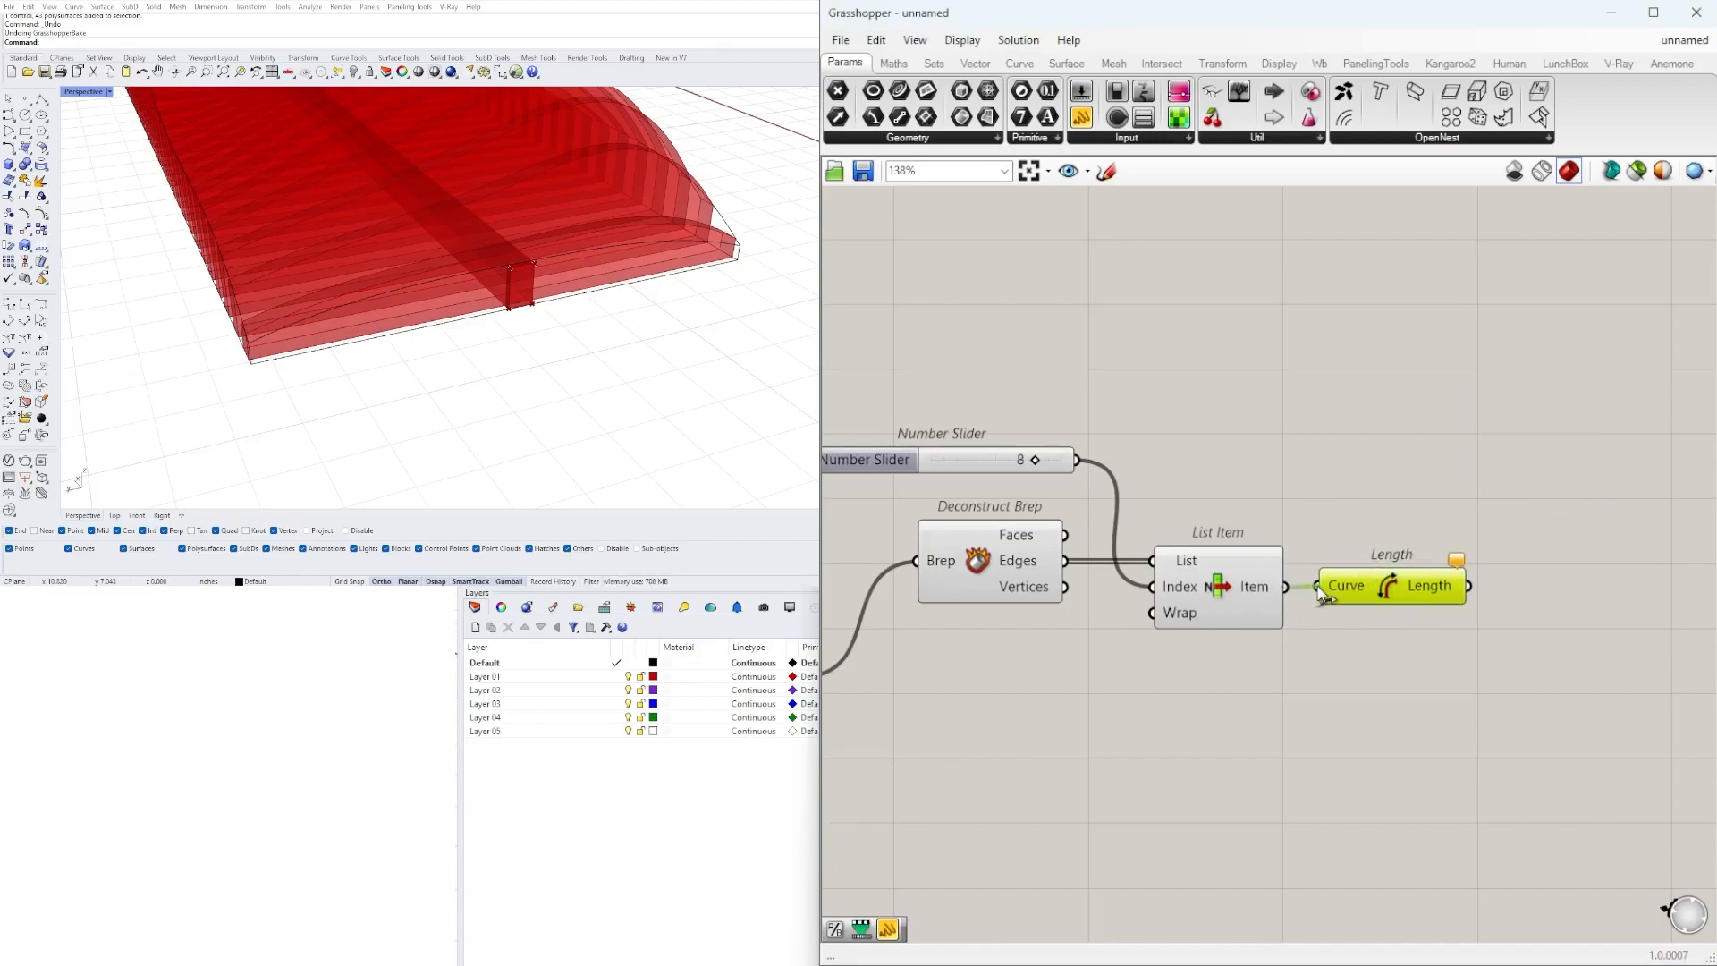
right_click_drag(1565, 565, 1329, 532)
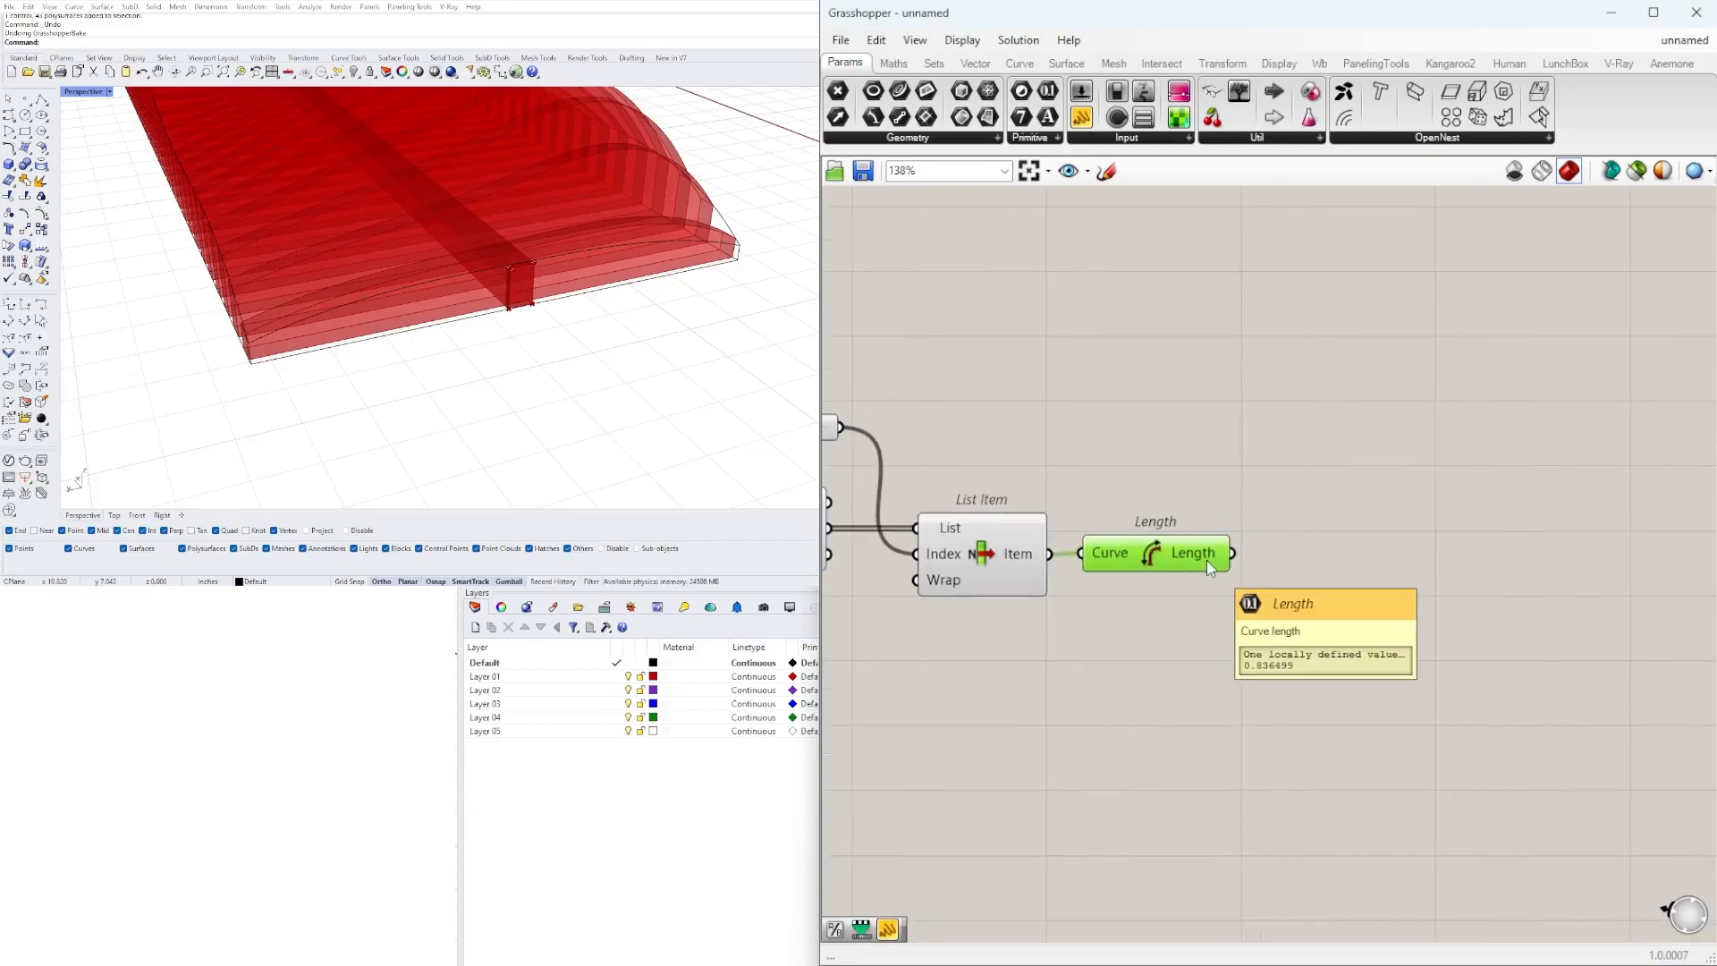
- Add a Division component and connect the Length output to its A input
left_click(1393, 576)
double_click(1394, 575)
type("/")
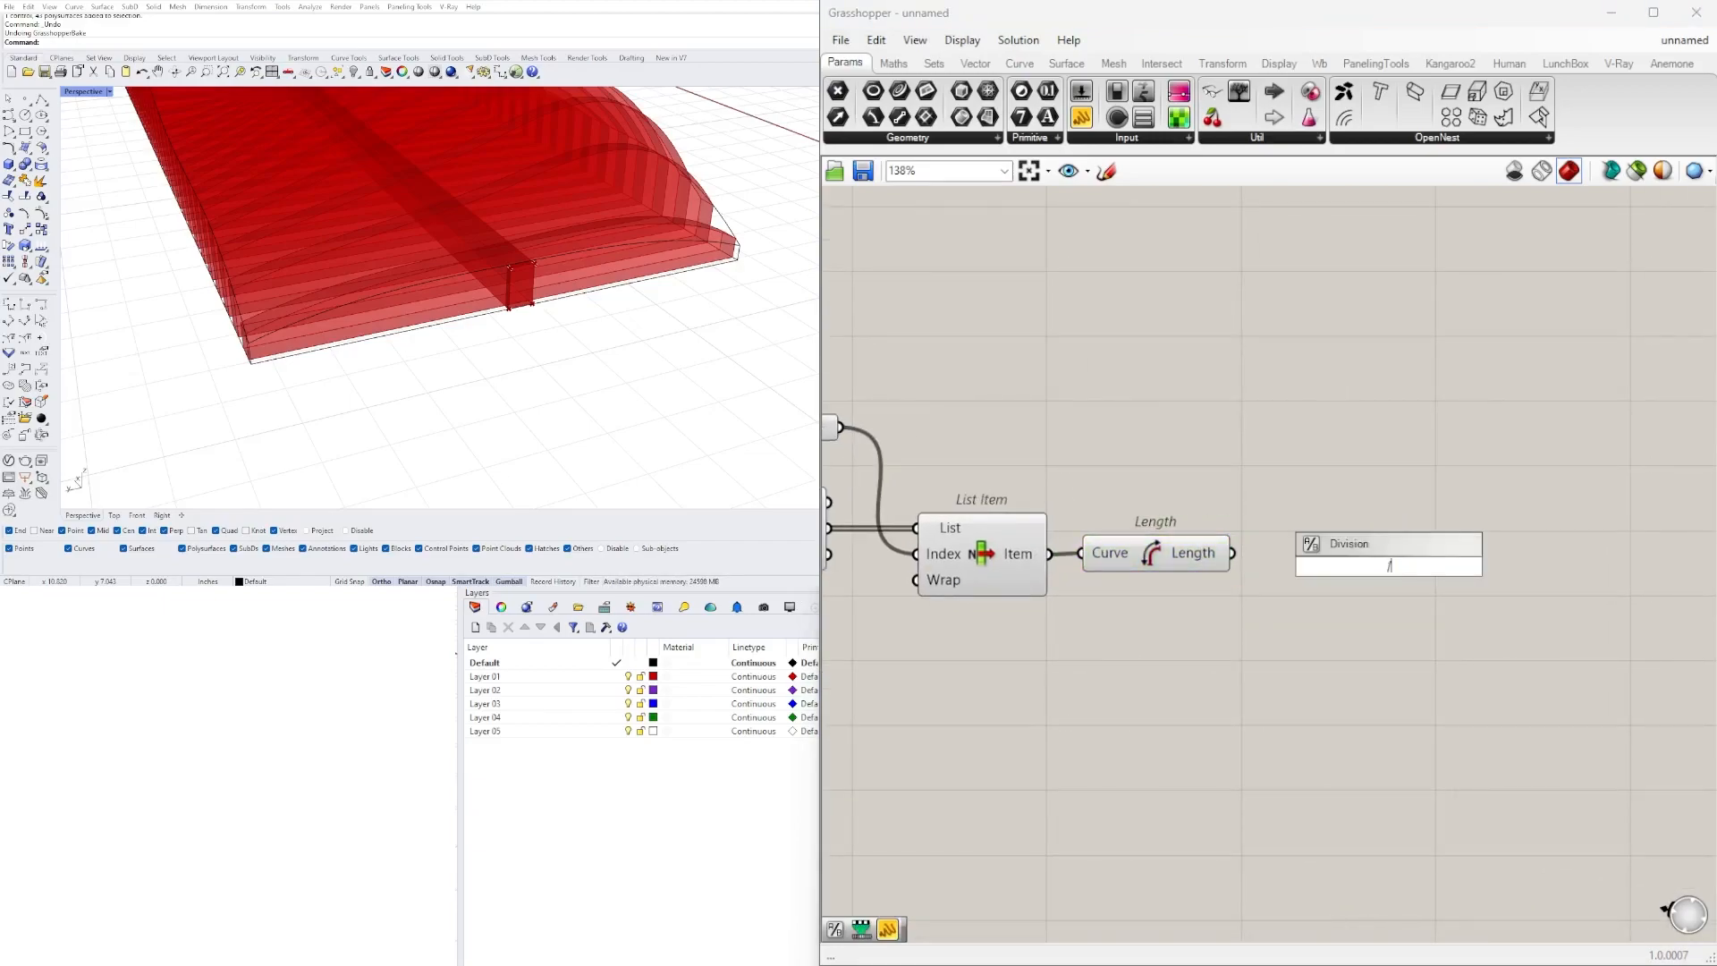
key("Return")
left_click_drag(1236, 554, 1323, 565)
scroll(1342, 568, "down", 2)
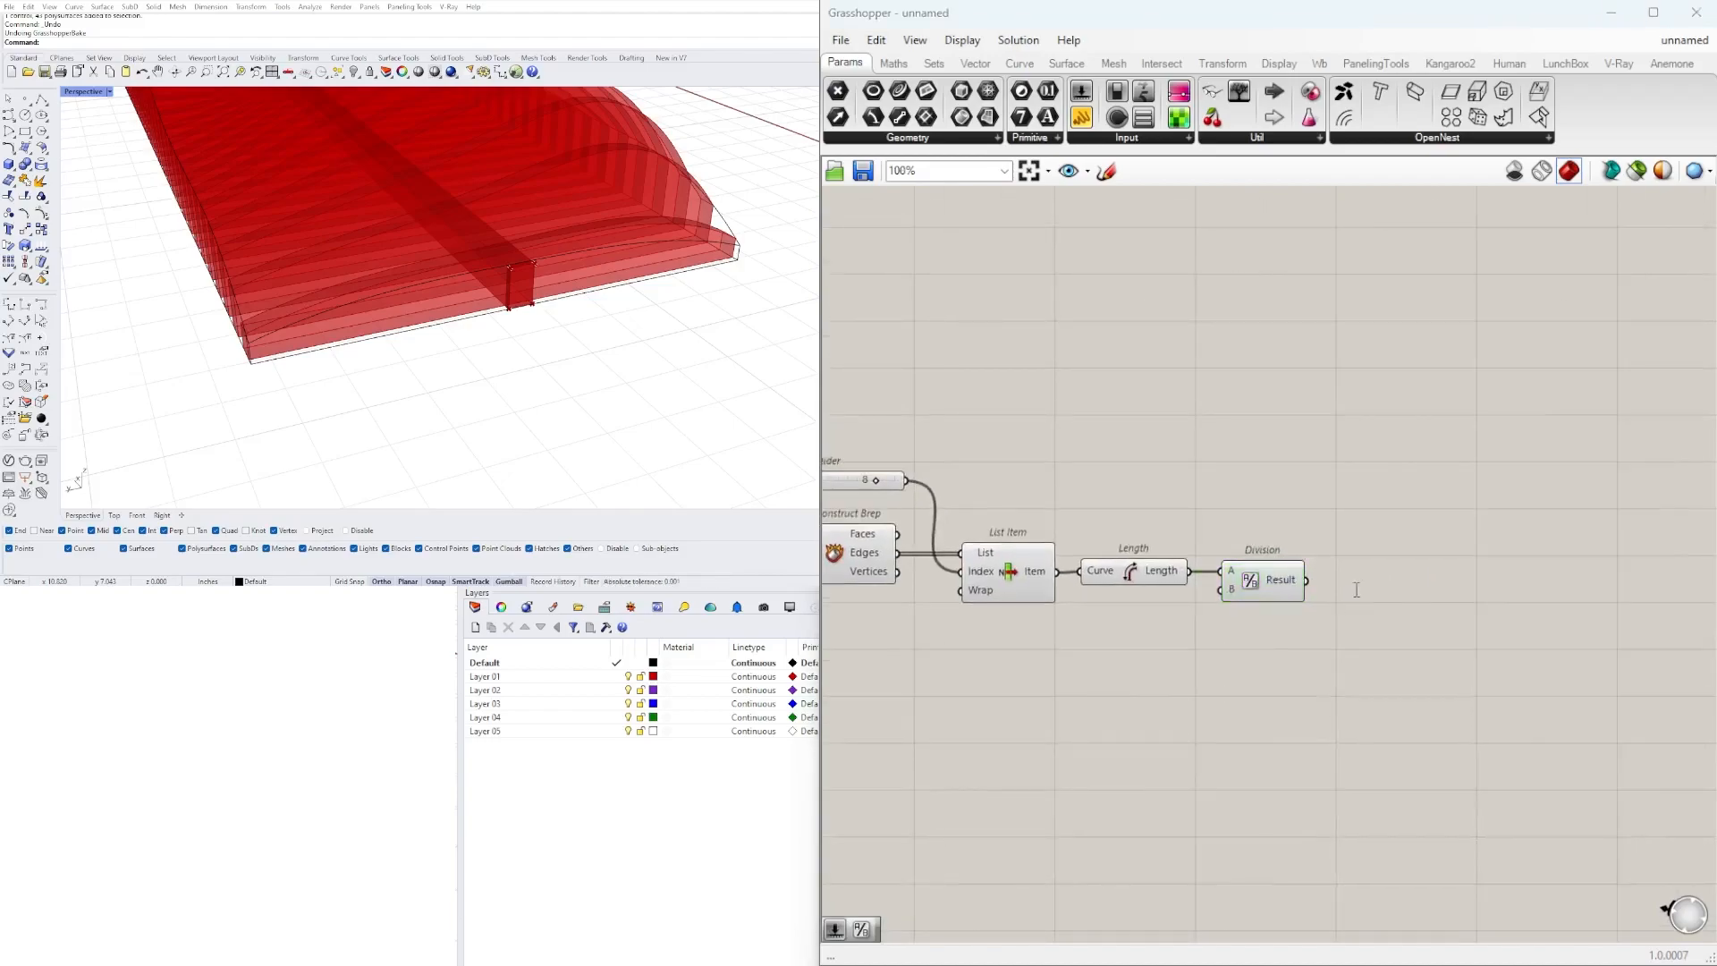
- Add a Unit Z component and connect Division's Result output to its Factor input
double_click(1356, 591)
type("unit z")
key("Return")
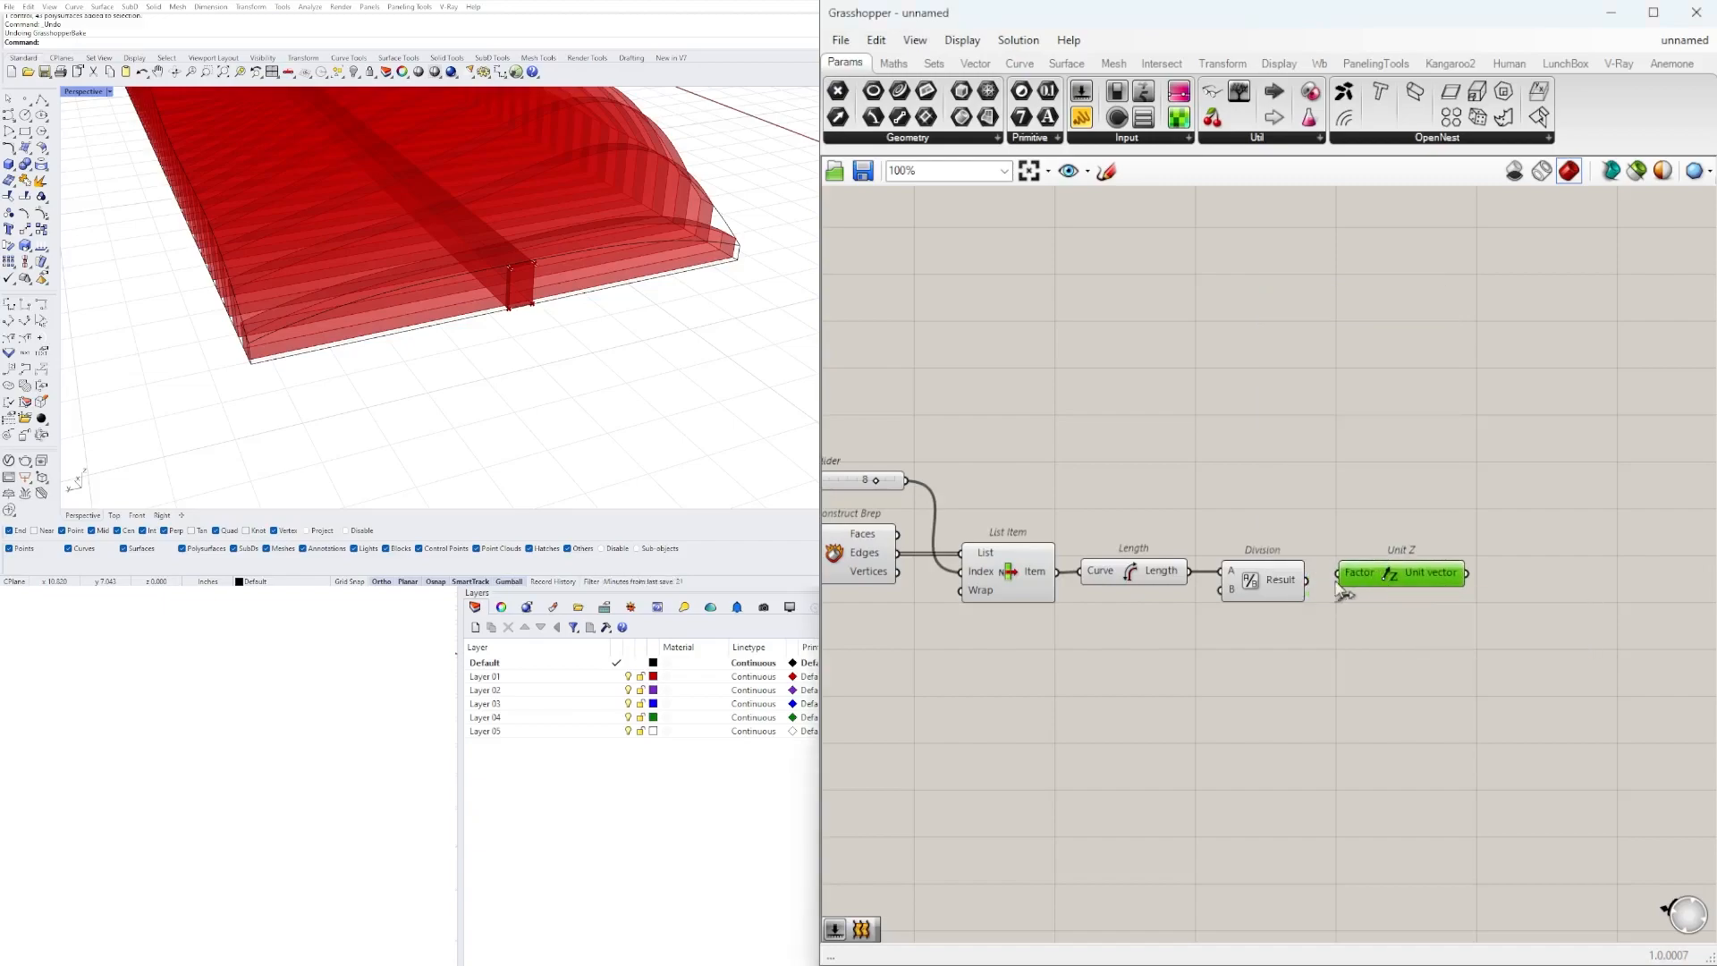
scroll(1141, 617, "down", 1)
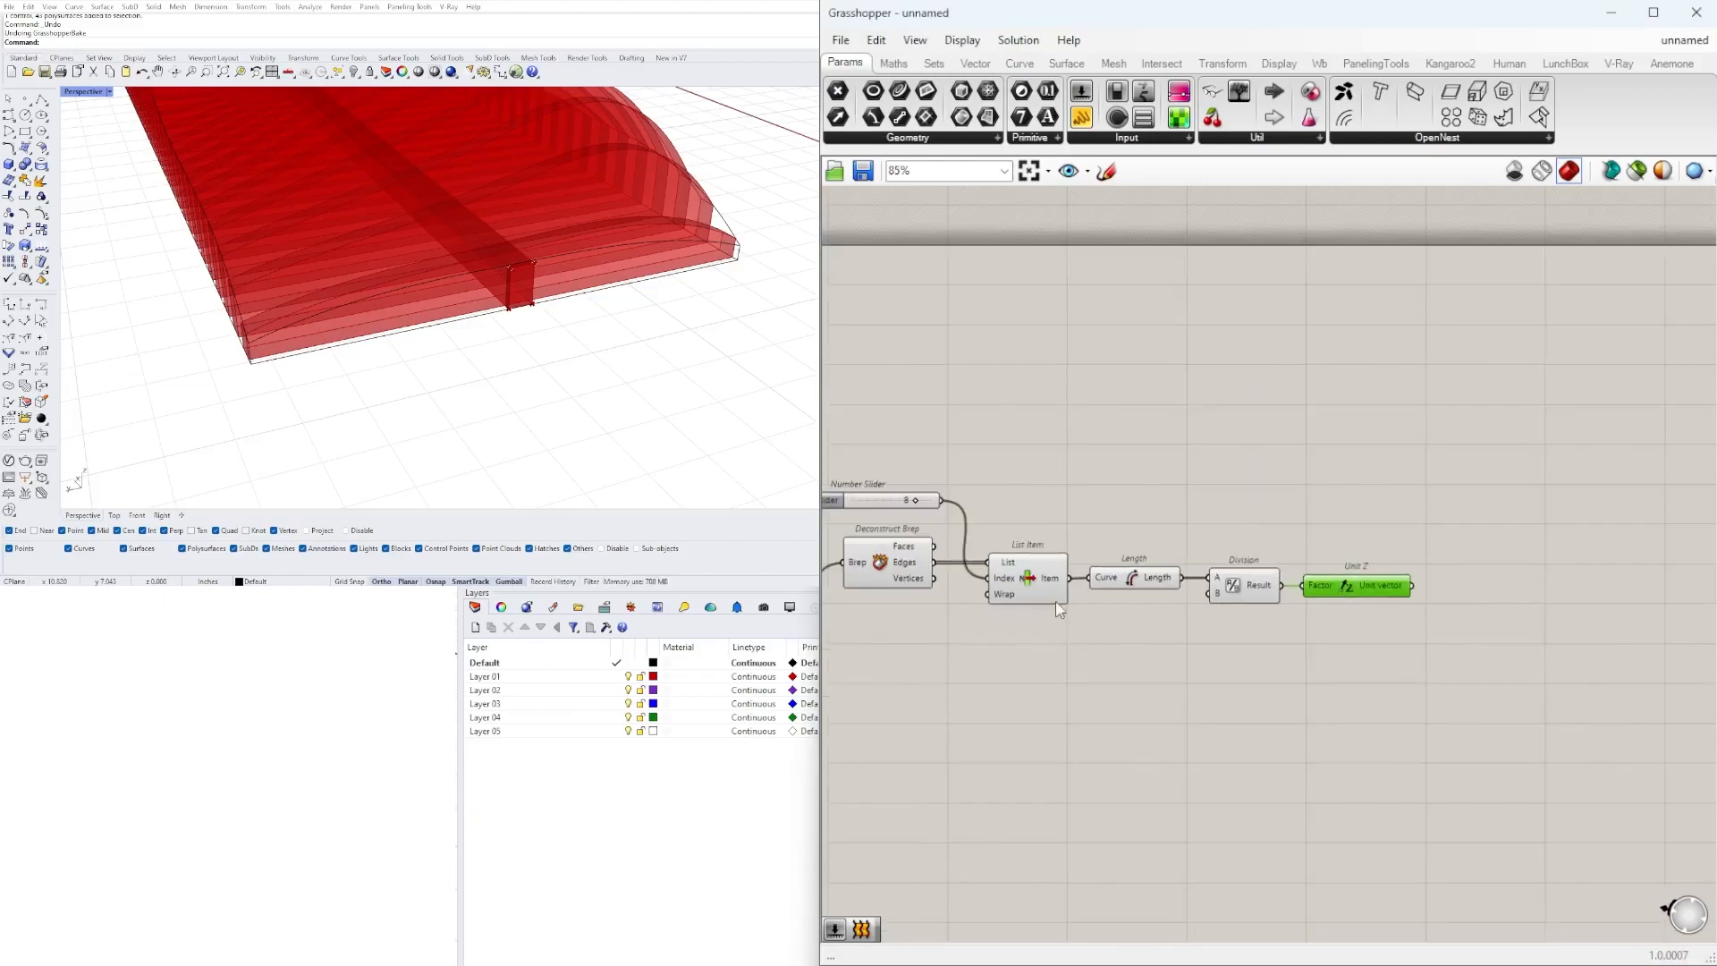
- Add a Move component beside the Extrude component
right_click_drag(1055, 614, 1339, 563)
left_click(1008, 611)
scroll(1008, 611, "down", 3)
right_click_drag(832, 741, 1124, 619)
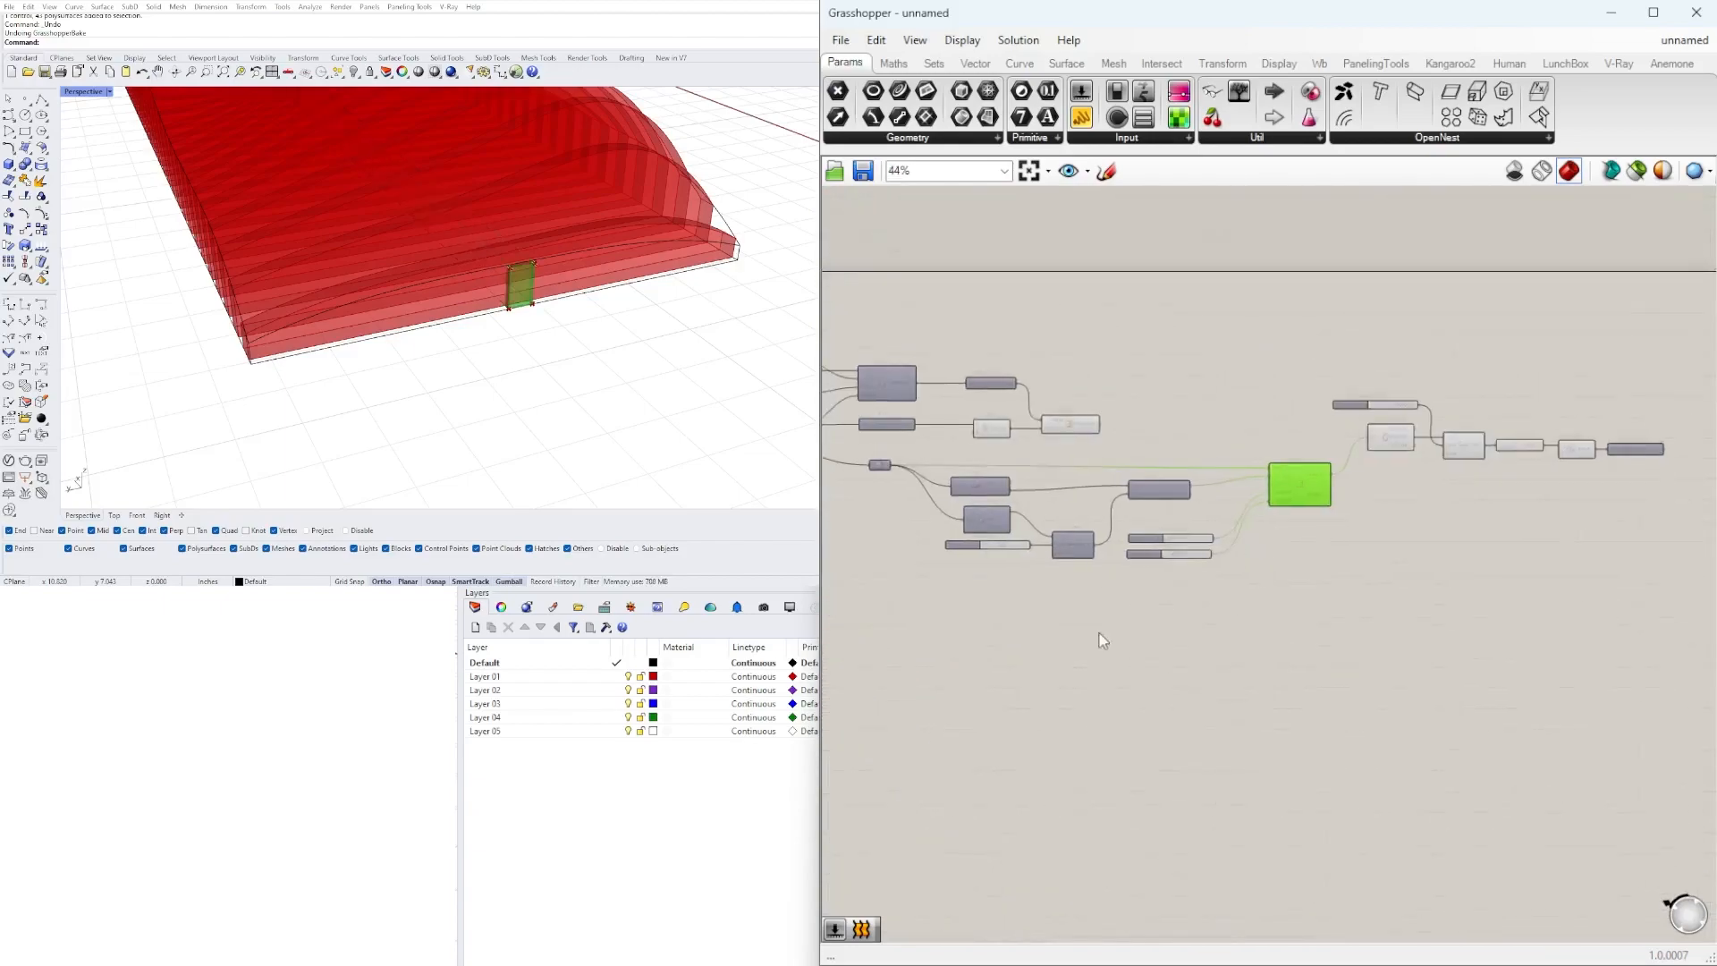
scroll(1118, 447, "up", 3)
left_click(990, 454)
double_click(1160, 398)
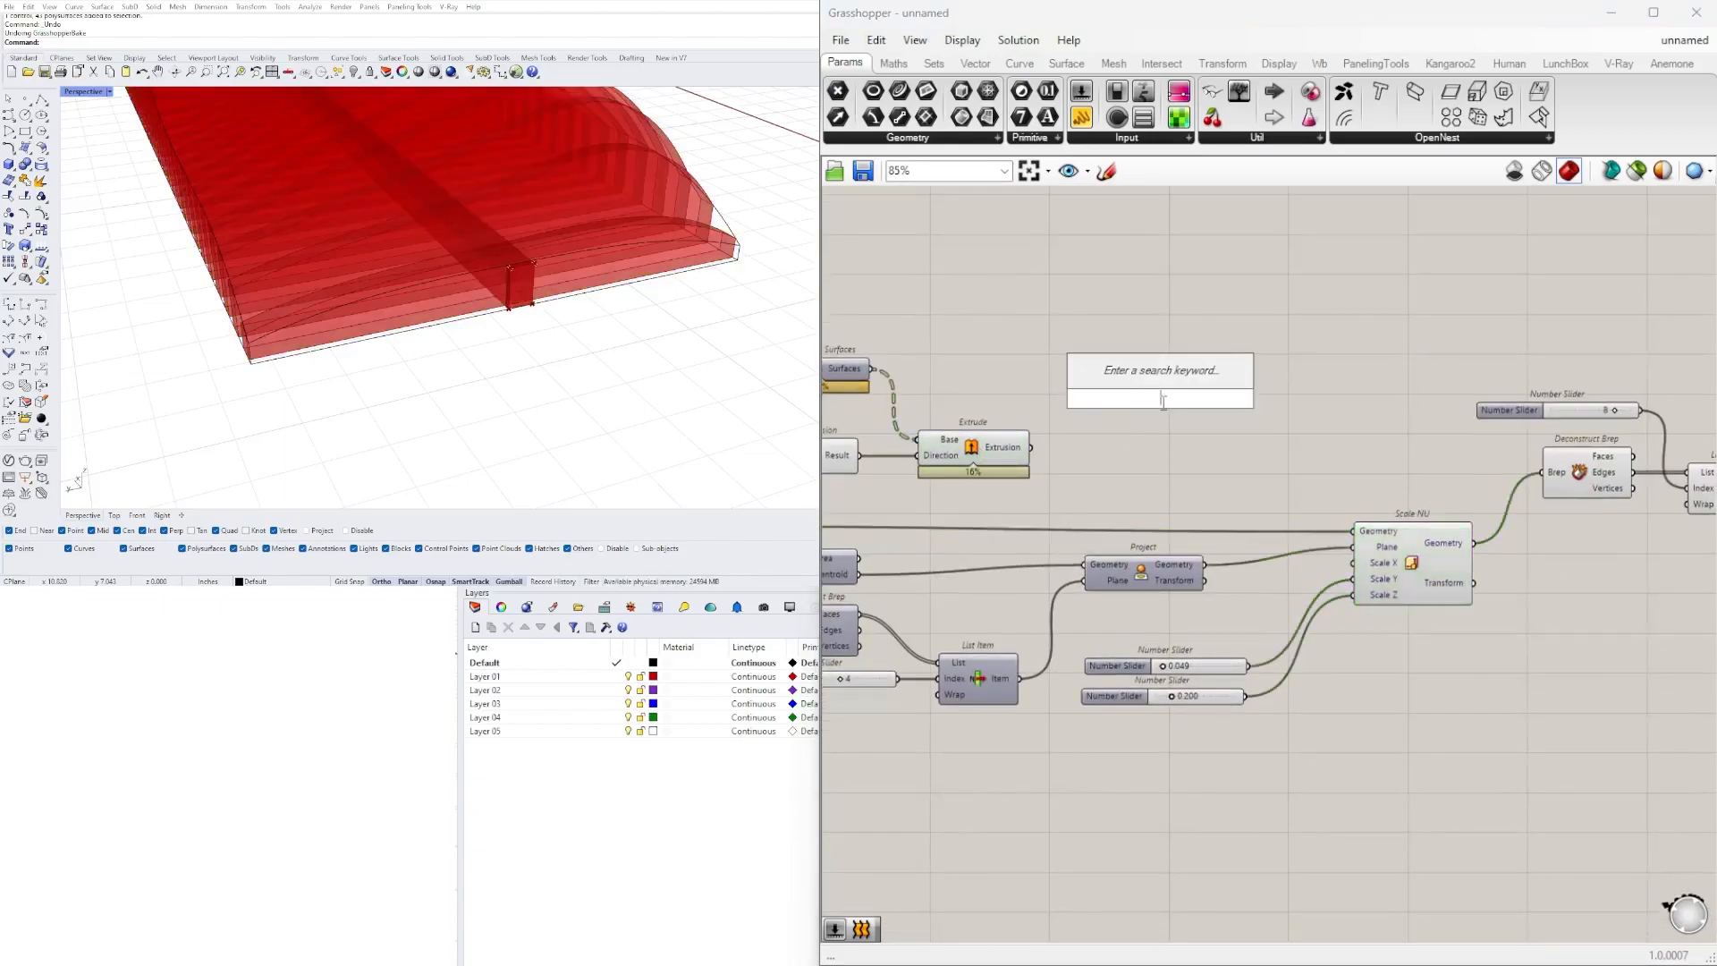
type("MO")
left_click(1114, 278)
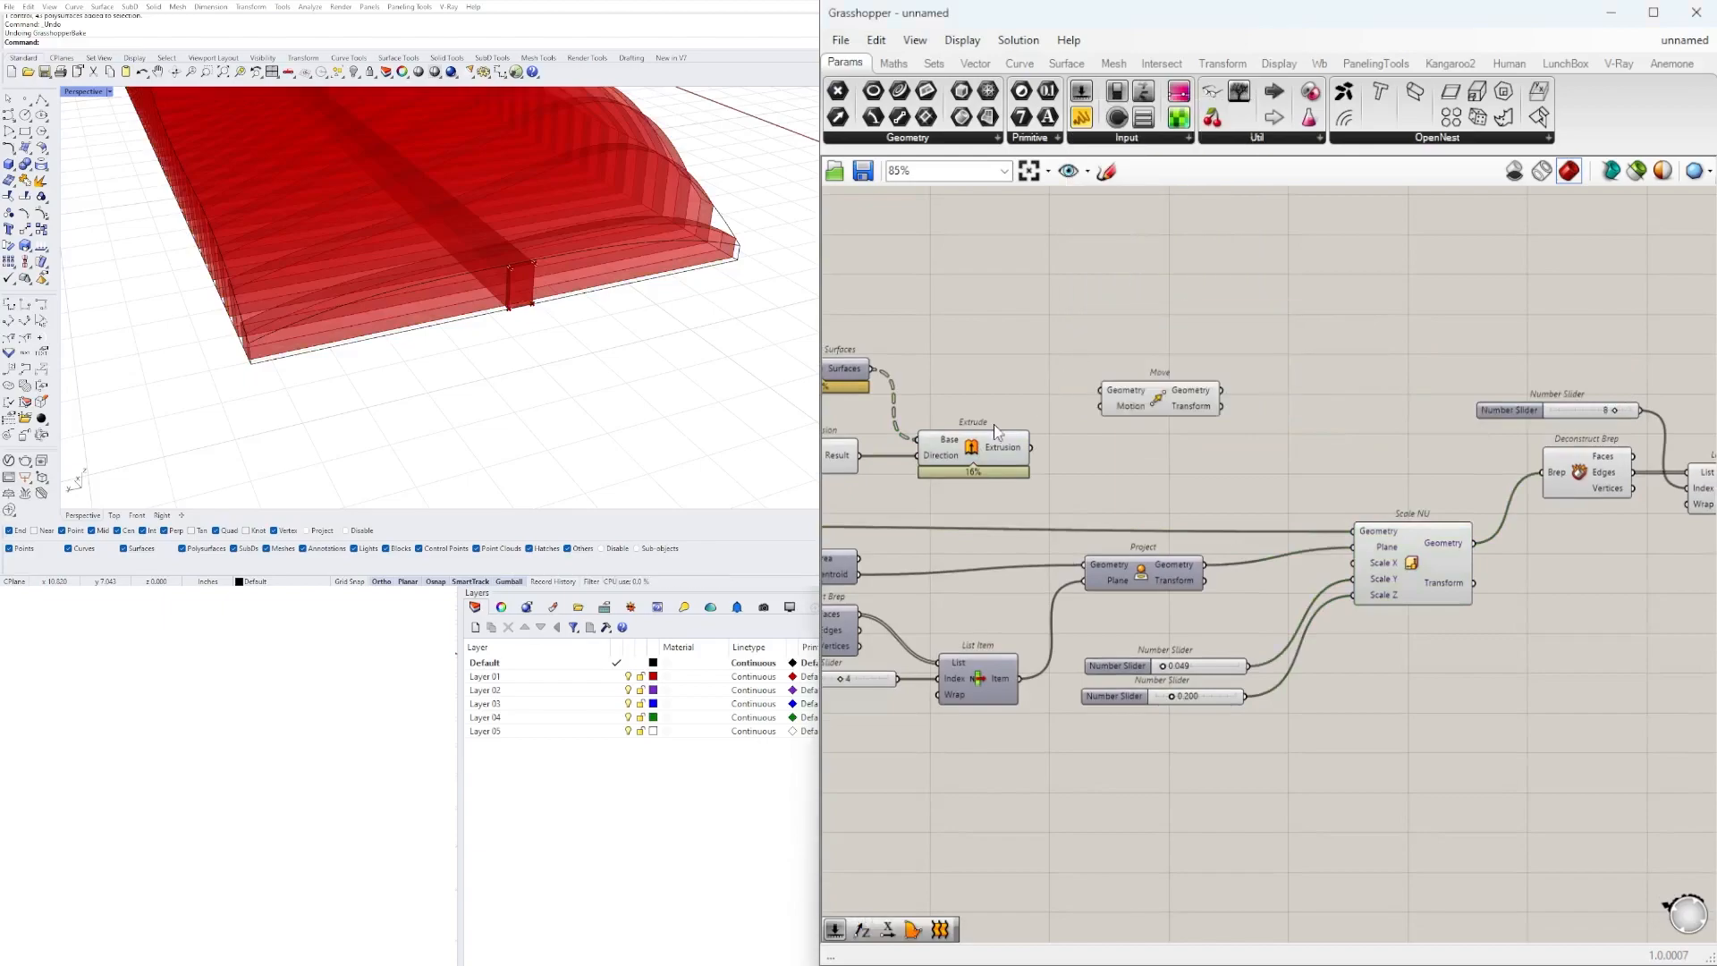
- Place Move after Unit Z and connect Extrude's Extrusion output to its Geometry input and Unit Z's vector to Motion
left_click(993, 452)
right_click_drag(1147, 436, 907, 486)
left_click_drag(932, 467, 1433, 550)
scroll(943, 451, "down", 3)
scroll(1411, 483, "up", 4)
scroll(1386, 565, "up", 3)
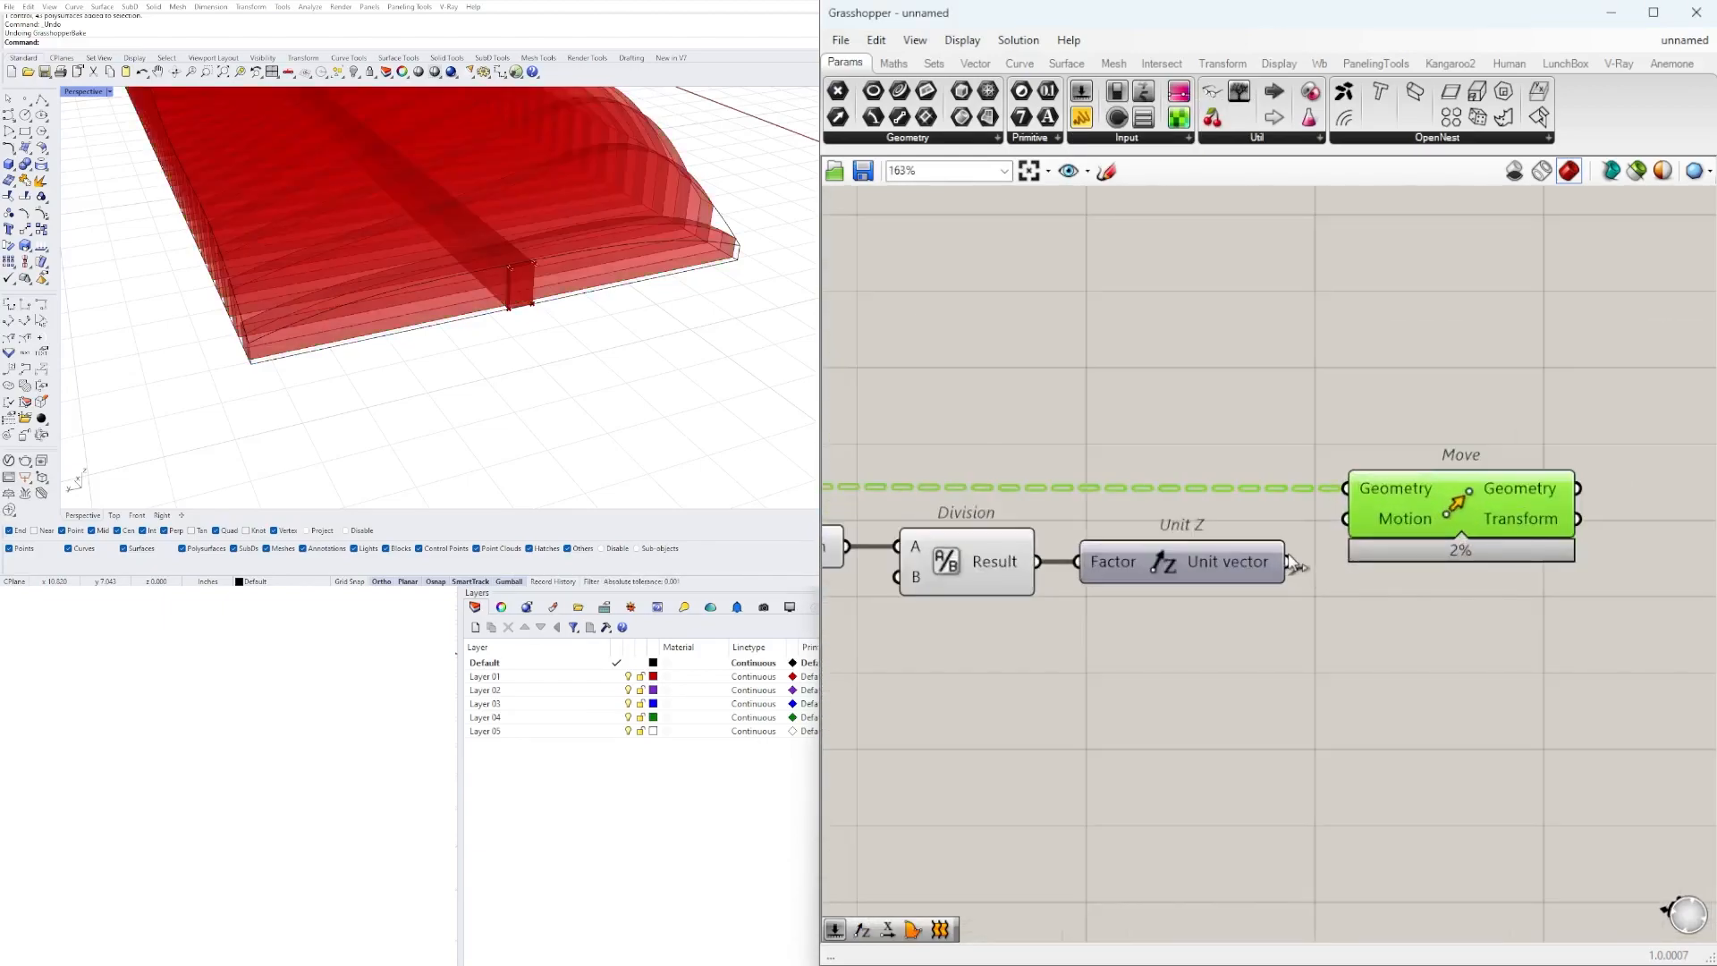
right_click_drag(626, 304, 565, 330)
scroll(1288, 577, "down", 3)
- Add a Solid Difference component and connect Scale NU's Geometry output to its Breps A input
right_click_drag(1219, 604, 1541, 541)
left_click(1042, 566)
double_click(1240, 642)
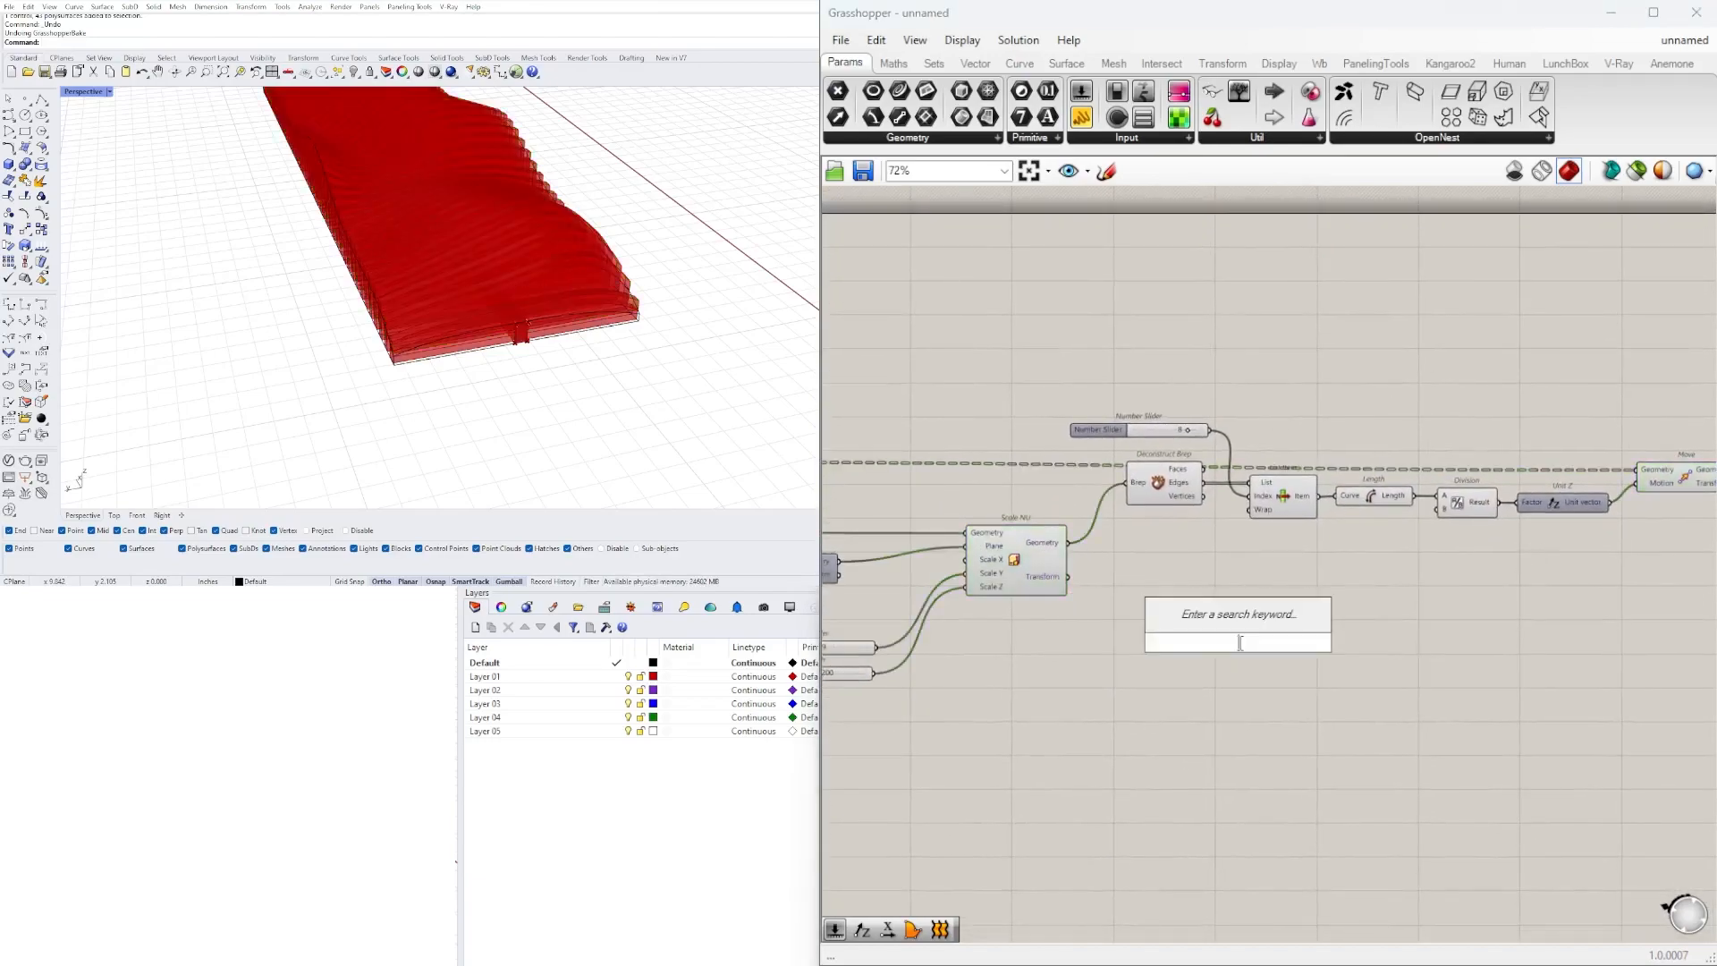
type("diff")
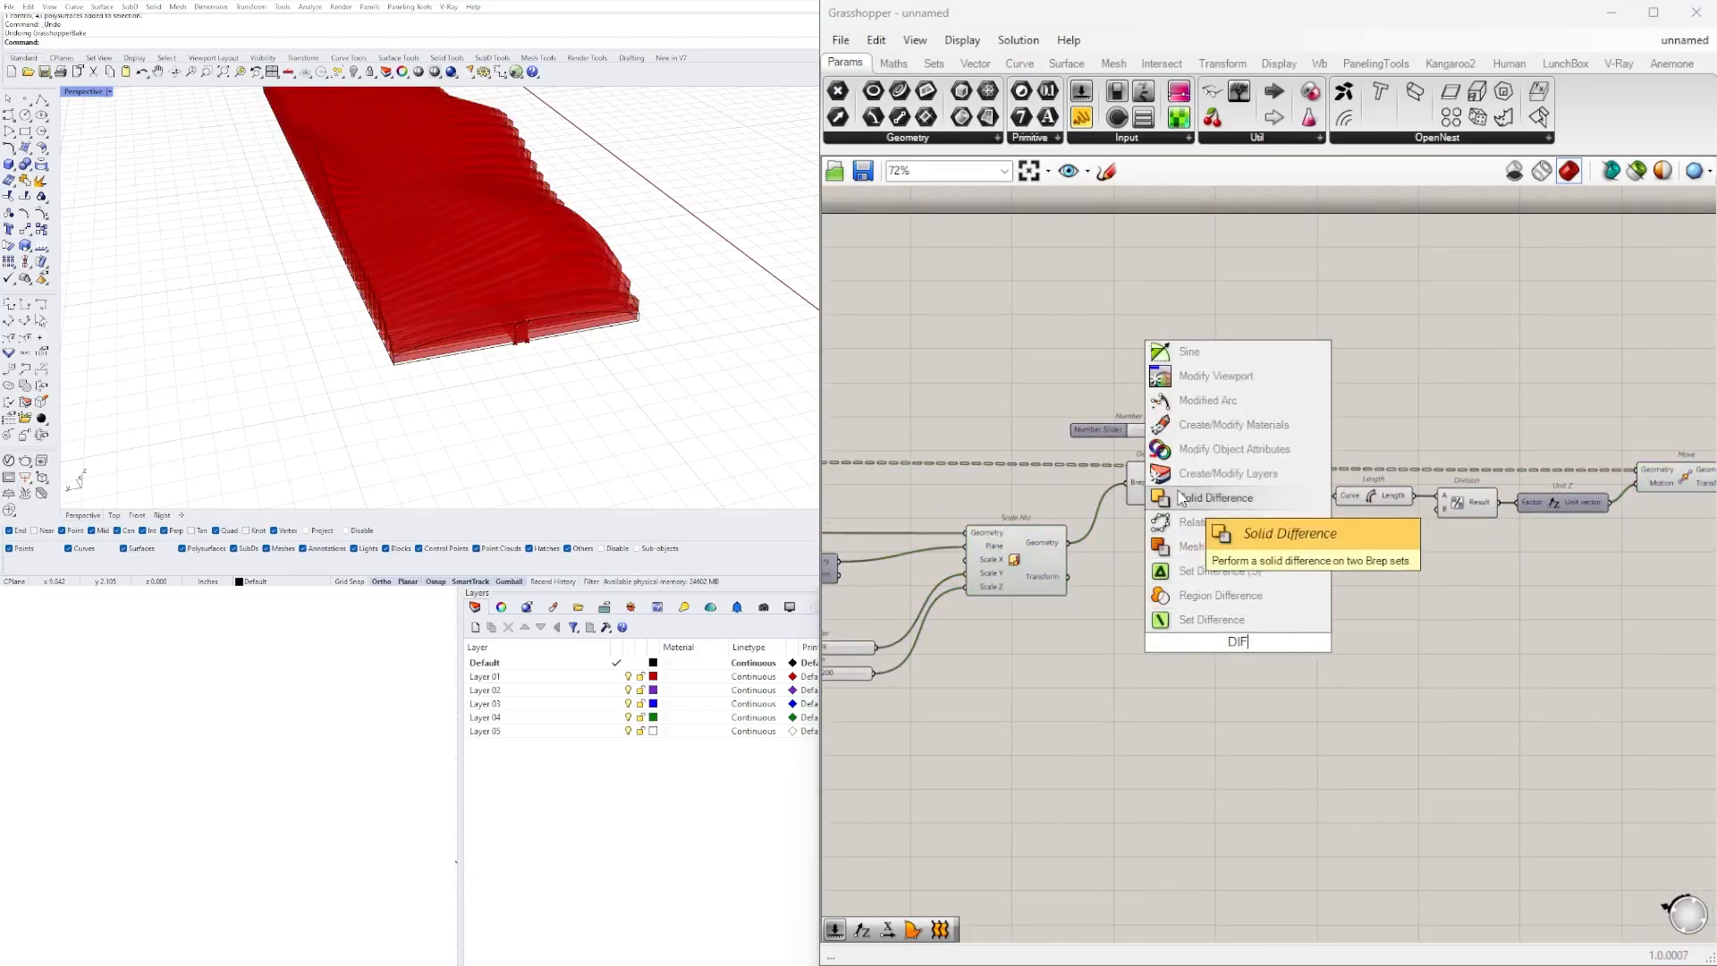
left_click(1178, 493)
left_click(1034, 560)
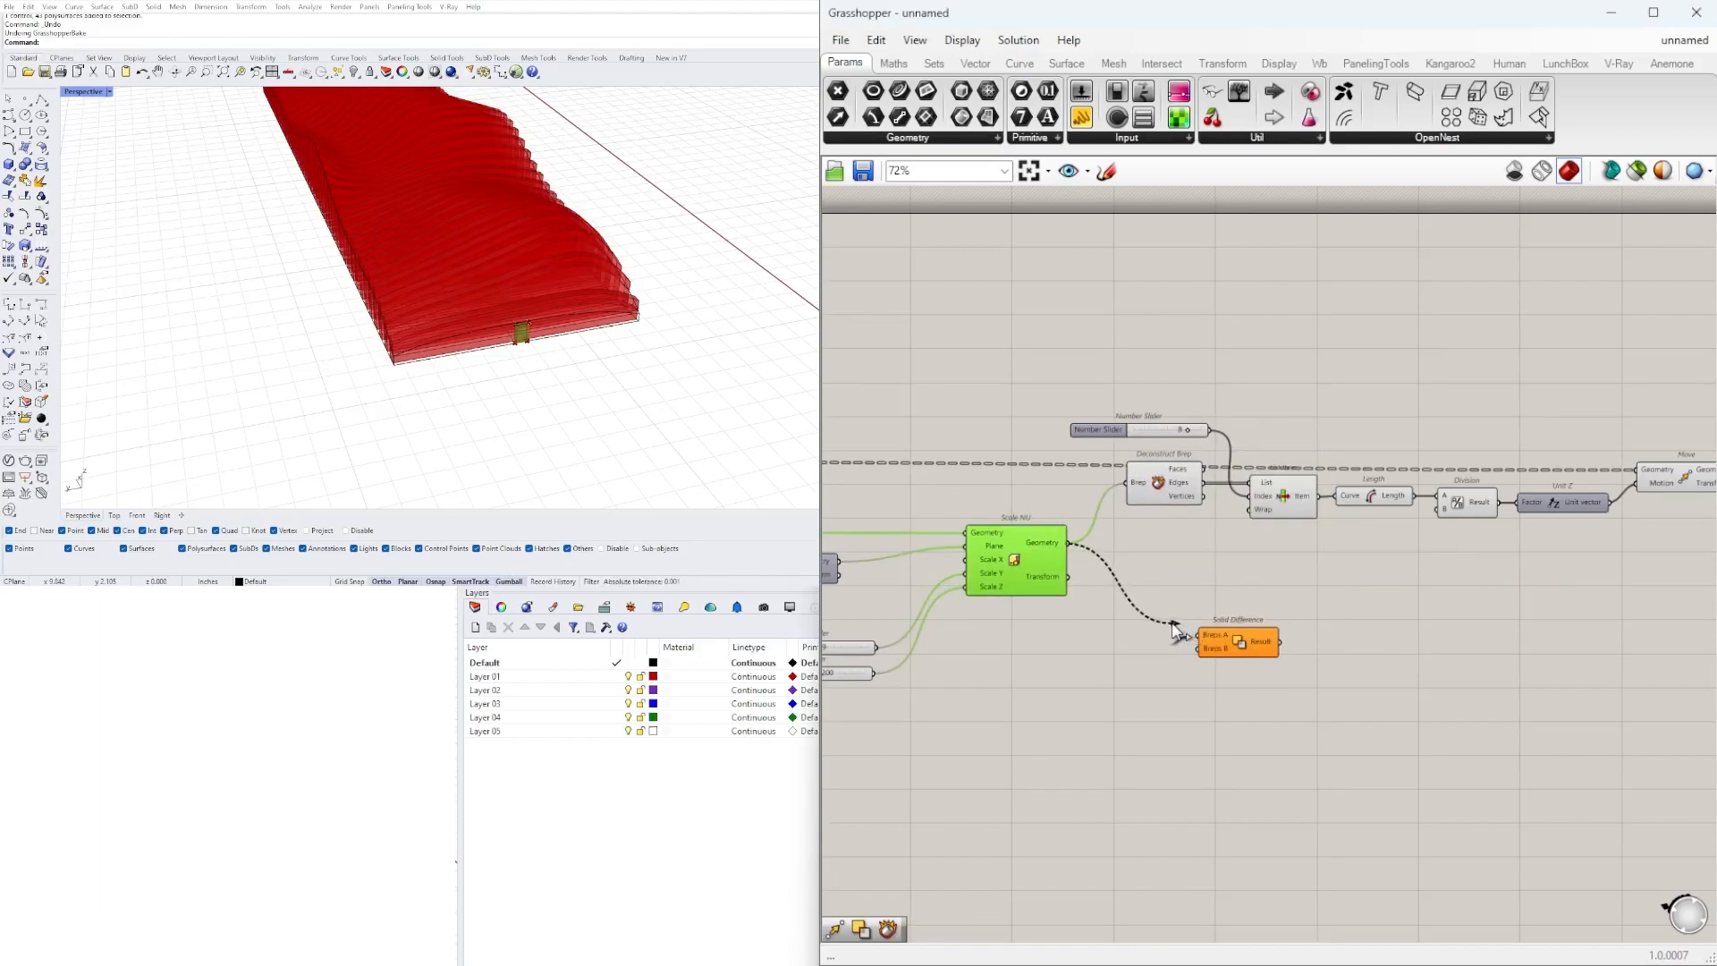
- Place Solid Difference after Move, connect Move's Geometry output to Breps B and flatten the Breps B input
right_click_drag(1261, 657, 1029, 679)
left_click_drag(1015, 671, 1610, 562)
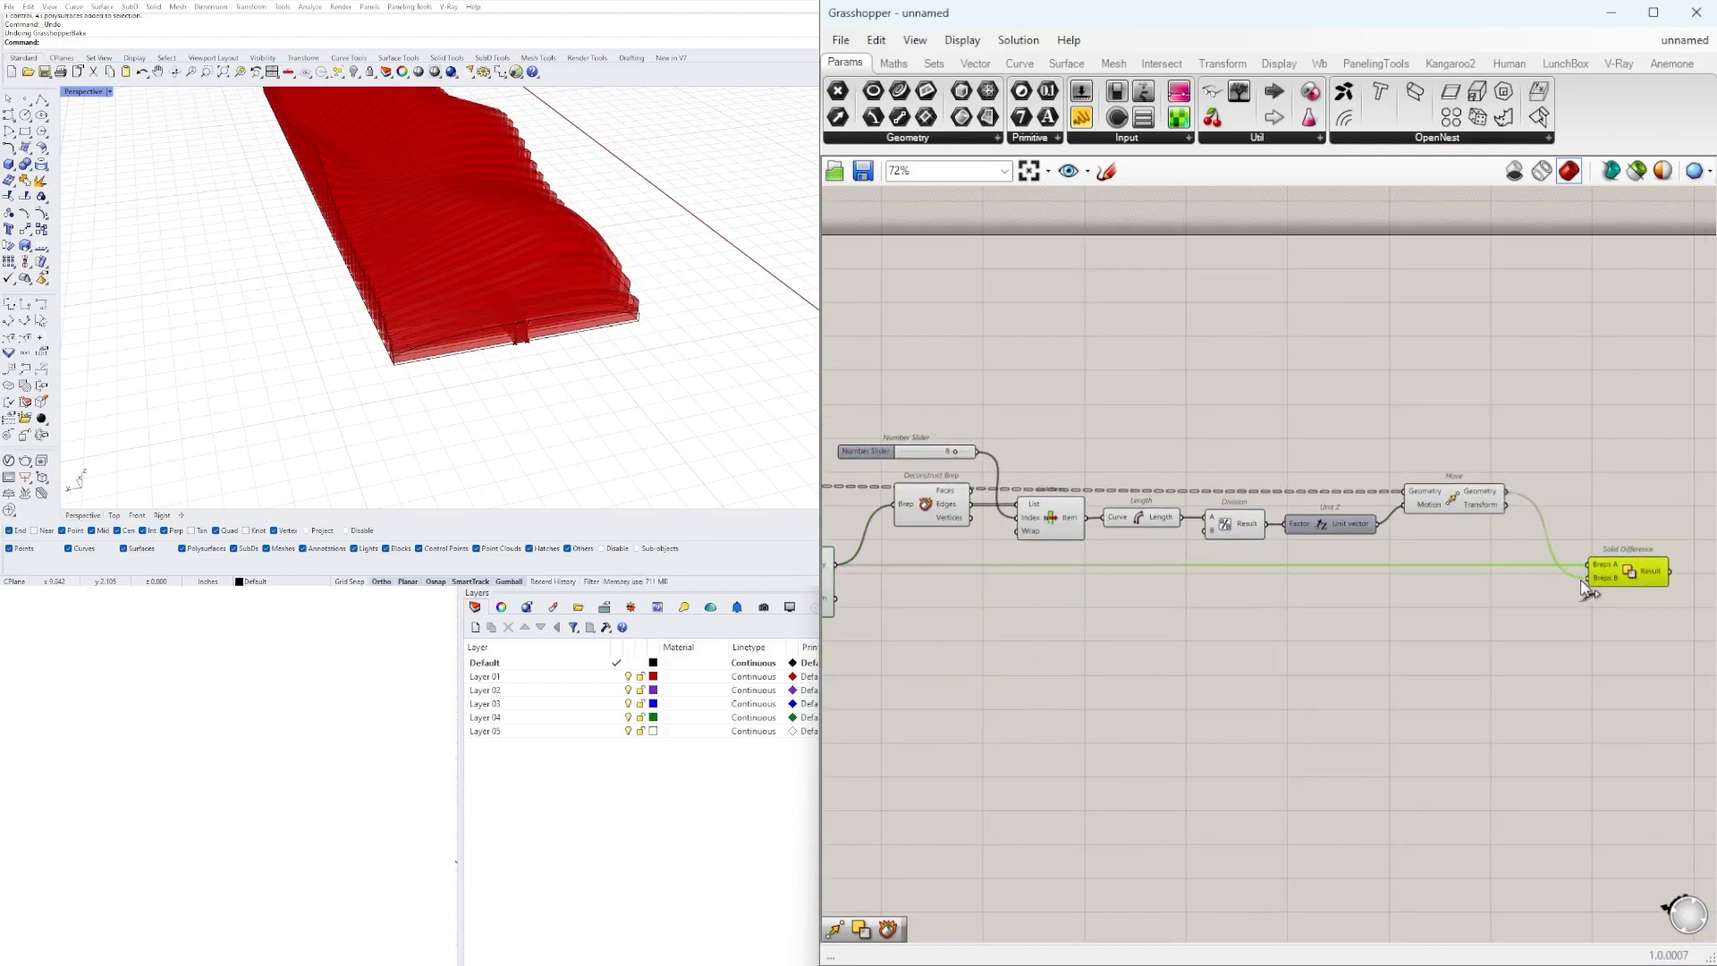
scroll(1624, 565, "up", 4)
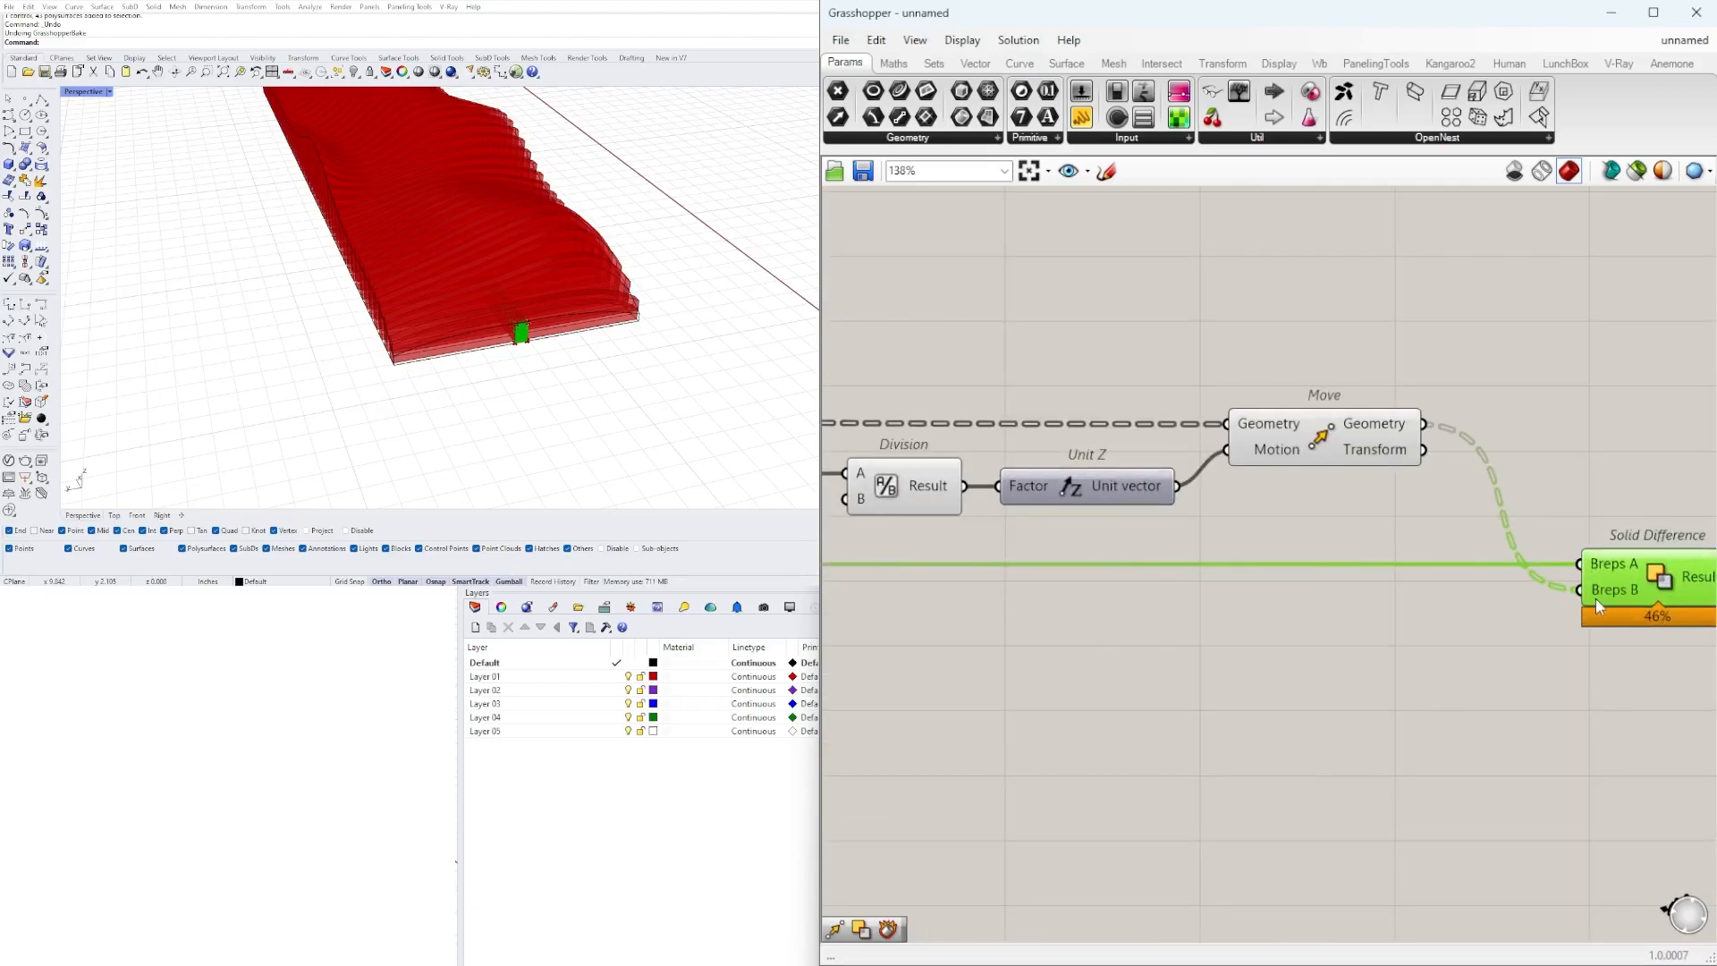
right_click(1602, 601)
left_click(1633, 724)
right_click_drag(1598, 601, 1391, 626)
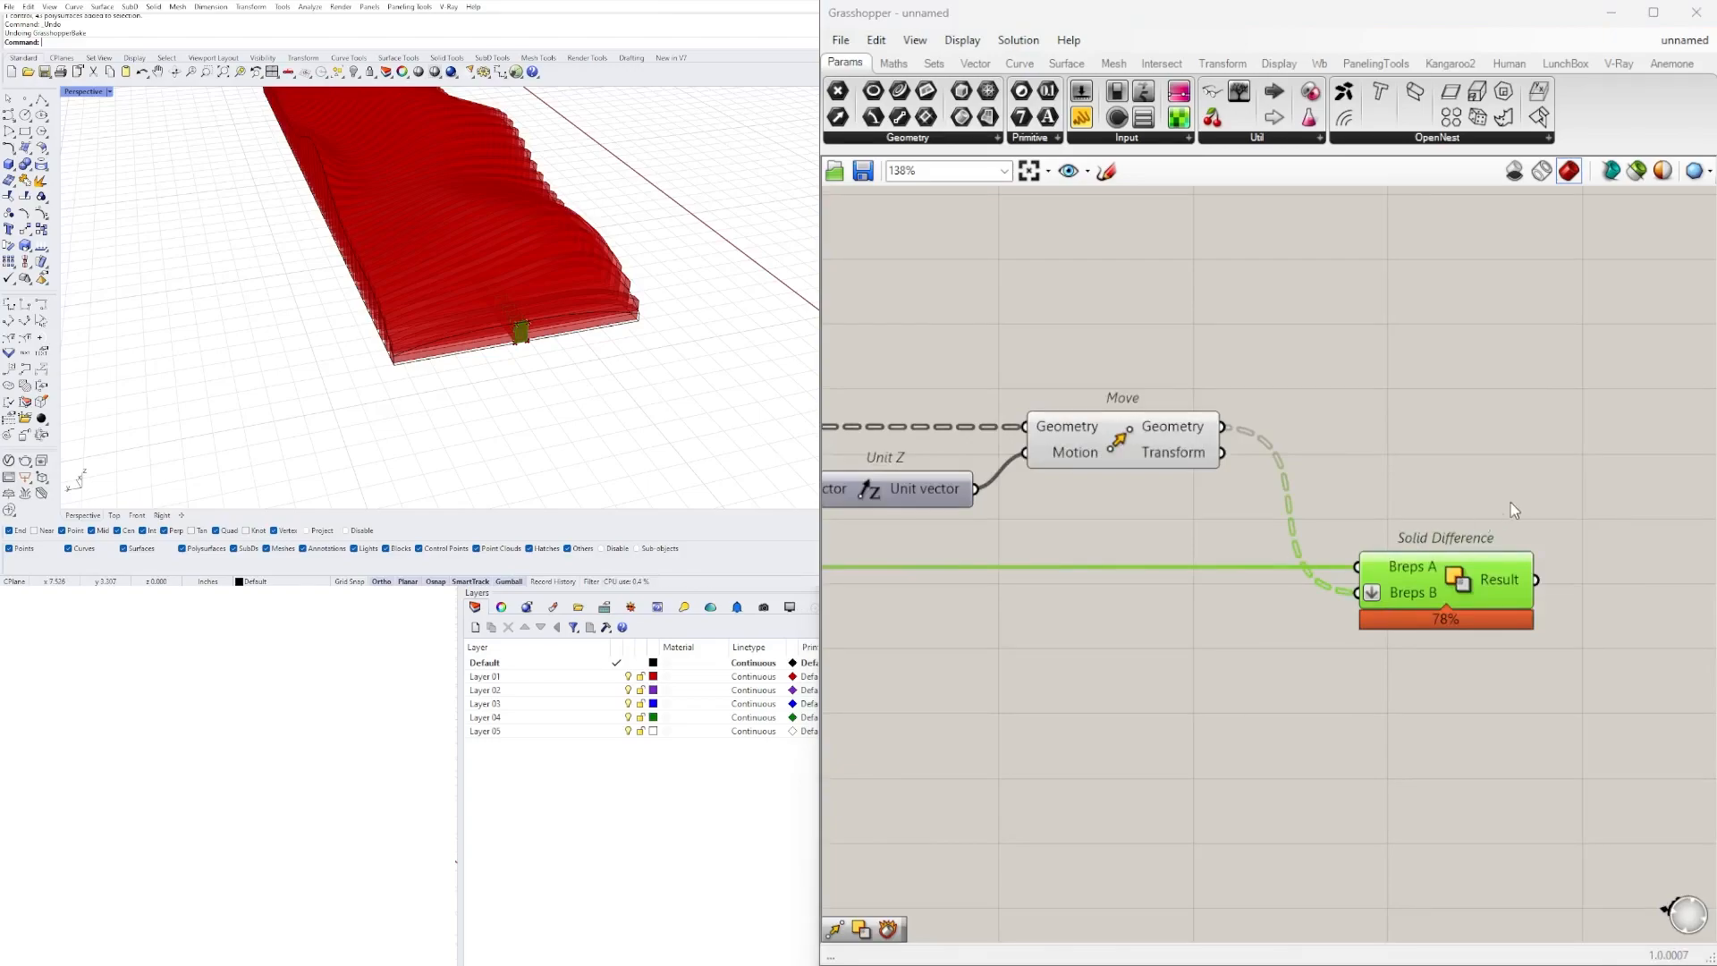
- Turn off the preview of Move and the upstream components, leaving only the Solid Difference result displayed
scroll(536, 313, "up", 10)
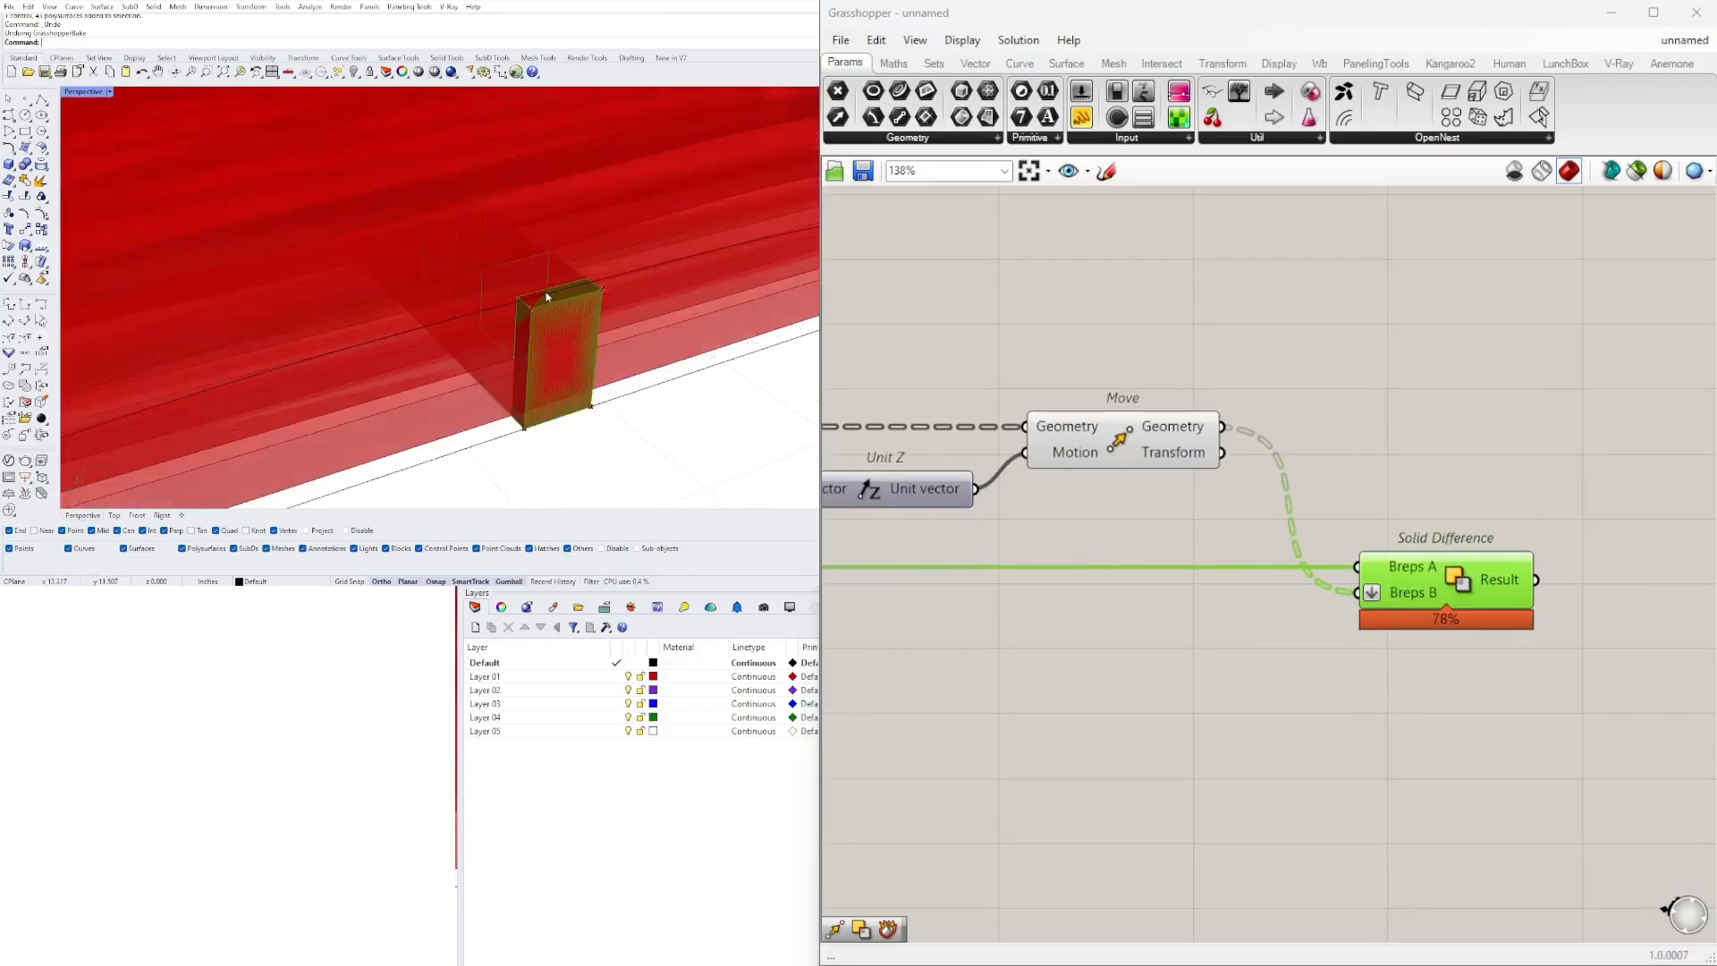
scroll(547, 296, "down", 8)
left_click(1114, 440)
middle_click(1073, 357)
scroll(1073, 357, "up", 1)
scroll(1073, 357, "down", 1)
left_click(1129, 308)
right_click_drag(1110, 515, 1220, 559)
scroll(1134, 510, "down", 3)
left_click(1262, 640)
scroll(1227, 556, "down", 2)
left_click_drag(1485, 584, 997, 379)
middle_click(996, 379)
left_click(1055, 329)
right_click_drag(1551, 500, 1391, 512)
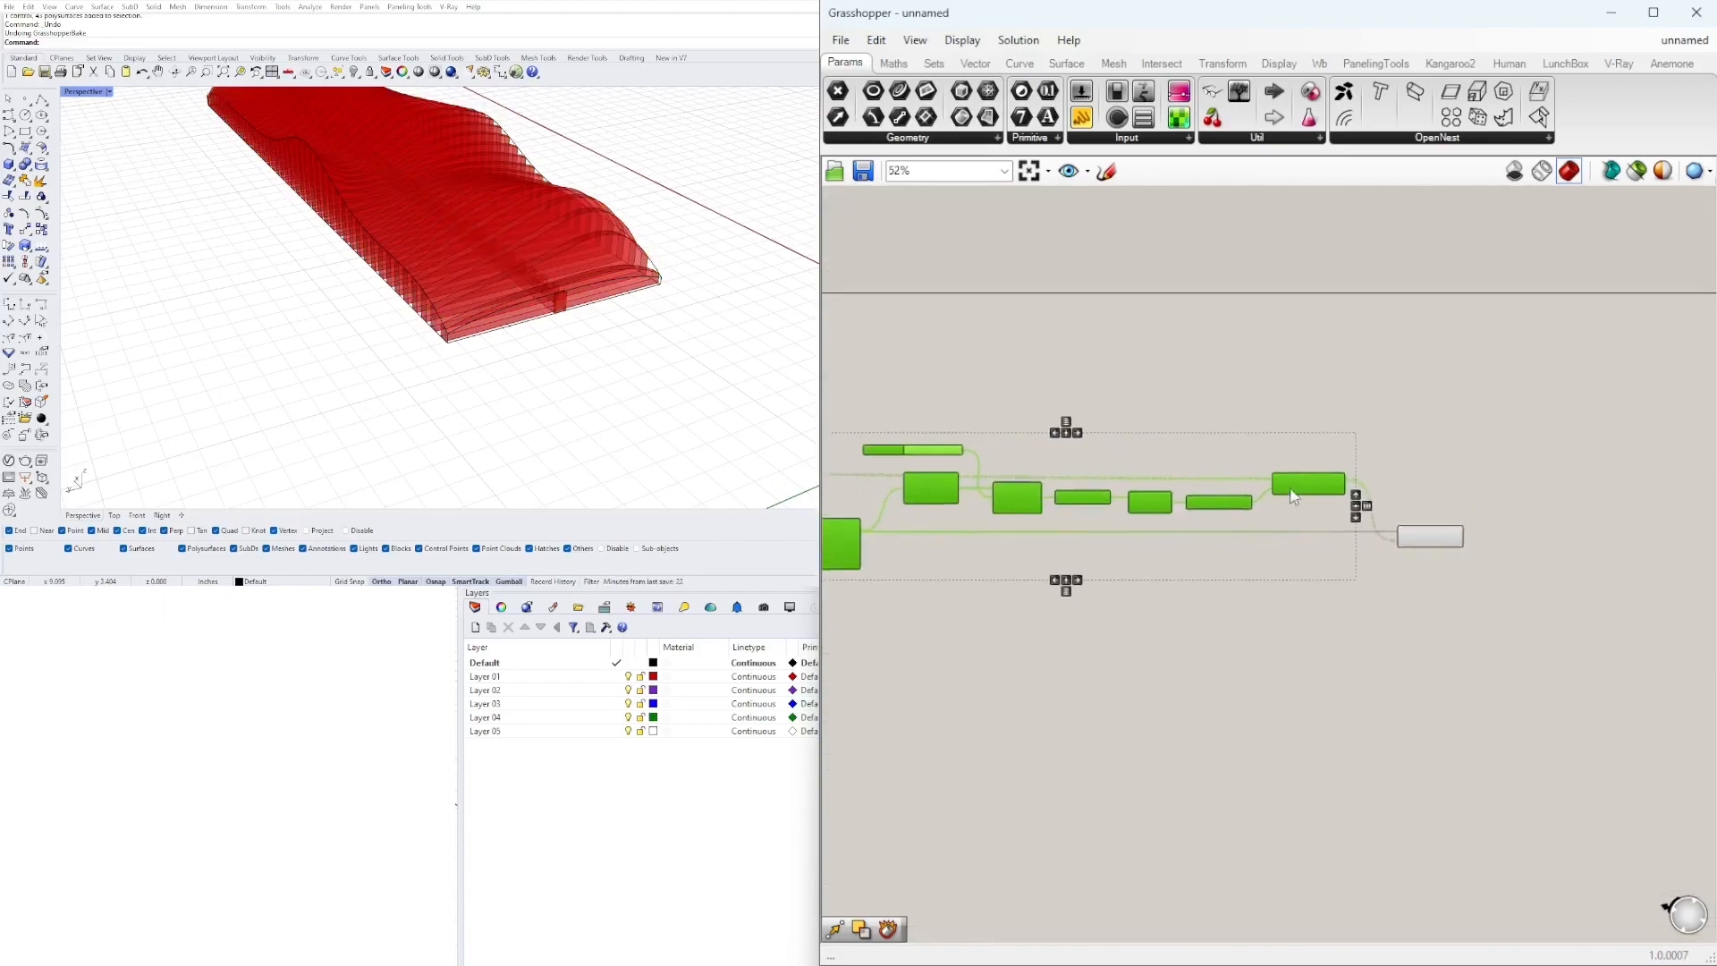
- Bake the Solid Difference result into Rhino and move the baked box clear of the slabs
scroll(1391, 510, "up", 2)
middle_click(1451, 539)
left_click(1486, 574)
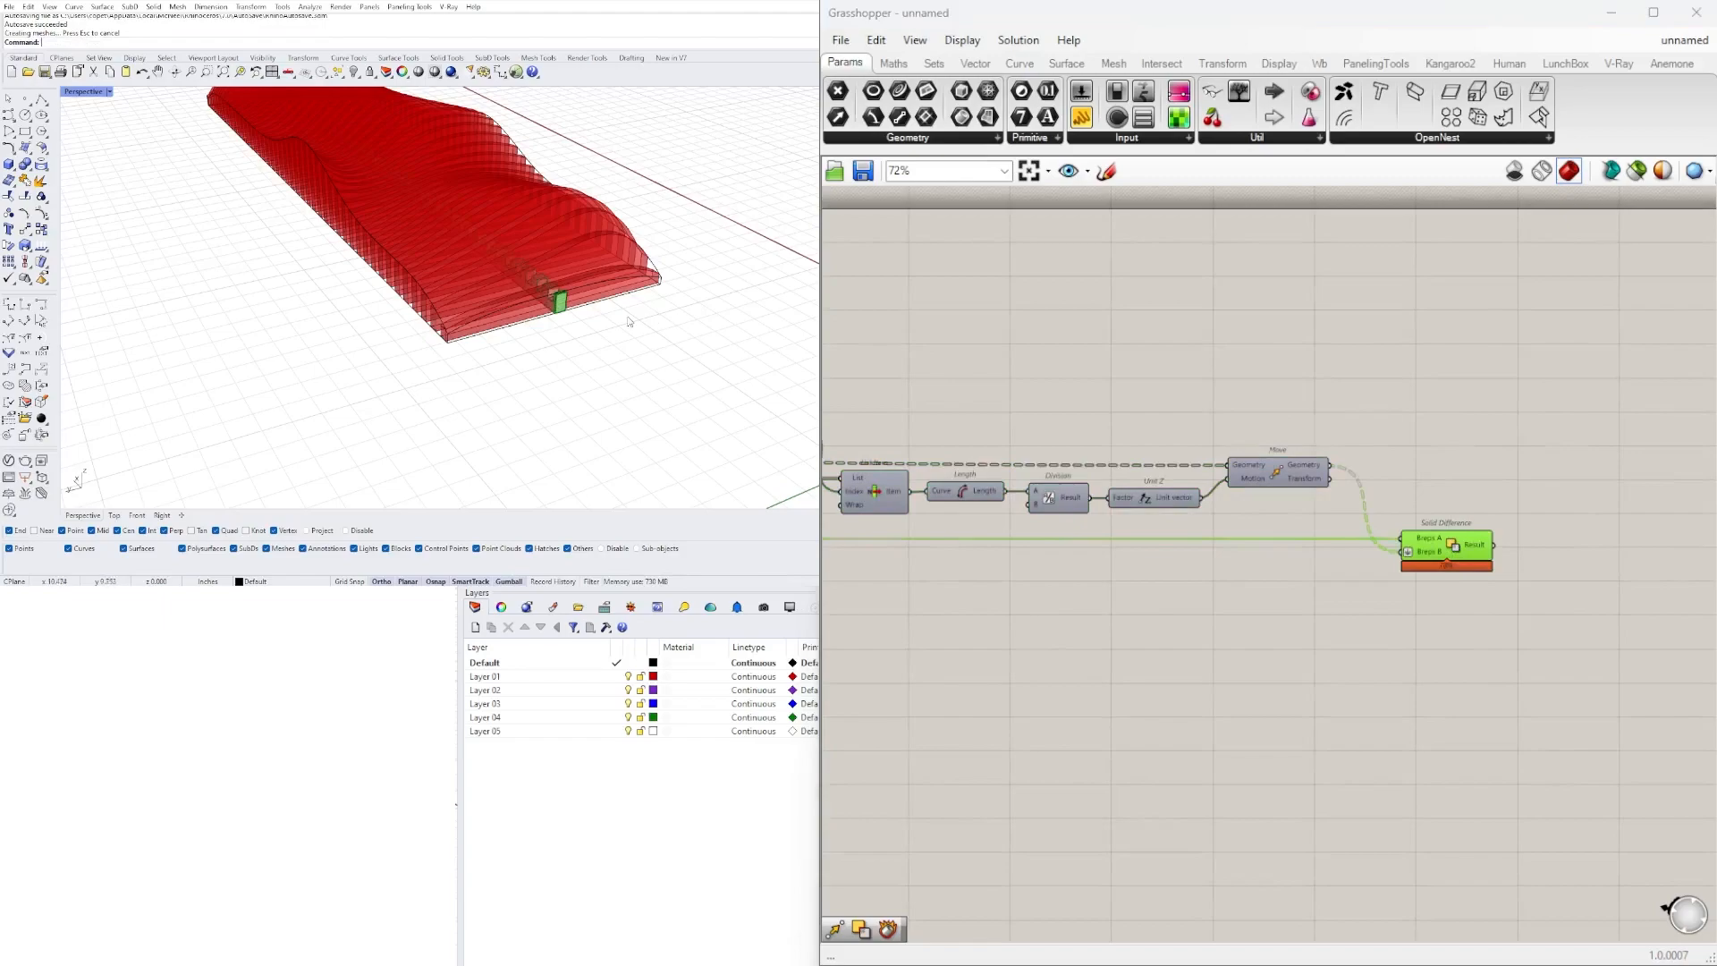
scroll(630, 312, "down", 8)
left_click(586, 308)
left_click(590, 301)
- Examine the notches along the baked box and compare them with the slabs' spacing
scroll(577, 295, "up", 7)
scroll(572, 291, "down", 8)
right_click_drag(554, 268, 387, 245)
right_click_drag(214, 327, 544, 340)
scroll(545, 322, "up", 12)
scroll(399, 229, "down", 10)
scroll(232, 193, "up", 3)
scroll(257, 284, "up", 8)
right_click_drag(257, 283, 510, 268)
scroll(599, 186, "up", 6)
right_click_drag(599, 181, 283, 277)
scroll(195, 278, "up", 8)
scroll(257, 277, "down", 10)
scroll(233, 285, "up", 10)
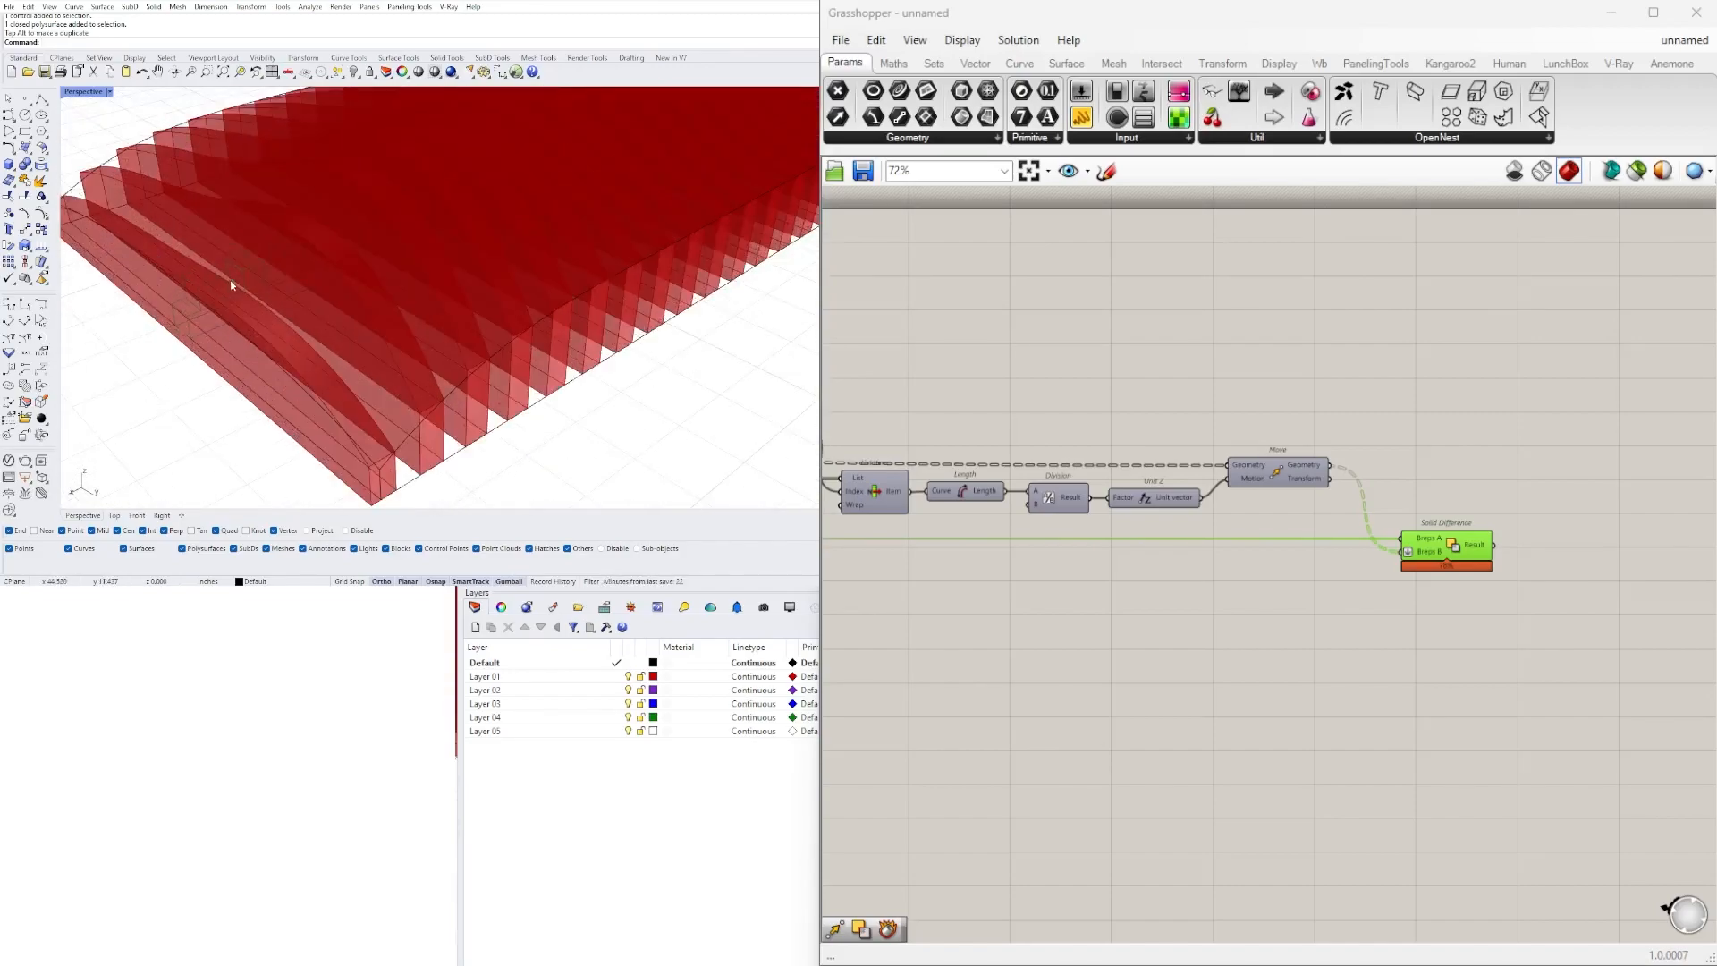
scroll(229, 291, "down", 10)
scroll(377, 409, "up", 8)
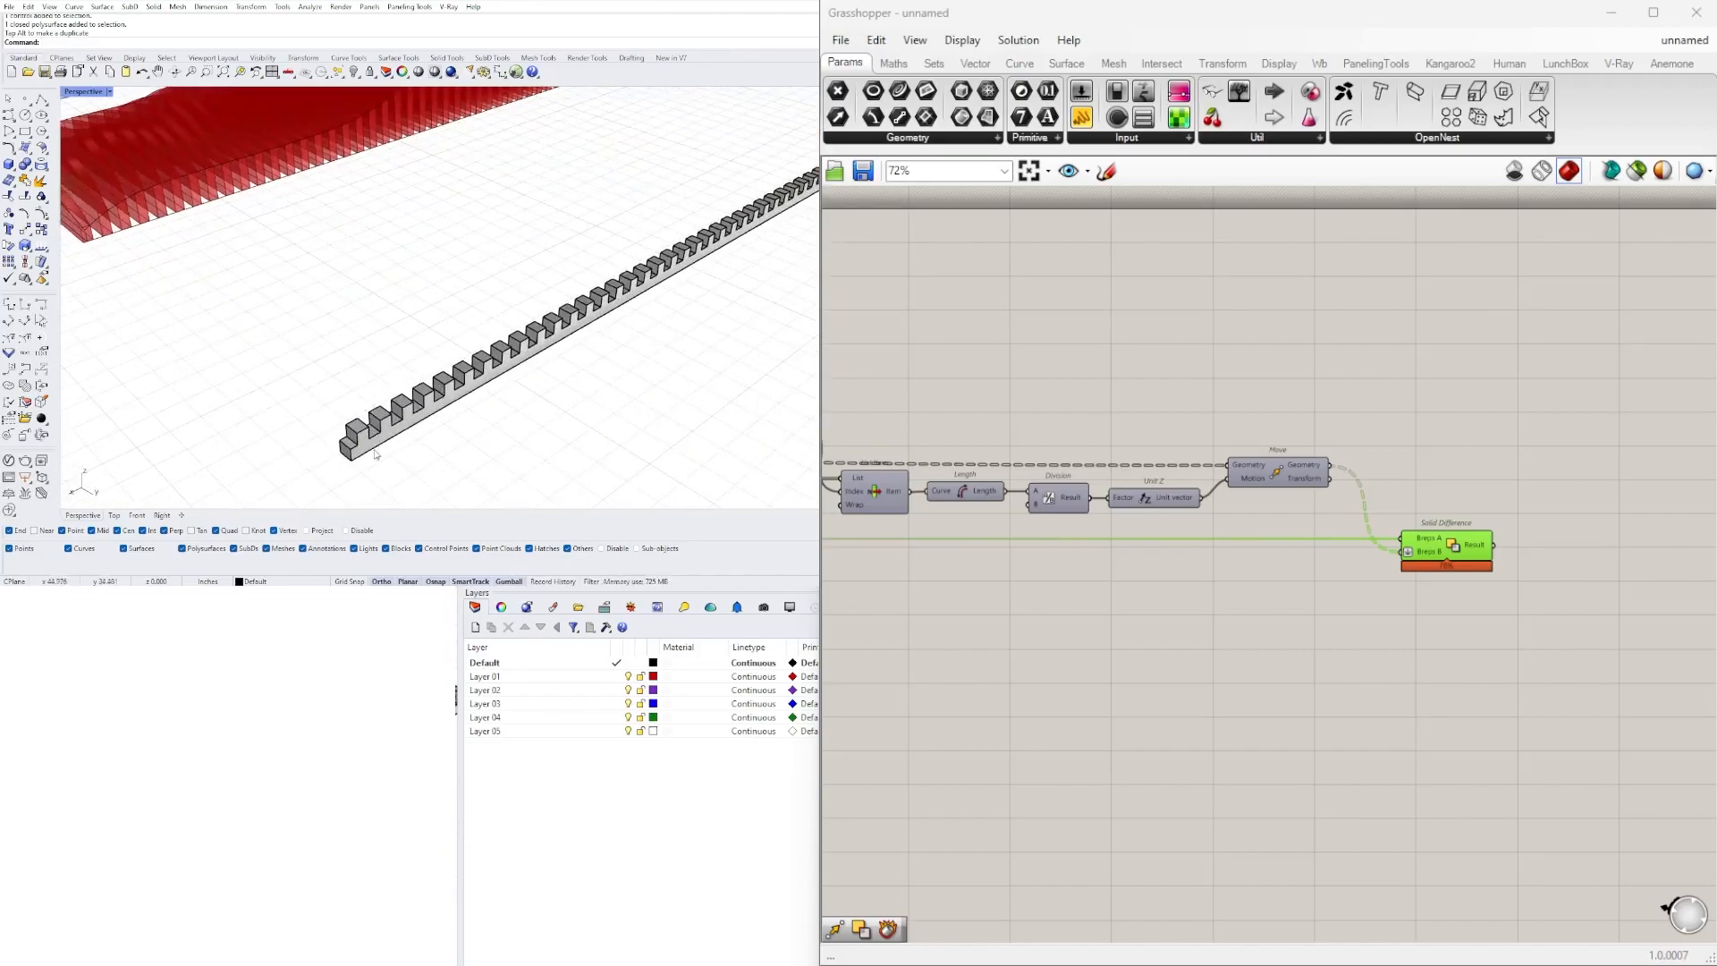
scroll(390, 439, "down", 8)
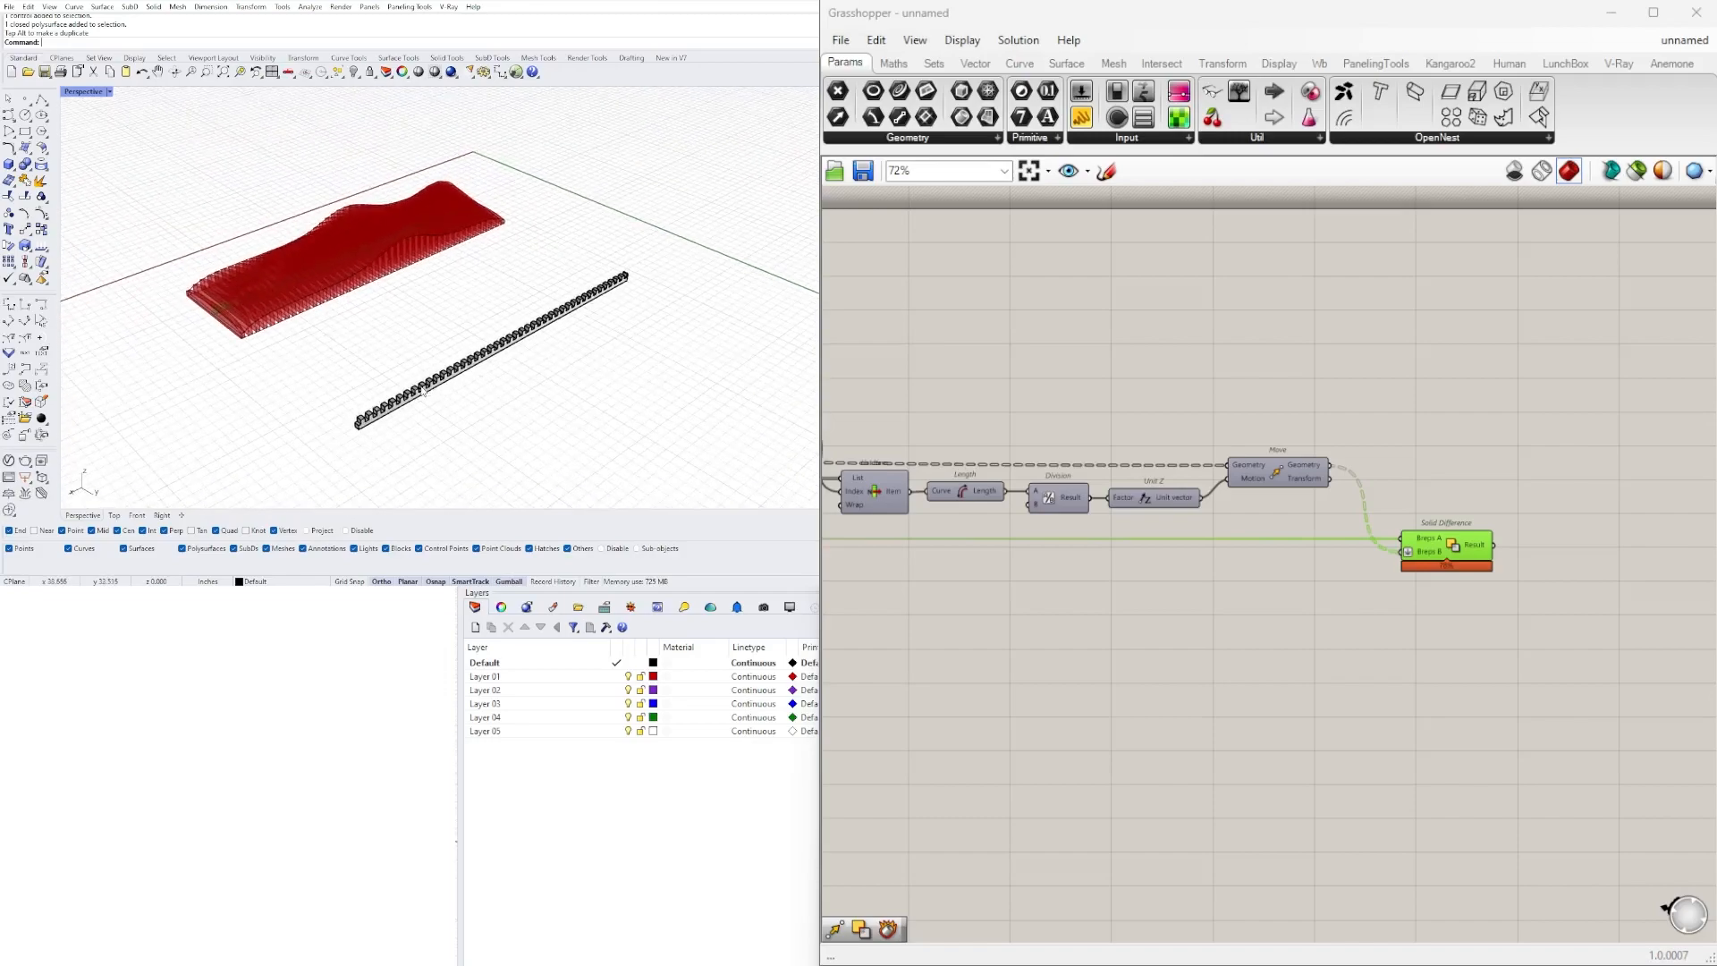
scroll(439, 436, "up", 3)
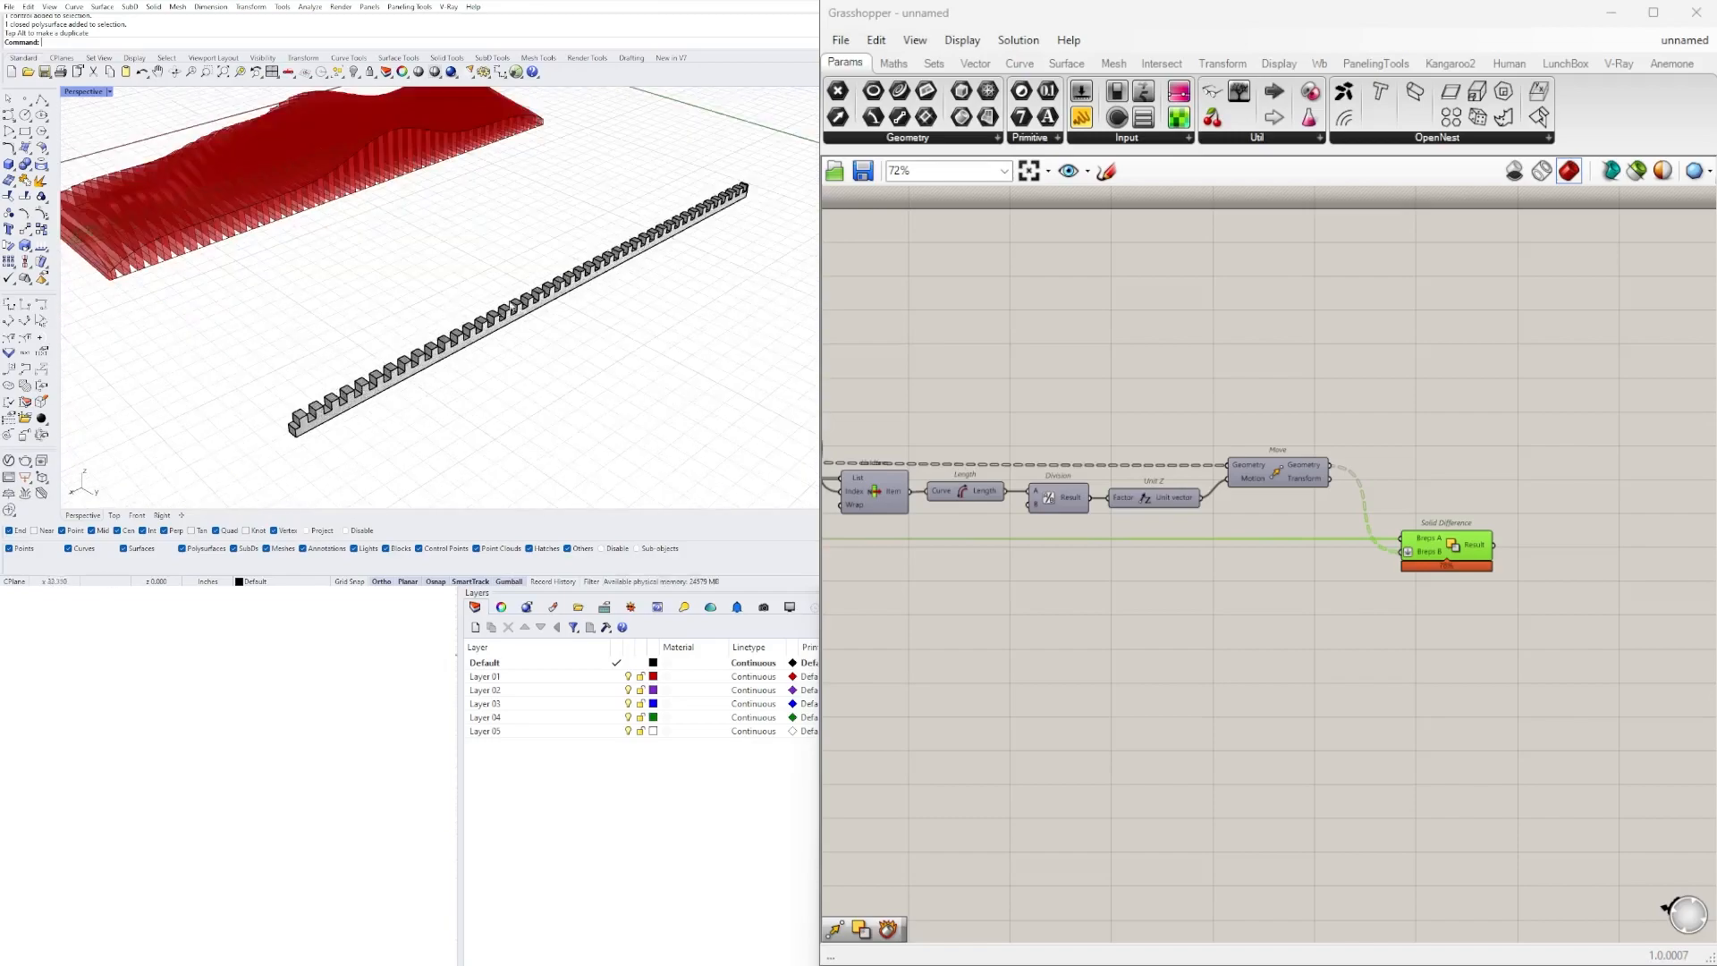
scroll(617, 313, "down", 3)
- Delete the baked notched box from the Rhino model
left_click(598, 302)
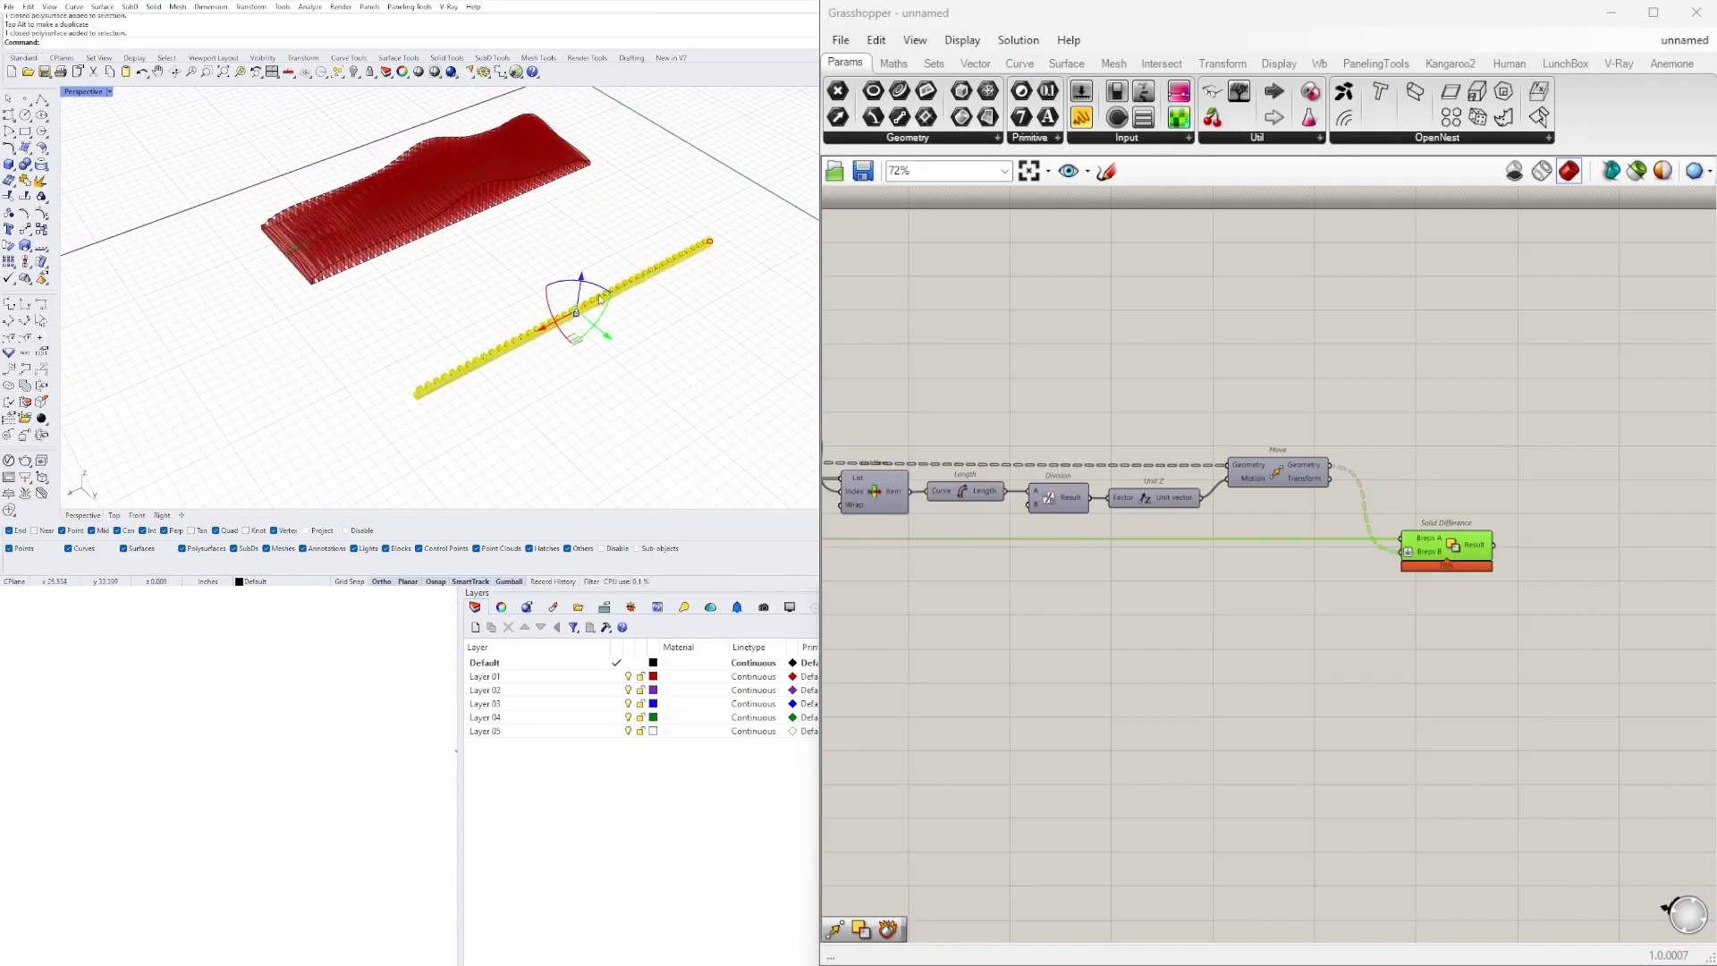
key("Delete")
scroll(375, 268, "up", 10)
right_click_drag(325, 304, 440, 213)
scroll(1226, 478, "up", 2)
right_click_drag(1161, 534, 1385, 482)
scroll(1385, 482, "down", 3)
right_click_drag(978, 482, 1251, 532)
right_click_drag(984, 526, 1098, 525)
left_click(984, 477)
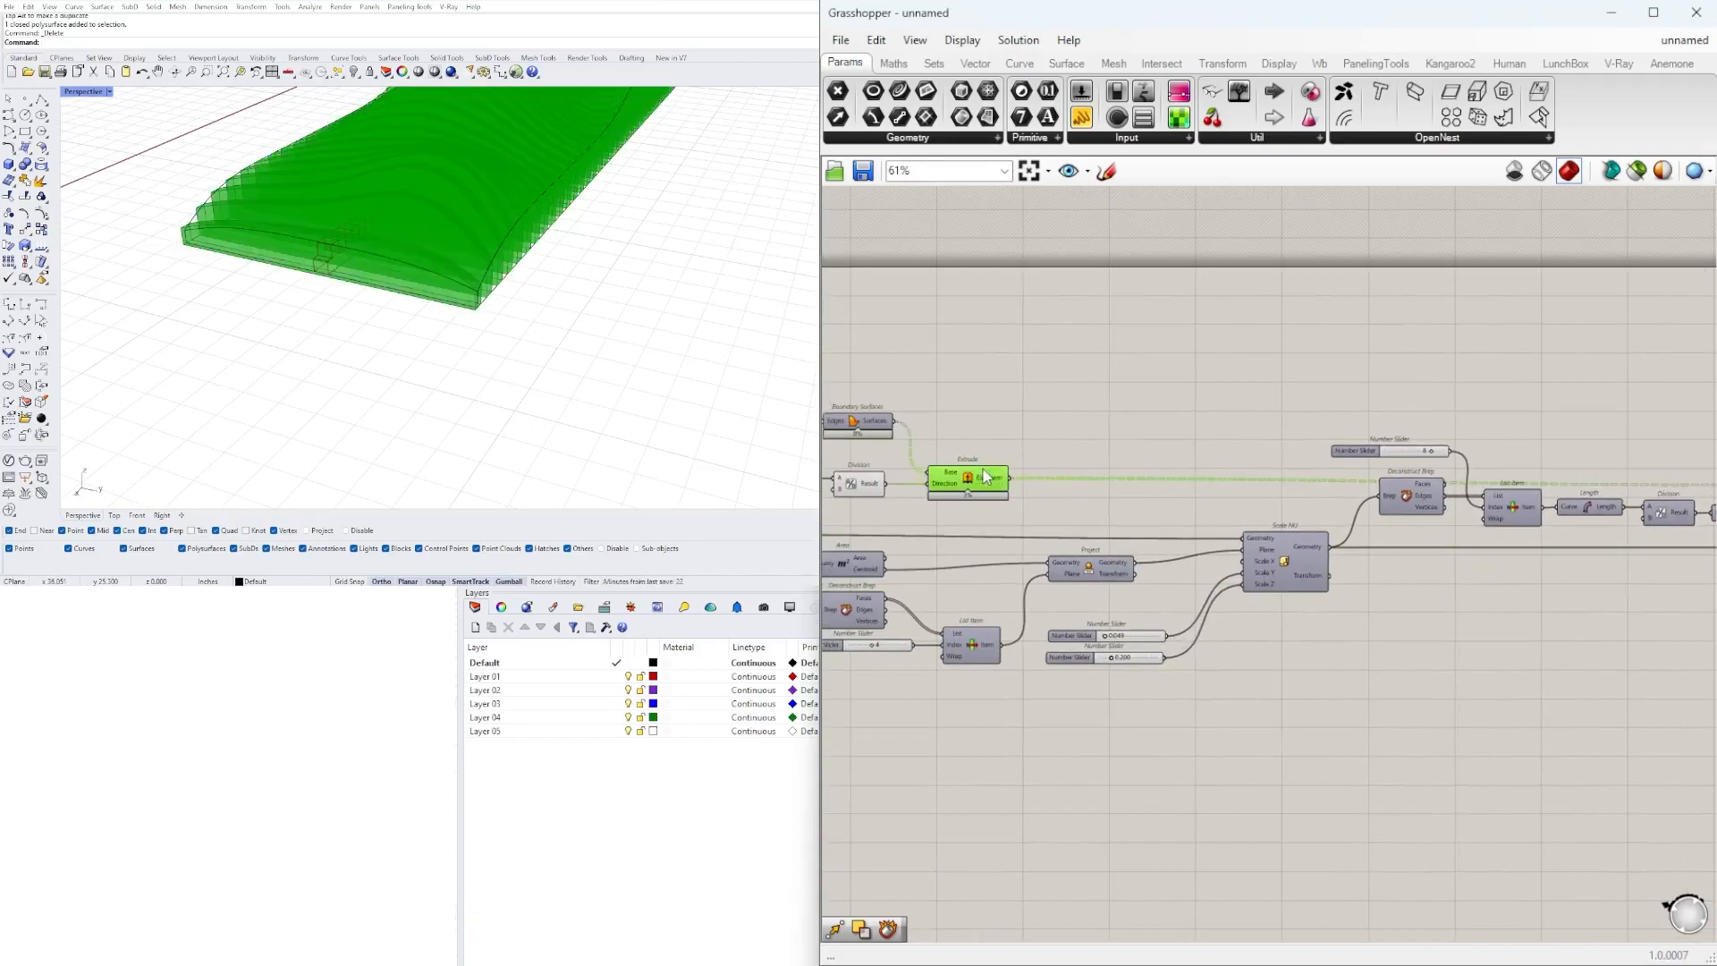
double_click(1231, 394)
type("D")
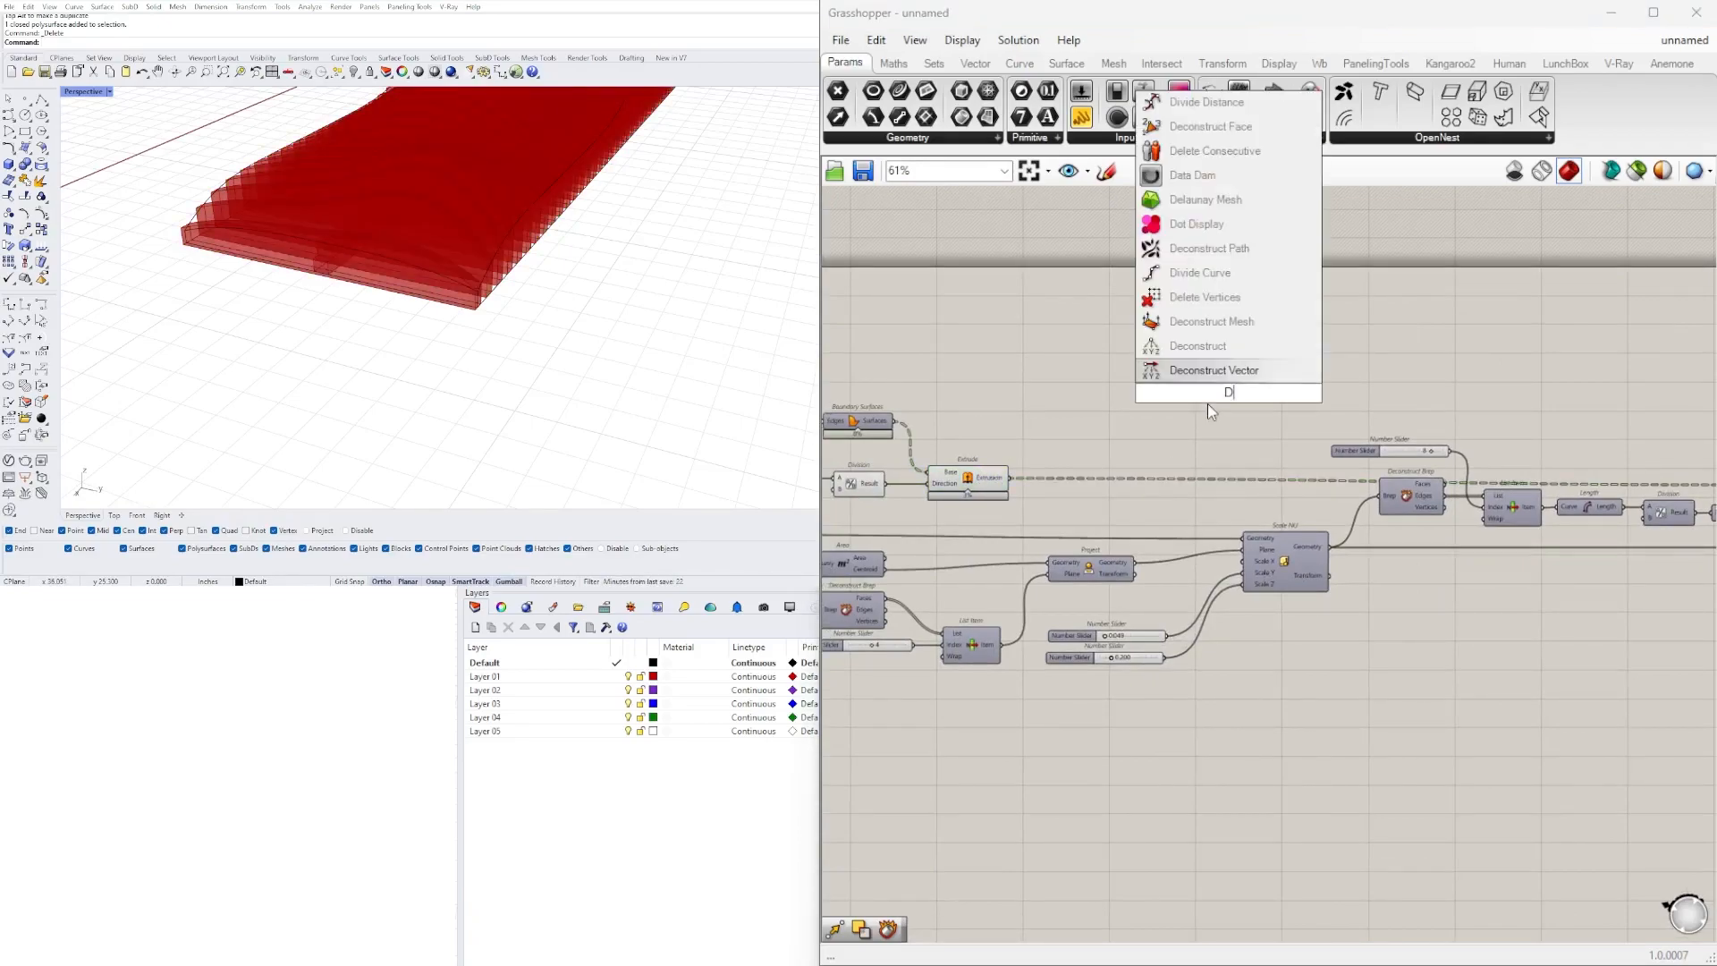
key("Escape")
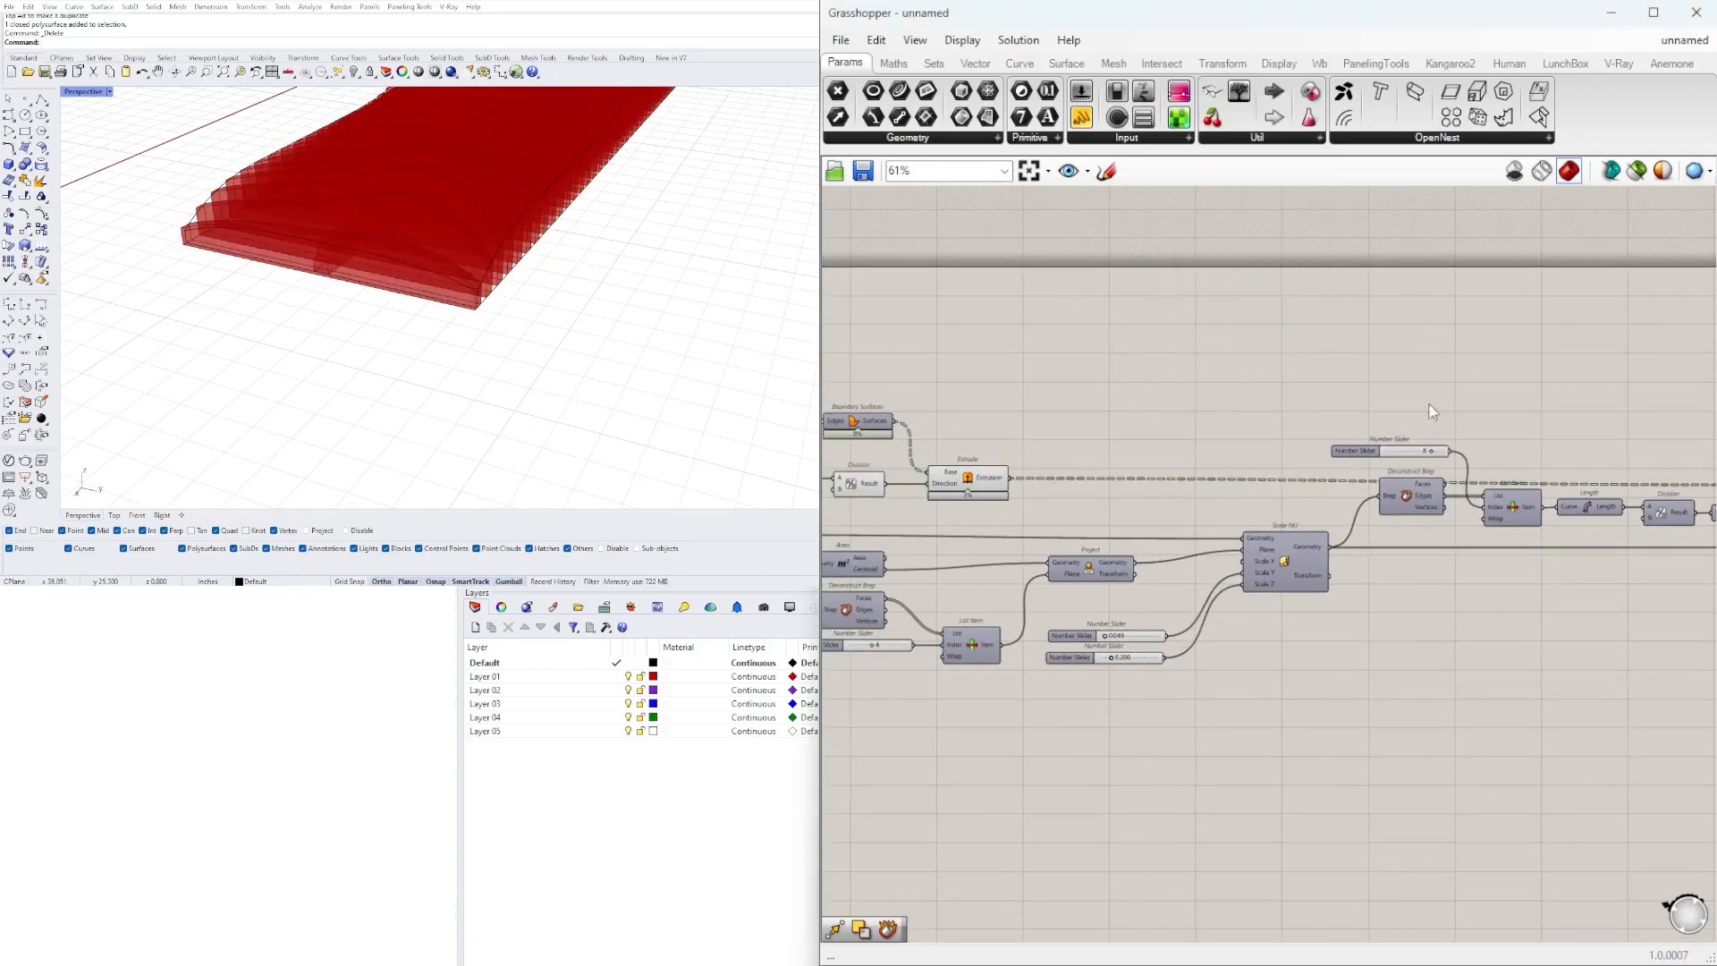
- Turn the preview of the Scale NU component back on
right_click_drag(1408, 465, 1277, 468)
right_click_drag(1495, 544, 1317, 537)
right_click(970, 546)
left_click(991, 582)
mouse_move(501, 296)
right_mouse_down()
mouse_move(590, 295)
mouse_move(528, 300)
right_mouse_up()
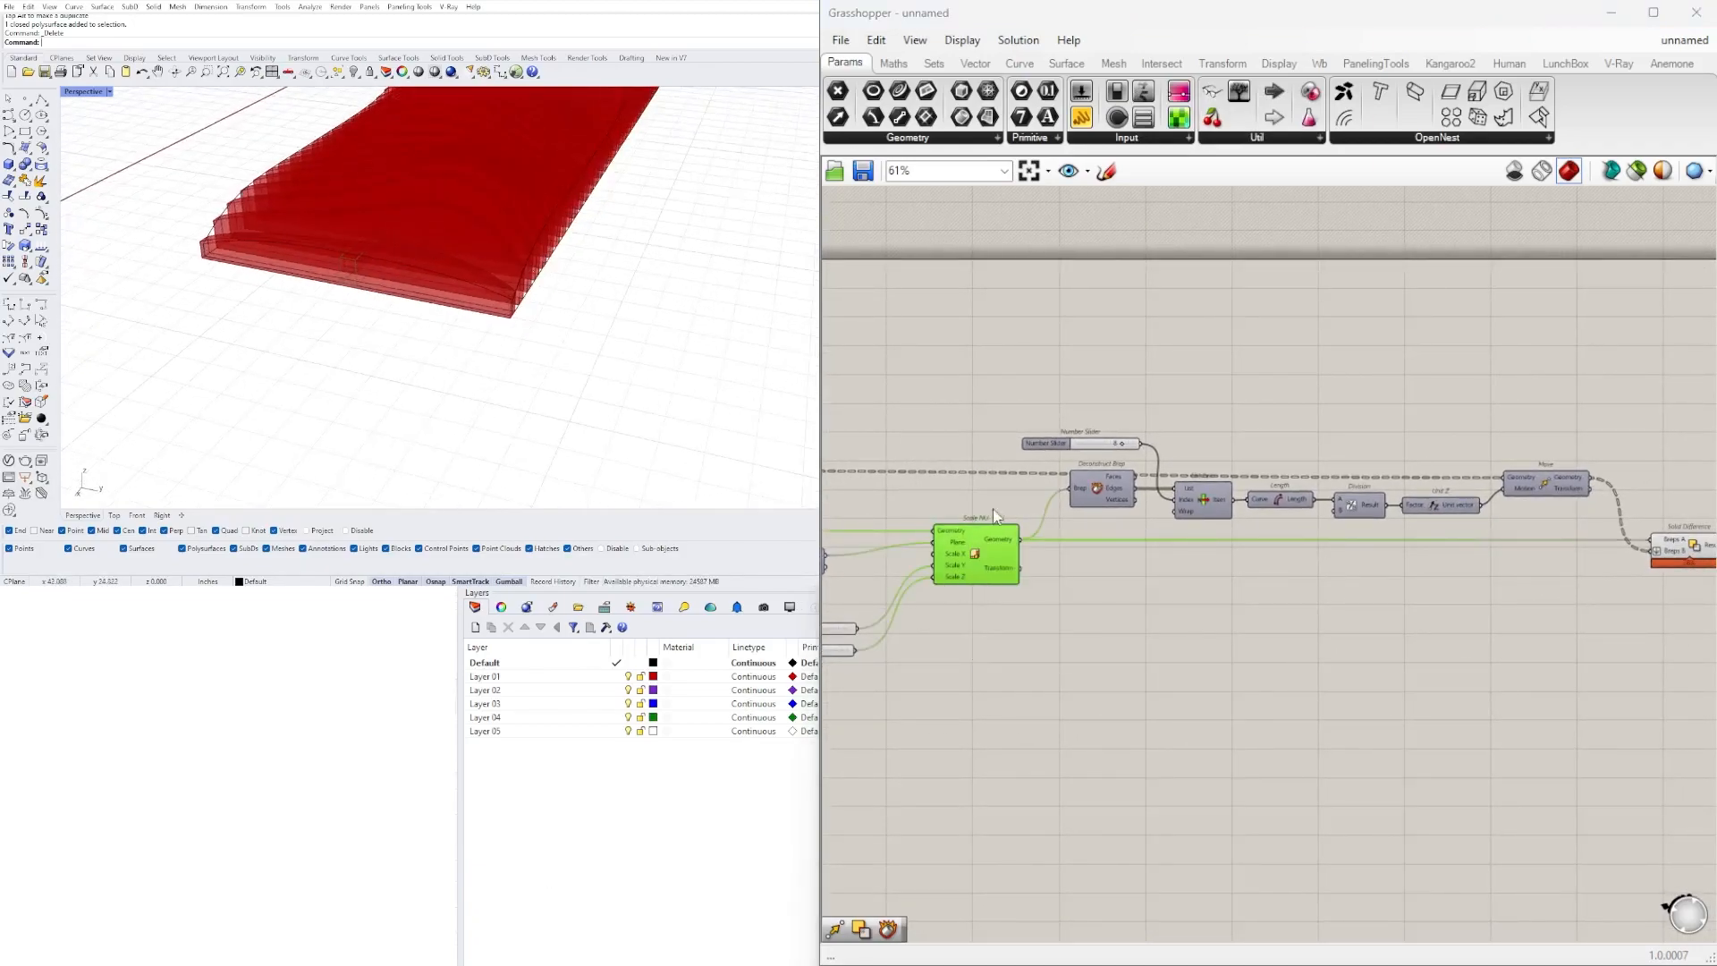
double_click(1247, 618)
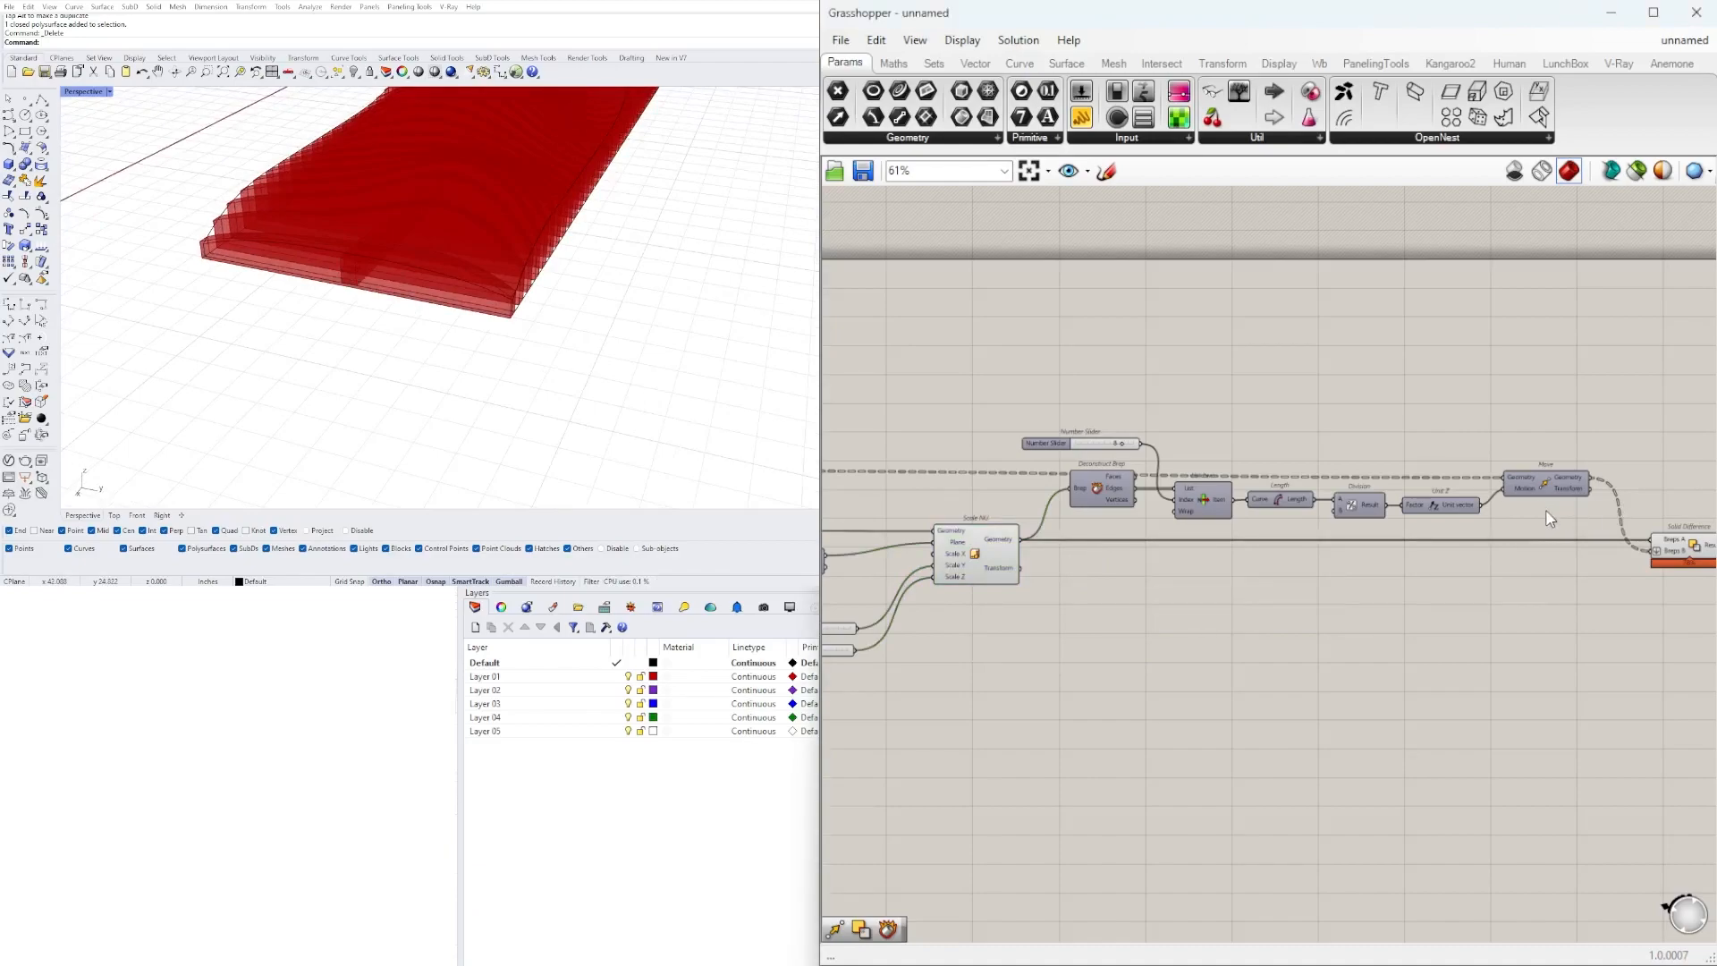
- Add a second Move component below the Solid Difference component
scroll(1535, 490, "up", 3)
right_click(1596, 632)
left_click(1565, 635)
double_click(1565, 635)
type("MOVE")
left_click(1575, 608)
right_click_drag(1570, 634, 1326, 621)
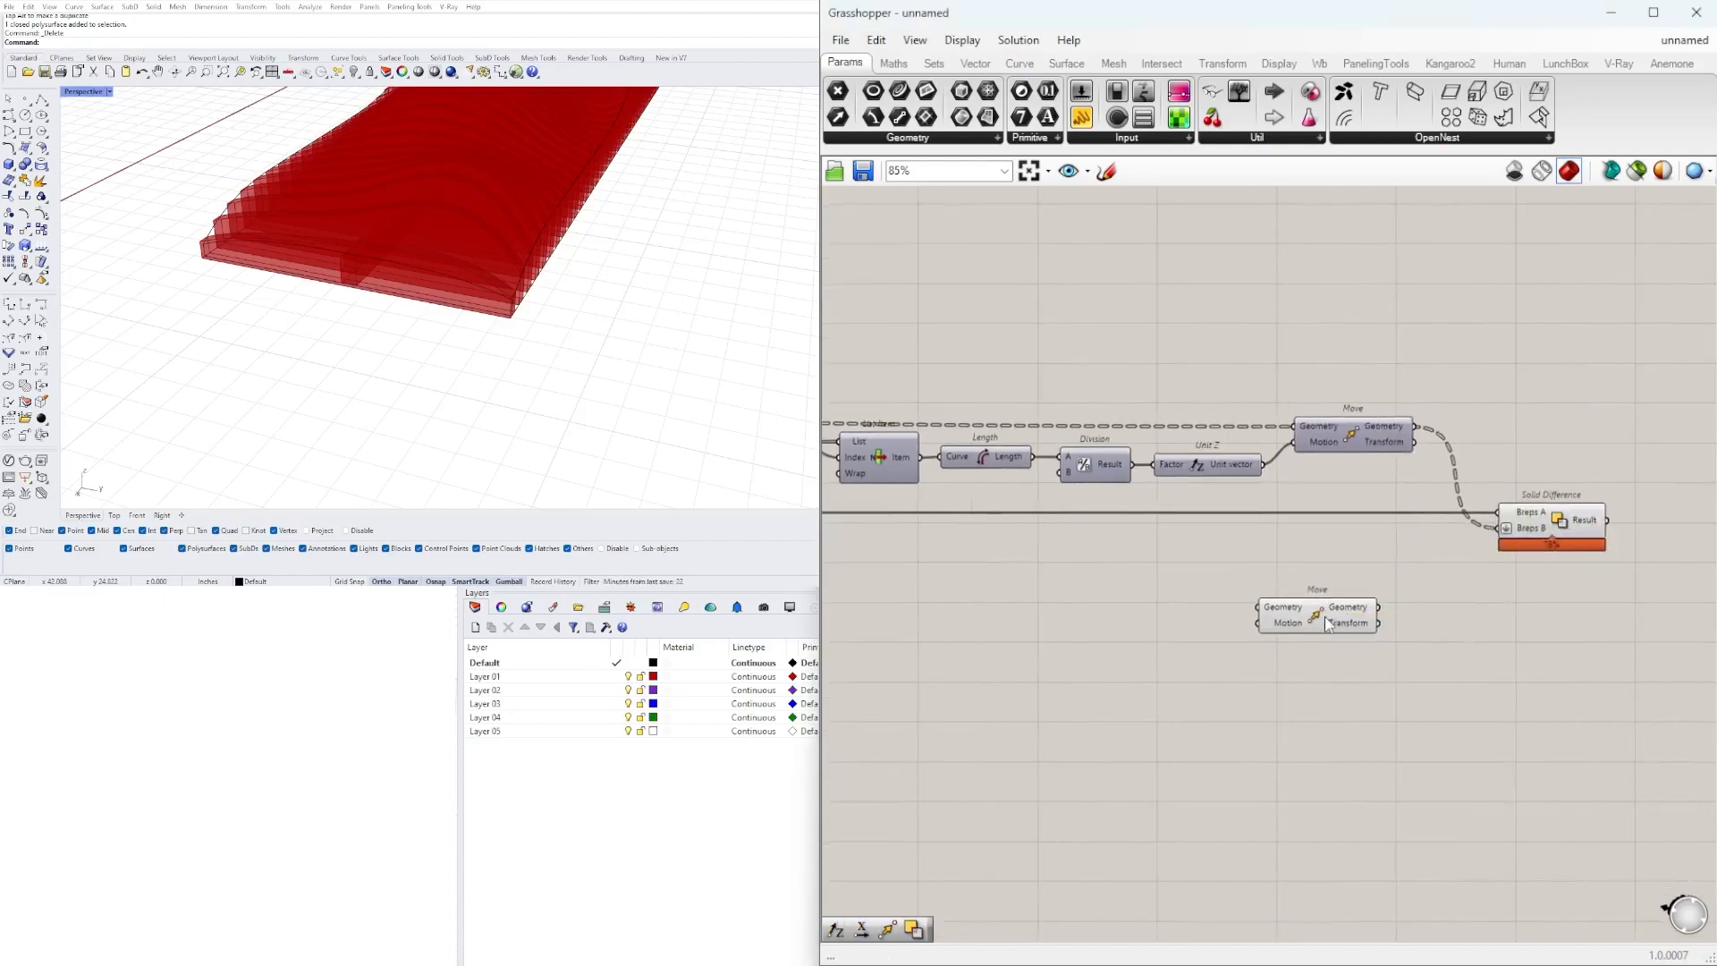
- Add a Negative component, feed it Unit Z's vector and connect its Result to the new Move's Motion input
double_click(1339, 655)
type("NEG")
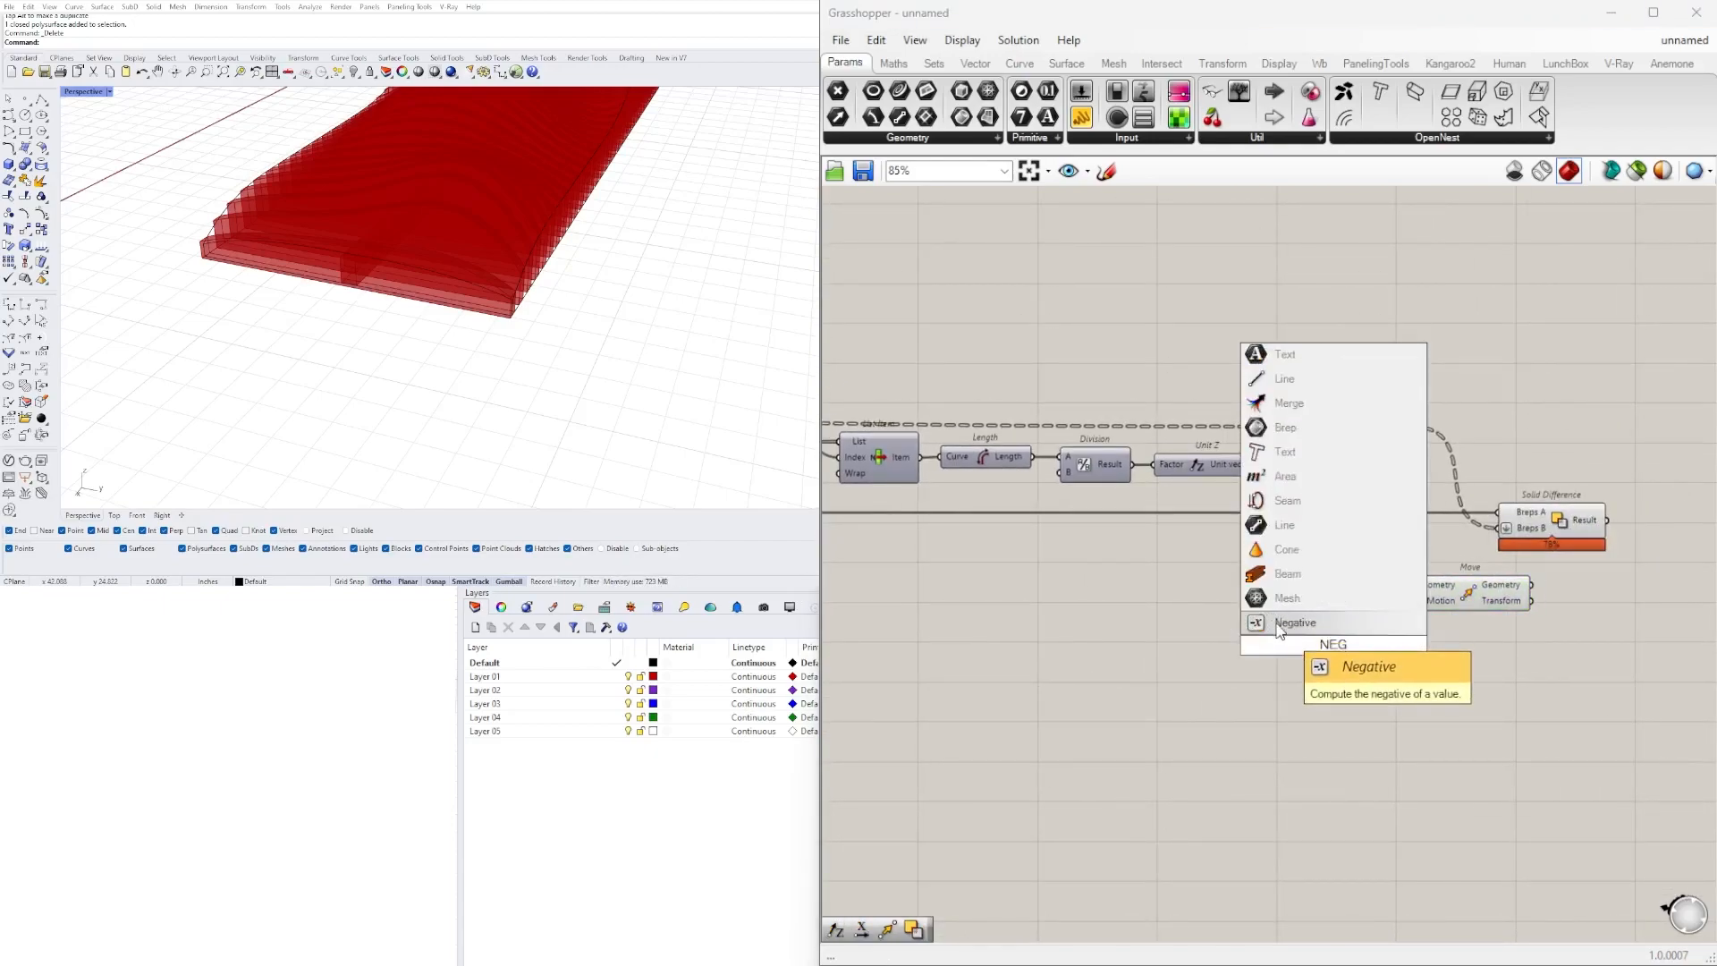
left_click(1294, 624)
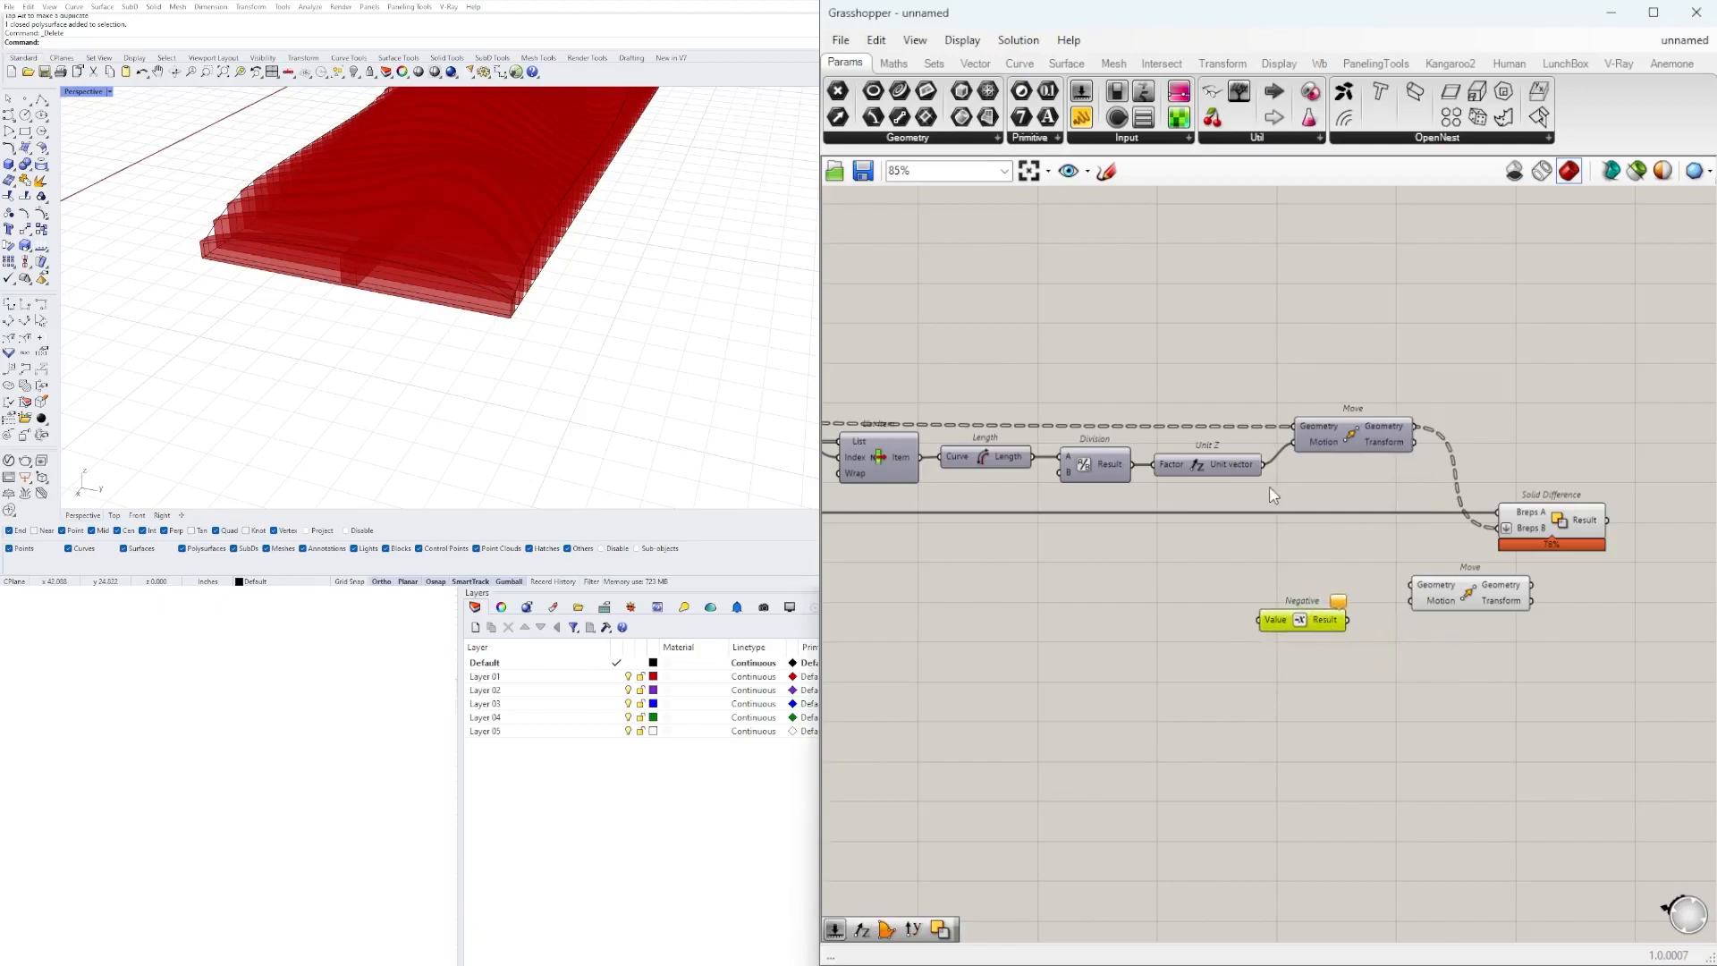
left_click_drag(1377, 598, 1442, 599)
- Connect Scale NU's Geometry output to the new Move's Geometry input
right_click_drag(969, 637, 1251, 580)
left_click(874, 477)
right_click_drag(927, 483, 889, 529)
scroll(889, 529, "down", 1)
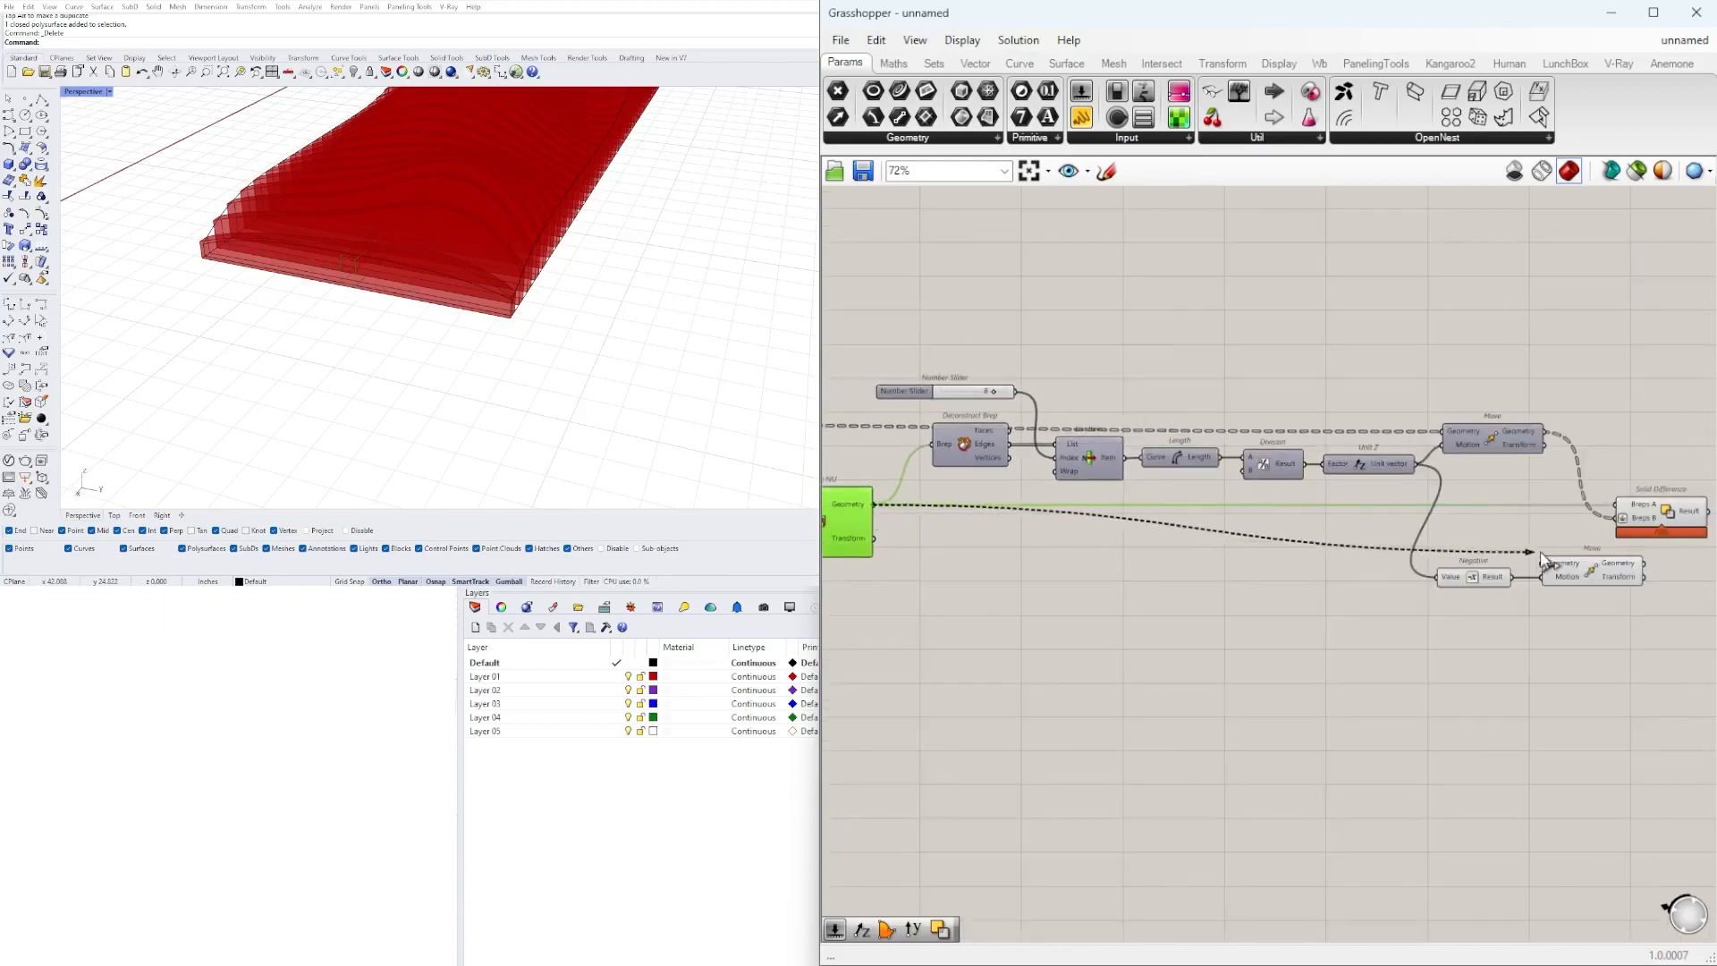
scroll(1520, 593, "up", 3)
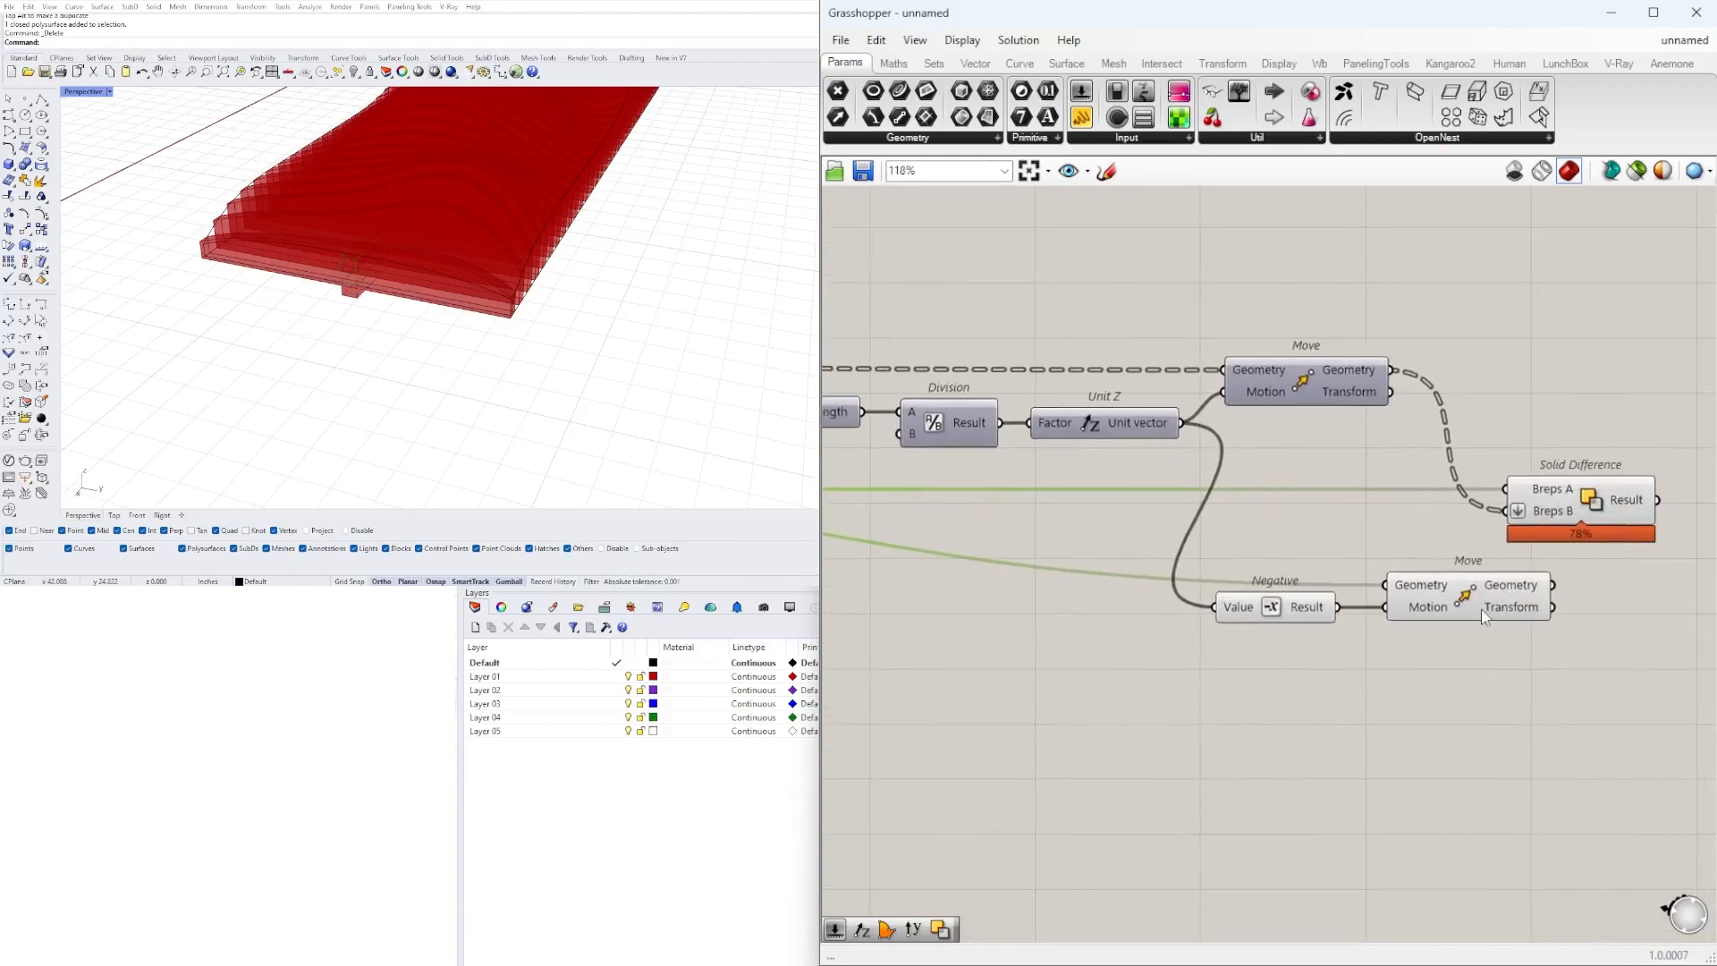
left_click(1484, 615)
left_click_drag(1477, 652, 1282, 591)
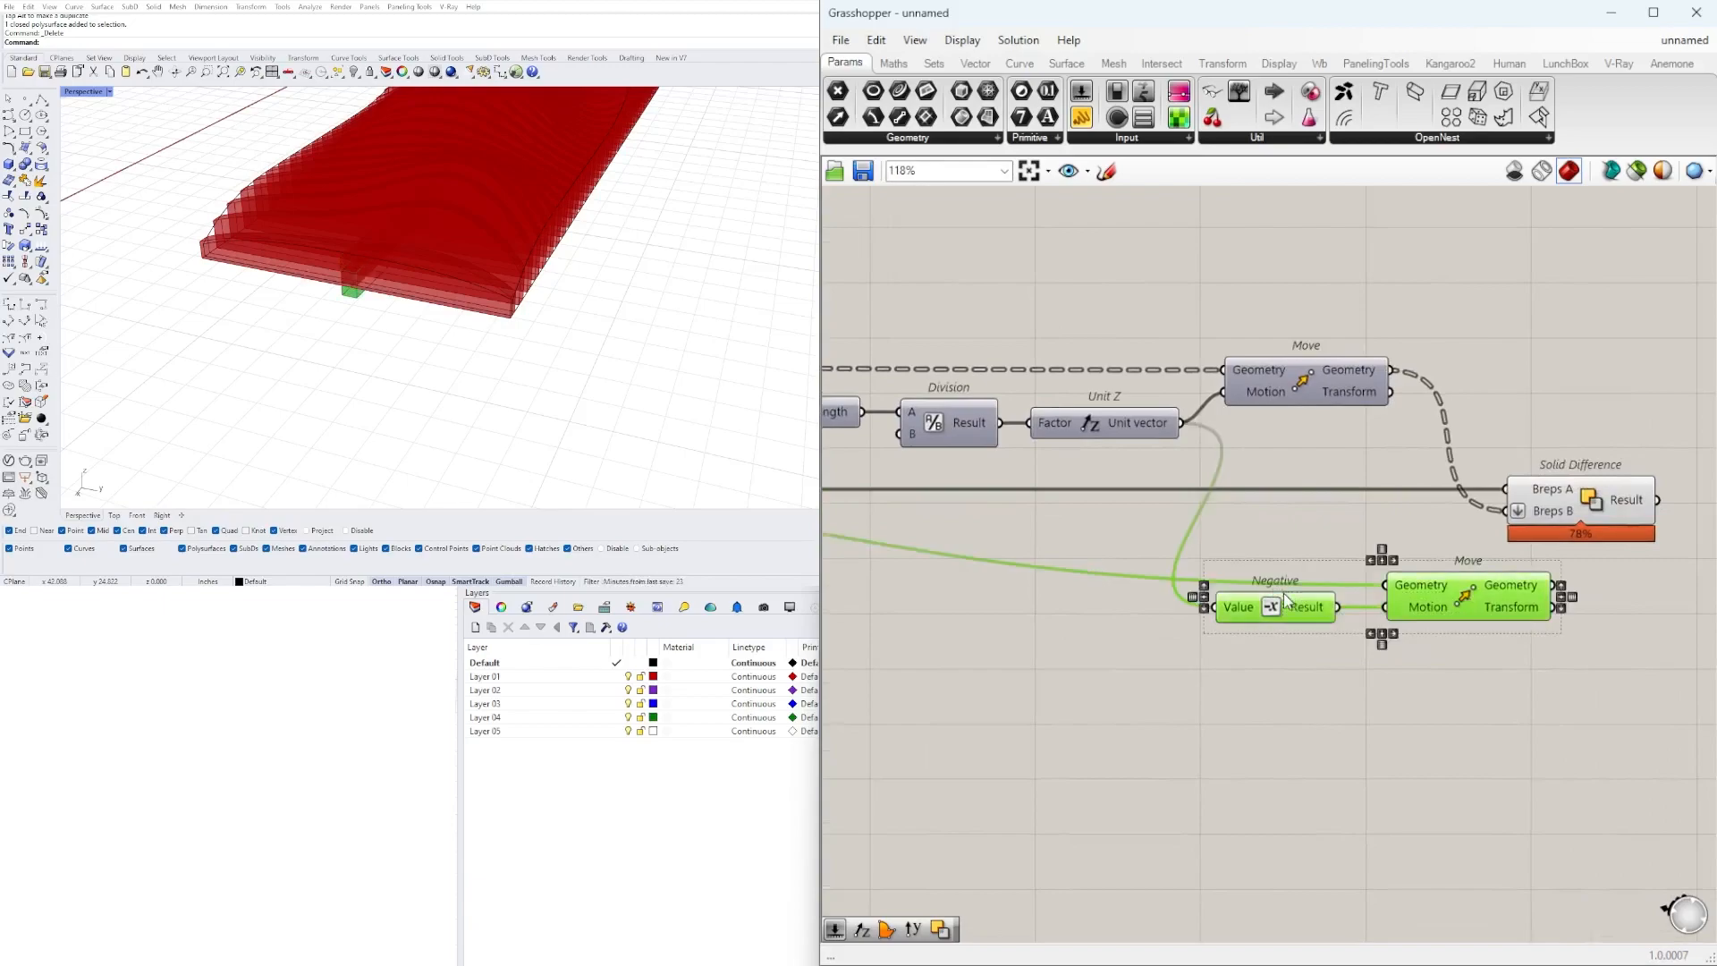
left_click(1223, 621)
right_click_drag(973, 636, 942, 578)
scroll(1221, 621, "down", 3)
left_click(931, 535)
scroll(1225, 475, "up", 2)
- Add a second Solid Difference component and connect the lower Move's Geometry output to its Breps B input
double_click(1227, 452)
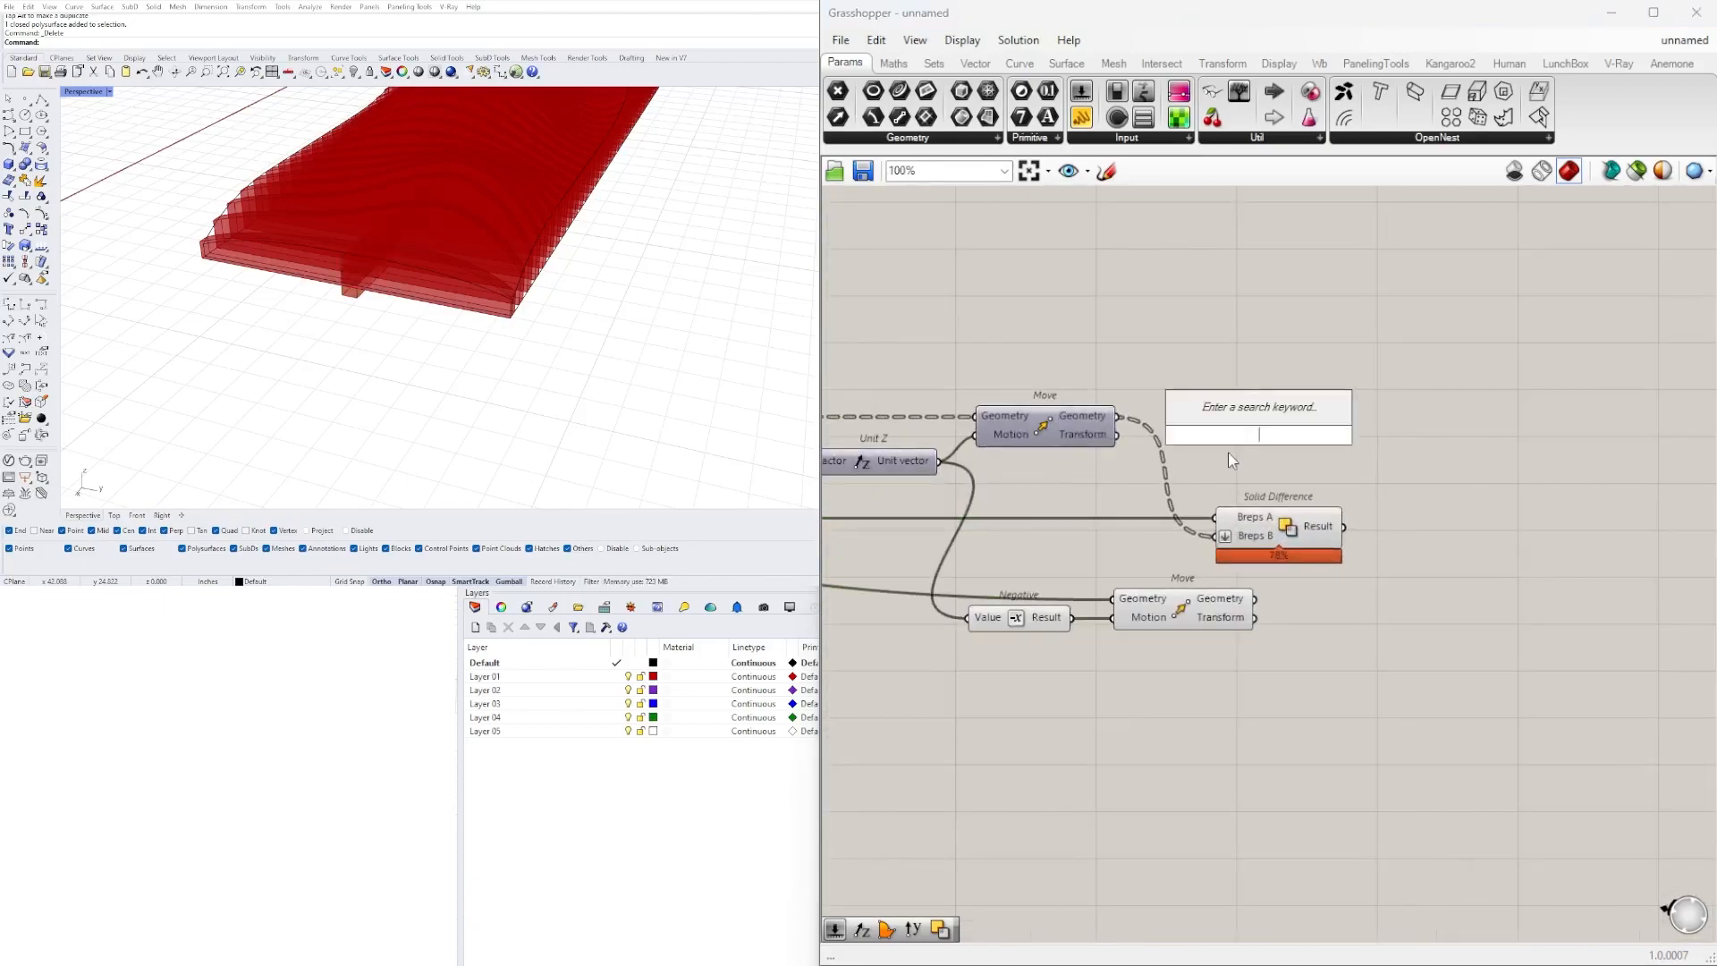
type("DIF")
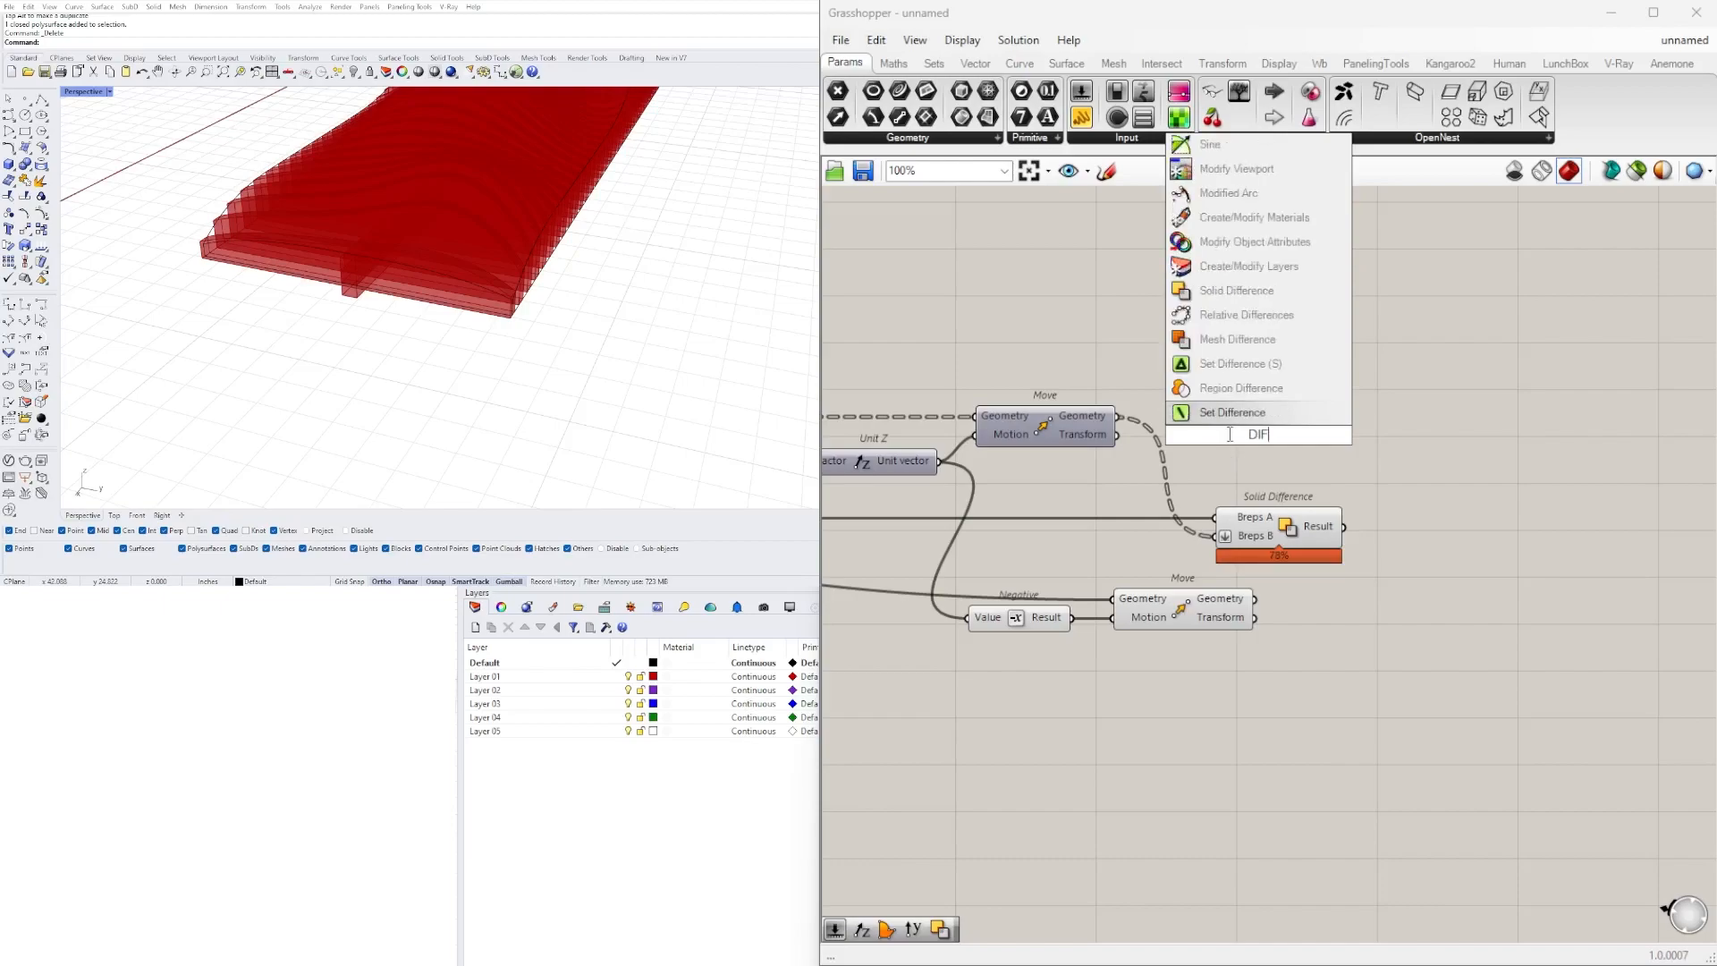
left_click(1227, 294)
left_click_drag(1251, 422, 1540, 661)
left_click(1179, 622)
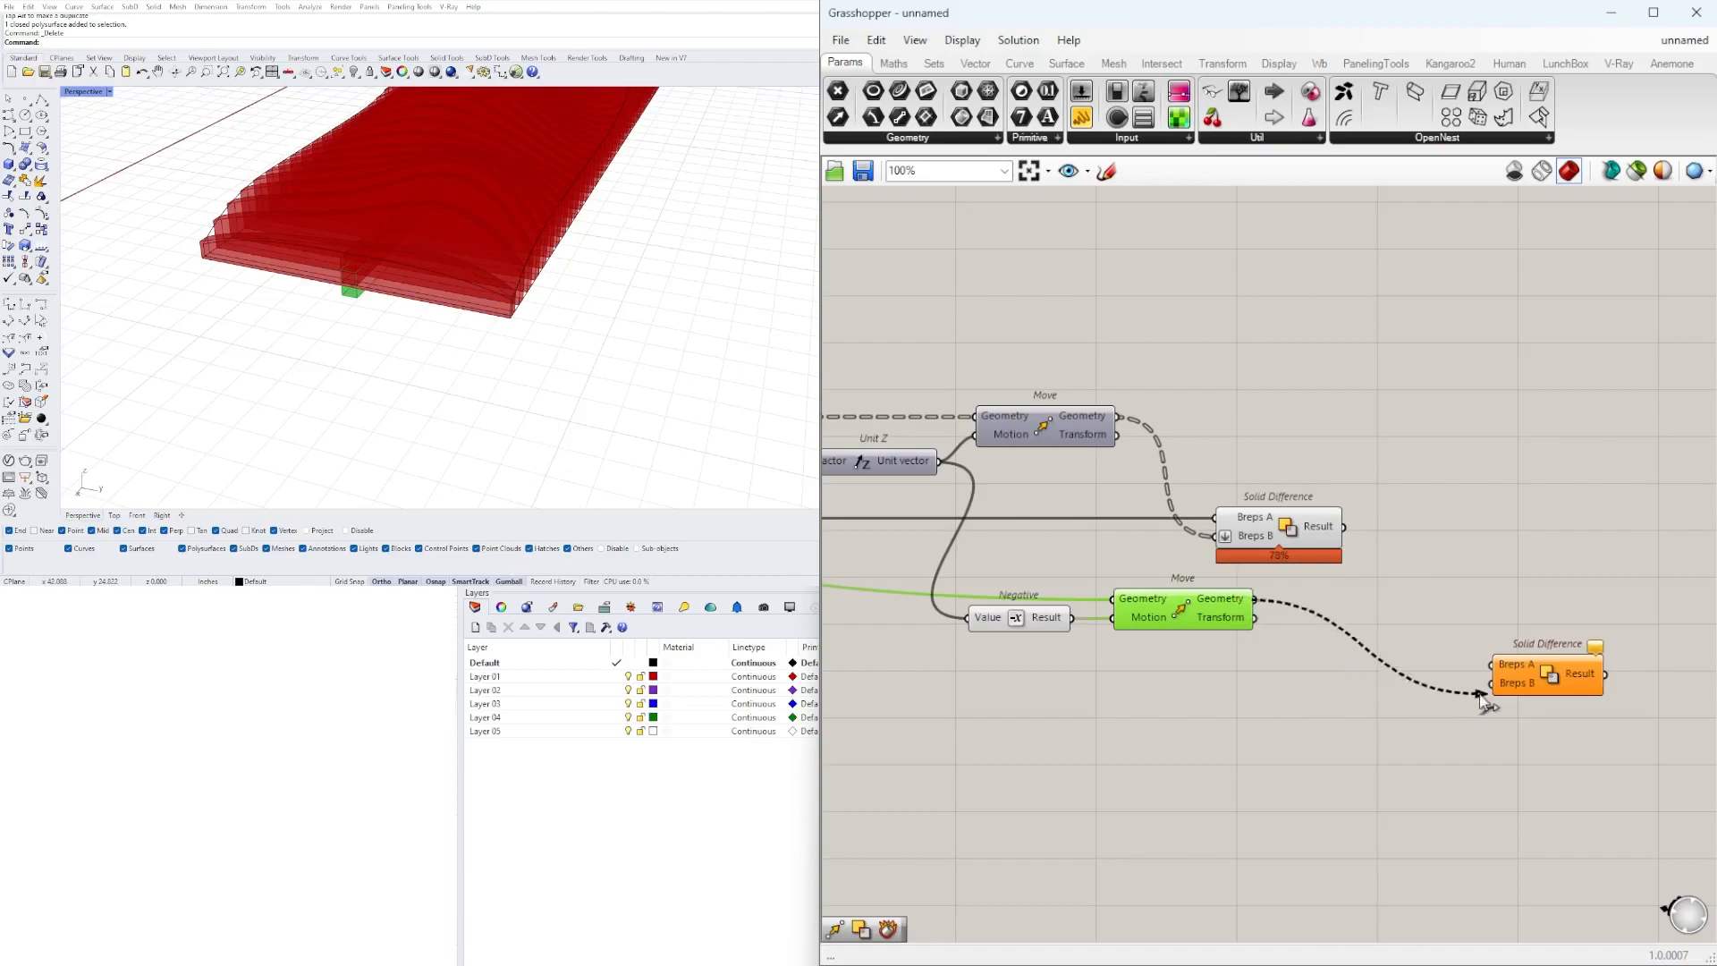
scroll(1529, 685, "down", 3)
- Place the second Solid Difference above the first and connect Extrude's Extrusion output to its Breps A input
left_click_drag(1531, 676, 1497, 561)
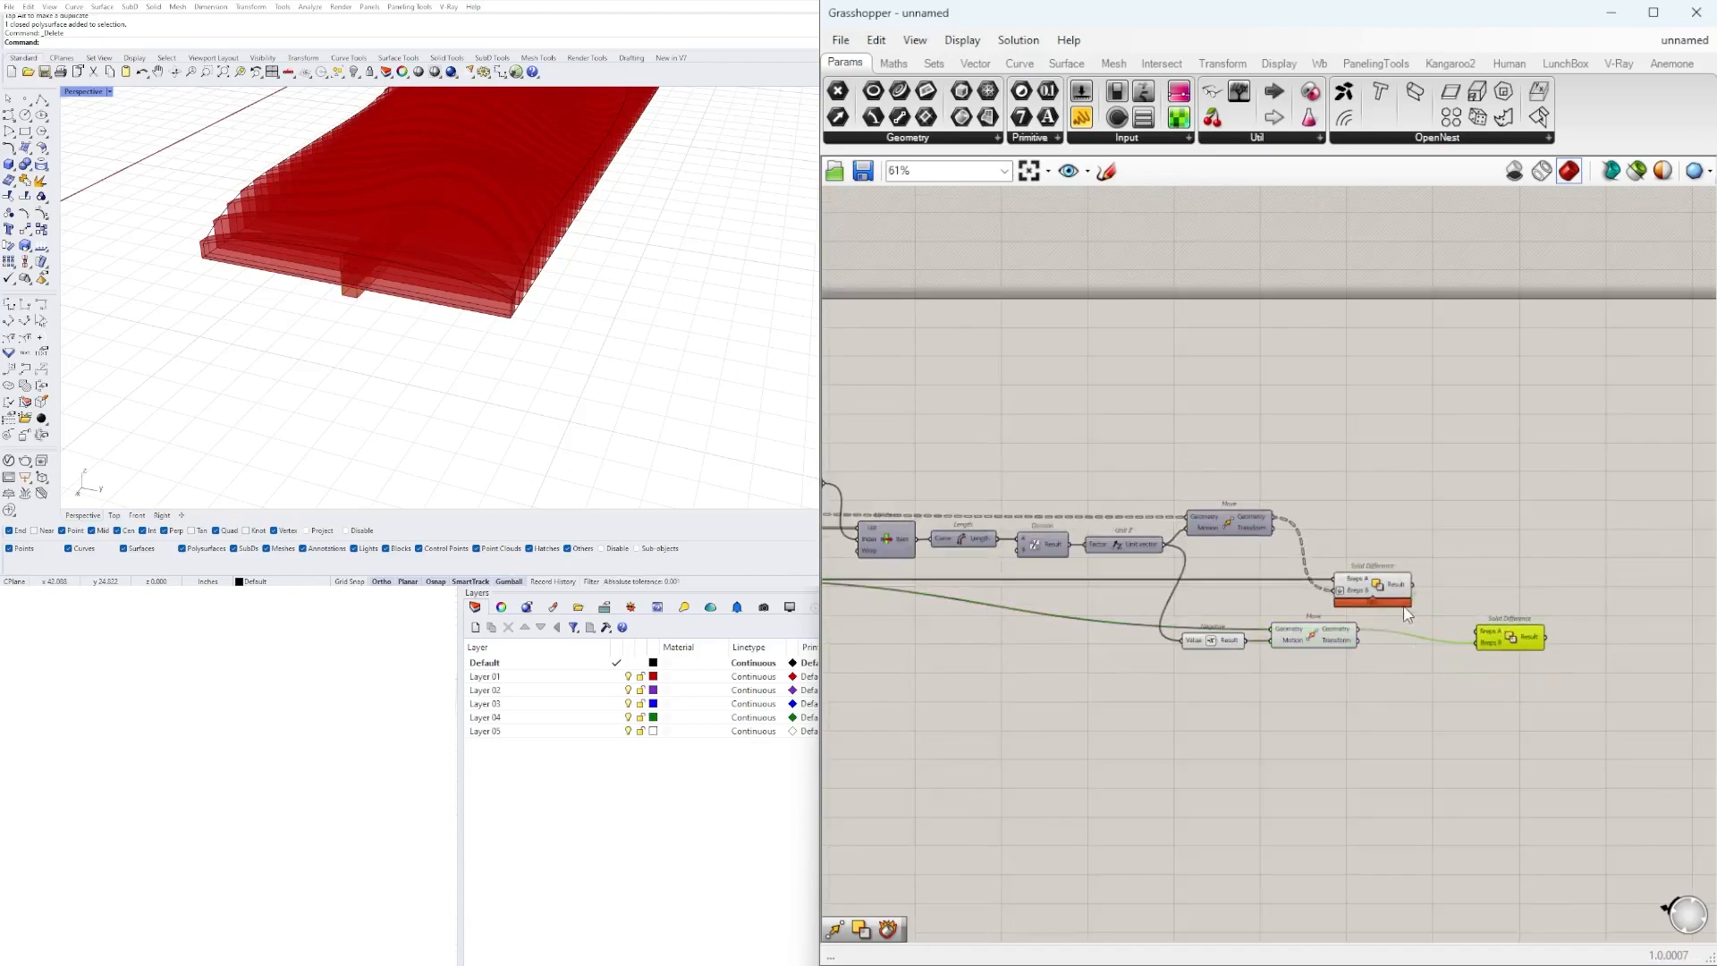
scroll(1406, 609, "down", 1)
right_click_drag(1338, 673, 1518, 665)
right_click_drag(1027, 600, 1441, 570)
right_click_drag(1597, 531, 1168, 546)
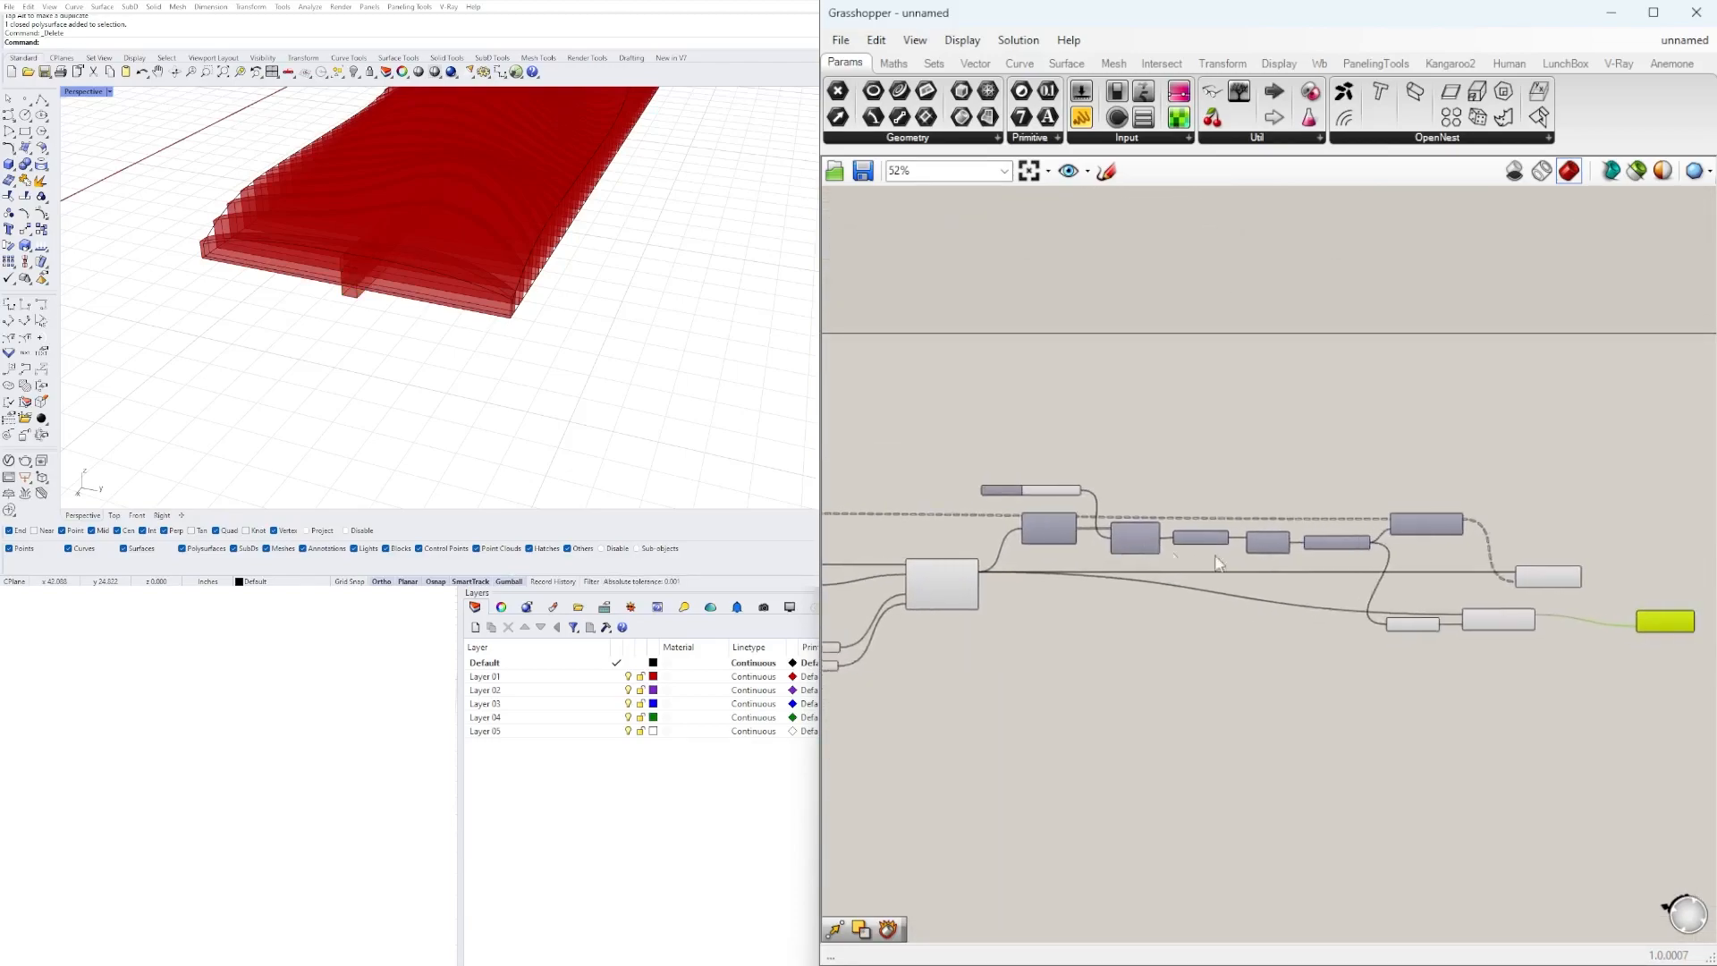
left_click(1663, 462)
right_click_drag(840, 513, 975, 520)
scroll(927, 516, "up", 3)
scroll(911, 515, "down", 5)
left_click_drag(910, 514, 1476, 447)
scroll(1297, 528, "up", 6)
scroll(1431, 524, "down", 4)
scroll(1528, 492, "up", 5)
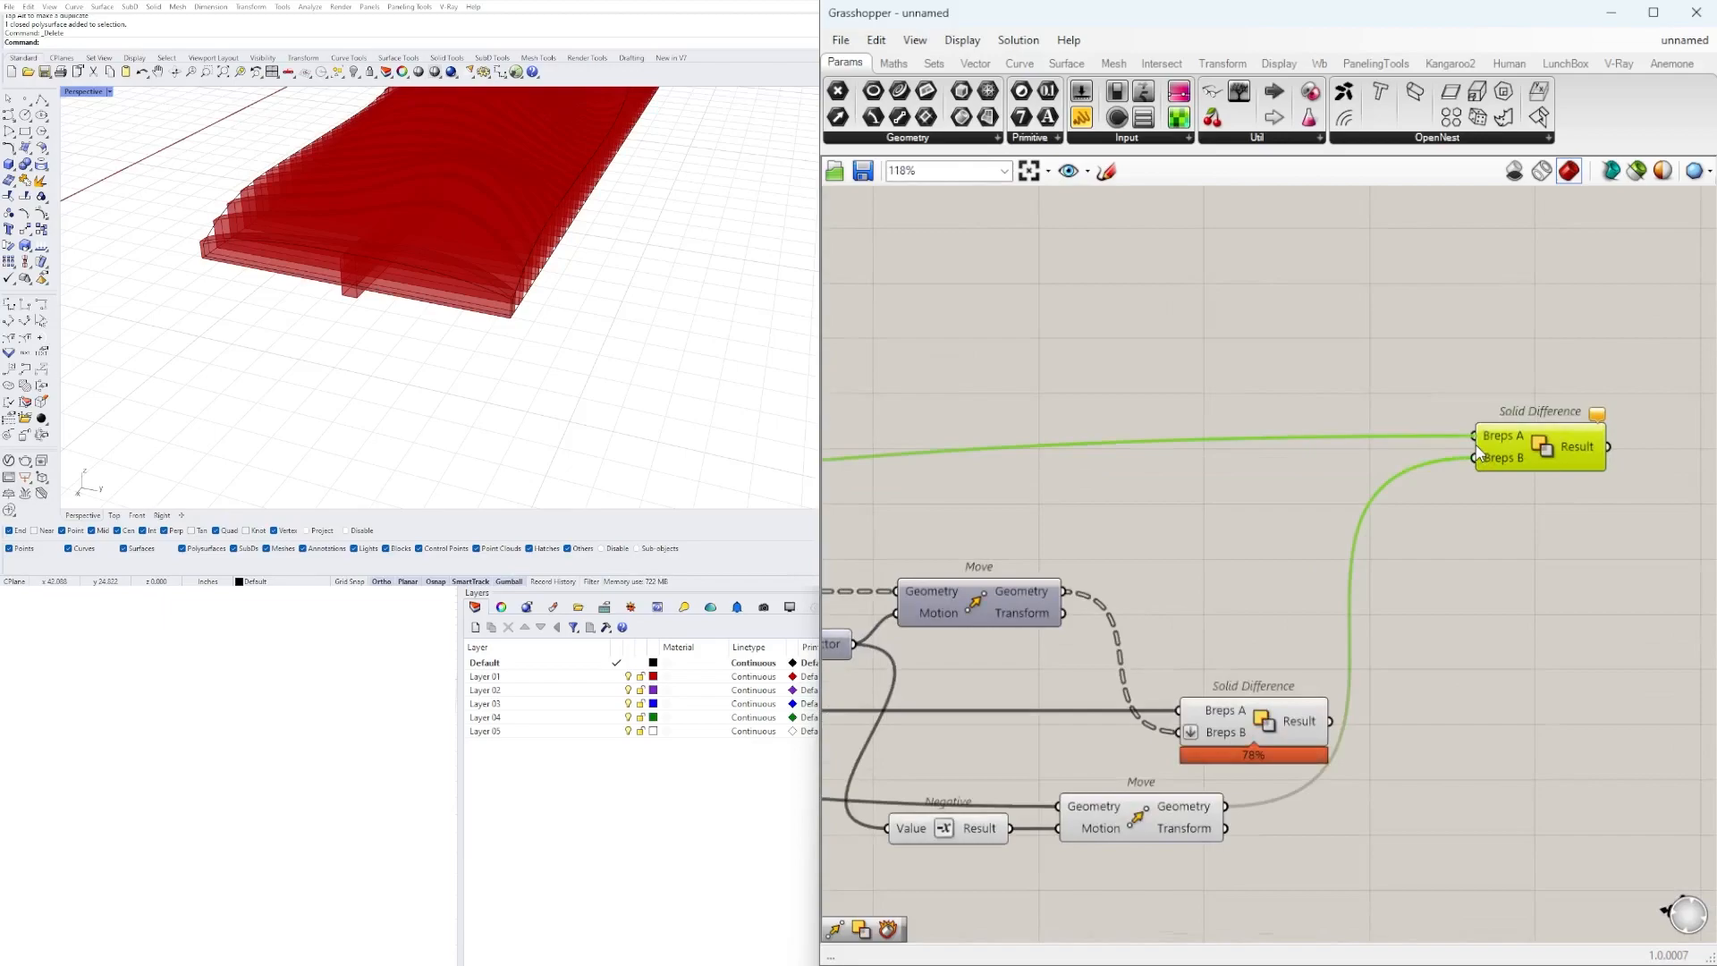
- Flatten the second Solid Difference's Breps A input and shift the component slightly
scroll(1488, 447, "up", 3)
right_click(1491, 429)
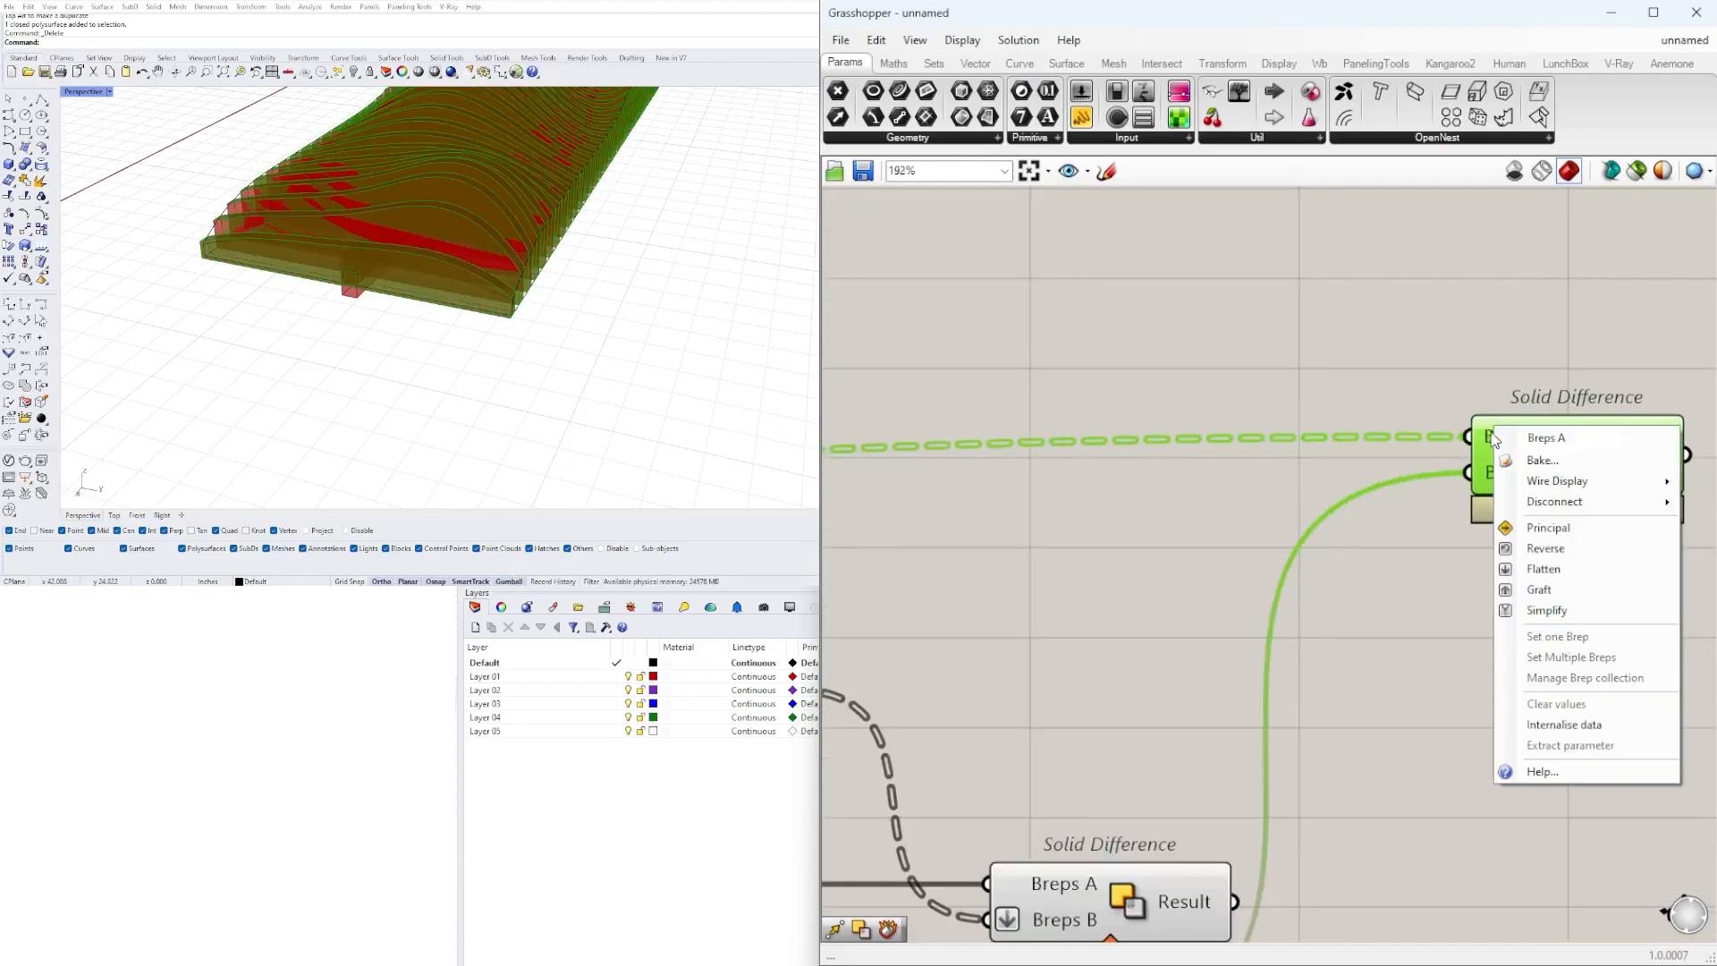
left_click(1525, 568)
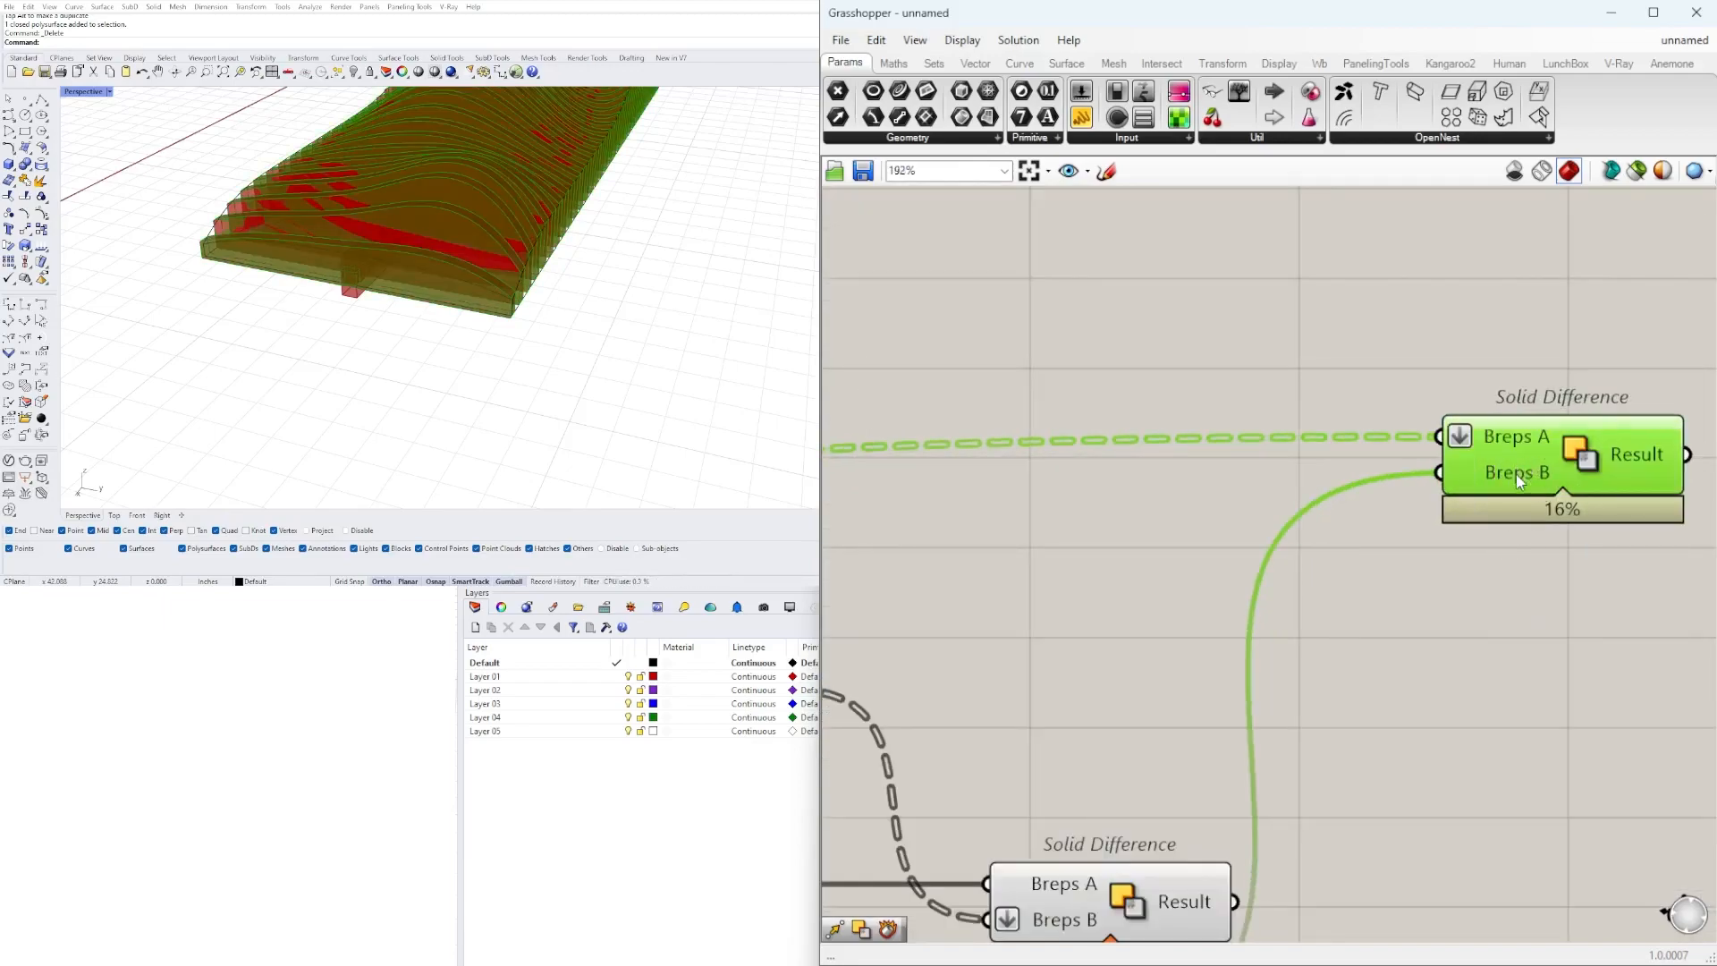
mouse_move(1517, 485)
left_mouse_down()
mouse_move(1505, 499)
mouse_move(1549, 484)
left_mouse_up()
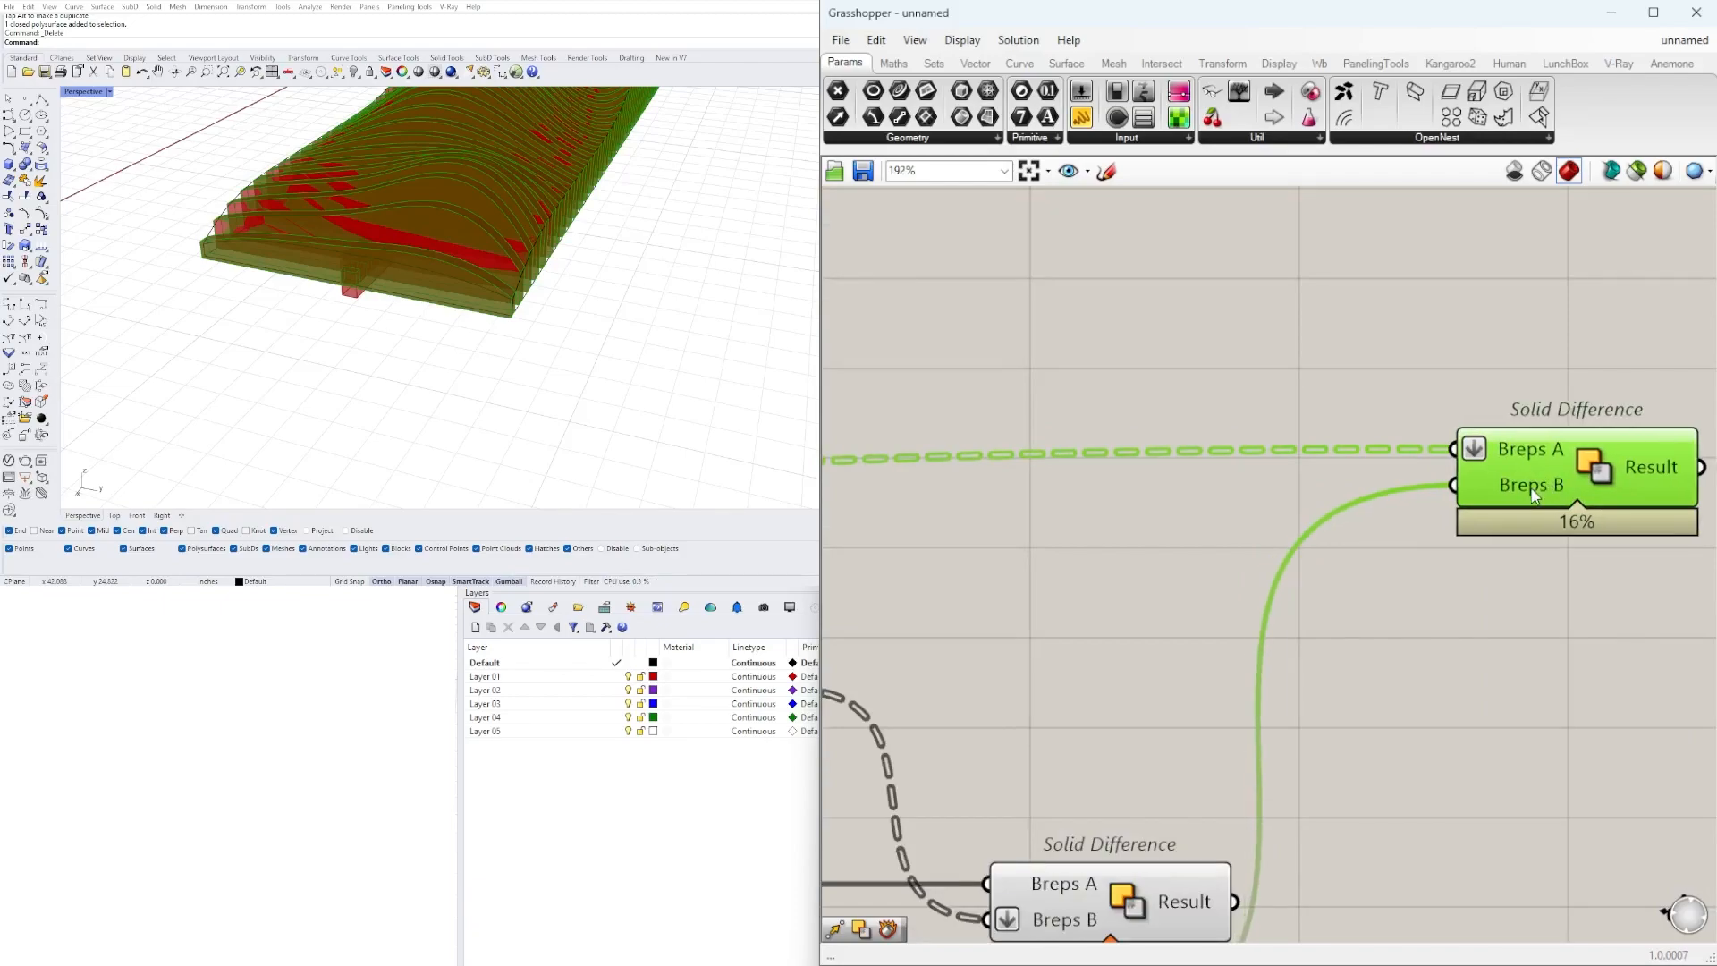
scroll(1531, 498, "down", 4)
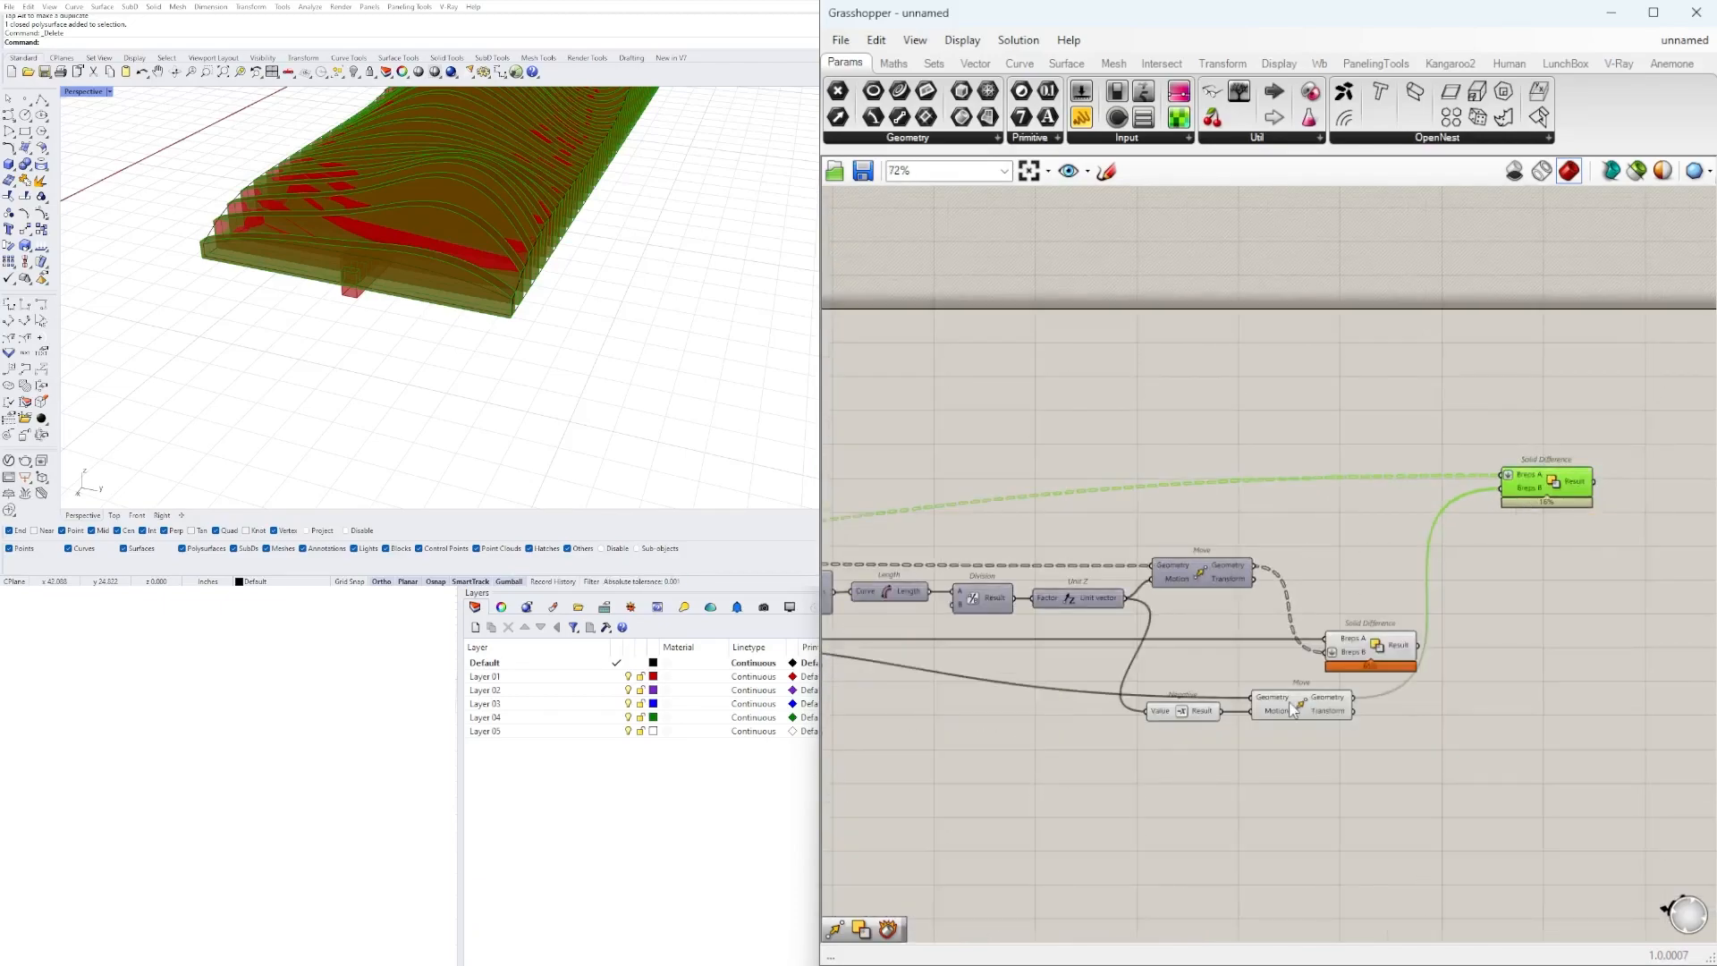
- Turn off the preview of the lower Move component and select the second Solid Difference
left_click(1286, 706)
middle_click(1286, 707)
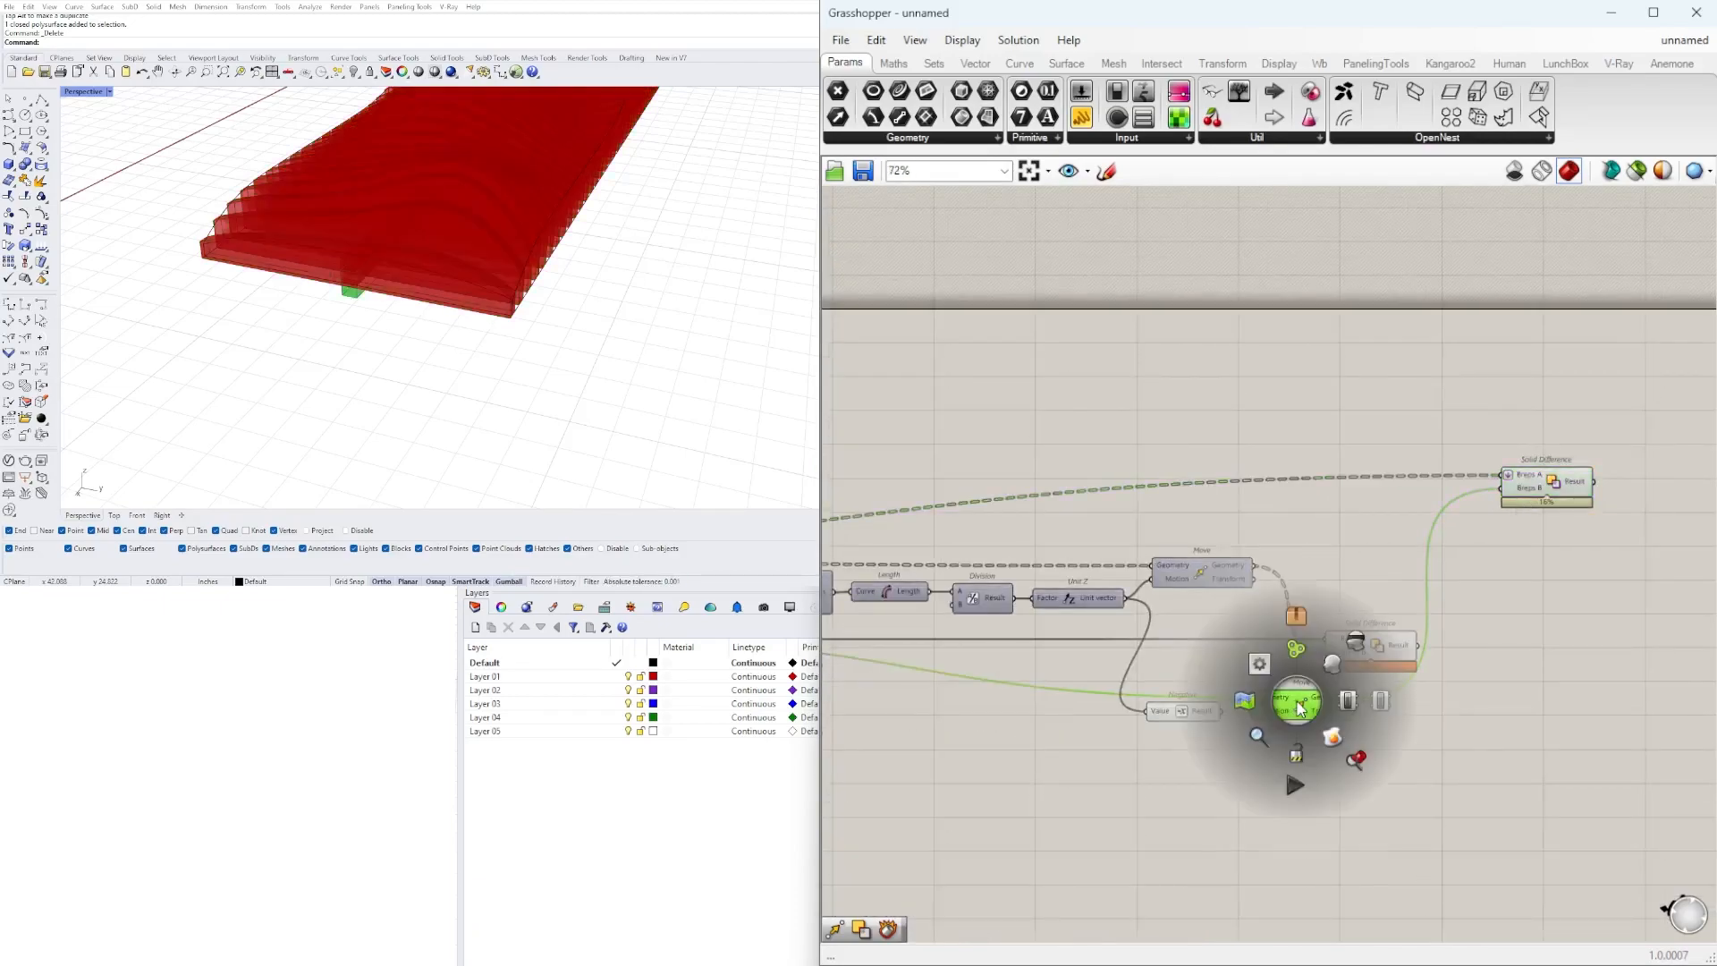
left_click(1363, 646)
left_click(1573, 480)
- Select the upstream components in the definition and turn off their preview
right_click_drag(1109, 562, 1378, 562)
scroll(1377, 562, "down", 2)
right_click_drag(1025, 613, 1211, 617)
scroll(1315, 640, "up", 1)
scroll(1211, 614, "up", 2)
left_click_drag(1211, 614, 968, 536)
middle_click(967, 536)
left_click(1032, 489)
- Bake the second Solid Difference's result into Rhino as notched slabs
scroll(1234, 492, "down", 5)
right_click_drag(1419, 517, 730, 553)
scroll(1064, 528, "up", 4)
left_click(979, 512)
right_click_drag(782, 349, 494, 348)
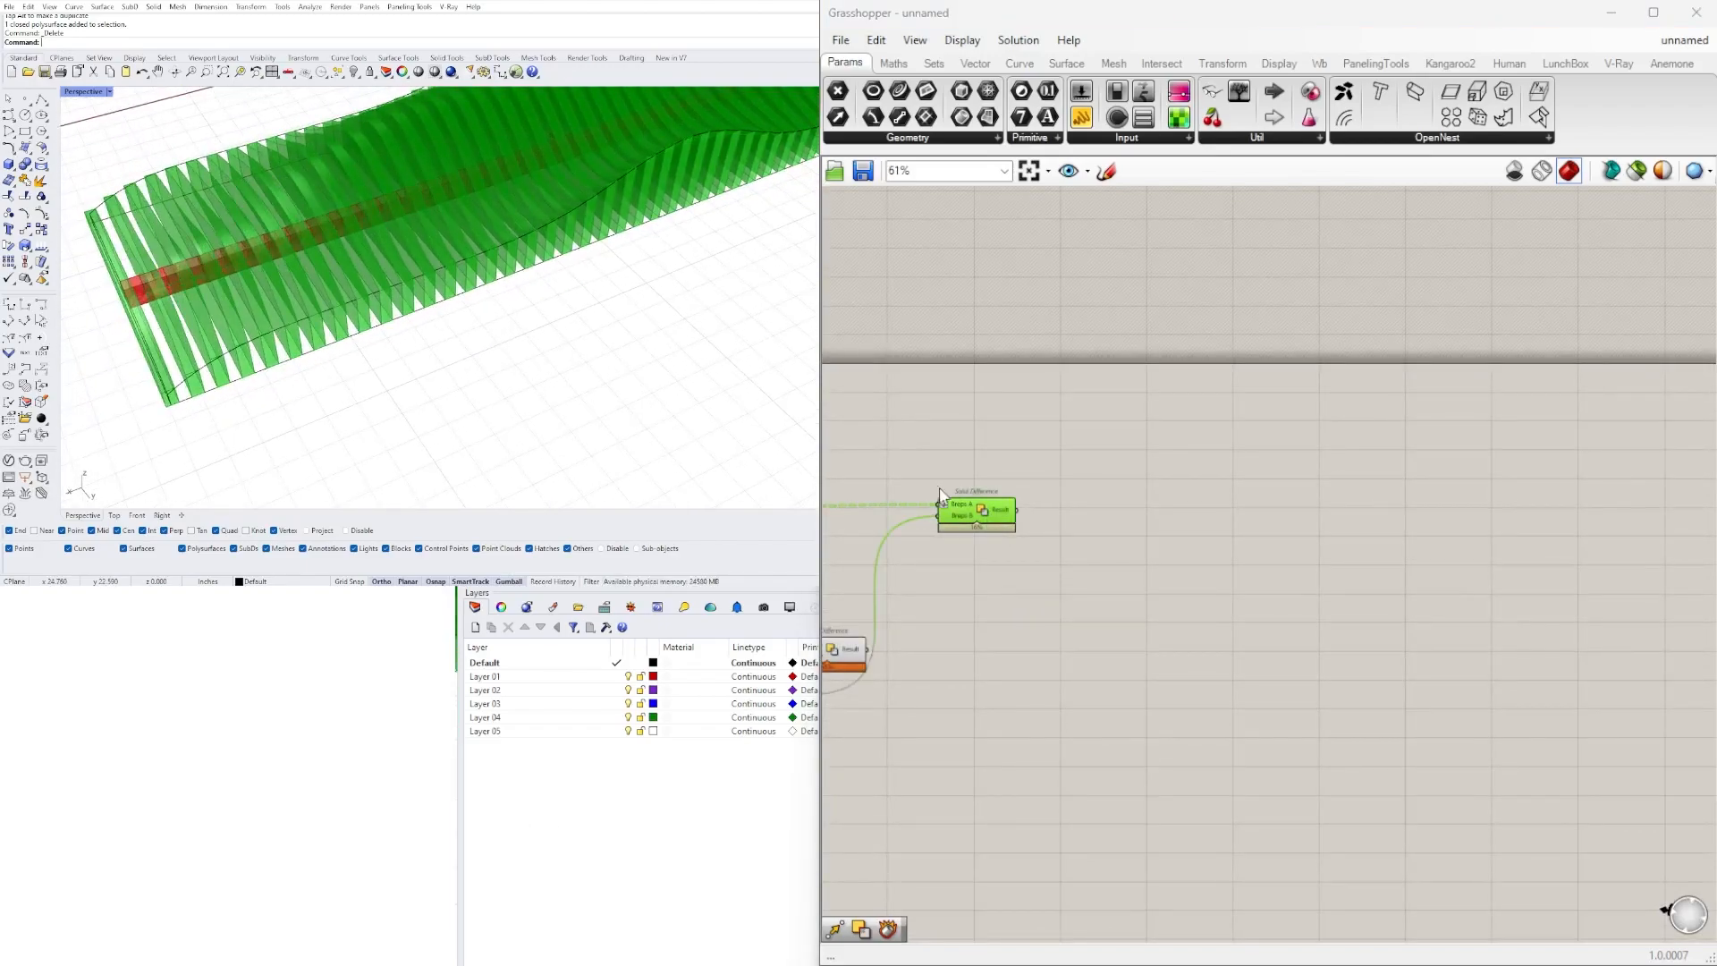
middle_click(973, 517)
left_click(1007, 551)
scroll(461, 318, "down", 6)
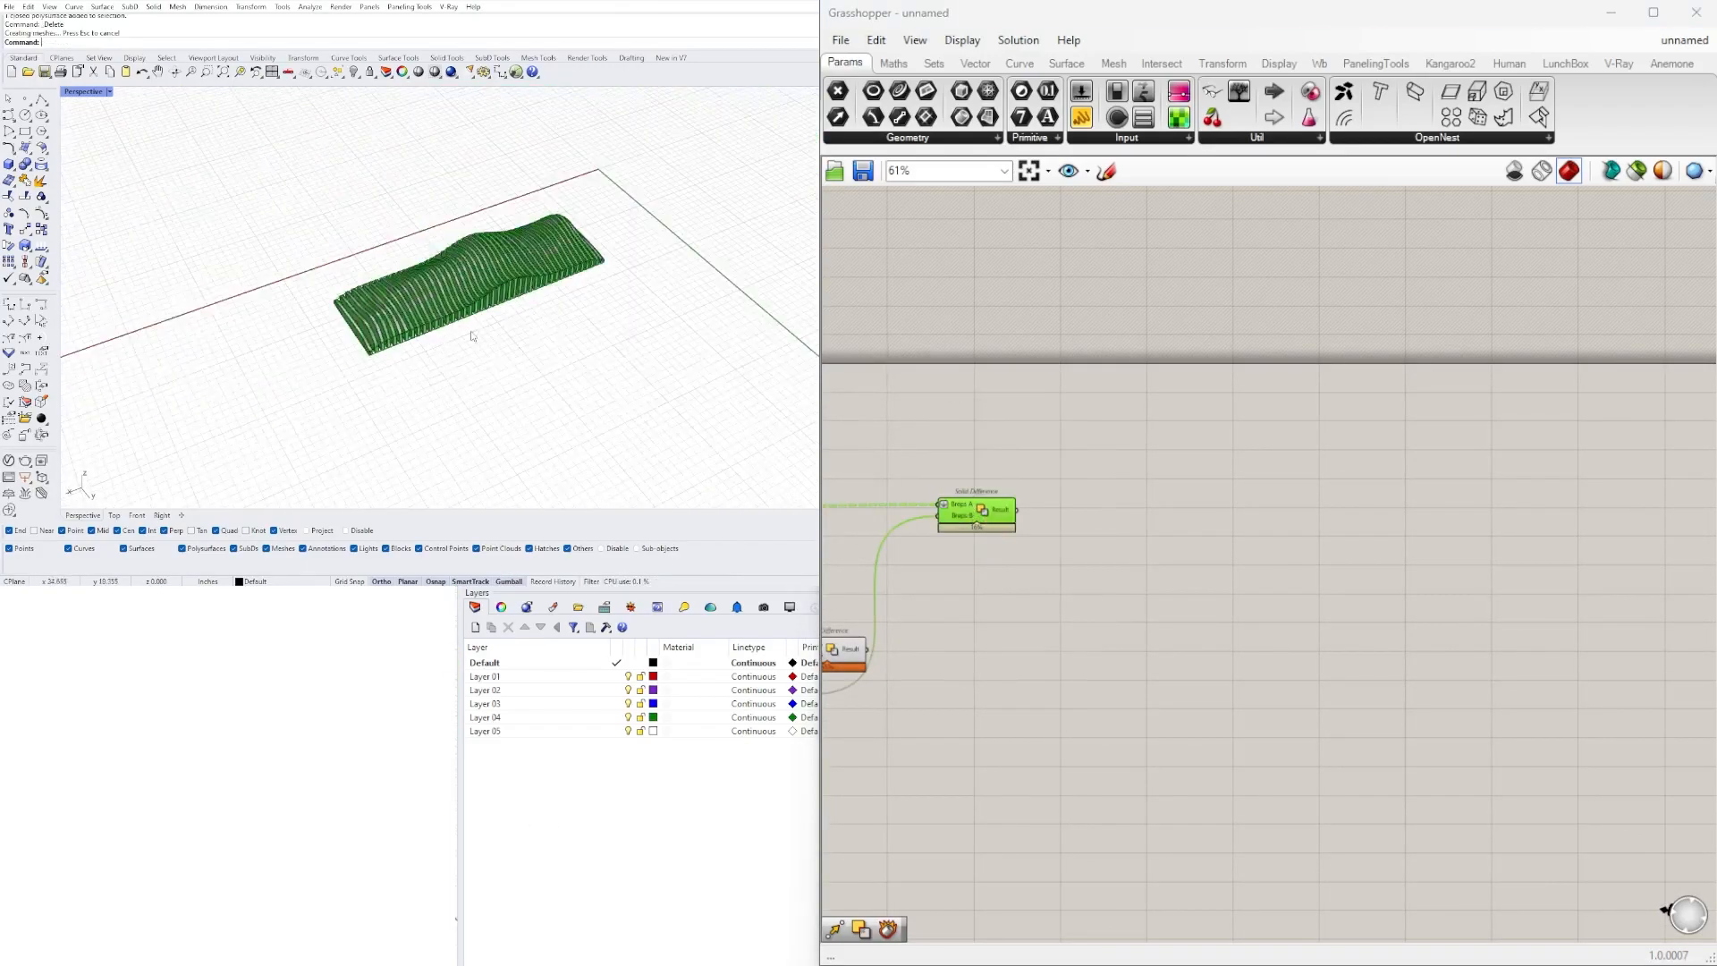
- Try moving the selected baked slabs off the preview and undo that move
right_click_drag(472, 337, 364, 173)
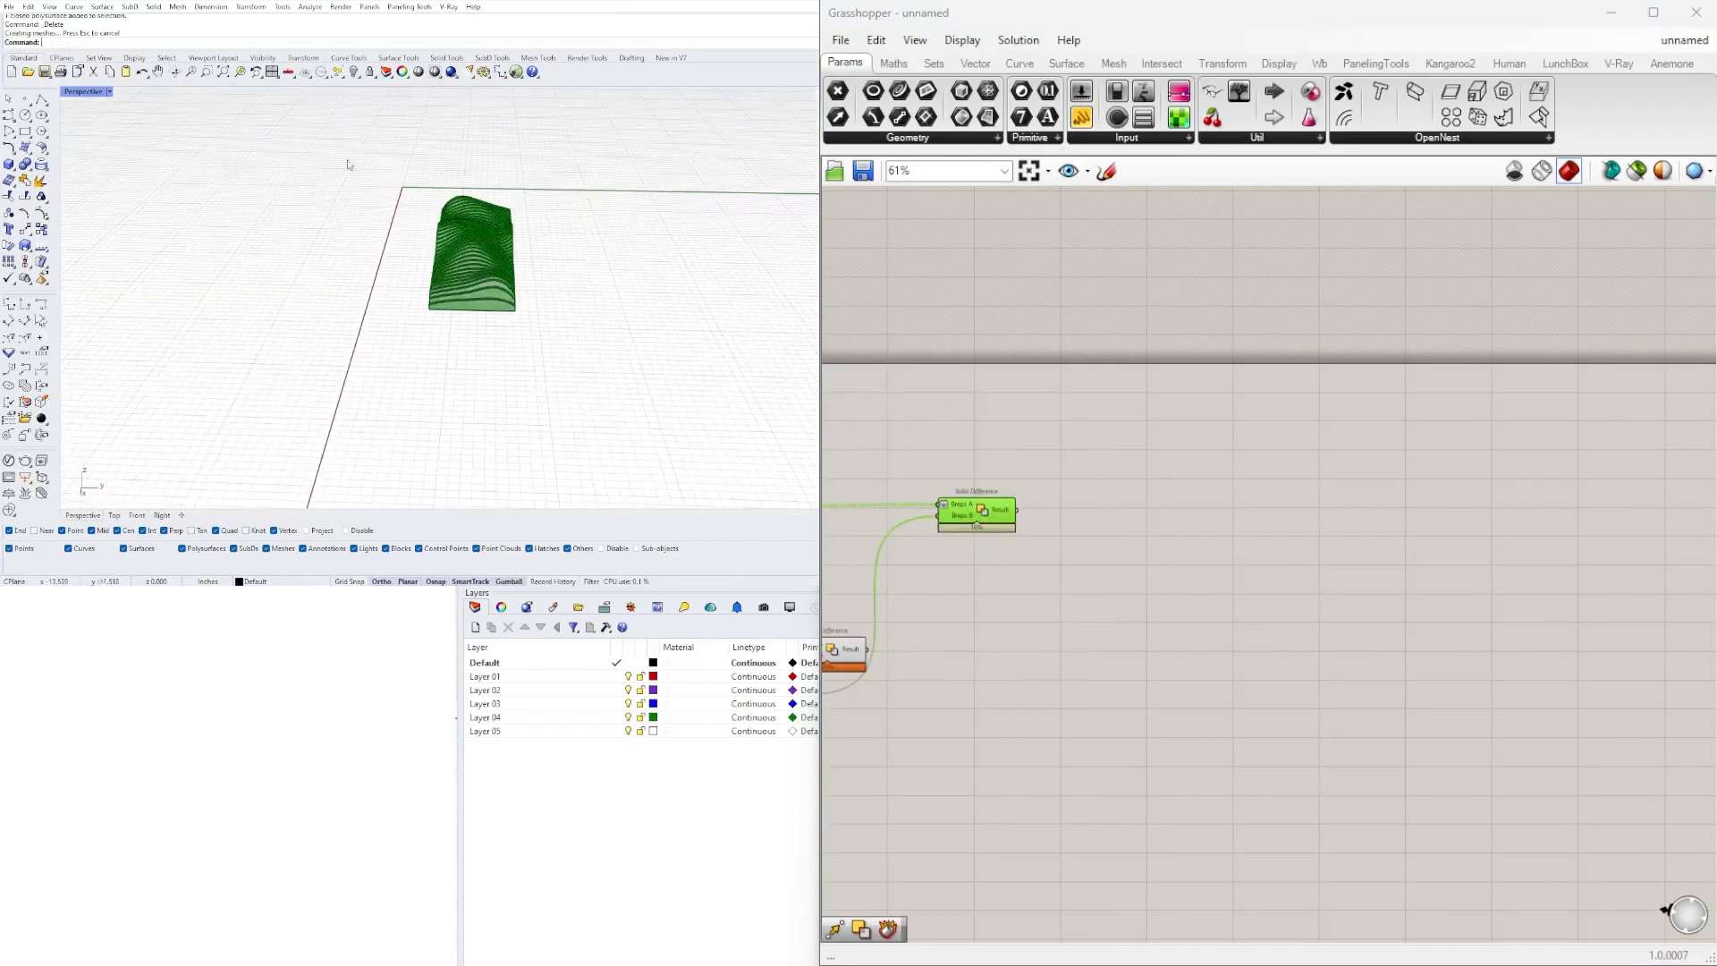
left_click_drag(338, 149, 601, 368)
right_click_drag(548, 270, 445, 314)
scroll(537, 296, "up", 8)
scroll(452, 291, "down", 7)
left_click_drag(428, 252, 572, 301)
key("ctrl+z")
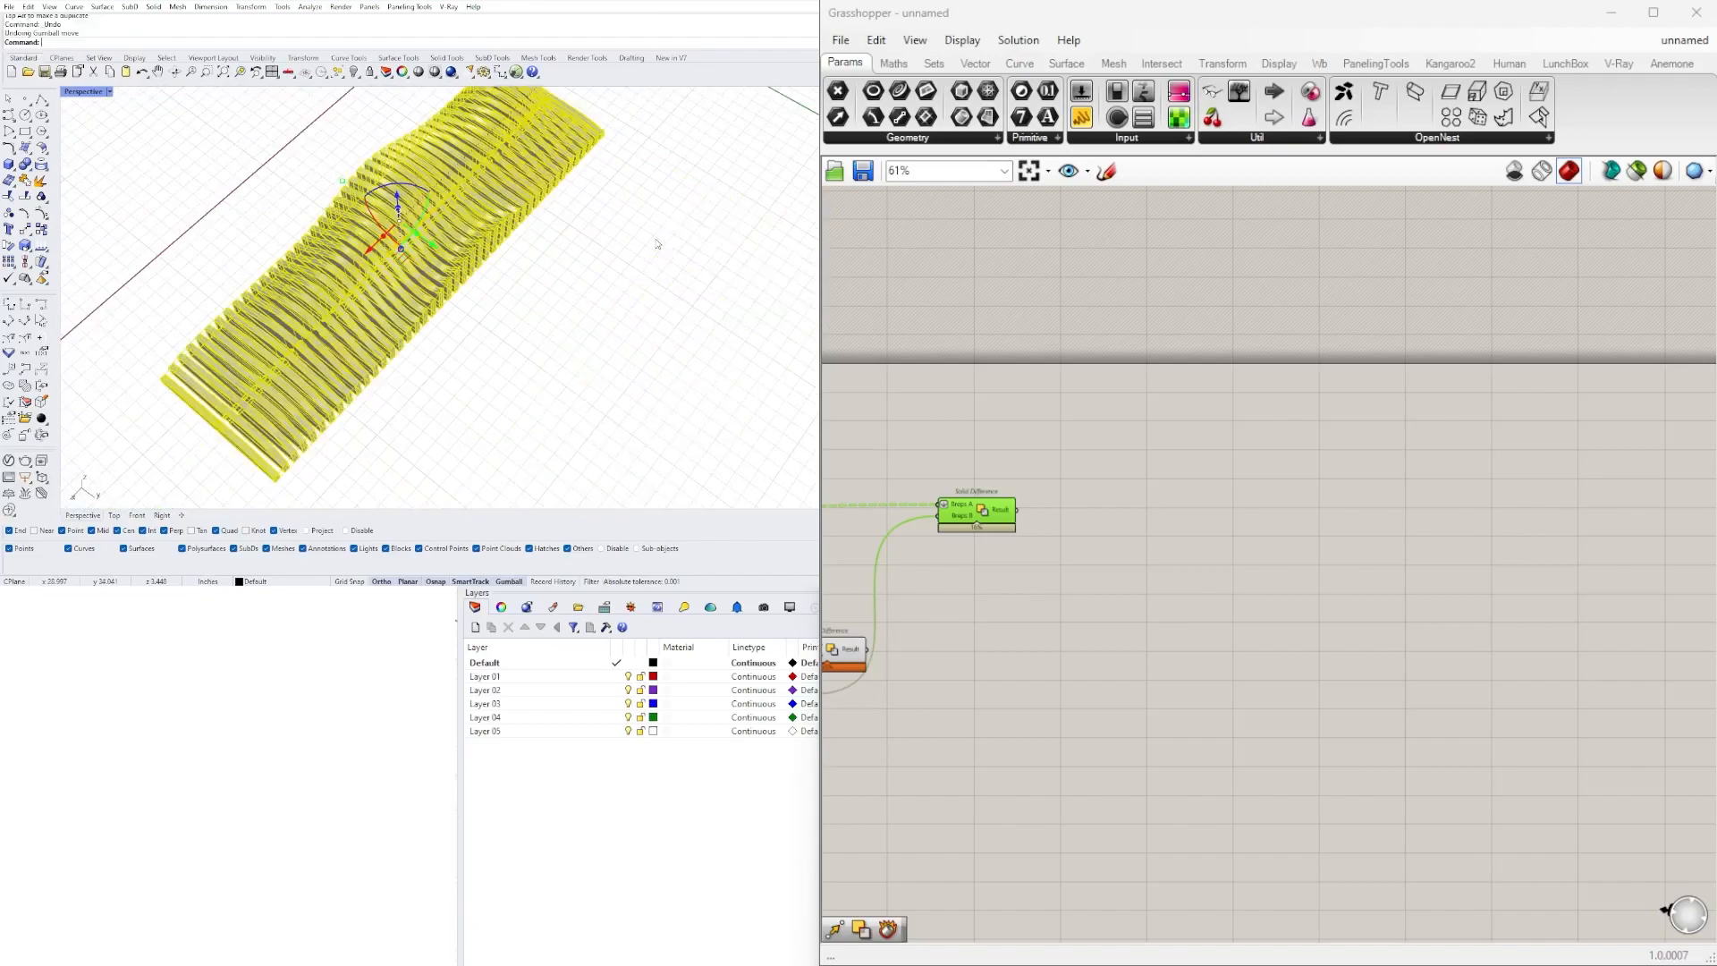
- Inspect the baked slabs and their crossing with the base box from several angles
left_click(518, 302)
right_click_drag(495, 298, 548, 245)
scroll(389, 265, "up", 6)
right_click_drag(389, 265, 529, 295)
scroll(528, 274, "down", 3)
scroll(521, 236, "up", 4)
right_click_drag(521, 236, 250, 279)
scroll(250, 280, "down", 6)
right_click_drag(349, 402, 359, 336)
- Select all the baked slabs and move them sideways, clear of the Grasshopper preview
left_click_drag(358, 337, 267, 157)
right_click_drag(296, 196, 618, 299)
scroll(620, 299, "up", 6)
scroll(604, 288, "down", 8)
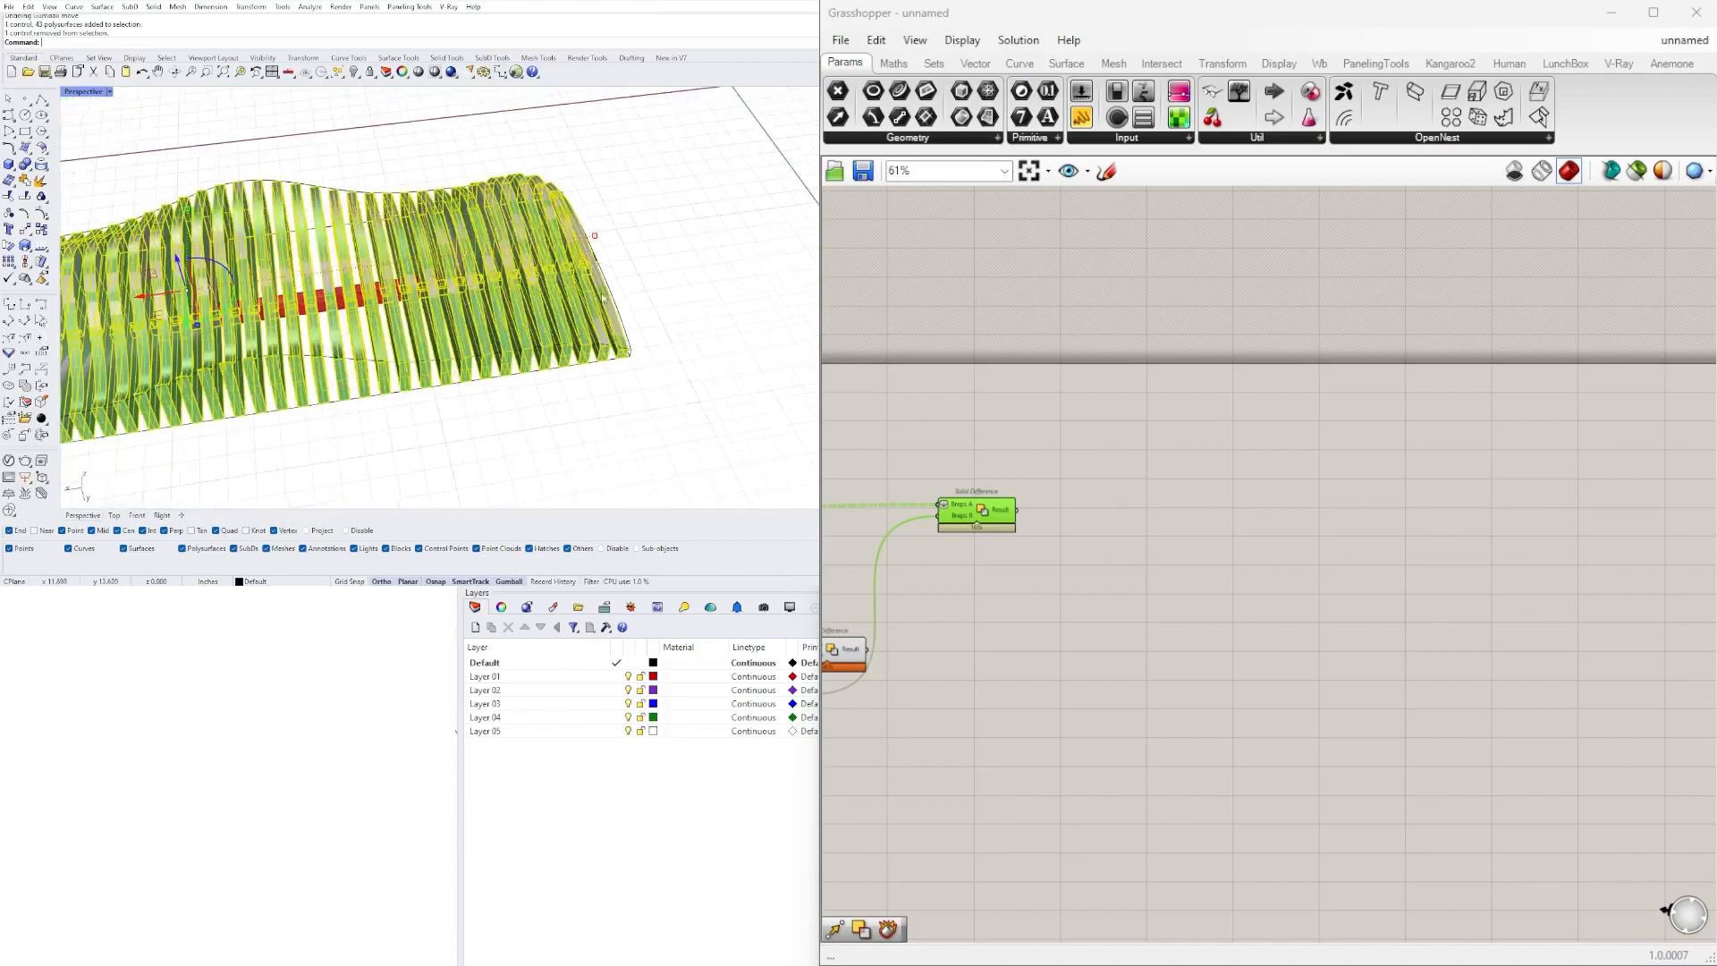
left_click_drag(497, 349, 660, 418)
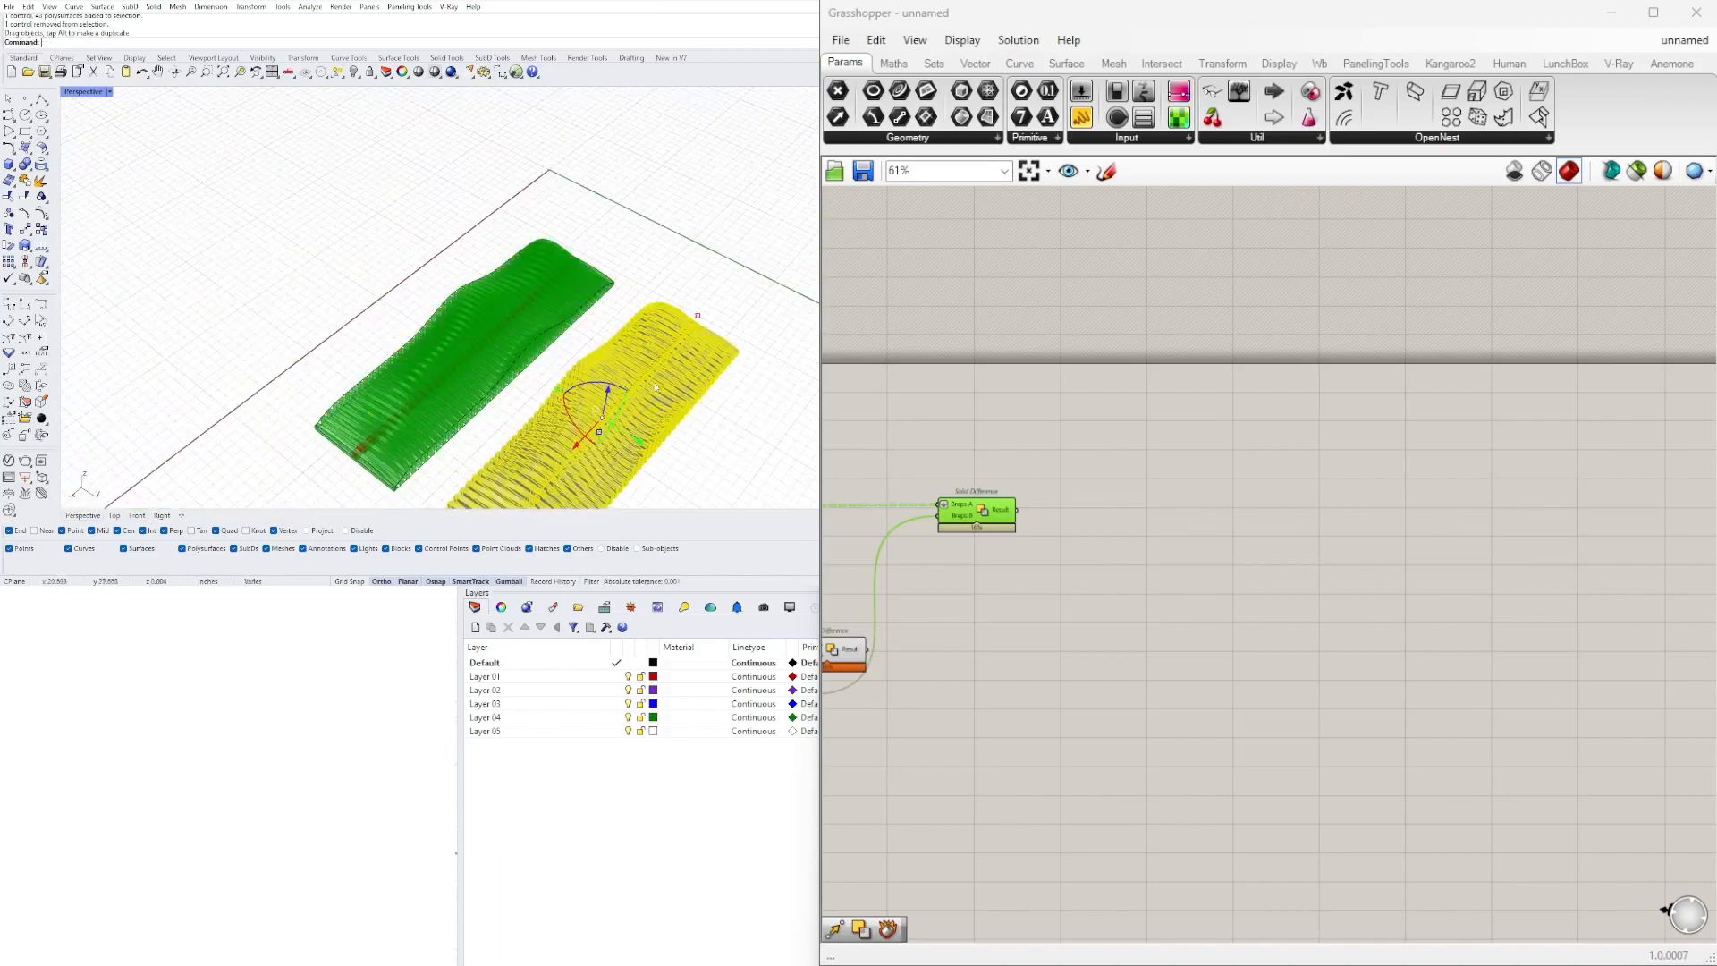
right_click_drag(658, 390, 568, 268, "shift")
left_click_drag(545, 306, 583, 326)
left_click(671, 360)
- Examine the notches on the underside of the baked slabs, including the end slab
right_click_drag(671, 360, 313, 135)
scroll(278, 161, "up", 7)
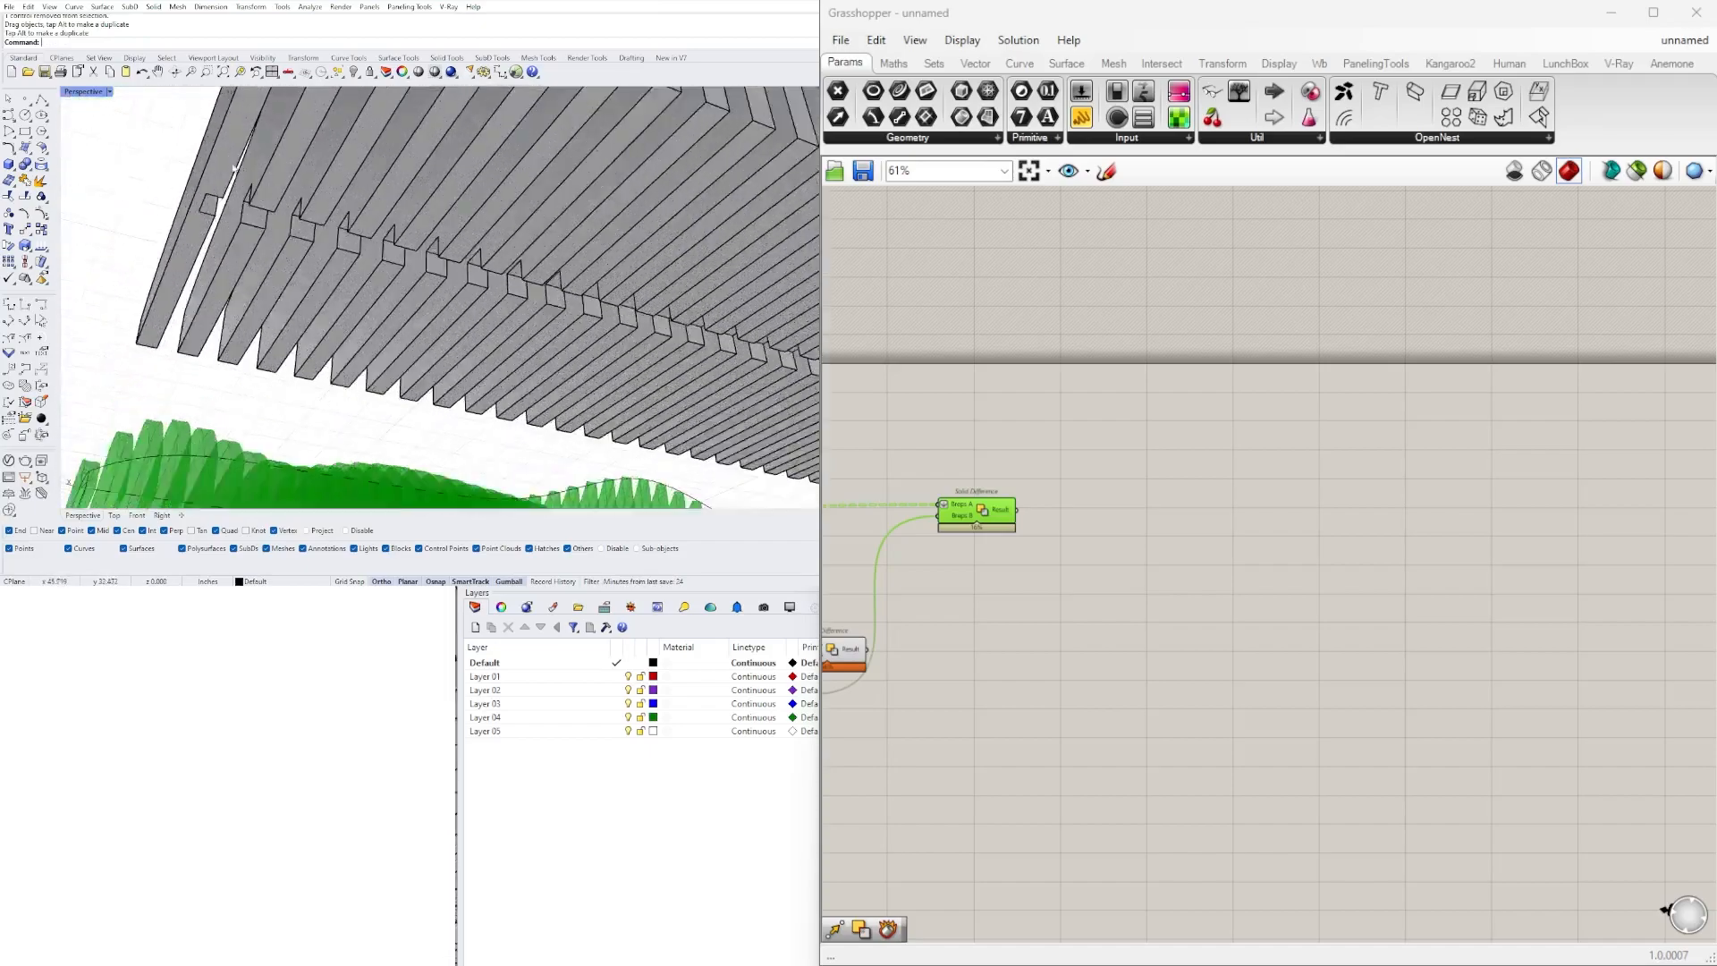
left_click(266, 204)
right_click_drag(266, 204, 307, 222)
scroll(306, 223, "down", 3)
scroll(184, 211, "up", 3)
left_click(186, 209)
key("Escape")
scroll(202, 204, "down", 4)
scroll(203, 204, "down", 4)
- Examine how the base box meets the slabs along its length and at both ends
right_click_drag(528, 215, 403, 268)
scroll(389, 376, "up", 3)
scroll(488, 268, "up", 3)
scroll(599, 292, "up", 8)
scroll(599, 292, "down", 8)
right_click_drag(599, 292, 756, 220)
scroll(697, 253, "up", 5)
scroll(752, 221, "down", 4)
right_click_drag(134, 237, 251, 233, "shift")
scroll(337, 224, "up", 5)
scroll(337, 224, "down", 7)
scroll(788, 259, "up", 8)
right_click_drag(796, 261, 554, 268, "shift")
scroll(445, 227, "up", 8)
scroll(438, 227, "down", 8)
right_click_drag(437, 227, 761, 255)
scroll(561, 227, "up", 5)
scroll(428, 278, "down", 8)
right_click_drag(429, 291, 457, 320)
- Locate the Scale NU component and shift it slightly towards the Project component
scroll(1037, 478, "down", 2)
right_click_drag(940, 614, 1453, 616)
scroll(1045, 511, "up", 3)
scroll(1029, 534, "up", 2)
left_click_drag(1016, 533, 1010, 517)
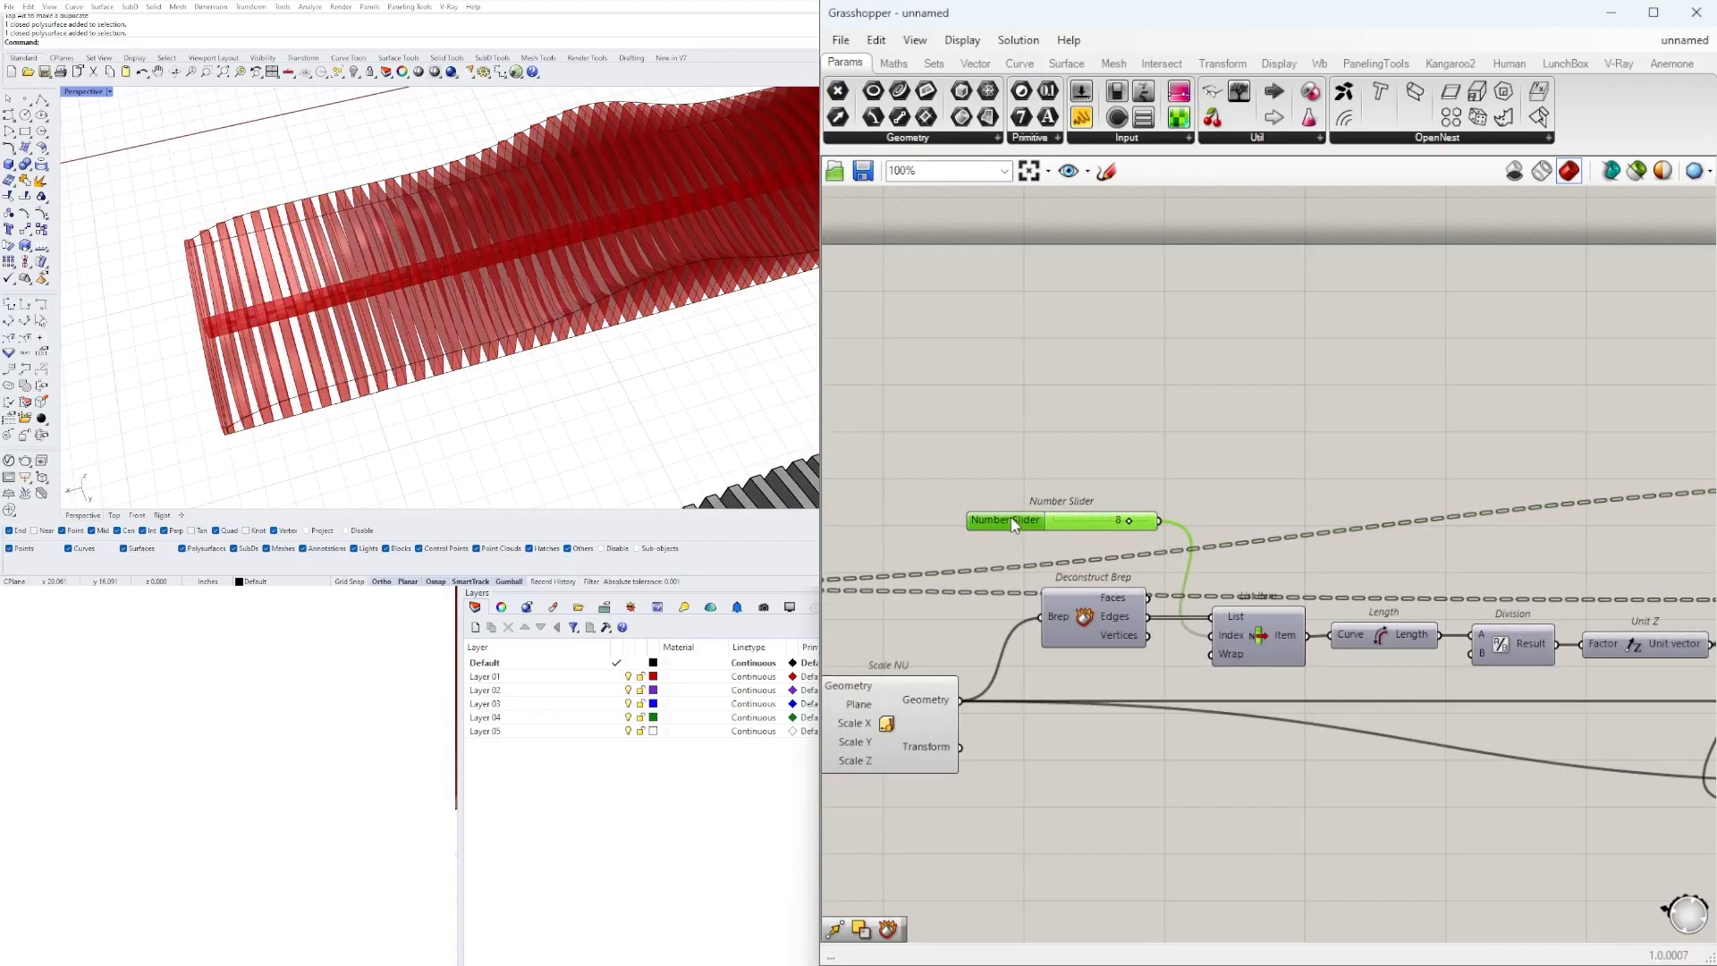
right_click_drag(881, 725, 1509, 628)
left_click(1521, 637)
scroll(1431, 805, "up", 2)
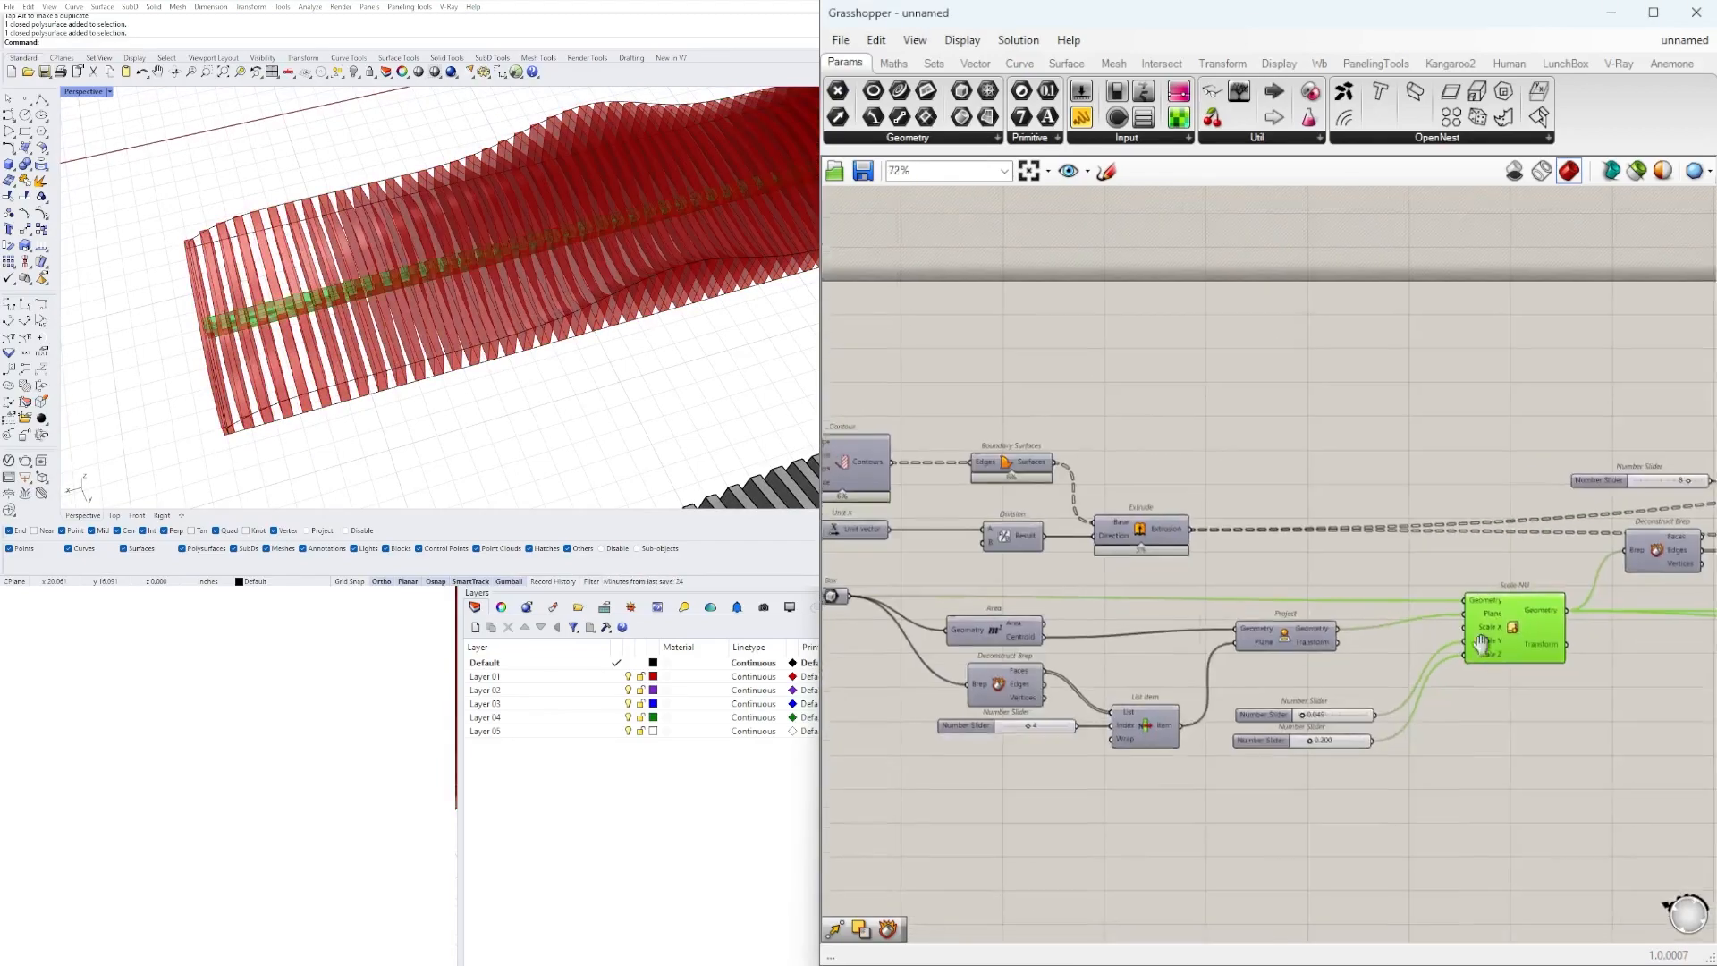
left_click(1163, 551)
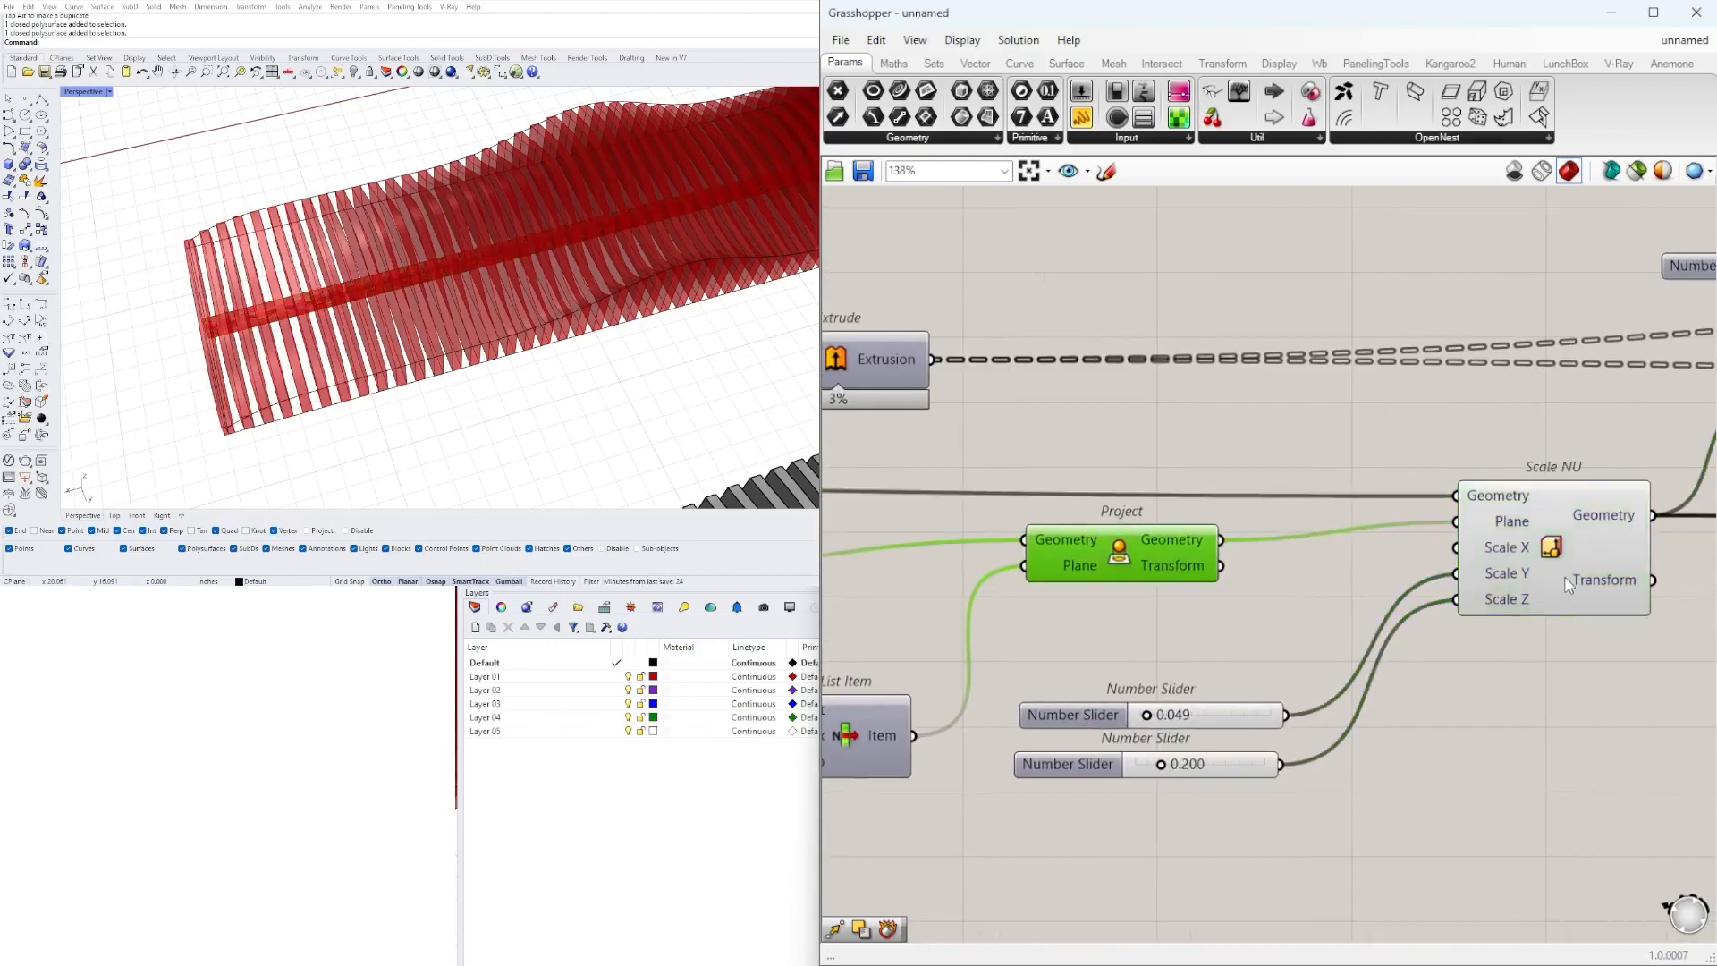
left_click_drag(1565, 586, 1542, 592)
- Add a 0.999 number slider above the other scale sliders and connect it to Scale NU's Scale X input
scroll(537, 331, "down", 5)
right_click_drag(575, 345, 421, 295)
scroll(552, 265, "up", 8)
right_click_drag(552, 264, 419, 266)
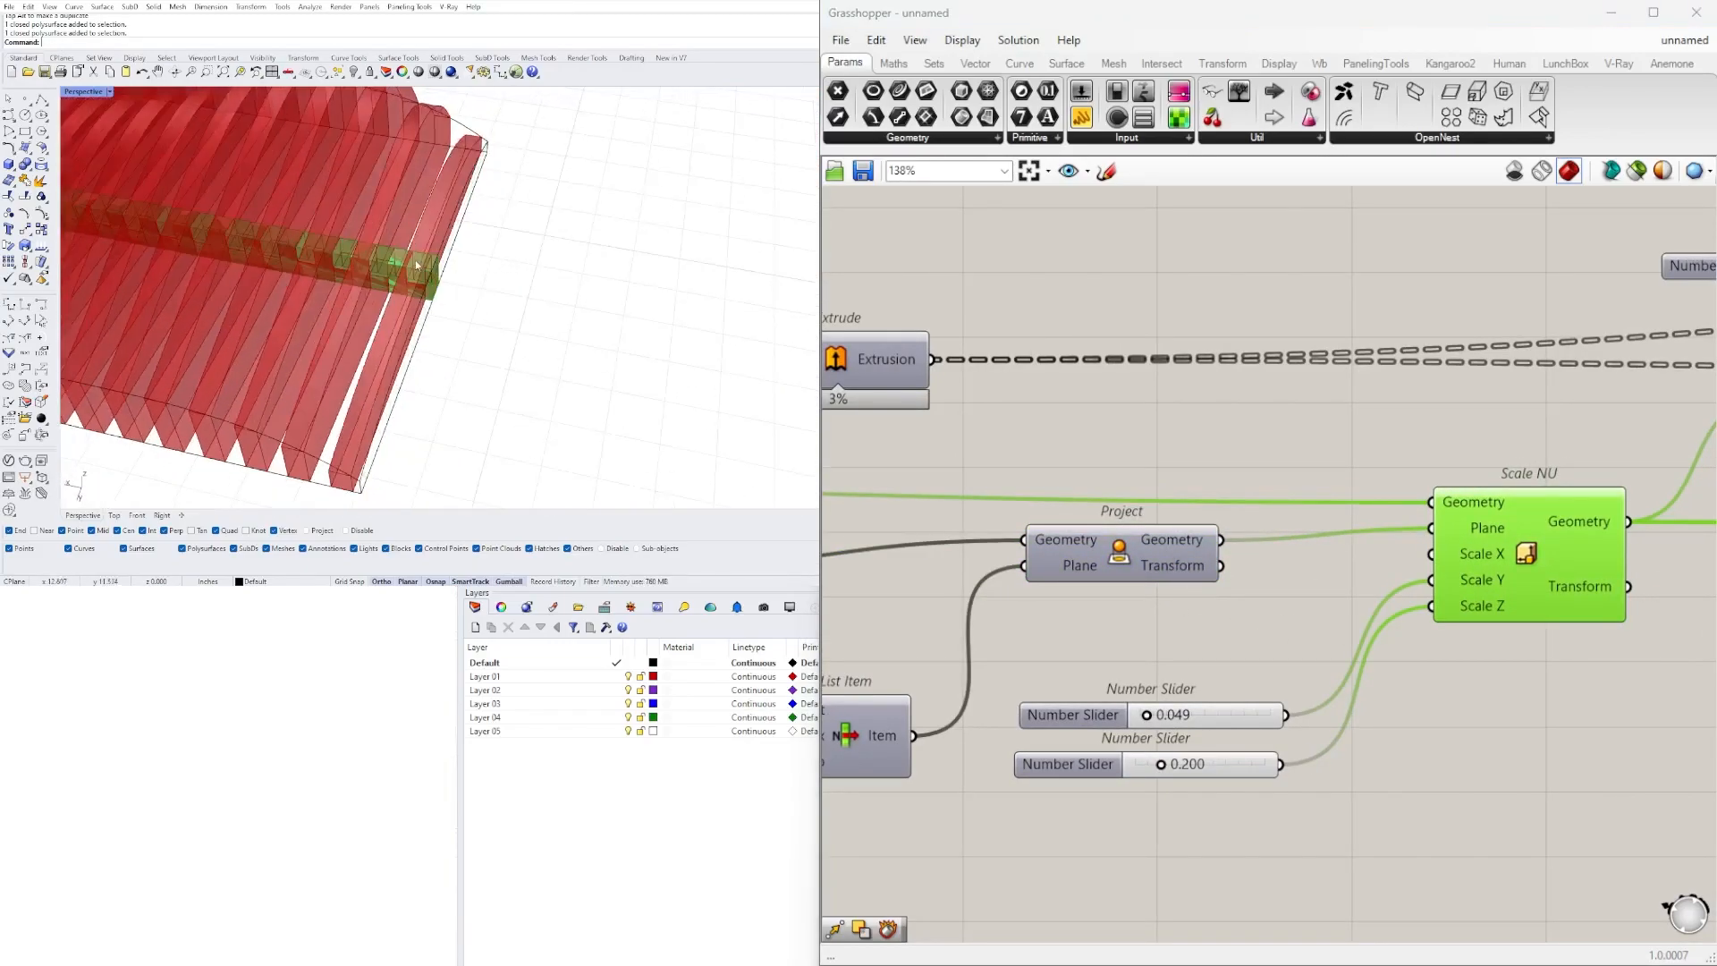
scroll(420, 265, "up", 5)
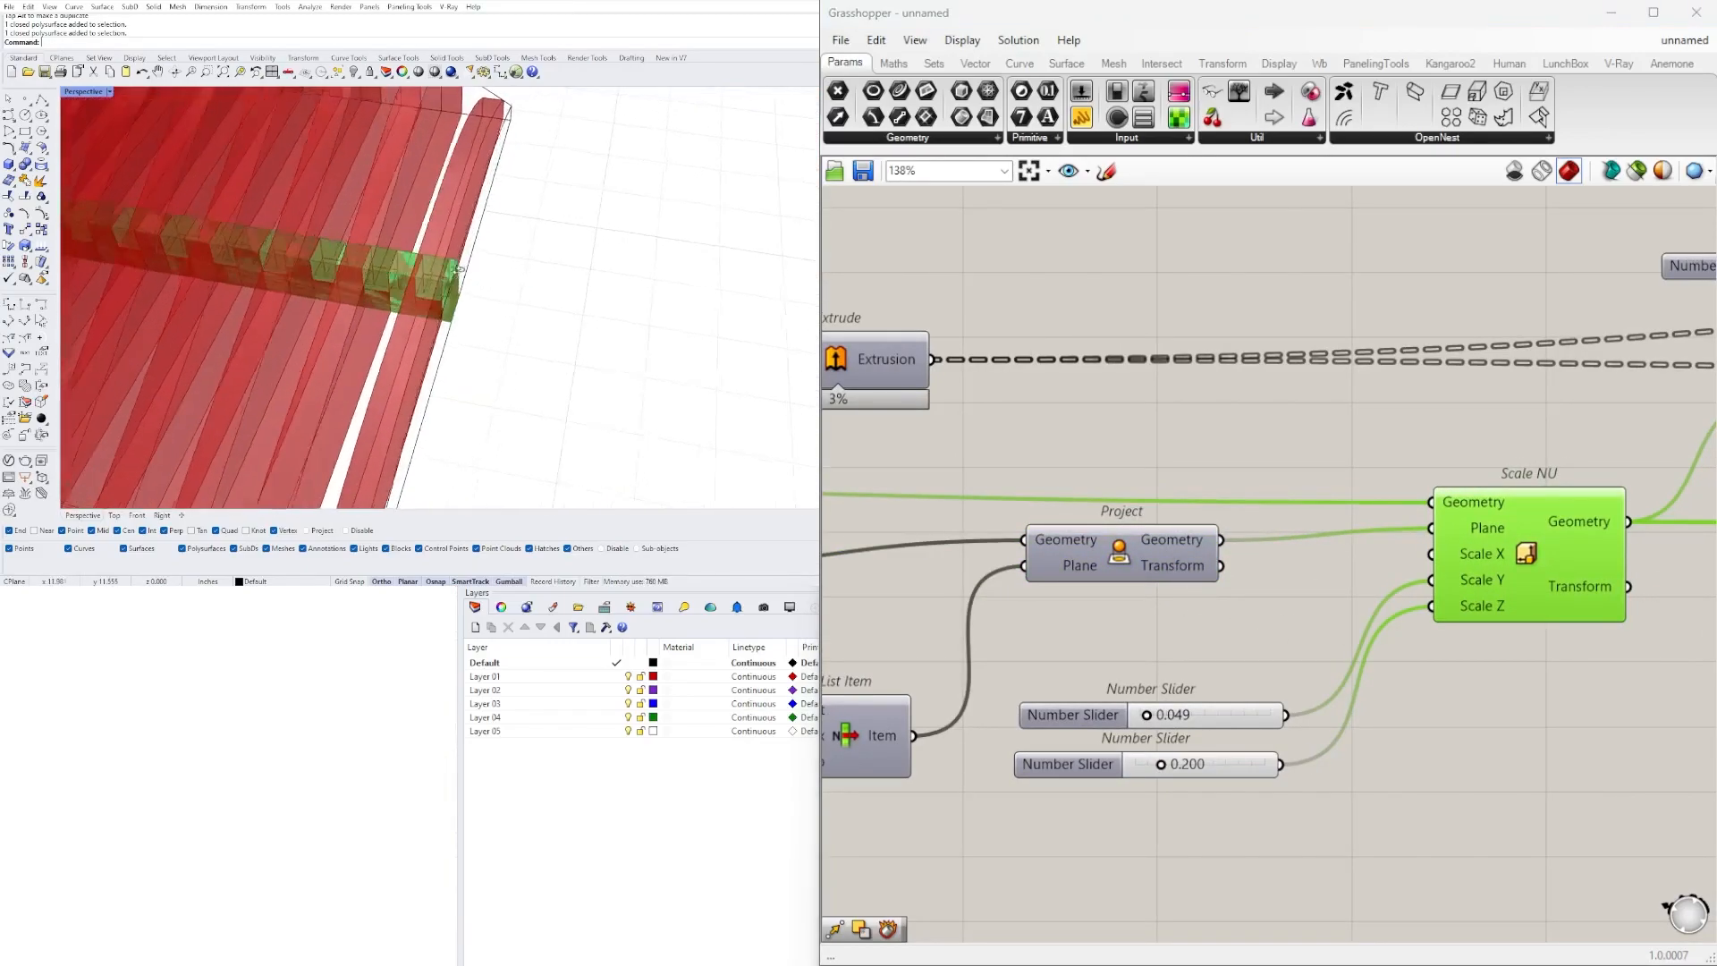
double_click(1123, 662)
type("999")
key("Return")
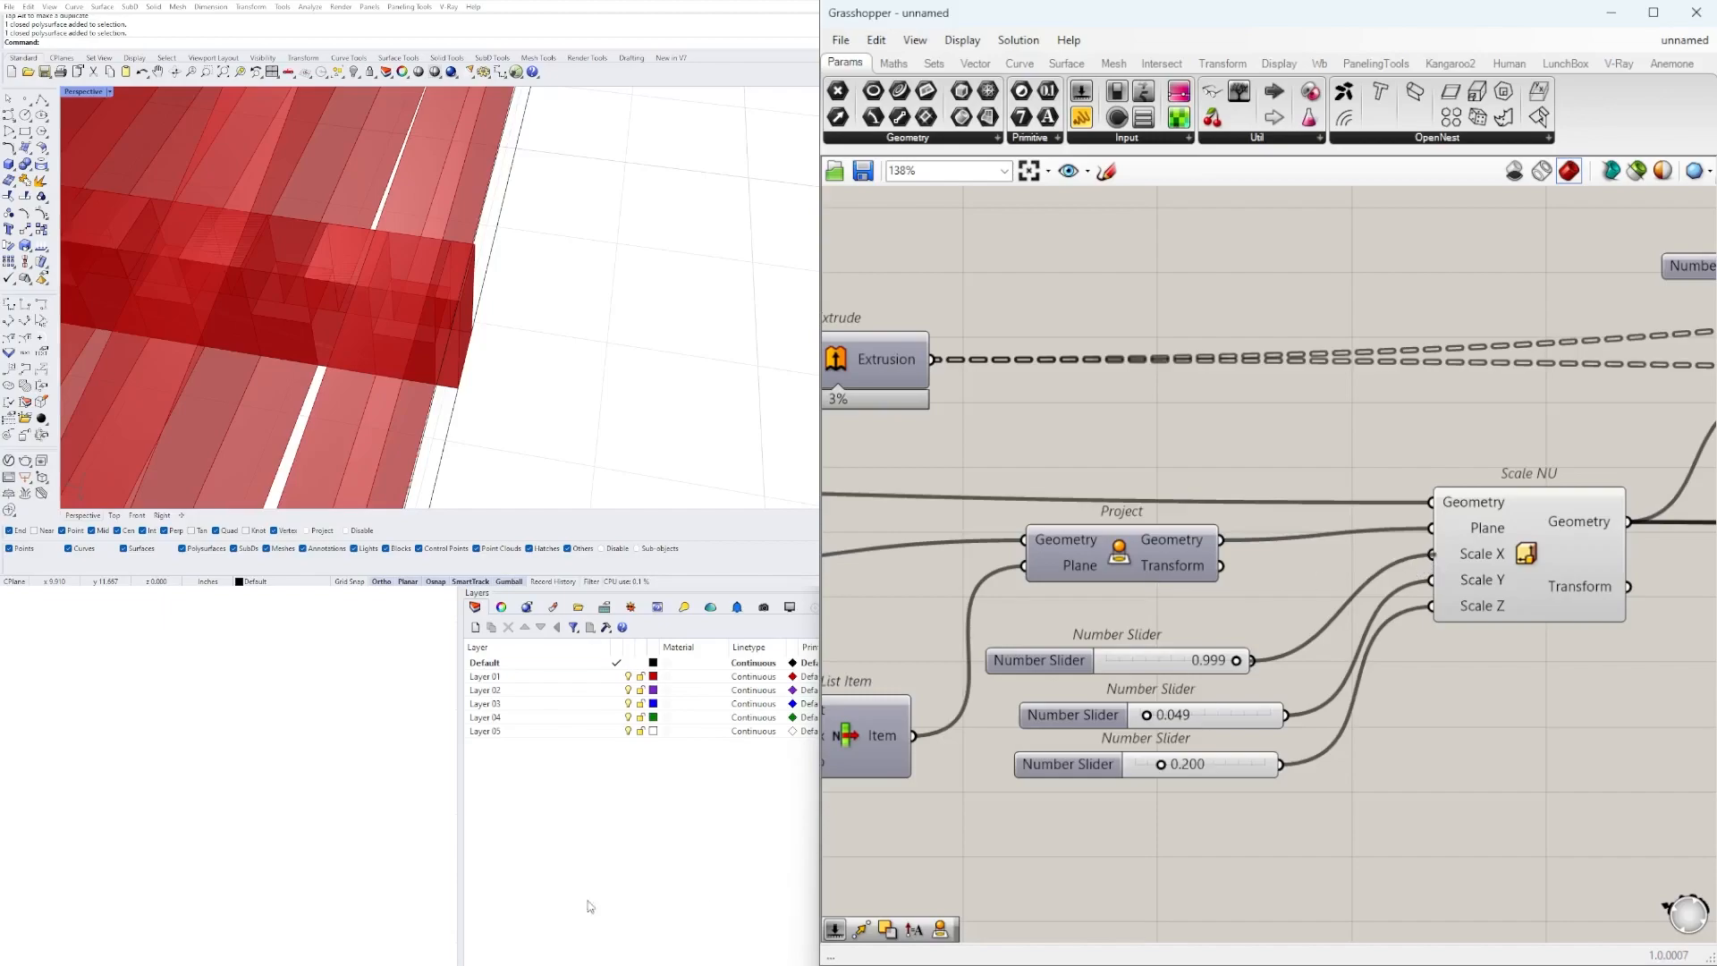
- Set the Scale X slider to 0.980
right_click_drag(535, 304, 563, 315)
scroll(1288, 689, "up", 5)
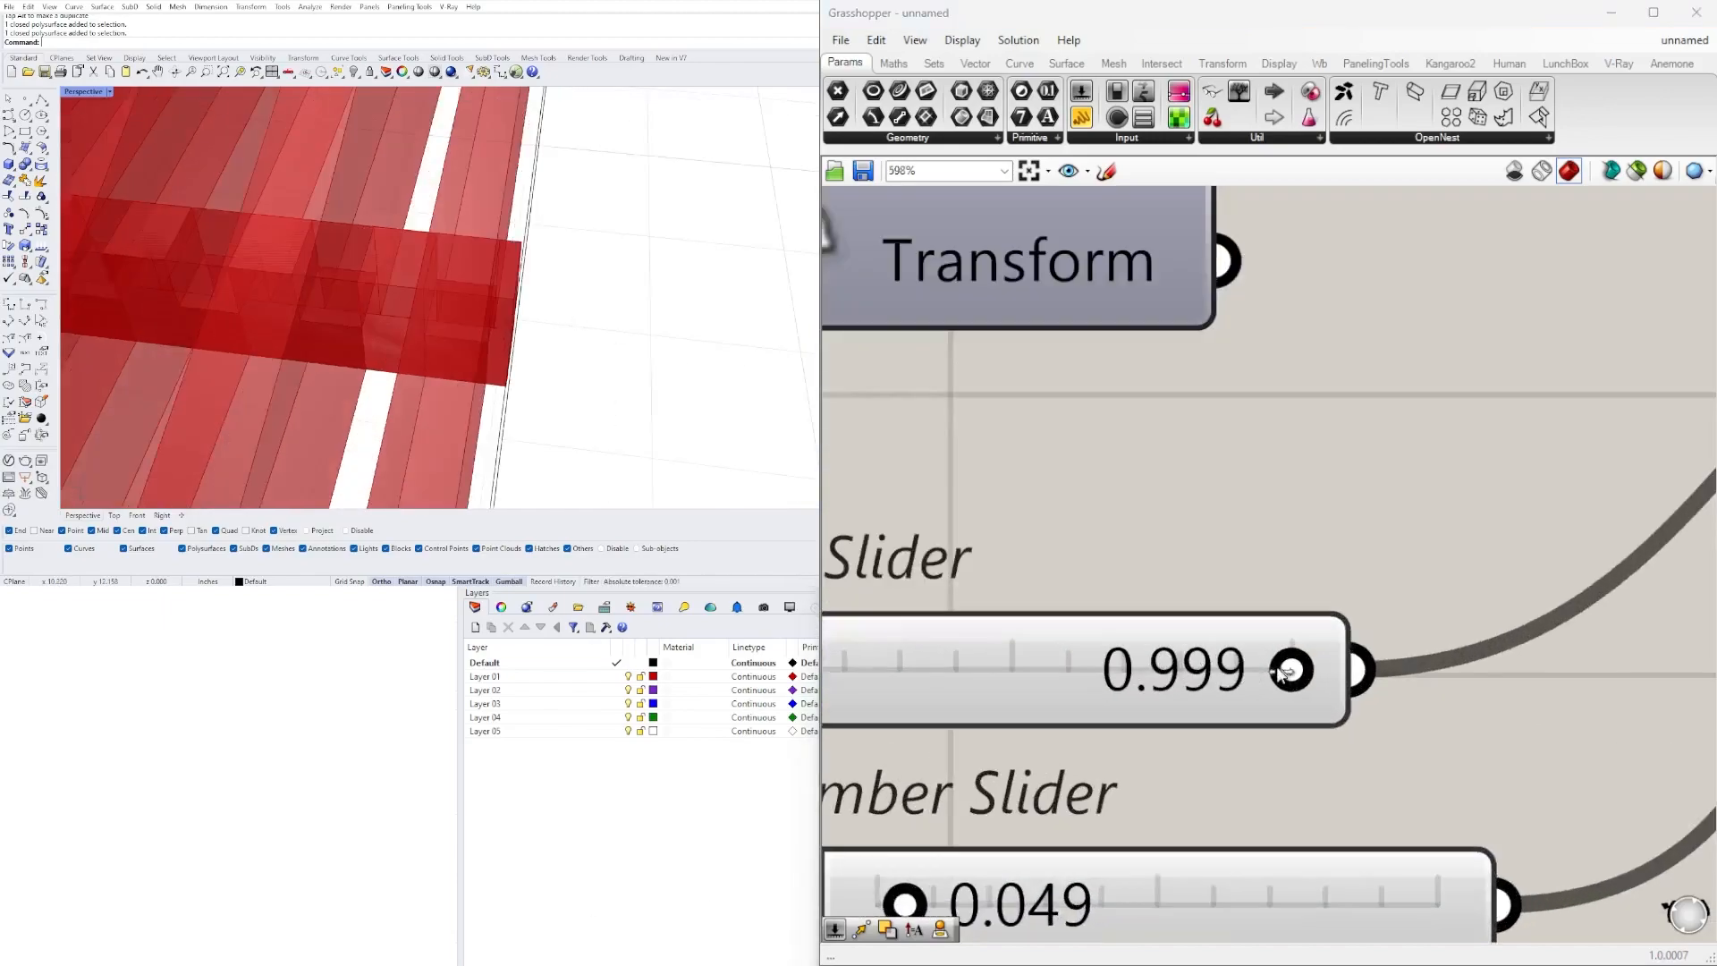
left_click_drag(1285, 673, 1245, 675)
double_click(1237, 674)
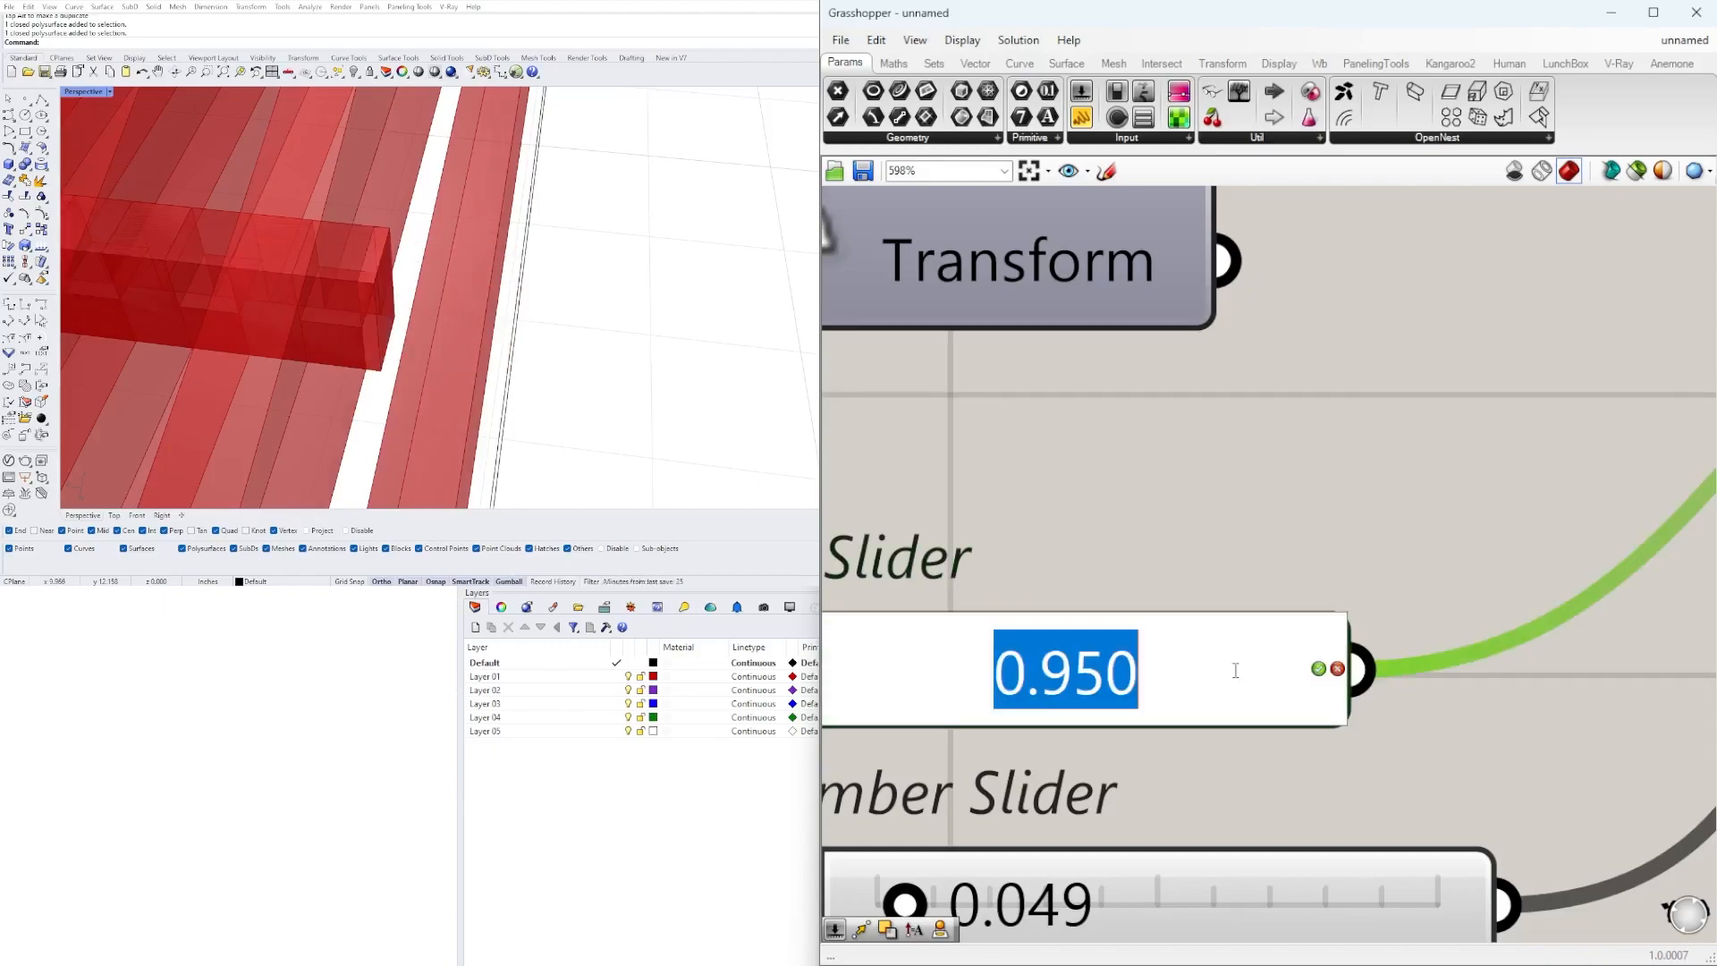
type(".98")
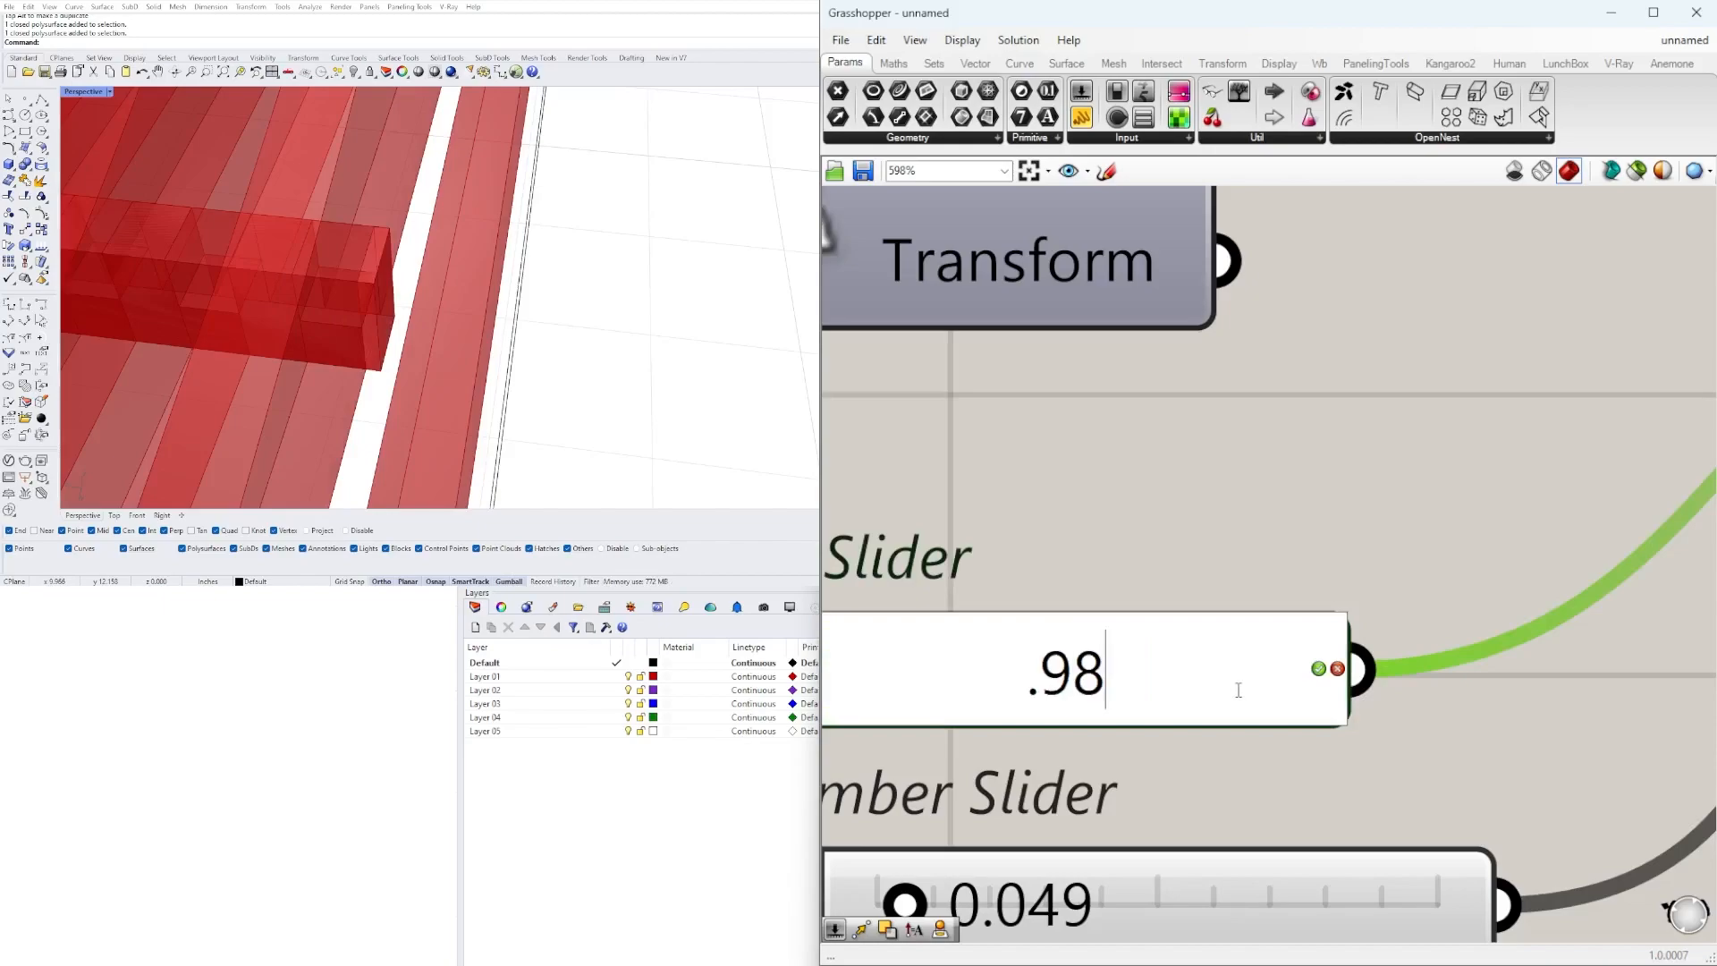
key("Return")
- Examine the rescaled base box's ends against the end slabs with Scale NU selected, and dismiss the drag-and-drop message
right_click_drag(429, 349, 466, 372)
scroll(494, 387, "down", 8)
scroll(534, 357, "up", 4)
scroll(466, 372, "down", 4)
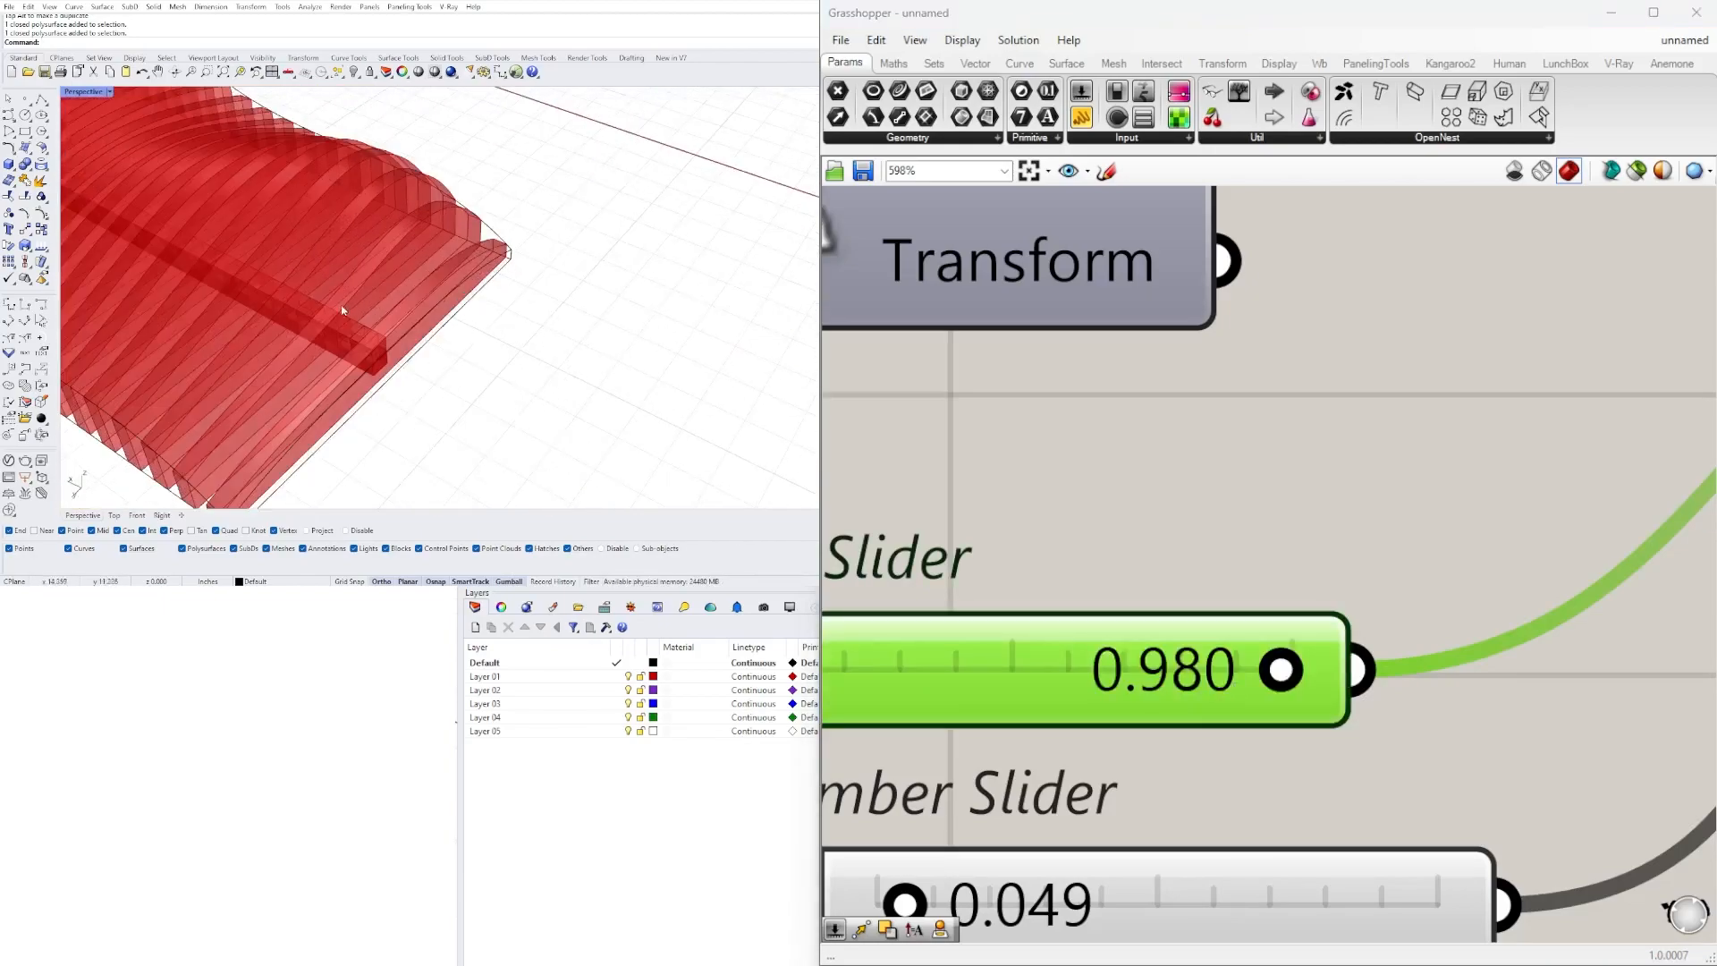
scroll(341, 313, "up", 5)
scroll(1257, 553, "down", 5)
scroll(1381, 507, "down", 3)
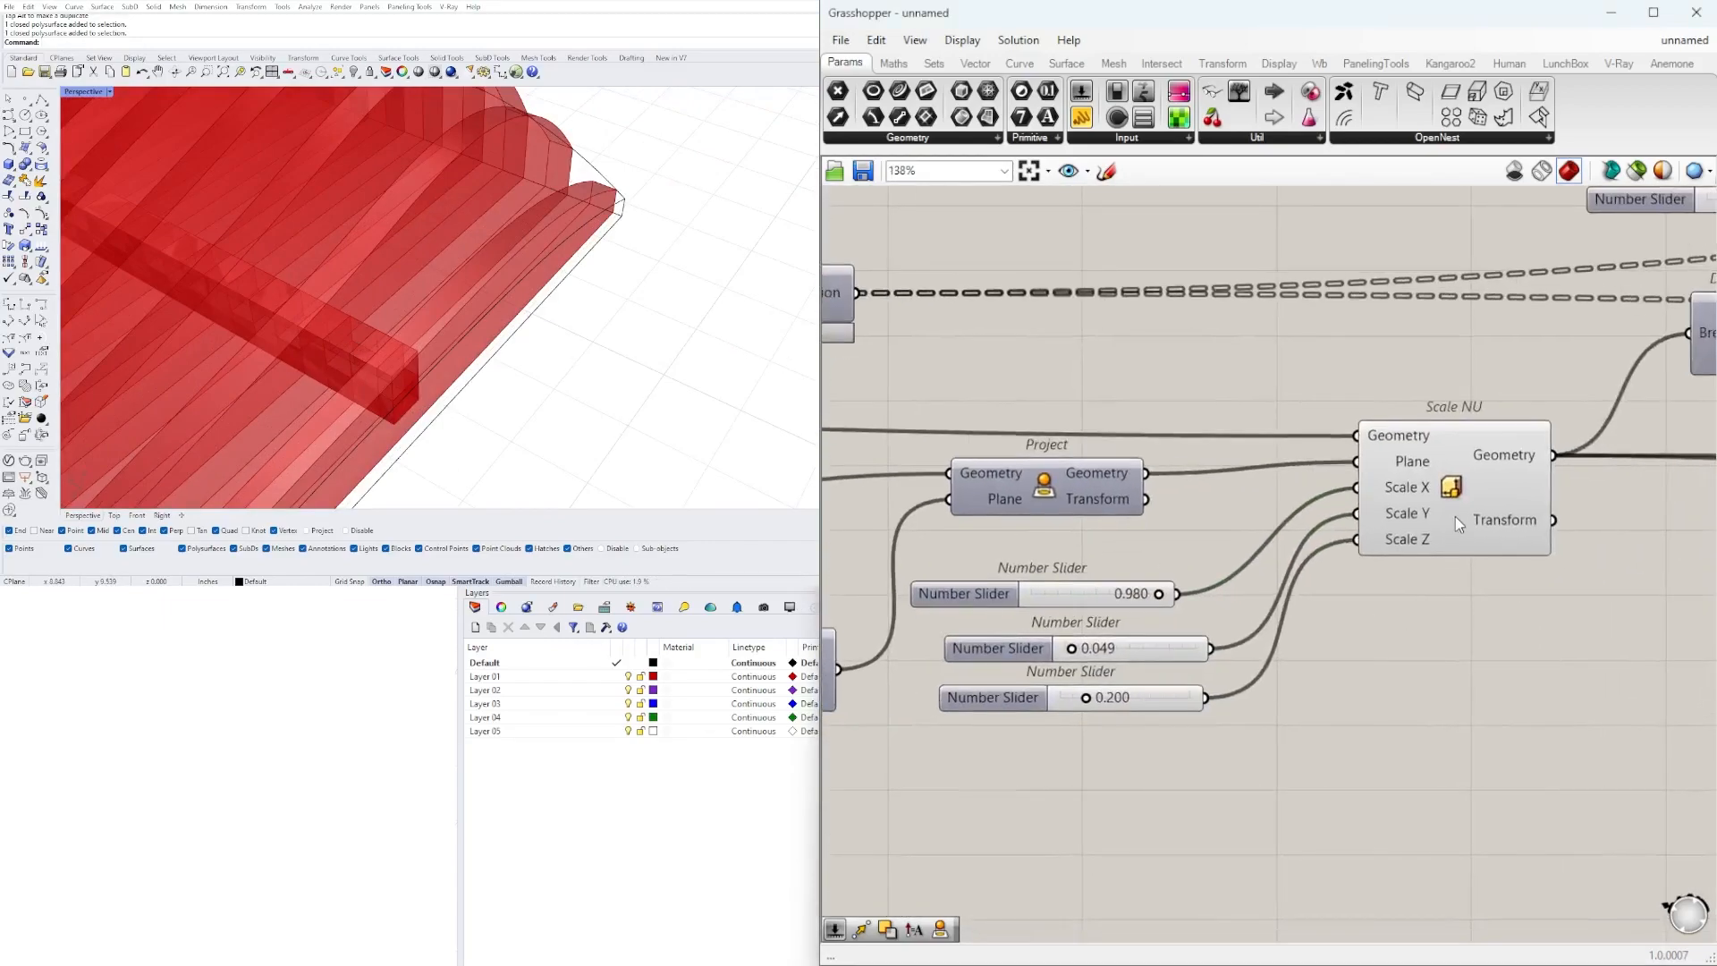
left_click(1456, 519)
scroll(463, 399, "down", 6)
mouse_move(463, 399)
right_mouse_down()
mouse_move(519, 427)
mouse_move(465, 383)
right_mouse_up()
scroll(1381, 541, "down", 5)
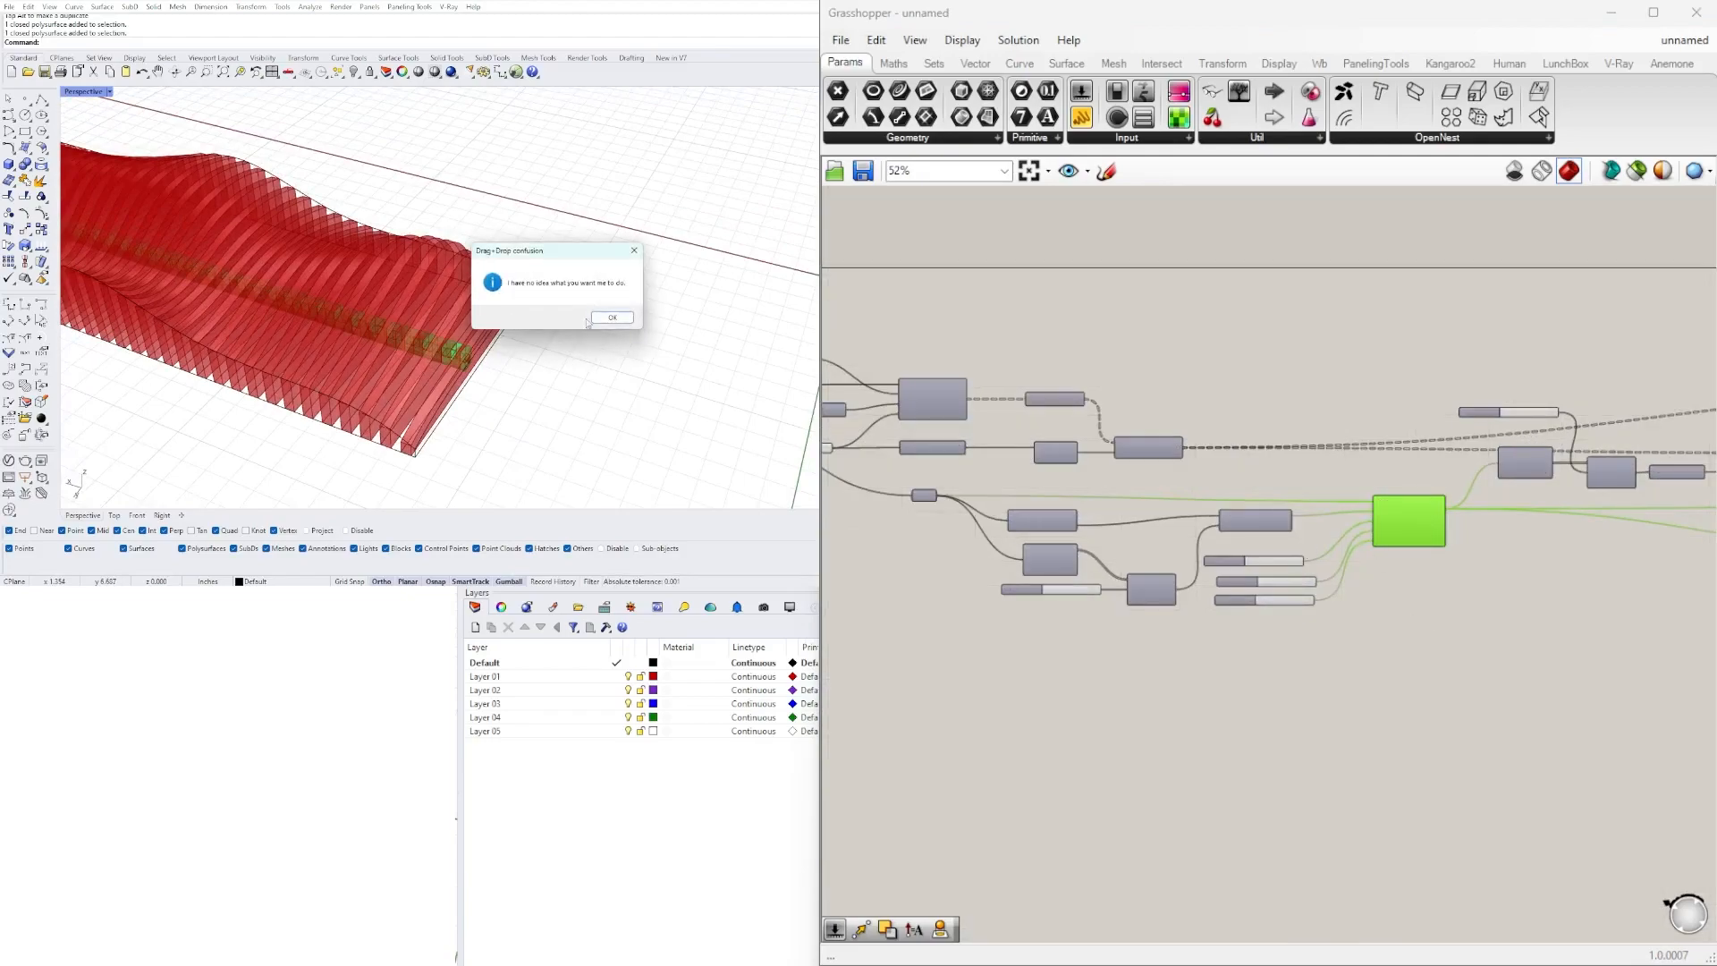
left_click(612, 318)
- Select the two Solid Difference components individually and together to review their results in the viewport
right_click_drag(1572, 604, 1103, 591)
scroll(1103, 590, "up", 4)
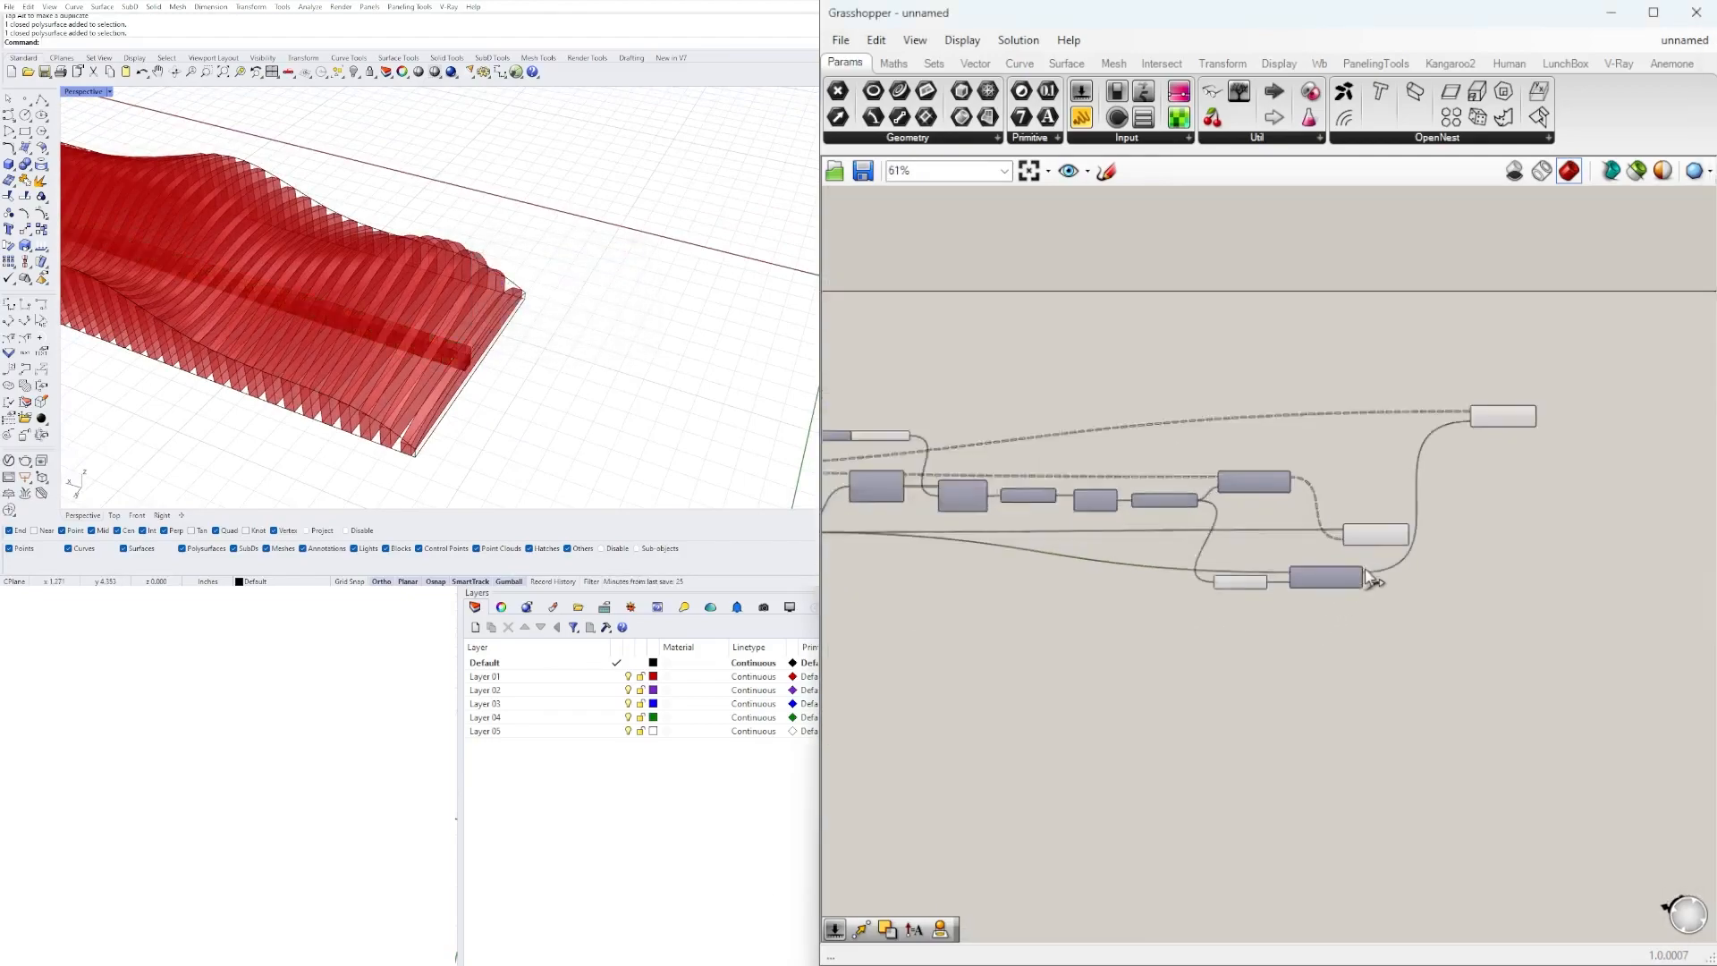
left_click(1385, 510)
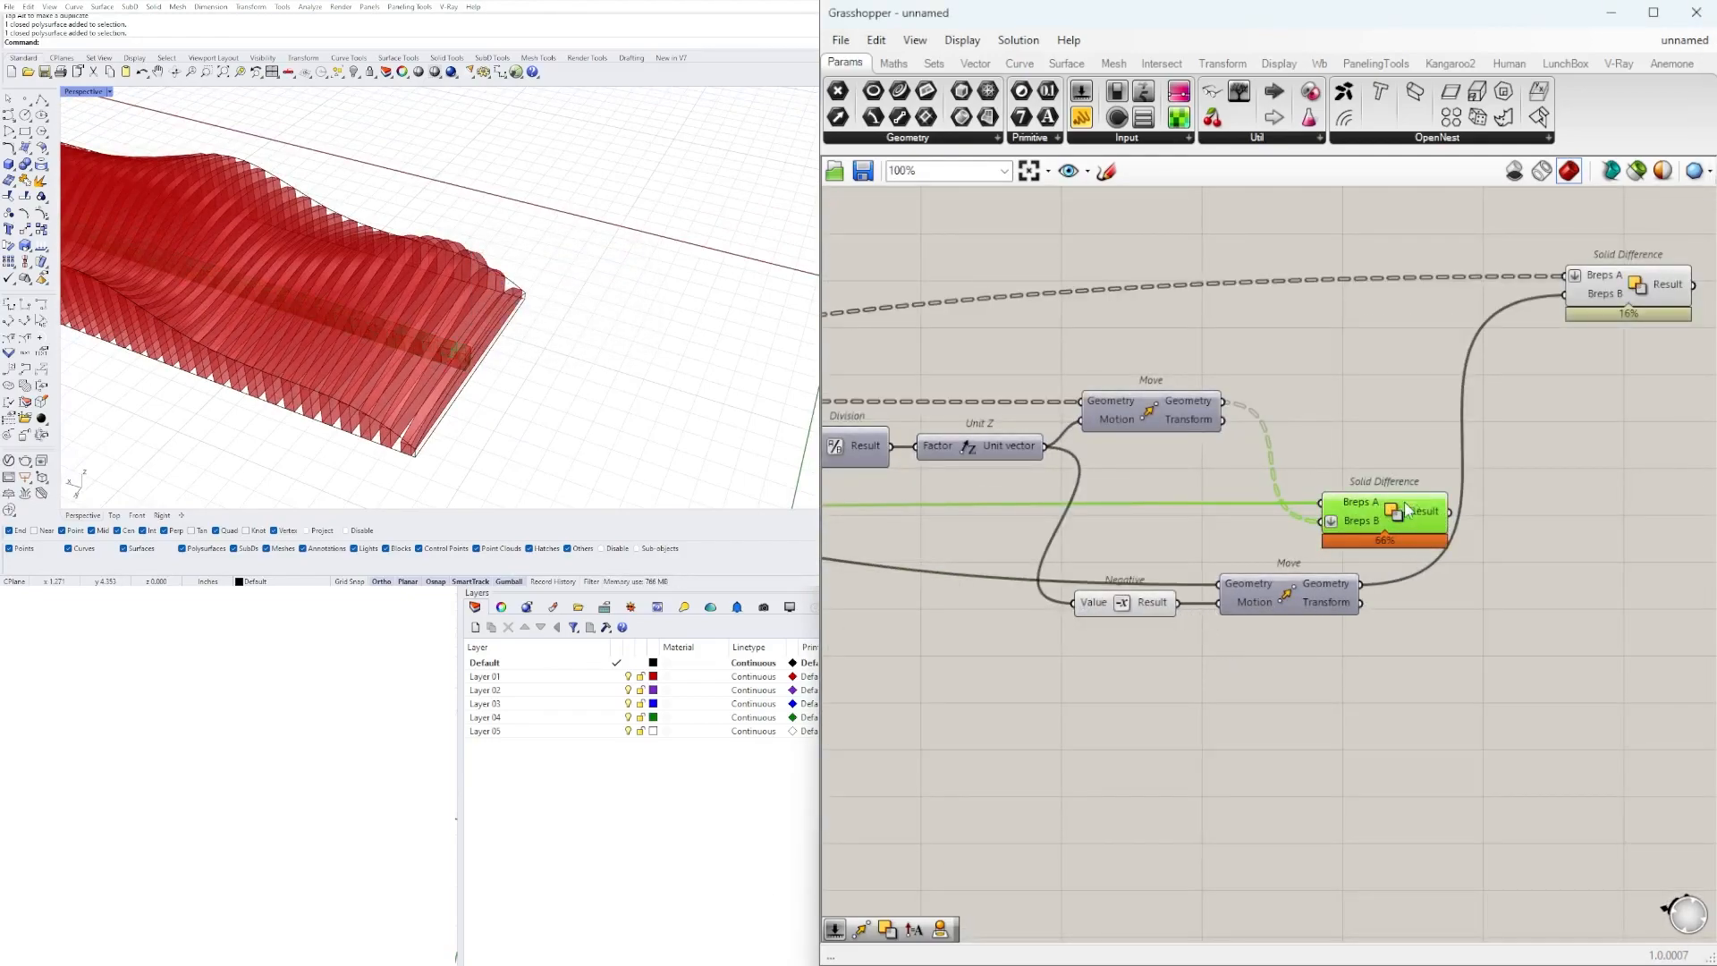
left_click(1625, 280)
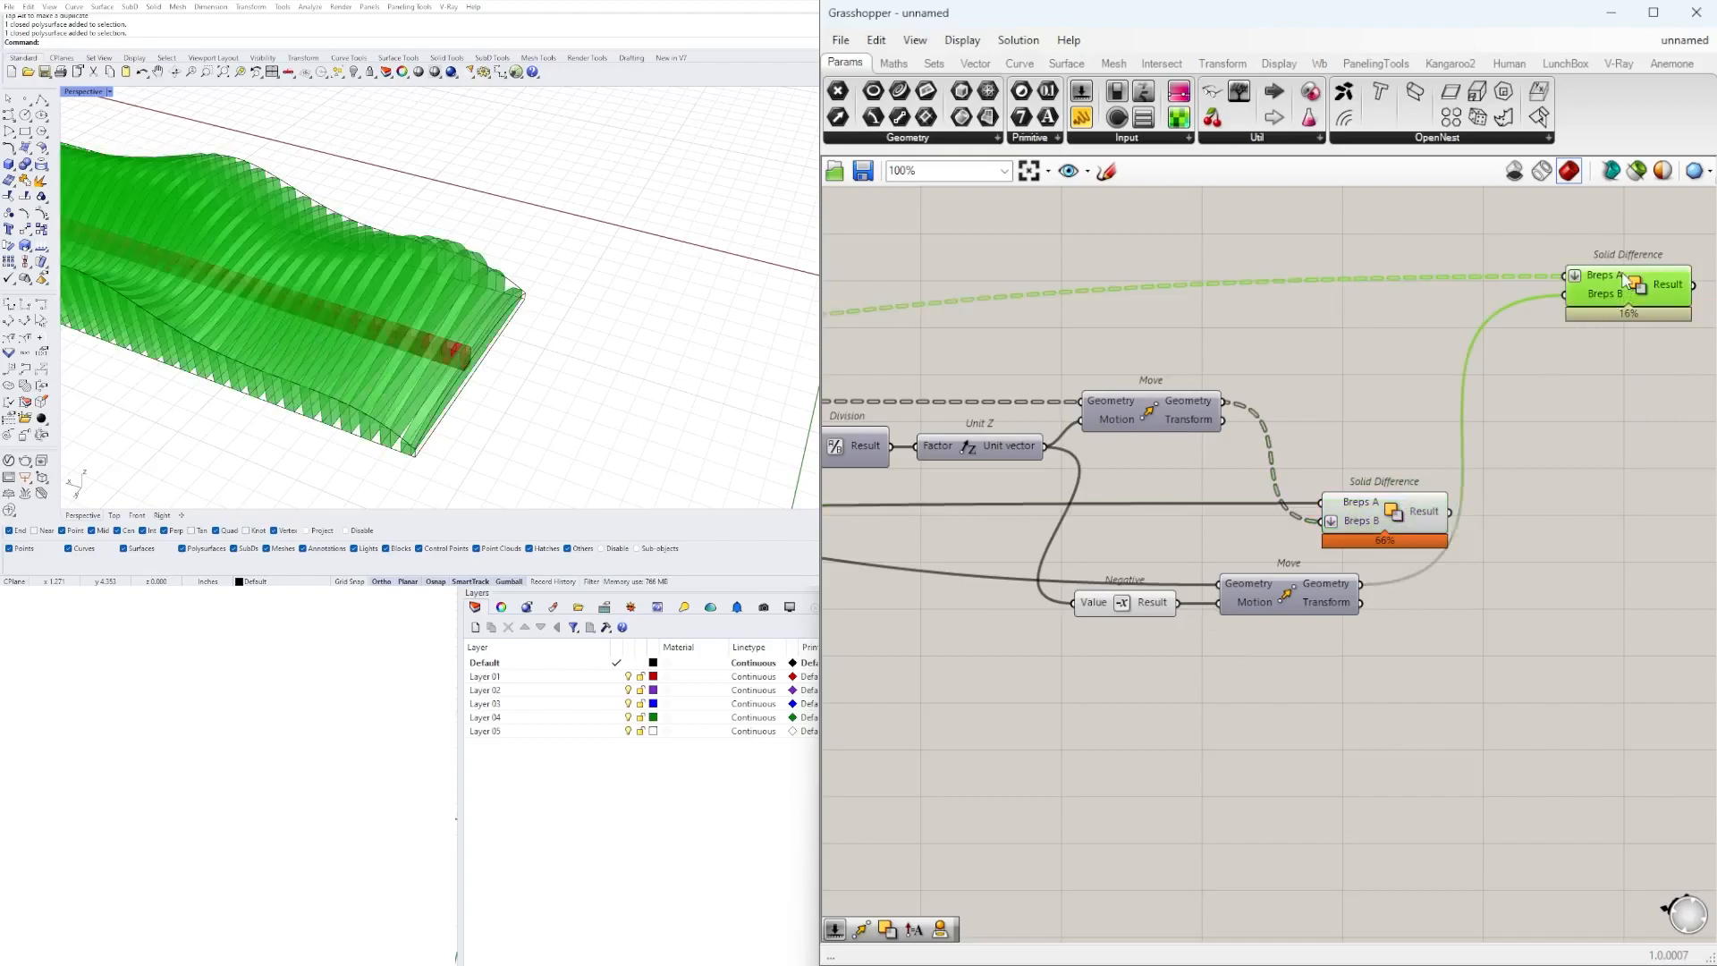
left_click(1375, 519, "shift")
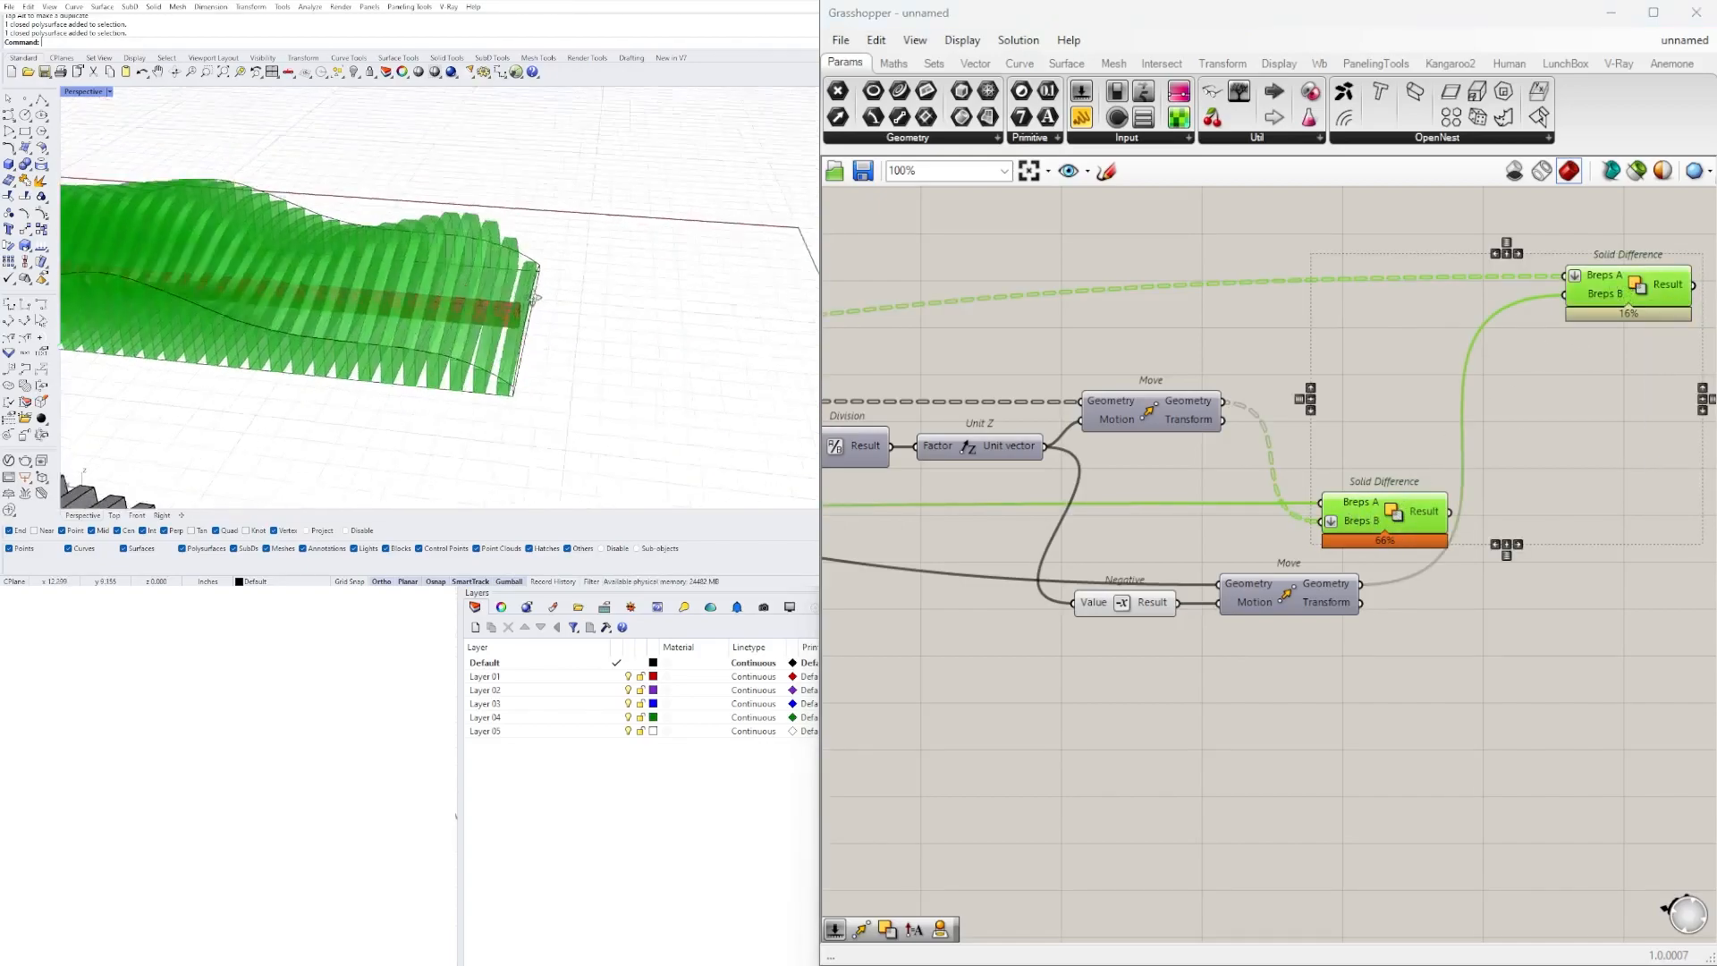
scroll(1341, 537, "down", 2)
- Turn off the preview of the Scale NU component
right_click_drag(1339, 537, 1493, 547)
scroll(1280, 632, "down", 1)
right_click_drag(1065, 691, 1567, 699)
left_click_drag(1411, 682, 1138, 562)
middle_click(1173, 556)
left_click(1220, 508)
right_click_drag(1402, 571, 909, 573)
left_click(909, 573)
scroll(455, 370, "down", 1)
- Check the notched slabs and notched base box by selecting each Solid Difference in turn
right_click_drag(572, 340, 460, 360)
scroll(504, 385, "up", 2)
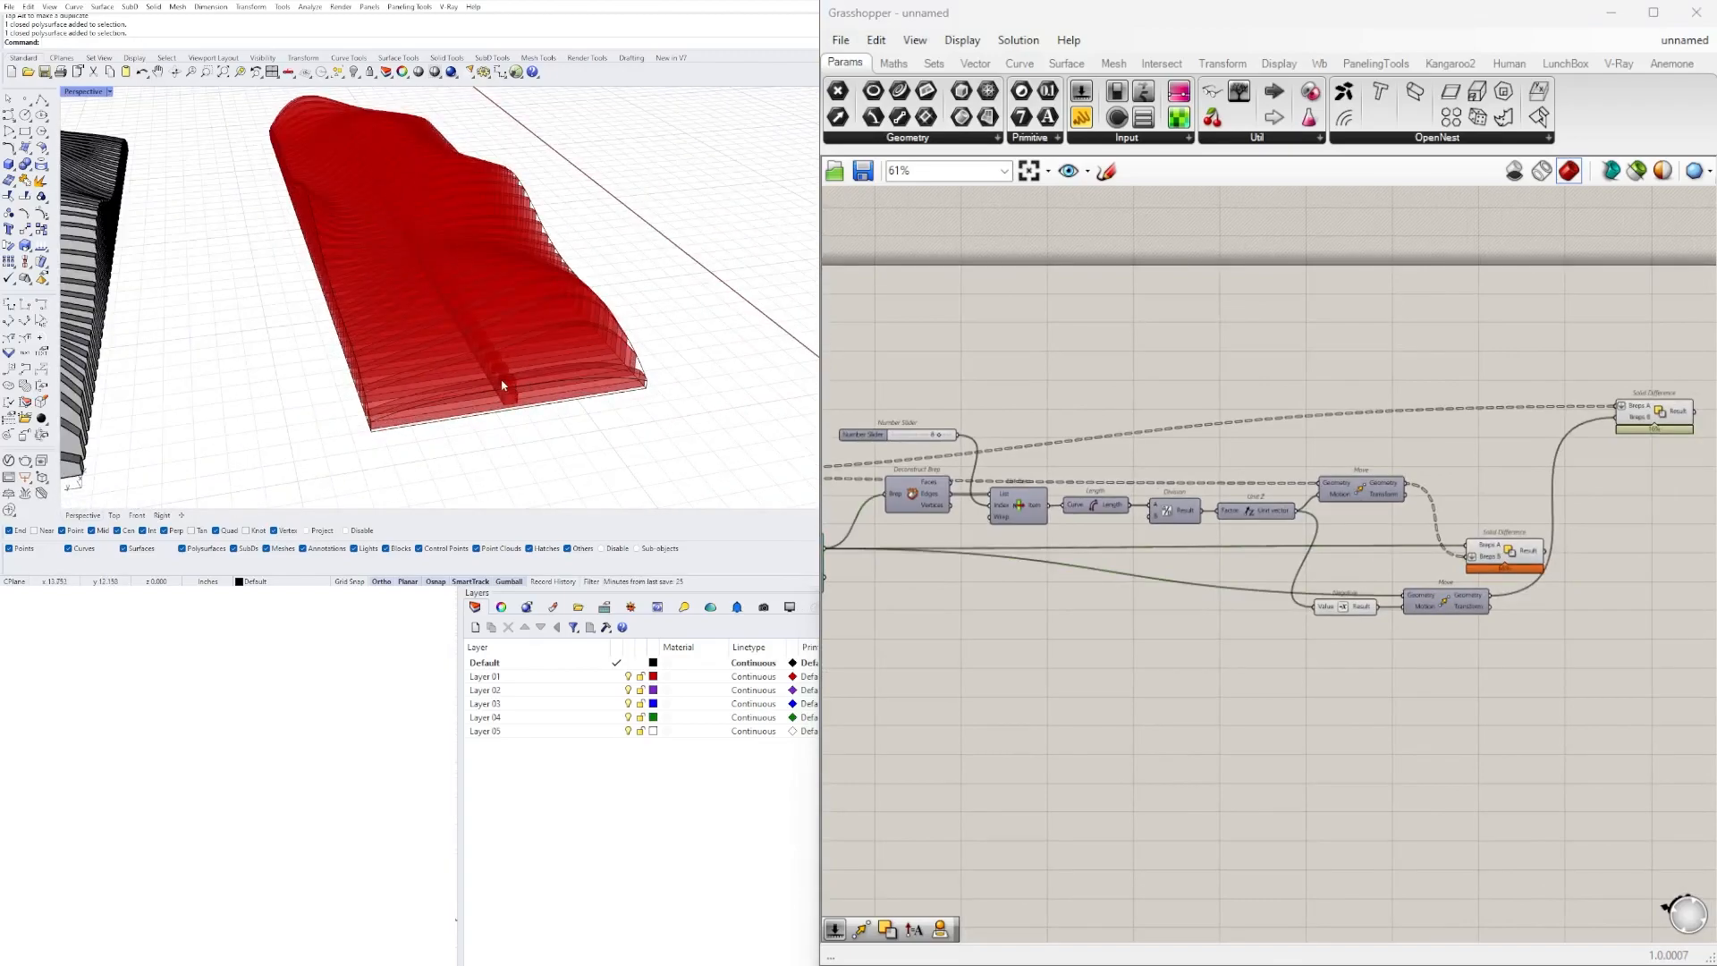
right_click_drag(342, 191, 426, 280)
right_click_drag(1489, 562, 1199, 576)
left_click(1219, 565)
left_click(1354, 430)
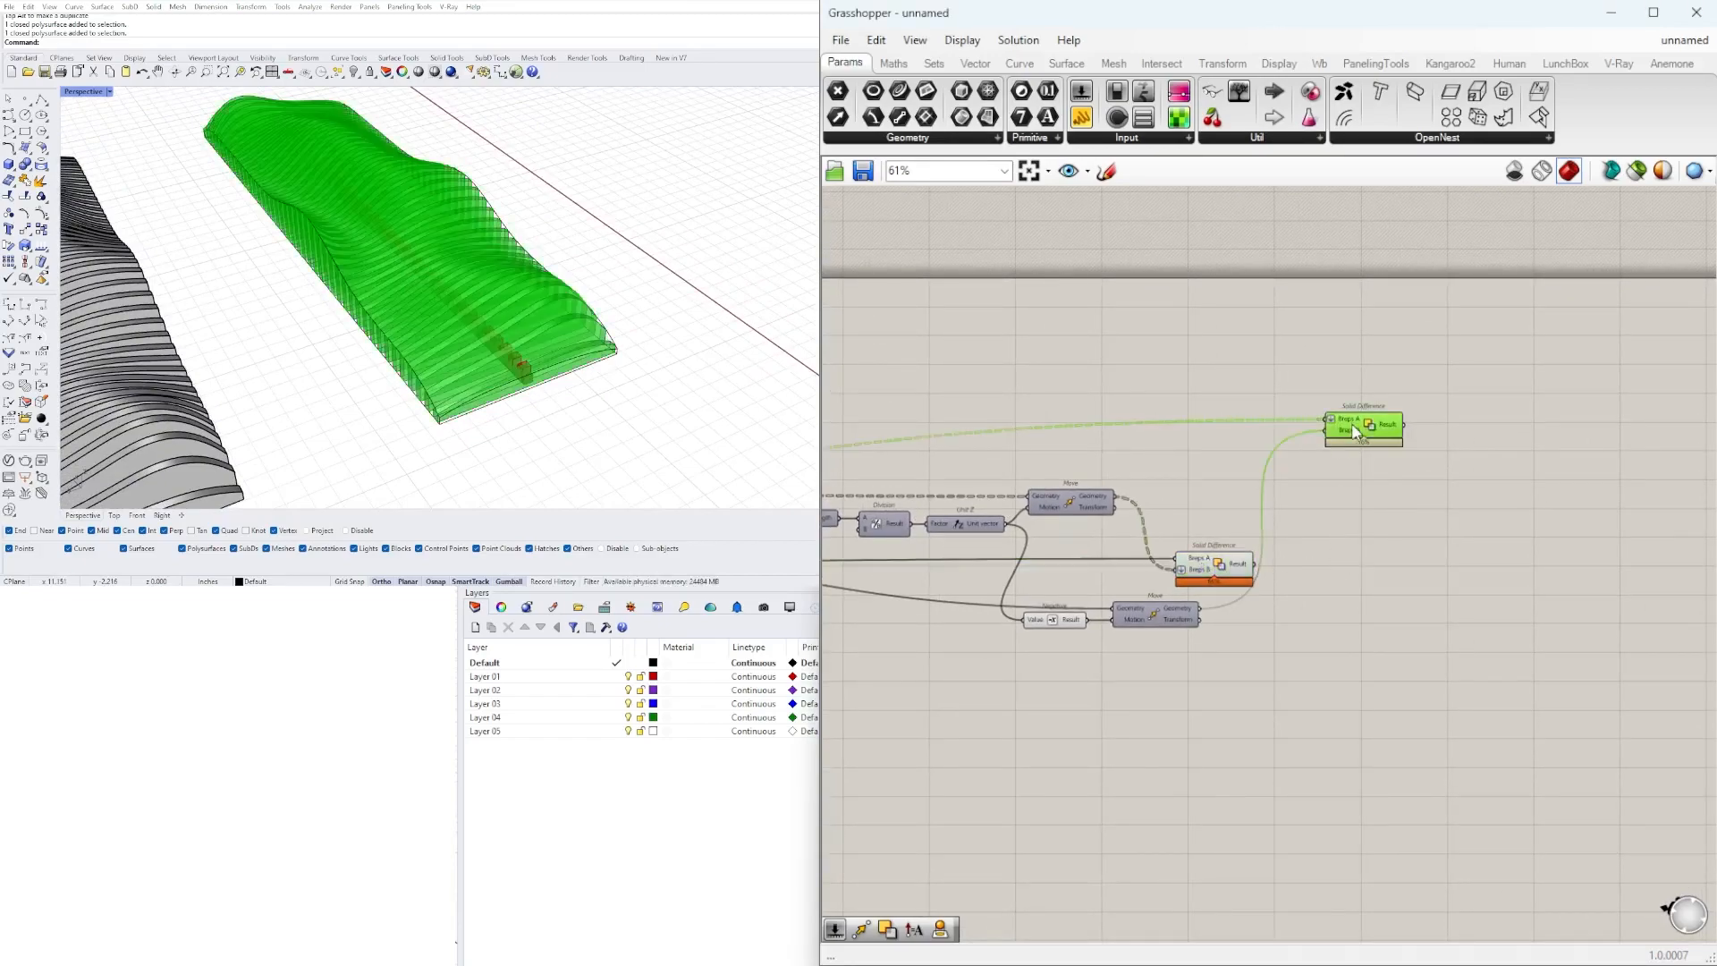
left_click(1243, 566)
- Add a Move component and connect the lower Solid Difference's Result output to its Geometry input
scroll(1243, 566, "up", 1)
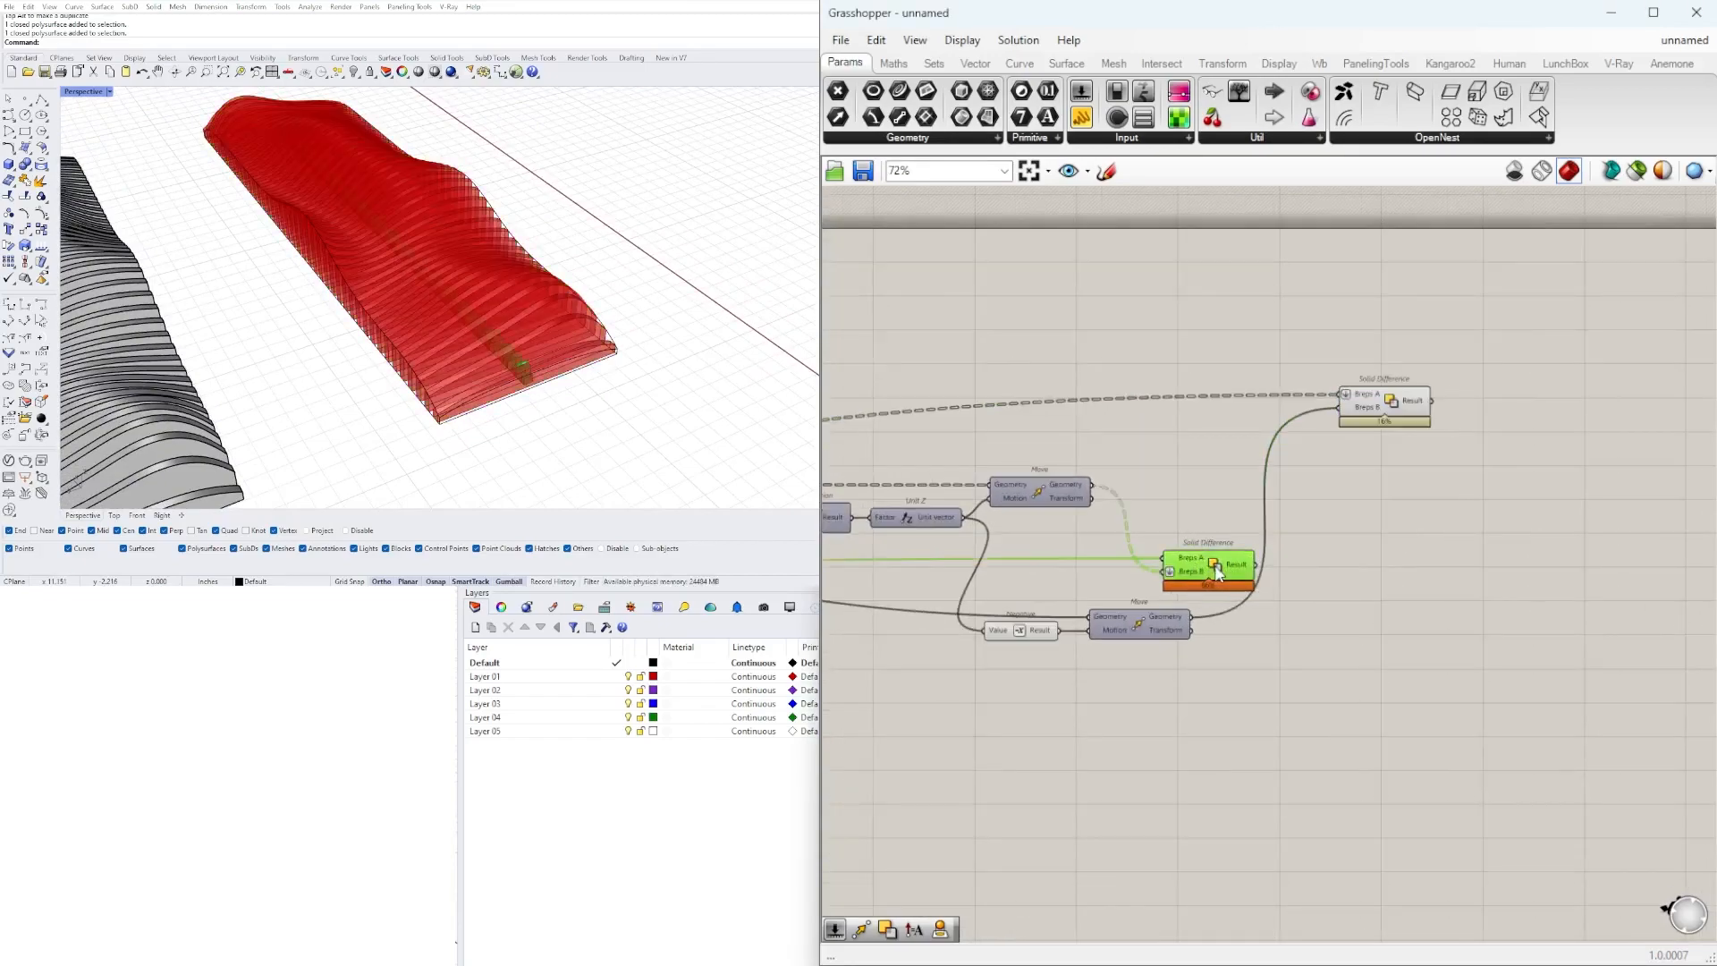
double_click(1357, 598)
type("MOVE")
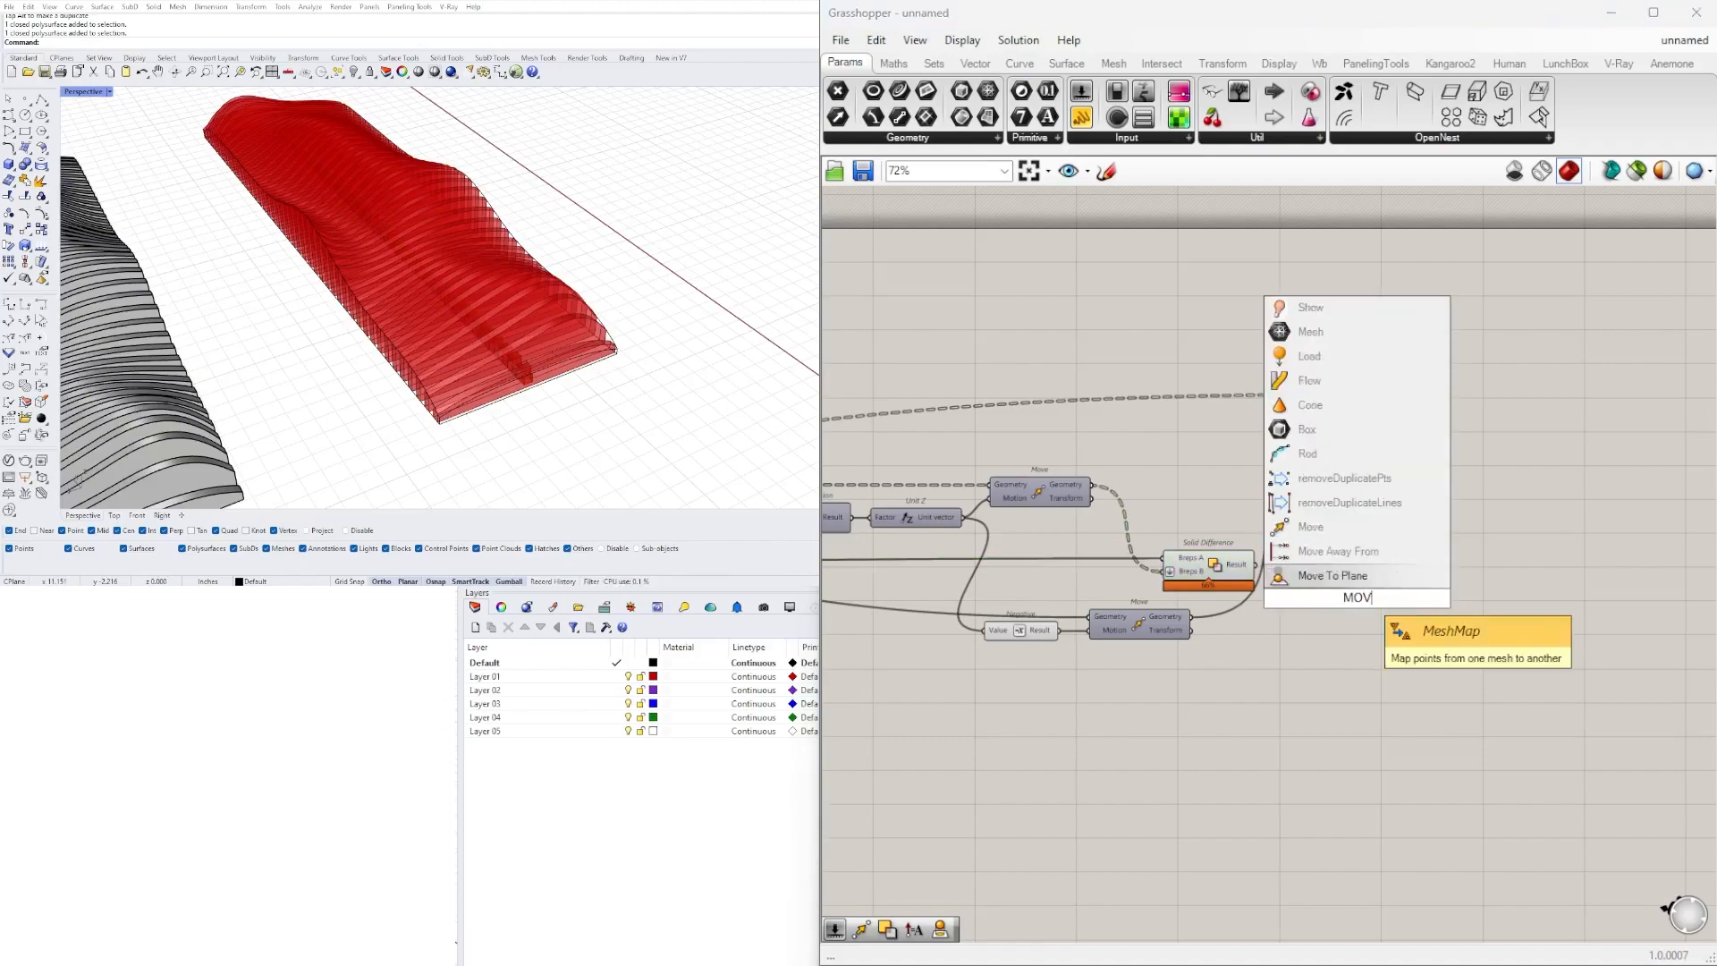
left_click(1304, 576)
right_click_drag(1333, 665, 1144, 687)
left_click(1193, 616)
left_click(1053, 595)
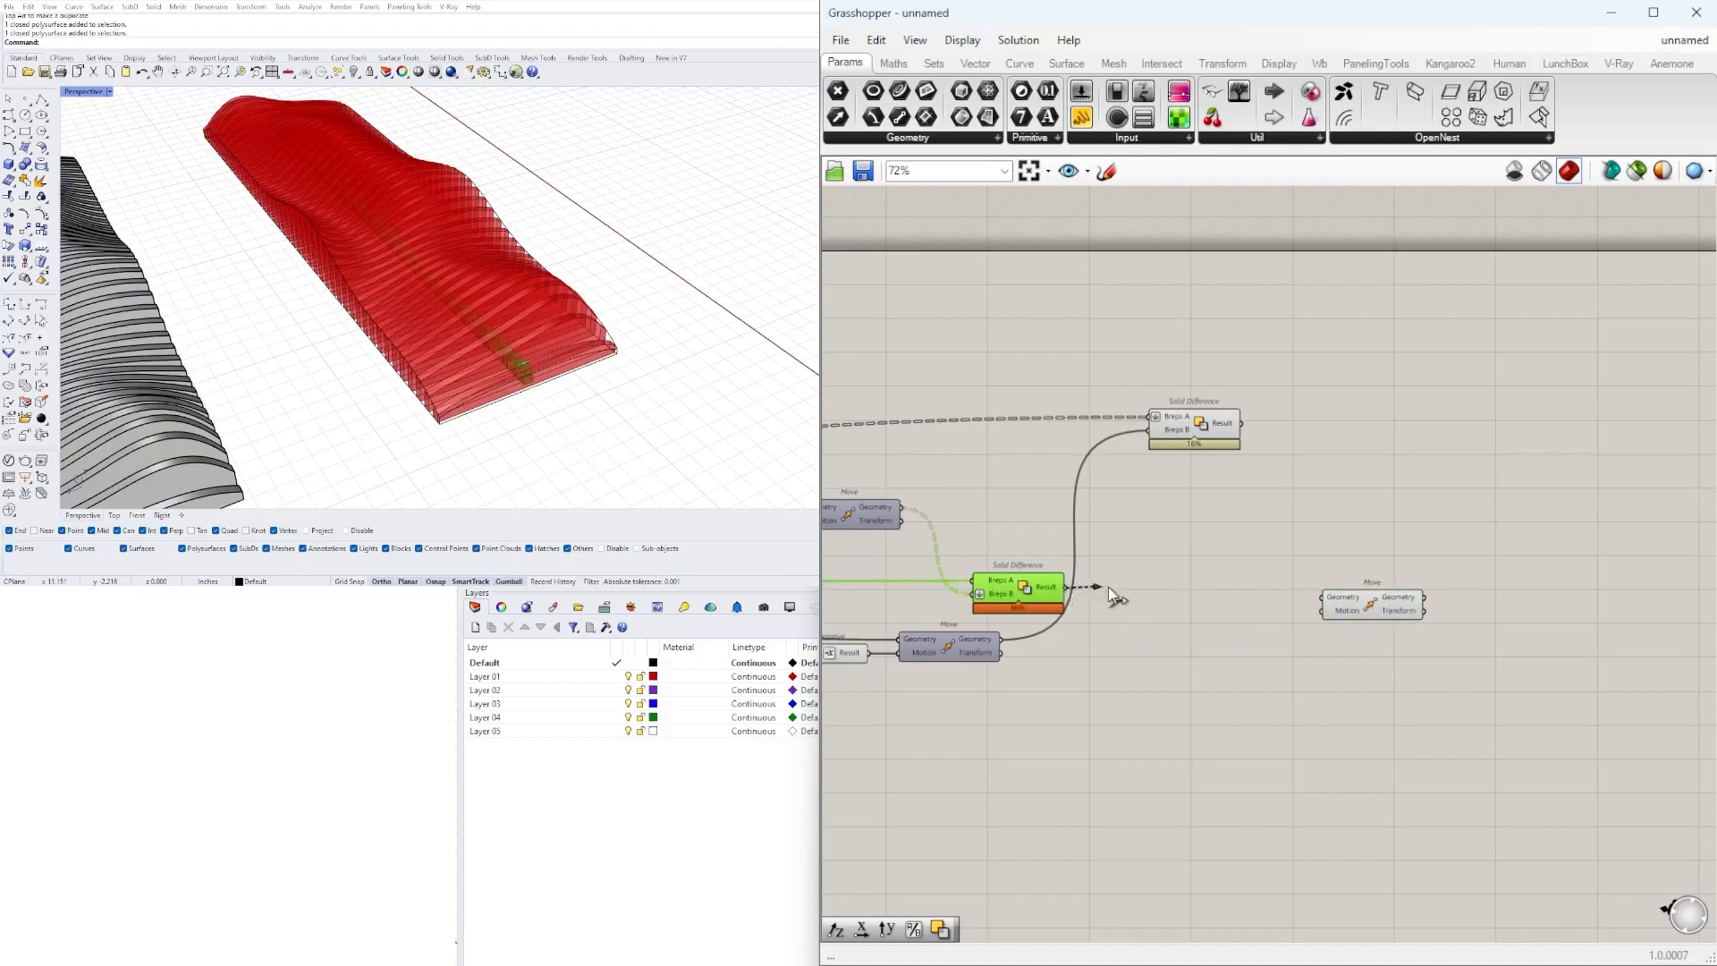
left_click_drag(1324, 595, 1401, 586)
- Add a Unit Y component and connect its Unit vector output to the new Move's Motion input
double_click(1251, 644)
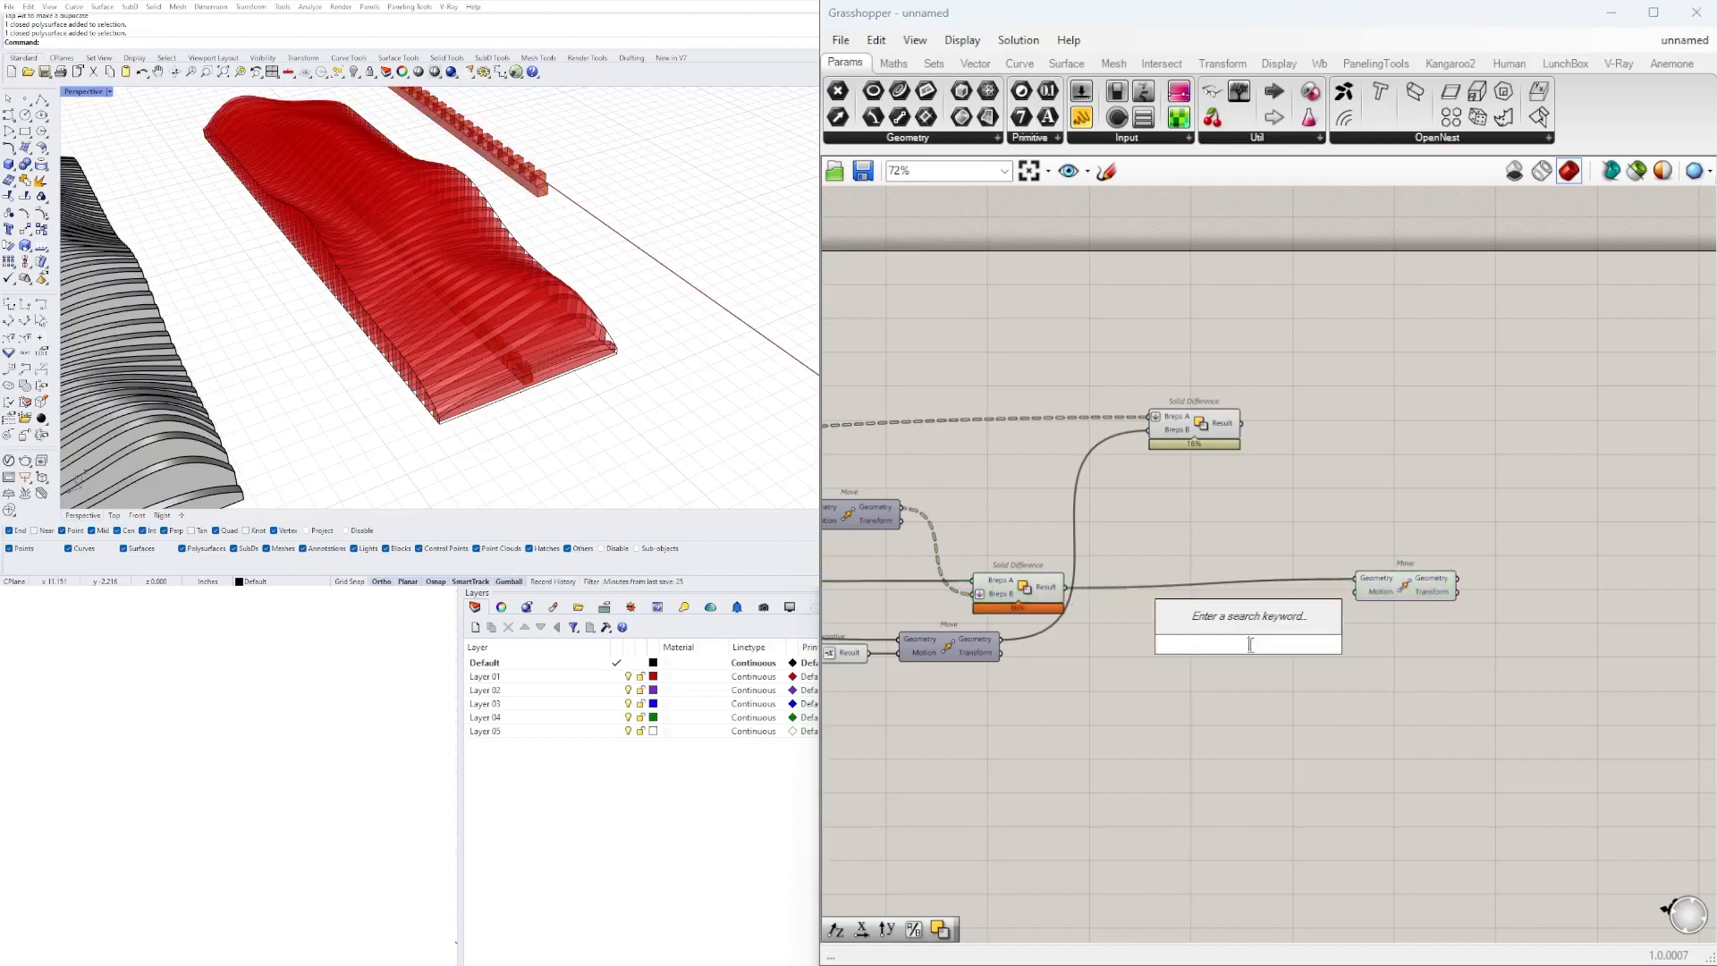
type("y")
left_click(1263, 614)
scroll(1317, 610, "up", 3)
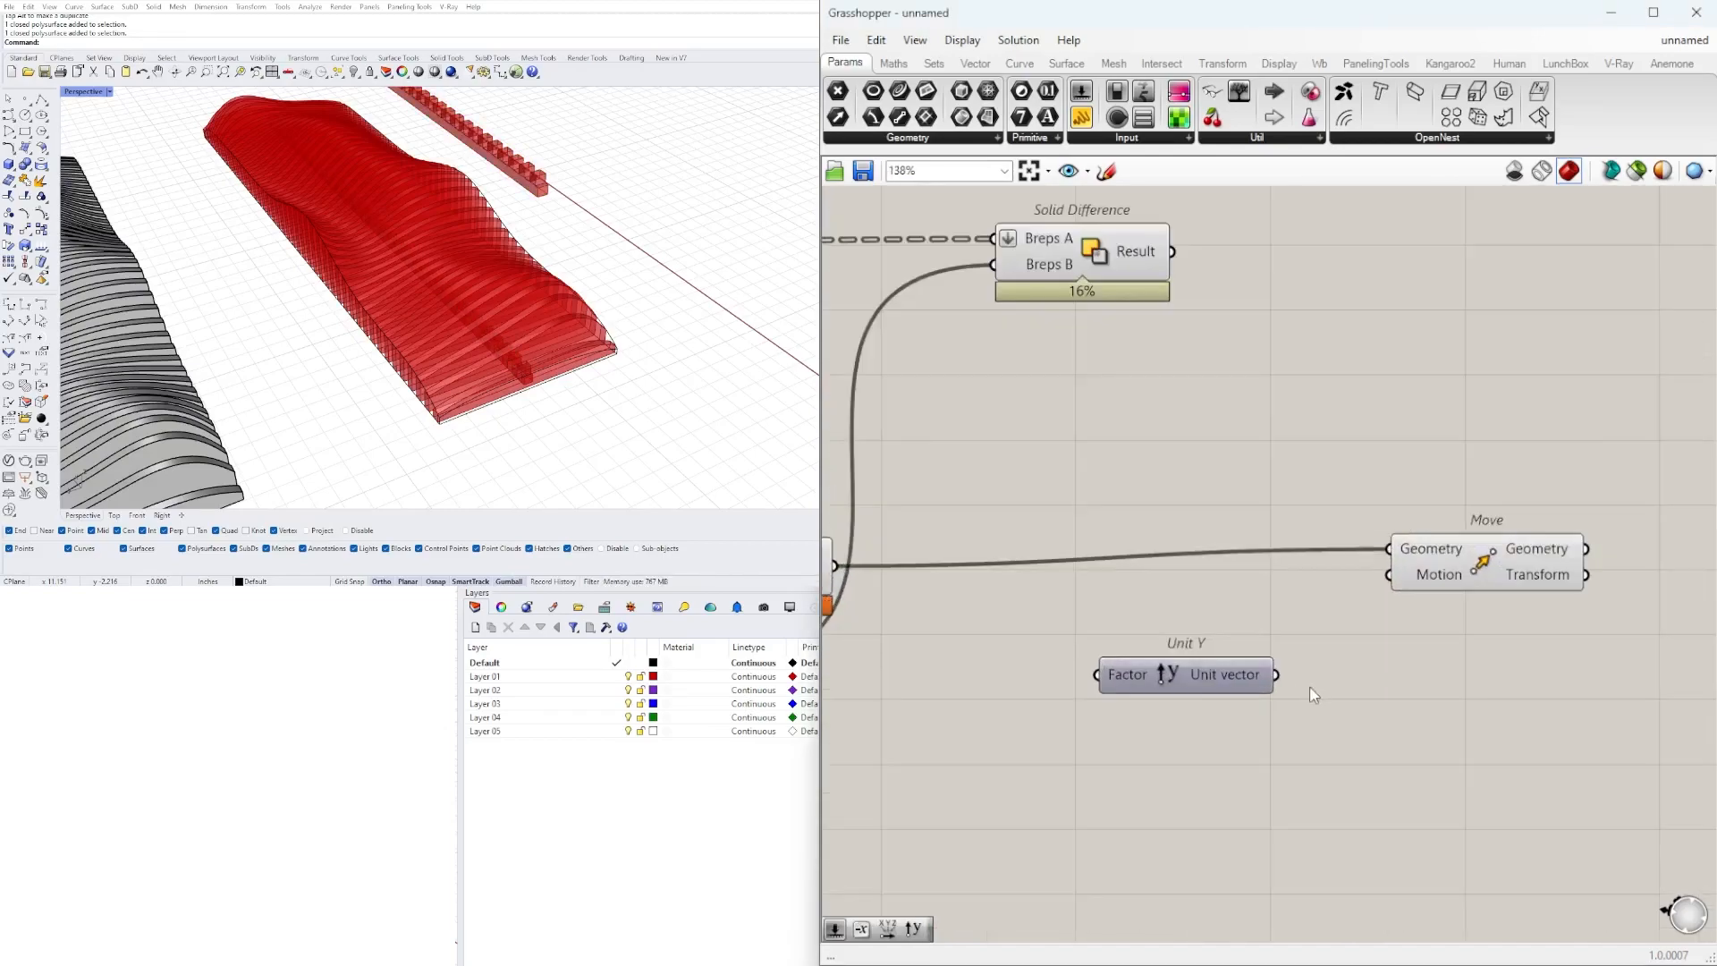
left_click_drag(1276, 674, 1389, 574)
- Add a number slider with the value 3.5 and connect it to Unit Y's Factor input
right_click_drag(1270, 649, 1388, 617)
double_click(1019, 679)
type("3.5")
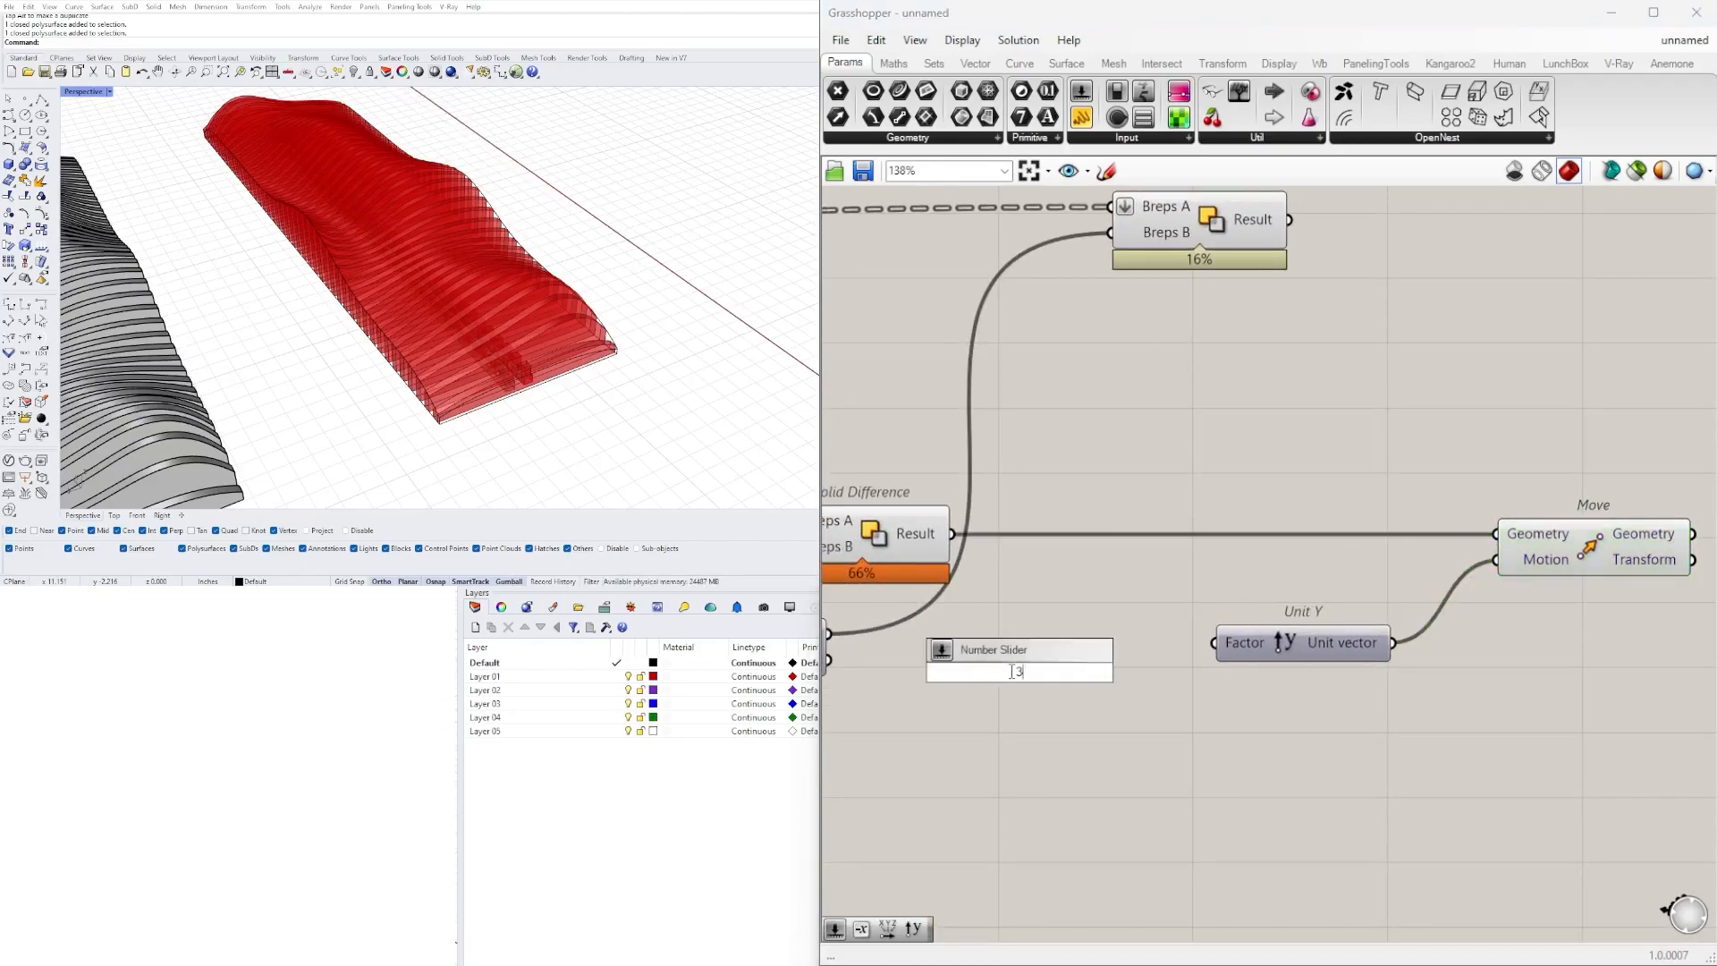
key("Return")
left_click_drag(1154, 673, 1226, 675)
scroll(1518, 590, "down", 3)
- Duplicate the new Move component, keeping its input connections, and place the two one above the other
left_click(1518, 589)
right_click_drag(1518, 589, 1242, 618)
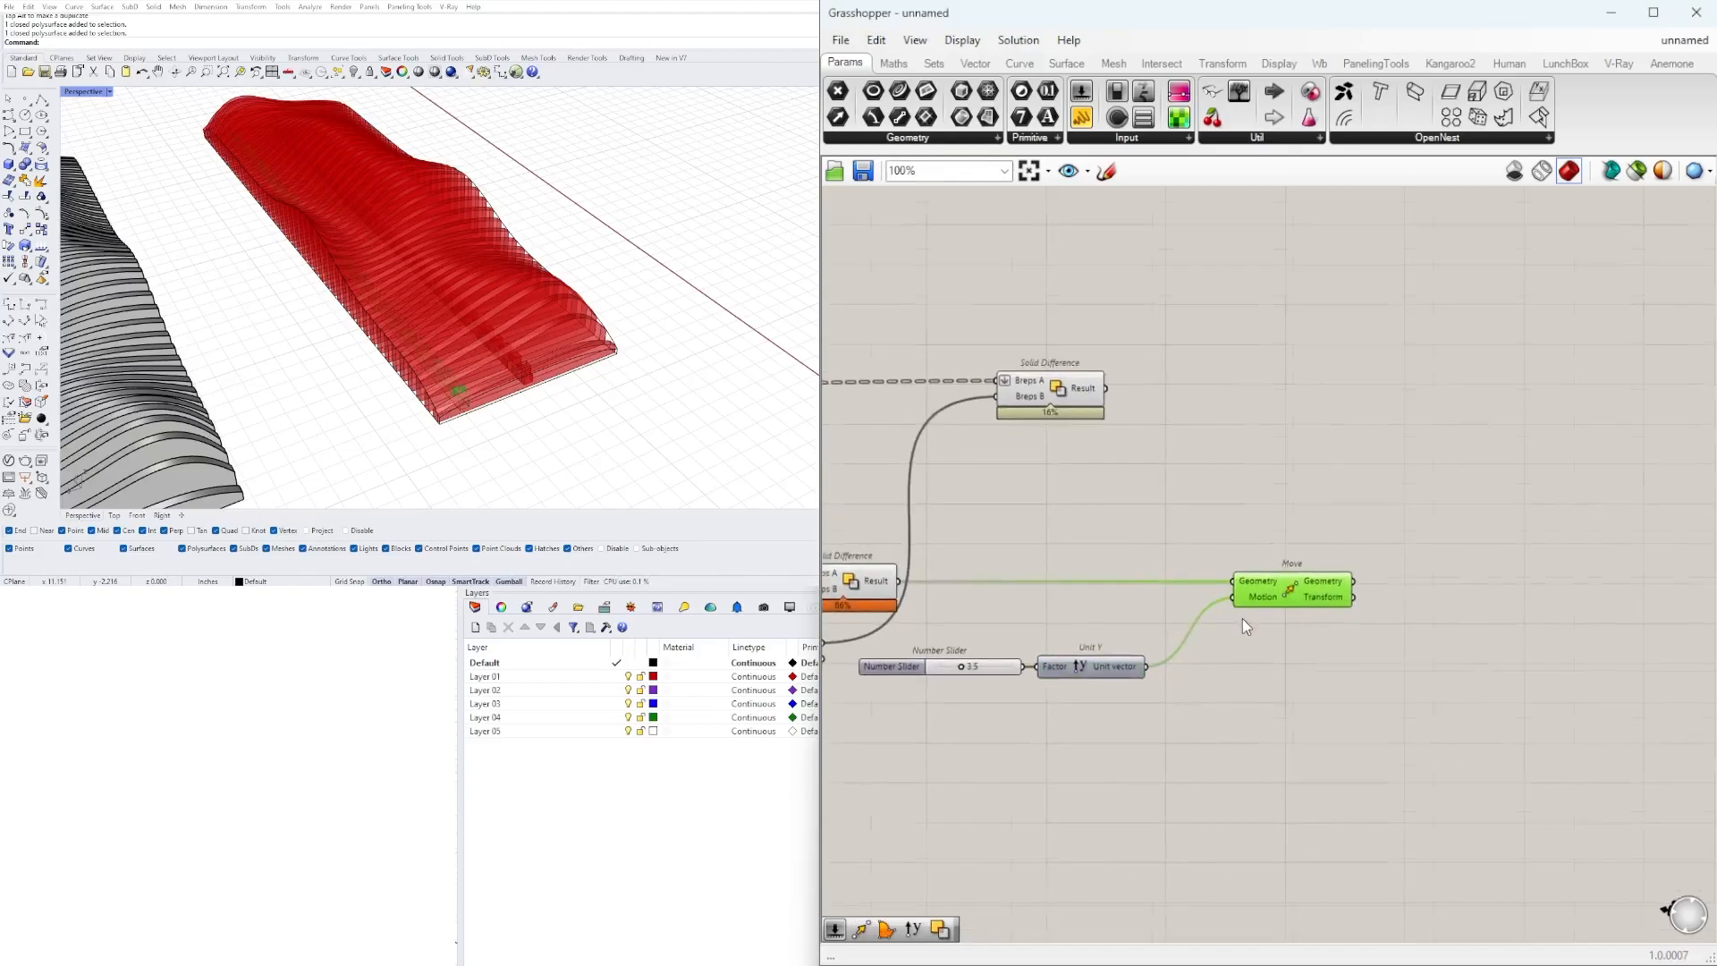
scroll(1247, 615, "up", 1)
left_click_drag(1334, 620, 1333, 626, "alt")
left_click_drag(1420, 665, 1337, 543)
left_click(1221, 751)
- Add a Negative component beside Unit Y and connect the Unit vector output to its Value input
right_click_drag(1250, 715, 1383, 737)
double_click(1383, 737)
double_click(1385, 720)
type("ne")
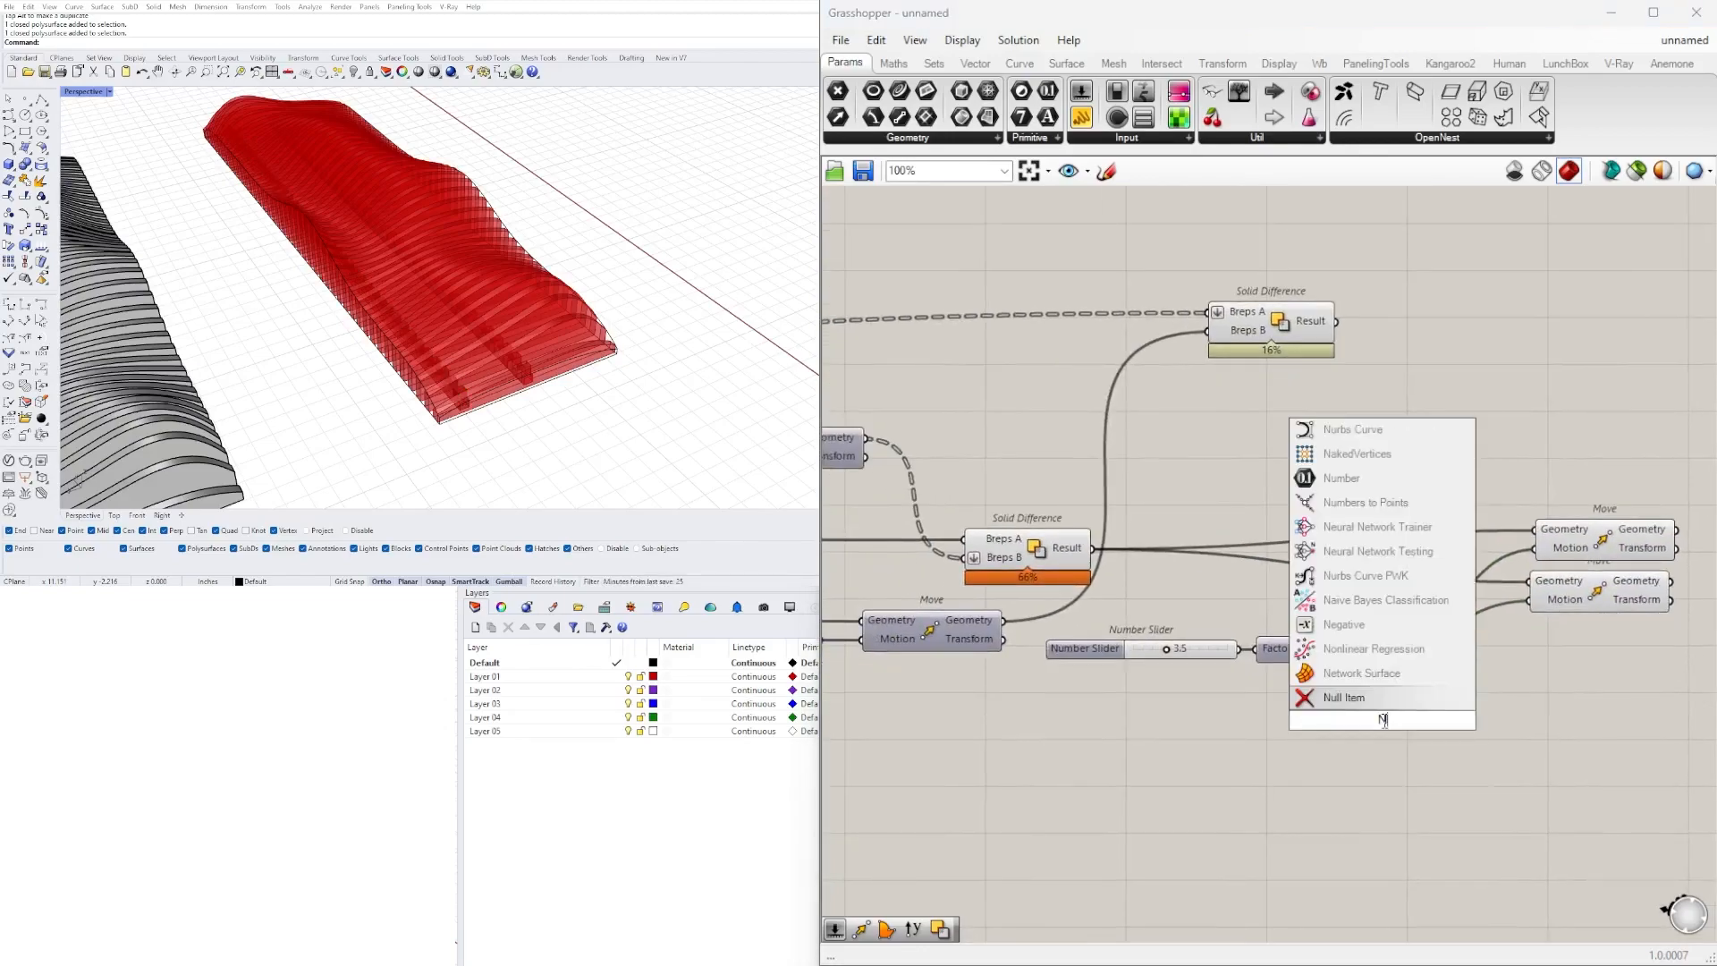
left_click(1374, 704)
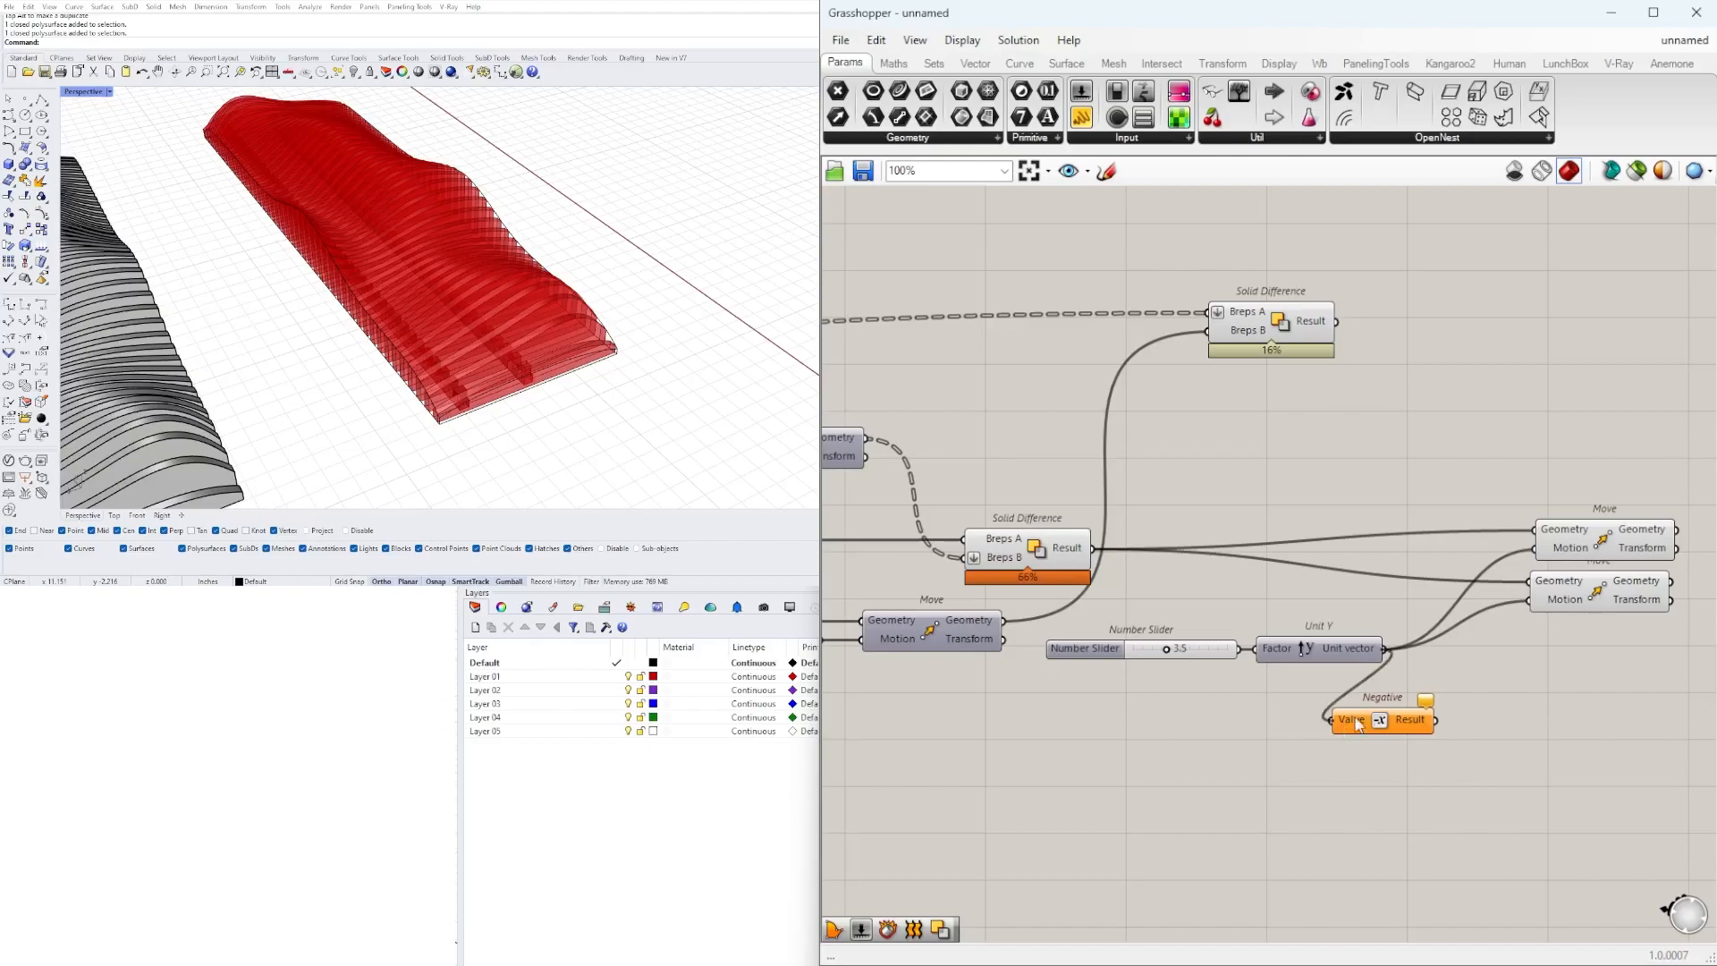
left_click_drag(1349, 727, 1420, 680)
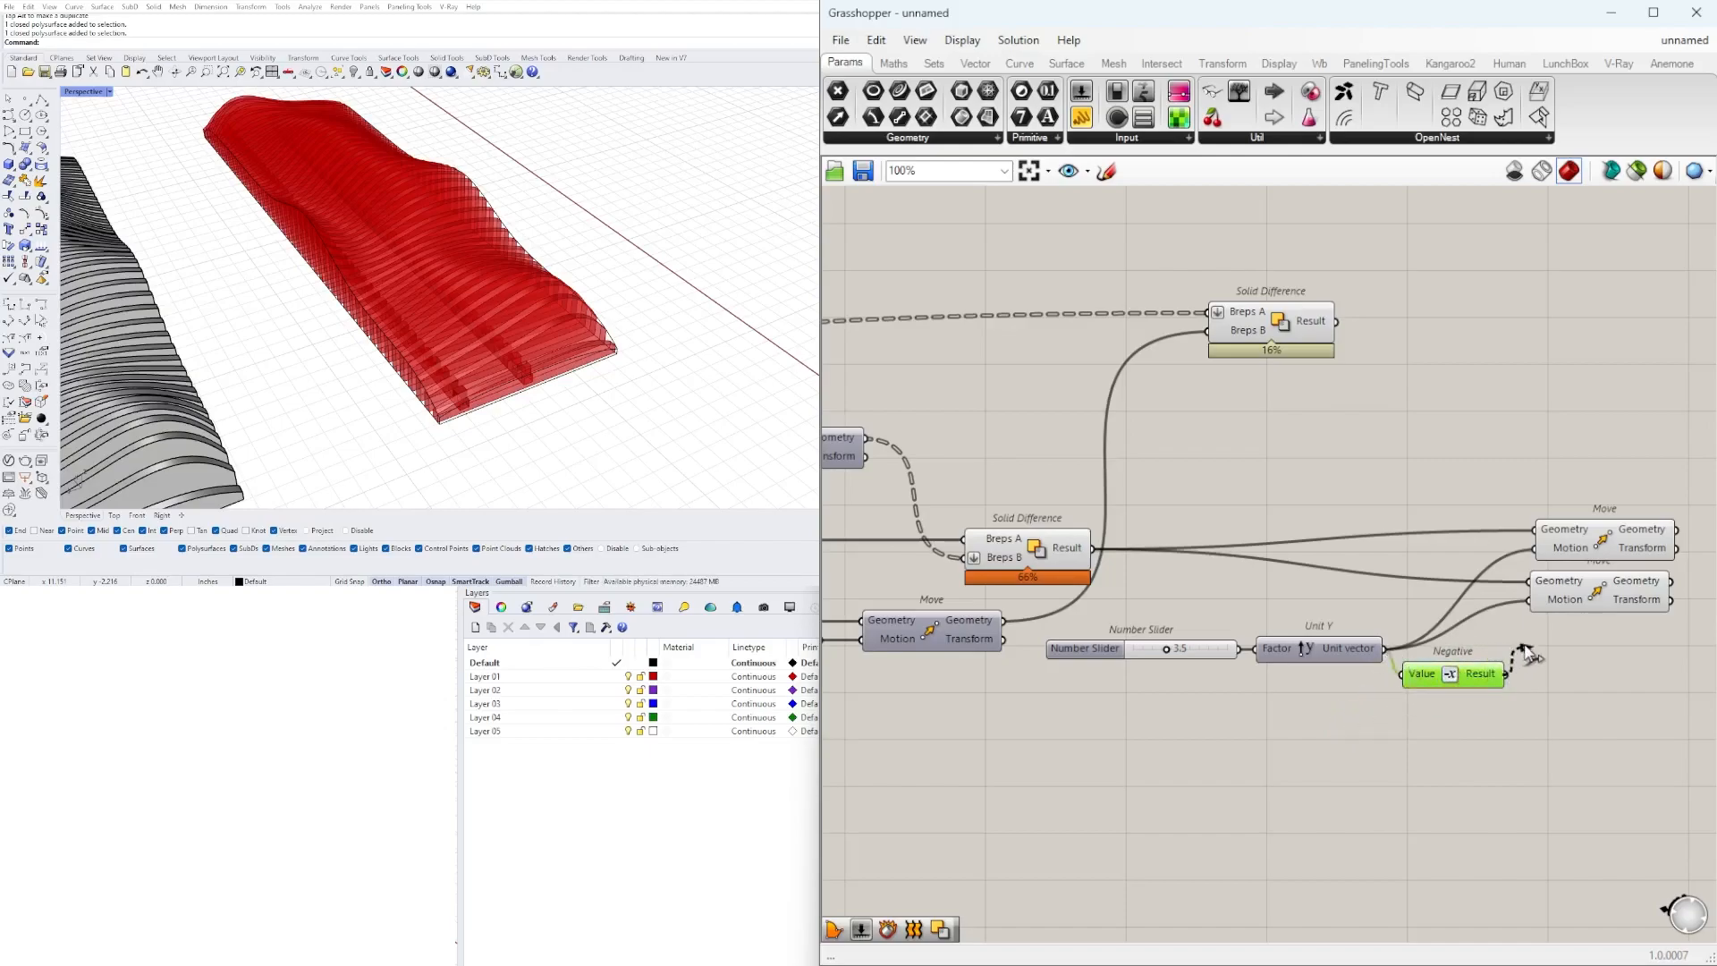
- Connect Negative's Result to the lower duplicated Move's Motion input and shift both Moves farther from the Negative component
left_click_drag(1465, 672, 1495, 652)
left_click_drag(1702, 653, 1620, 539)
right_click_drag(1610, 536, 1455, 555)
left_click_drag(1440, 608, 1529, 608)
left_click(1239, 582)
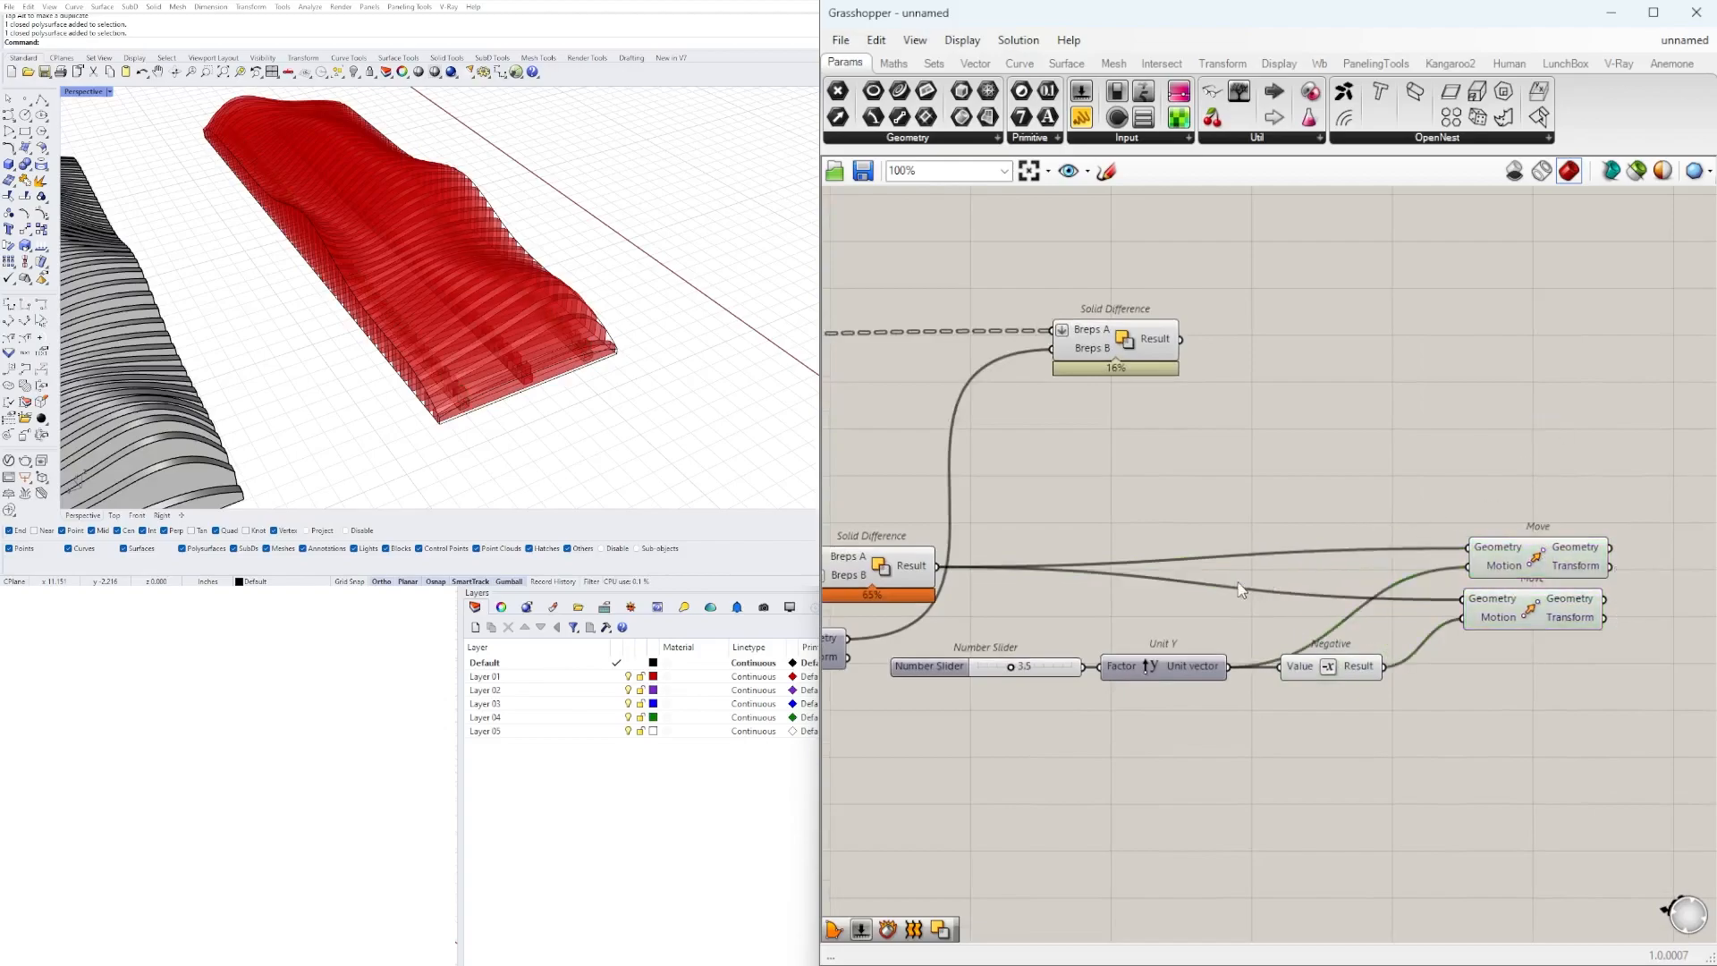
- Set the number slider feeding Unit Y's Factor to 2.2 and check the box spacing under the slabs
scroll(1396, 626, "up", 1)
right_click_drag(1275, 638, 1461, 625)
left_click(978, 543)
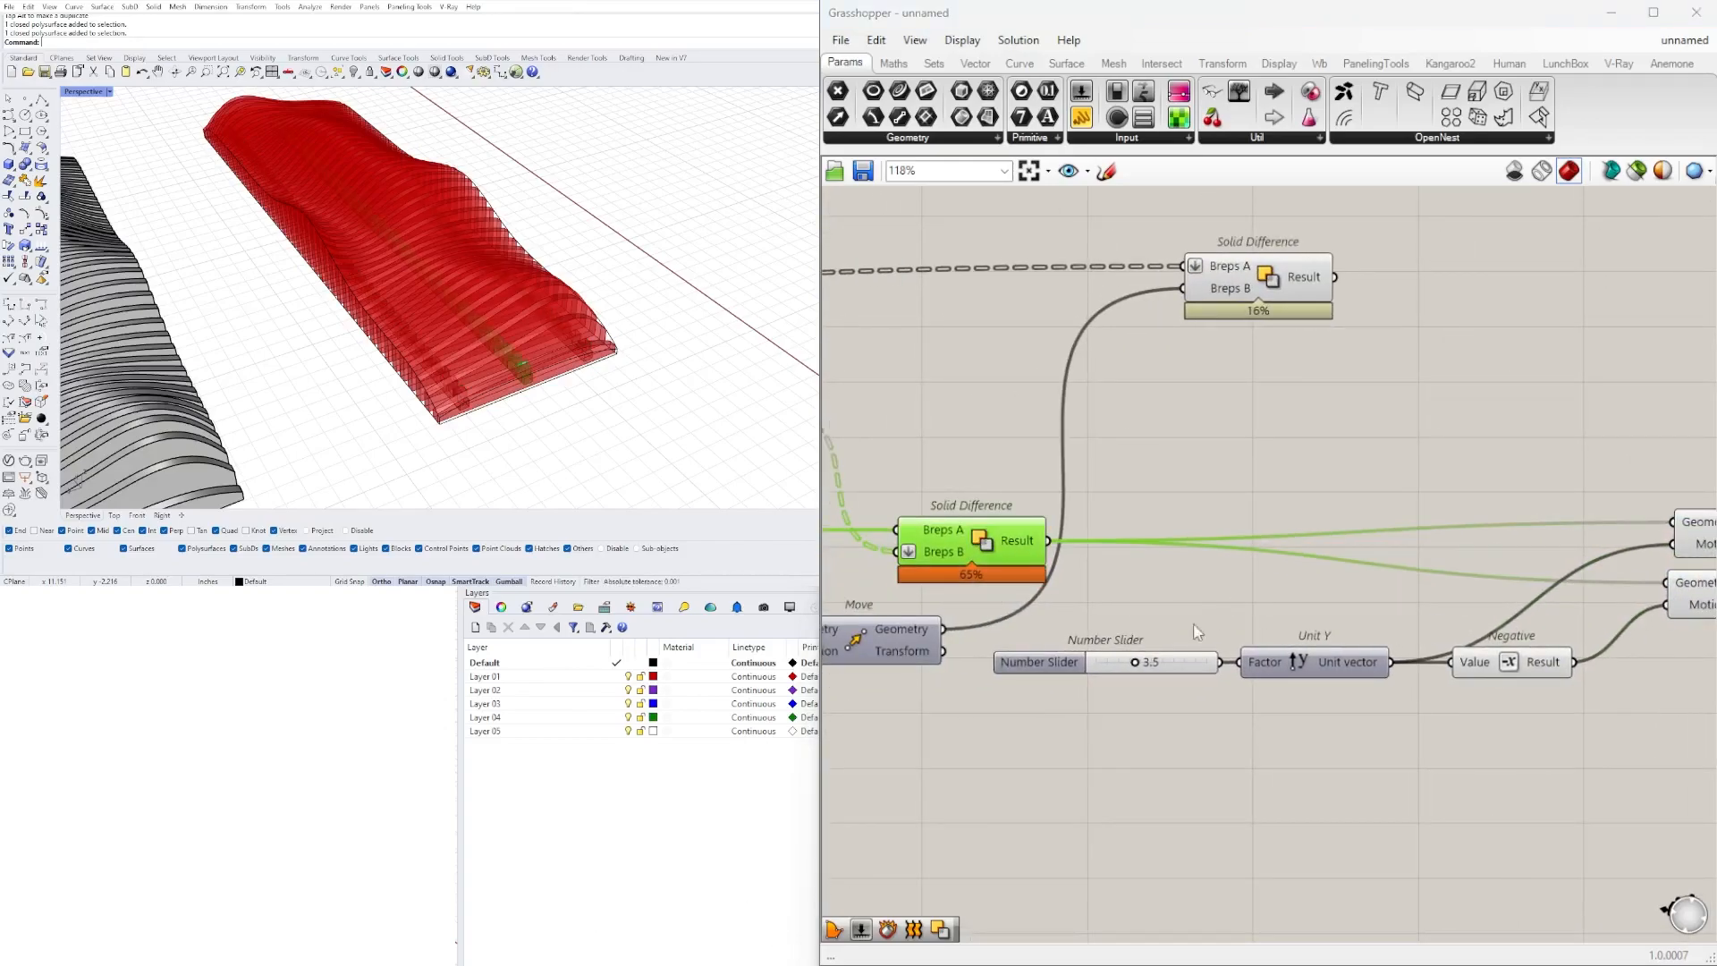
scroll(1140, 671, "up", 5)
scroll(1150, 654, "up", 3)
left_click_drag(1139, 630, 1086, 629)
right_click_drag(542, 291, 769, 358)
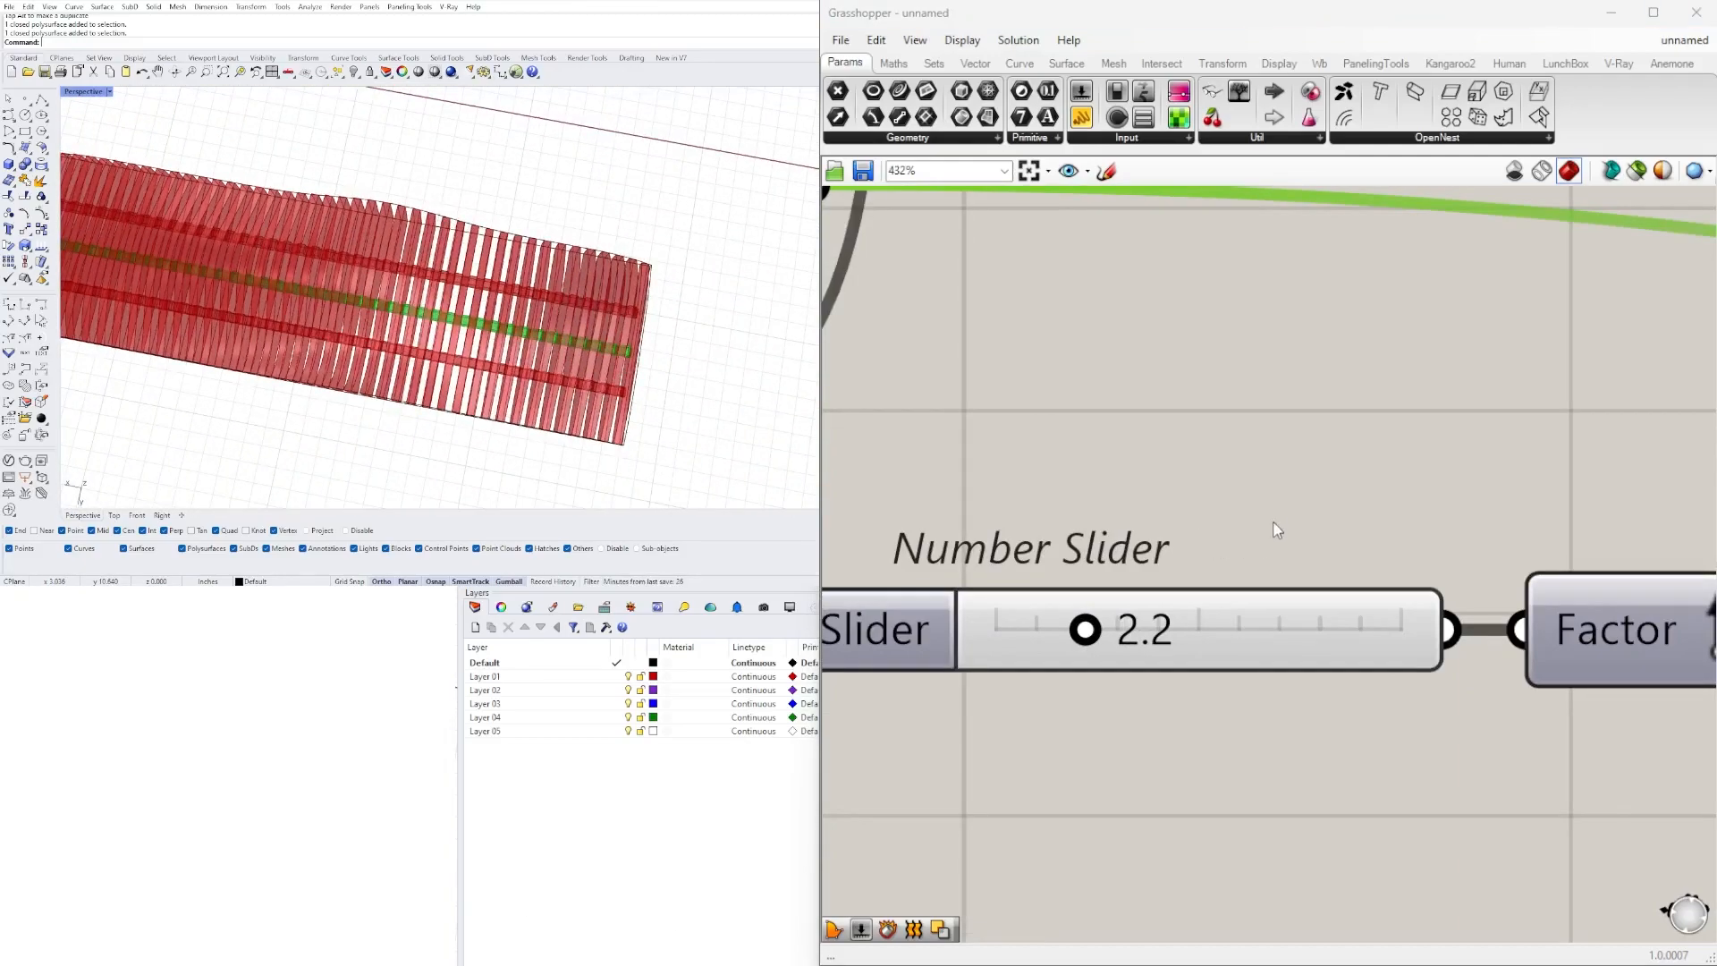
right_click_drag(1514, 441, 1139, 518)
scroll(1298, 471, "down", 5)
left_click(1425, 448)
scroll(1426, 447, "down", 4)
right_click_drag(1426, 447, 1304, 509)
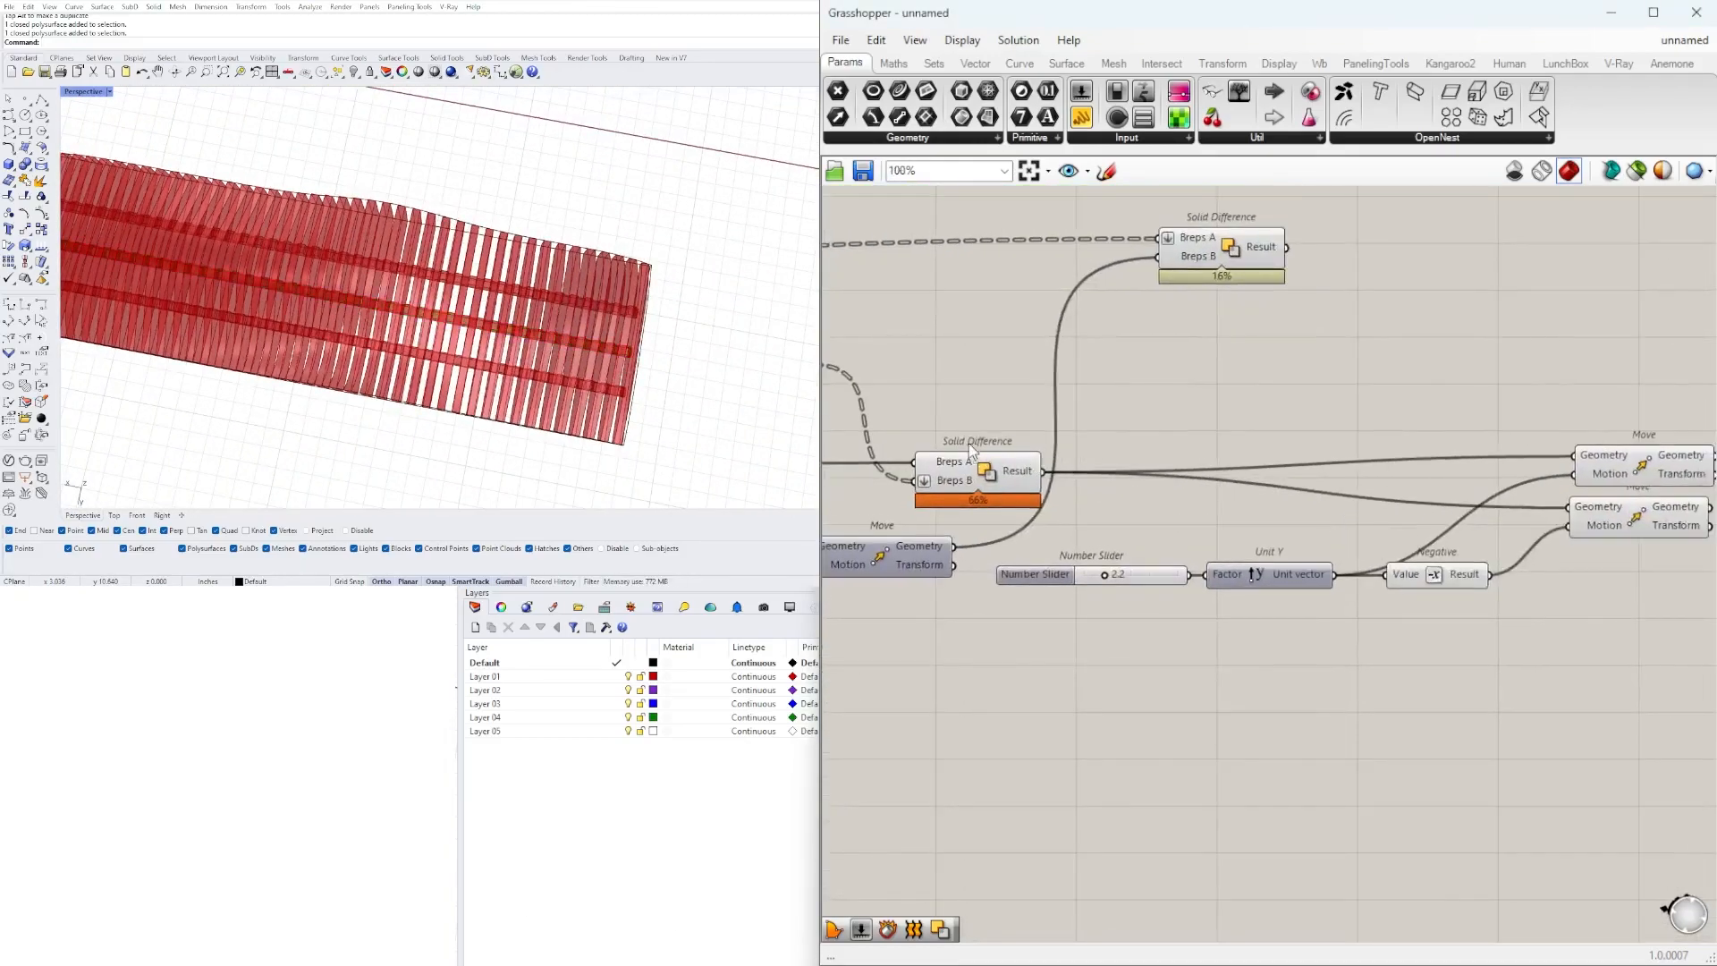
- Try hiding the preview of the lower Solid Difference to check the central box in the viewport
scroll(1000, 469, "up", 1)
left_click(1002, 475)
middle_click(1008, 474)
left_click(1073, 415)
right_click_drag(626, 358, 498, 351)
scroll(498, 351, "up", 2)
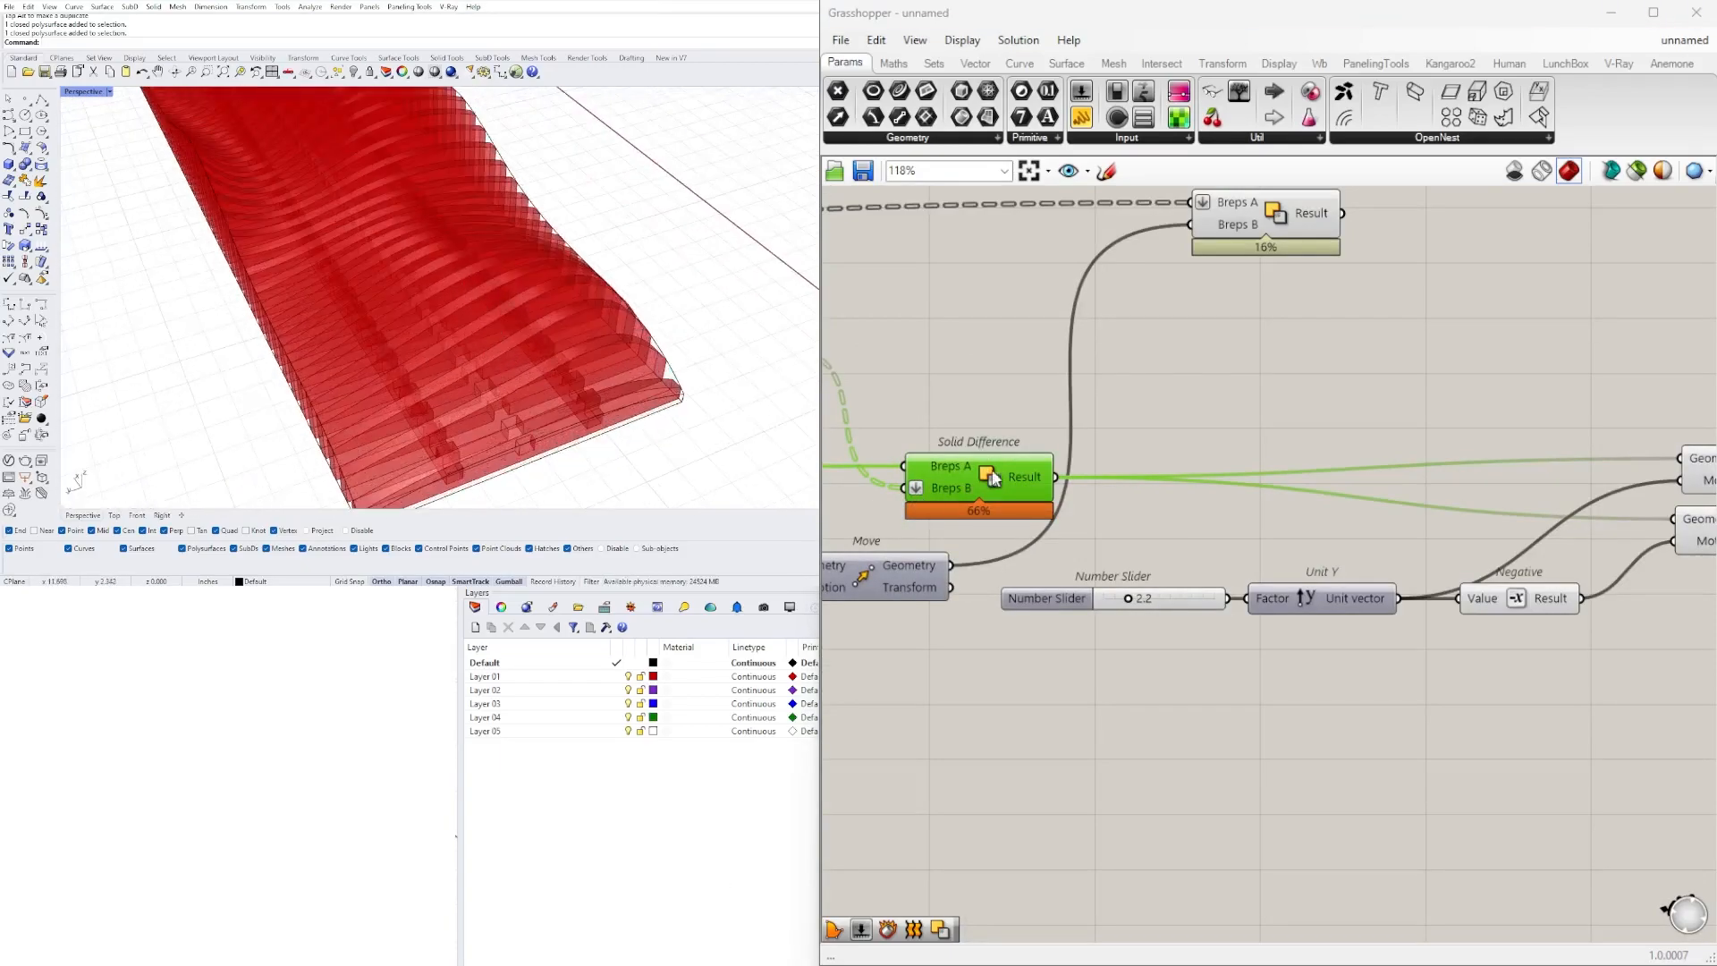
middle_click(1000, 478)
left_click(1047, 422)
middle_click(993, 488)
left_click(1027, 452)
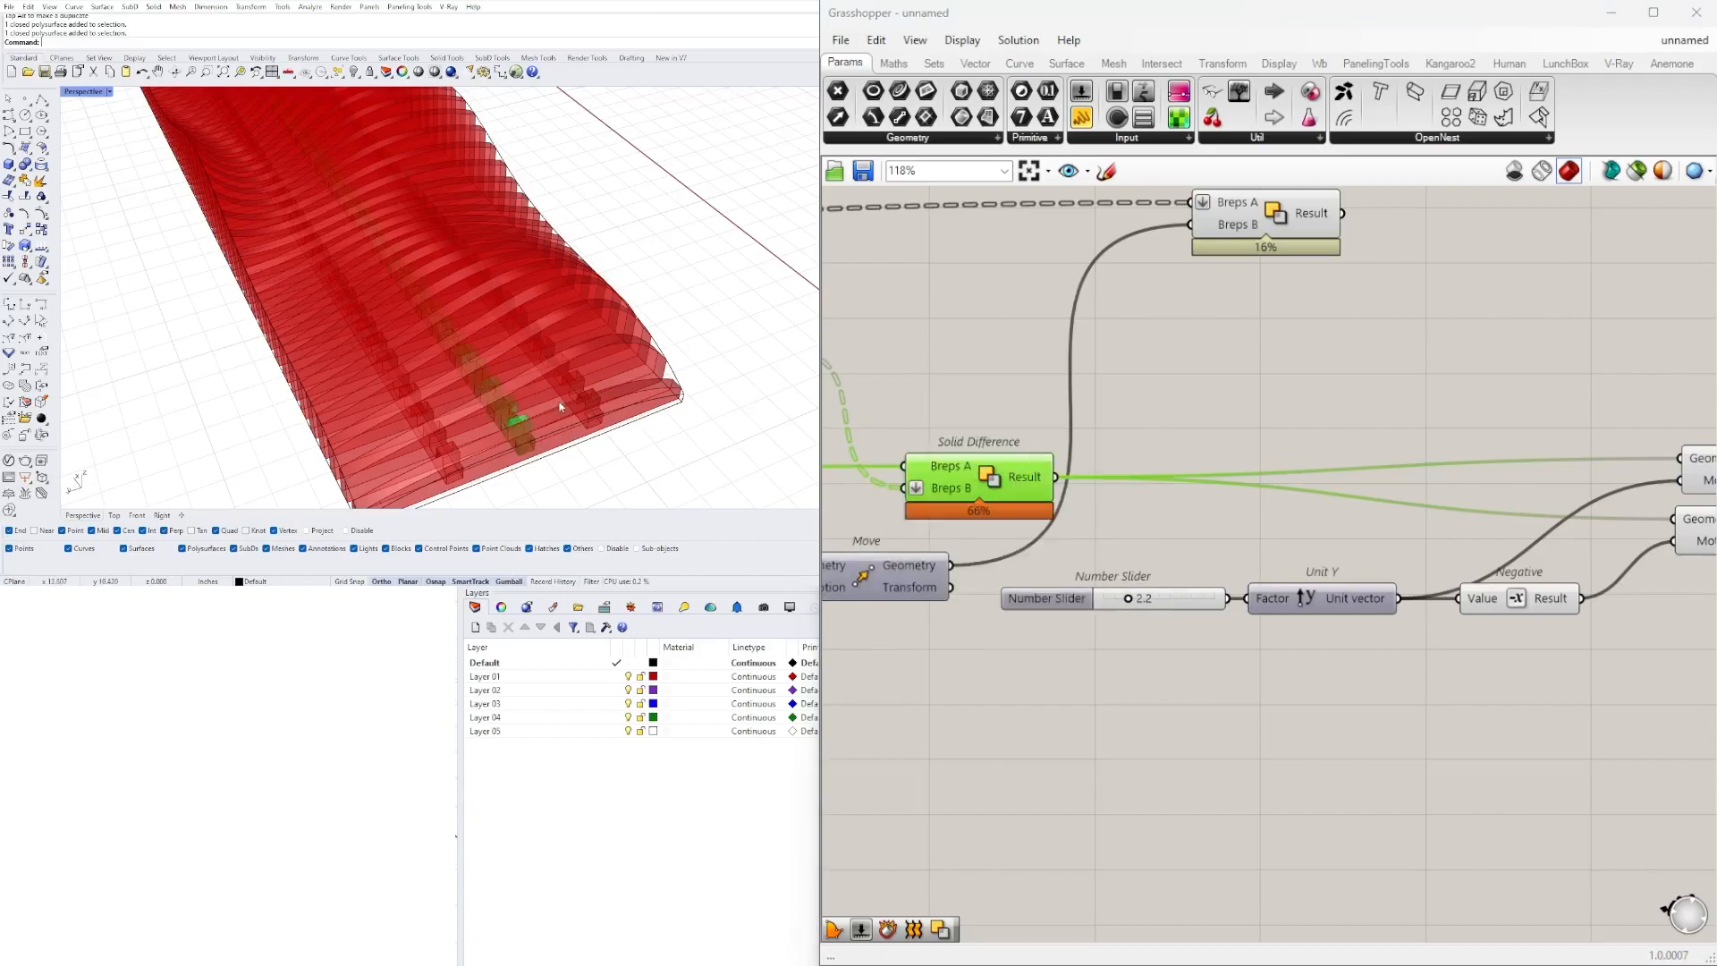
- Duplicate the two offset Move components together, keeping their input connections, and place the copies above the originals
scroll(1257, 508, "down", 3)
right_click_drag(1566, 509, 1357, 567)
scroll(1357, 567, "up", 3)
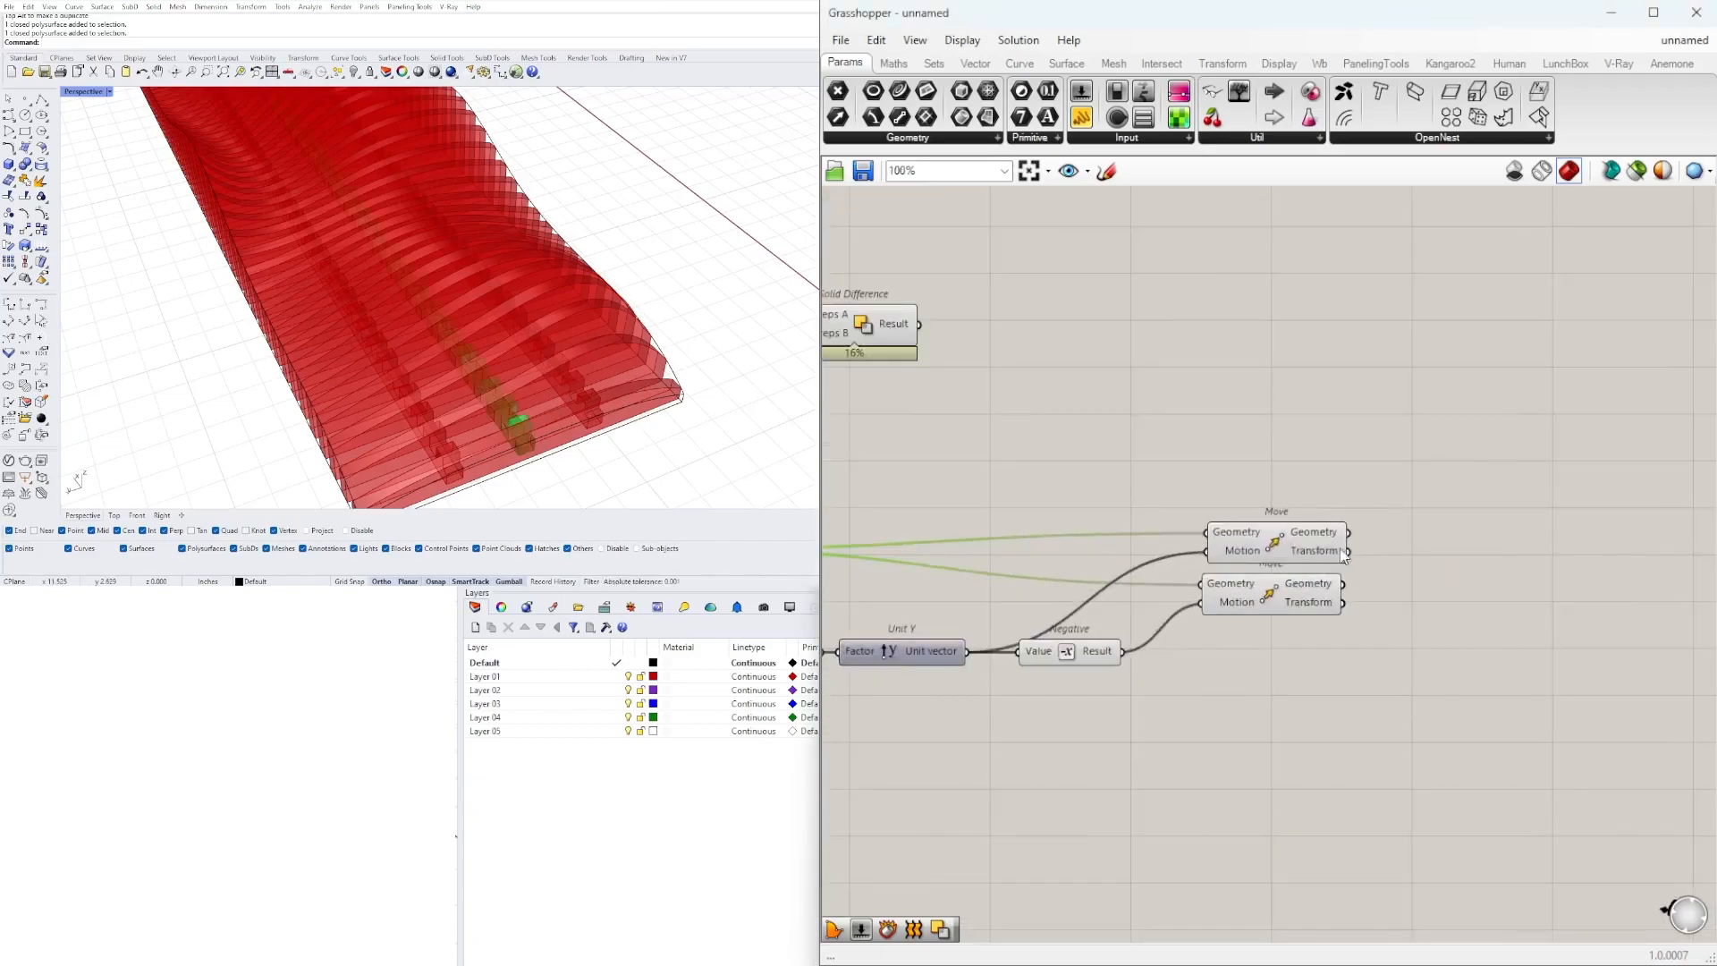
left_click(1300, 536)
left_click(1280, 595, "shift")
right_click_drag(1304, 734, 1549, 703)
left_click(1558, 663)
scroll(1558, 663, "down", 2)
left_click_drag(1540, 703, 1476, 557)
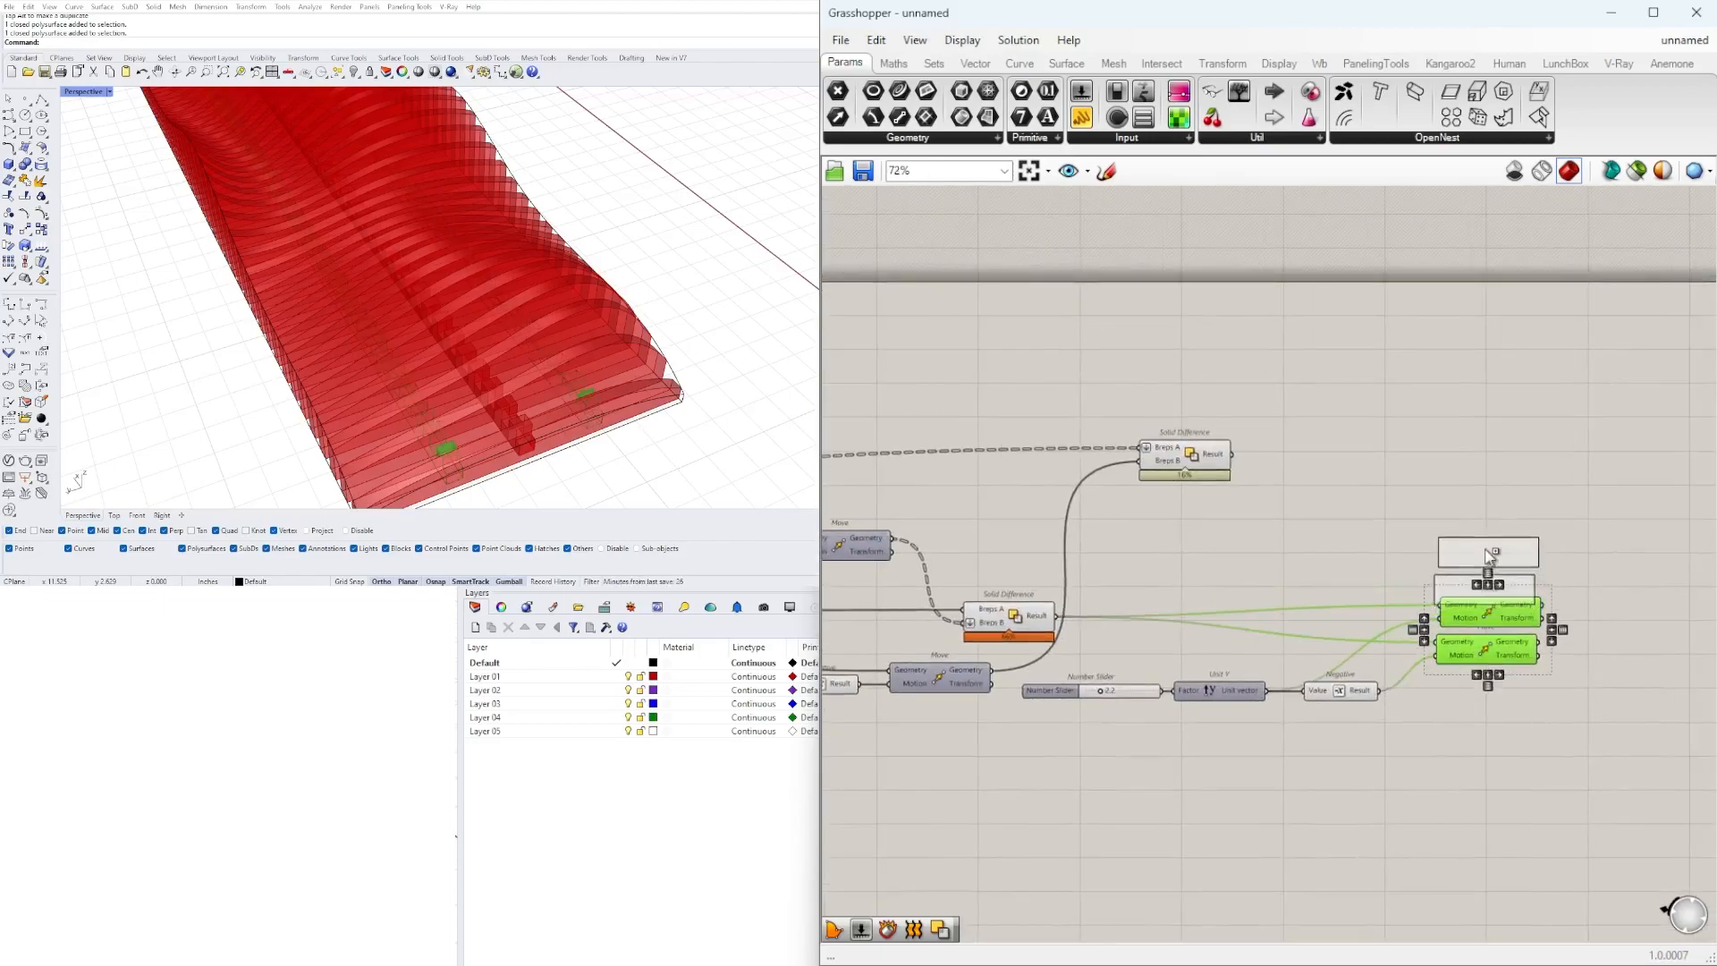
- Replace the Geometry inputs of both upper Moves with the Geometry output of the Move that feeds the upper Solid Difference
right_click_drag(927, 643, 1343, 597)
left_click(1363, 631)
right_click(1363, 630)
left_click(1378, 669)
right_click_drag(1380, 669, 1004, 696)
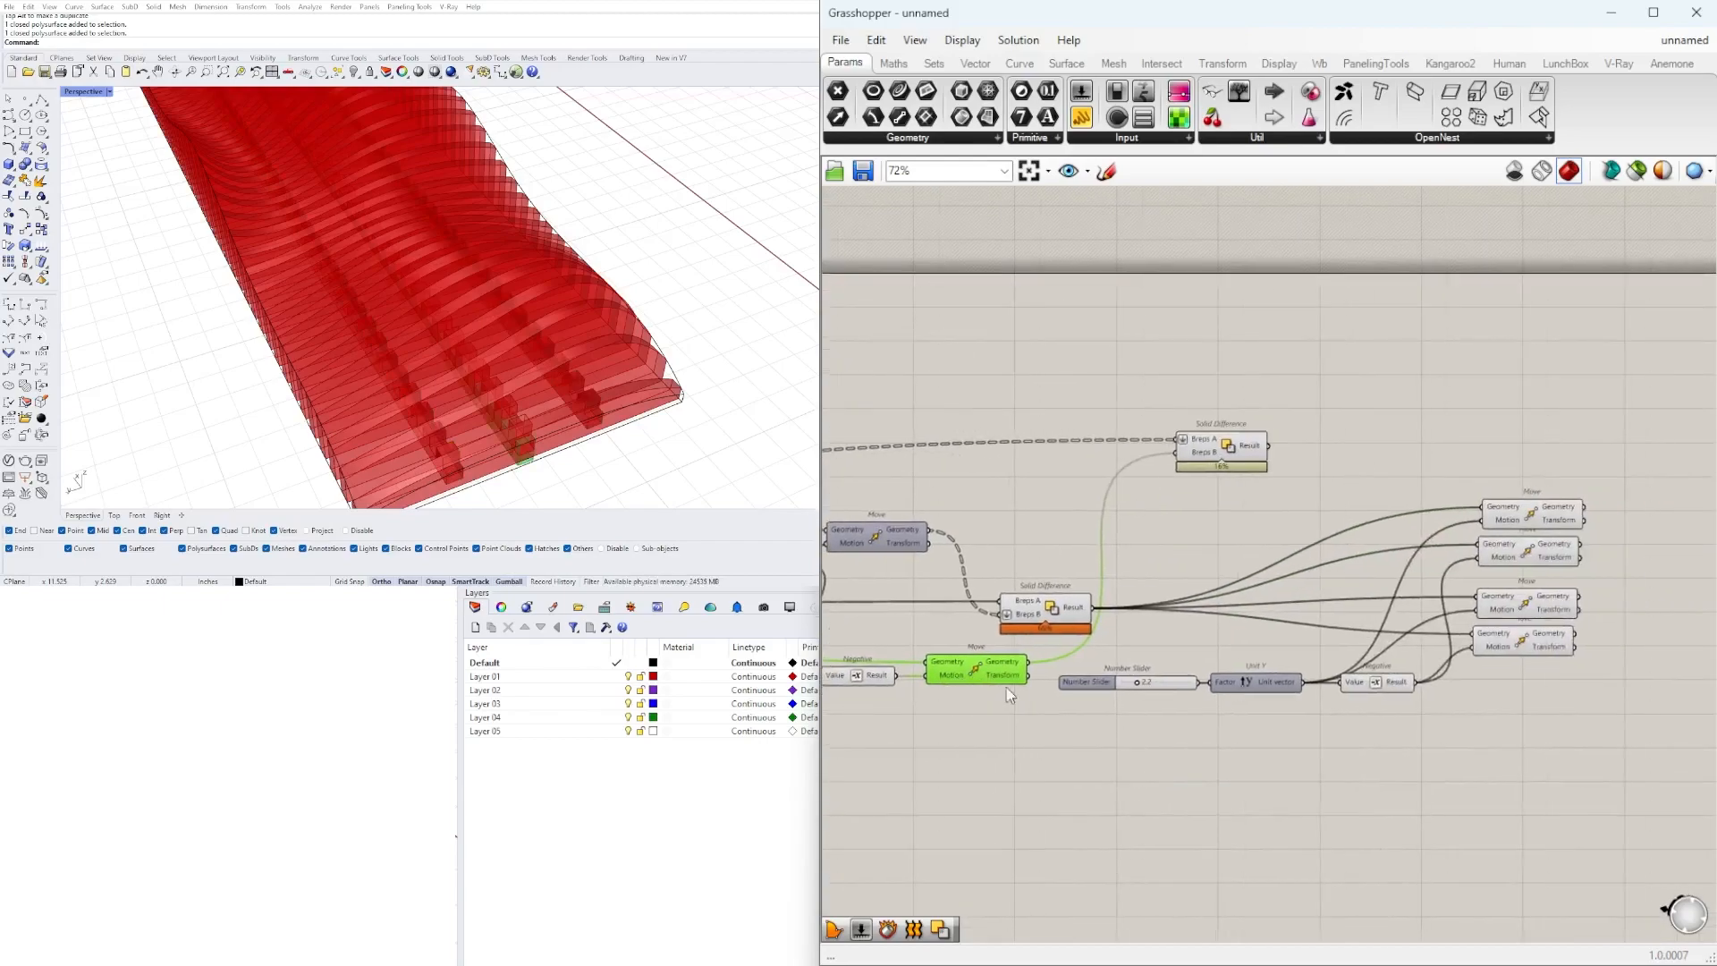
left_click_drag(1391, 520, 1487, 508)
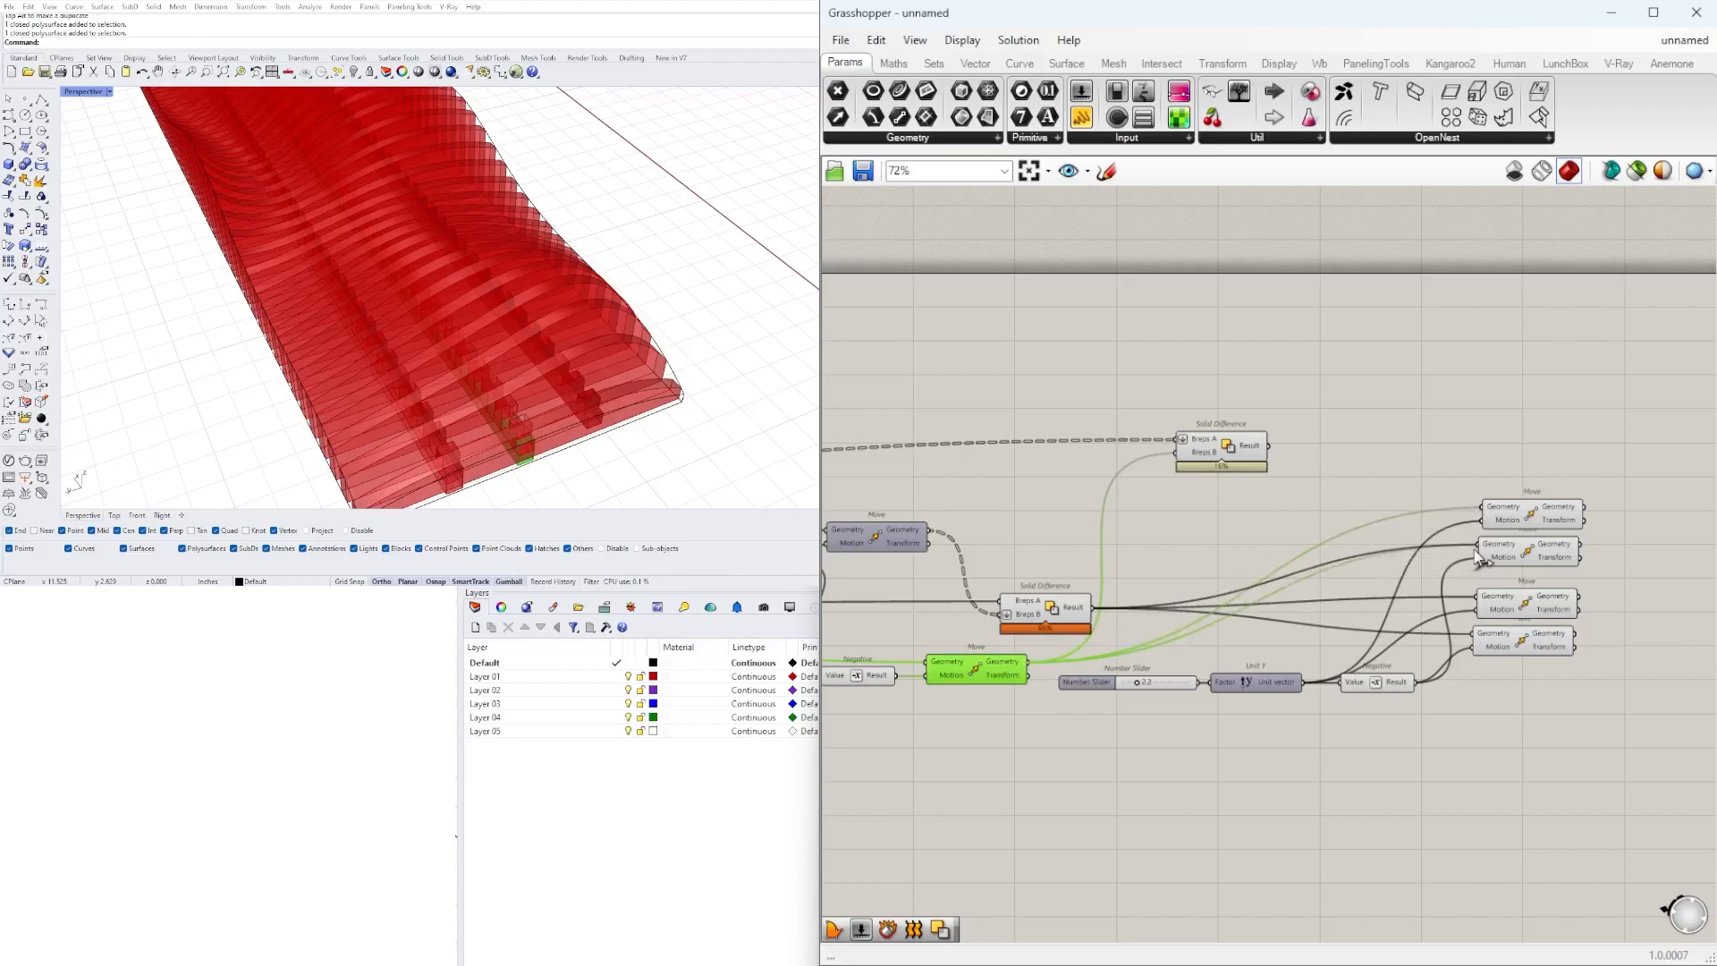
right_click_drag(1563, 554, 1284, 558)
scroll(1284, 558, "up", 2)
left_click_drag(1402, 582, 1259, 424)
right_click_drag(546, 412, 536, 353)
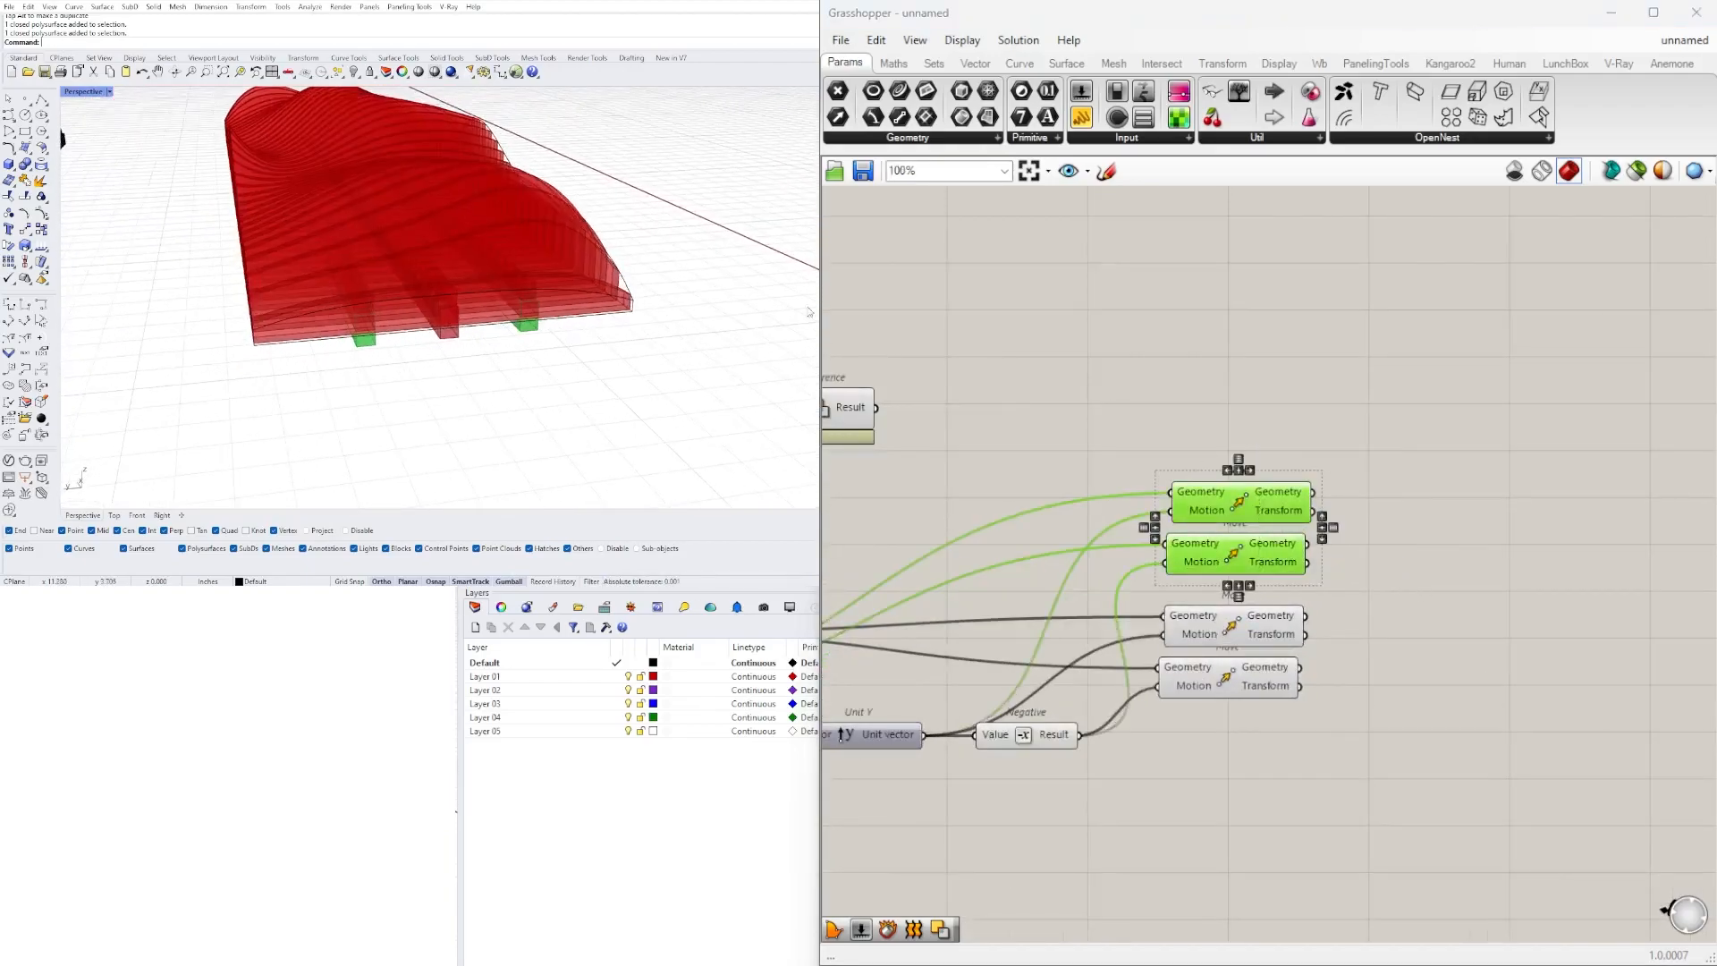
- Reposition the upper Solid Difference past the stack of four Move components
right_click_drag(1049, 469, 1278, 492)
scroll(1279, 493, "down", 2)
left_click(1026, 476)
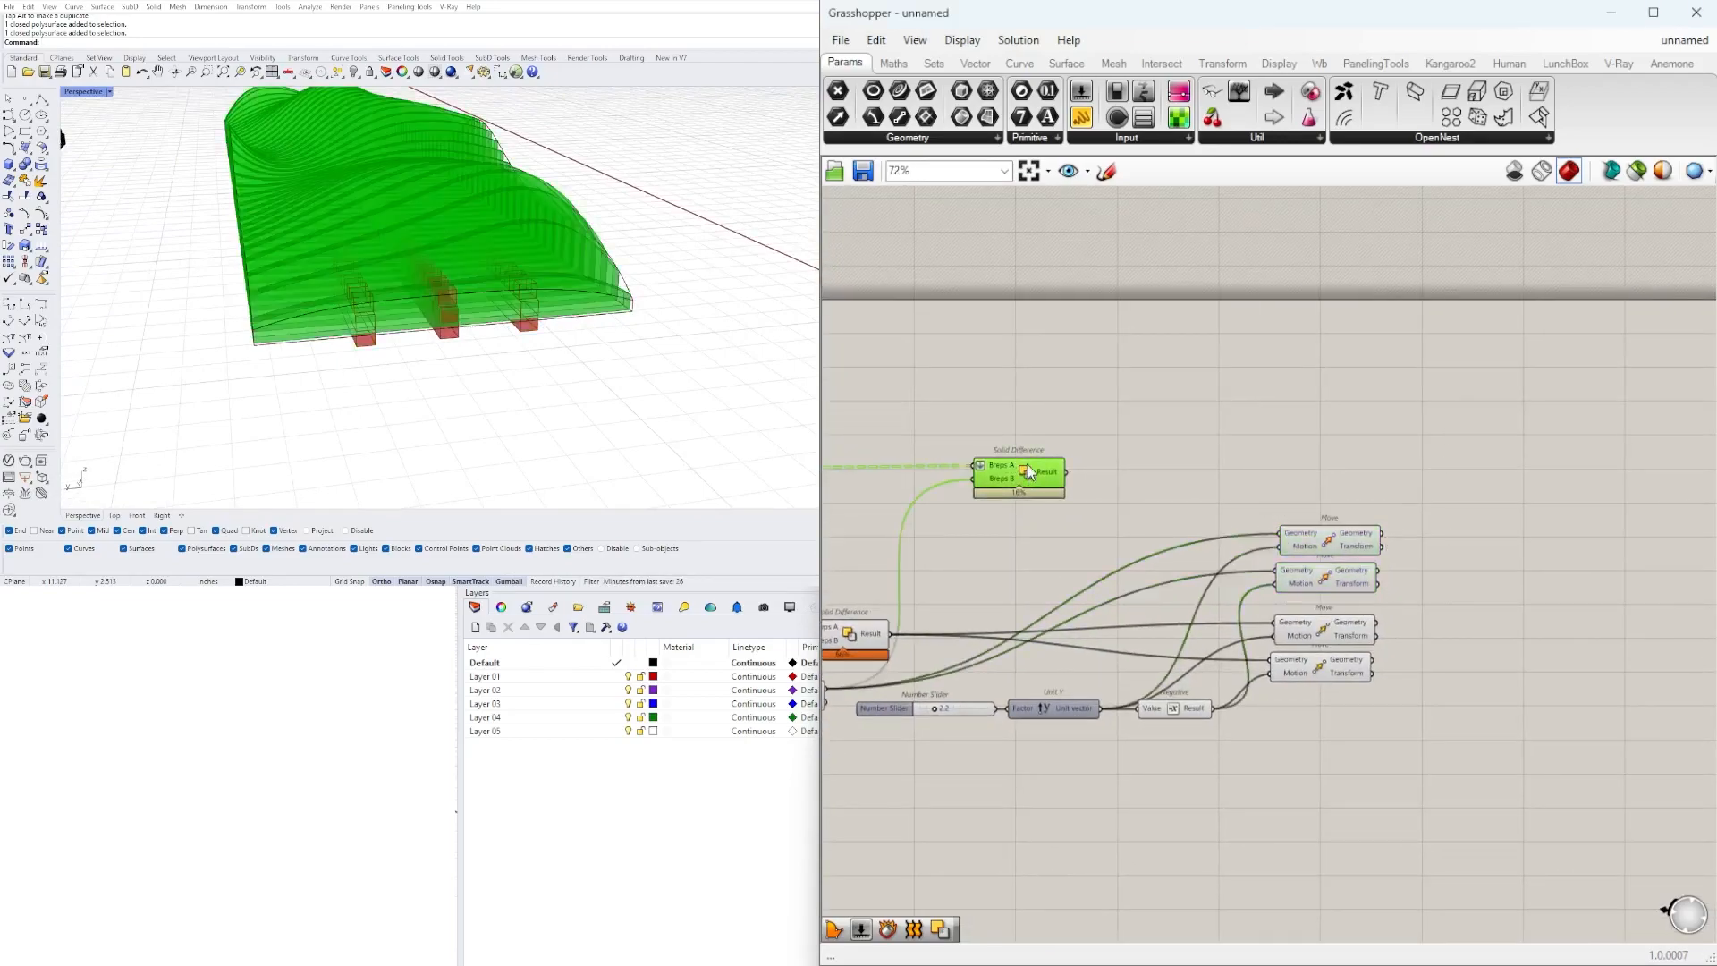
scroll(1028, 472, "up", 1)
left_click_drag(1028, 471, 1565, 471)
- Add both upper Moves' Geometry outputs to the upper Solid Difference's Breps B input, flatten that input, and inspect the notched slabs
scroll(1462, 547, "up", 3)
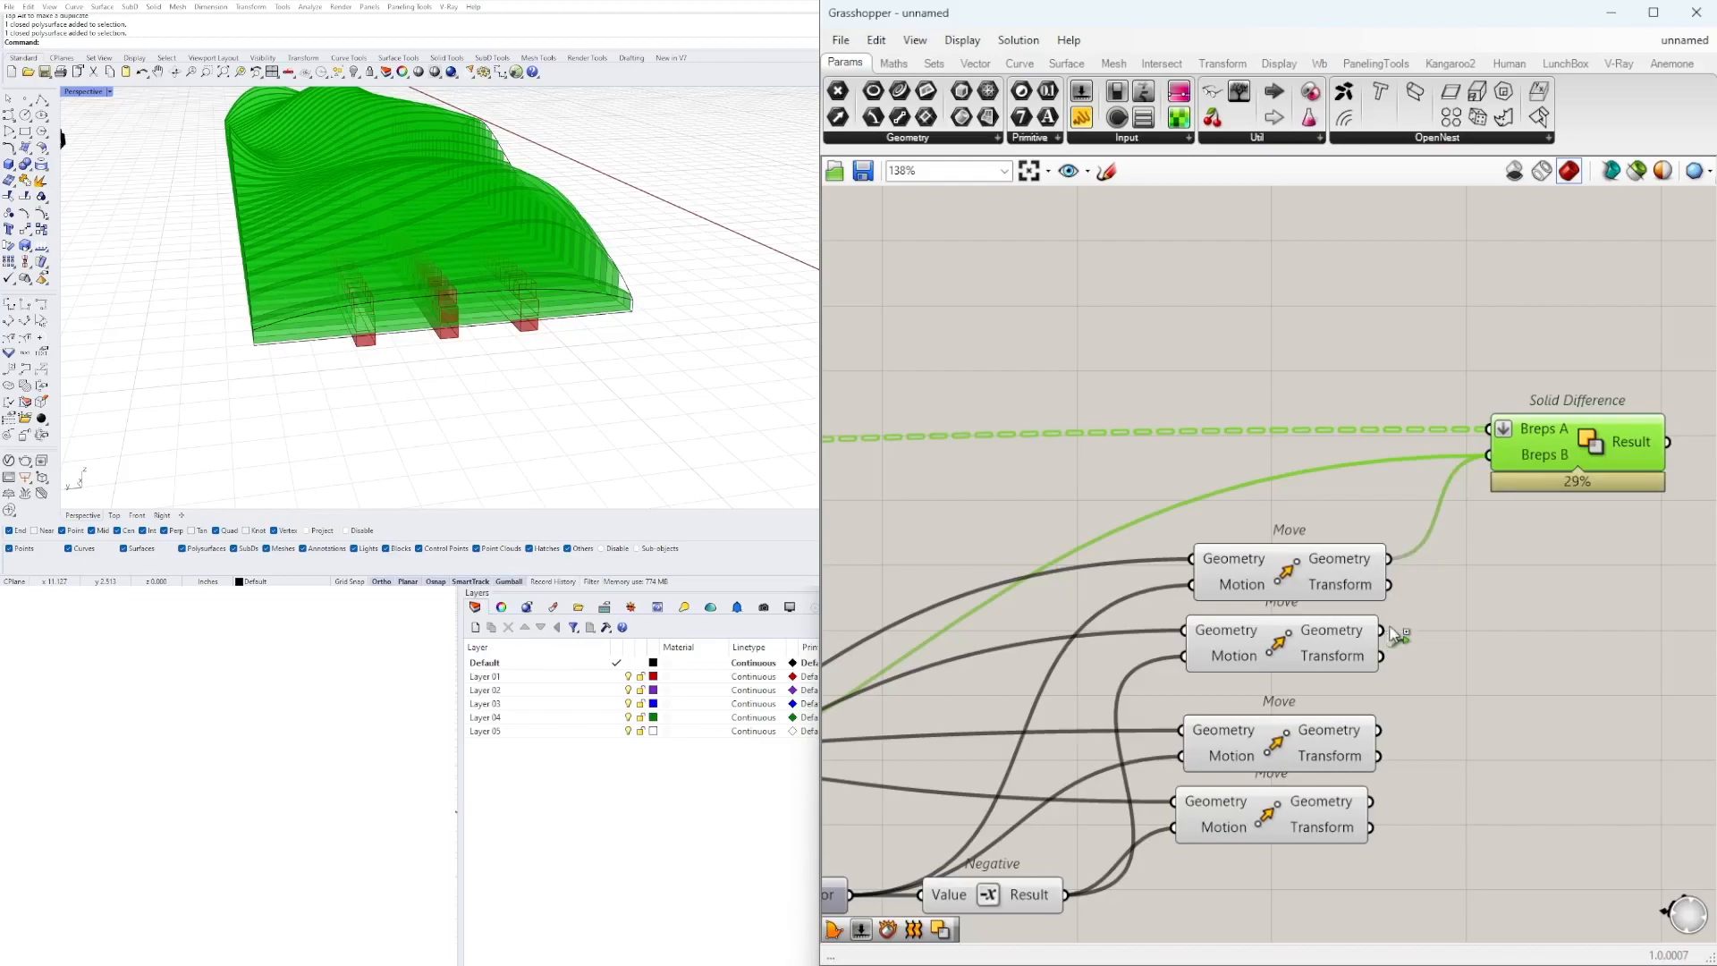
right_click(1512, 460)
left_click(1550, 617)
left_click(1517, 696)
right_click_drag(1626, 618, 1432, 535)
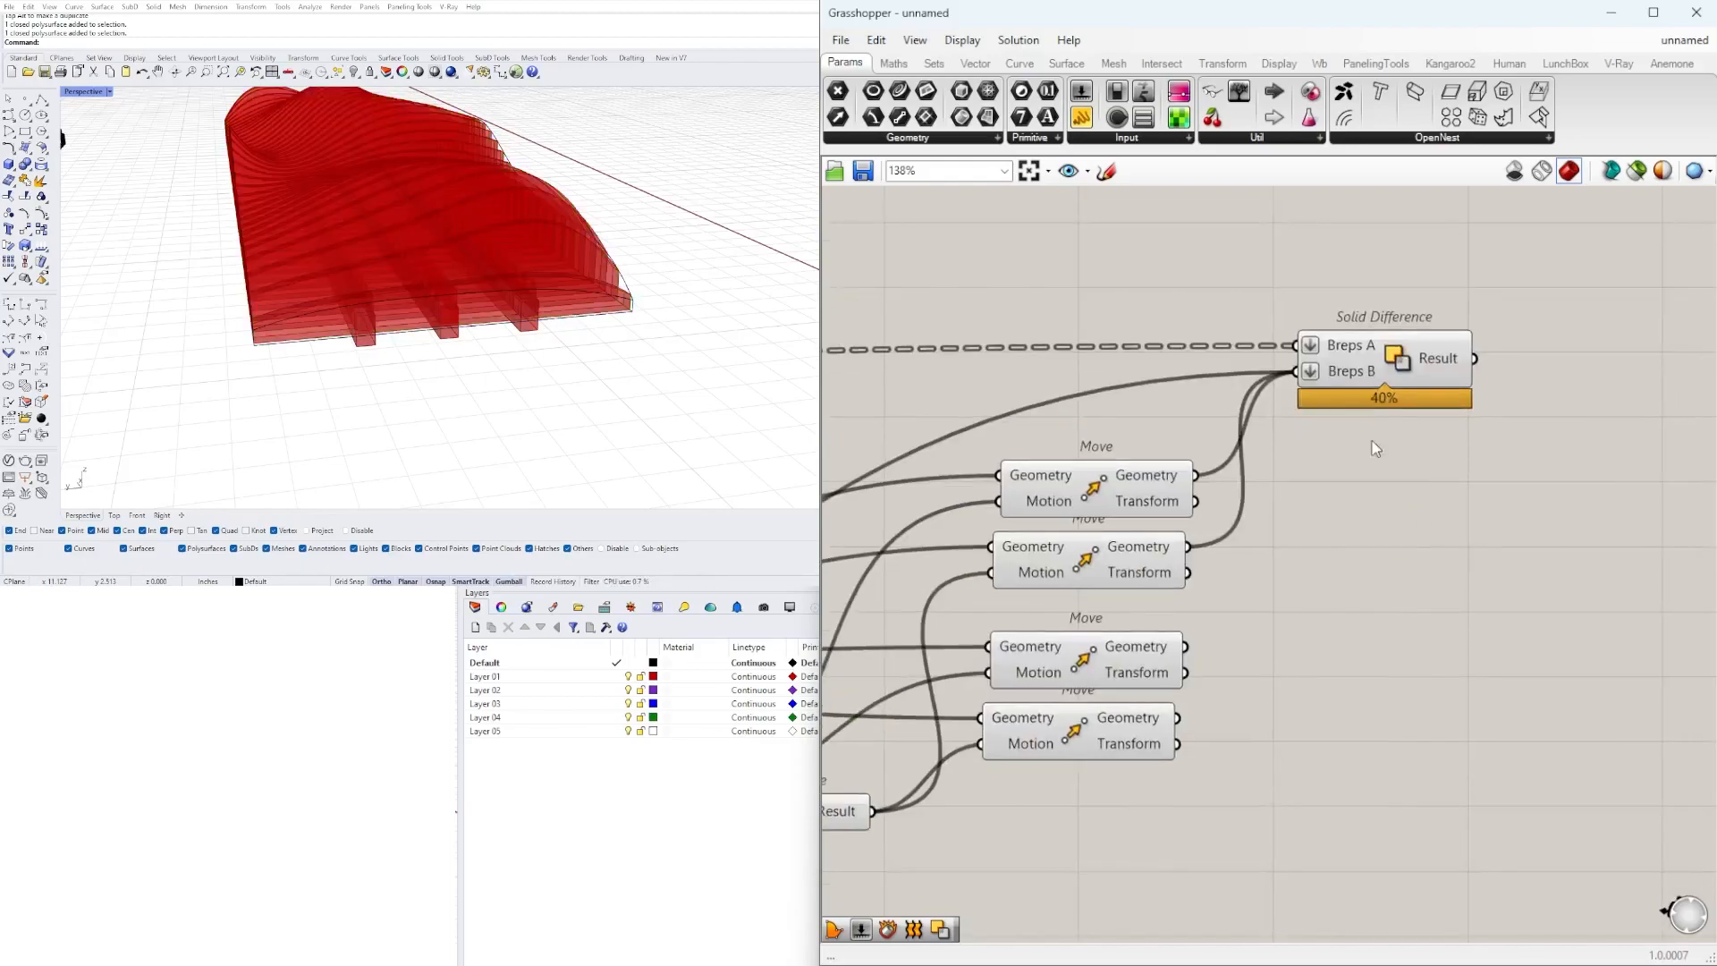
left_click(1419, 362)
right_click_drag(1509, 419, 1302, 453)
right_click_drag(626, 340, 826, 475)
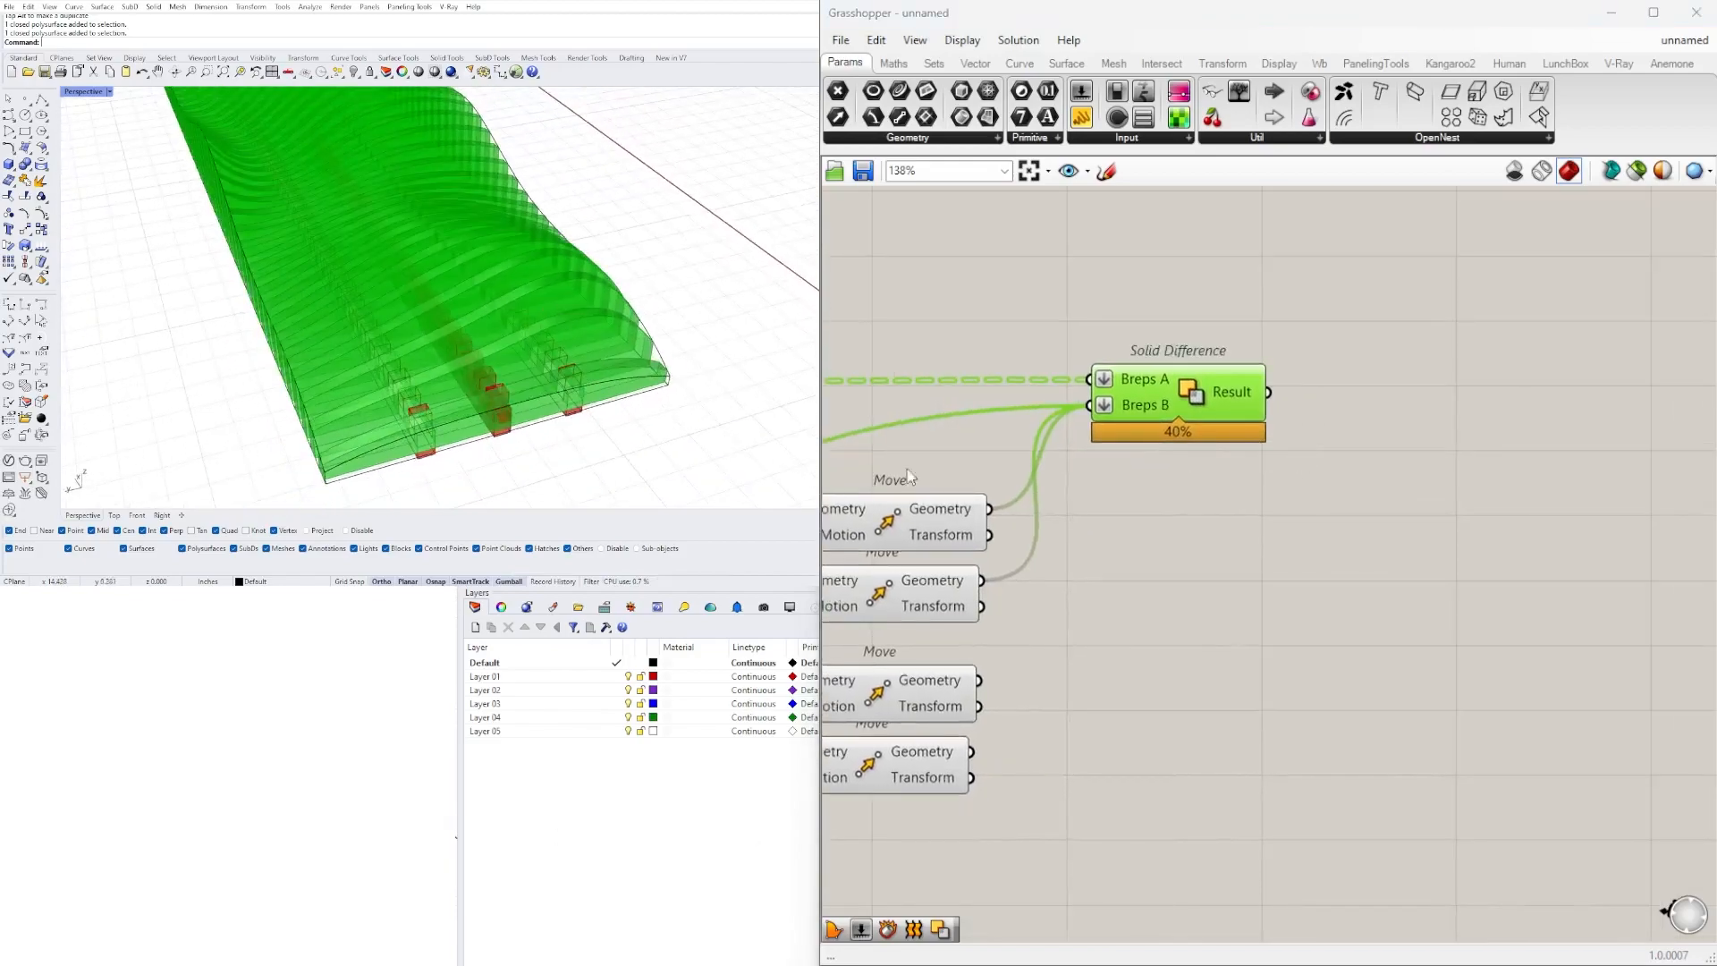
- Add a Geometry parameter after the upper Solid Difference and connect the Result output to it
double_click(1399, 390)
type("A")
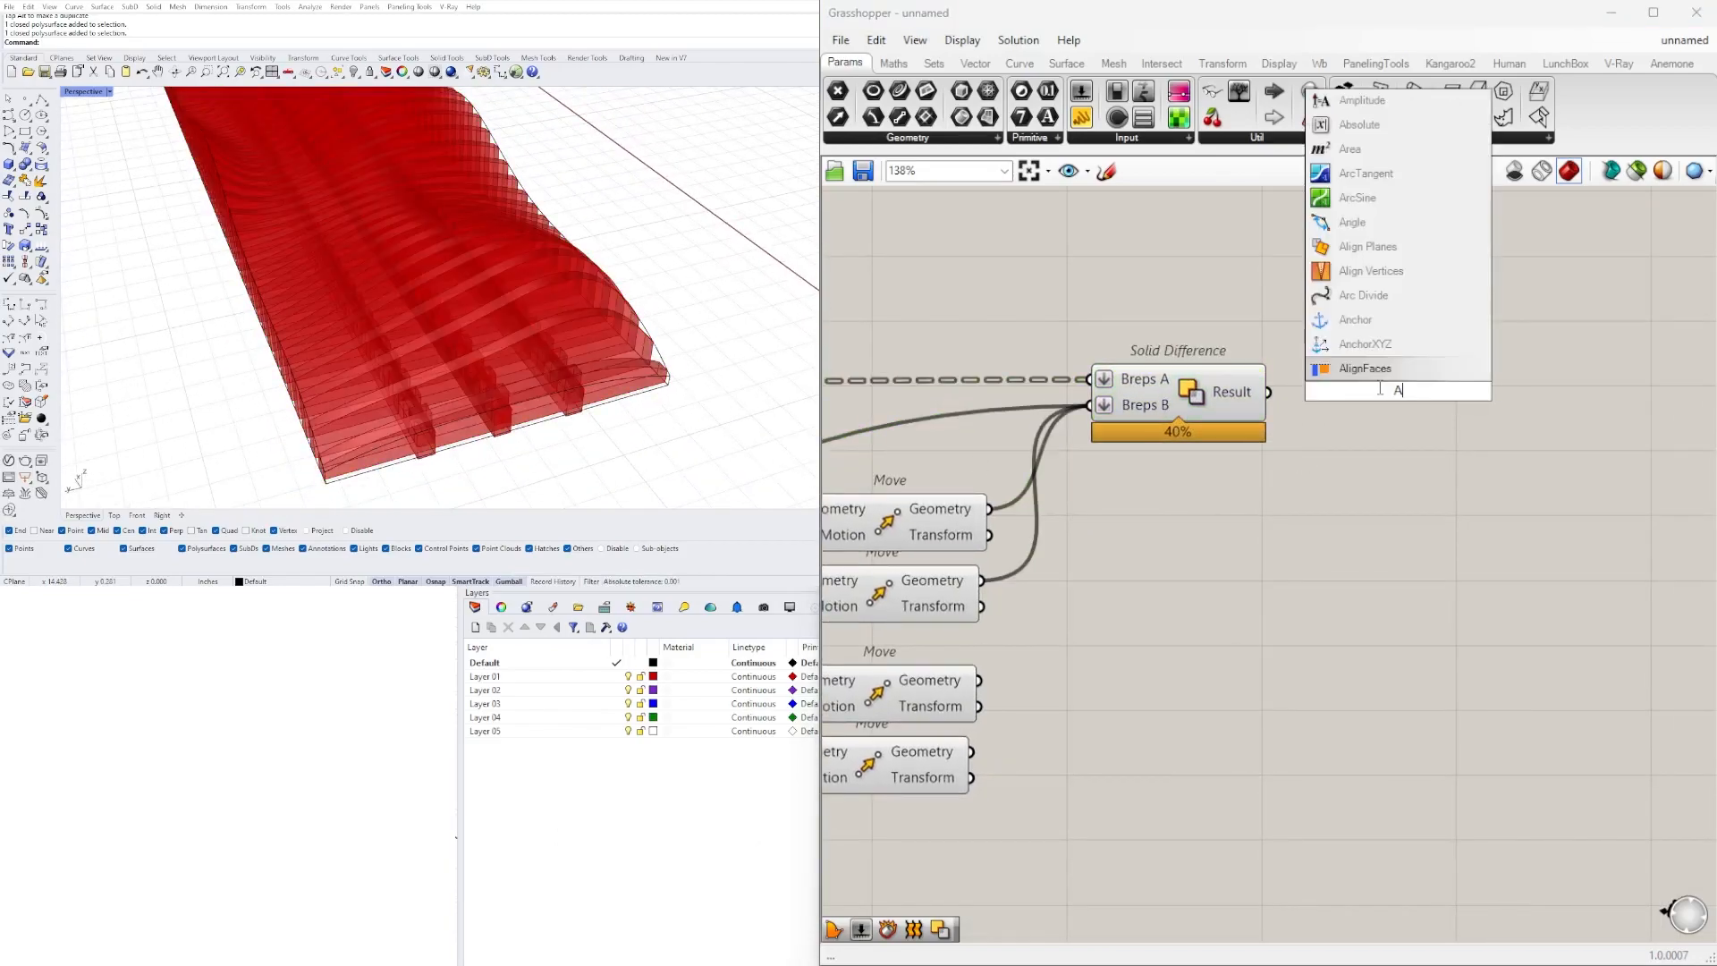
key("Escape")
double_click(1375, 386)
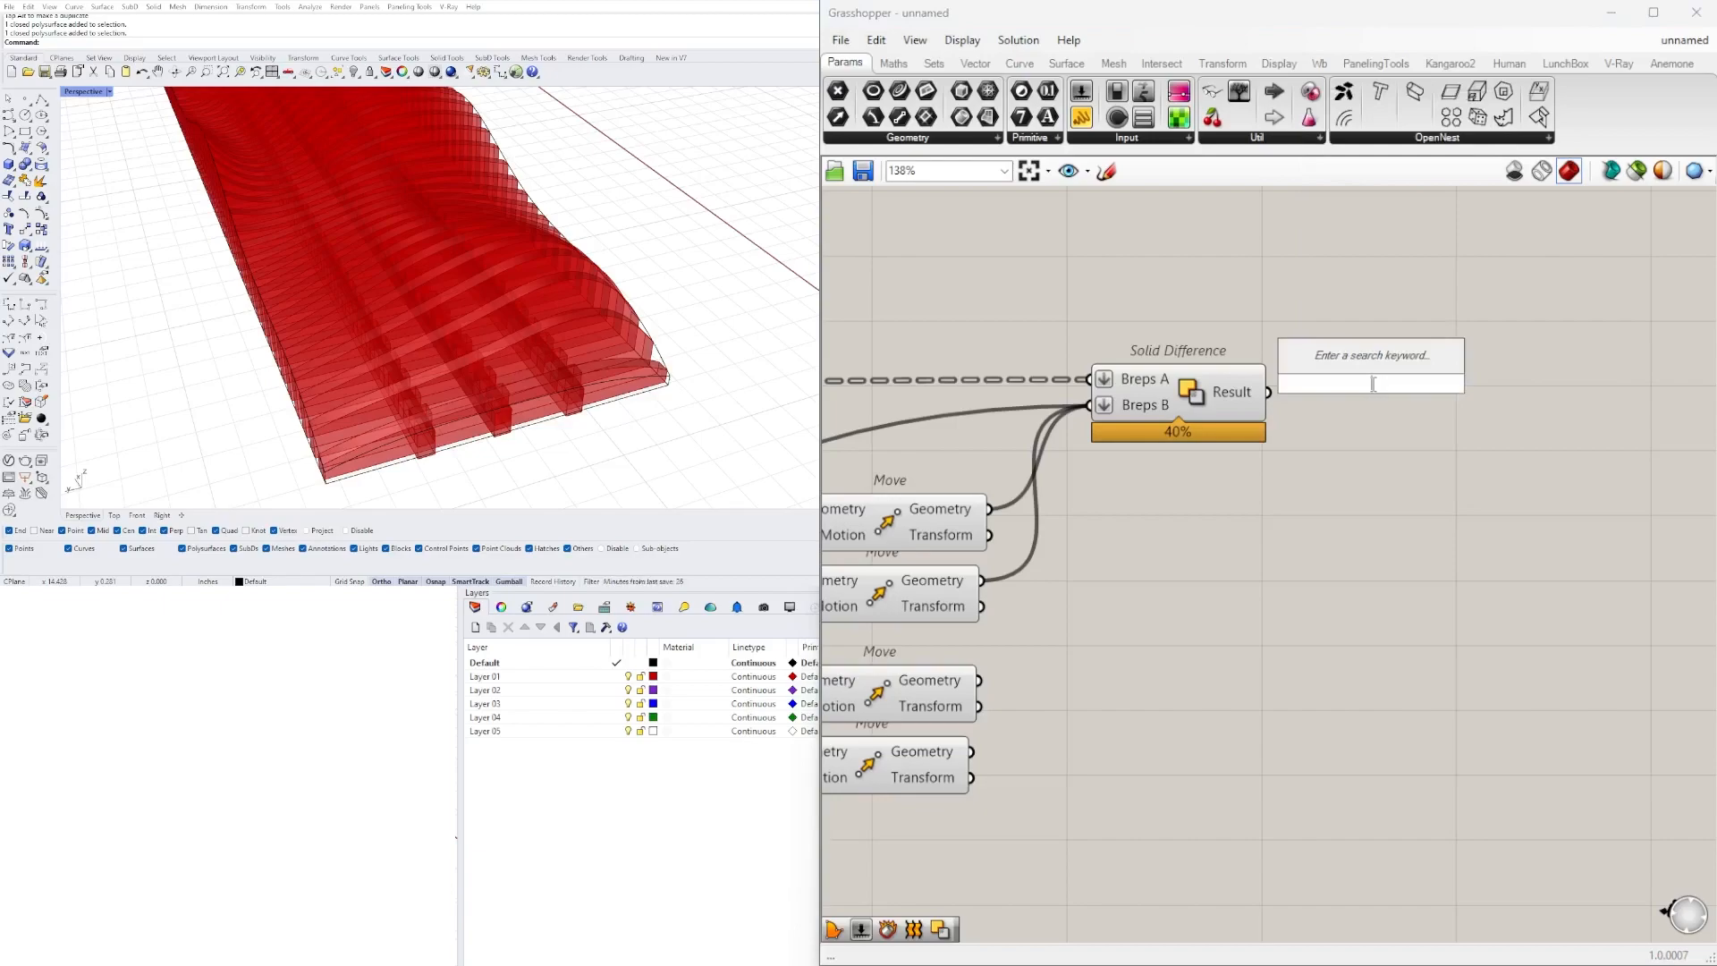
type("GEO")
left_click(1365, 361)
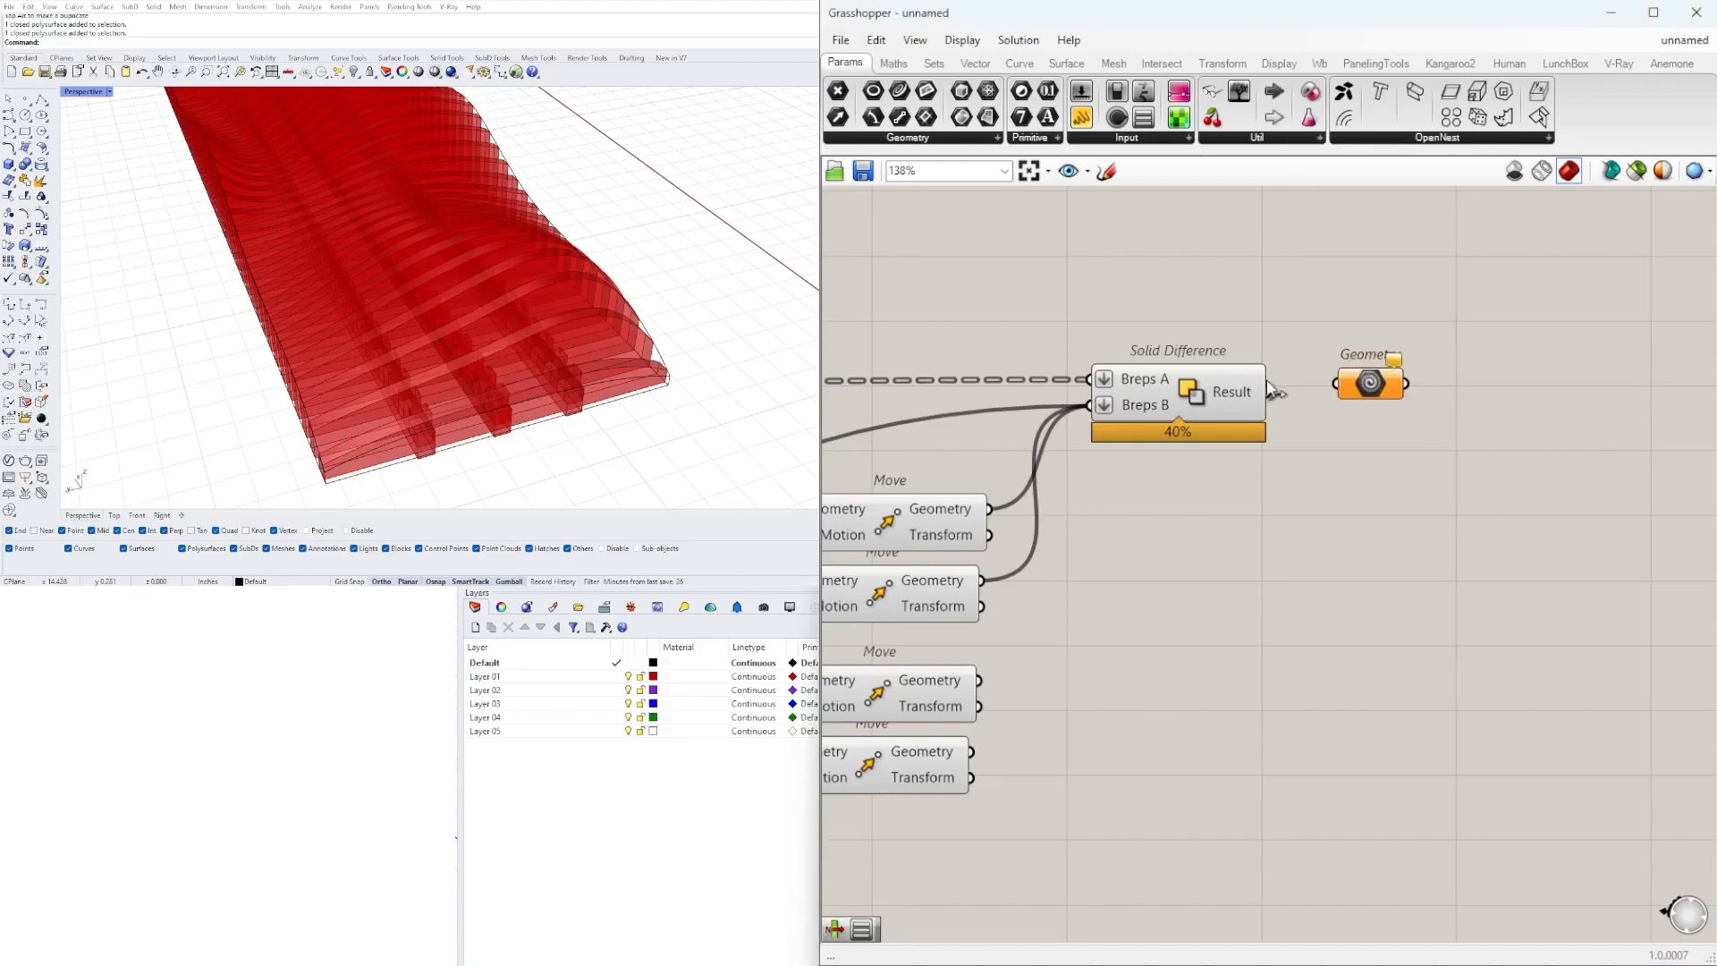
left_click_drag(1370, 385, 1530, 392)
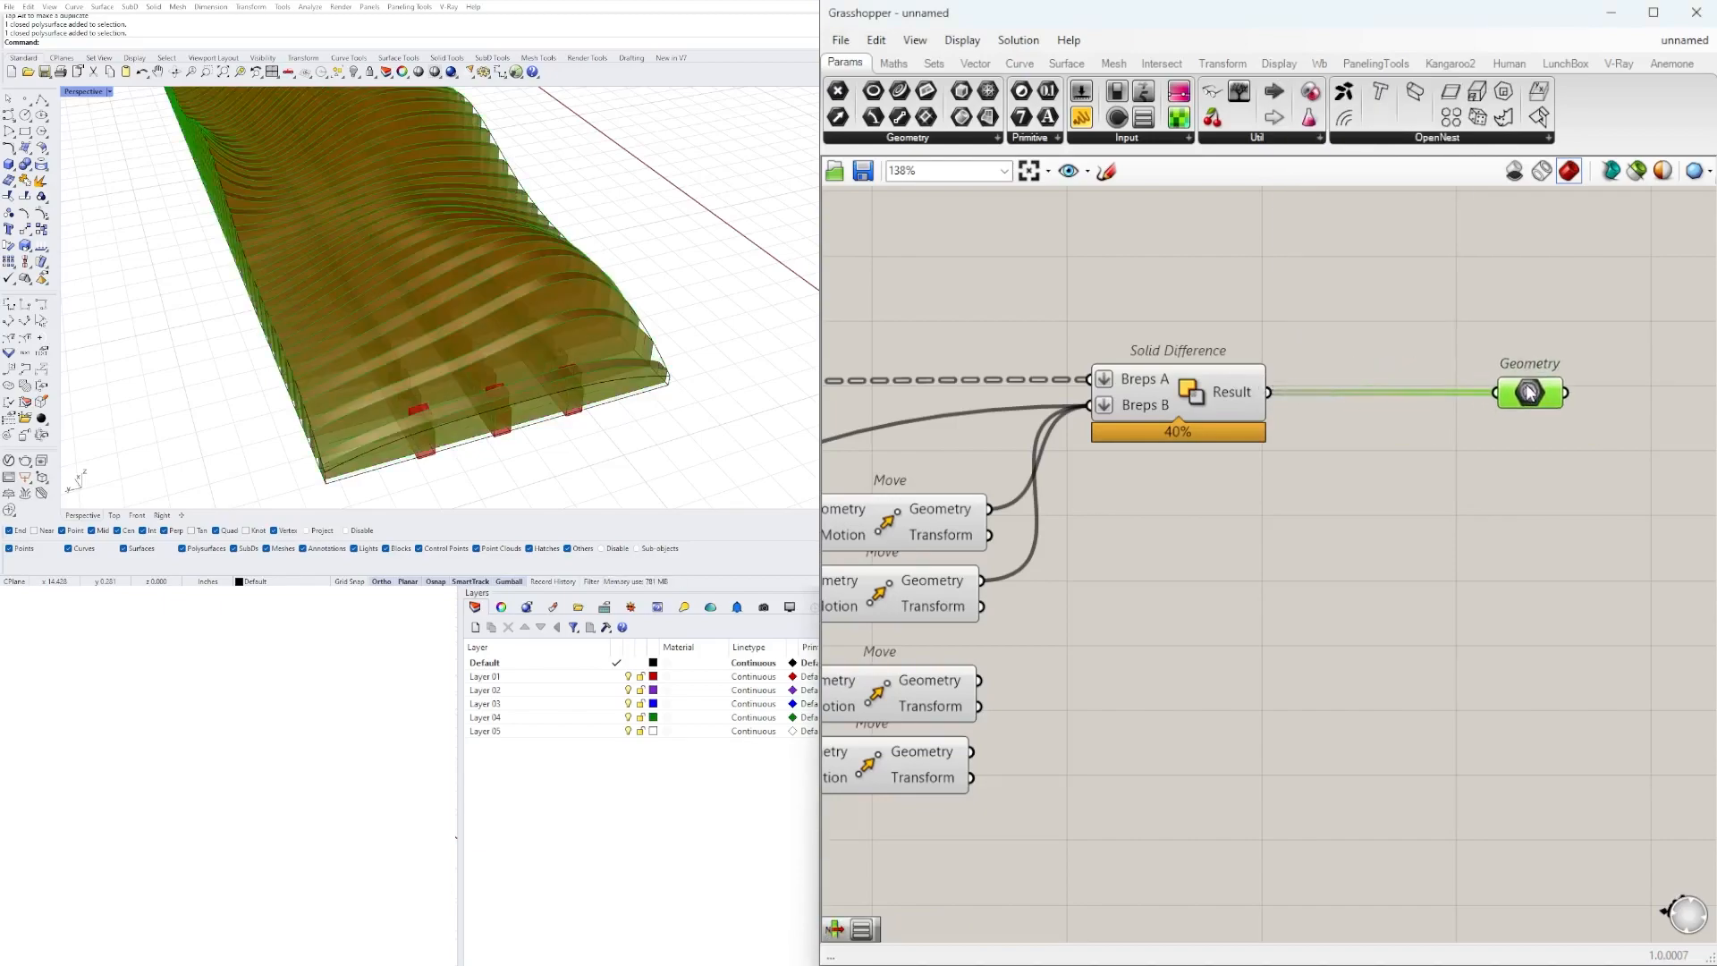
- Put the Geometry parameter holding the notched slabs into its own group
key("ctrl+g")
left_click(1532, 375)
right_click_drag(1532, 375, 1433, 395)
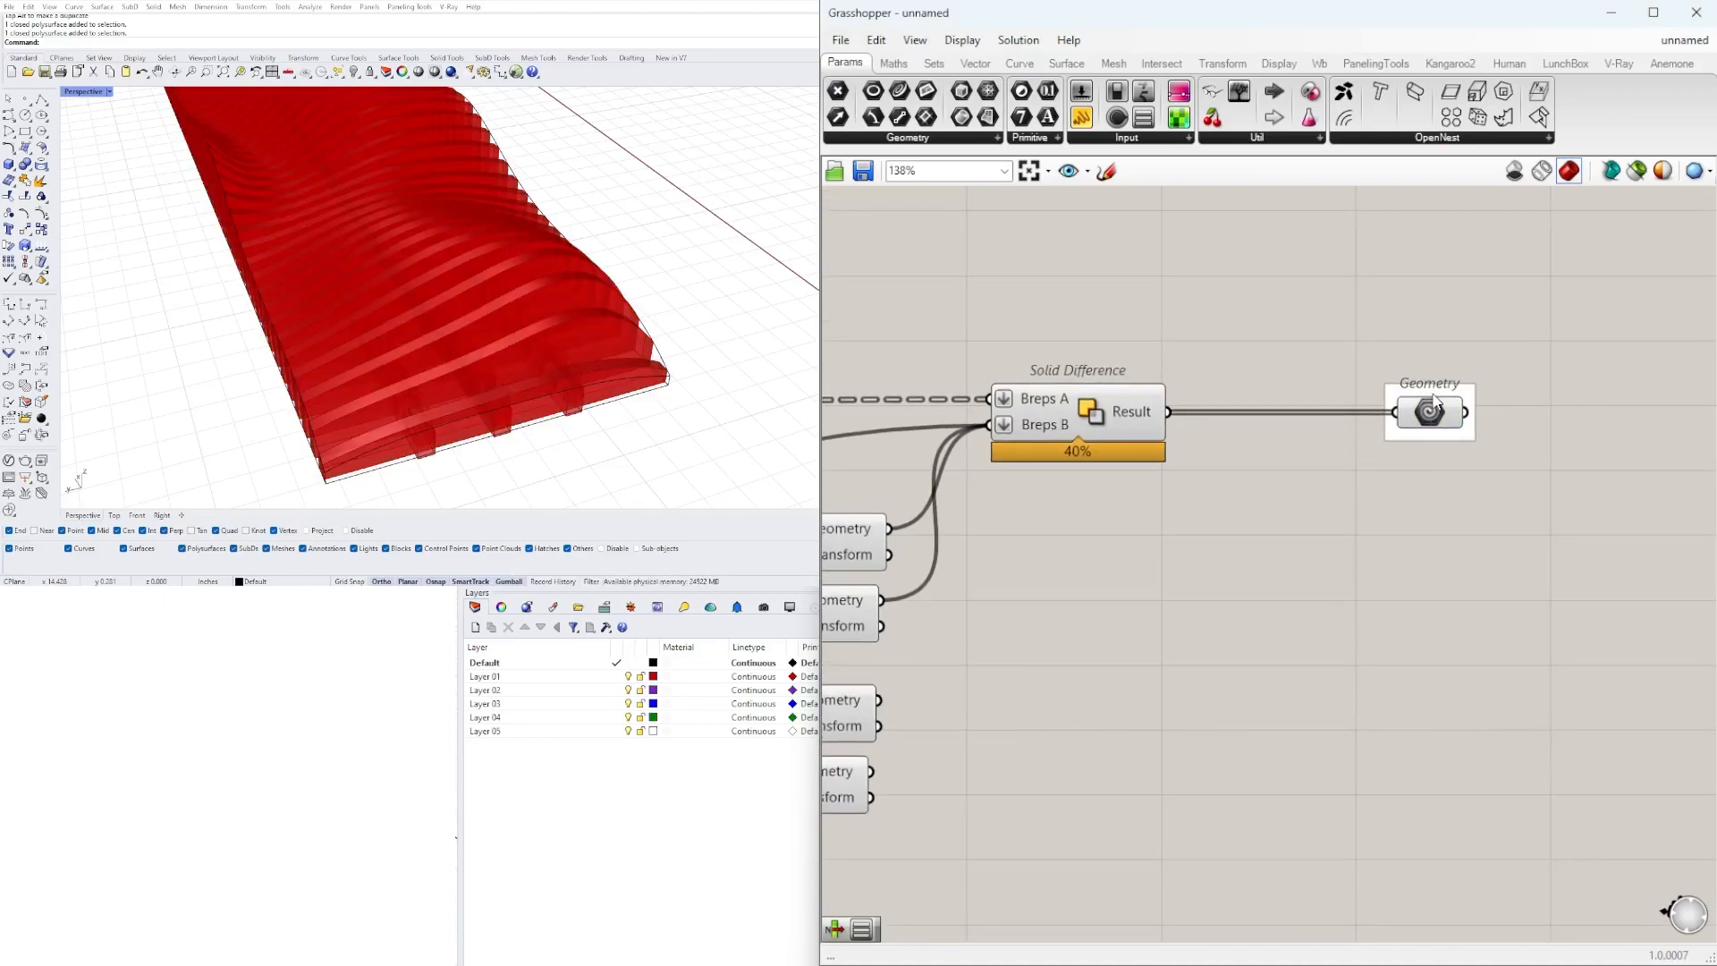
- Hide the preview of the upper Solid Difference
scroll(1219, 501, "down", 2)
right_click_drag(1219, 501, 1423, 453)
left_click_drag(1433, 431, 1309, 319)
middle_click(1316, 319)
left_click(1354, 277)
- Duplicate the Geometry parameter with its connection and place the copy below the grouped one
left_click(1572, 388)
left_click_drag(1566, 386, 1526, 387)
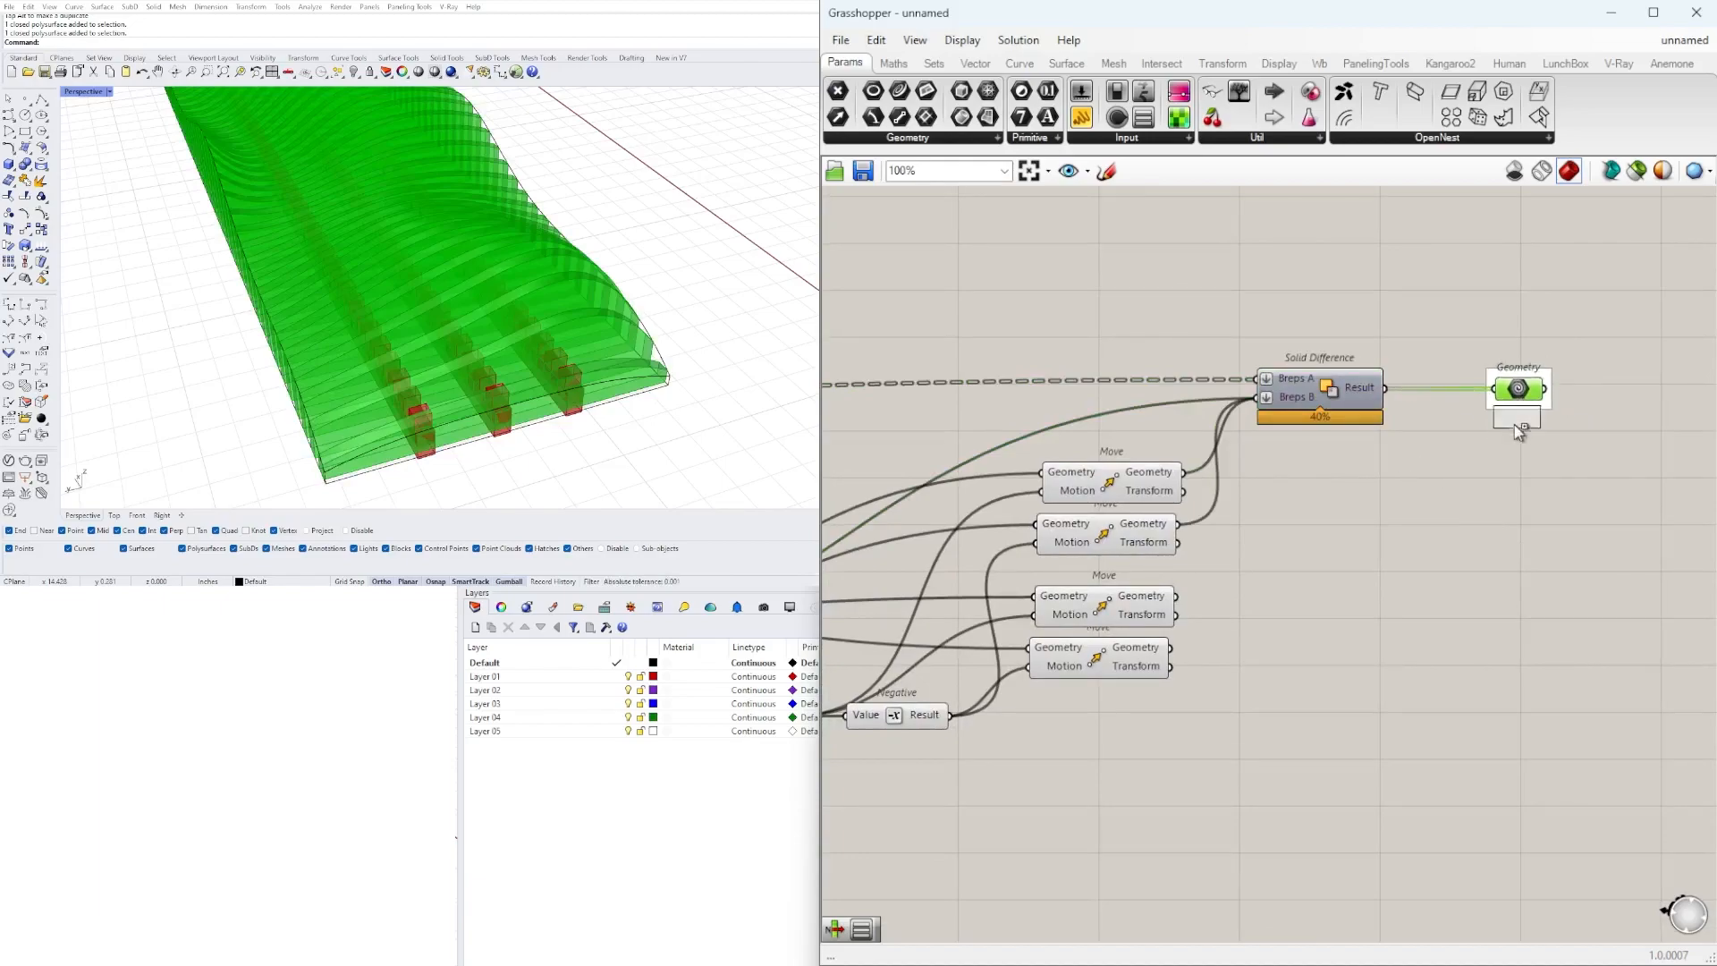
left_click_drag(1516, 501, 1520, 506, "alt")
- Connect both upper Moves' Geometry outputs to the lower Geometry parameter in place of the Solid Difference result
left_click_drag(1334, 537, 1114, 480)
middle_click(1114, 480)
left_click(1518, 388)
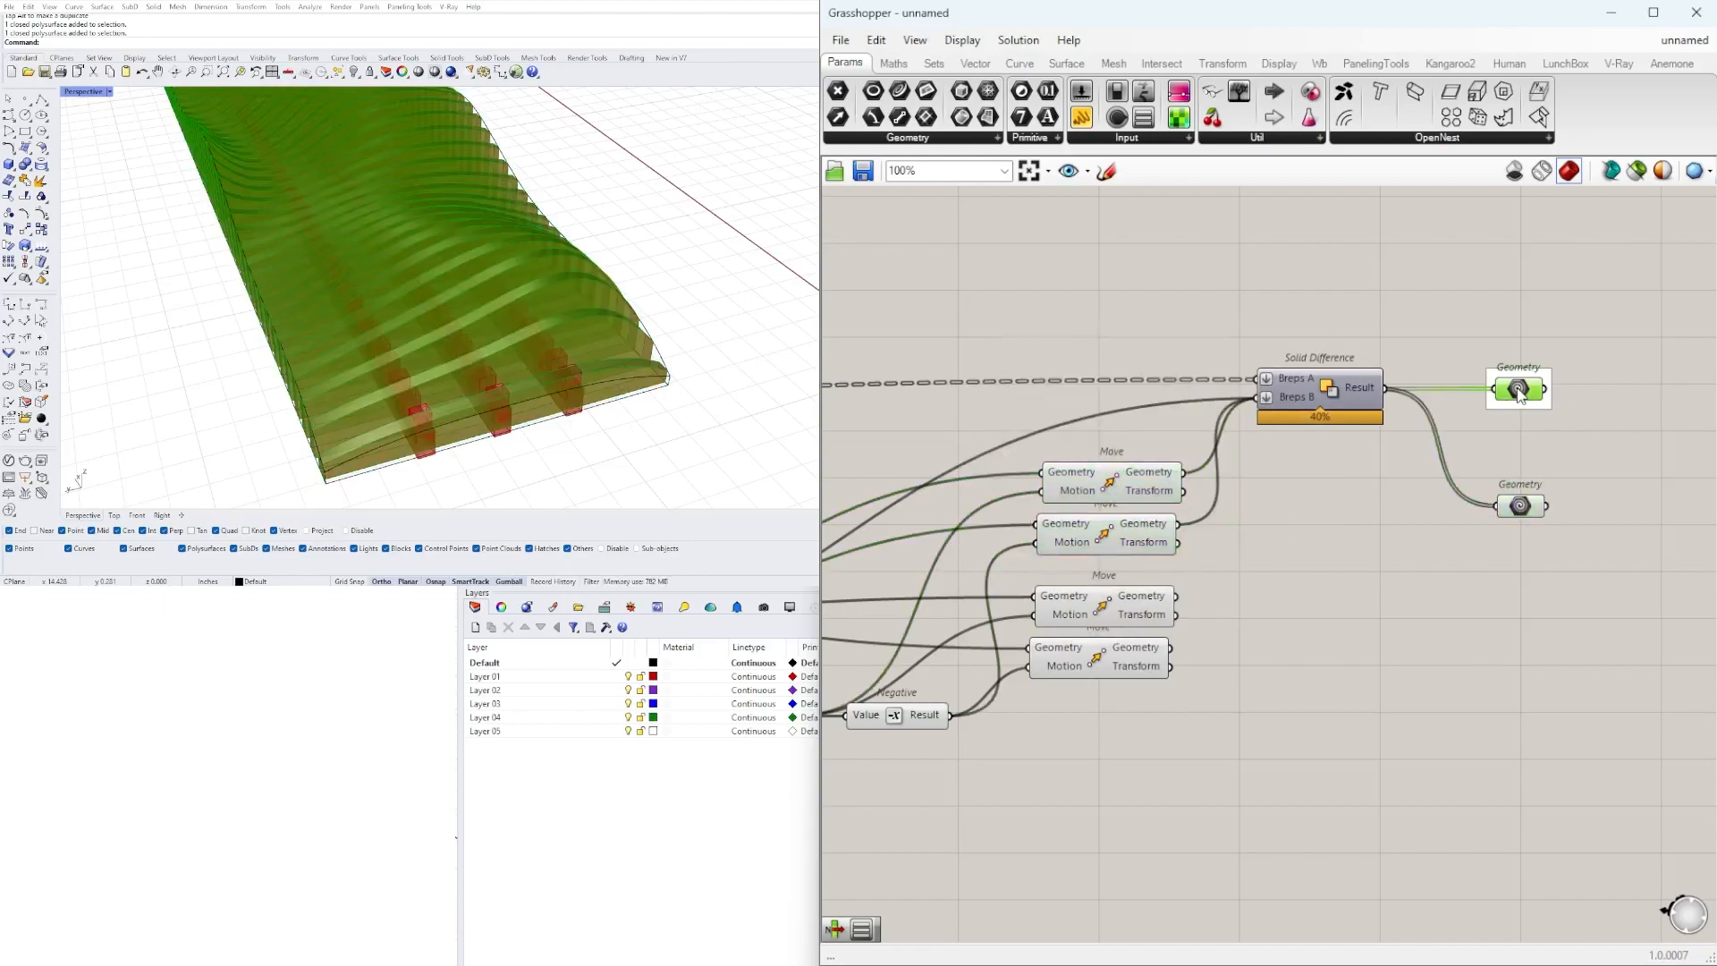
left_click_drag(1270, 542, 1115, 468)
left_click(1304, 486)
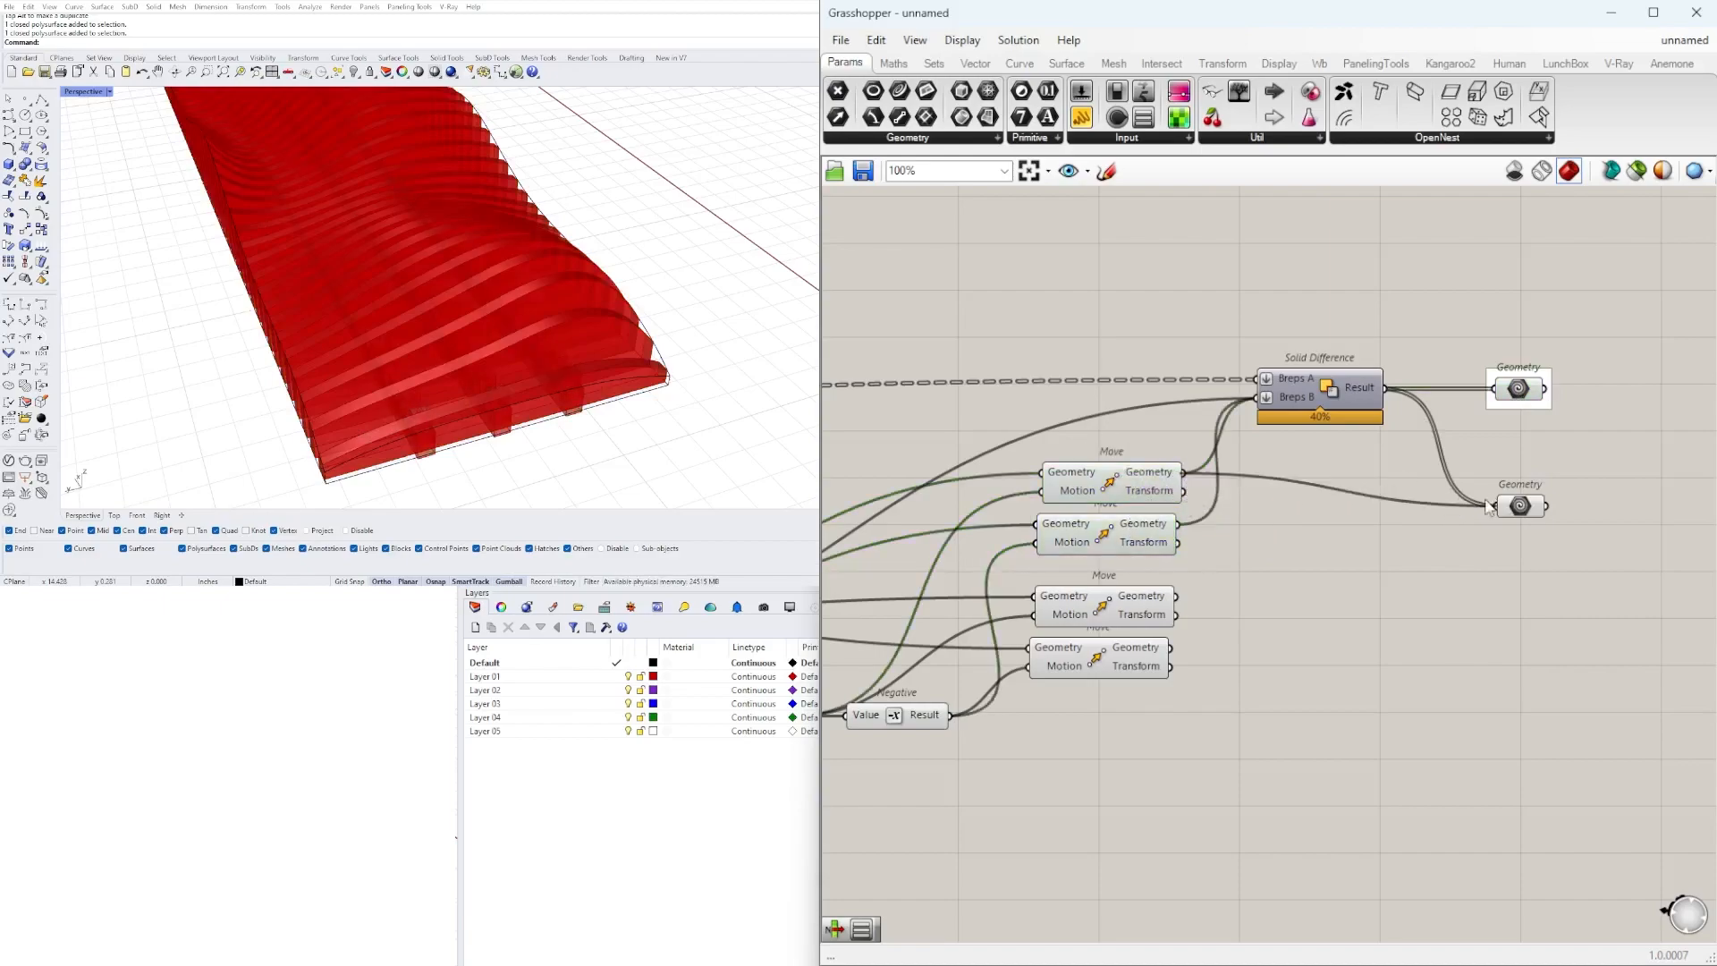
left_click_drag(1499, 506, 1500, 506)
left_click(1521, 507)
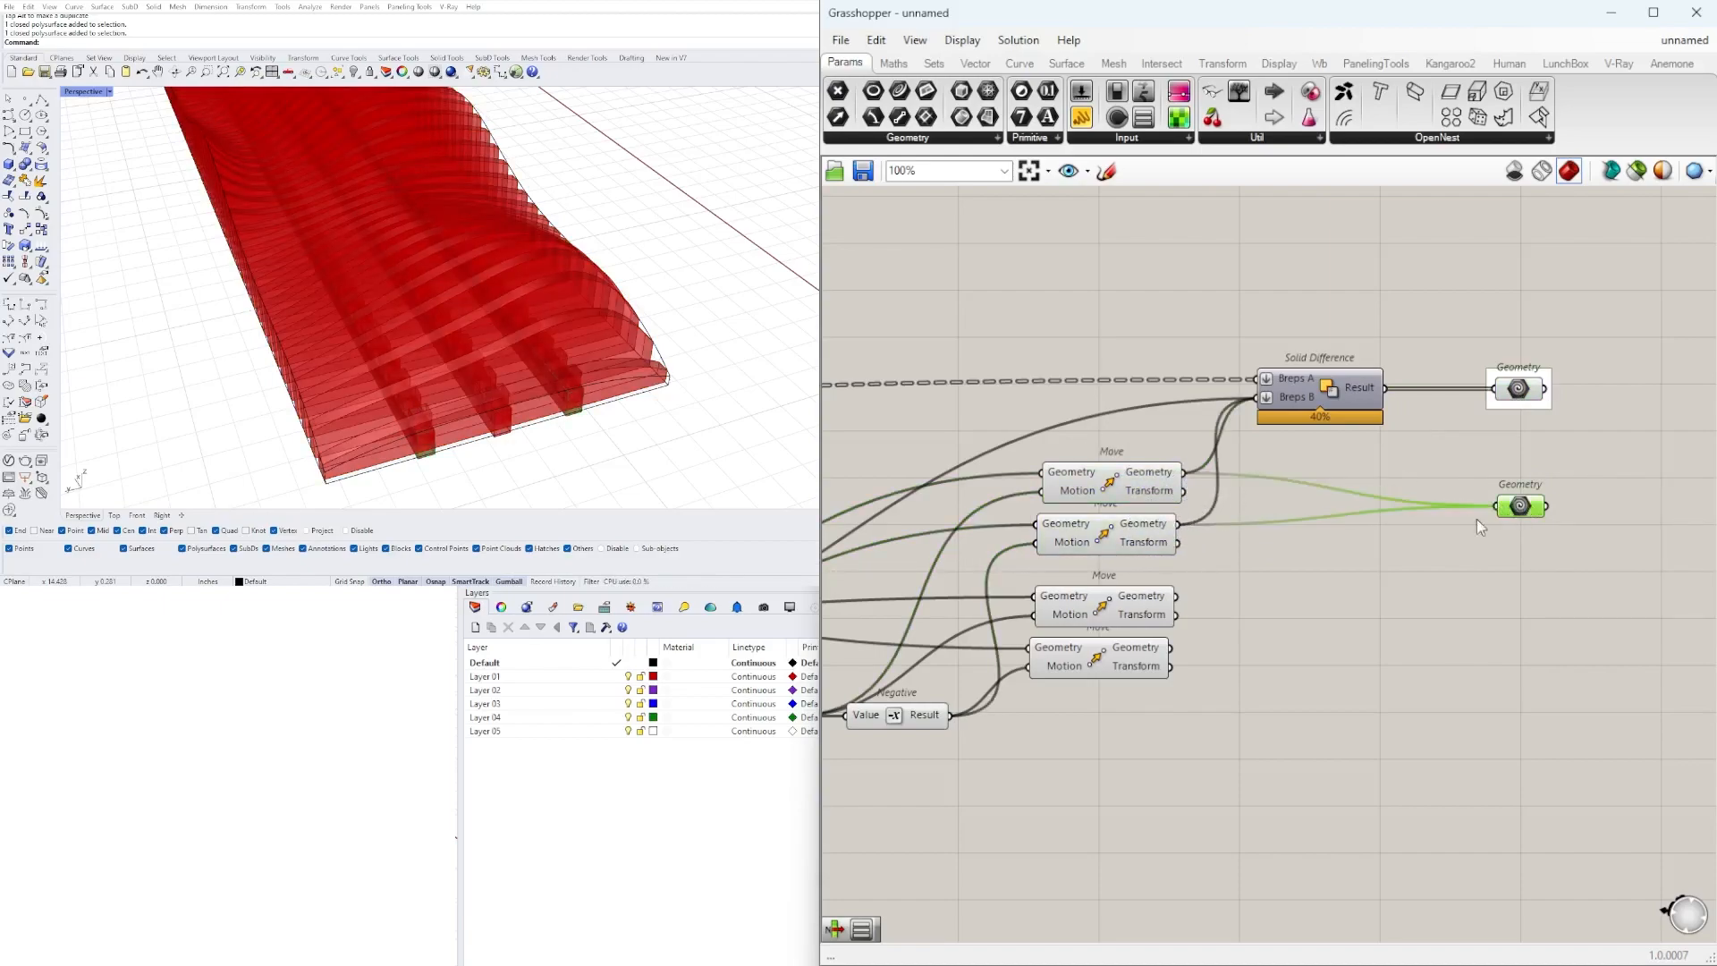
- Select the two lower Move components and hide their preview
left_click(1077, 600)
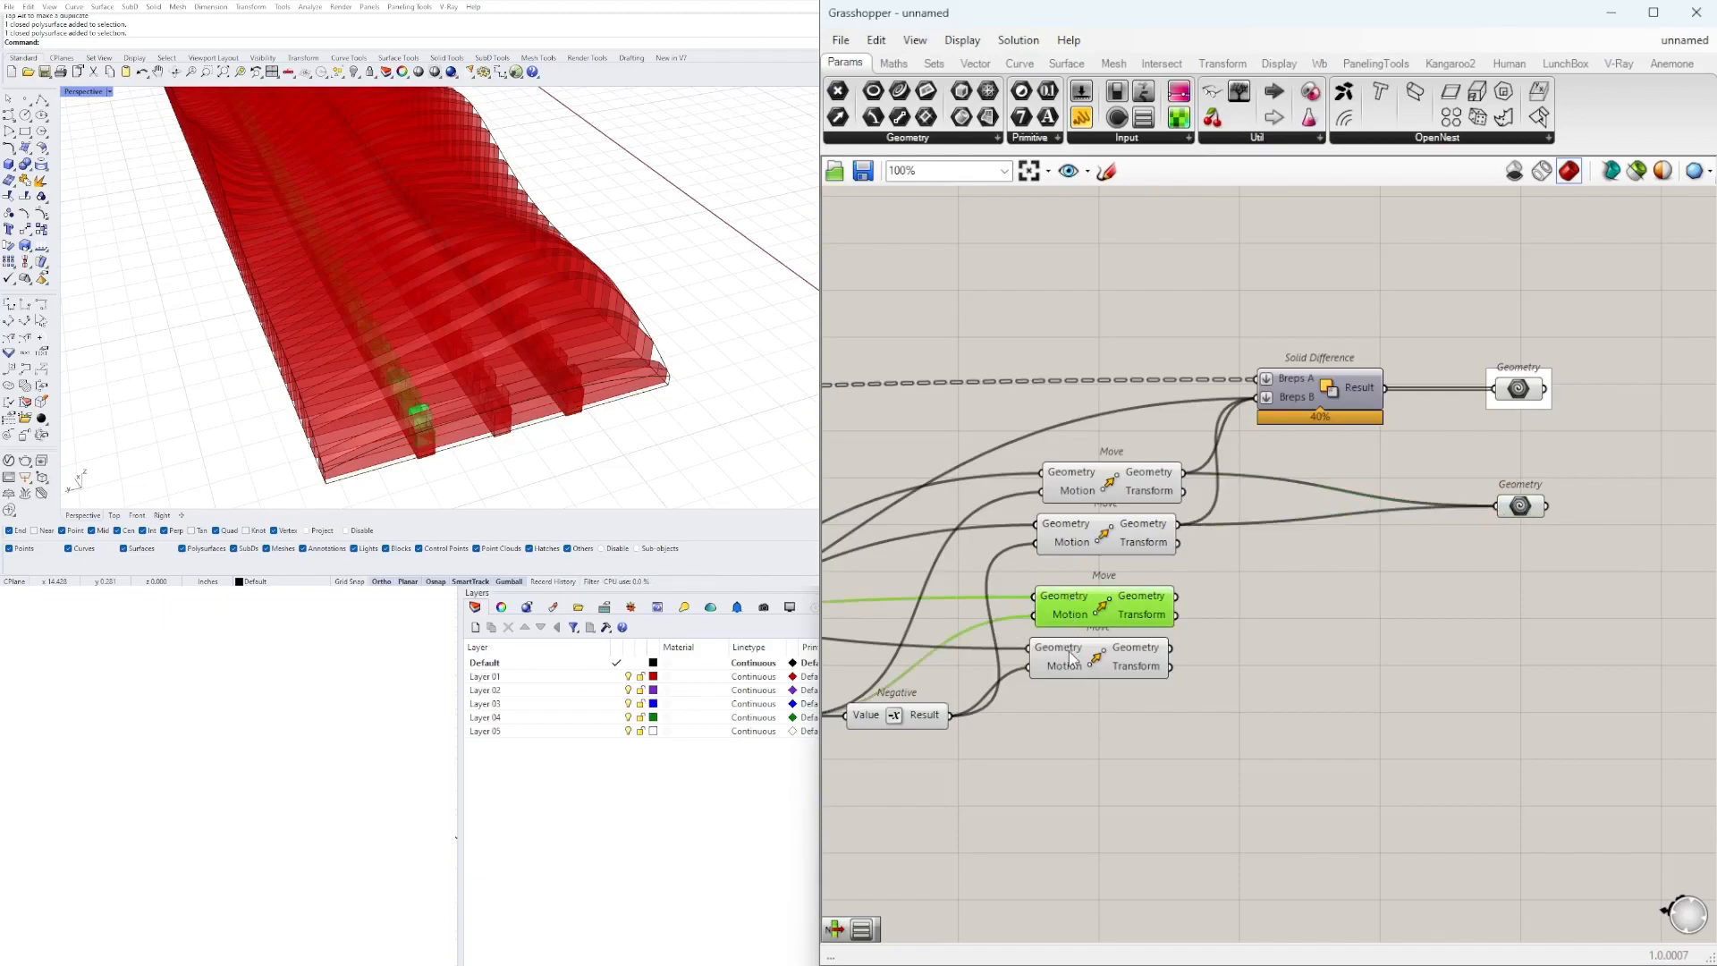
left_click(1069, 652)
left_click_drag(1288, 728, 1096, 569)
middle_click(1109, 574)
scroll(1112, 577, "down", 1)
left_click(1161, 517)
- Check the lower Solid Difference's box in the viewport, and hide the preview of the two upper Move components
right_click_drag(1023, 645, 1379, 593)
scroll(1272, 608, "up", 2)
scroll(1260, 548, "down", 2)
right_click_drag(872, 585, 1156, 516)
left_click(1148, 528)
scroll(909, 539, "down", 1)
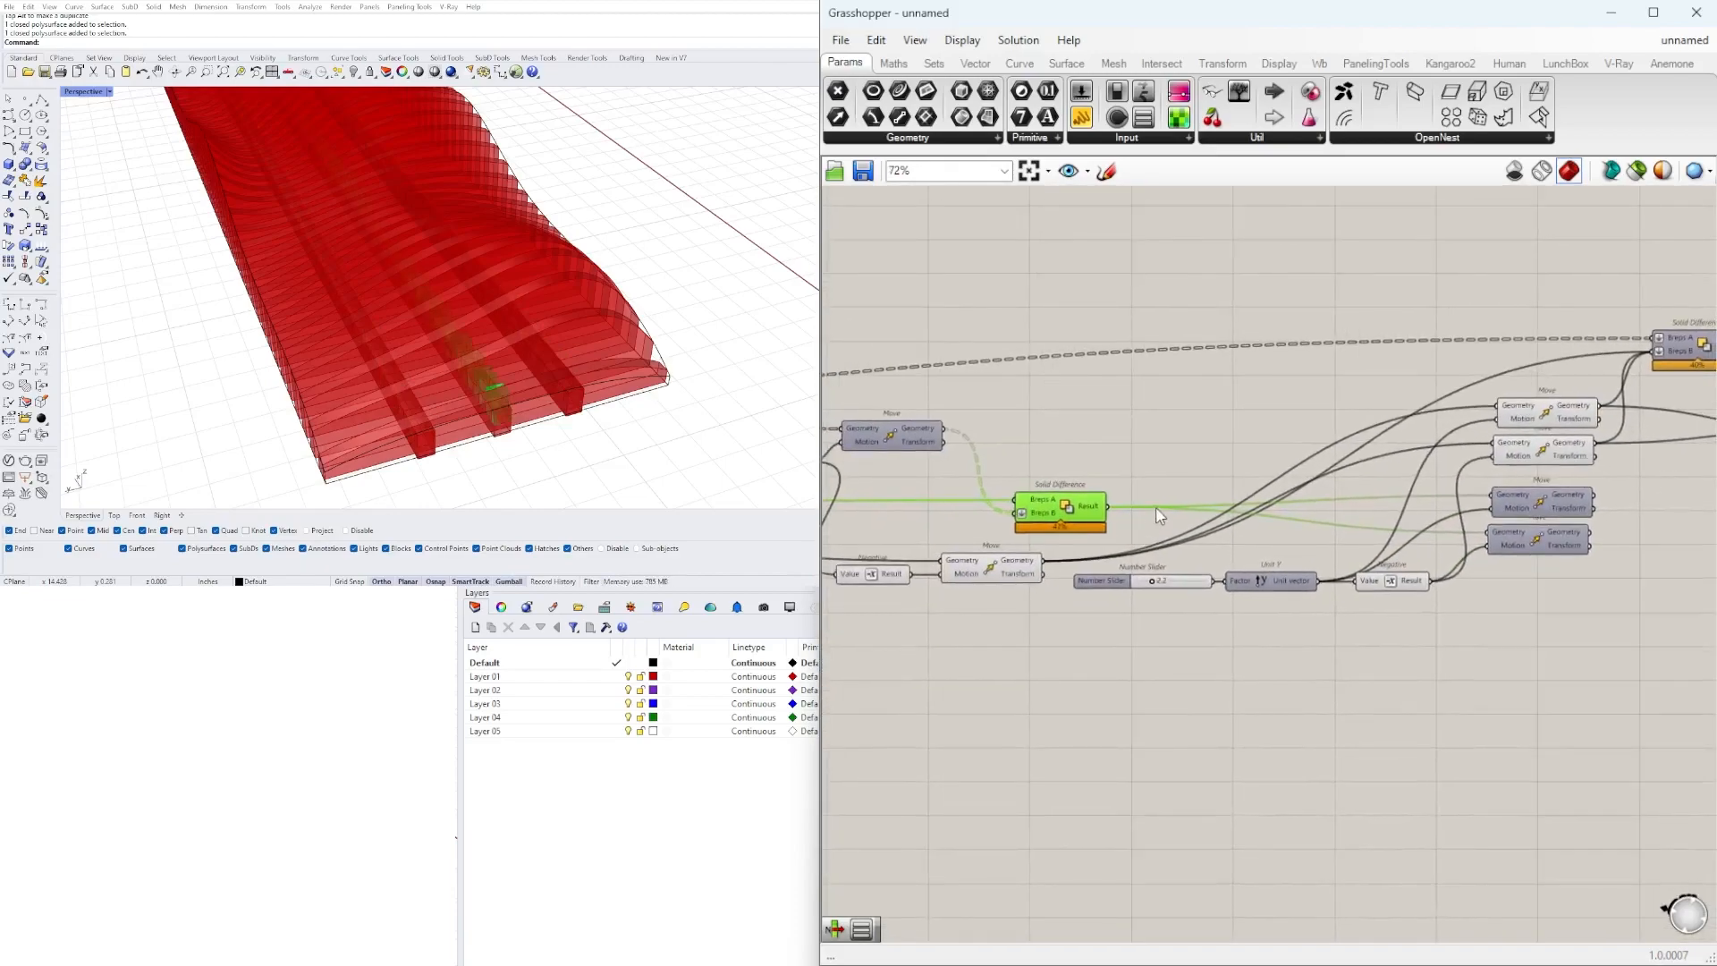
right_click_drag(716, 300, 640, 314)
right_click_drag(1536, 420, 1234, 466)
left_click_drag(1346, 508, 1243, 458)
scroll(1265, 494, "up", 1)
middle_click(1266, 459)
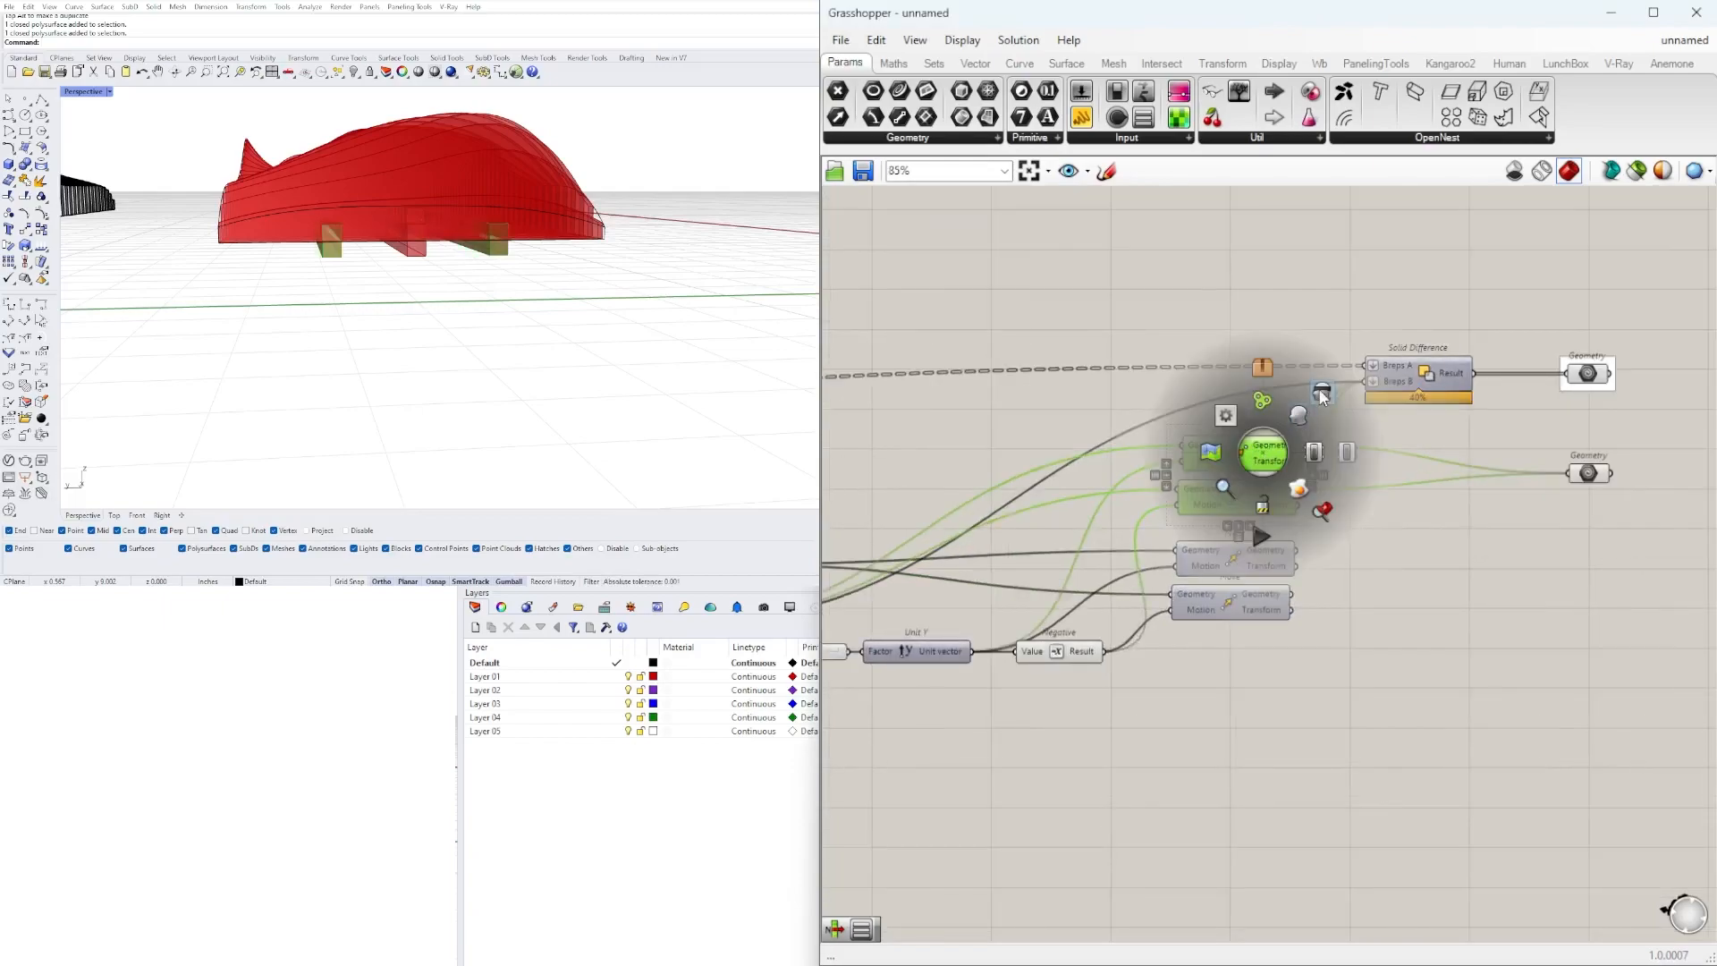
left_click(1413, 561)
- Replace the lower Geometry parameter's inputs with the two lower Moves' Geometry outputs and place it beside those Moves
left_click_drag(1576, 464, 1576, 466)
left_click_drag(1577, 472, 1572, 552)
right_click_drag(586, 255, 1368, 424)
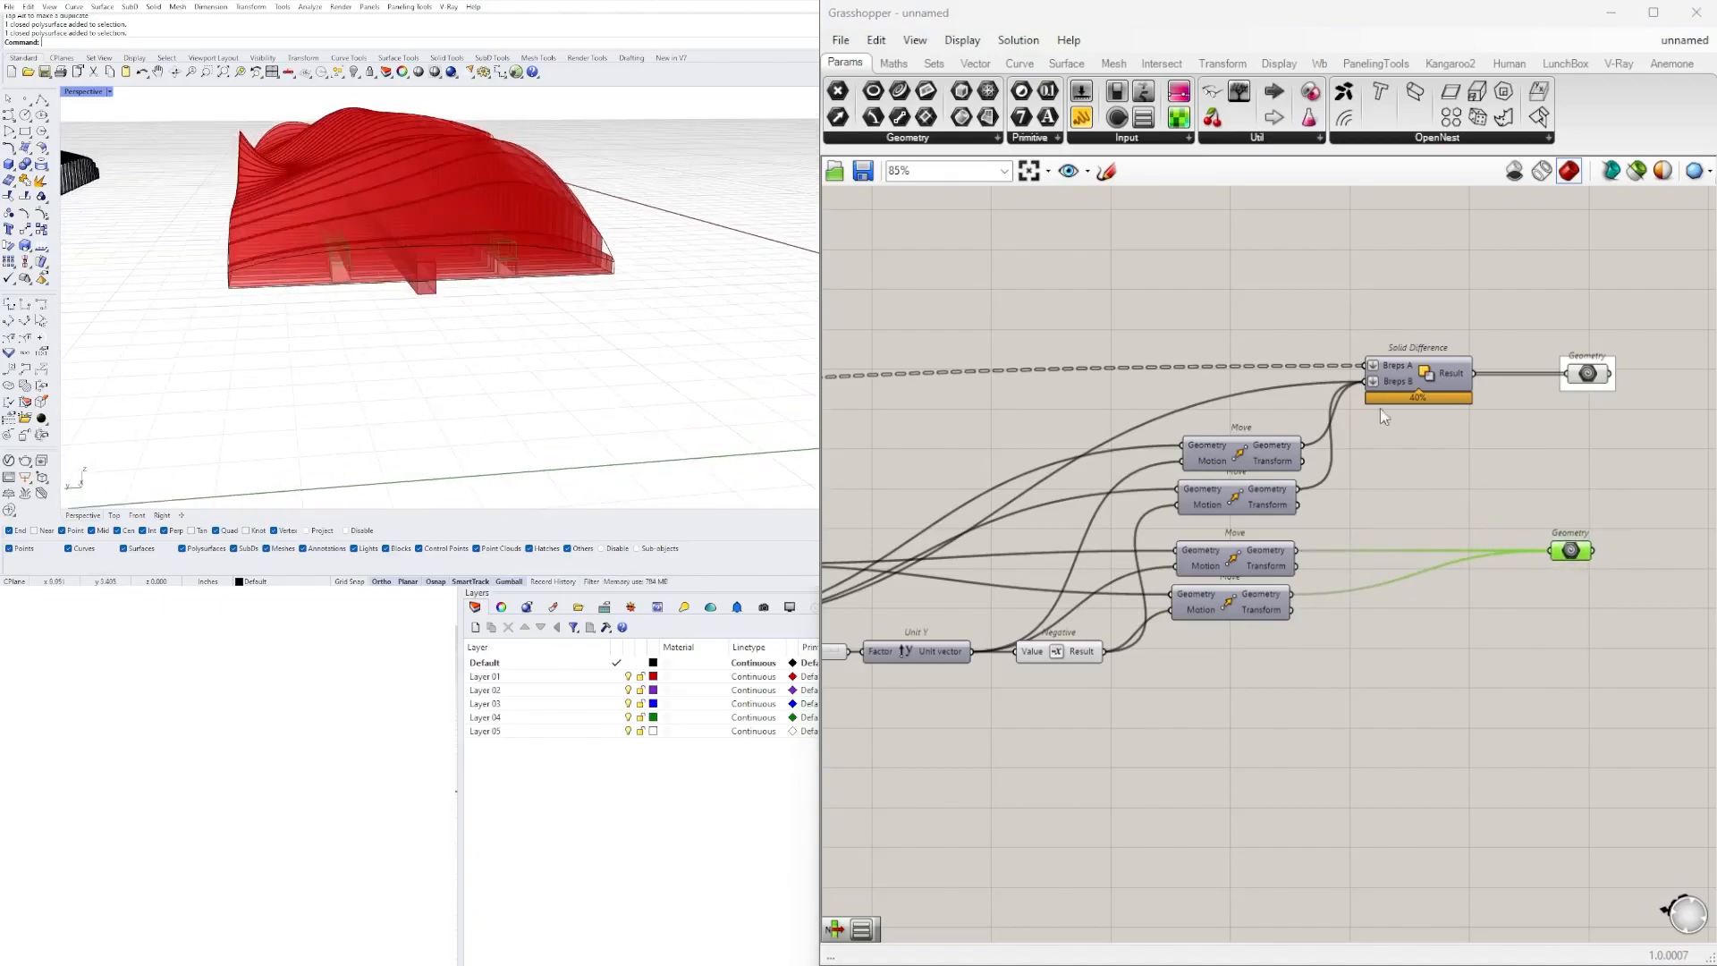
- Add the lower Solid Difference's Result output to the lower Geometry parameter, keeping the existing connections
right_click_drag(1035, 584, 1327, 554)
left_click(958, 534)
right_click_drag(1047, 581, 918, 574)
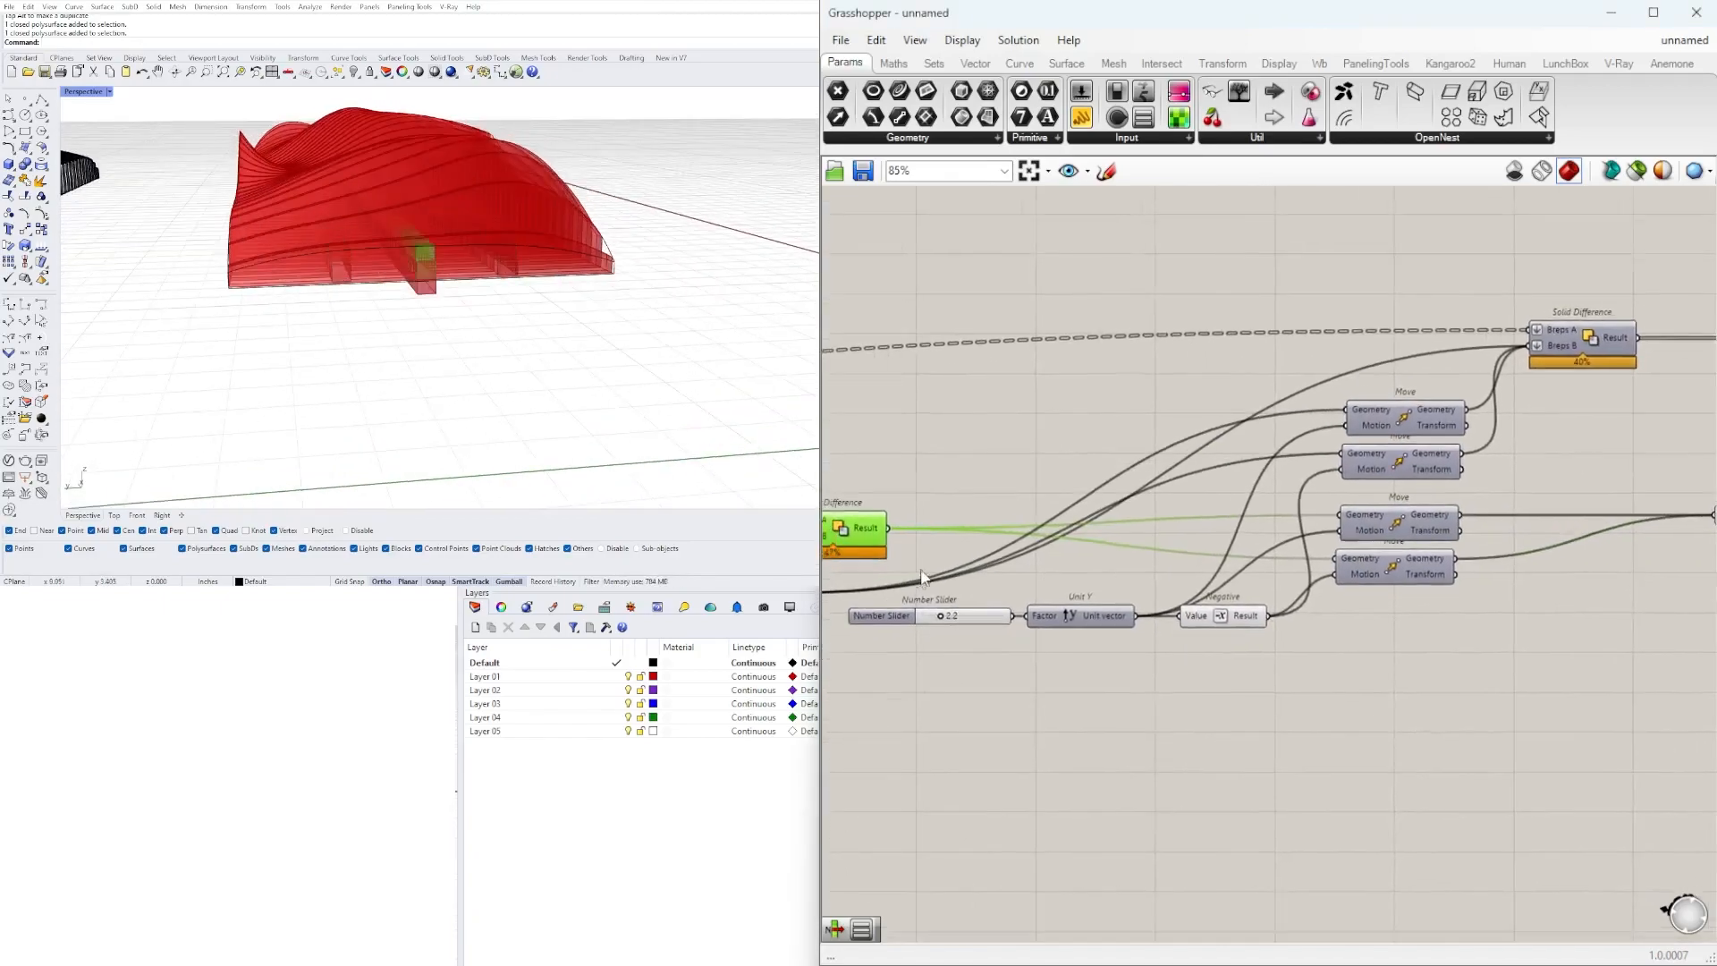
scroll(882, 534, "down", 1)
left_click_drag(888, 529, 1620, 502, "shift")
left_click(1467, 628)
- Shift the two lower Moves and the lower Geometry parameter down, away from the upper Moves
scroll(1453, 649, "up", 2)
scroll(1442, 669, "down", 3)
left_click_drag(1434, 663, 1011, 554)
scroll(1273, 545, "up", 2)
left_click_drag(1389, 523, 1391, 558)
left_click(1568, 649)
right_click_drag(1569, 649, 1205, 646)
left_click(1386, 503)
left_click_drag(1385, 504, 1381, 537)
- Hide the preview of the lower Solid Difference and the Move component next to it
scroll(1087, 635, "down", 1)
right_click_drag(1086, 635, 1530, 542)
left_click_drag(1092, 537, 850, 442)
middle_click(870, 441)
left_click(924, 388)
- Bring the two Geometry parameters closer together, one above the other, and put the lower one into its own group
right_click_drag(1610, 358, 1178, 402)
left_click(1402, 403)
scroll(1315, 355, "up", 2)
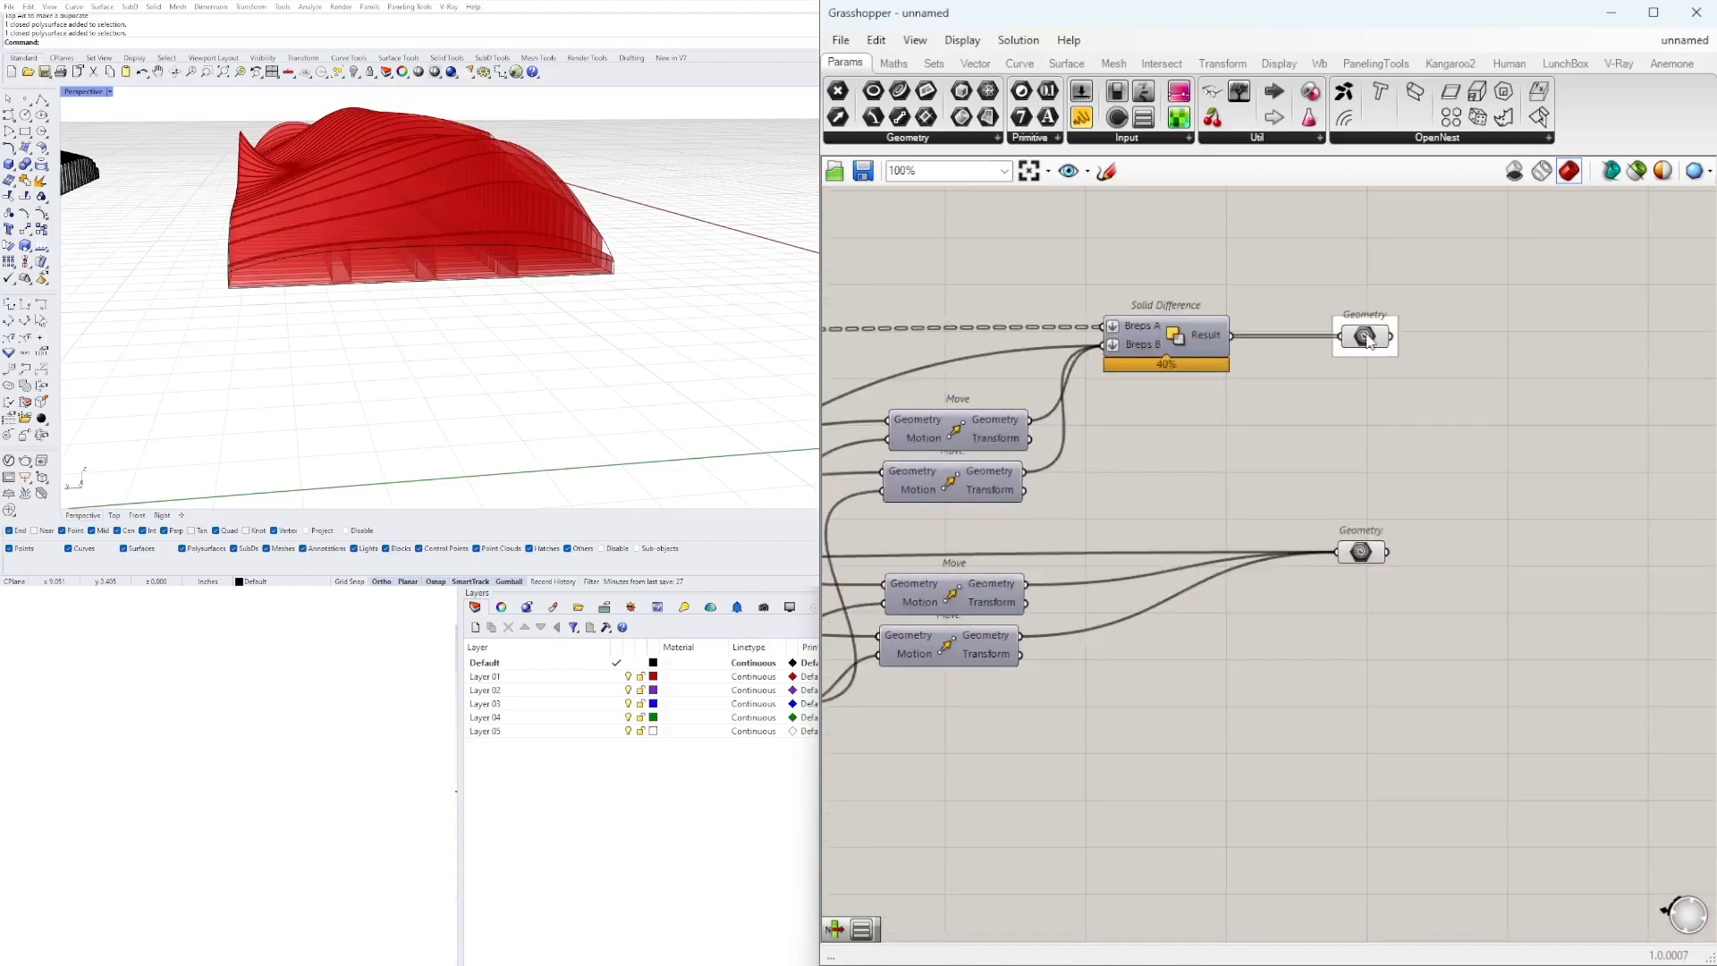
left_click(1367, 341)
right_click_drag(759, 301, 709, 269)
scroll(1319, 357, "up", 1)
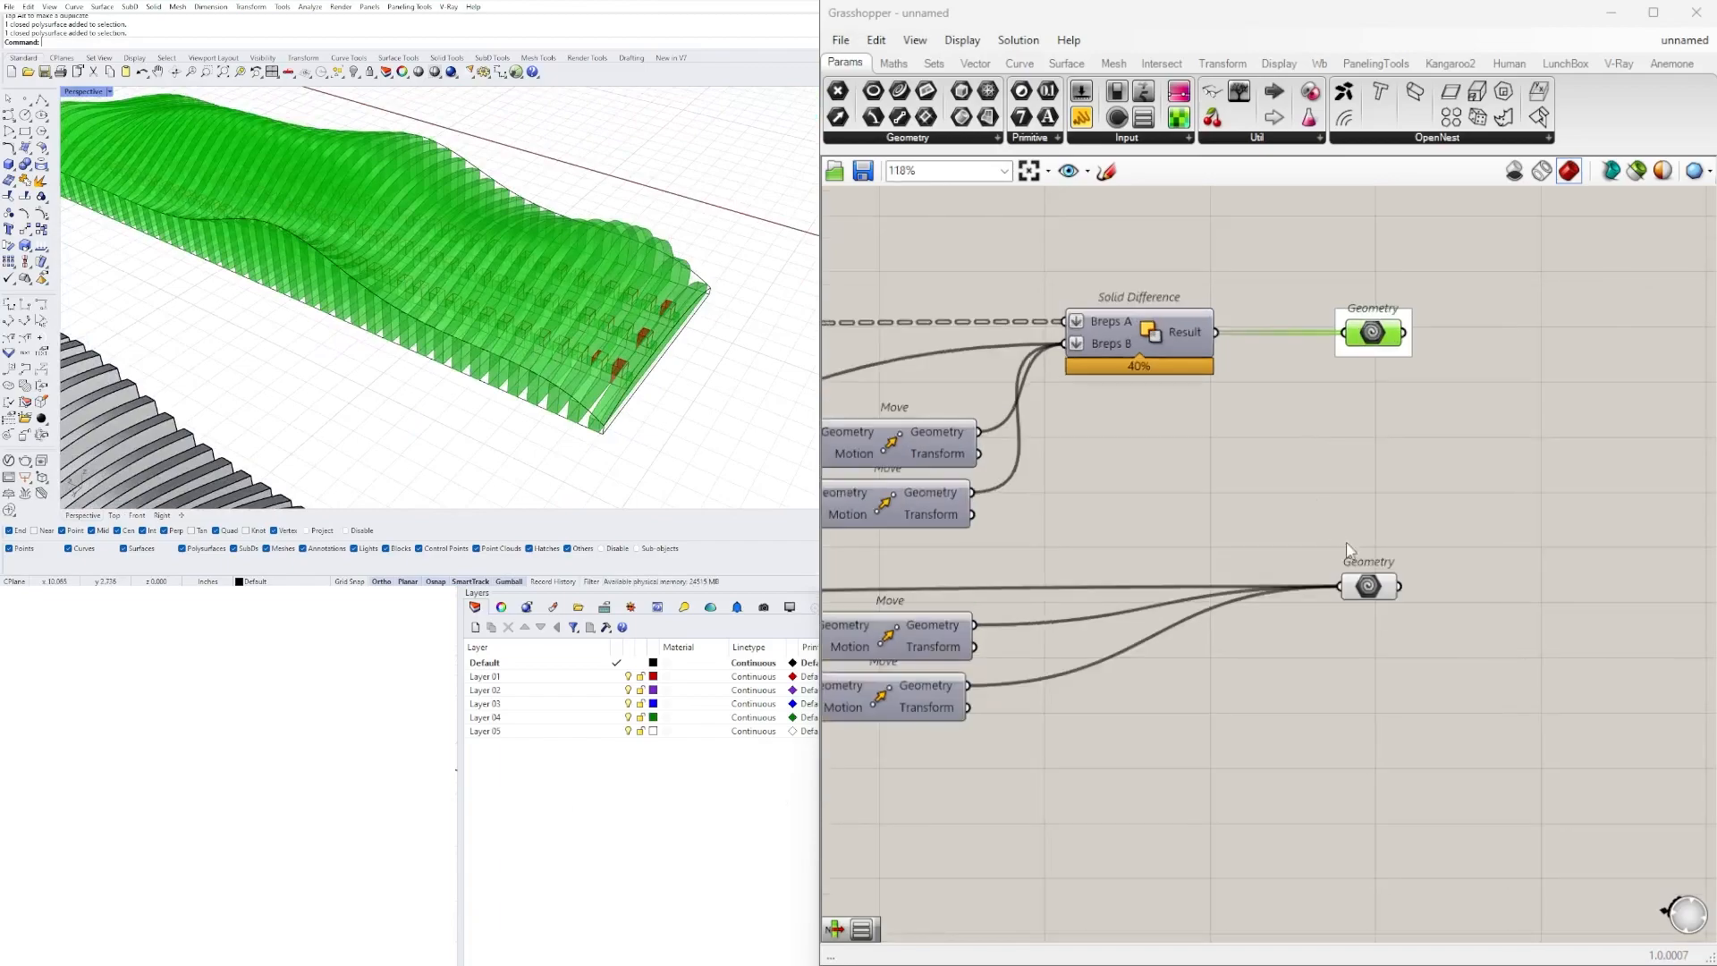
left_click_drag(1382, 592, 1403, 592)
left_click_drag(1378, 342, 1395, 458)
left_click(1409, 586)
left_click(1406, 513)
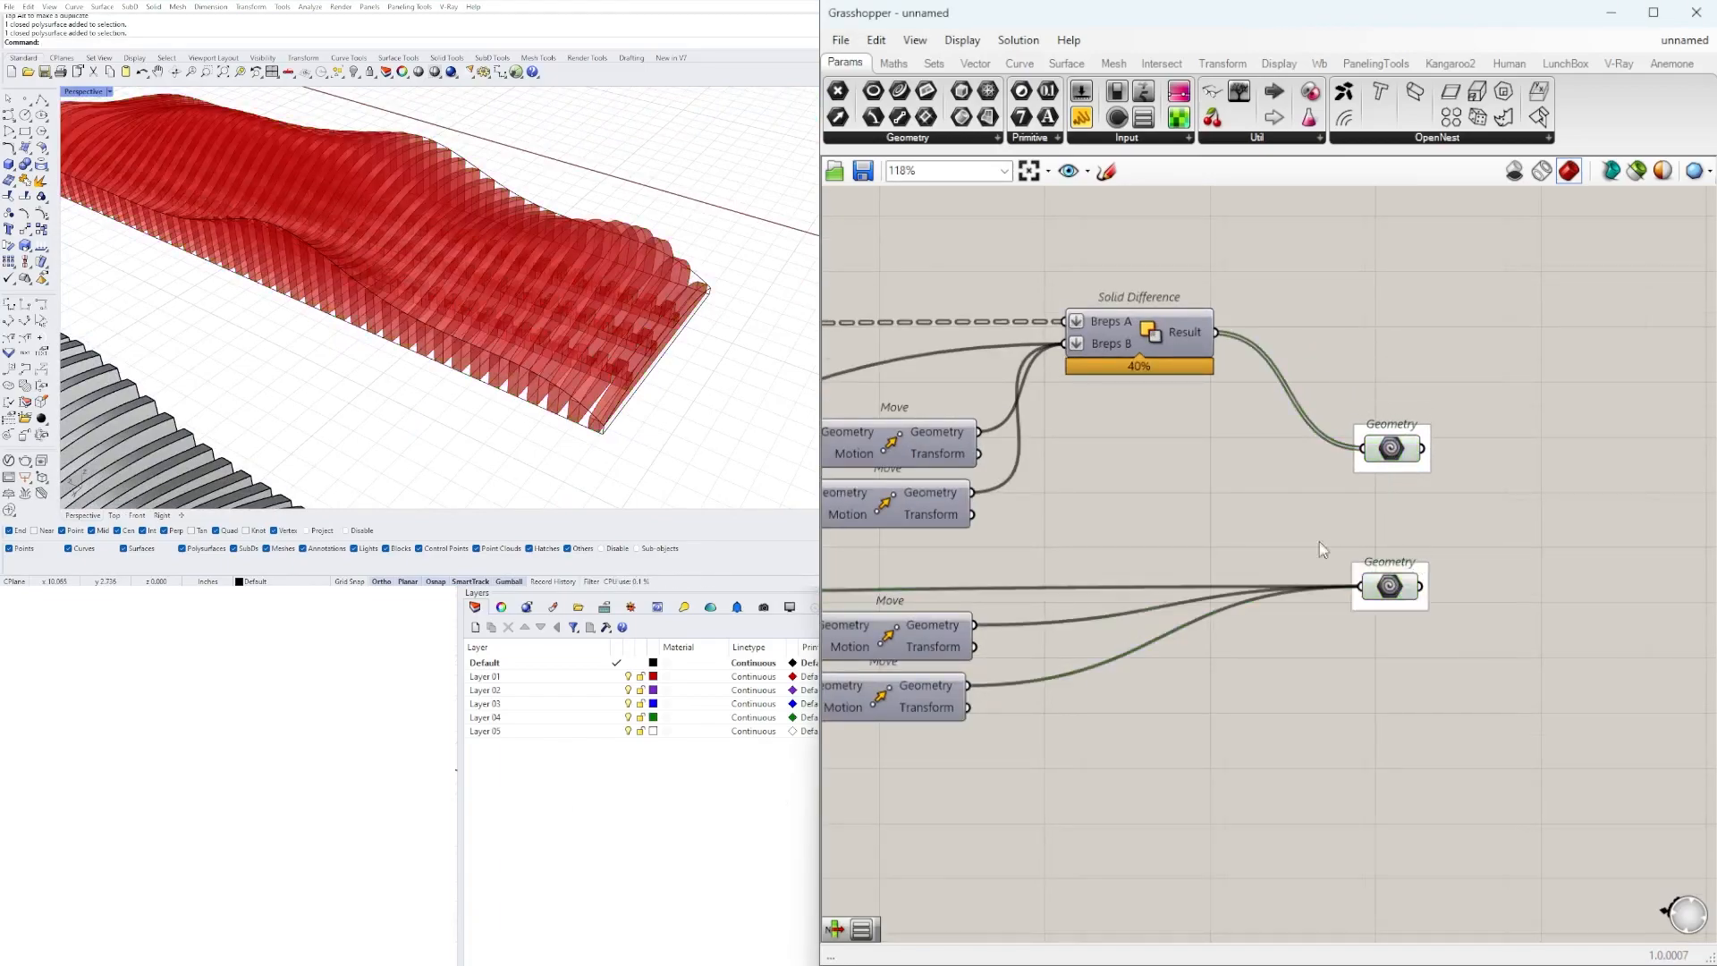
- Add a Number Slider set to 3 and connect it to the B input of the slab Extrude's Division component
scroll(1323, 554, "down", 4)
right_click_drag(1046, 609, 1335, 597)
right_click_drag(527, 295, 624, 356)
scroll(1104, 599, "down", 3)
scroll(1105, 599, "up", 5)
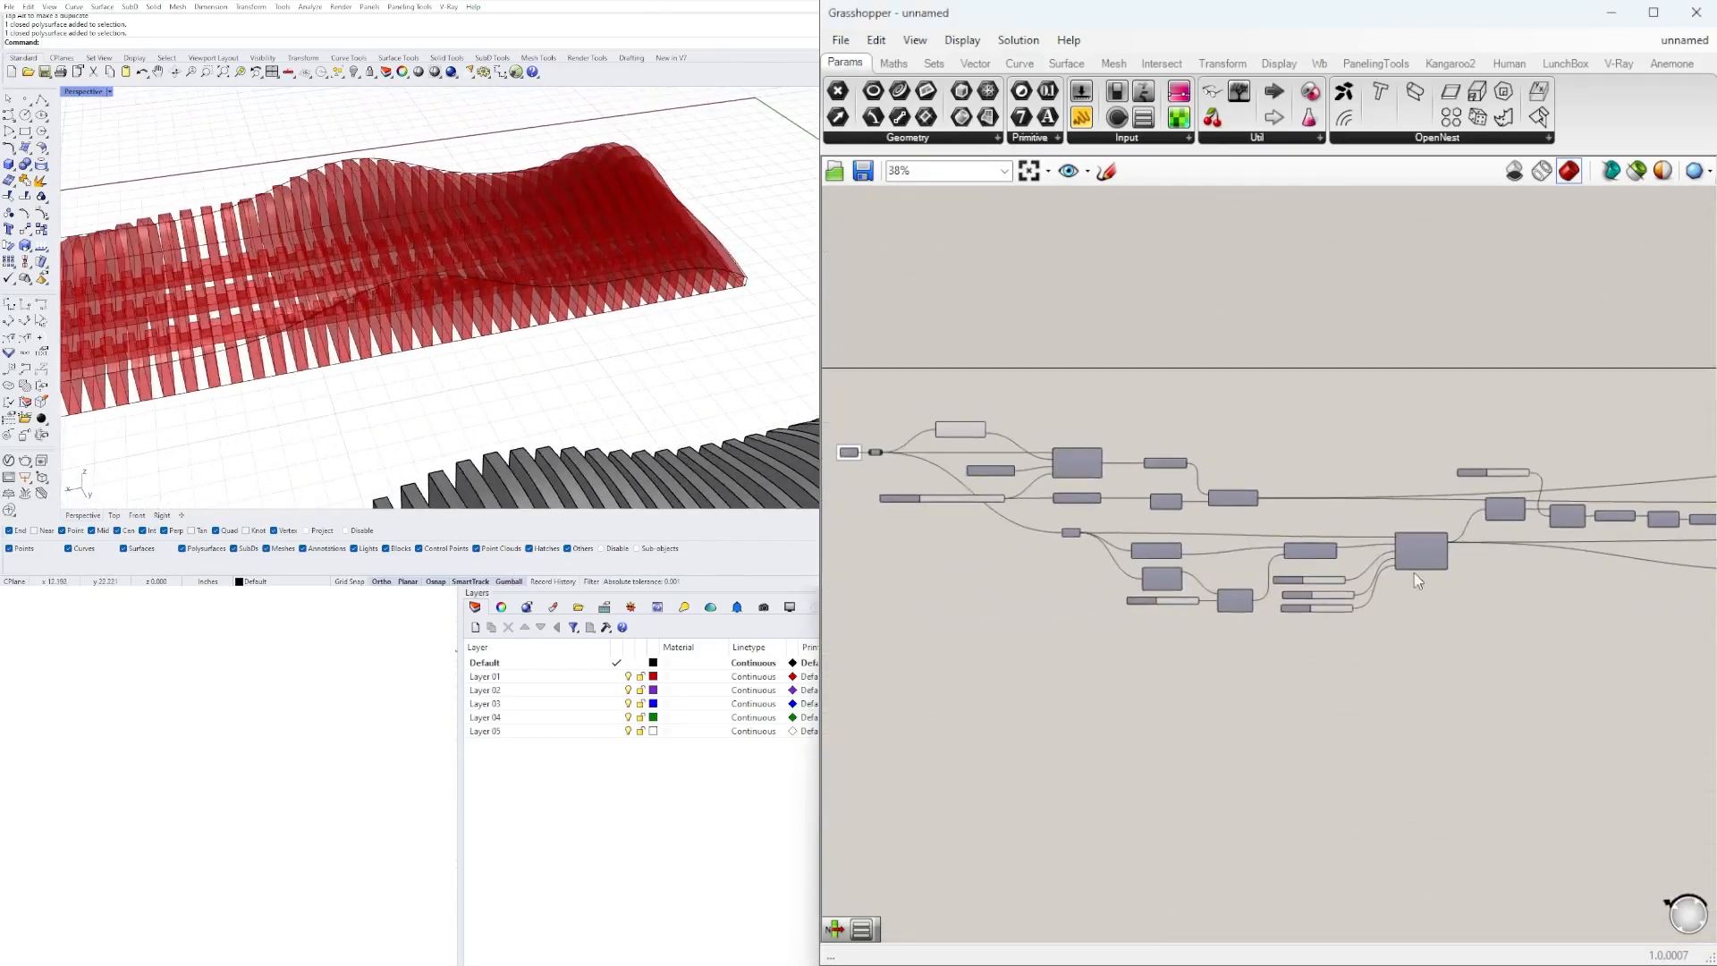
right_click_drag(1491, 610, 1446, 623)
scroll(1250, 490, "up", 3)
scroll(1236, 487, "down", 2)
right_click_drag(1452, 535, 1118, 559)
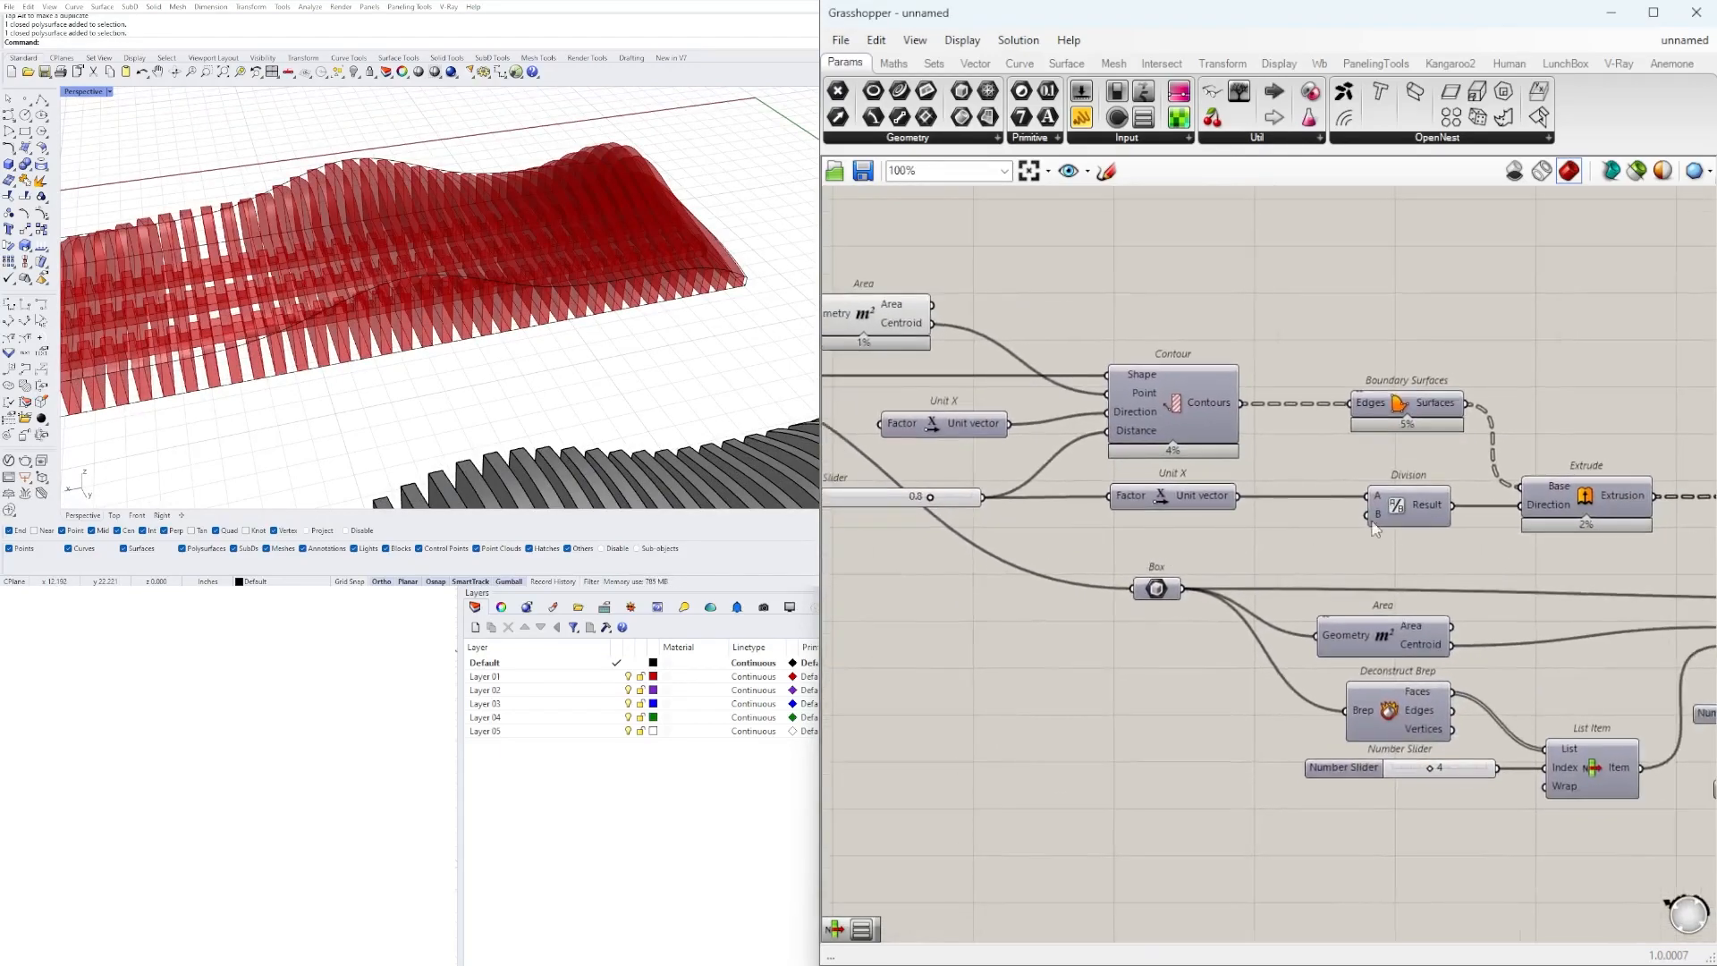
scroll(1395, 520, "up", 2)
double_click(1213, 554)
type("3")
key("Return")
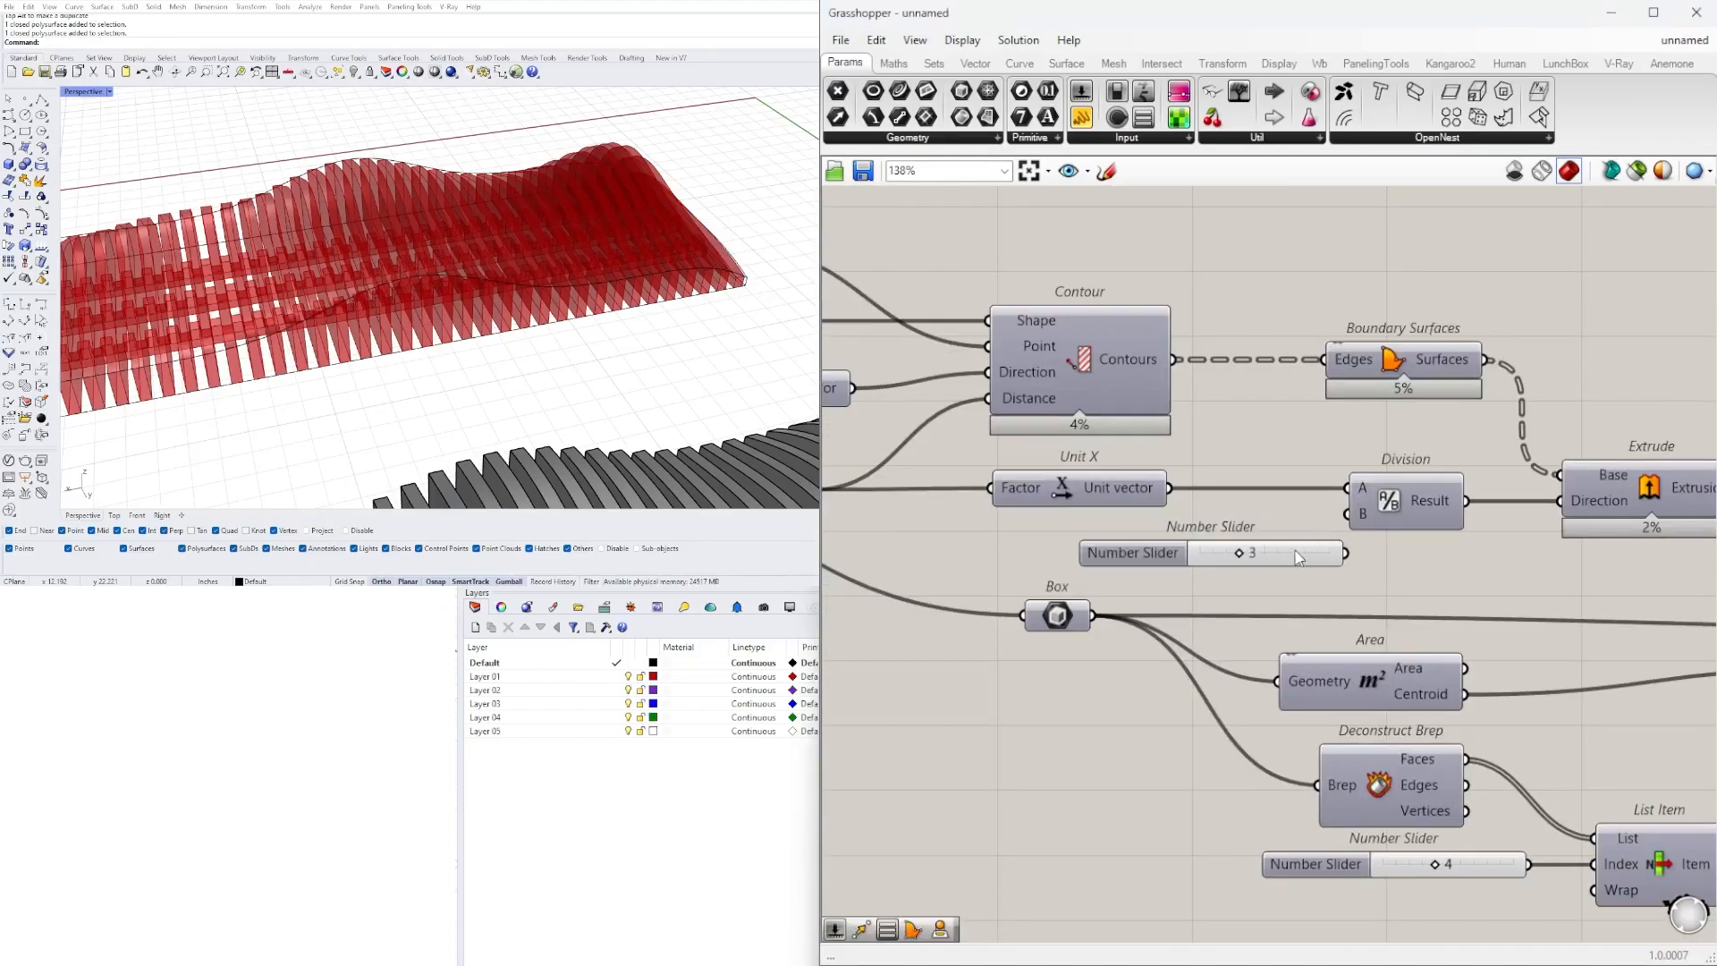
scroll(1352, 554, "up", 3)
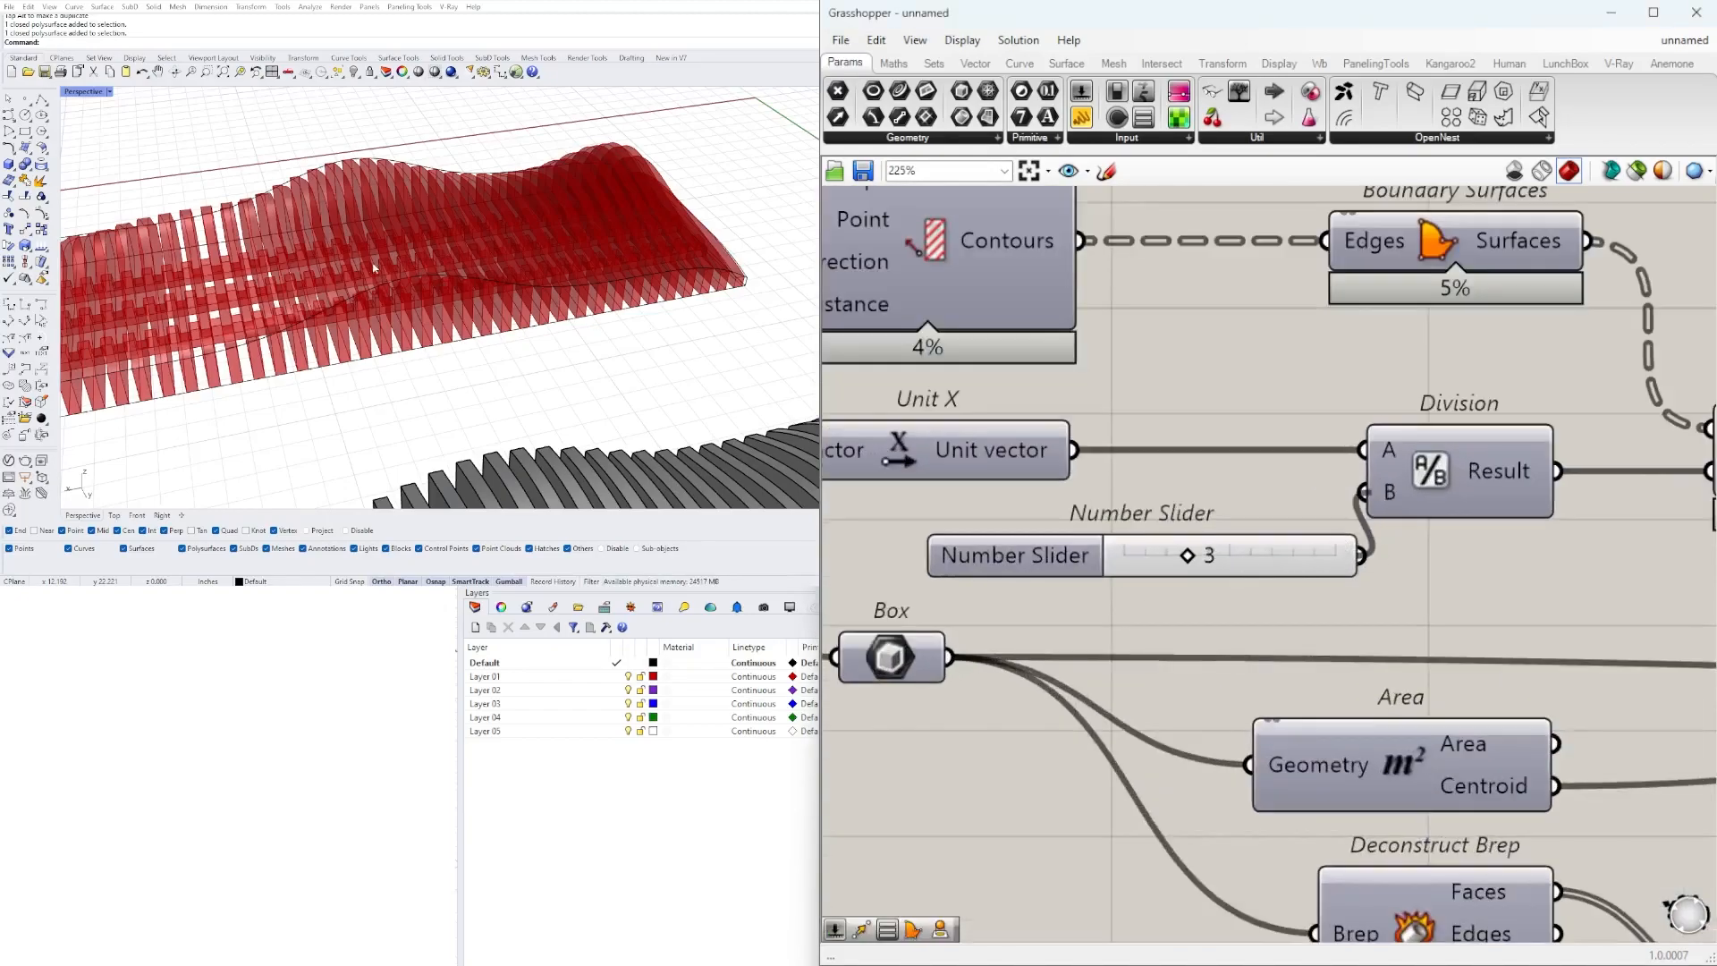
- Set the slider feeding the Division's B input to 2
right_click_drag(370, 309, 433, 331)
scroll(386, 349, "up", 5)
scroll(386, 349, "down", 3)
scroll(402, 322, "up", 6)
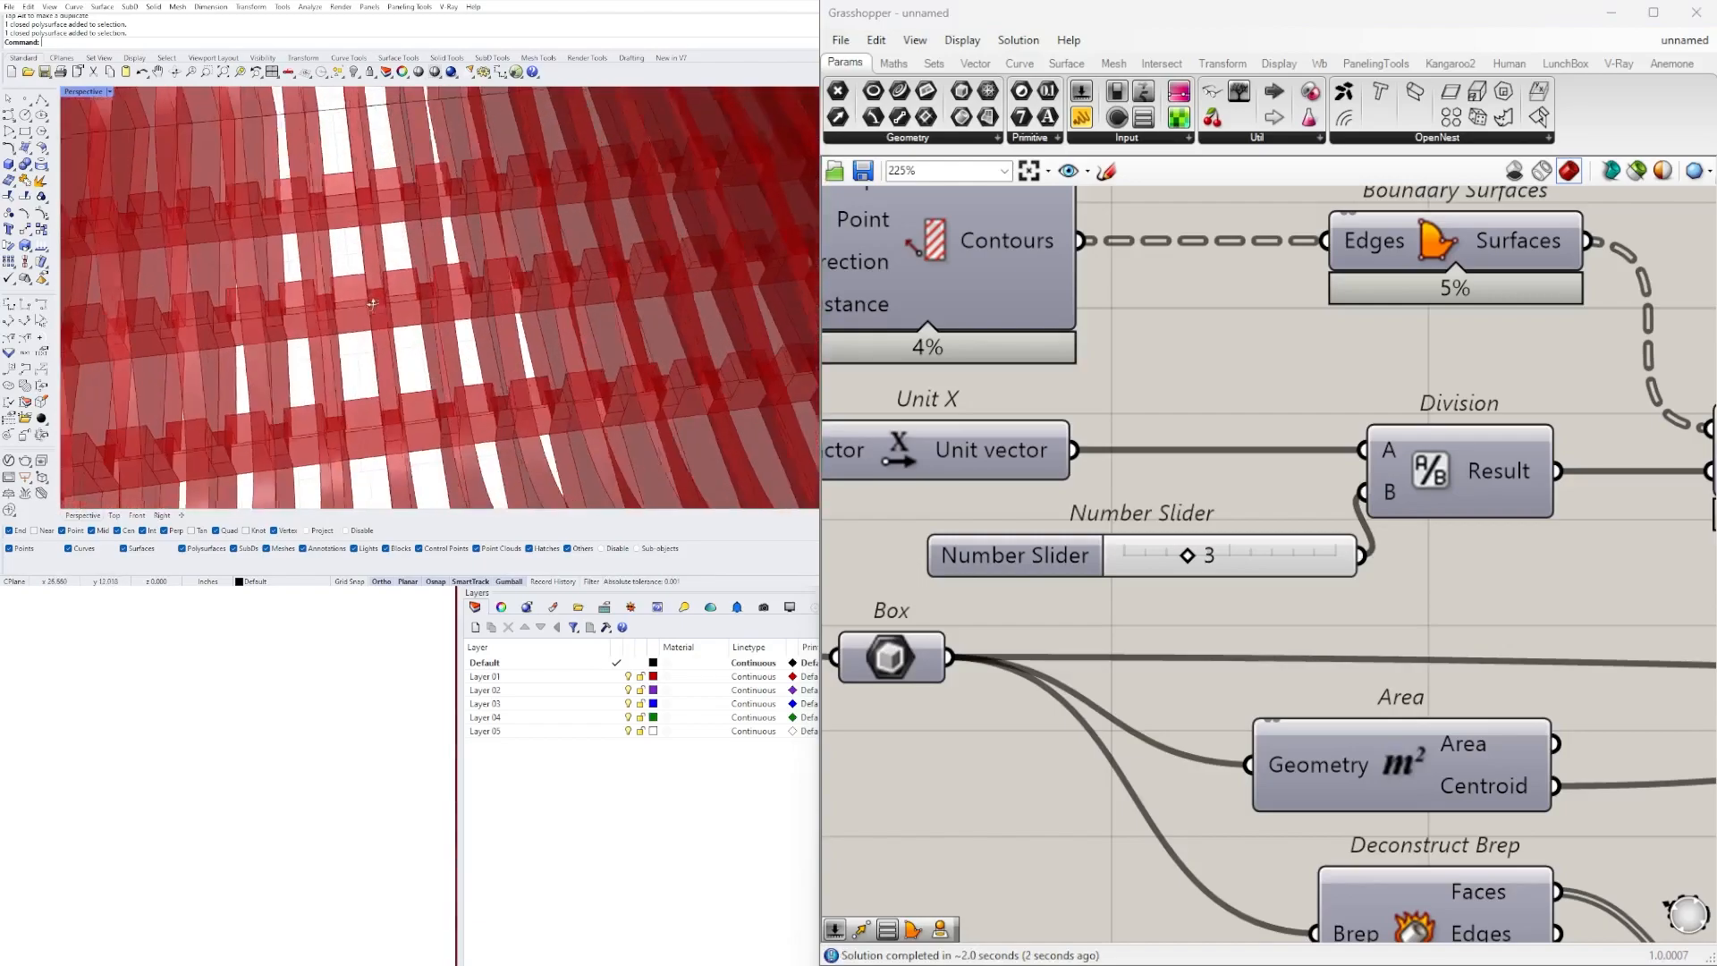
double_click(1187, 555)
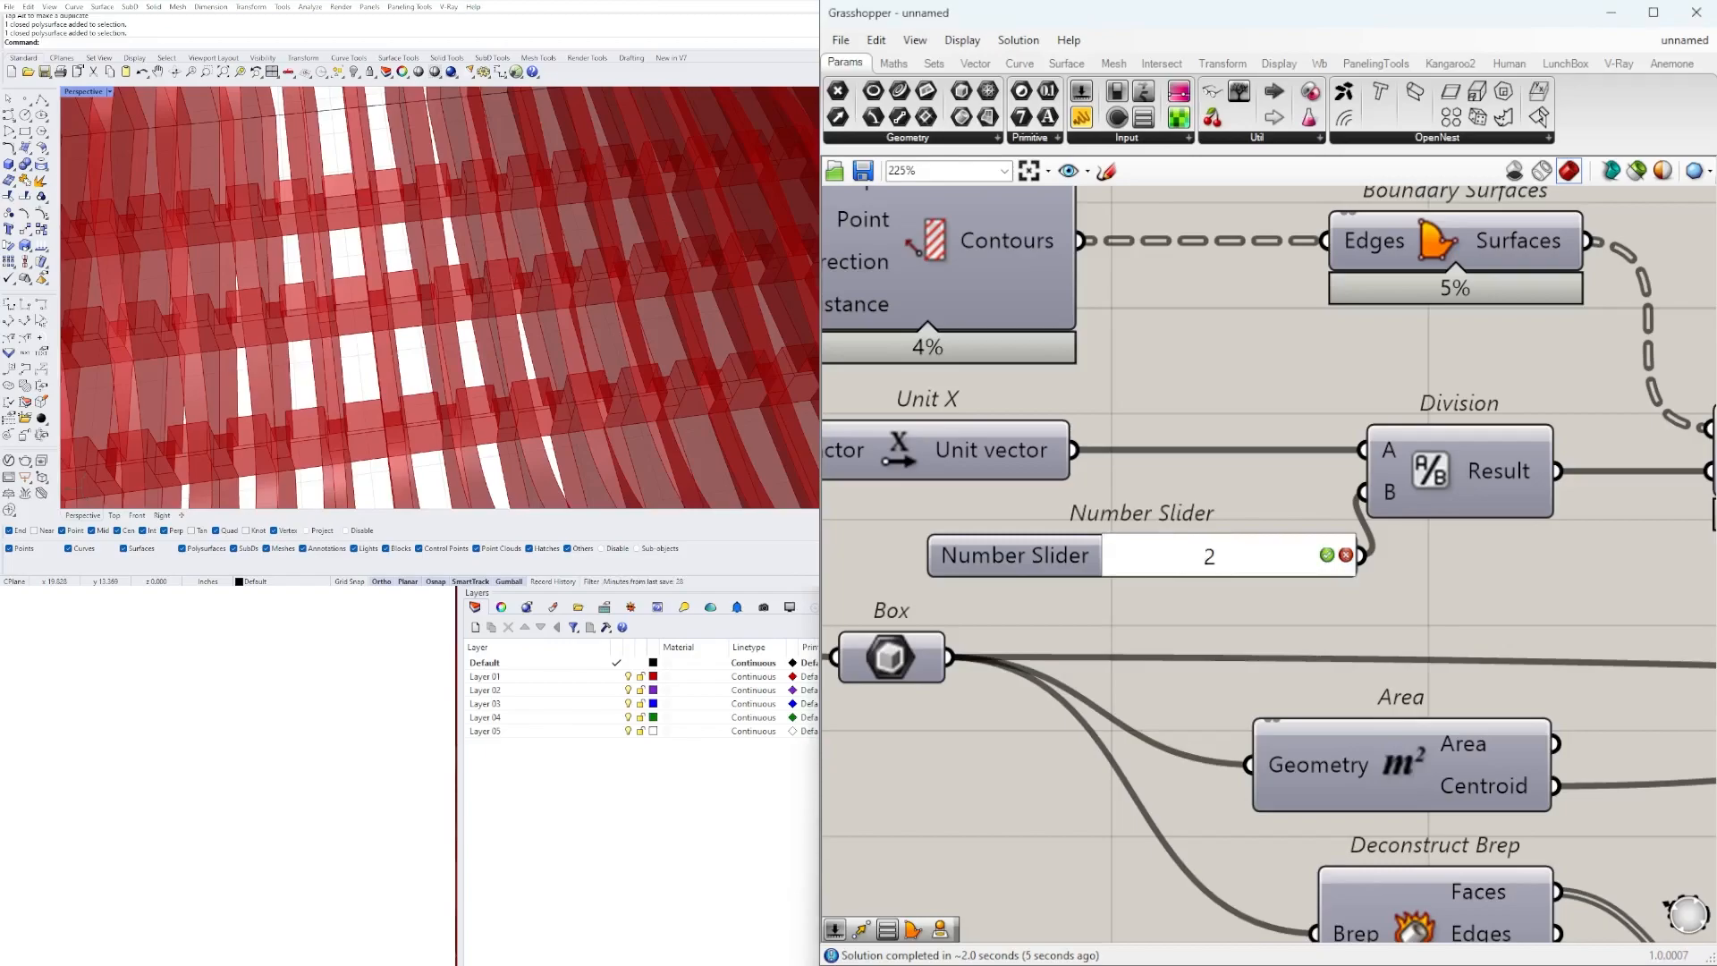
type("2")
key("Return")
- Try a value of 1 on the Division's slider, compare the slab spacing, and return the slider to 2
double_click(1189, 562)
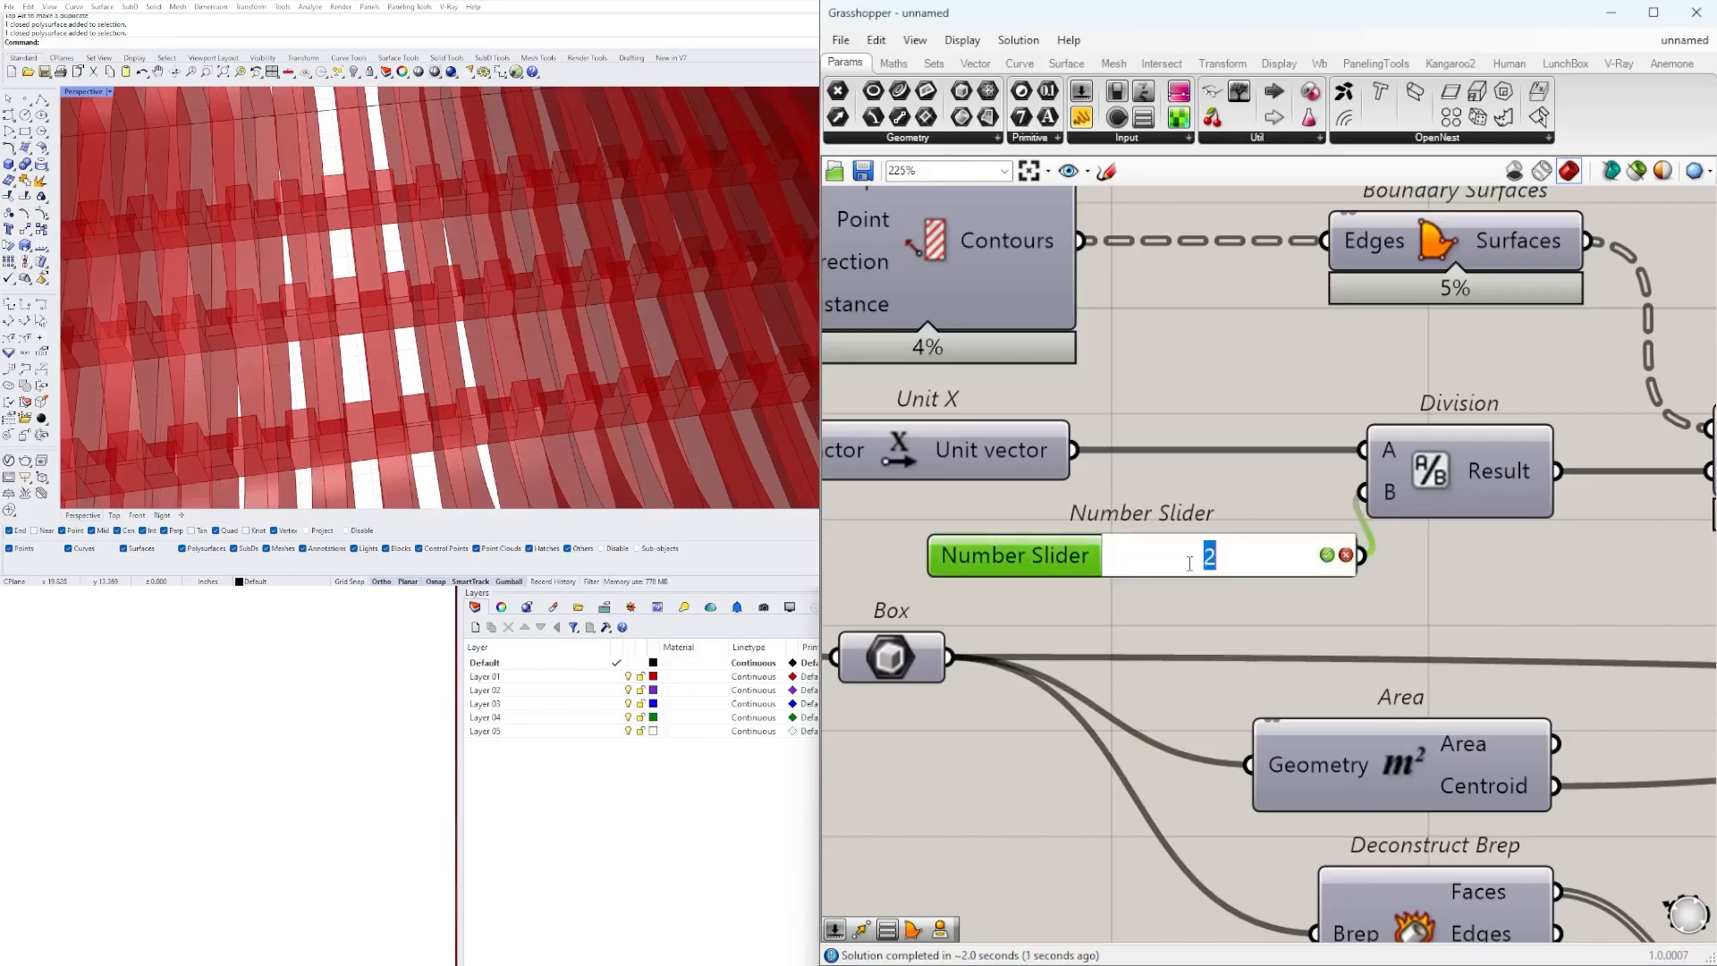
key("Return")
scroll(350, 292, "down", 10)
scroll(287, 330, "up", 6)
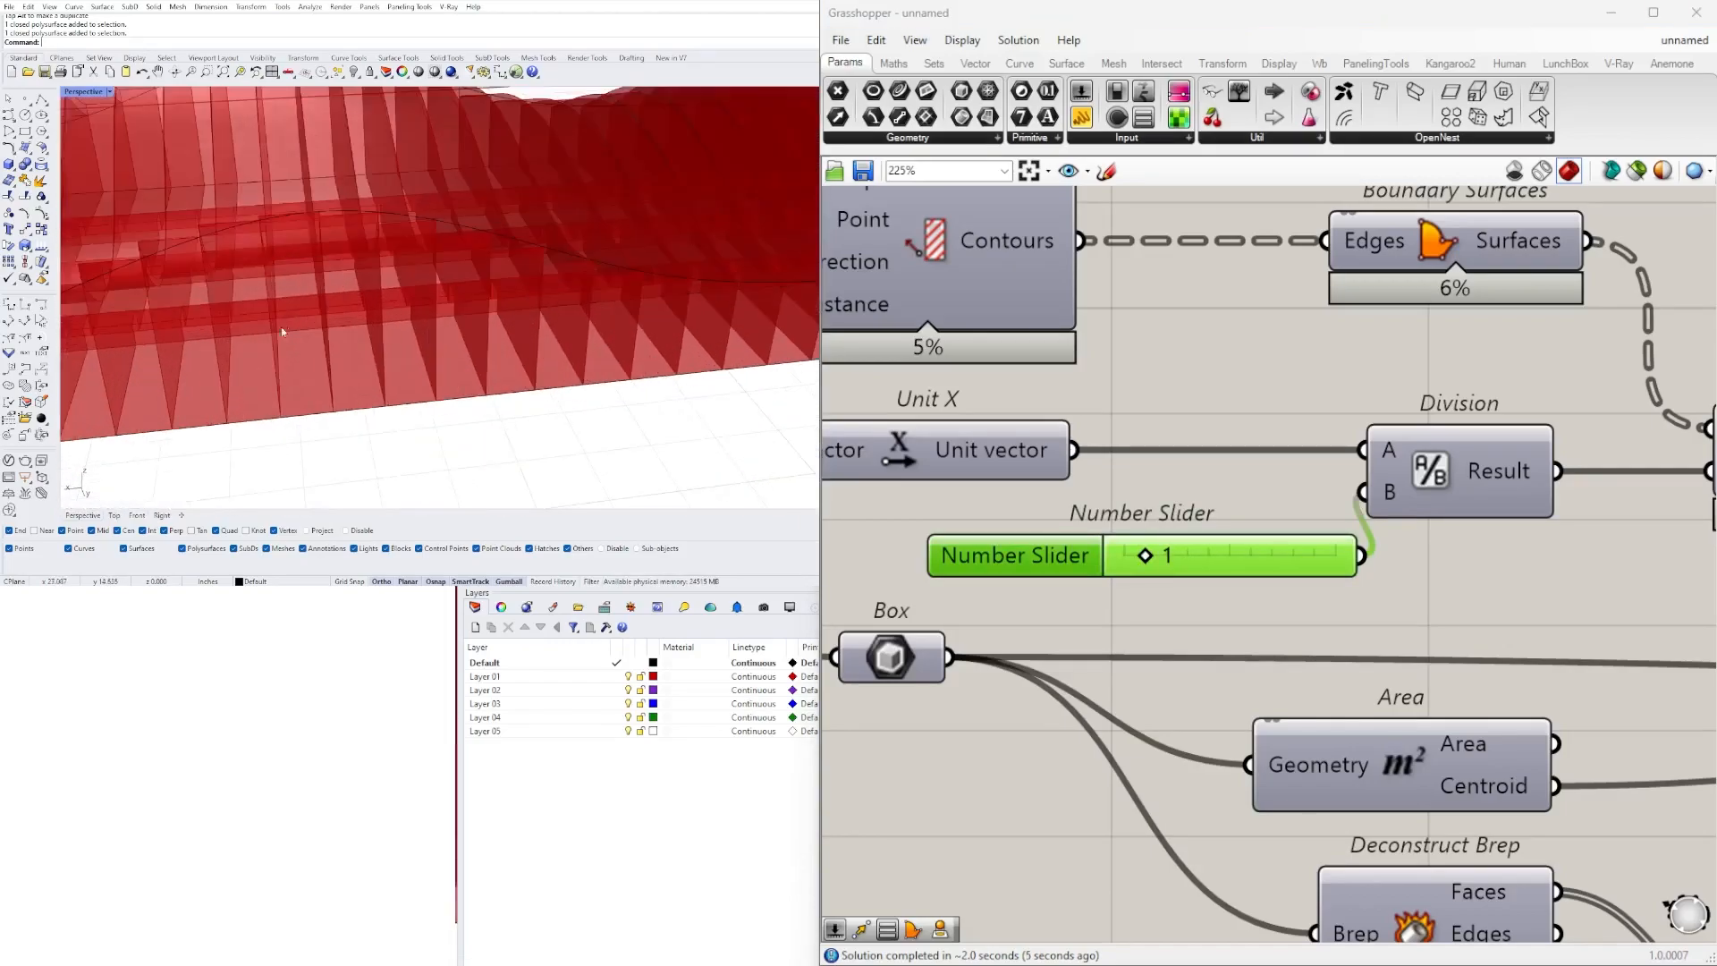
scroll(204, 334, "down", 7)
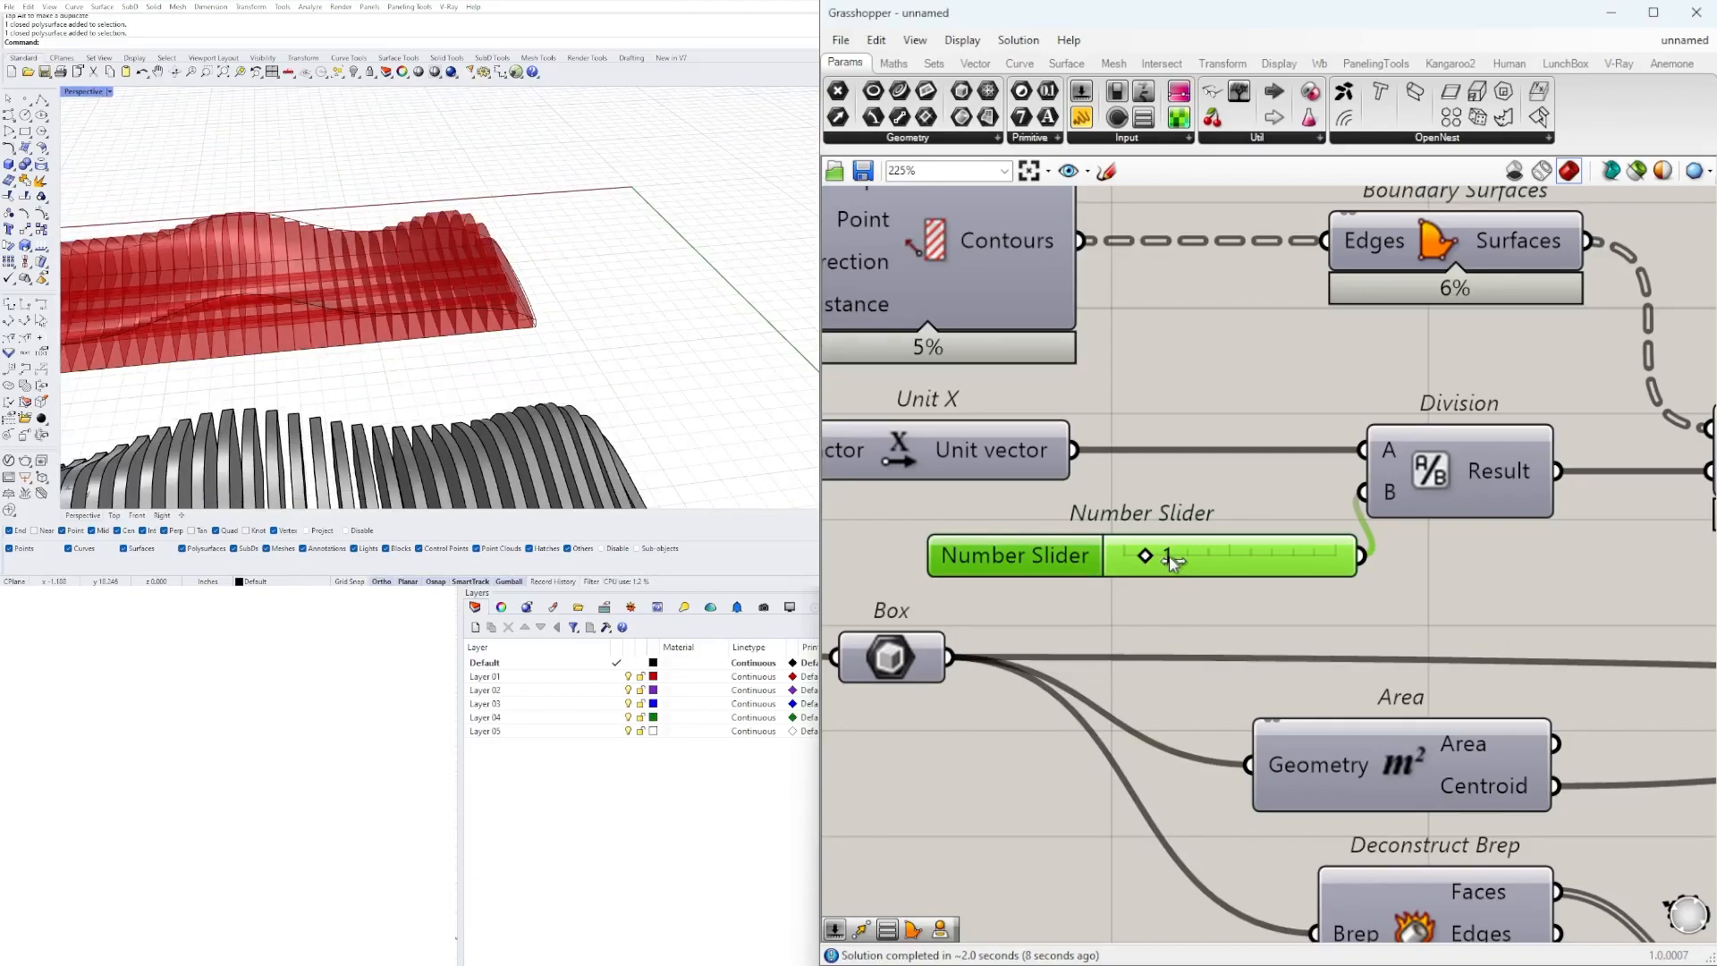
left_click_drag(1174, 560, 1195, 560)
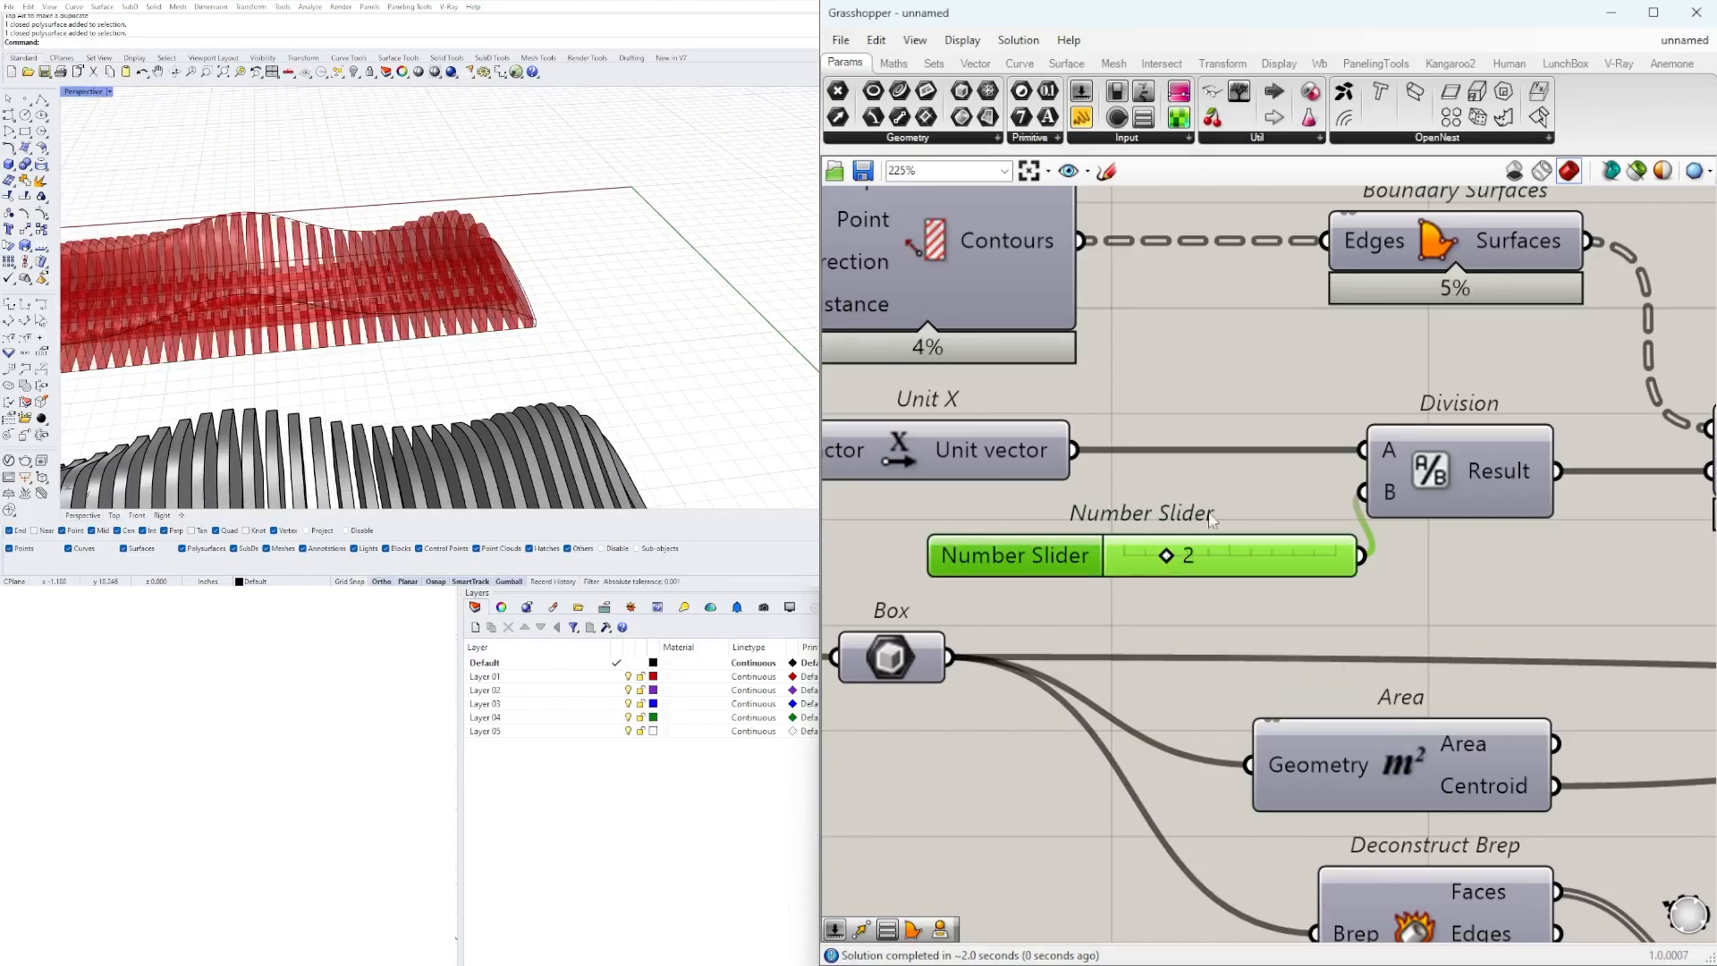
- Create Layer 06 as the current Rhino layer and bake both Geometry parameters onto it
scroll(827, 506, "down", 5)
mouse_move(429, 278)
right_mouse_down()
mouse_move(334, 349)
mouse_move(410, 313)
mouse_move(410, 276)
mouse_move(328, 300)
mouse_move(424, 307)
right_mouse_up()
scroll(333, 349, "down", 2)
scroll(1260, 360, "down", 3)
right_click_drag(1315, 427, 951, 456)
scroll(1431, 471, "up", 3)
right_click_drag(1432, 471, 1450, 624)
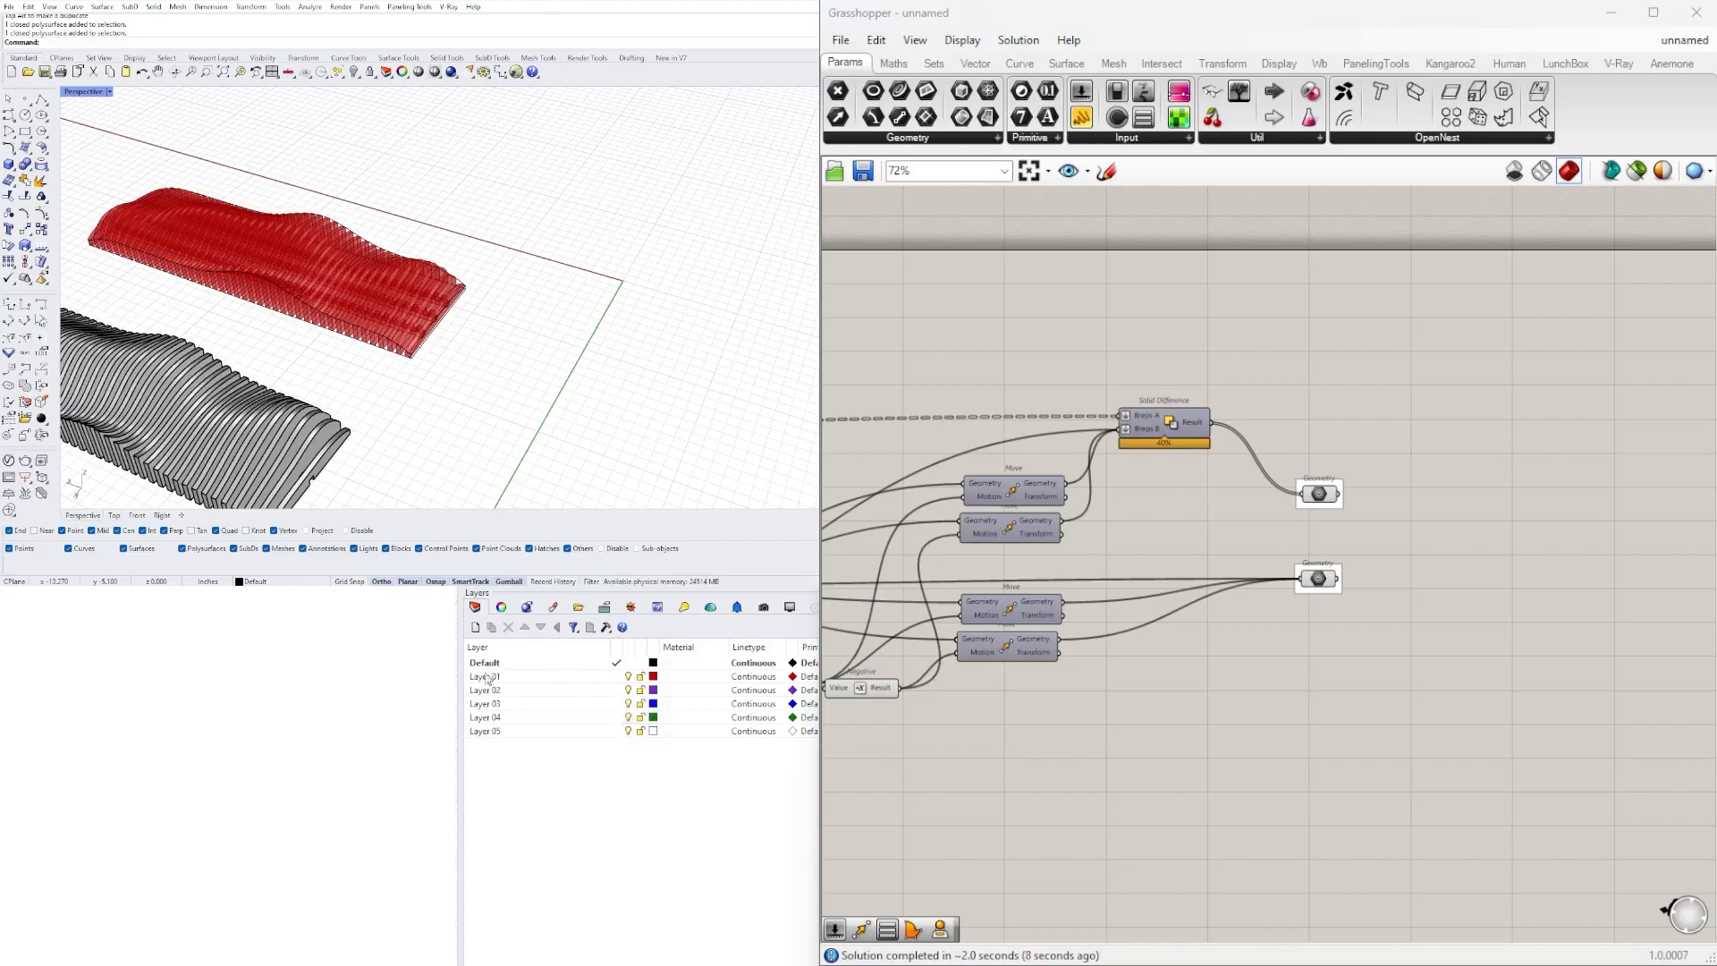
left_click_drag(1416, 624, 1288, 435)
middle_click(1309, 448)
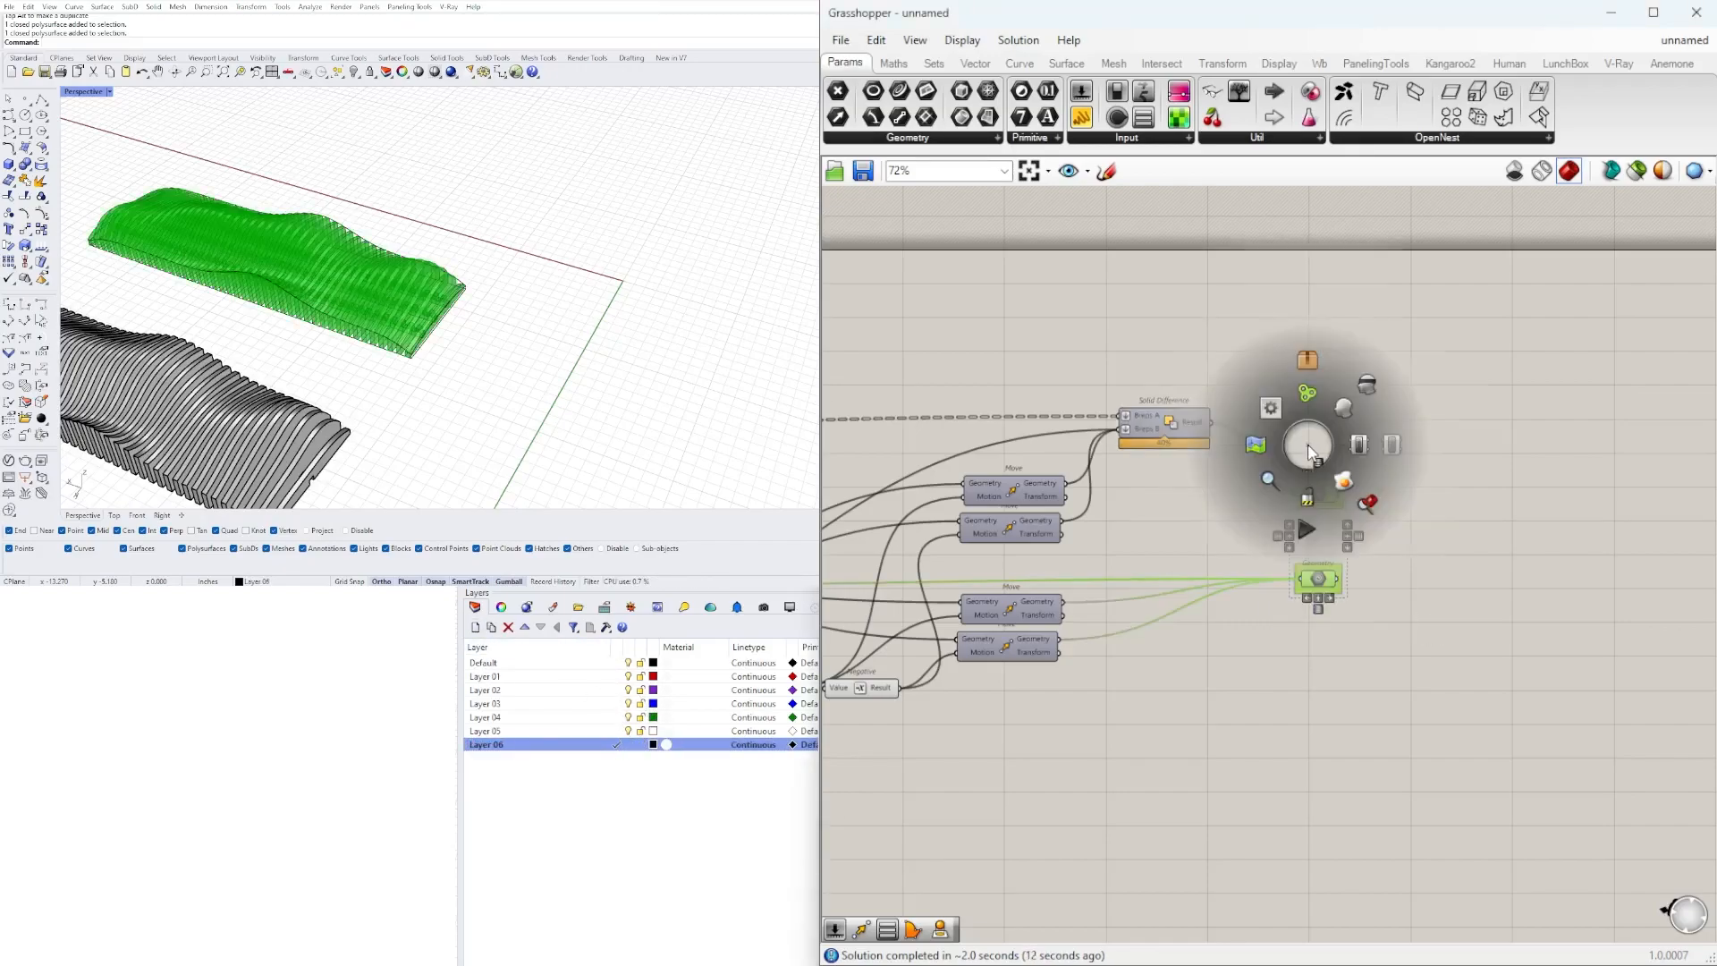
left_click(1345, 474)
- Turn off the Grasshopper preview geometry and bring back the hidden Rhino objects with the Show command
left_click(1520, 177)
right_click_drag(571, 347, 599, 324, "shift")
scroll(732, 365, "down", 2)
type("Sho")
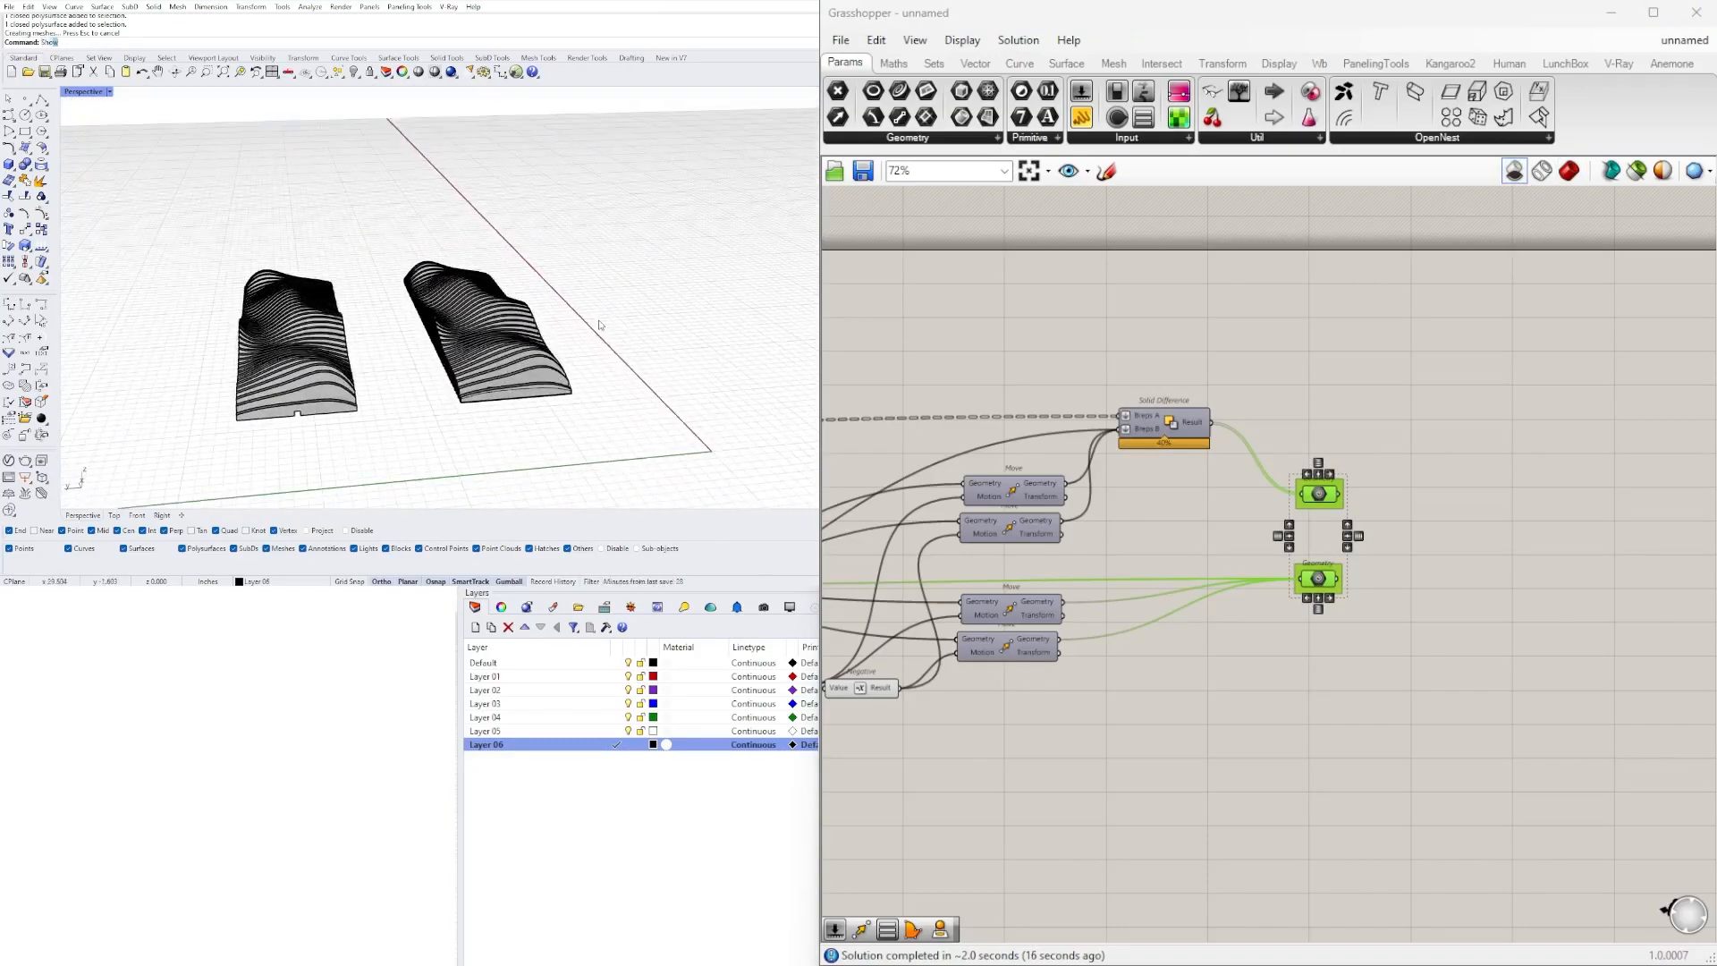
type("w")
key("Return")
right_click_drag(406, 179, 407, 268)
scroll(408, 268, "down", 6)
scroll(474, 344, "up", 10)
scroll(489, 346, "down", 4)
key("ctrl+z")
right_click_drag(489, 347, 534, 309)
key("Return")
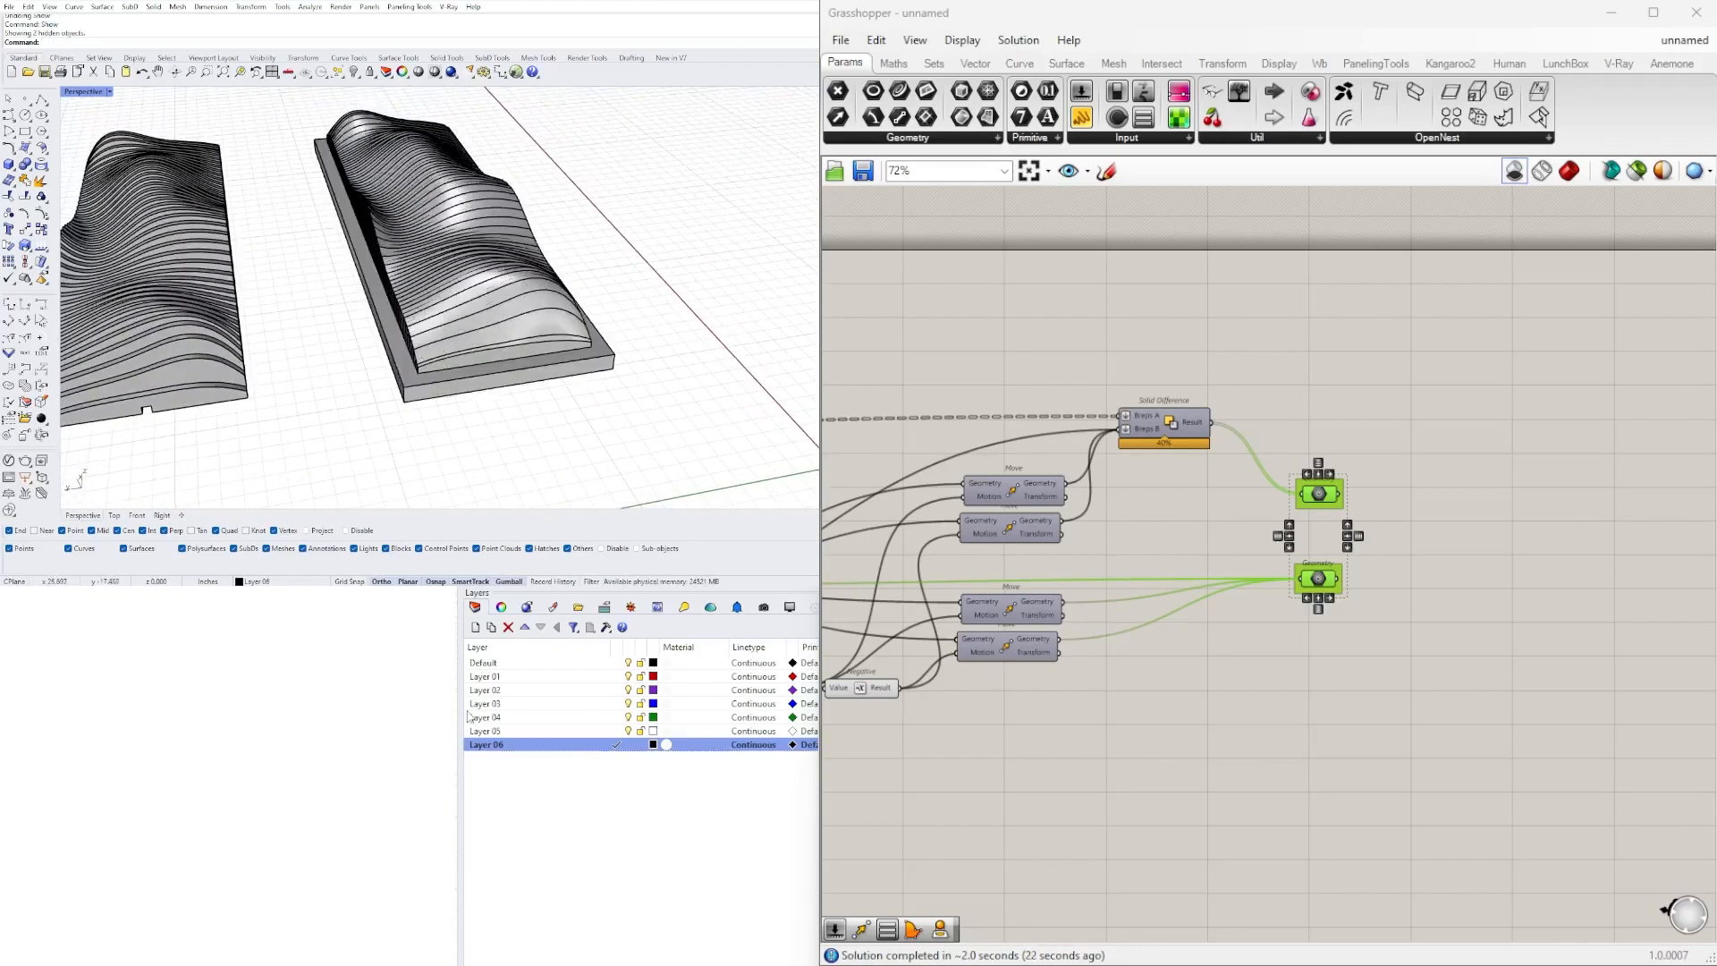
- Move the baked slabs and strips together with the base plate away from the original solid, and make Layer 01 current
left_click(568, 962)
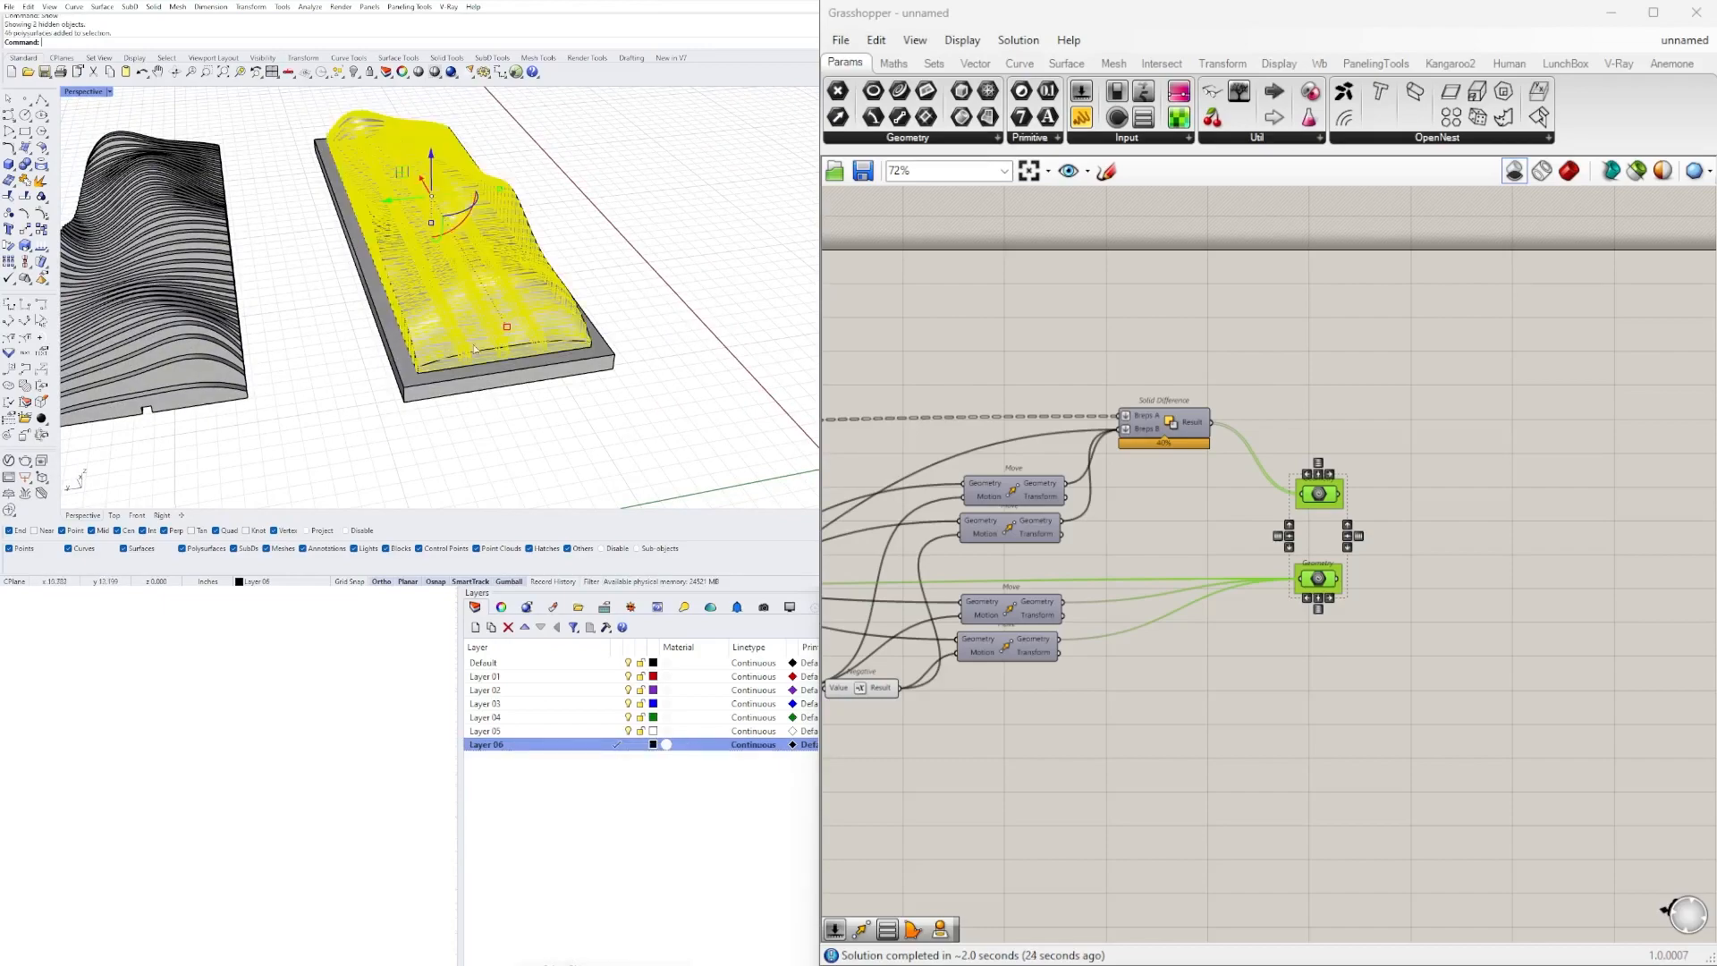
scroll(593, 330, "up", 3)
scroll(304, 333, "down", 5)
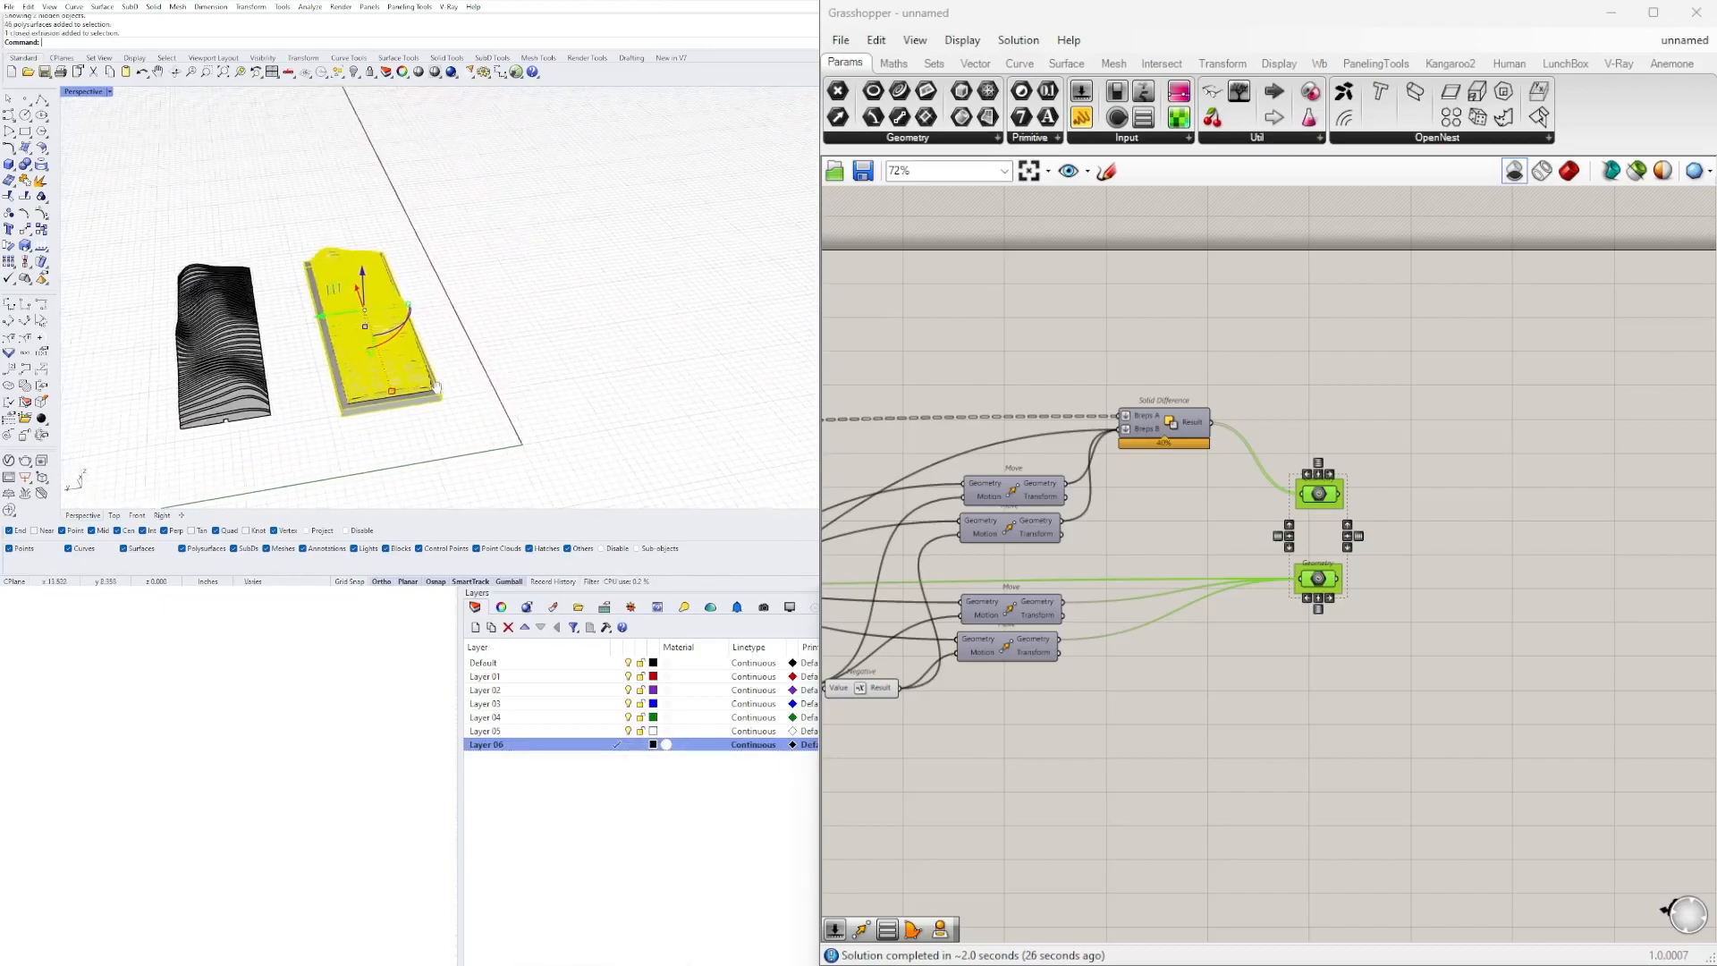
left_click_drag(317, 311, 536, 280)
left_click(476, 229)
scroll(476, 229, "up", 3)
right_click_drag(358, 241, 536, 358)
left_click(615, 677)
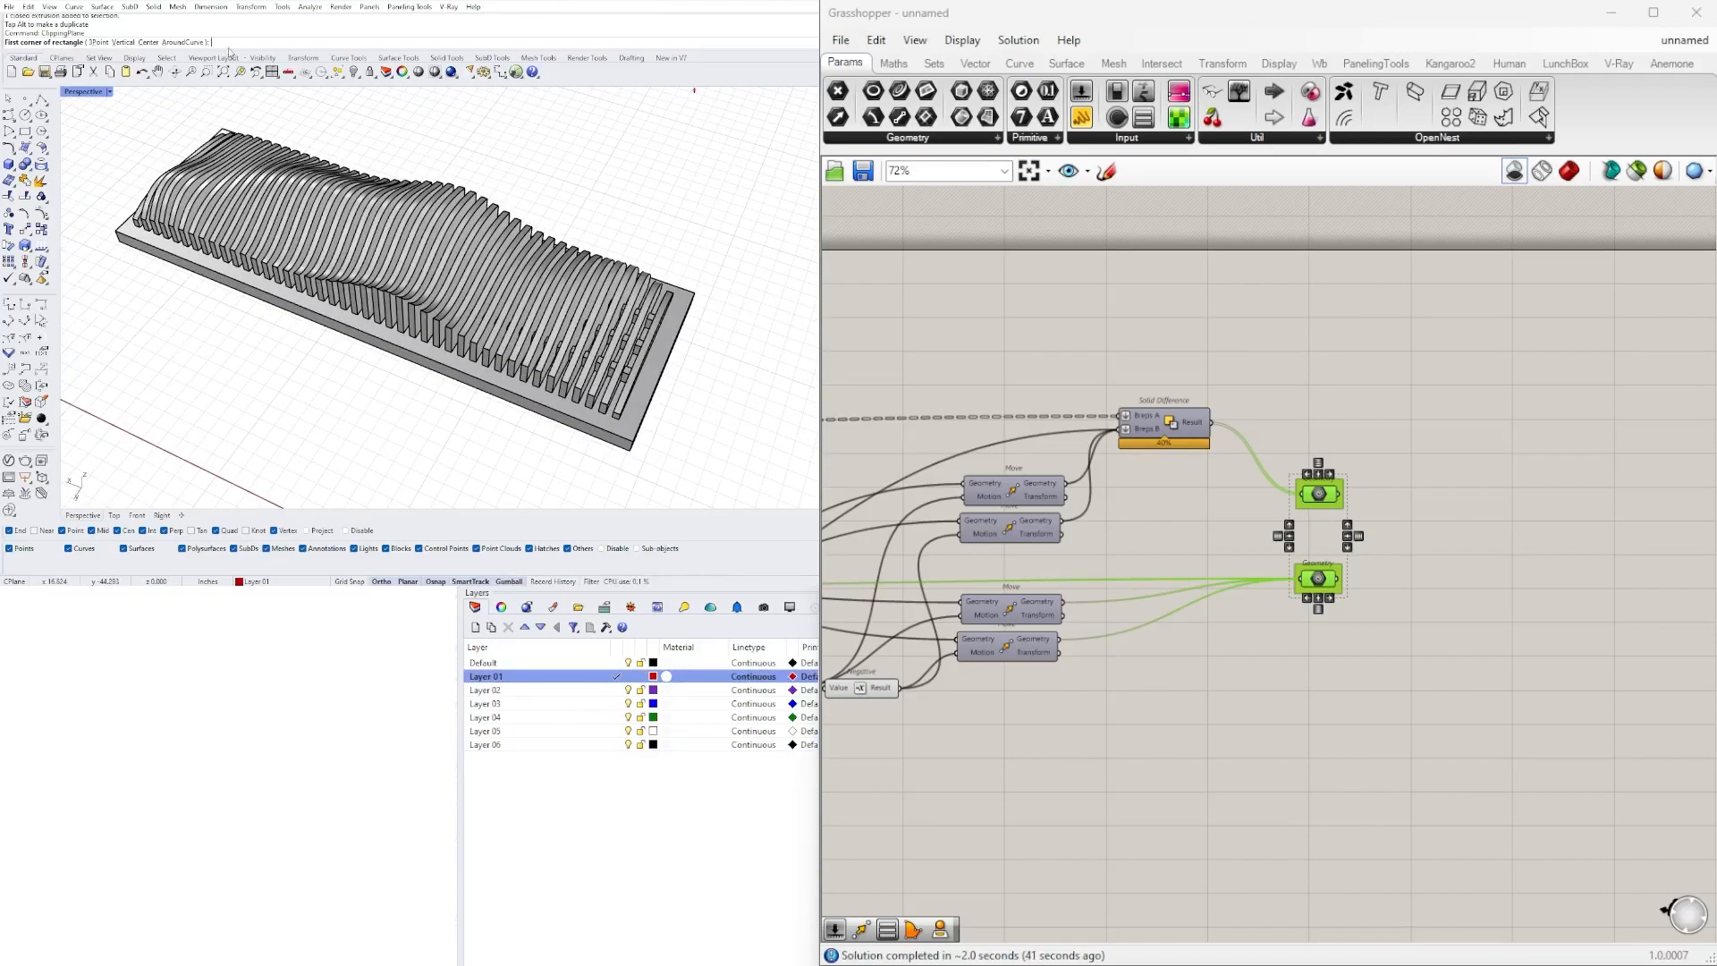
- Draw a vertical clipping plane lengthwise through the slabs and base plate
right_click_drag(776, 474, 606, 368)
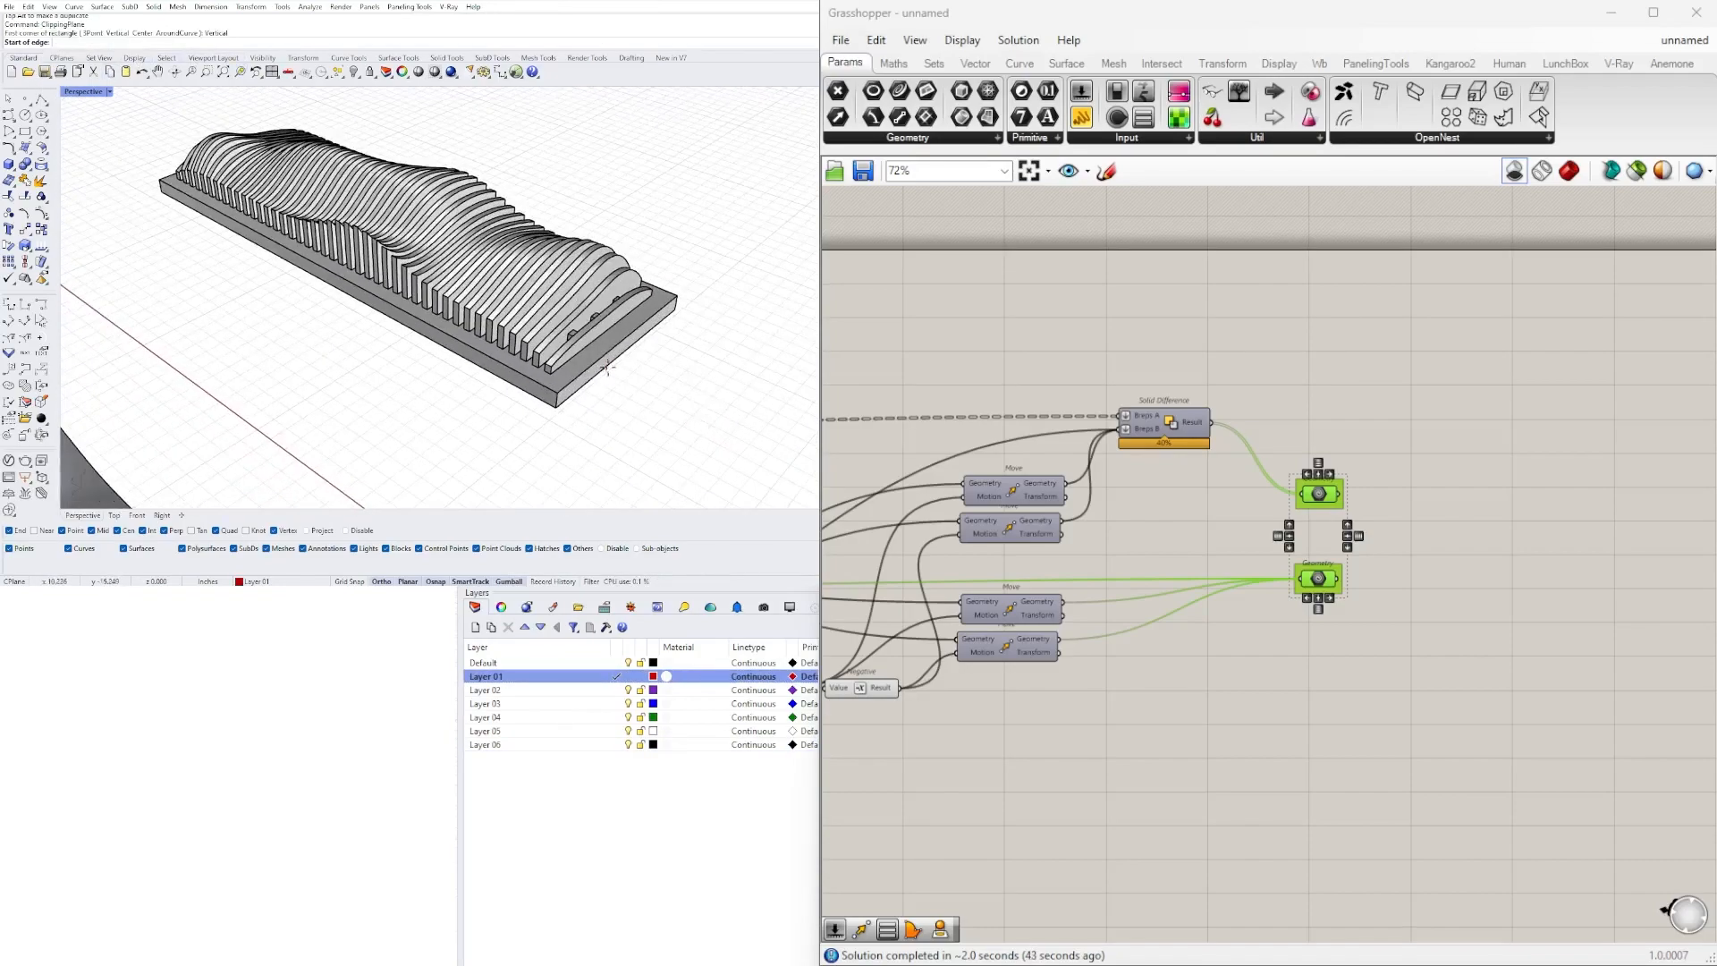
left_click(173, 102)
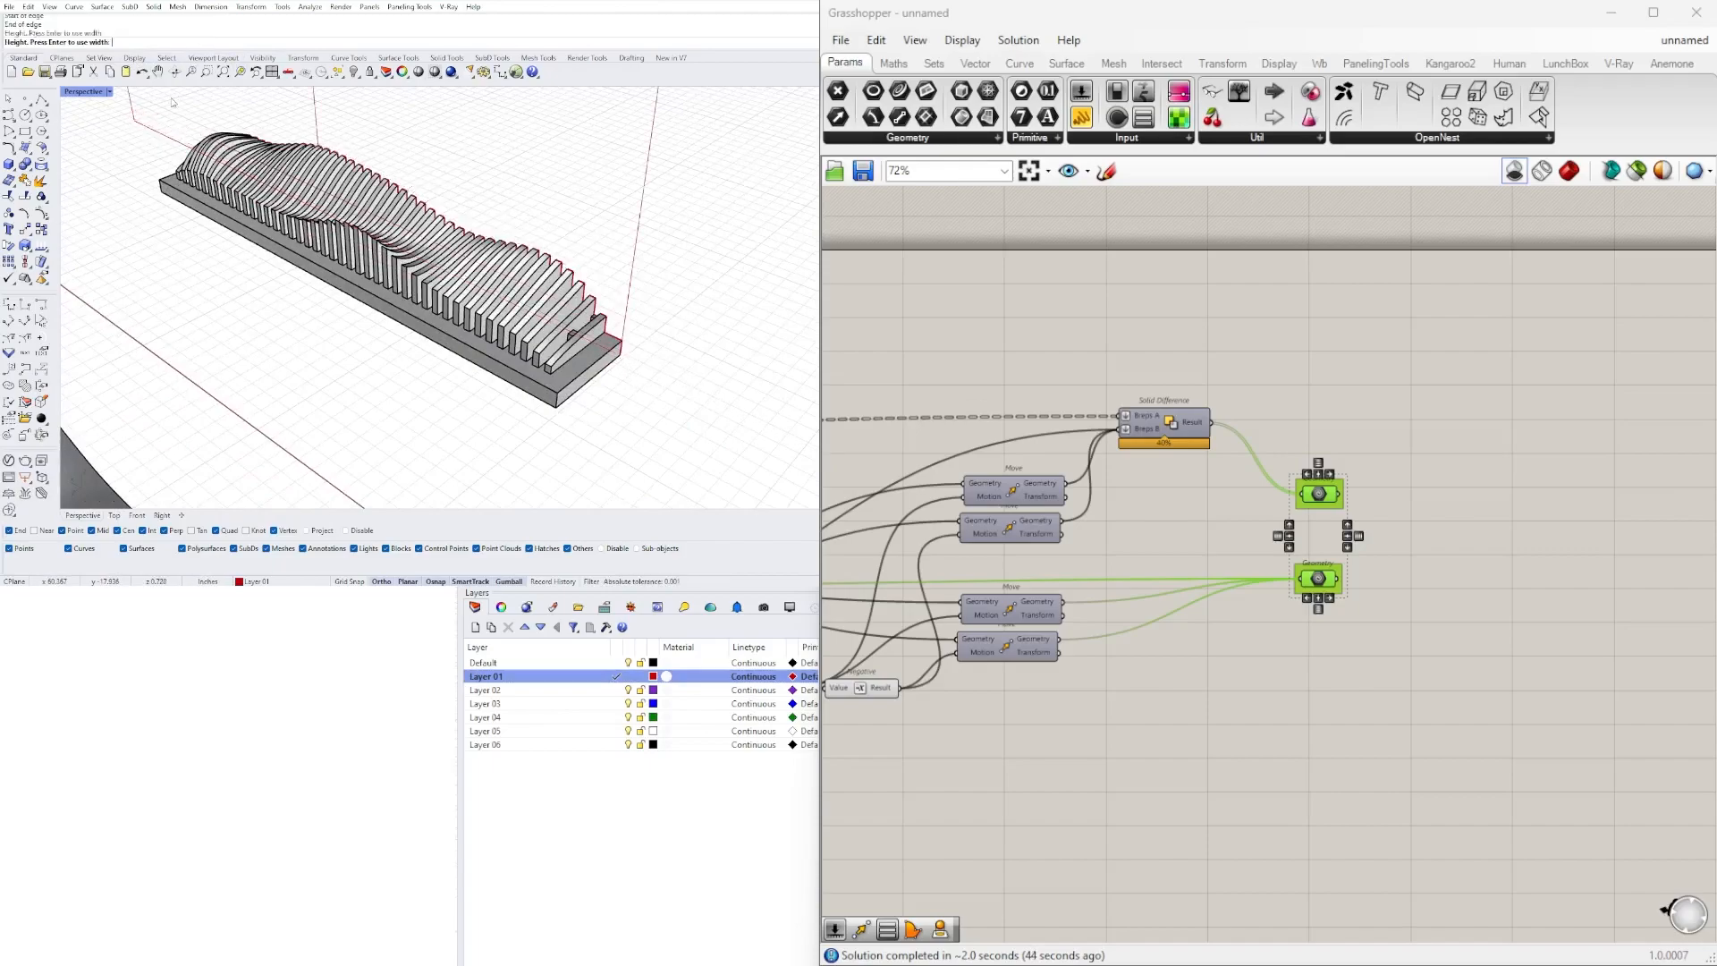
right_click_drag(206, 358, 358, 308)
scroll(330, 283, "up", 6)
scroll(358, 286, "down", 6)
- Shift the clipping plane sideways across the slabs to section the model at different depths
left_click(506, 170)
mouse_move(483, 211)
right_mouse_down()
mouse_move(442, 214)
mouse_move(509, 192)
right_mouse_up()
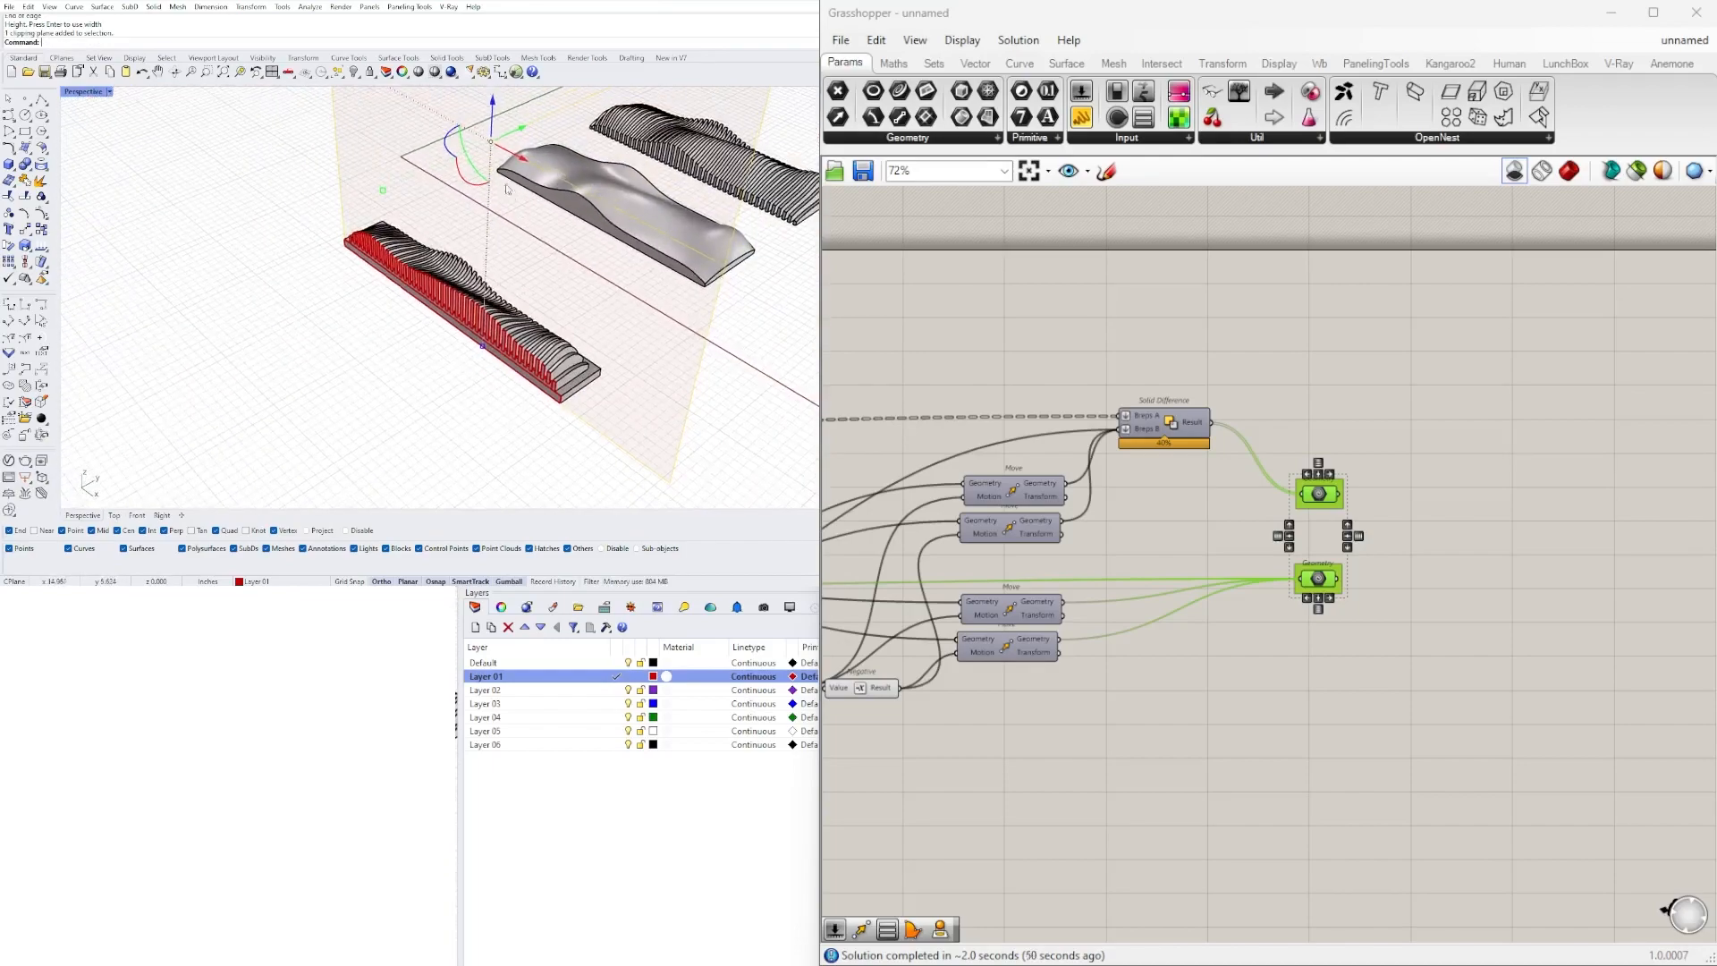
left_click_drag(518, 130, 501, 136)
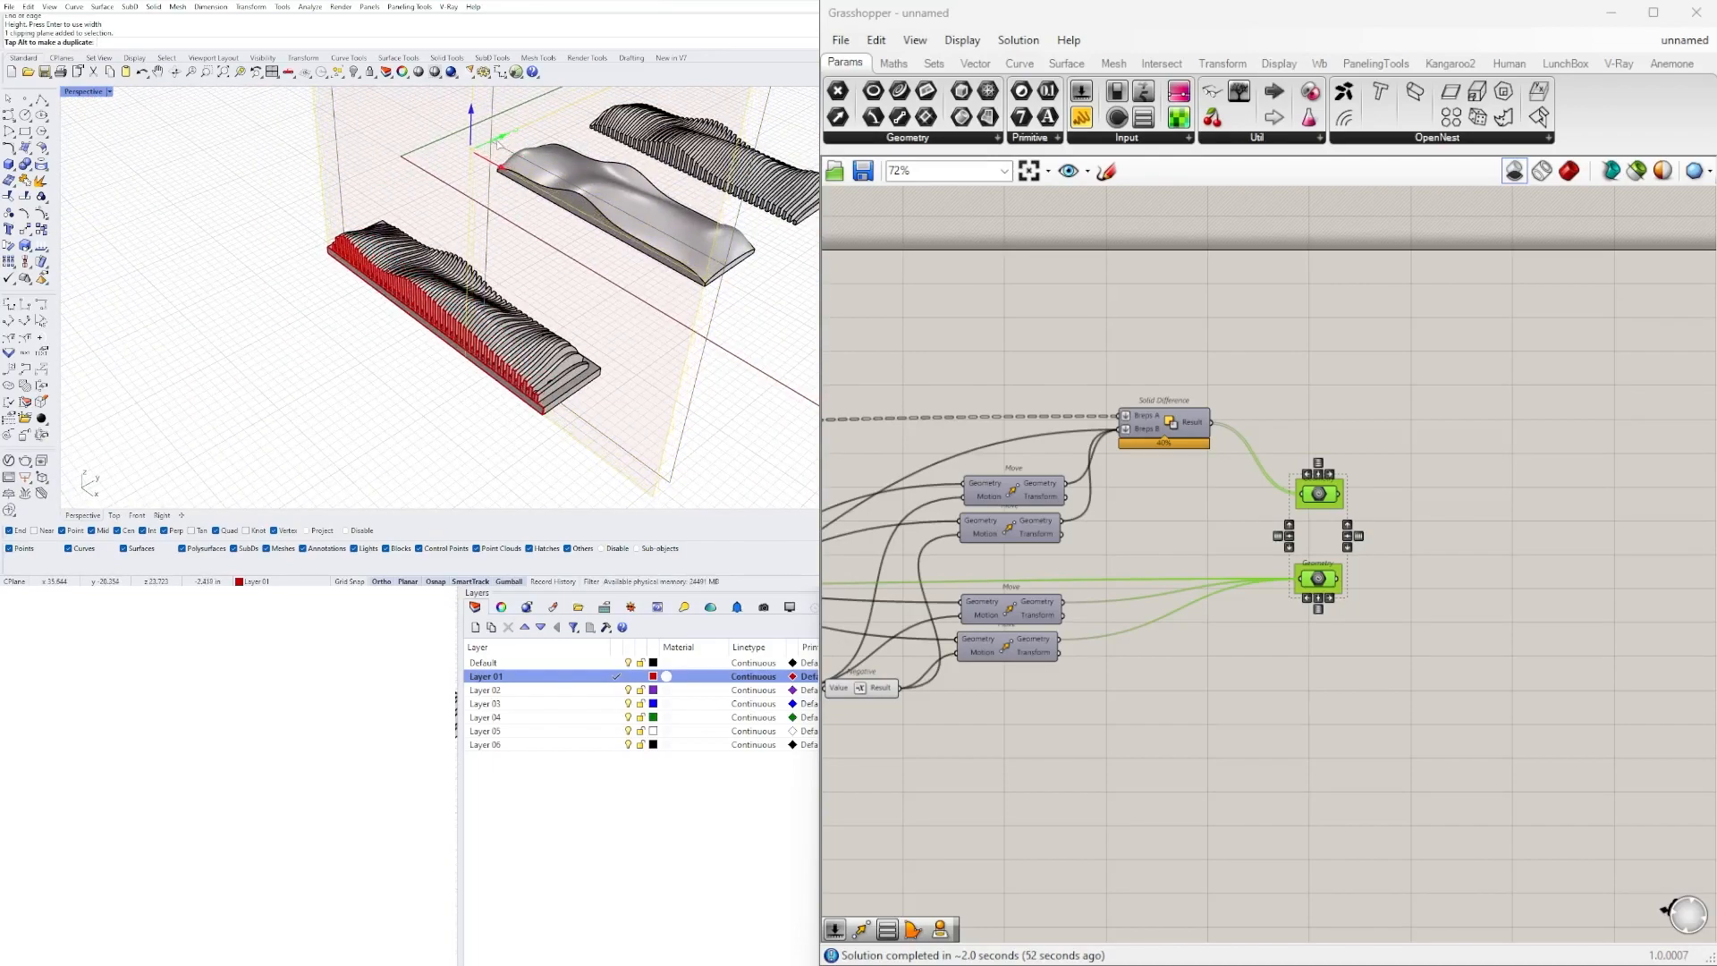
right_click_drag(495, 156, 496, 169)
left_click_drag(434, 169, 499, 154)
right_click_drag(375, 358, 488, 273)
scroll(457, 322, "up", 4)
scroll(488, 273, "down", 6)
- Inspect the sectioned slabs and strips up close and delete the clipping plane
right_click_drag(490, 155, 455, 304)
left_click_drag(414, 102, 415, 371)
scroll(404, 405, "up", 14)
left_click_drag(463, 319, 626, 382)
scroll(564, 219, "down", 14)
right_click_drag(563, 220, 586, 277)
scroll(644, 286, "down", 11)
scroll(586, 277, "up", 5)
key("Delete")
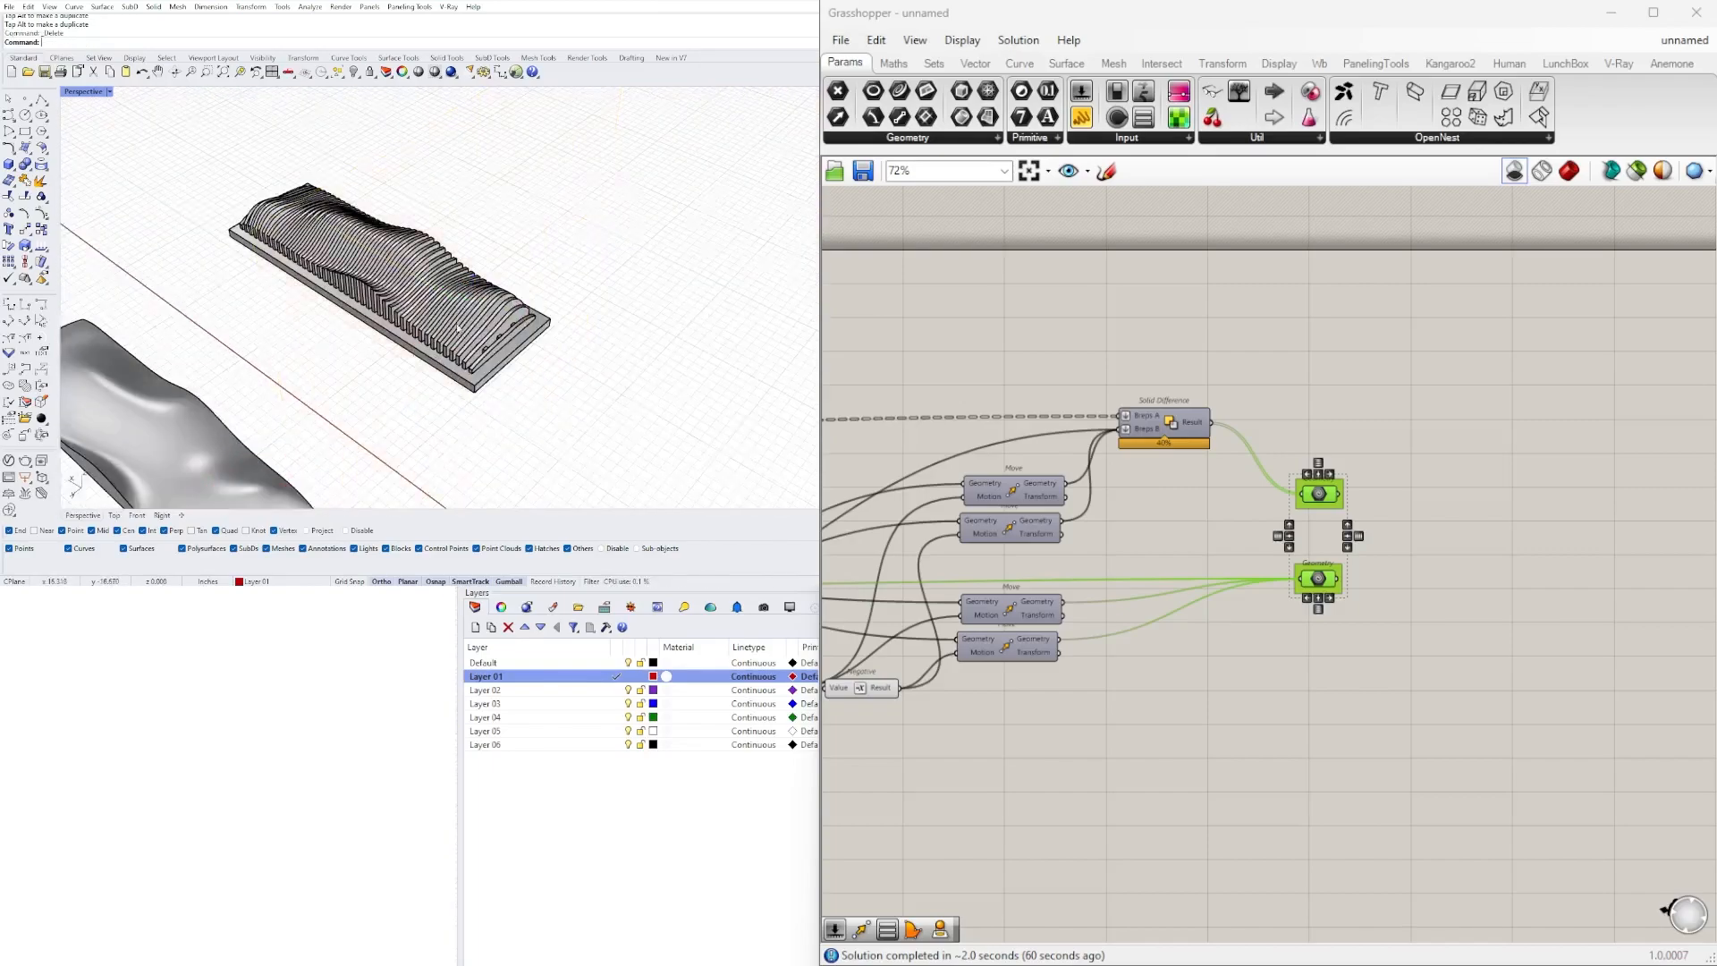
- Select all the baked slabs without the base plate or the three notched strips, and group them
scroll(473, 334, "up", 3)
scroll(390, 286, "up", 6)
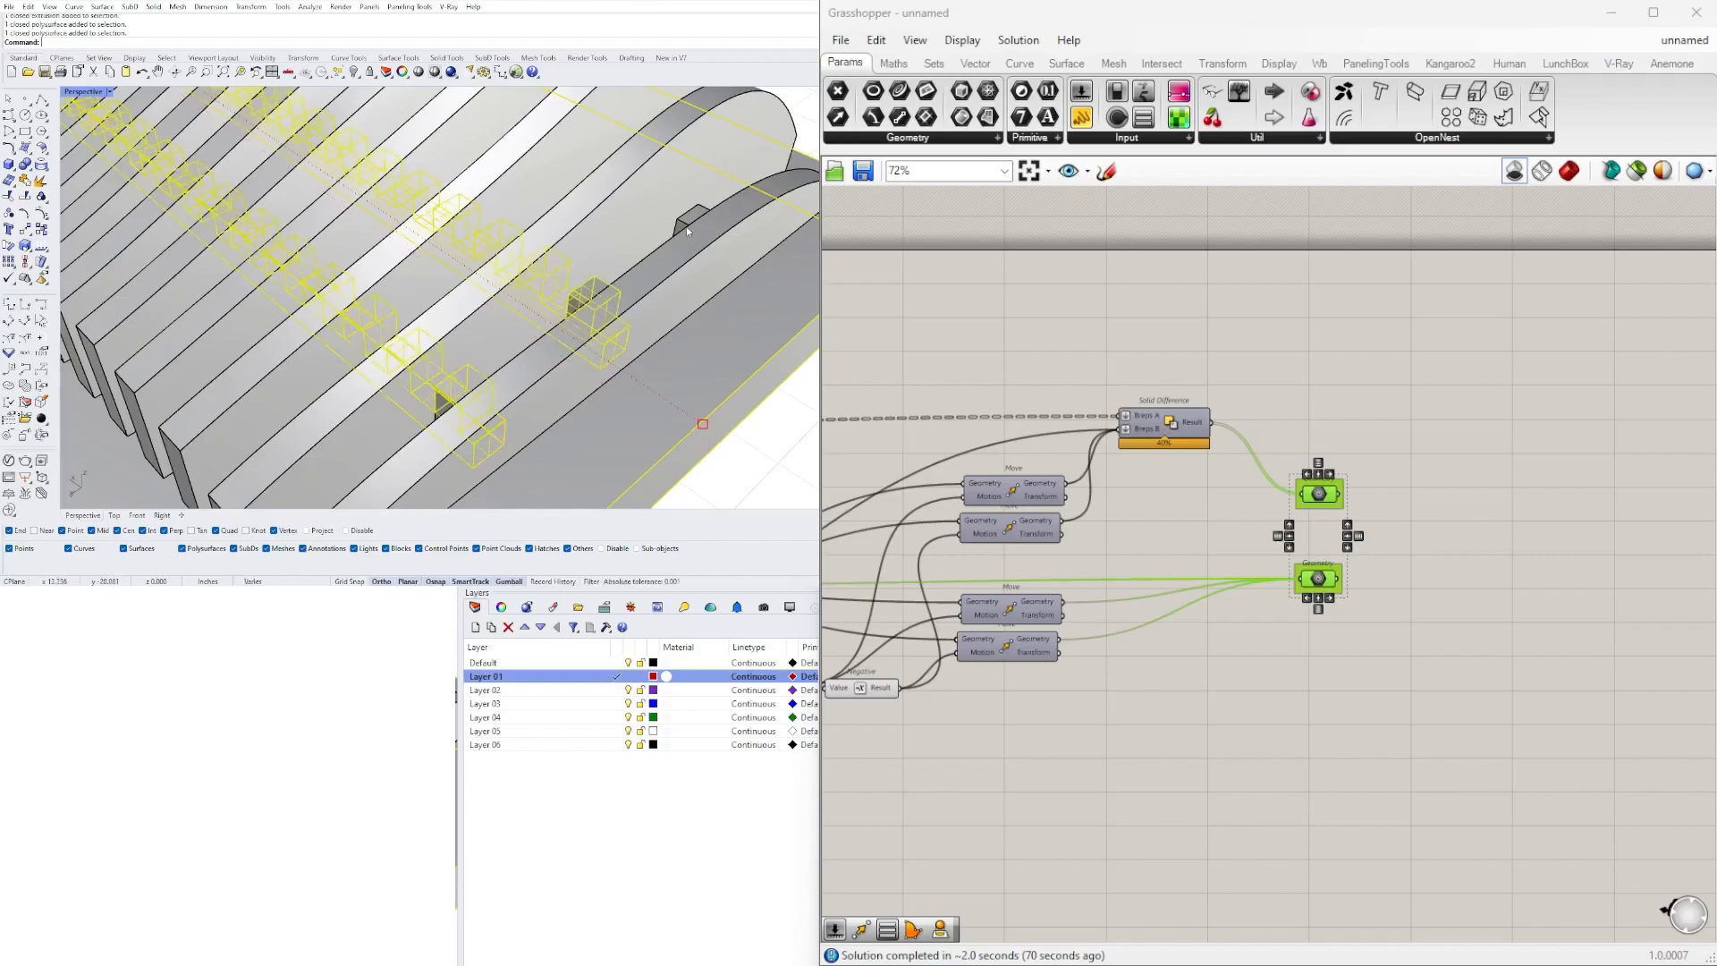
scroll(690, 221, "down", 10)
left_click_drag(366, 125, 590, 326)
right_click_drag(563, 324, 541, 347)
left_click_drag(408, 264, 513, 222)
scroll(630, 209, "up", 7)
right_click_drag(651, 227, 483, 277, "shift")
scroll(422, 284, "down", 4)
left_click_drag(308, 306, 514, 222)
scroll(666, 277, "up", 7)
right_click_drag(564, 288, 540, 344, "shift")
scroll(528, 319, "up", 5)
scroll(497, 313, "down", 7)
left_click(511, 326, "ctrl")
scroll(494, 297, "up", 6)
right_click_drag(402, 336, 531, 333)
scroll(550, 332, "up", 3)
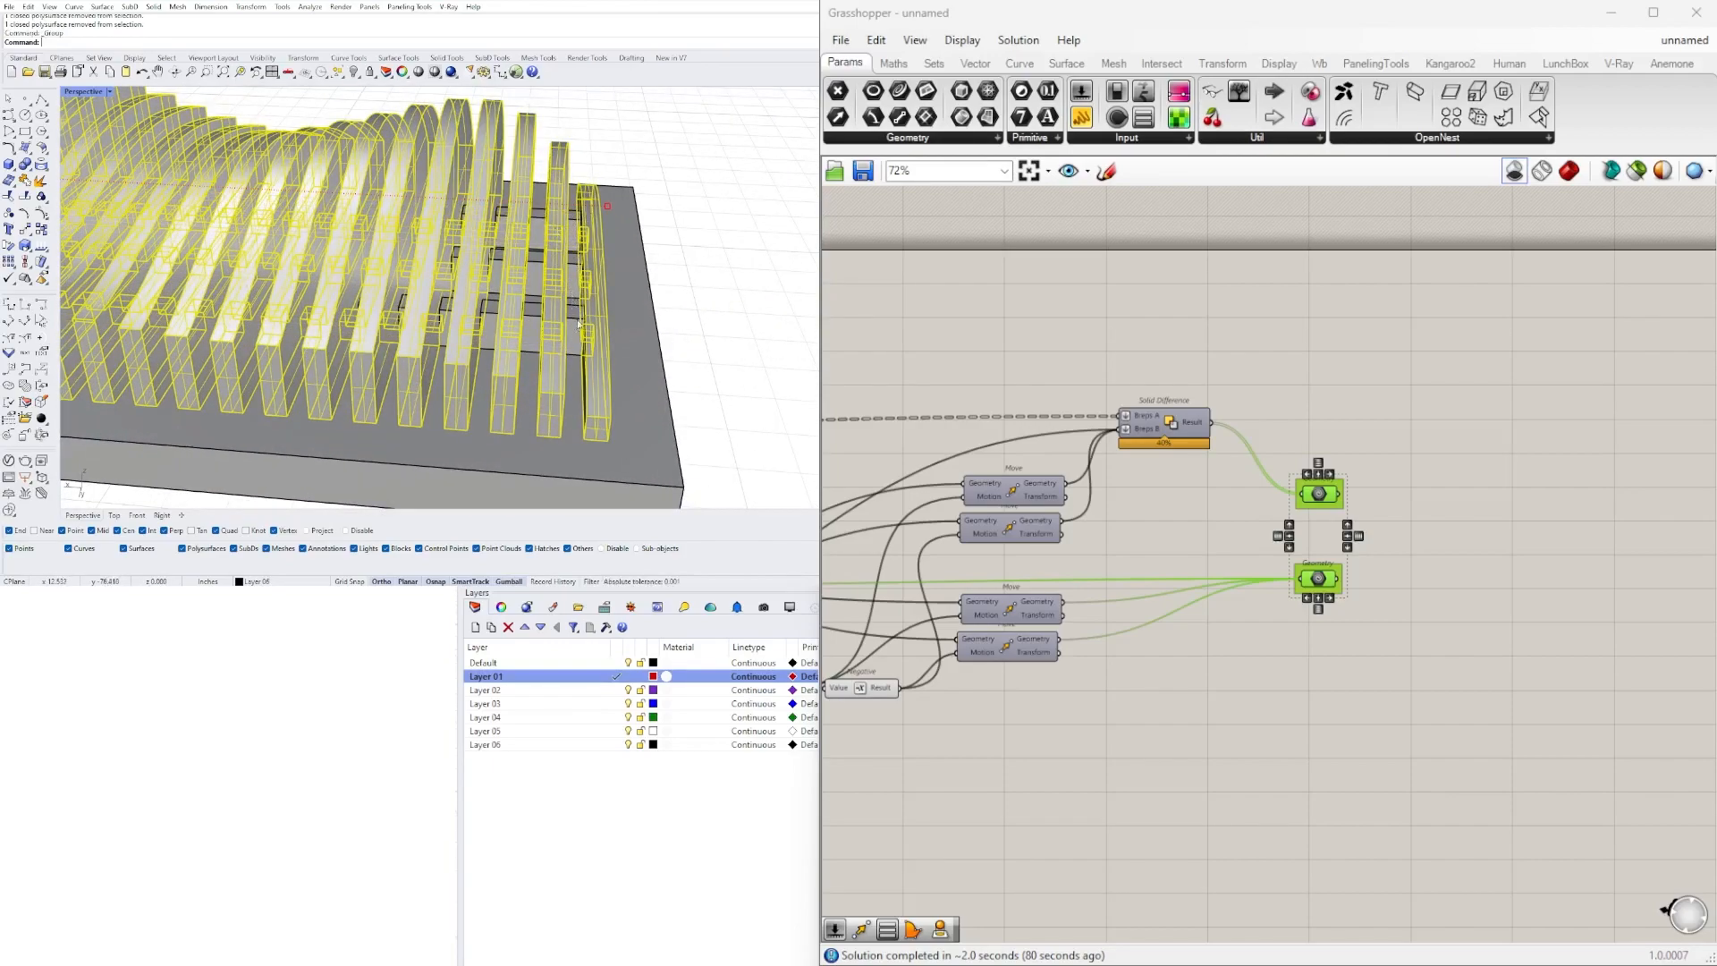
- Select the three notched strips under the slabs and group them
left_click(579, 324)
left_click(578, 229, "shift")
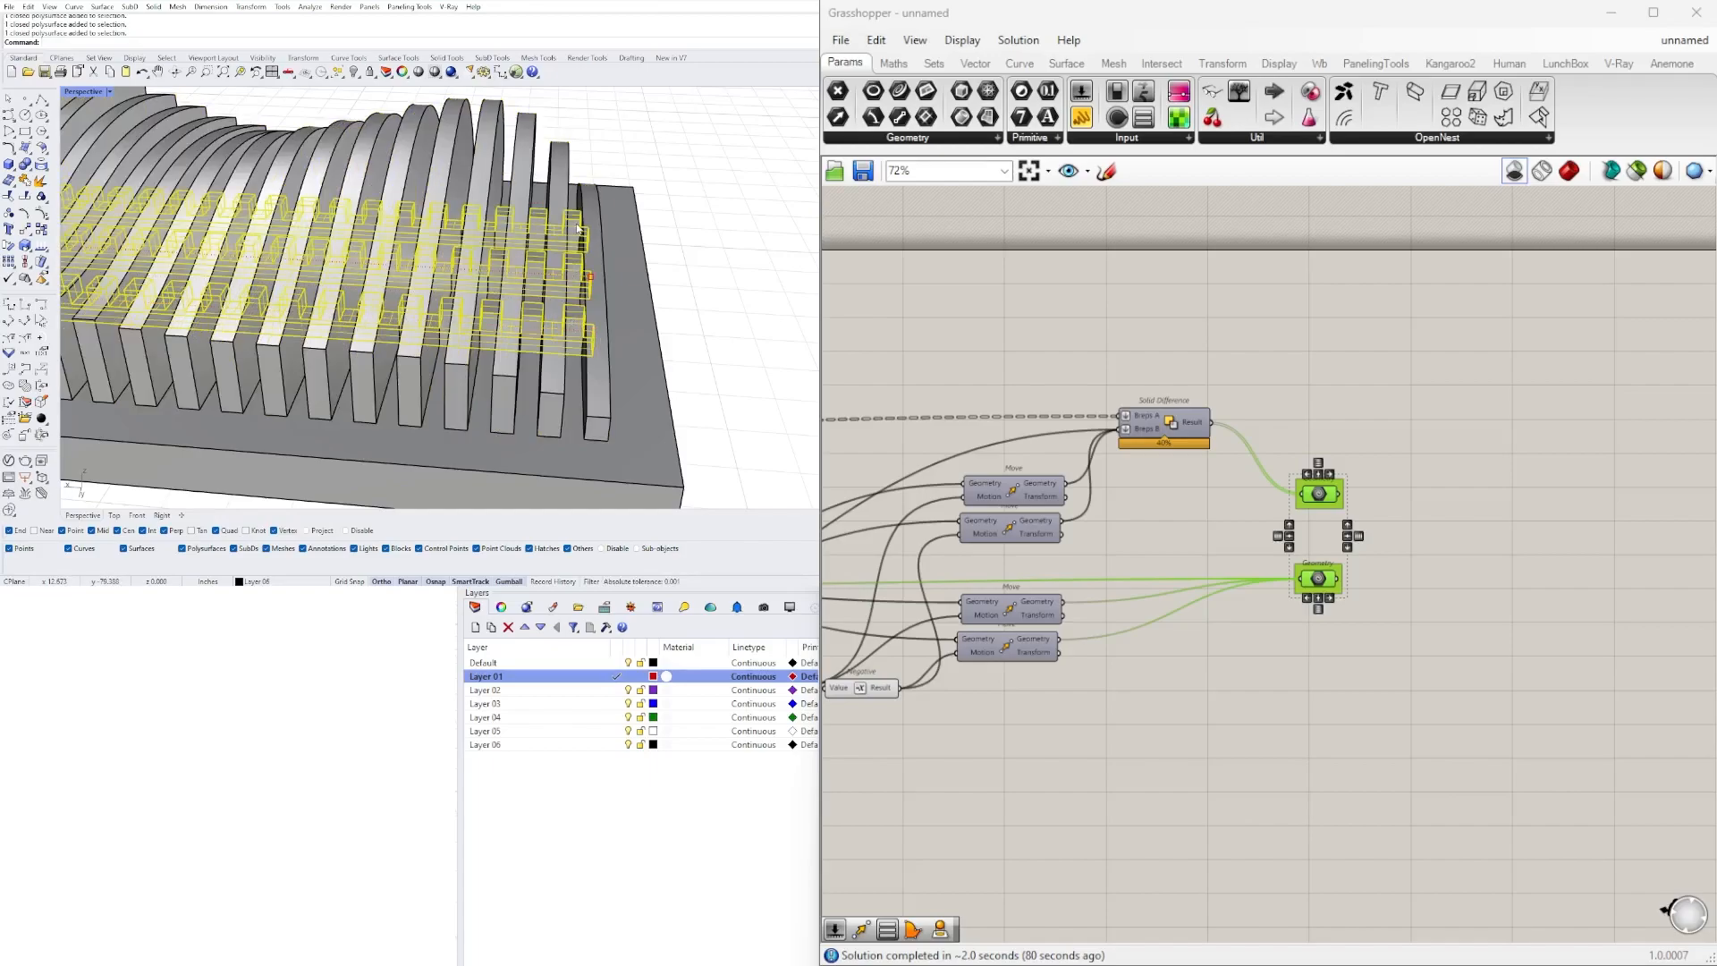
scroll(577, 244, "down", 4)
right_click_drag(577, 244, 581, 389)
scroll(555, 268, "down", 5)
- Isolate the slabs, strips and base plate from the other Rhino objects
left_click(546, 261)
left_click_drag(582, 390, 268, 202)
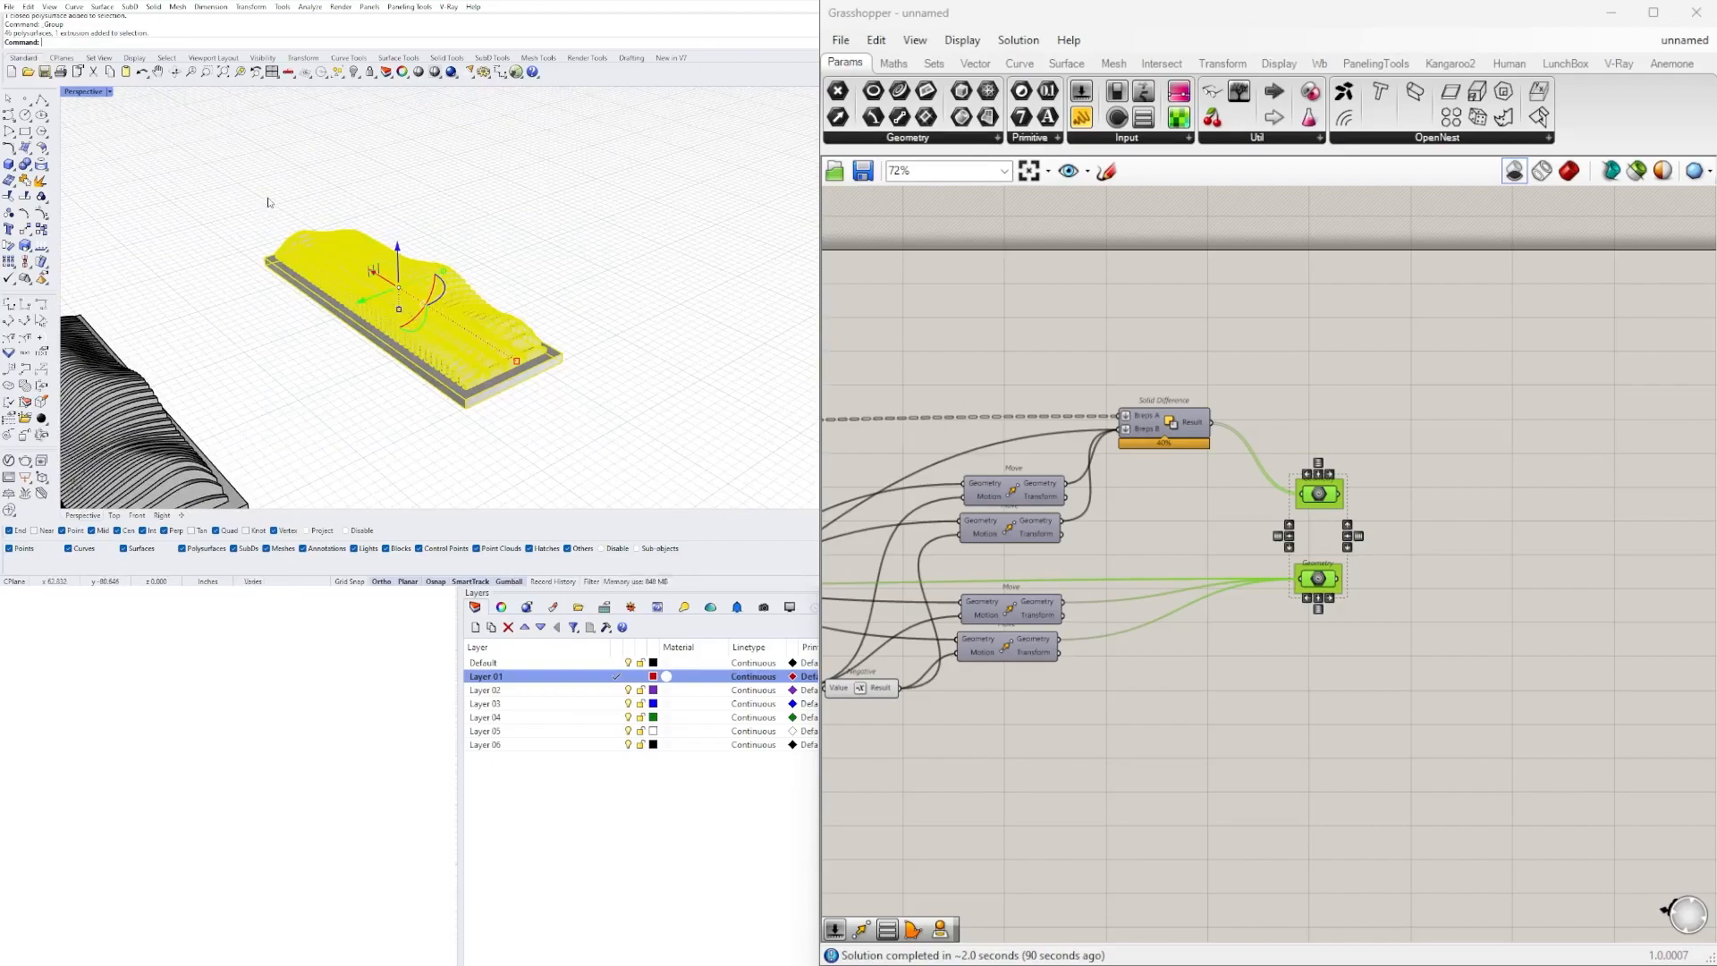
key("Return")
left_click(268, 201)
scroll(410, 161, "up", 4)
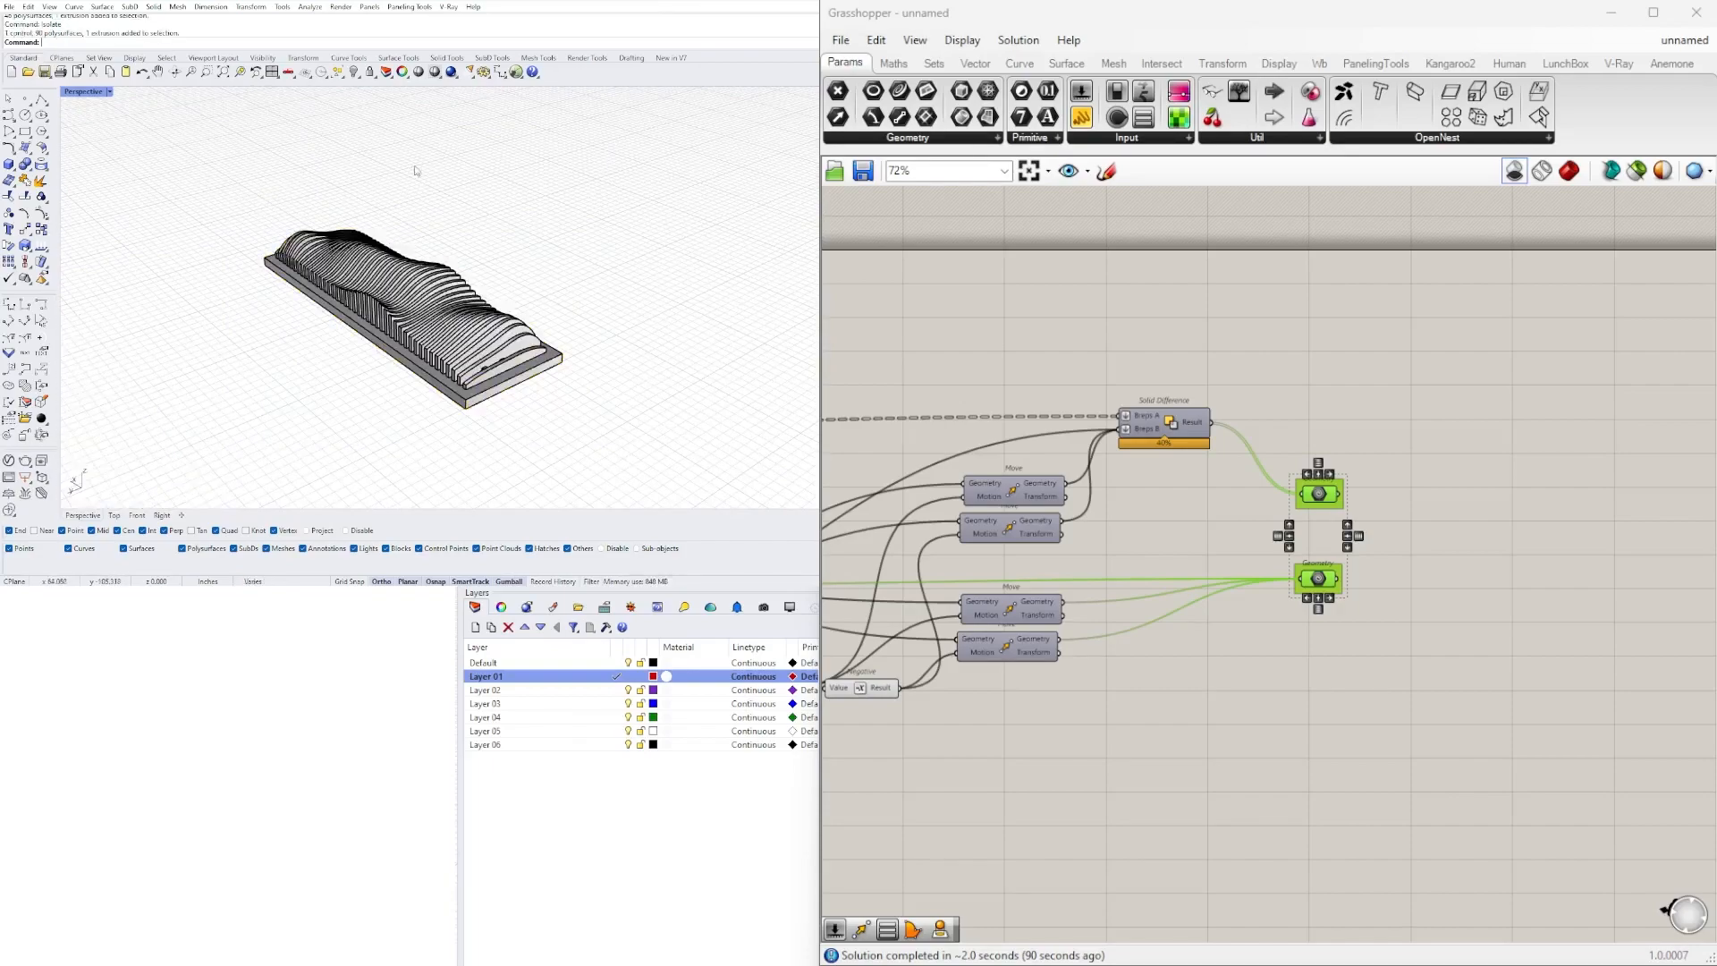
- Explode the assembly vertically by raising the slab group above the strips and lowering the base plate beneath them
right_click_drag(411, 161, 452, 274)
left_click(423, 302)
left_click_drag(362, 250, 360, 163)
left_click(490, 413)
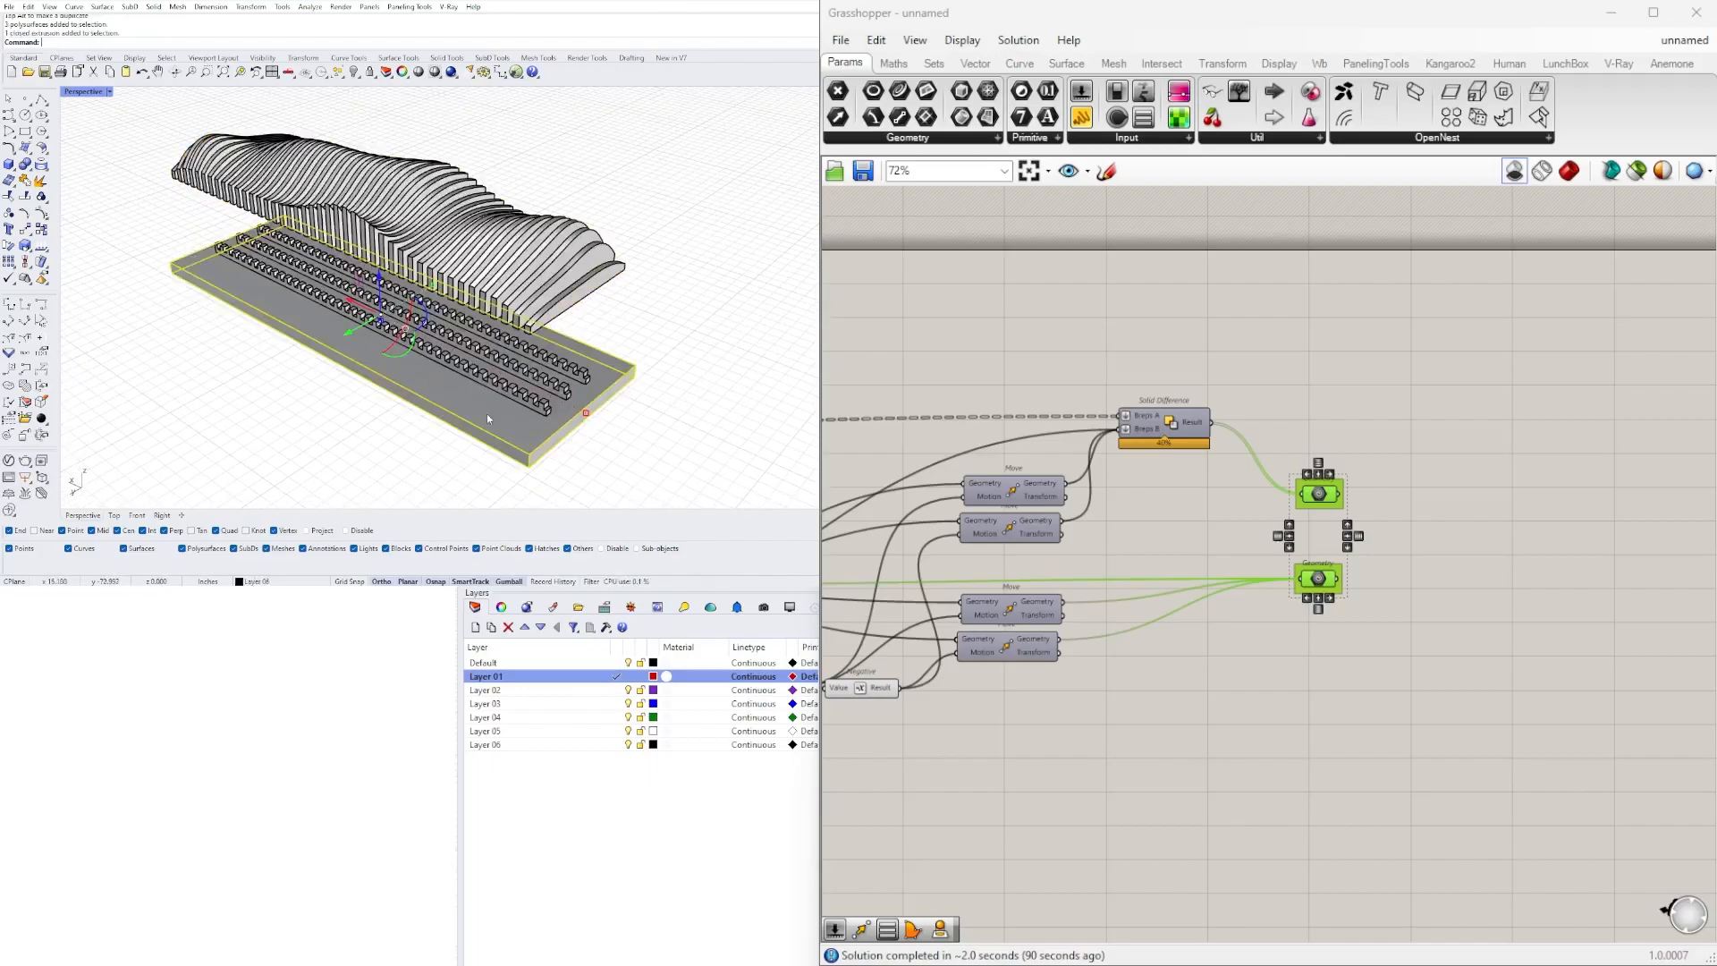
left_click_drag(380, 278, 380, 327)
left_click(673, 391)
- Examine the strip notches cut into the undersides of the slabs from below
right_click_drag(673, 391, 496, 331)
left_click(305, 311)
scroll(305, 311, "up", 3)
scroll(305, 304, "down", 5)
scroll(305, 304, "up", 4)
key("Escape")
left_click(394, 288)
right_click_drag(399, 302, 296, 141)
key("Escape")
scroll(390, 281, "up", 6)
scroll(254, 157, "up", 1)
scroll(271, 168, "down", 5)
scroll(272, 176, "up", 5)
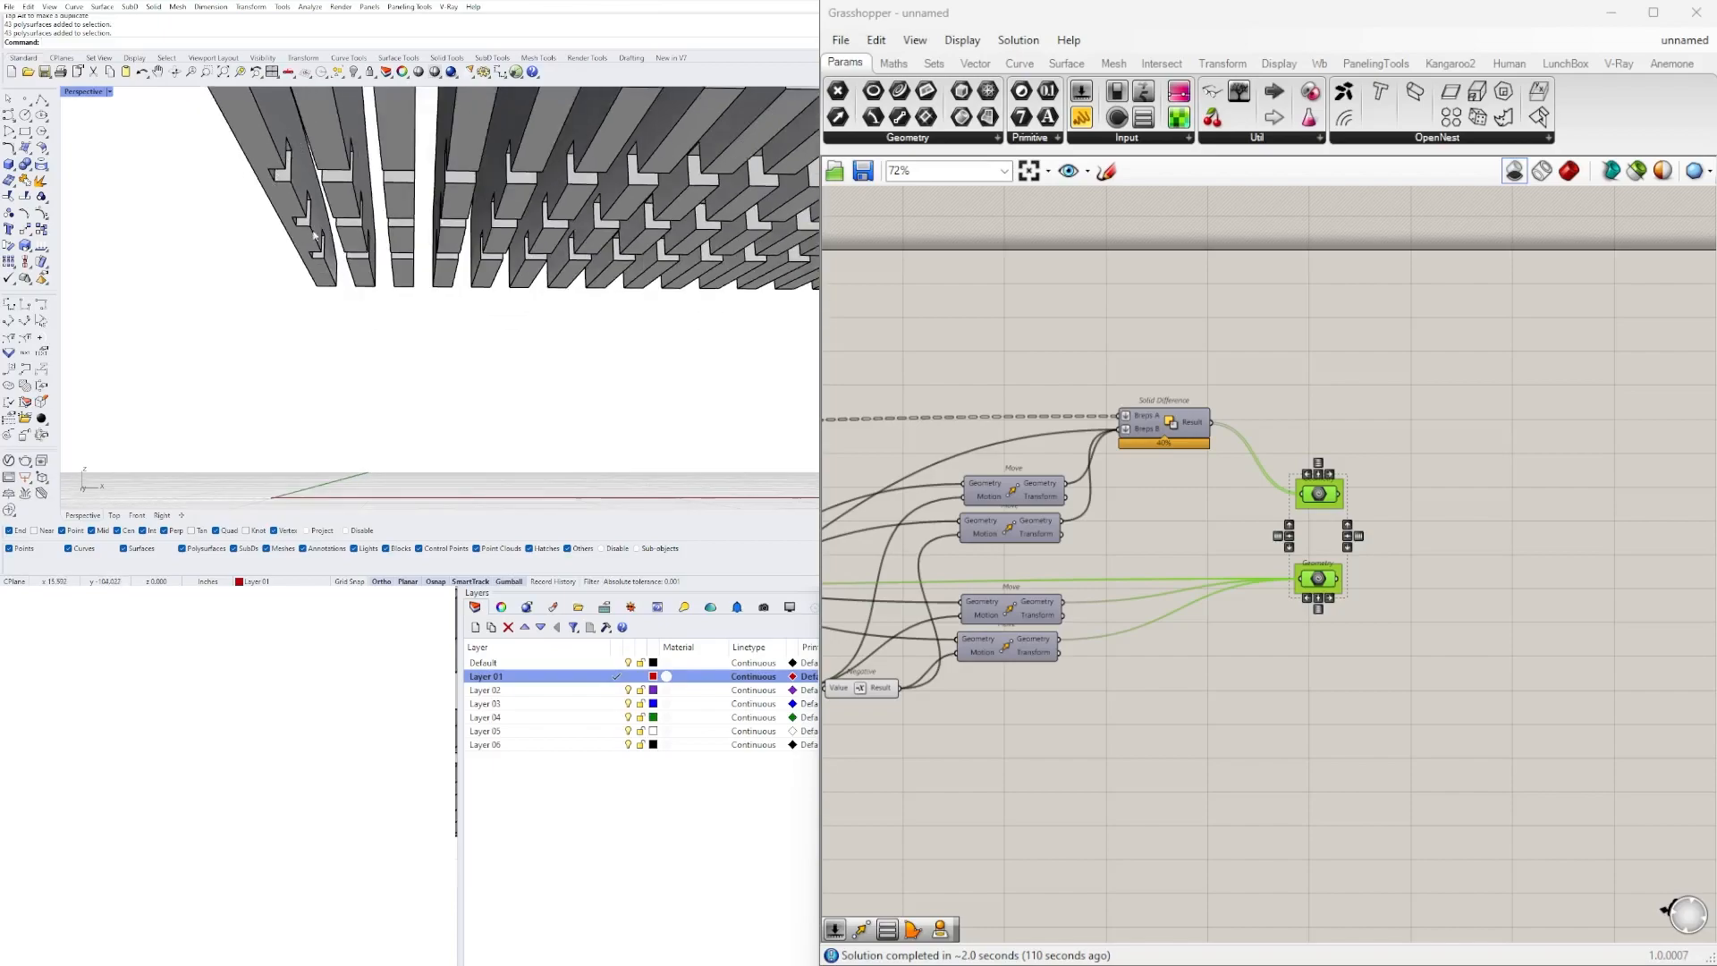
scroll(314, 234, "down", 4)
right_click_drag(698, 322, 465, 215)
scroll(519, 246, "up", 3)
left_click(402, 224)
scroll(340, 246, "down", 5)
right_click_drag(340, 245, 814, 234, "shift")
left_click(460, 218)
scroll(257, 175, "up", 8)
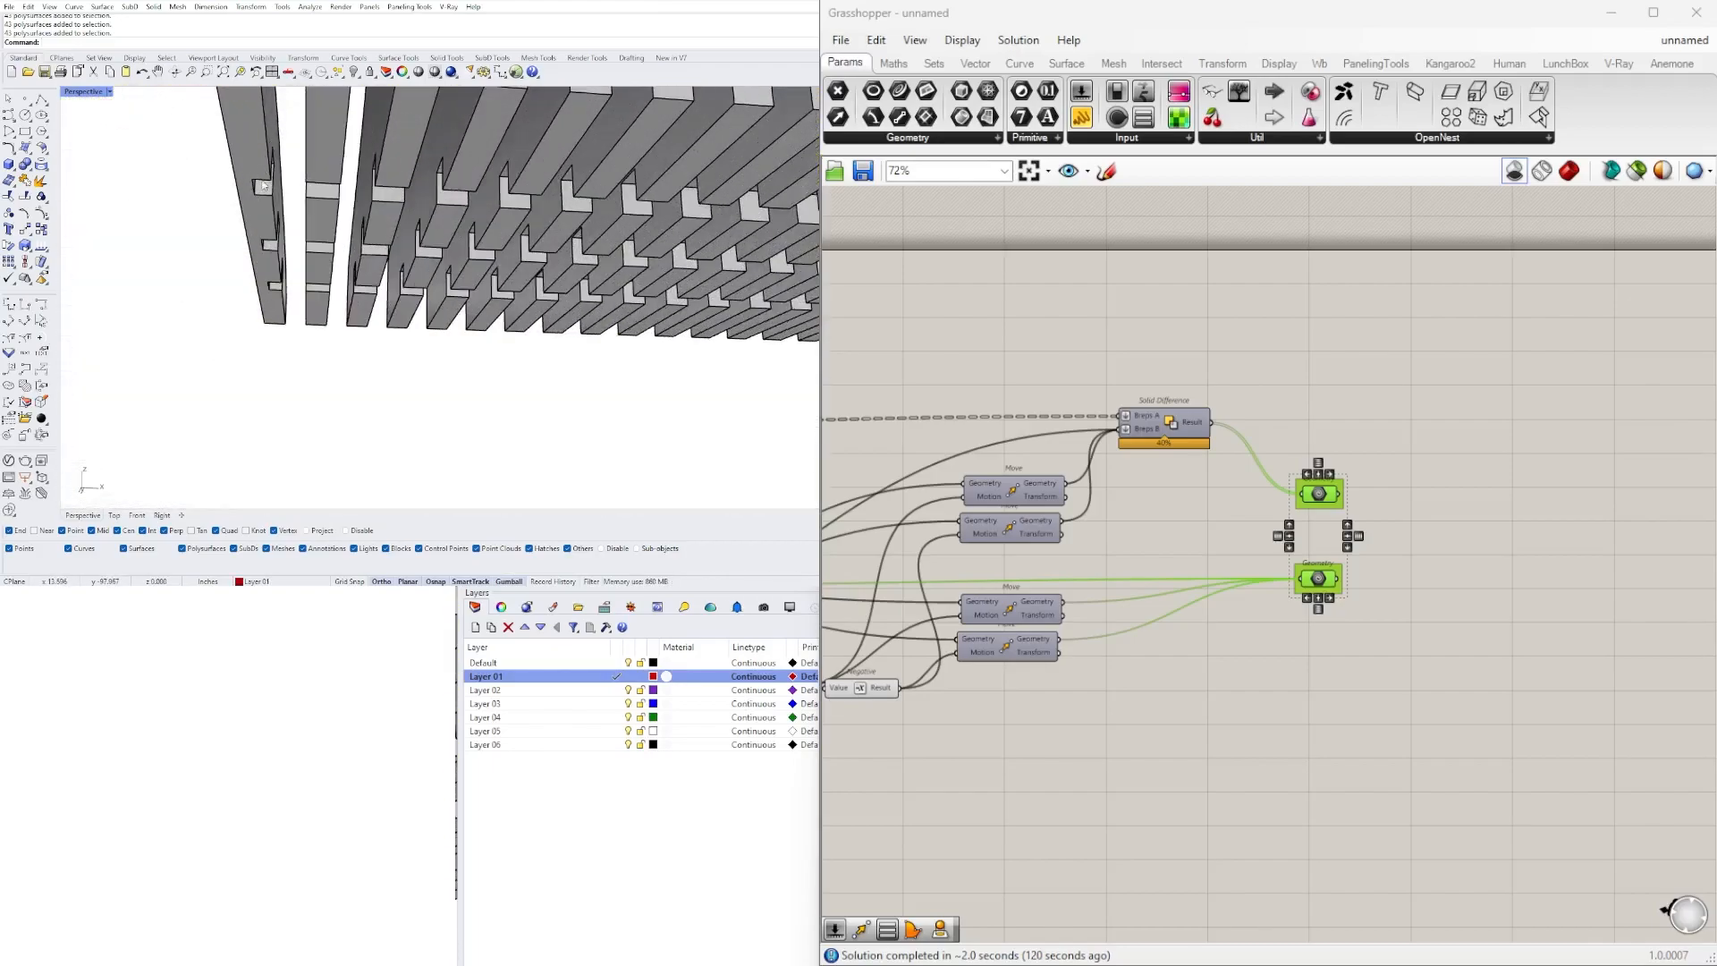
- Review the whole exploded assembly and the complete Grasshopper definition
scroll(264, 186, "down", 4)
right_click_drag(262, 183, 514, 328)
scroll(465, 300, "down", 6)
scroll(459, 279, "down", 3)
right_click_drag(313, 125, 526, 308)
scroll(540, 292, "up", 3)
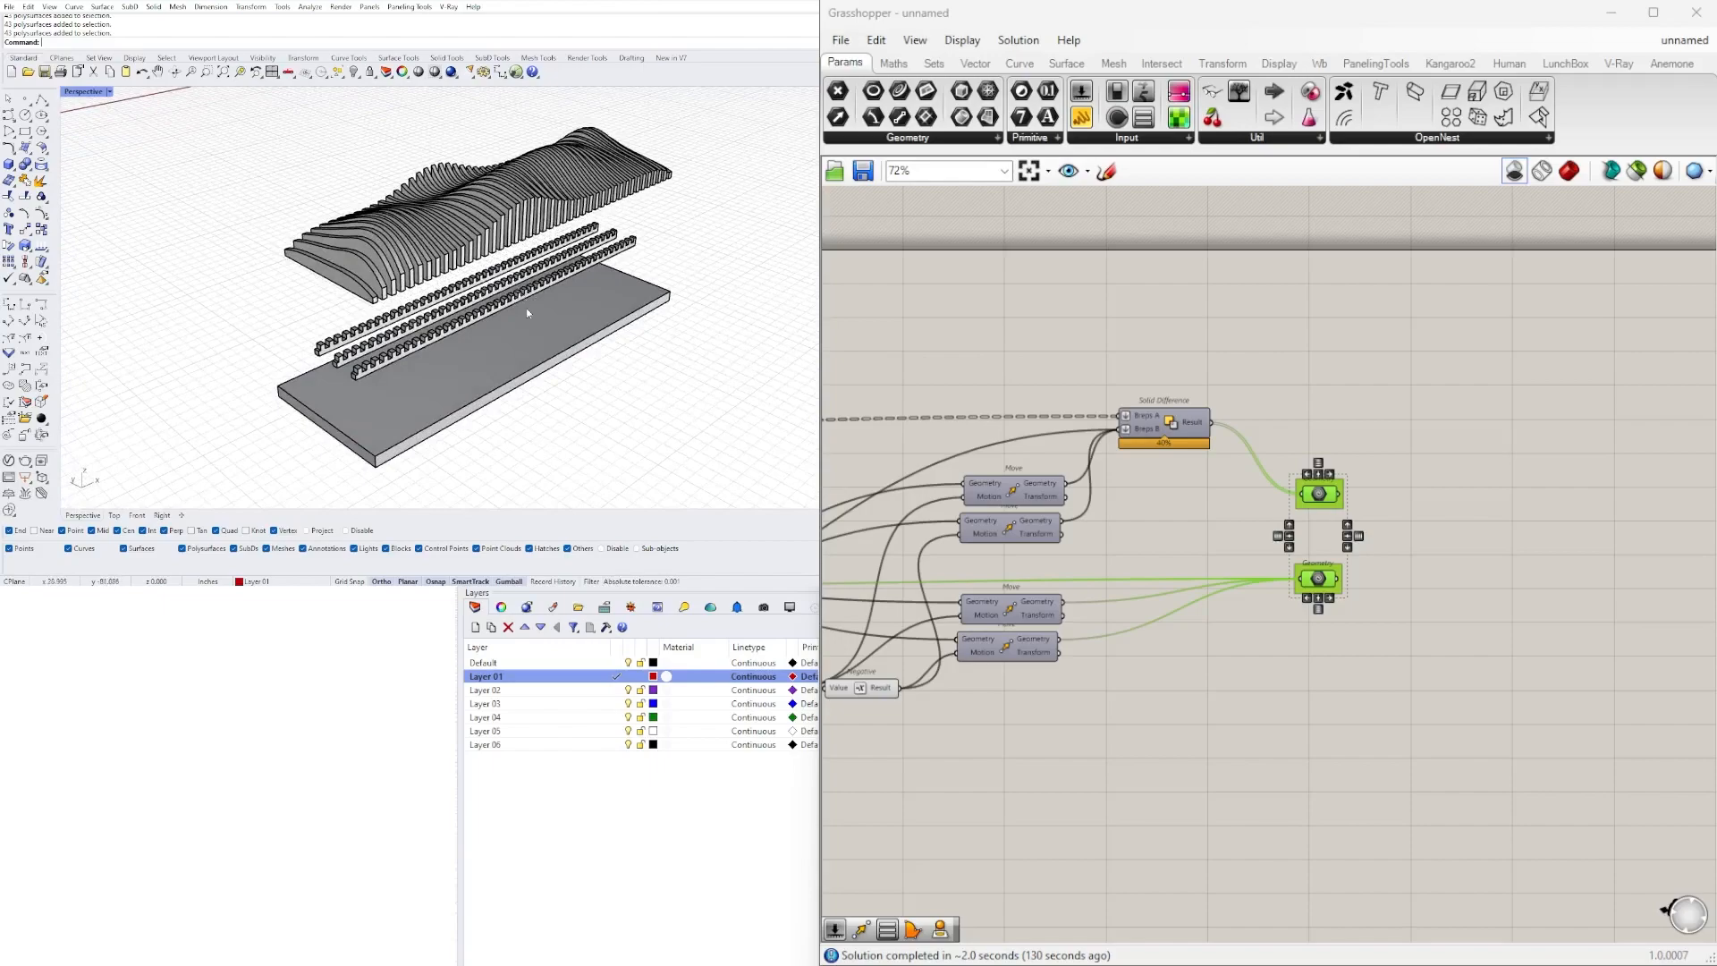
scroll(1410, 660, "down", 6)
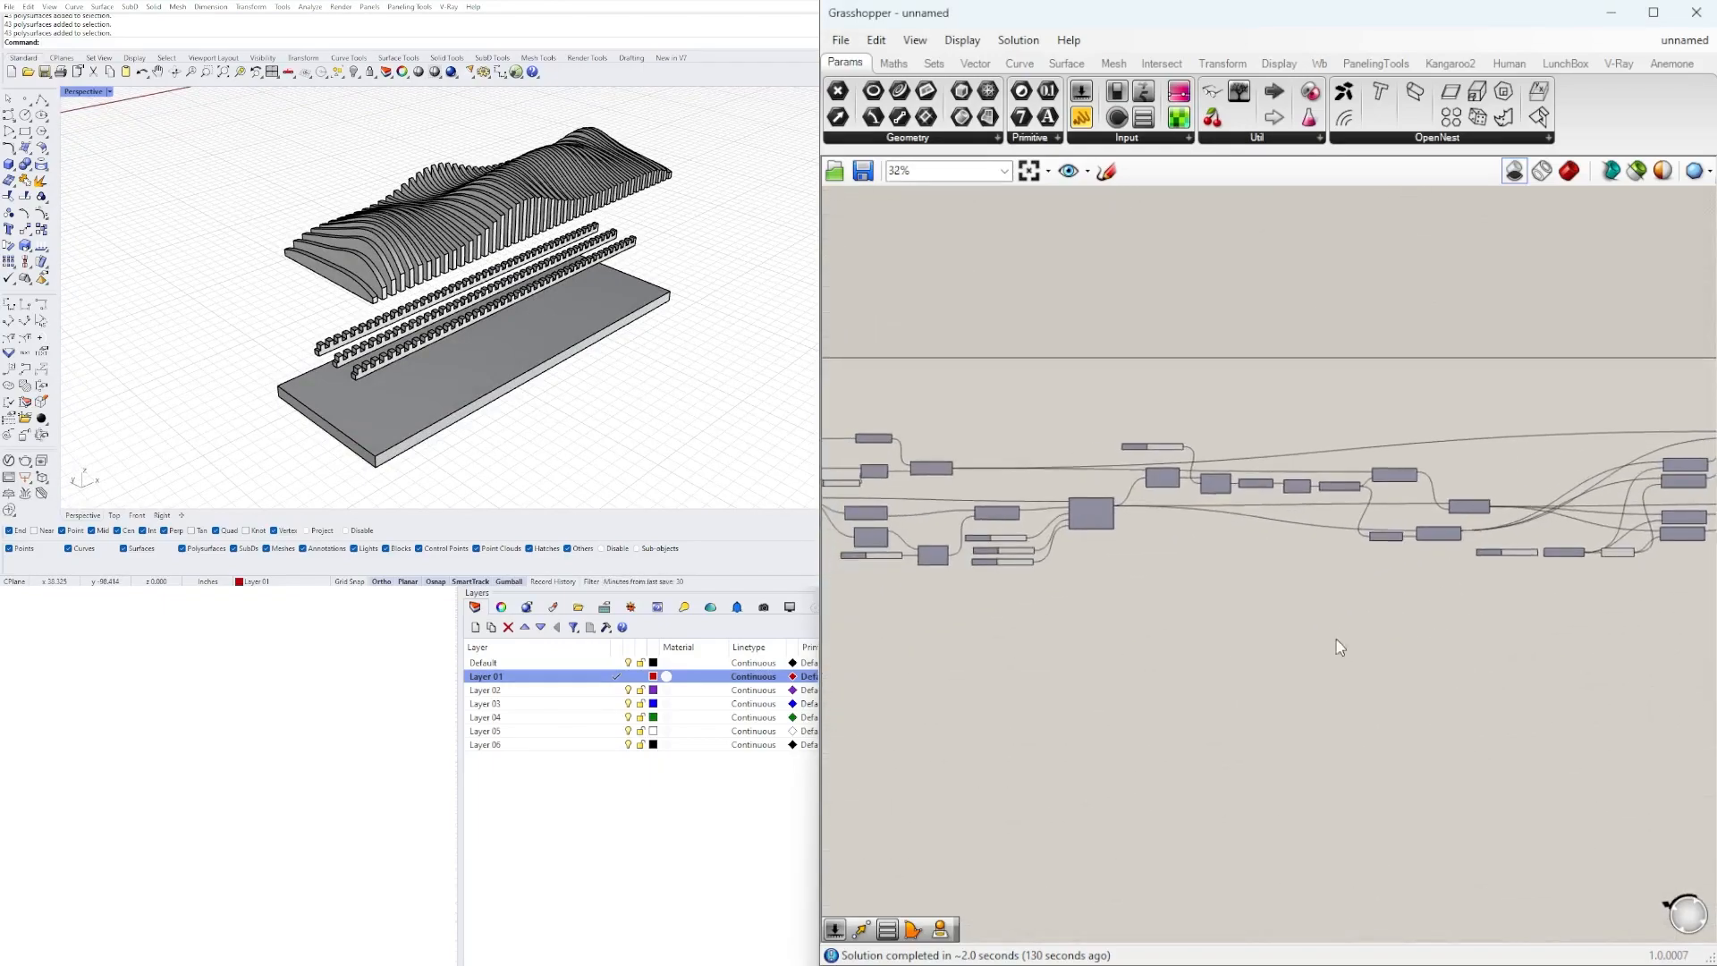
scroll(549, 388, "down", 3)
scroll(1084, 656, "down", 2)
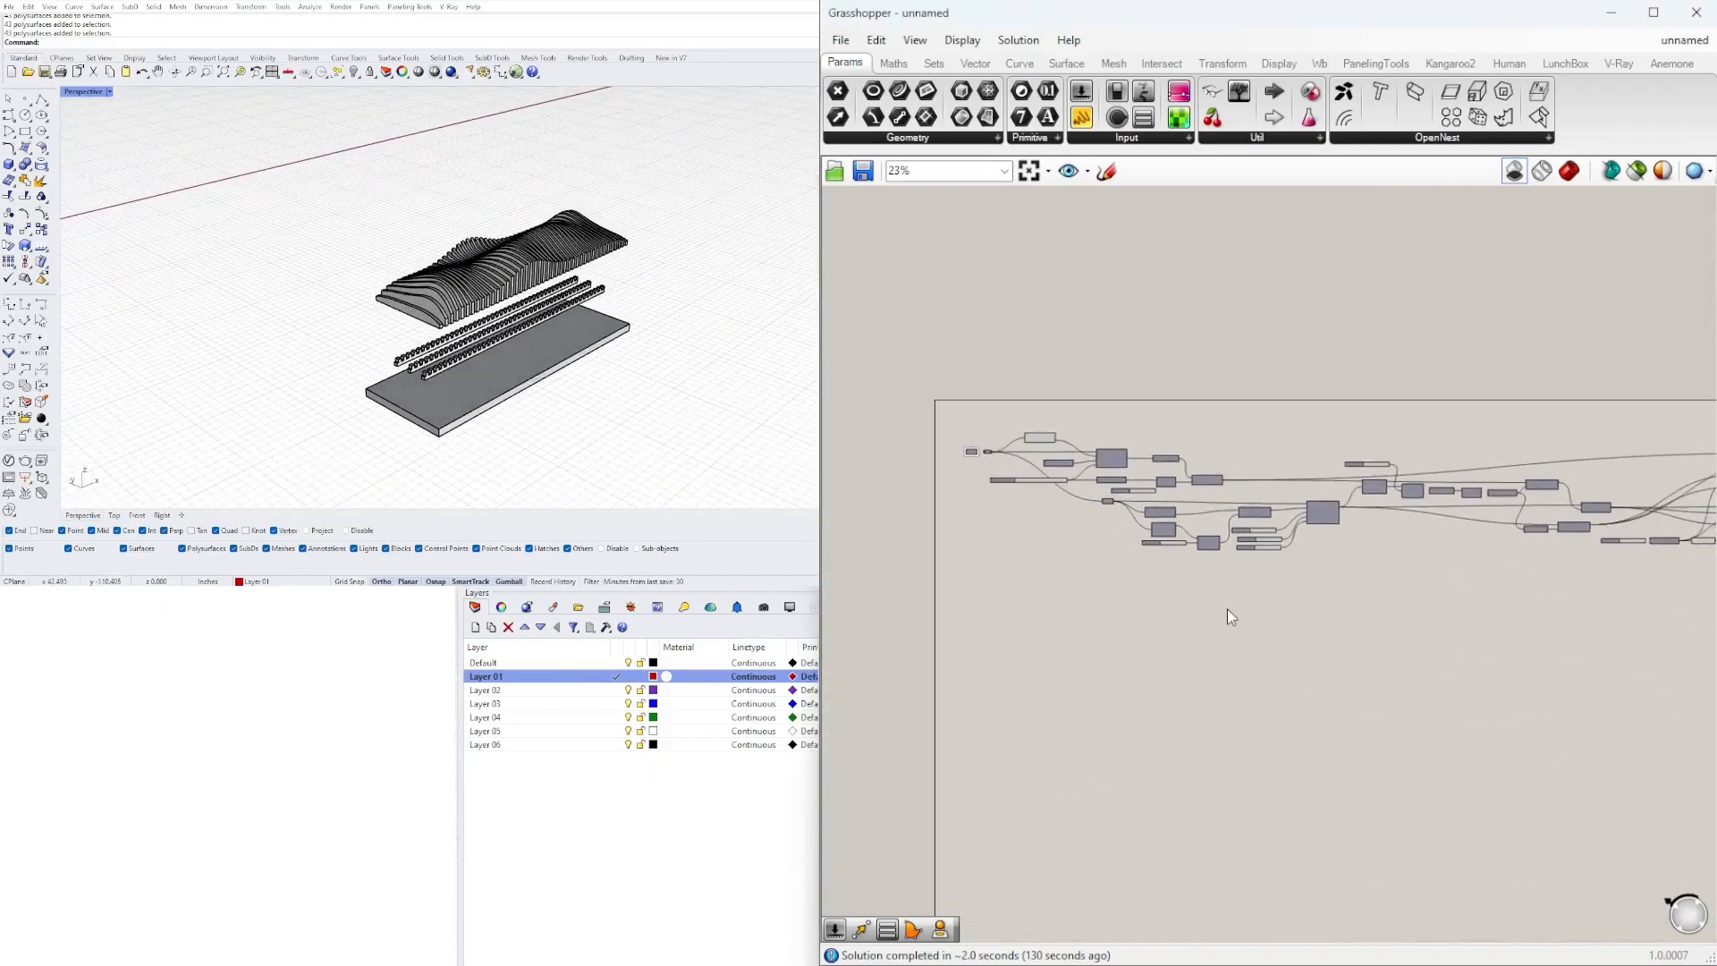
scroll(1084, 553, "up", 1)
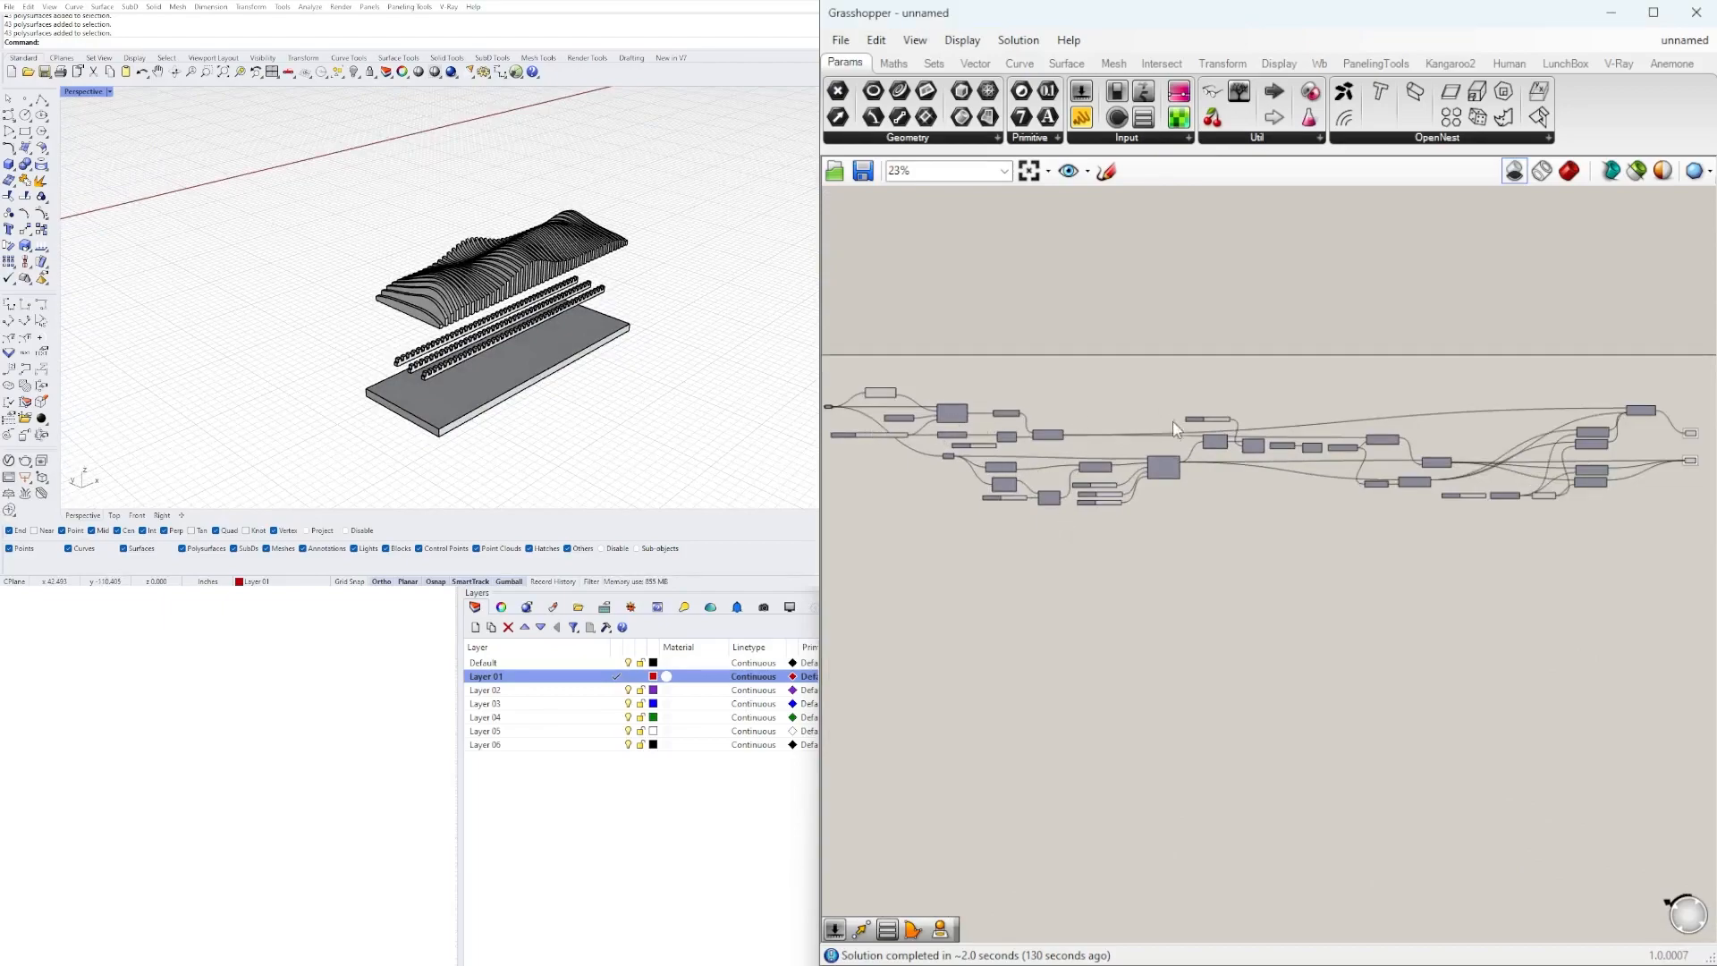